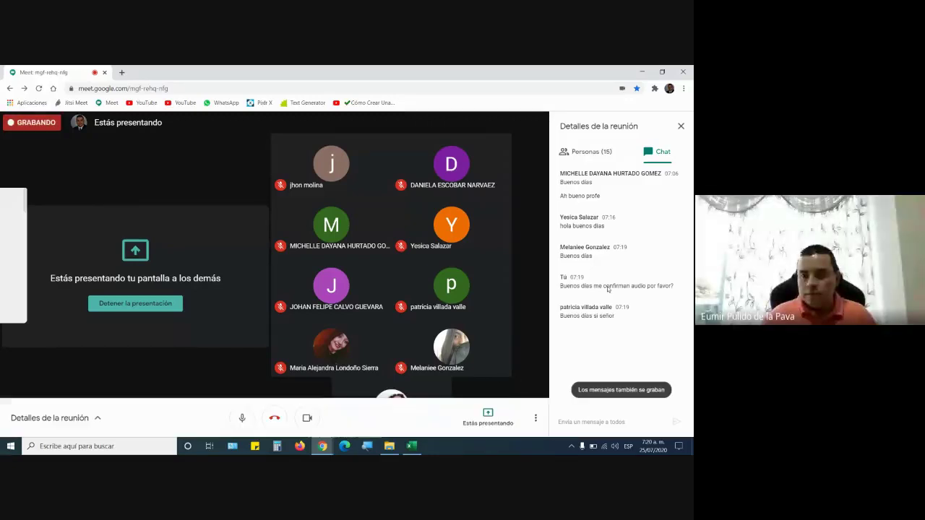
- Check the Meet participant list and the new chat messages
click(587, 151)
scroll(623, 231, up, 3)
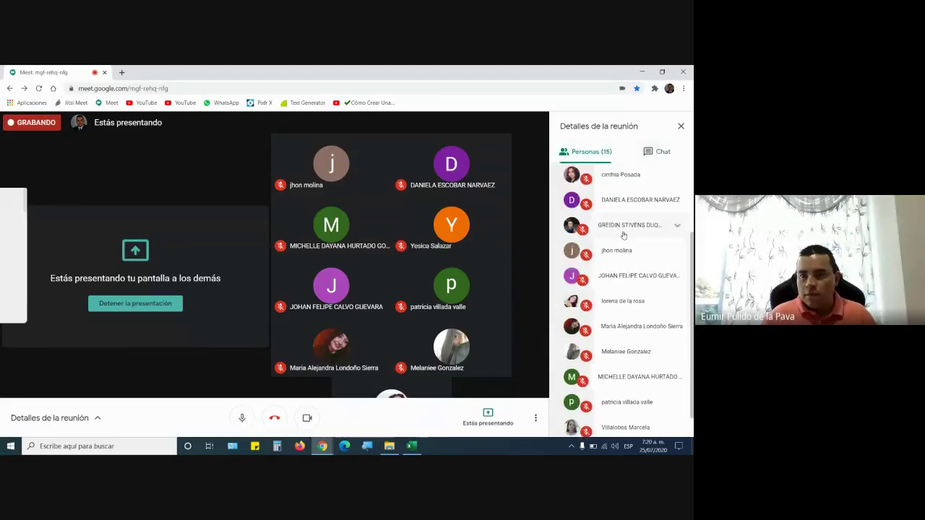
click(662, 154)
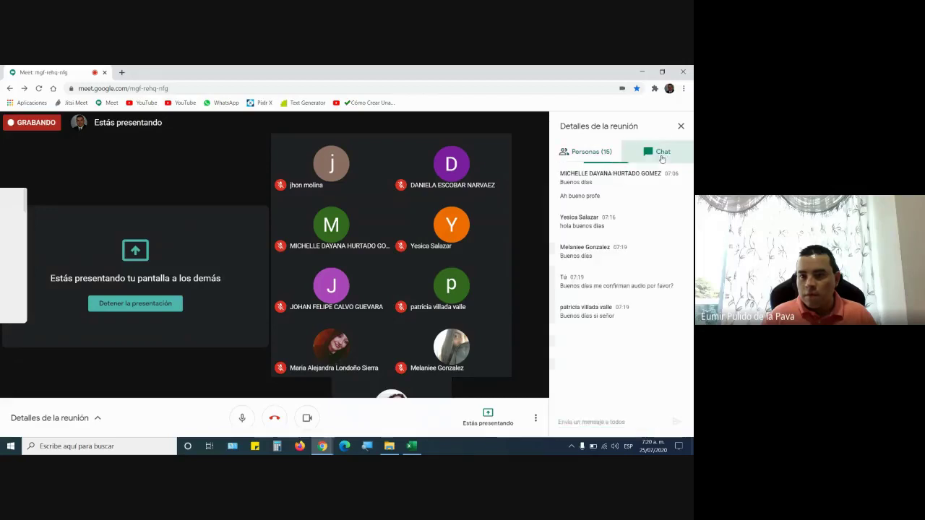
click(600, 154)
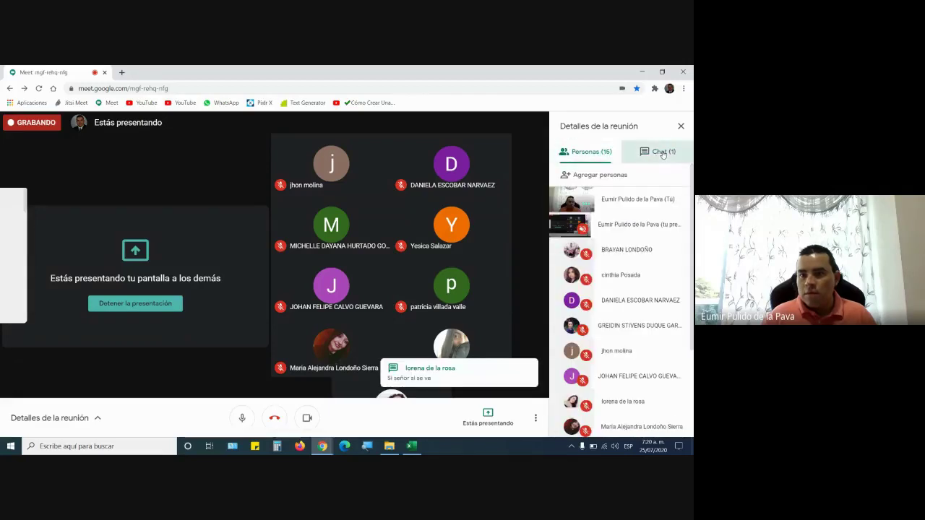
click(659, 152)
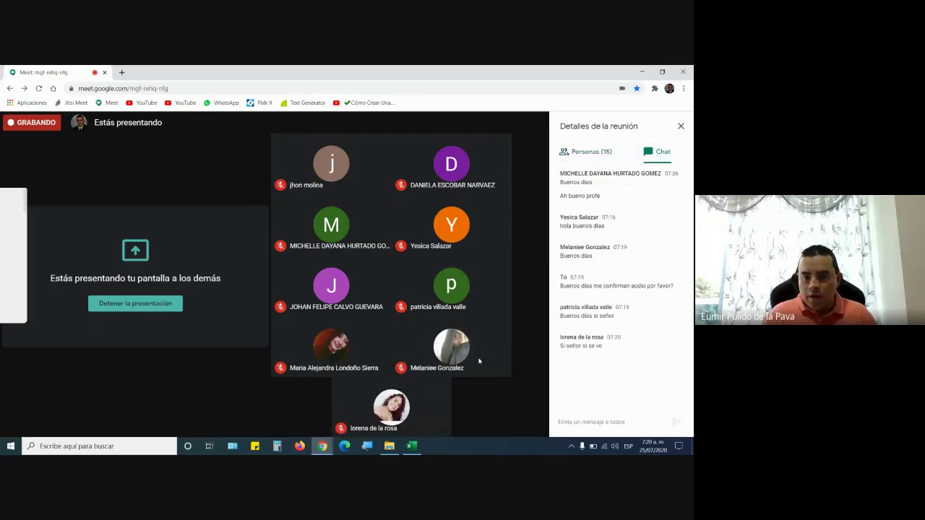
- Bring the Funciones_Estadisticas_1 workbook forward and admit the person waiting to join the meeting
mouse_move(419, 445)
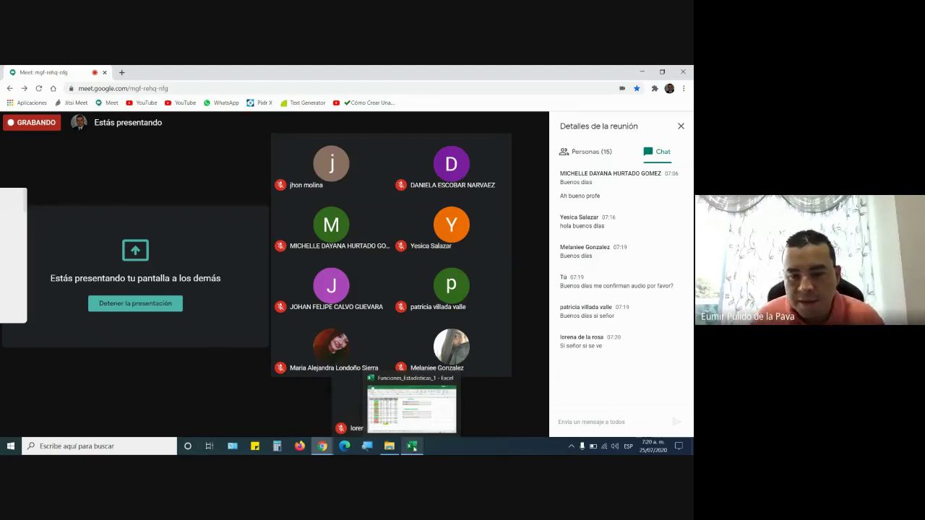
click(413, 447)
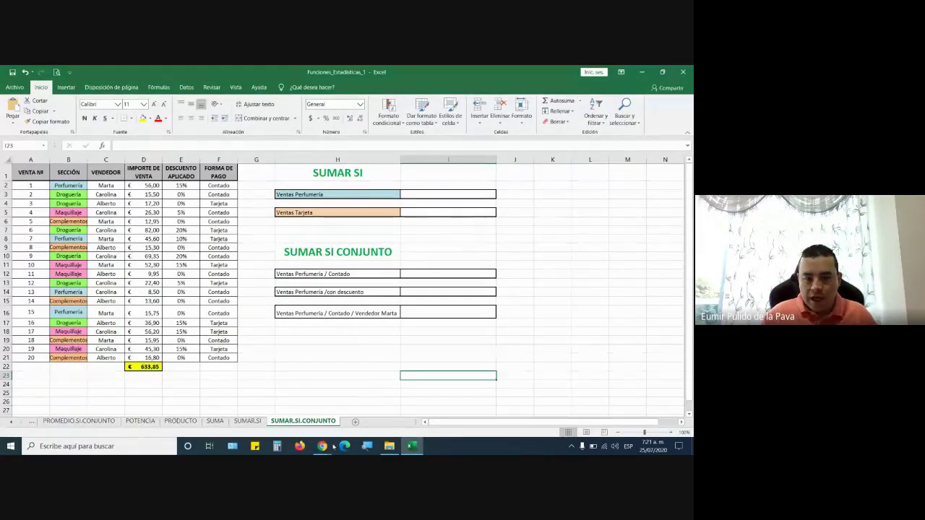
mouse_move(323, 446)
click(273, 405)
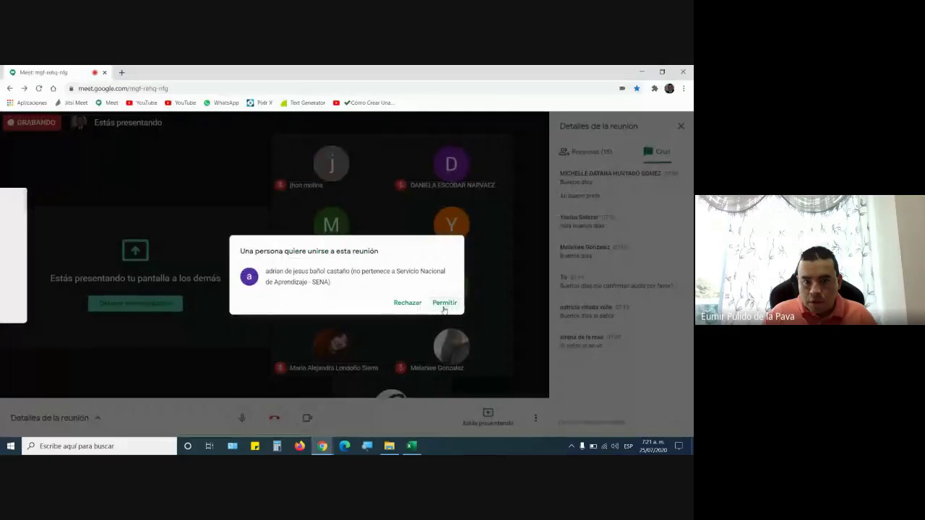
click(444, 309)
key(alt+Tab)
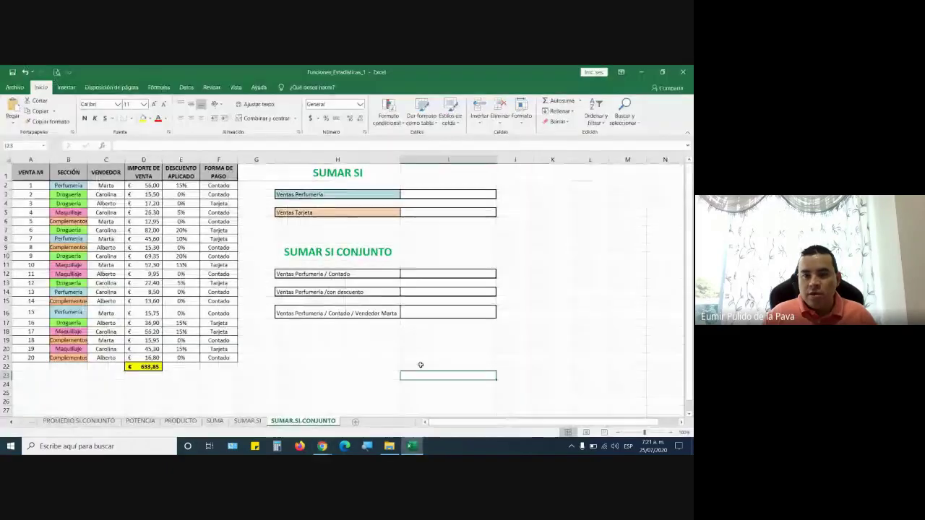
- Increase cell I16's font size to 20
click(444, 313)
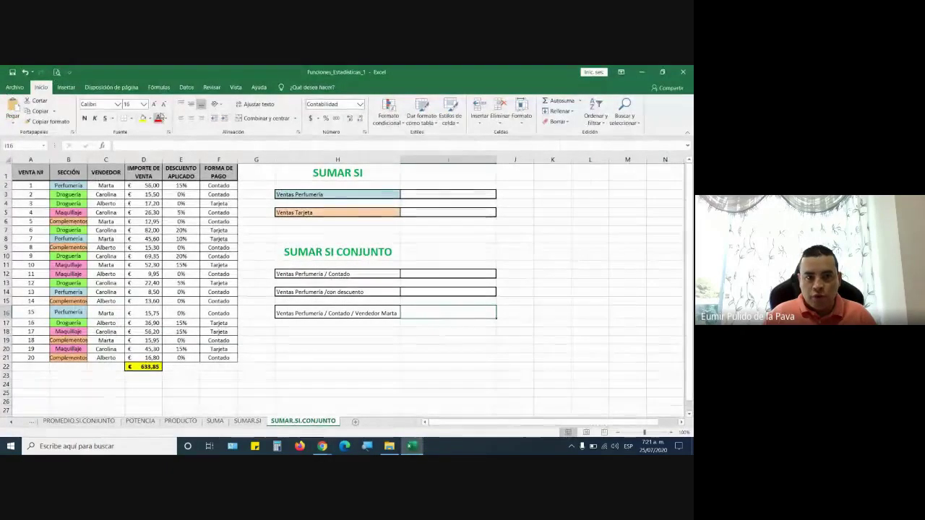
click(155, 104)
click(155, 104)
- Admit the next person waiting in Meet and return to the workbook
mouse_move(322, 446)
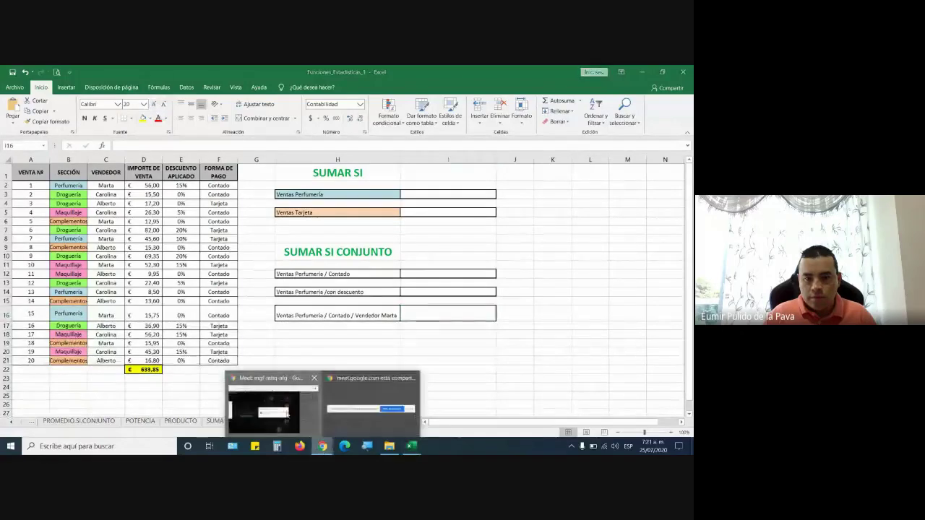
click(271, 408)
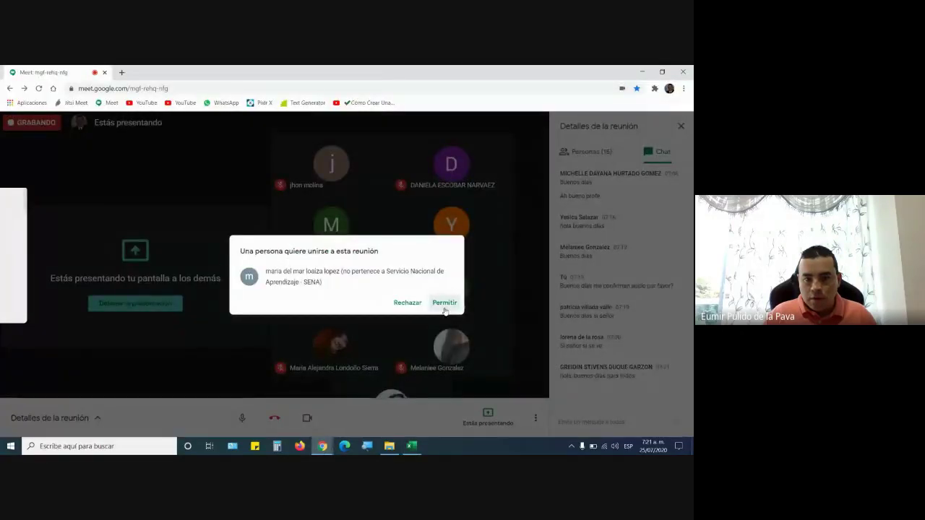
click(445, 302)
click(412, 446)
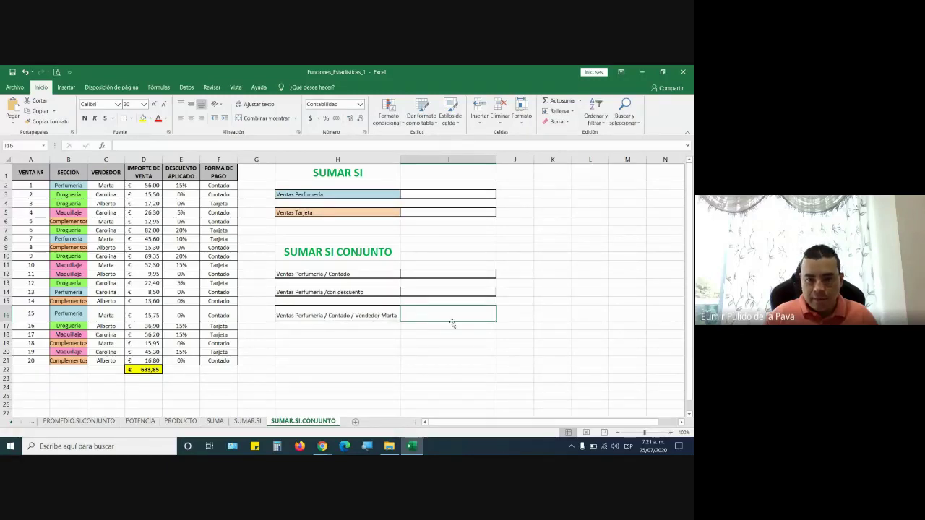
- Start =SUMAR.SI.CONJUNTO( in I16 from the autocomplete suggestions
text(=suma)
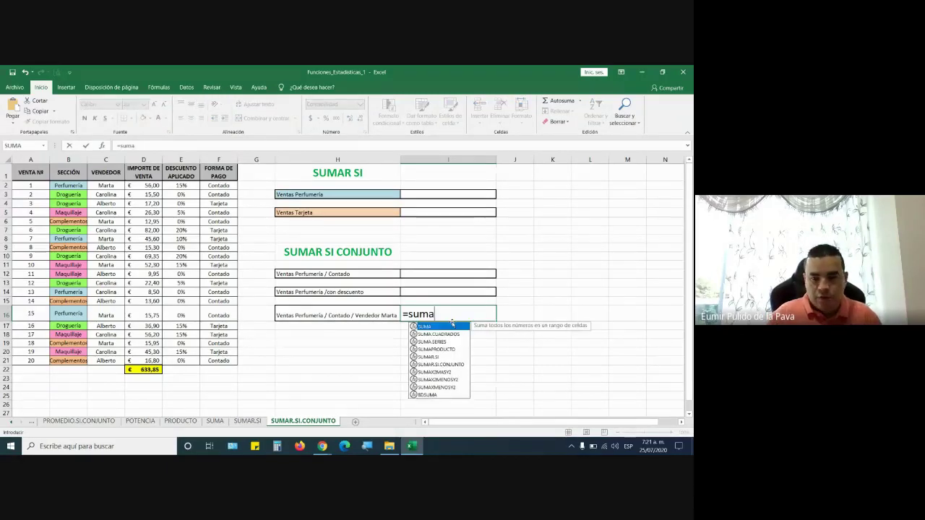
text(r)
key(Down)
key(Tab)
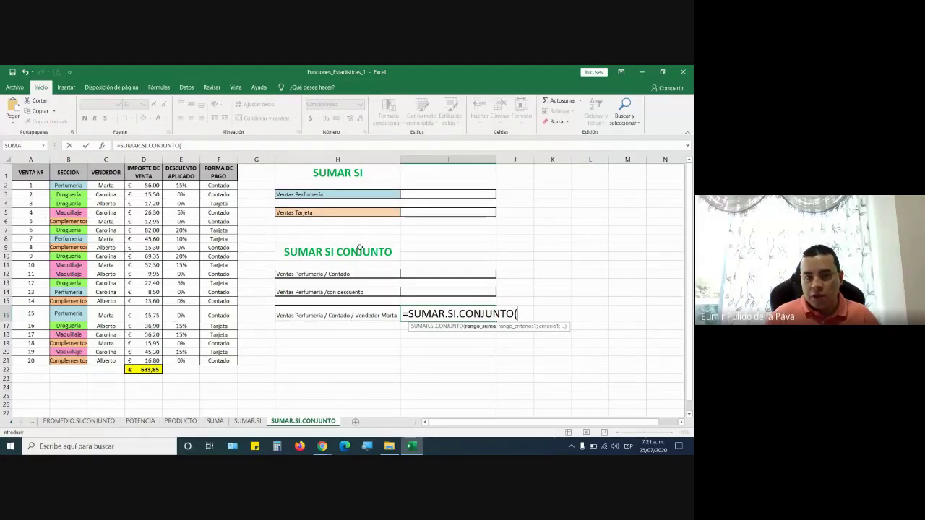
- Admit the Meet joiner, review the participant list and chat, then return to the workbook
mouse_move(322, 446)
click(250, 409)
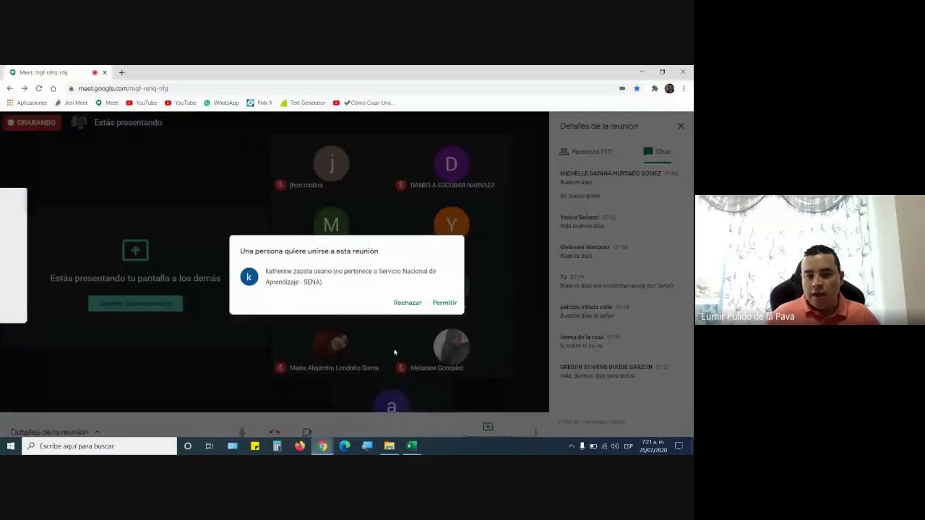
click(444, 306)
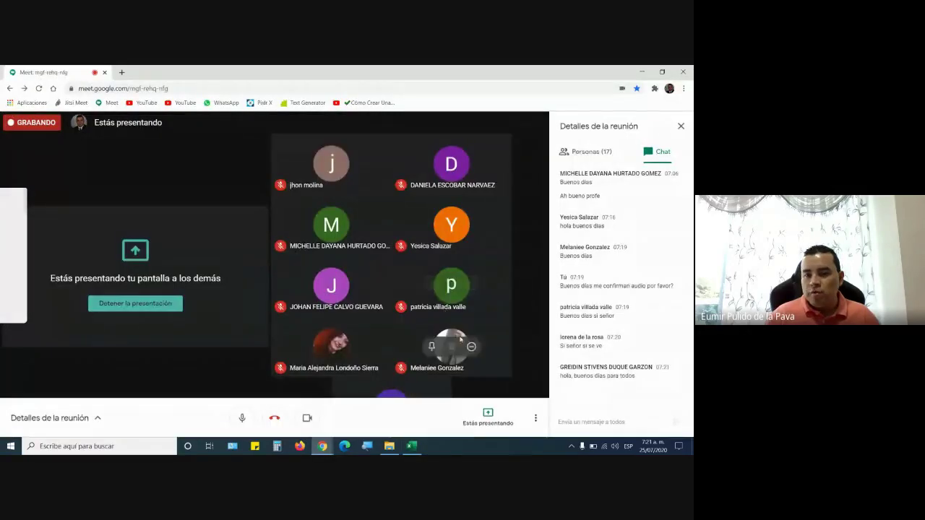
click(585, 152)
scroll(673, 340, down, 5)
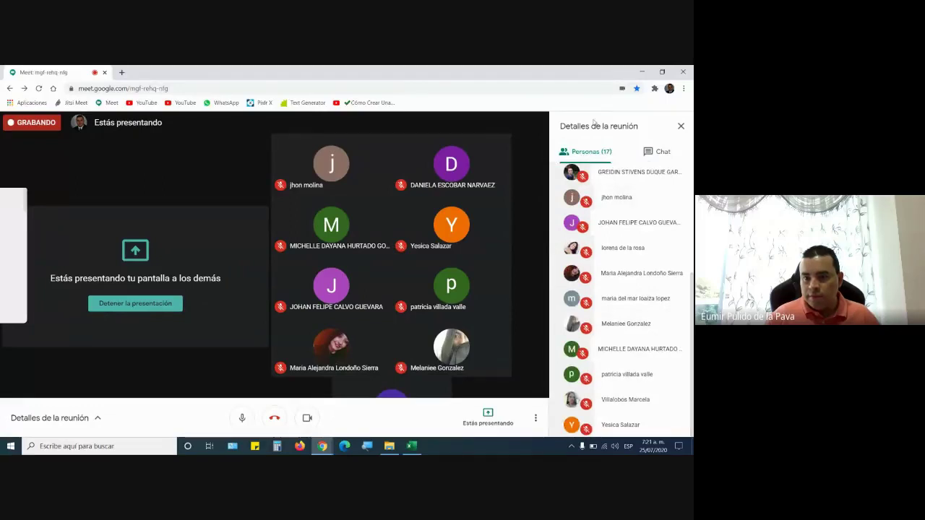
click(645, 156)
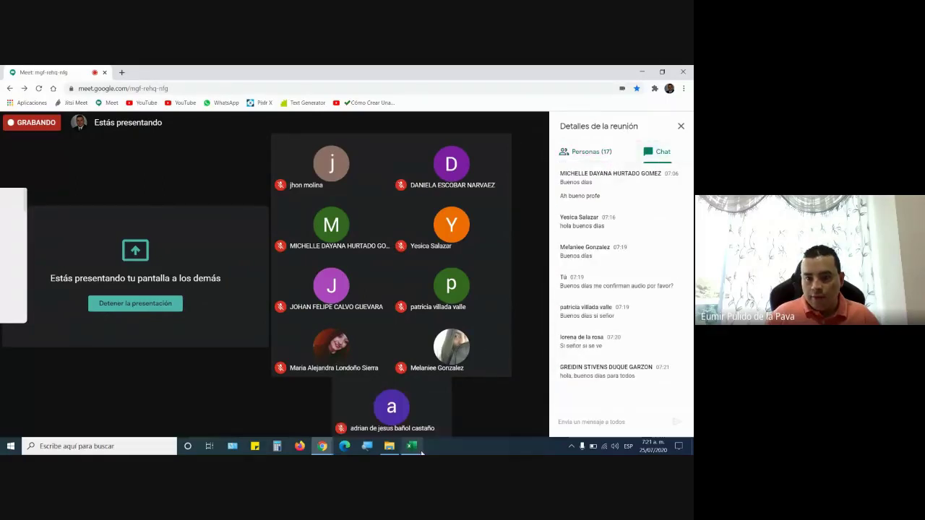
key(alt+Tab)
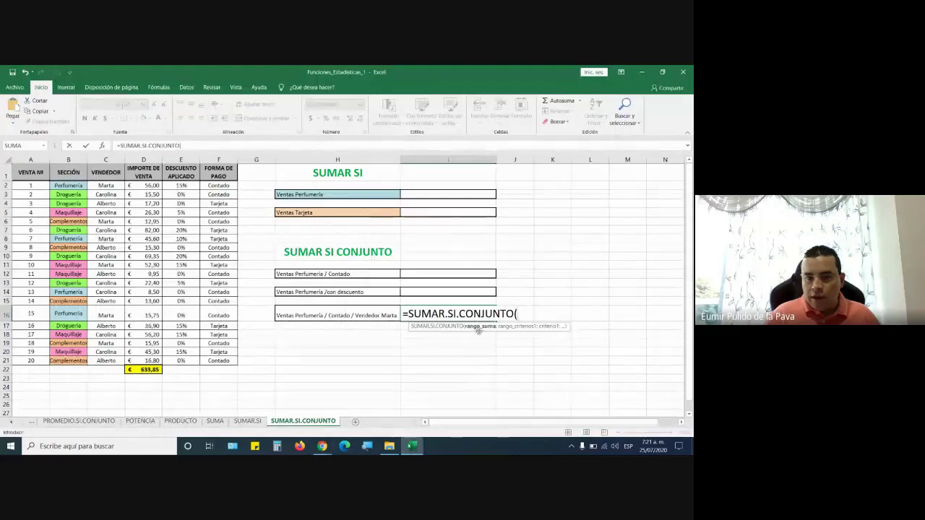
click(367, 446)
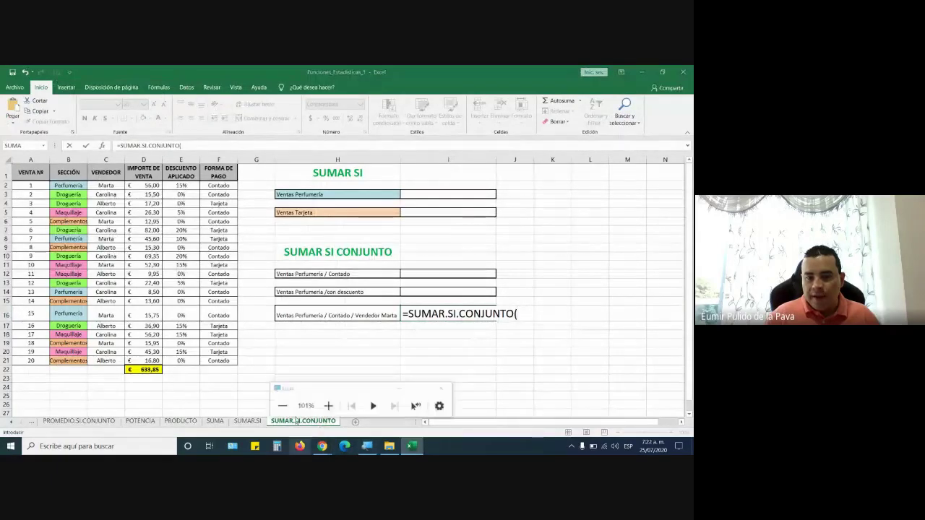
- Magnify the screen to 200% and enter D2:D21 as the sum range
click(327, 406)
click(329, 407)
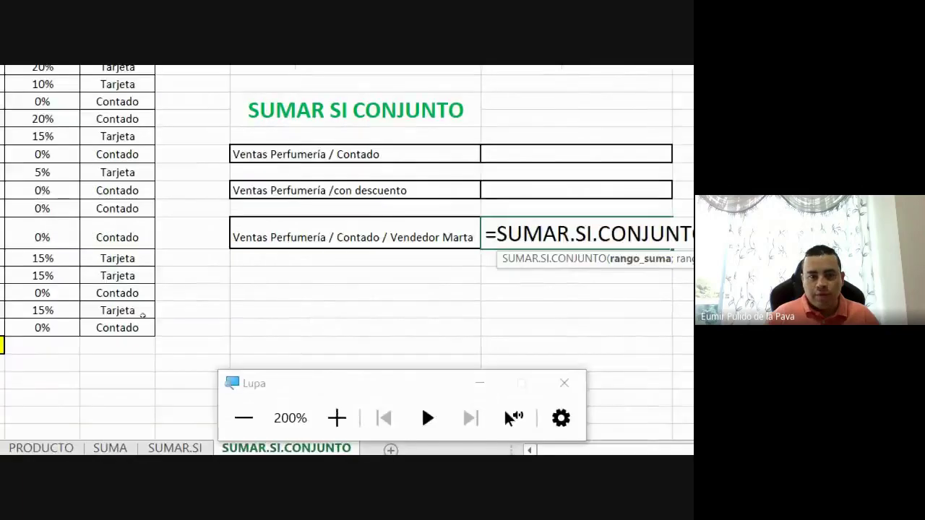
mouse_move(289, 113)
mouse_down()
mouse_move(272, 439)
mouse_move(303, 378)
mouse_up()
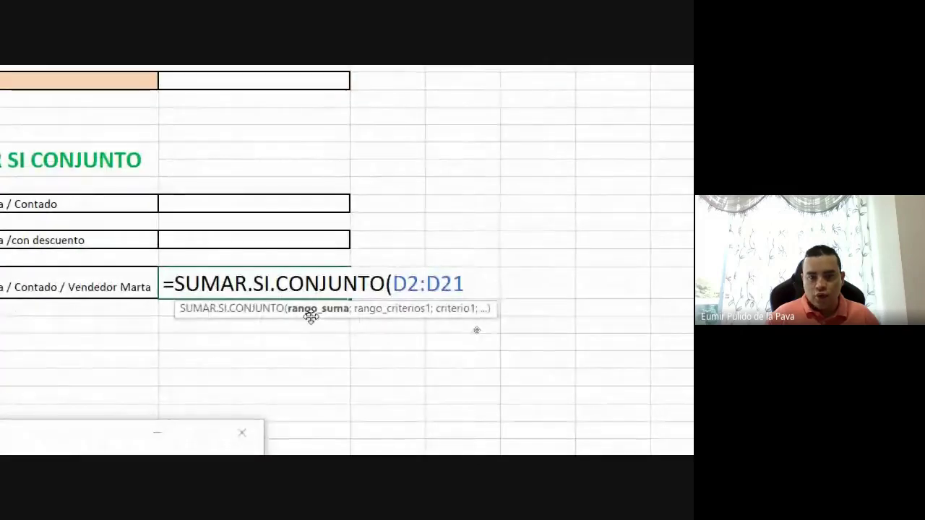
text(;)
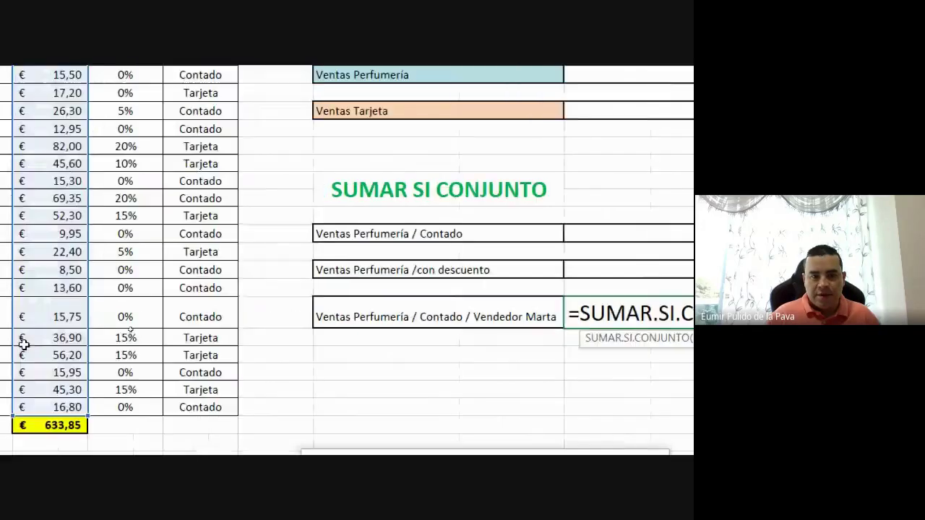
- Add F2:F21 as the first criteria range with the criterion "contado"
scroll(24, 344, up, 2)
drag(200, 130, 207, 433)
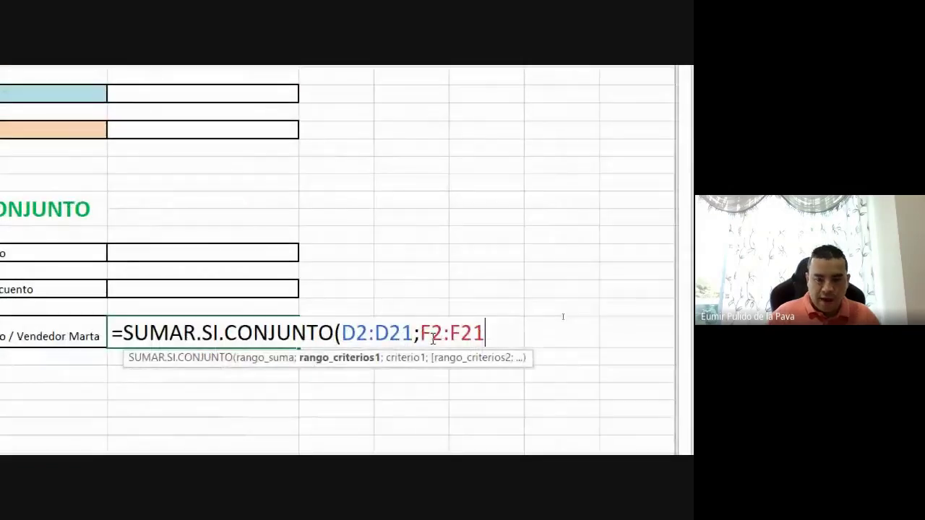
text(;)
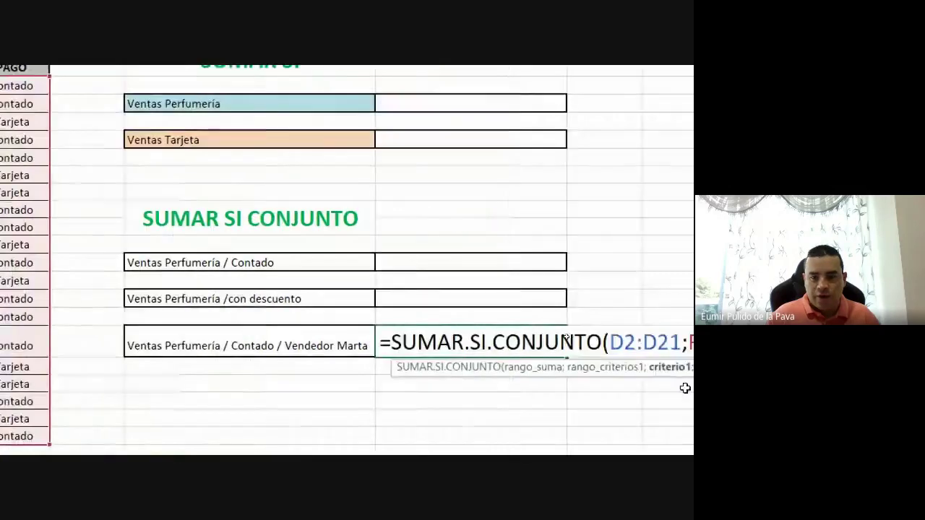
text(")
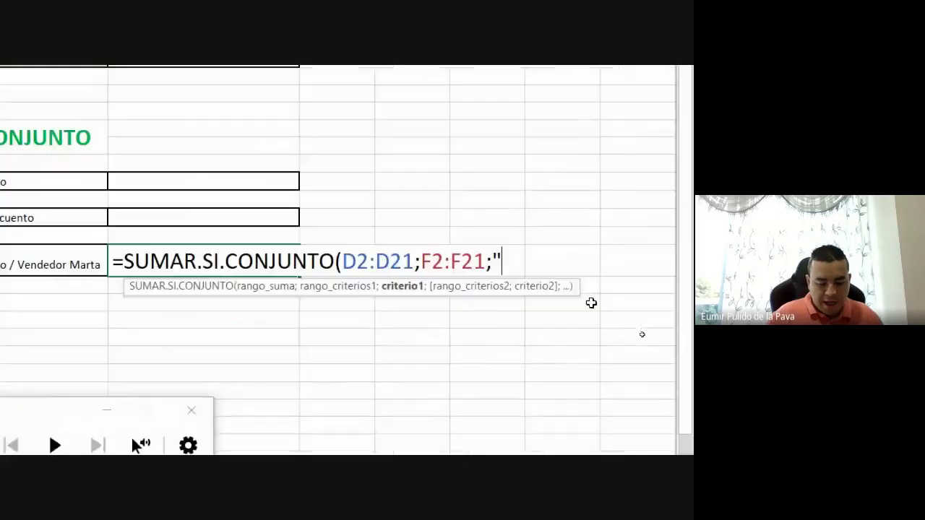
text(contado")
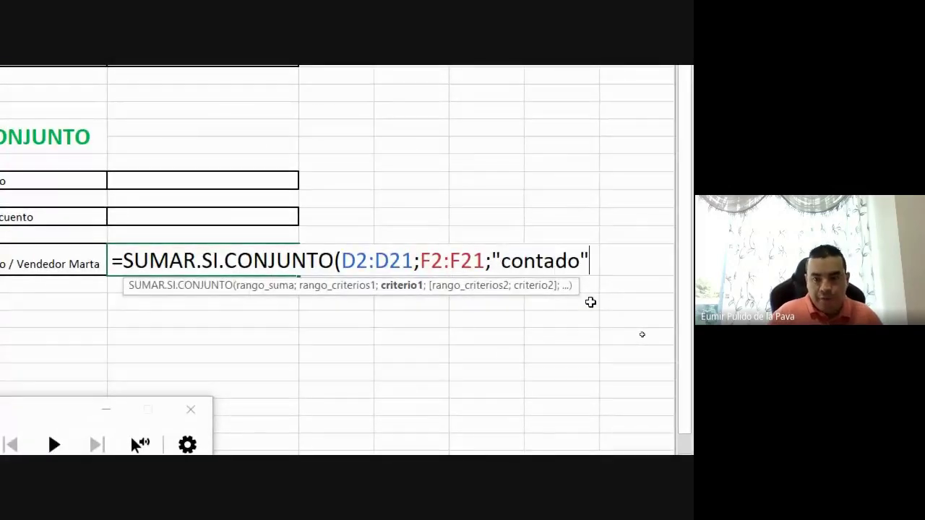
text(;)
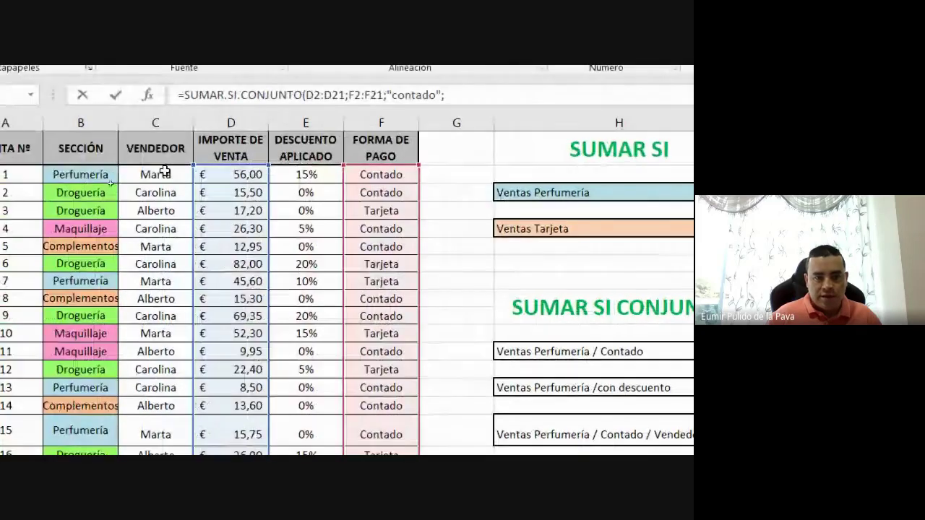
- Add C2:C21 with "marta" and B2:B21 with "perfumería", closing the formula
mouse_move(155, 174)
mouse_down()
mouse_move(170, 363)
mouse_move(161, 316)
mouse_up()
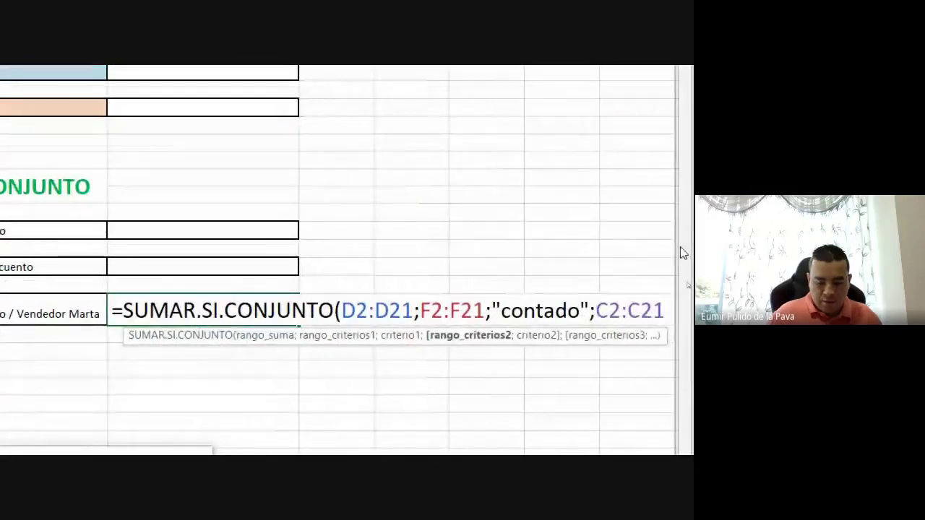
text(;)
text(")
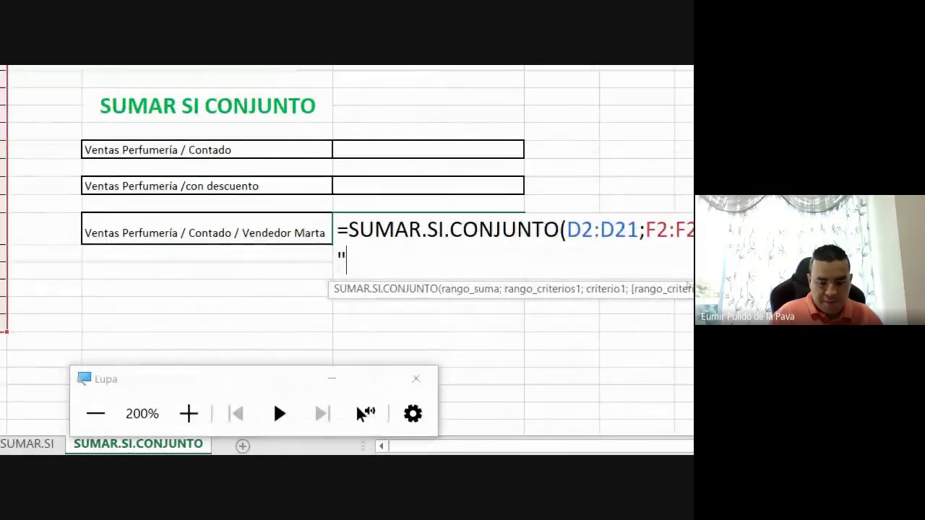
text(marta")
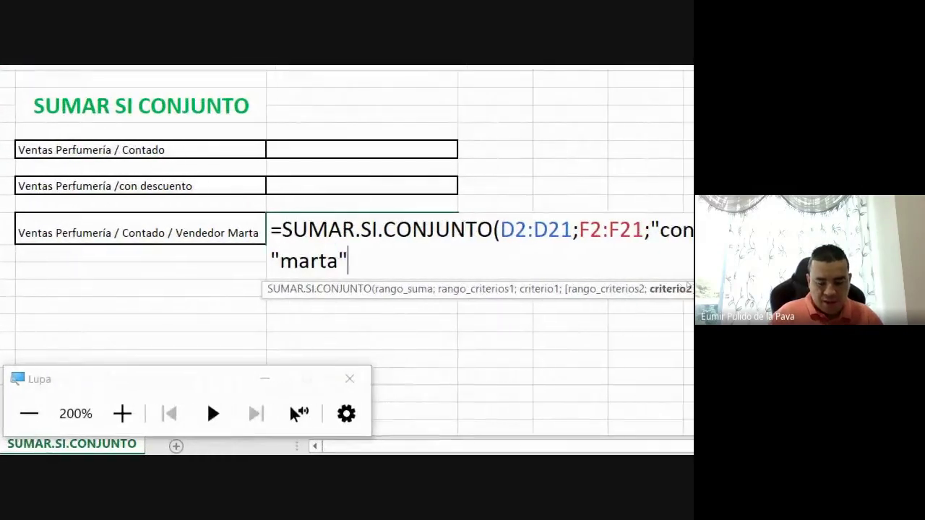
text(;)
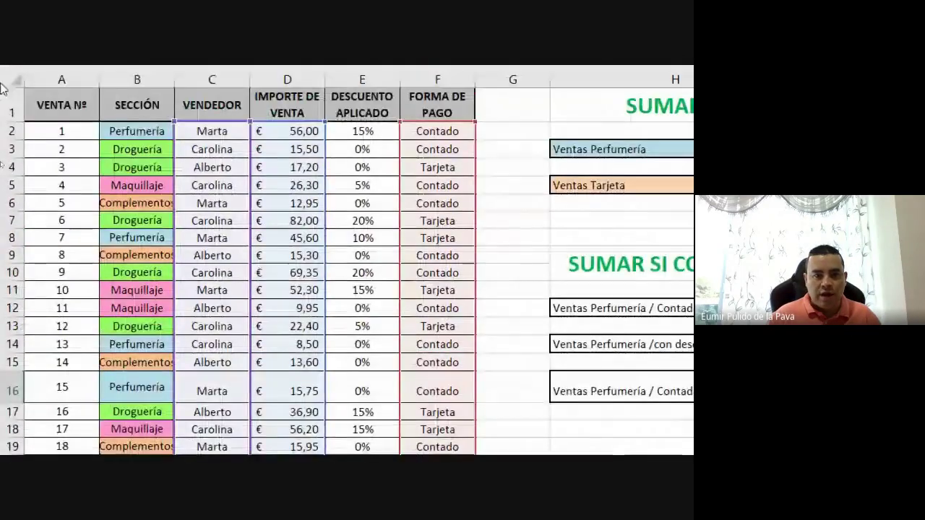
mouse_move(130, 128)
mouse_down()
mouse_move(109, 441)
mouse_move(133, 406)
mouse_up()
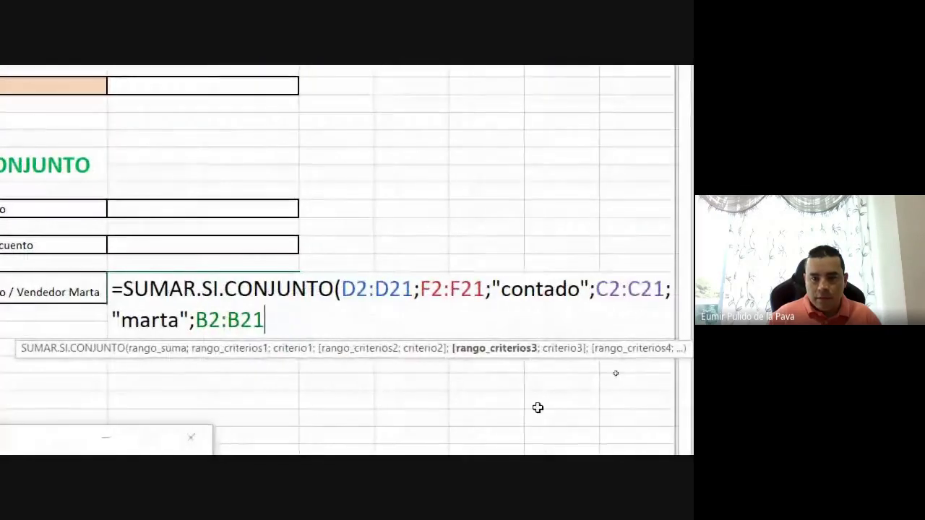
text(;")
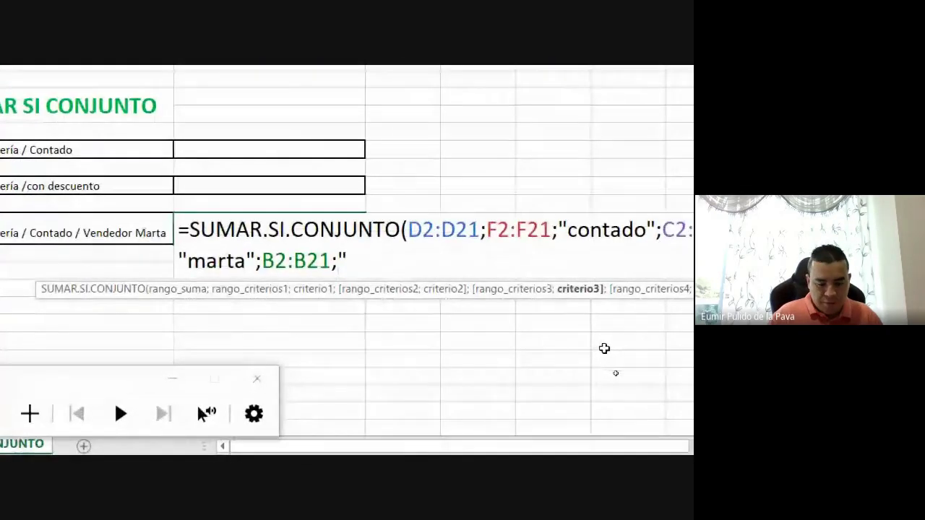
text(per)
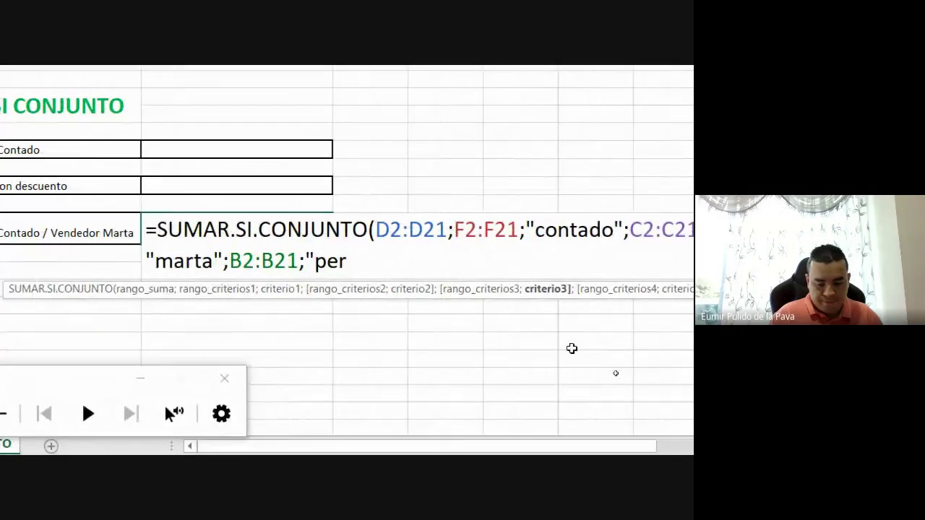
text(fumería)
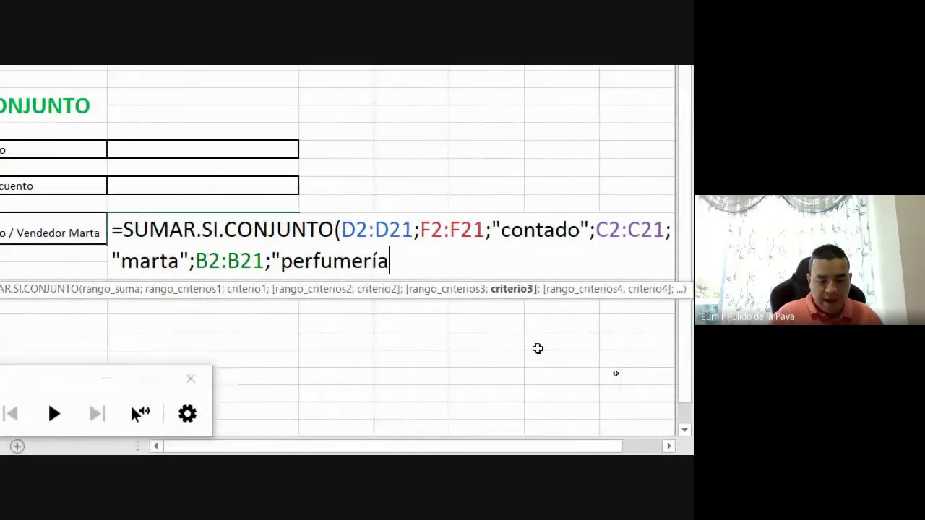
text("))
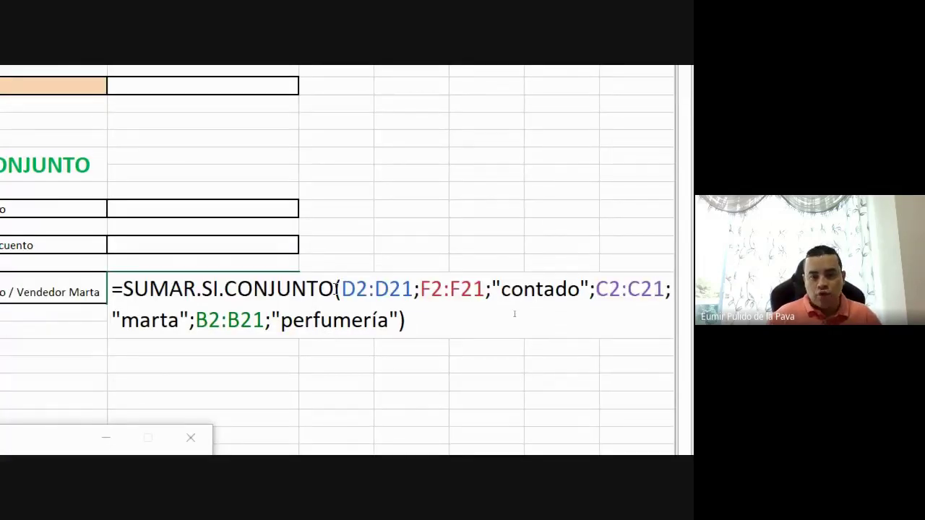
- Walk through the D2:D21, F2:F21, C2:C21, marta and perfumería arguments, then confirm the formula
drag(340, 289, 413, 289)
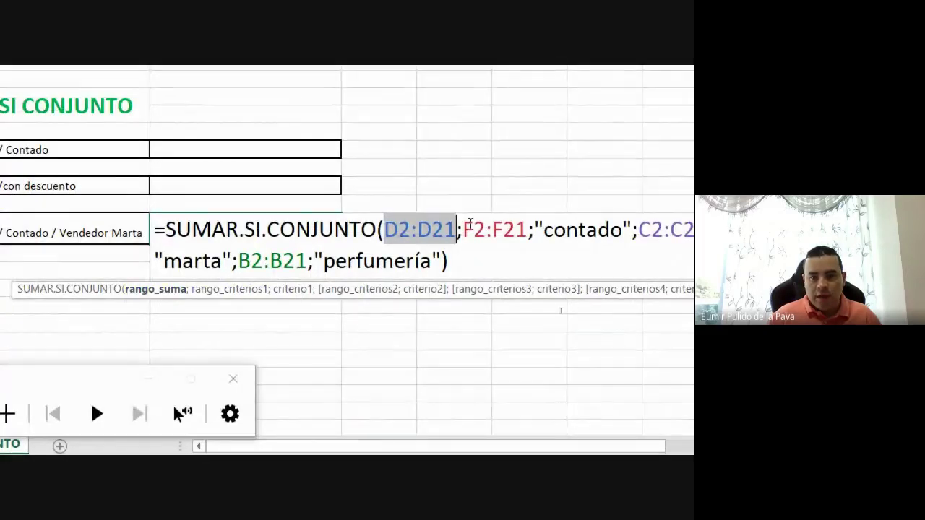
drag(463, 230, 634, 230)
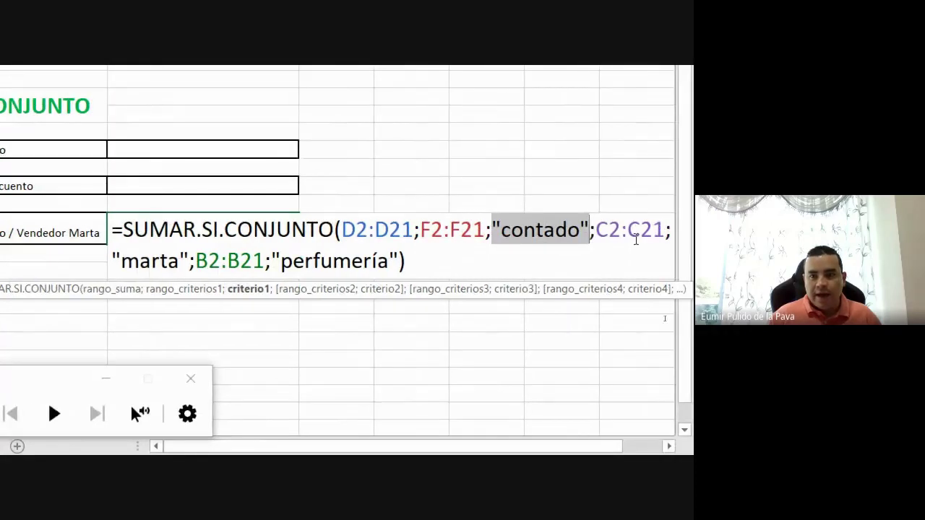
drag(595, 230, 670, 230)
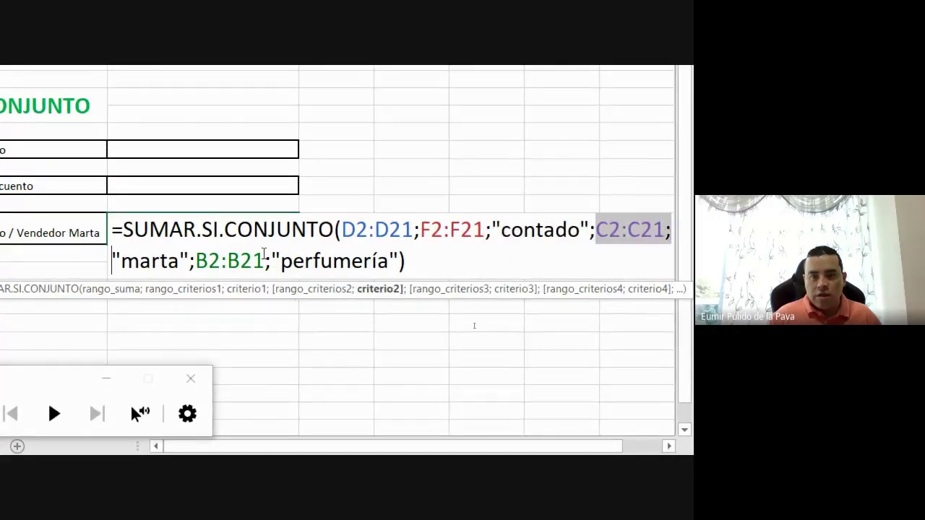
drag(120, 260, 388, 261)
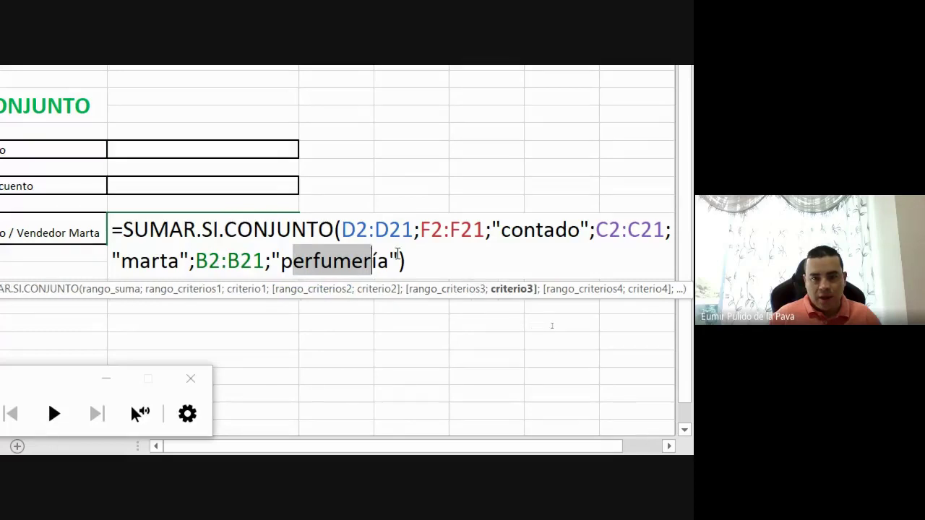
click(421, 253)
key(Return)
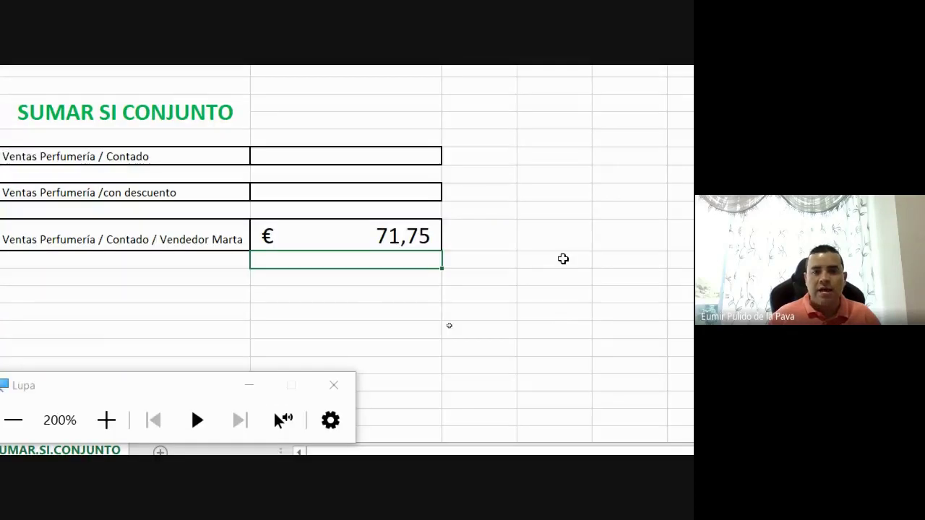
- Verify the 71,75 result against the Perfumería sales 56,00 in D2 and 15,75 in D16
click(189, 229)
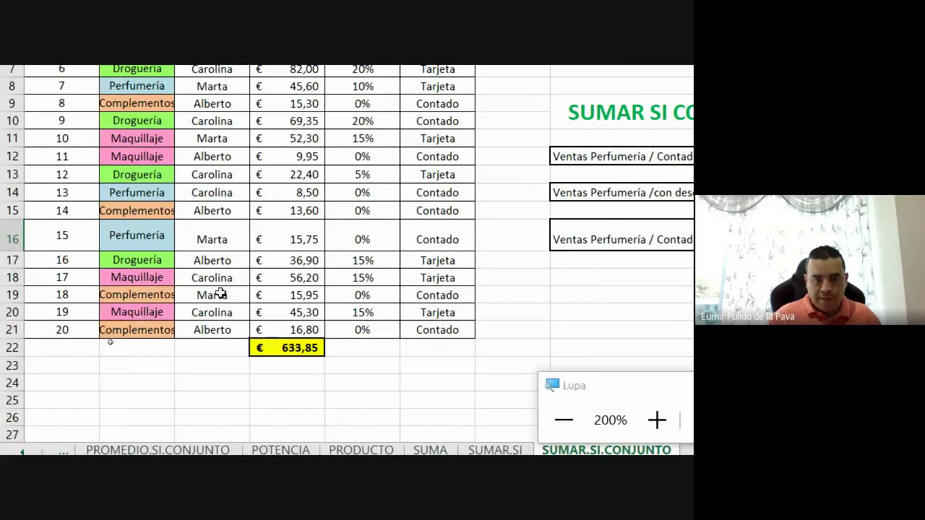
drag(151, 297, 208, 297)
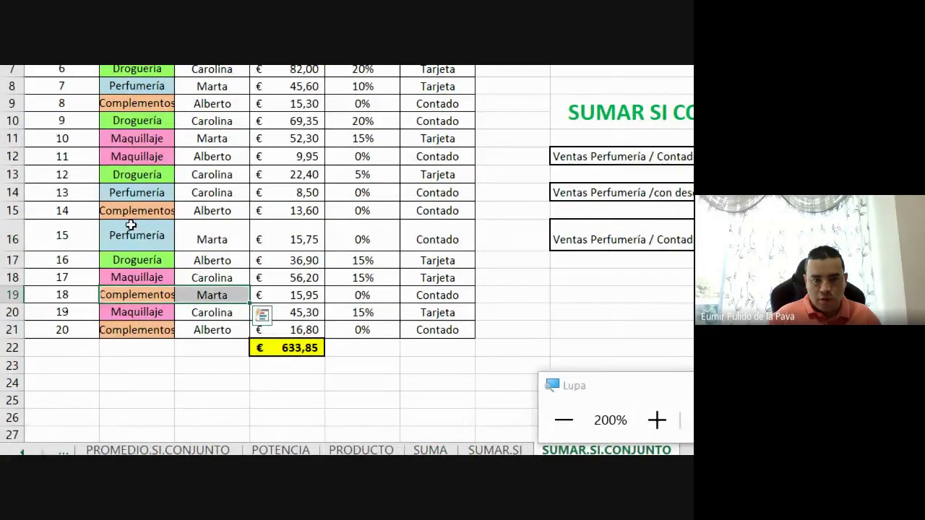
click(289, 238)
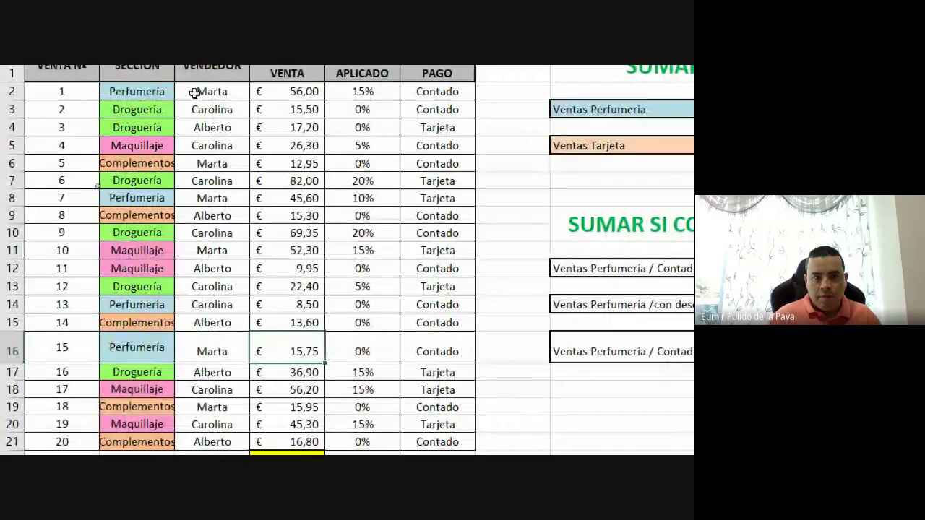
ctrl+click(155, 91)
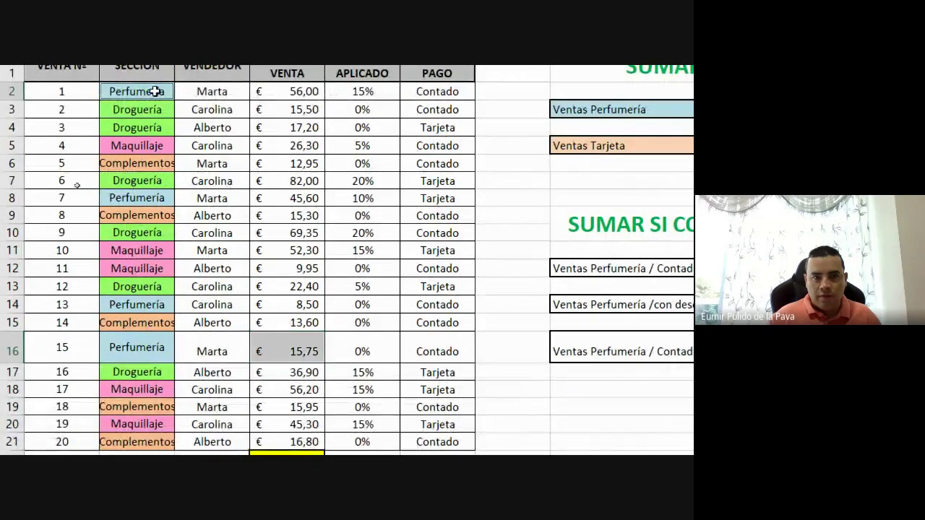
click(296, 92)
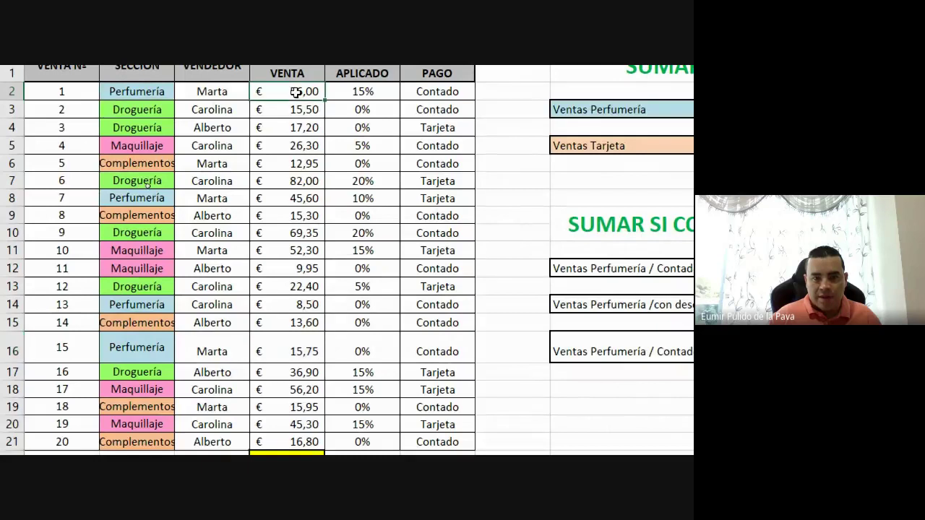
ctrl+click(298, 342)
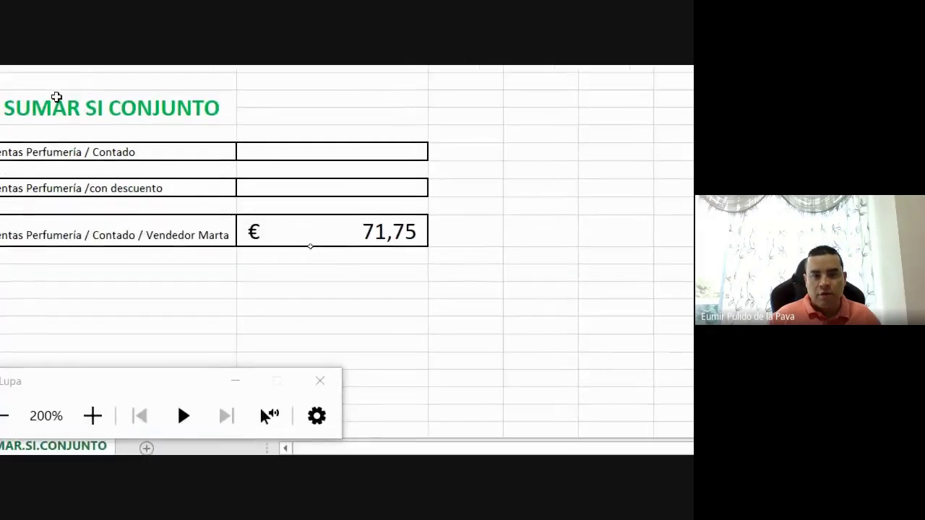
click(240, 383)
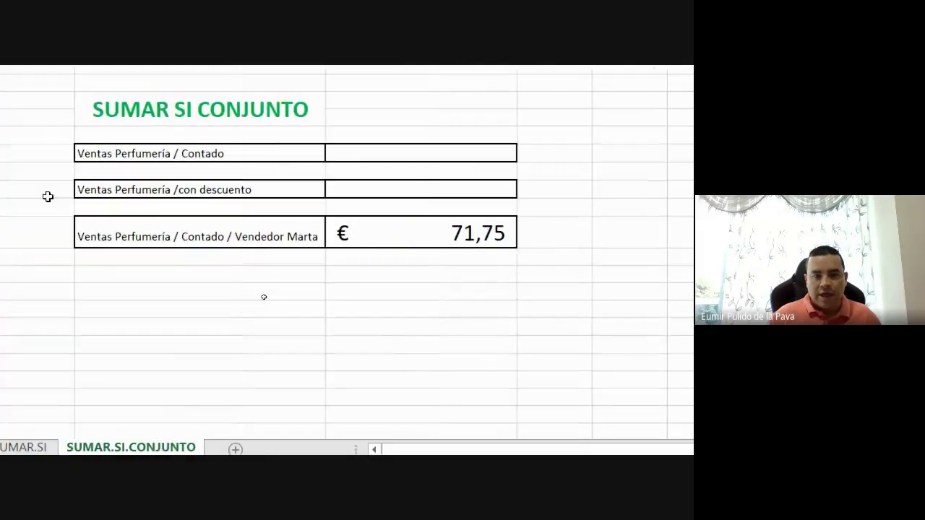
double_click(380, 221)
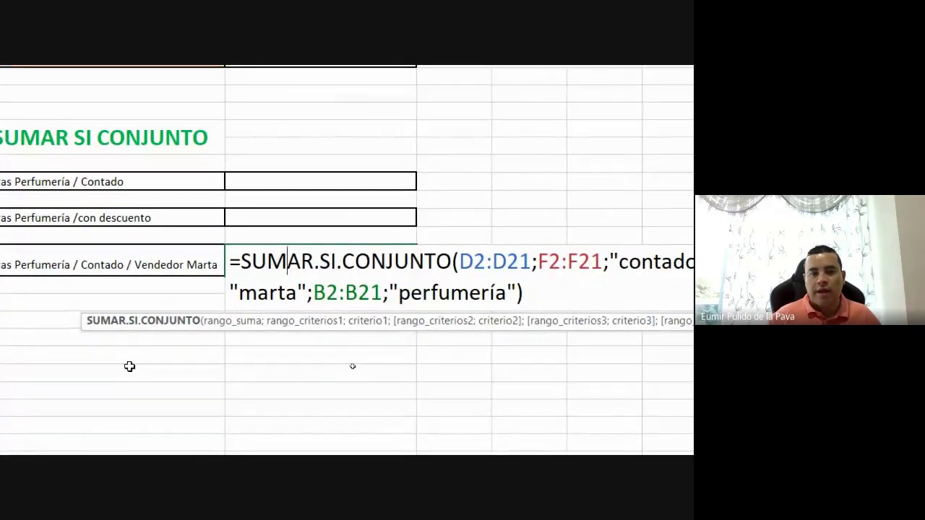
key(Return)
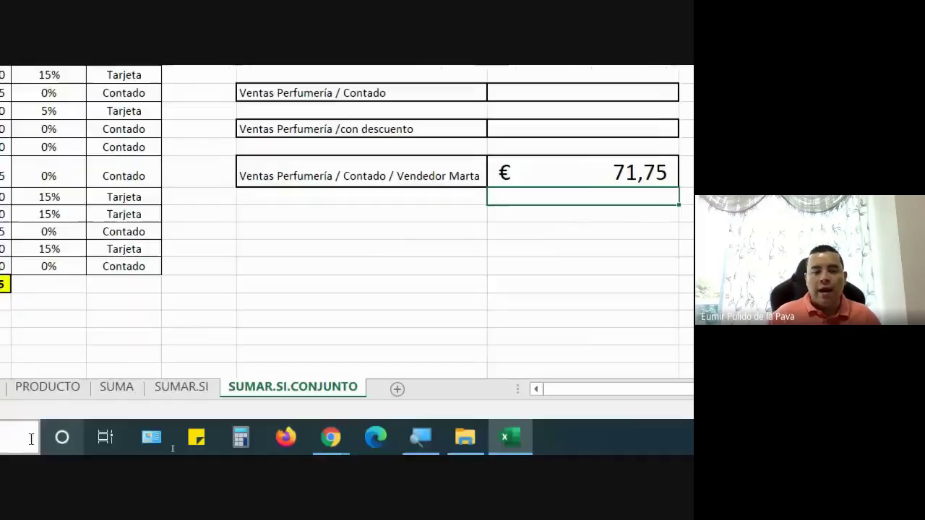
click(433, 436)
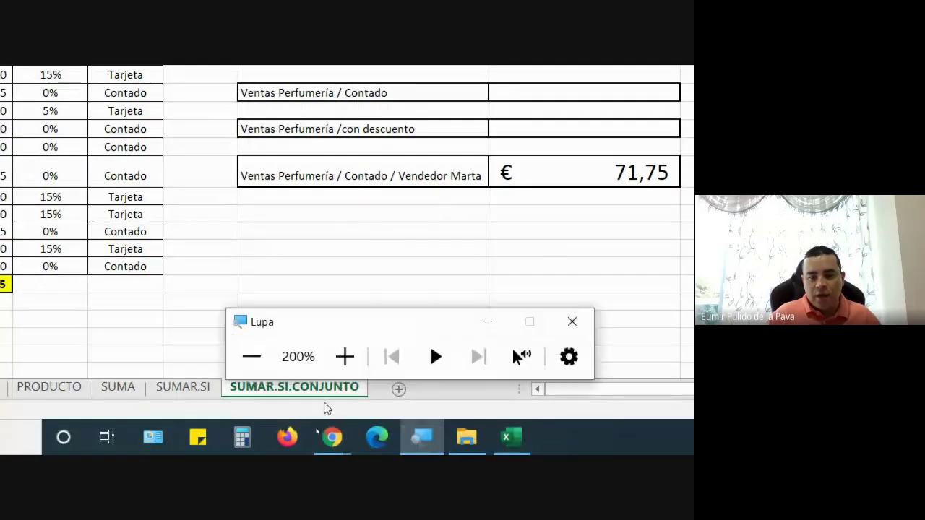
click(252, 355)
mouse_move(322, 445)
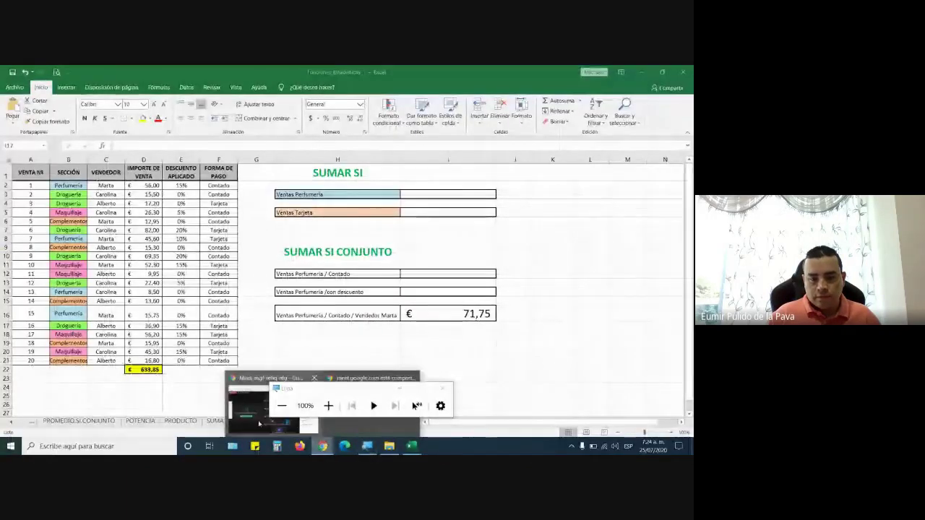
click(369, 377)
click(400, 391)
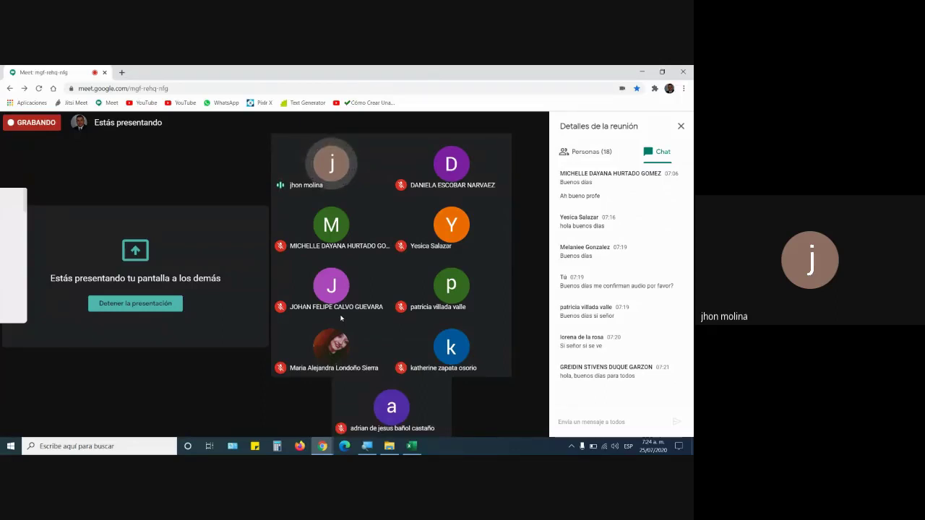
- Reopen I16's formula and highlight the "contado" criterion and the D2:D21 sum range, zoomed in
click(412, 445)
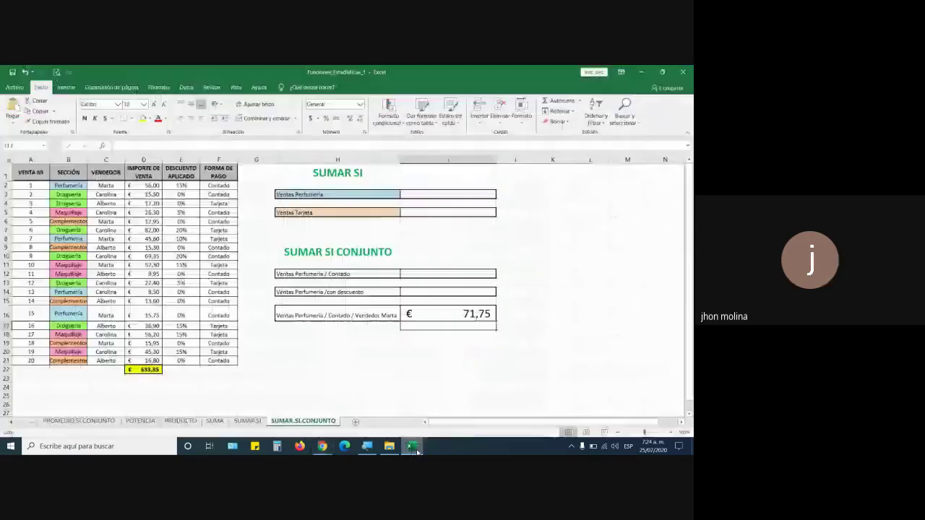
double_click(432, 313)
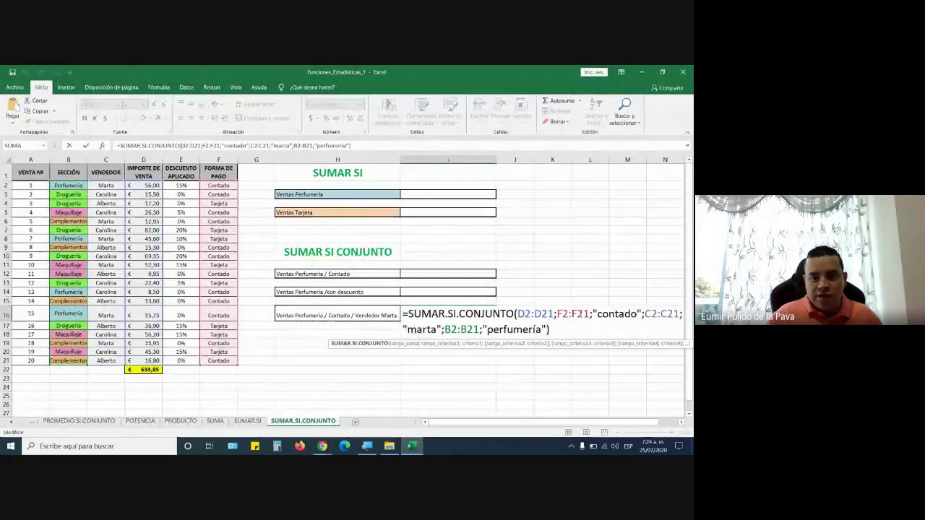
drag(593, 314, 637, 313)
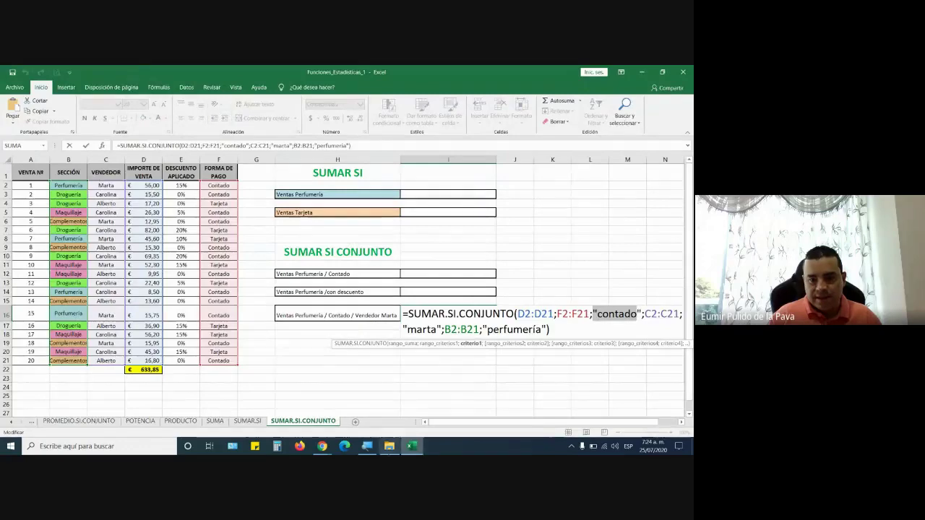
click(369, 446)
click(326, 404)
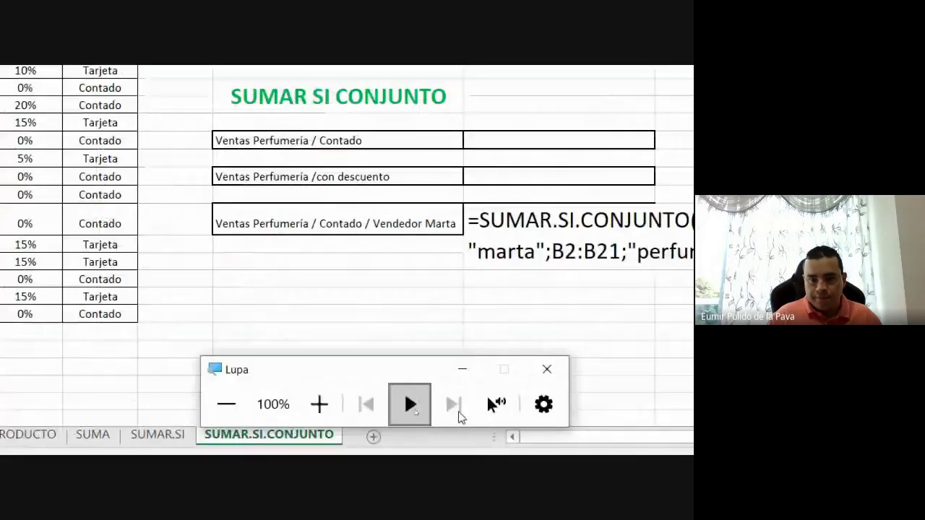
click(342, 262)
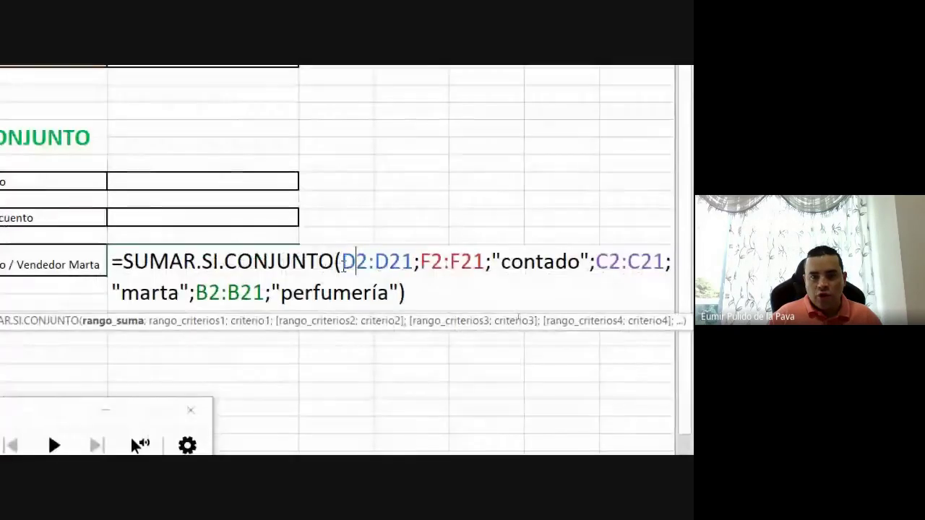
drag(343, 262, 413, 262)
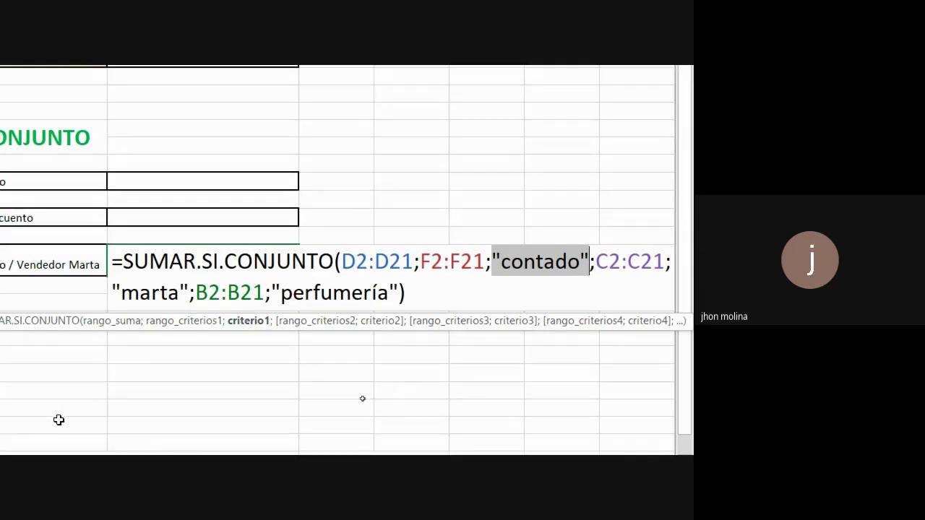
- Scroll the sheet tabs back and exit the formula without changes
click(22, 395)
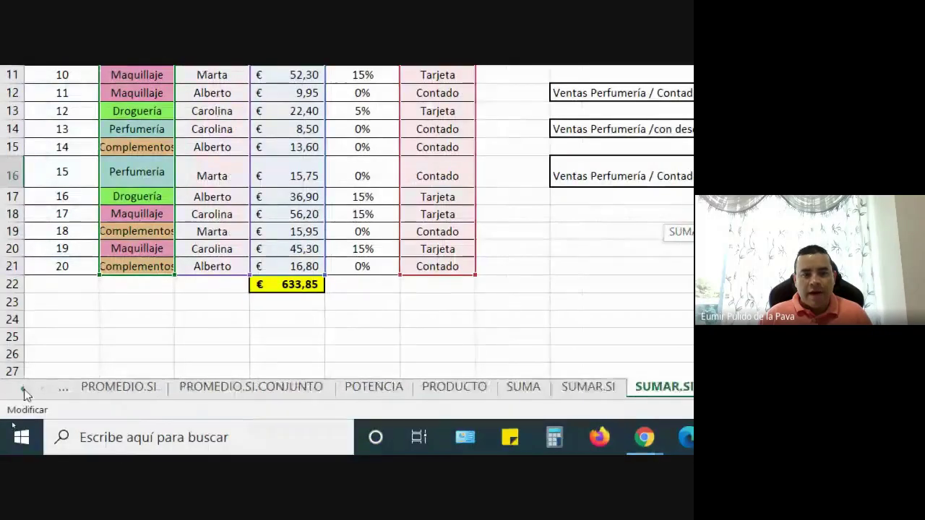
click(24, 394)
click(23, 394)
click(23, 394)
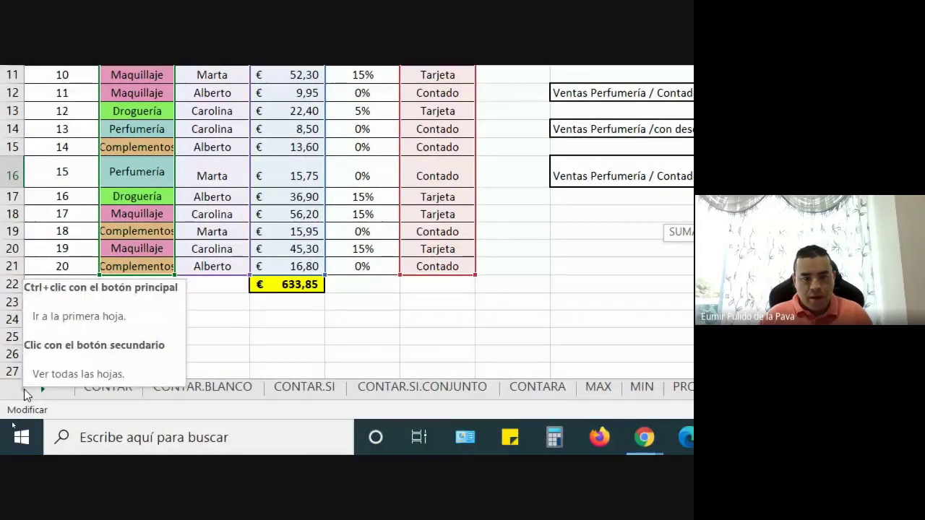
key(Escape)
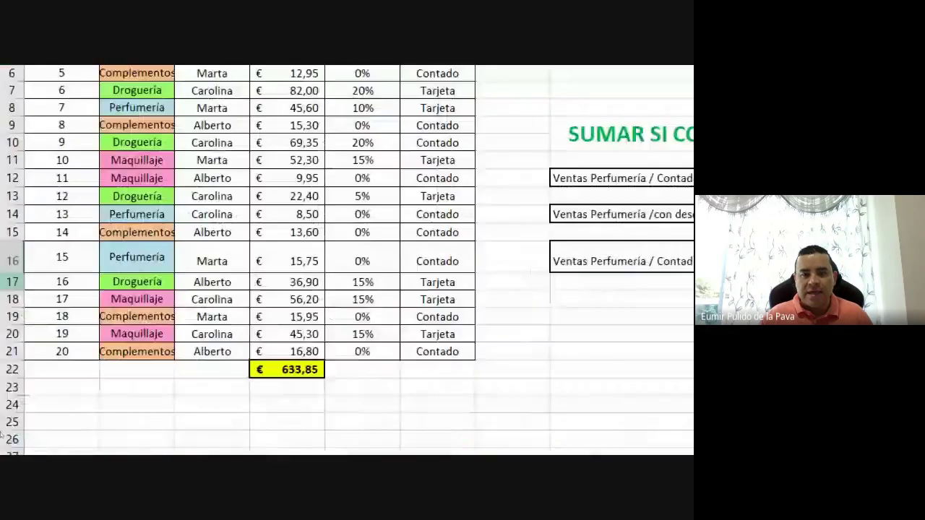
- Go to the CONTAR sheet and browse through the other sheet tabs
click(98, 389)
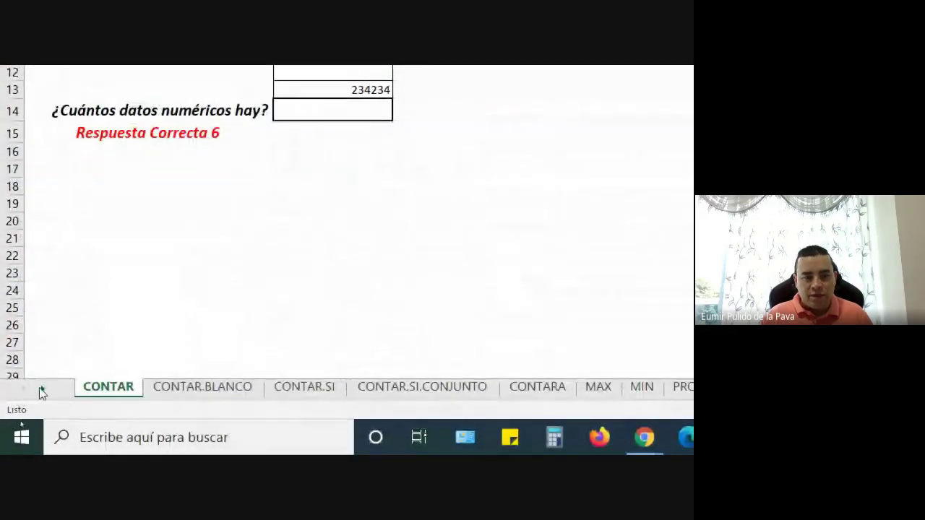
click(29, 389)
click(43, 390)
click(43, 390)
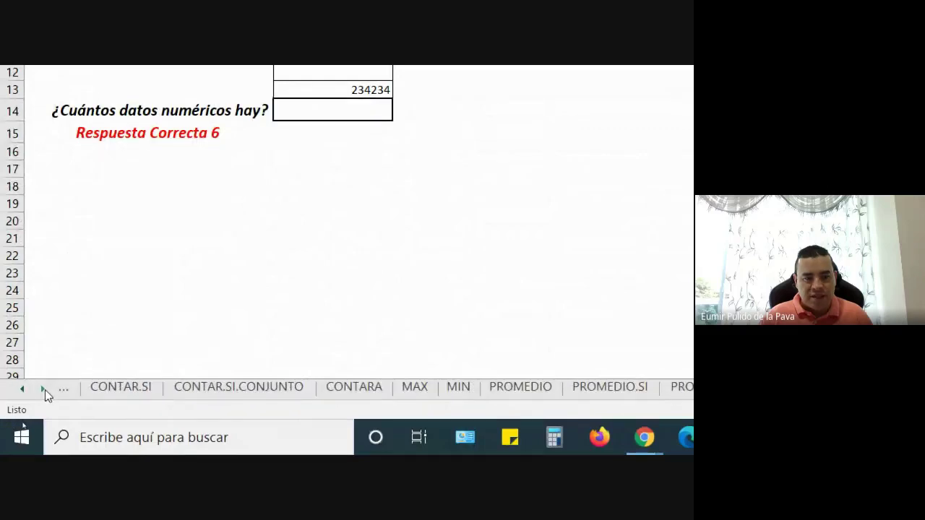
click(43, 390)
click(19, 391)
click(18, 391)
click(19, 391)
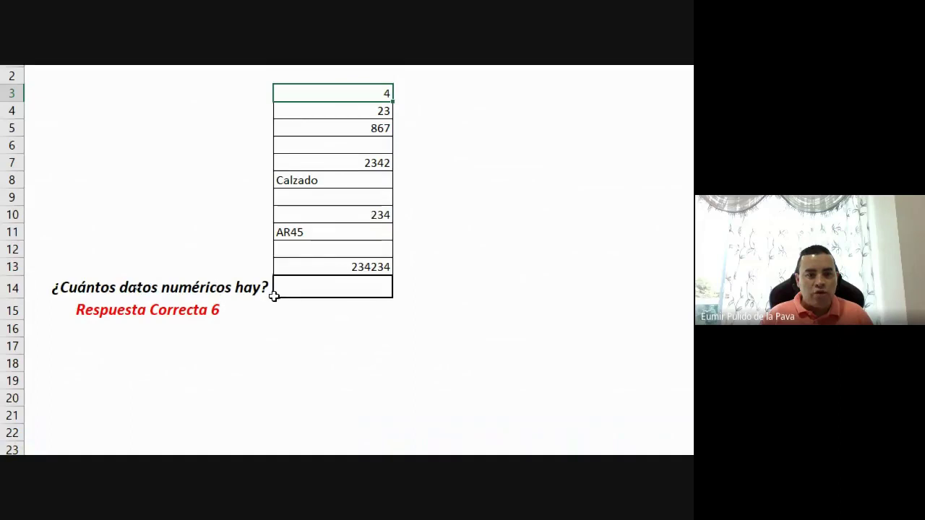
- Enter =CONTAR(B3:B13) in B14, returning 6
click(333, 293)
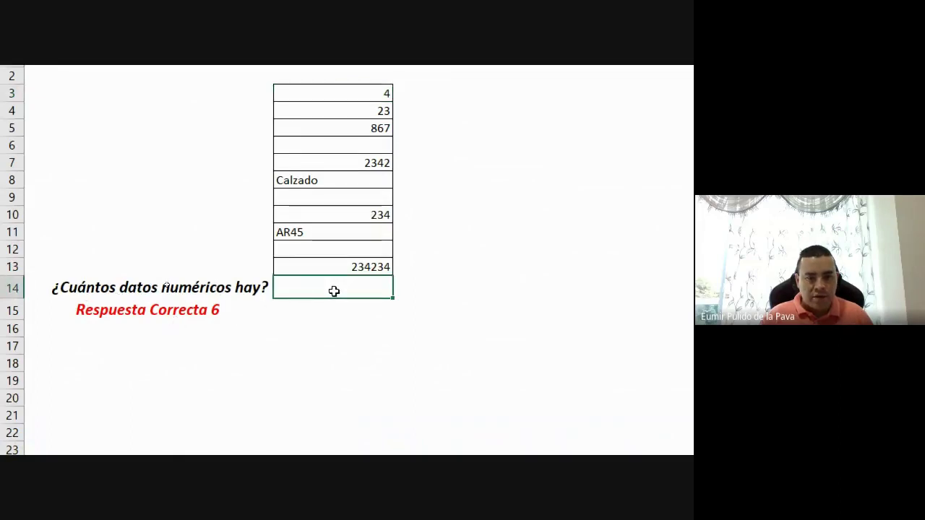
text(=cont)
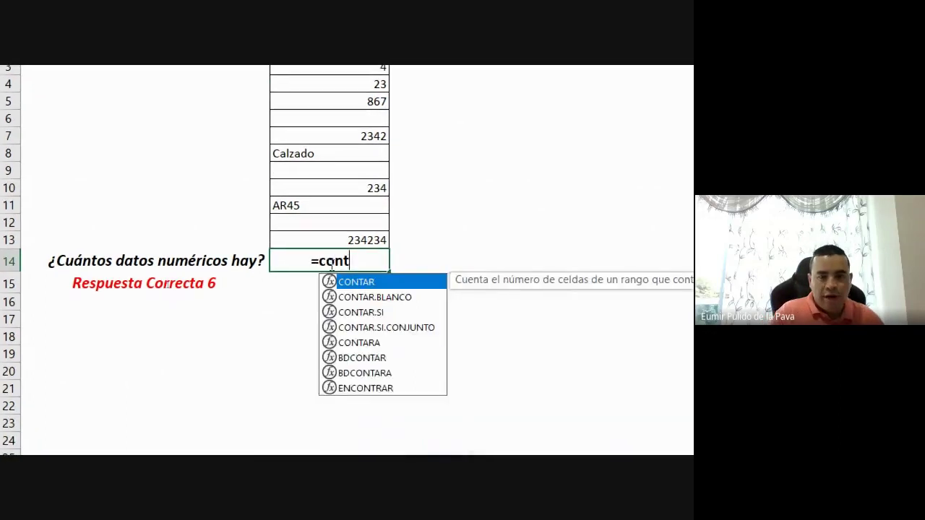
text(ar)
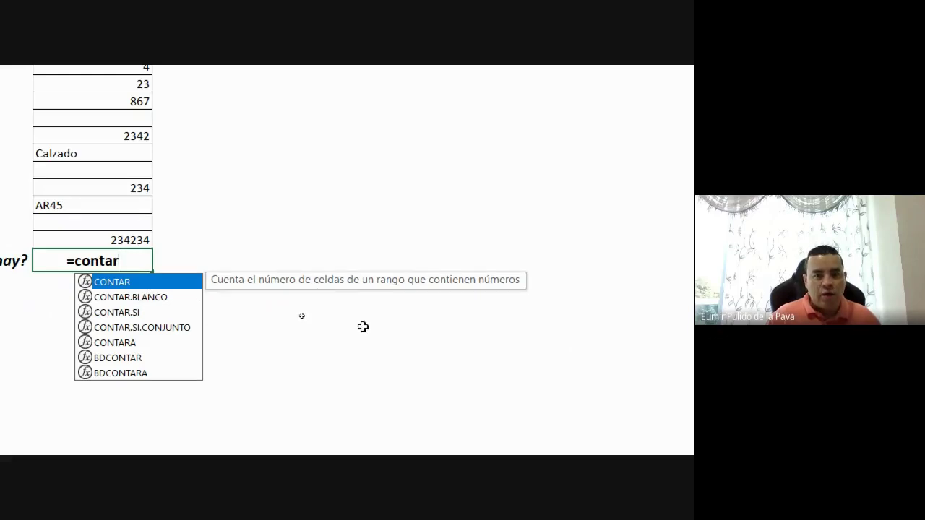
key(Tab)
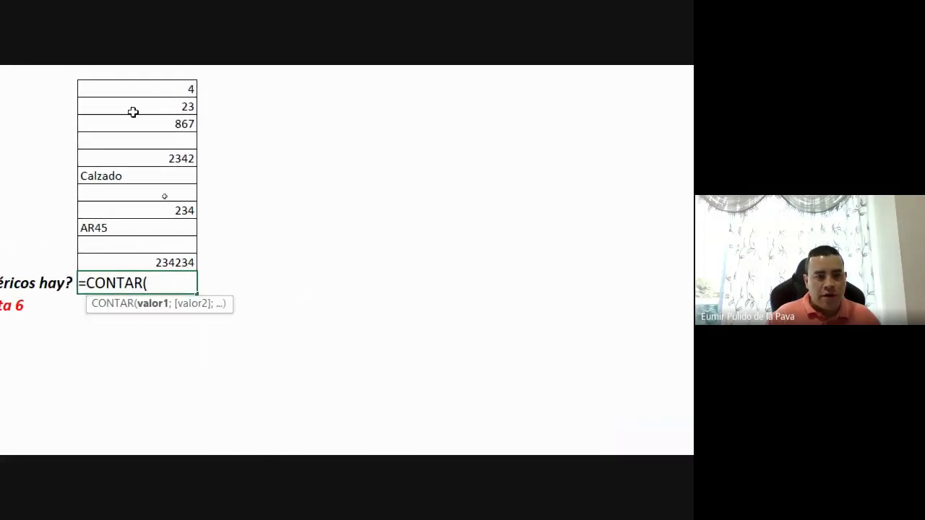
drag(135, 88, 136, 255)
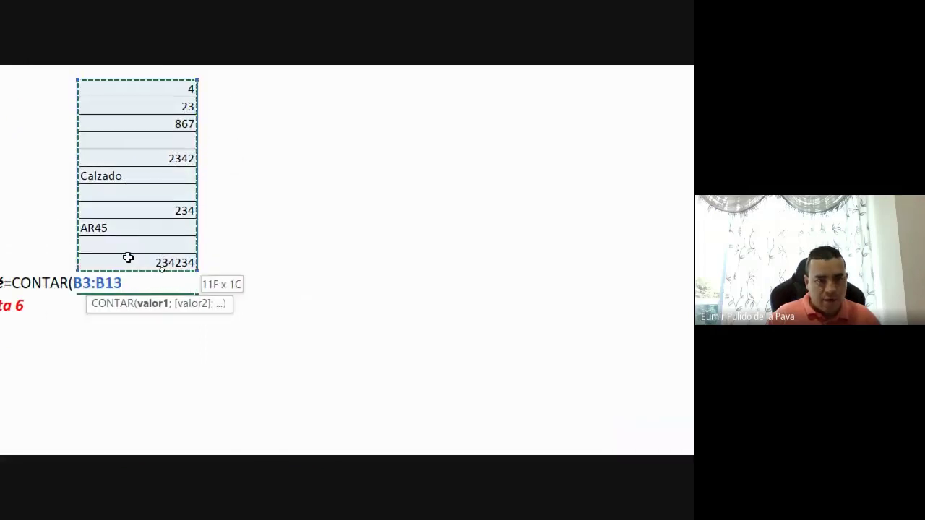
text())
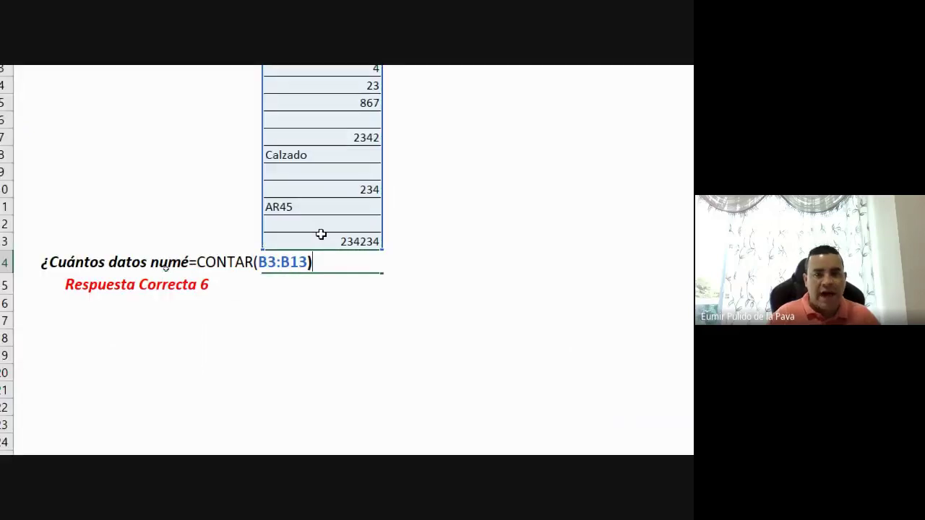
key(Return)
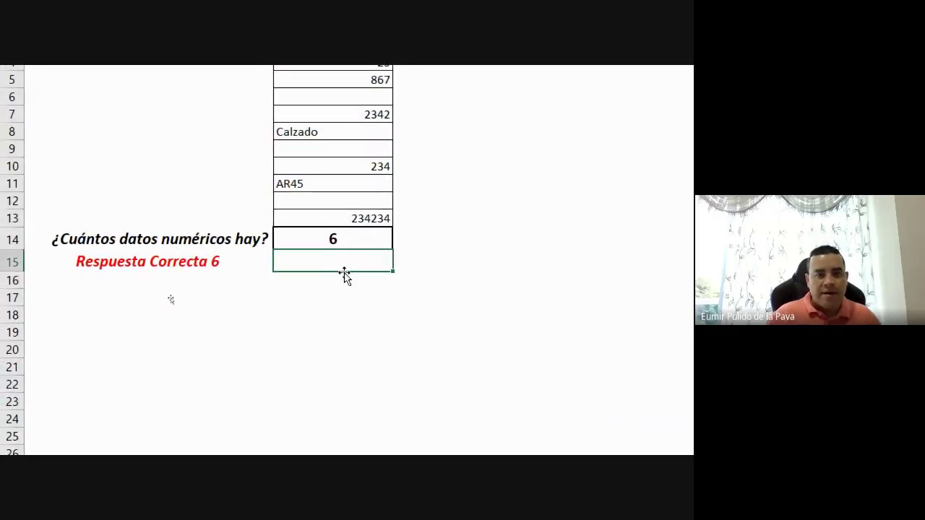
click(338, 237)
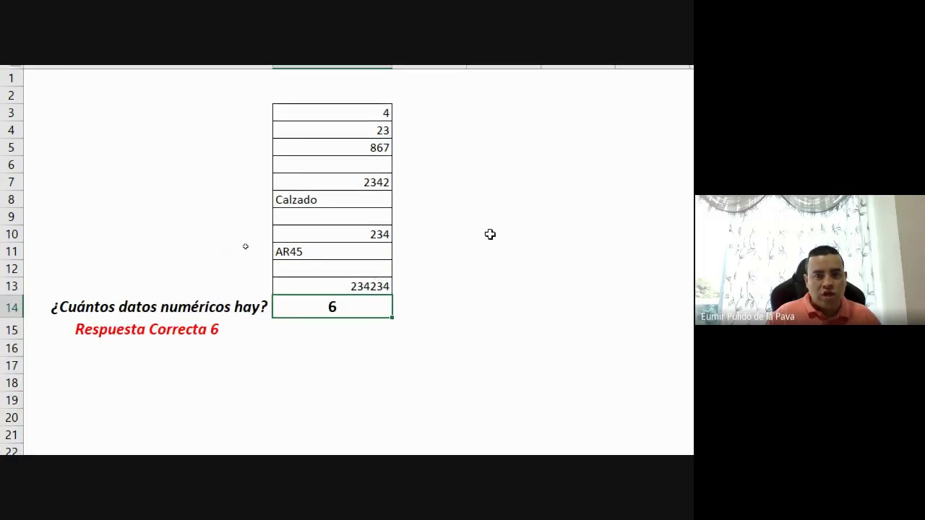
click(310, 114)
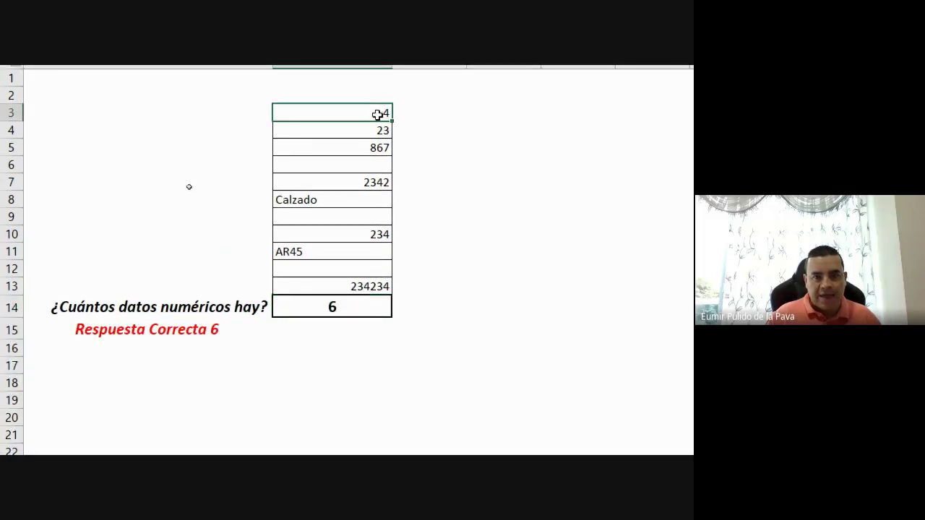
click(339, 130)
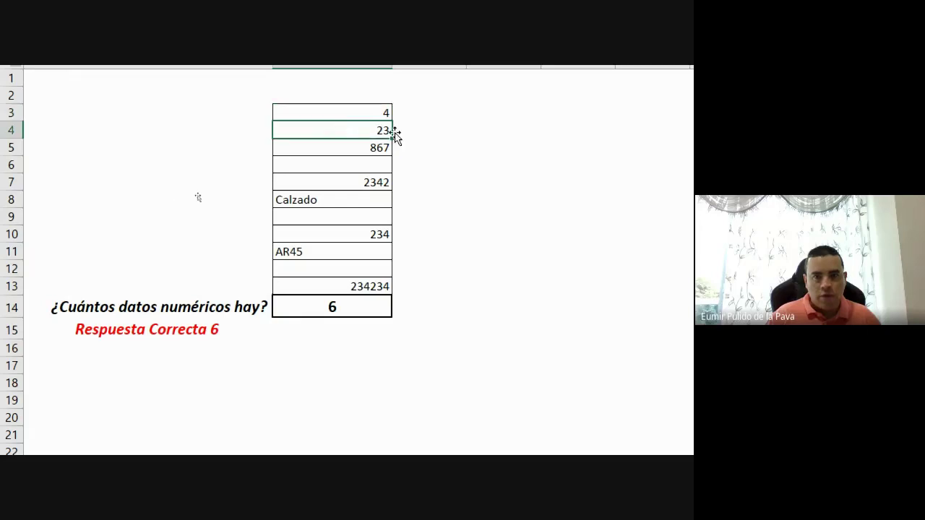
click(338, 148)
click(359, 165)
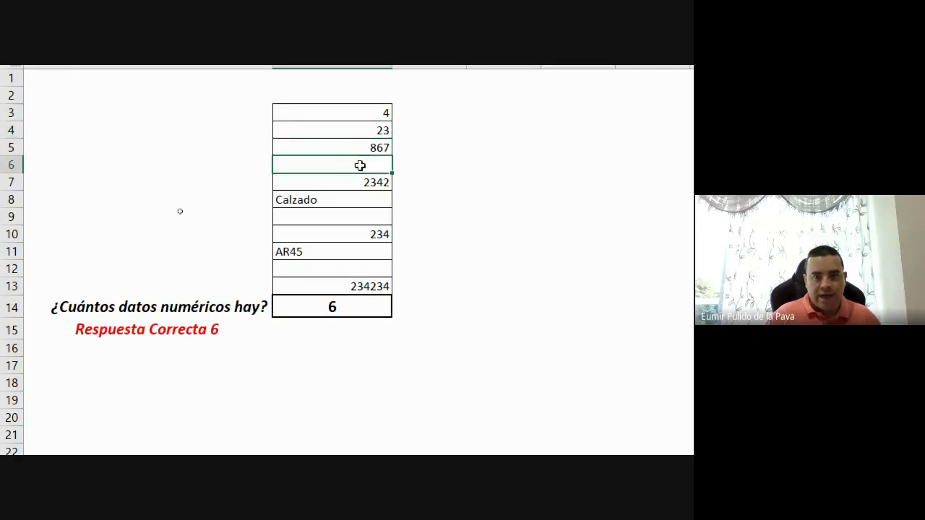
click(336, 180)
click(342, 200)
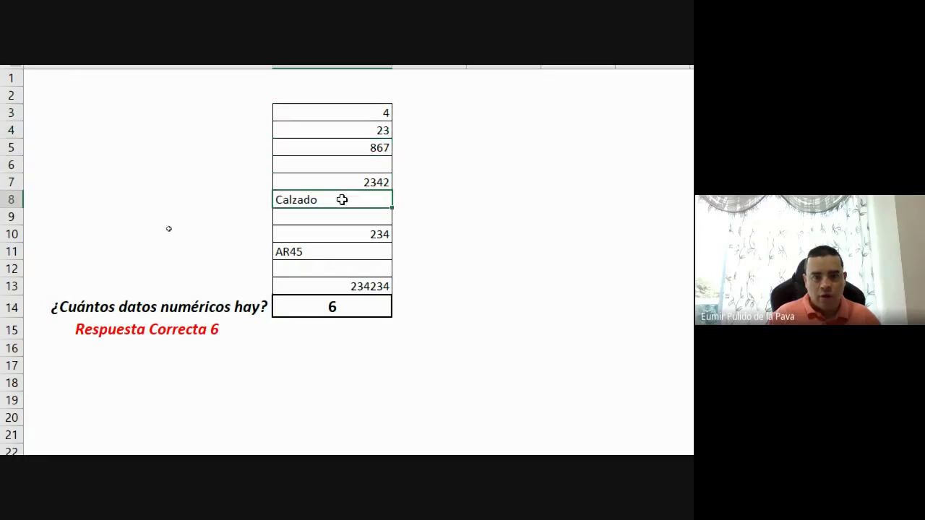
click(334, 215)
click(327, 236)
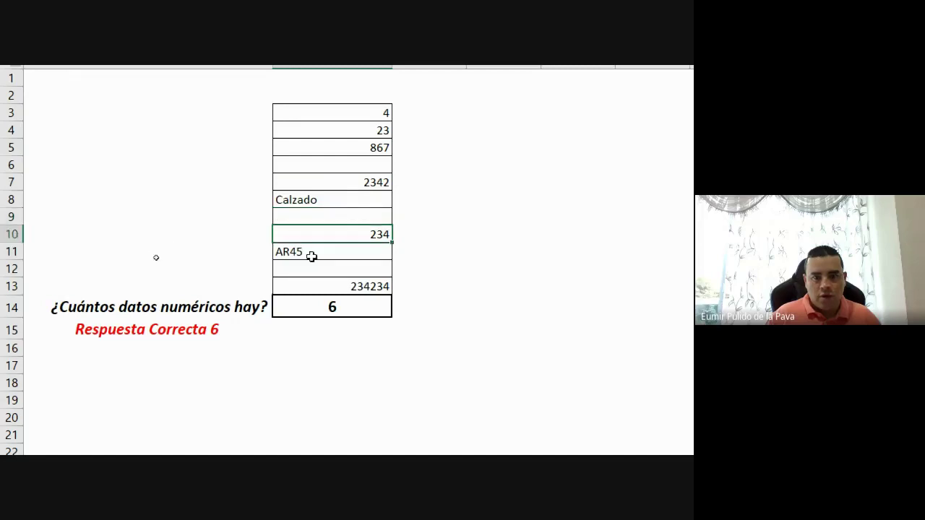
click(309, 255)
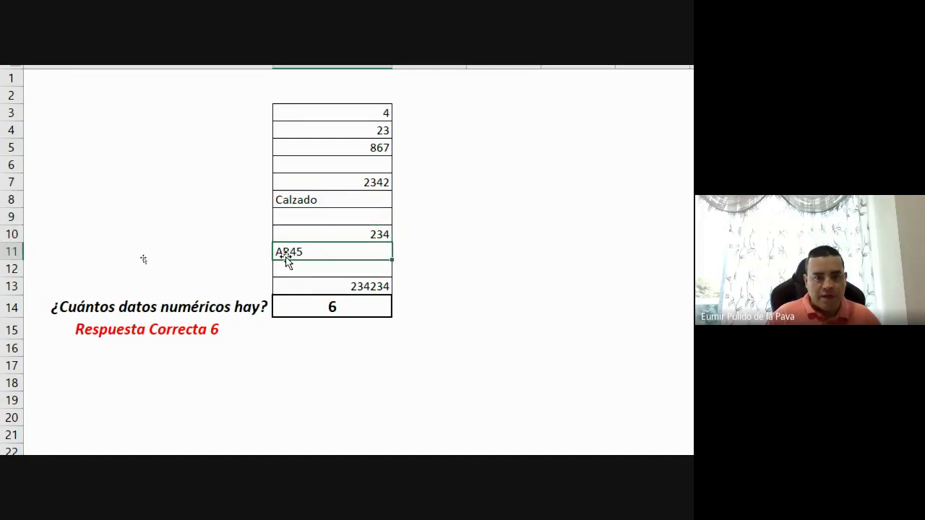
click(358, 270)
click(348, 288)
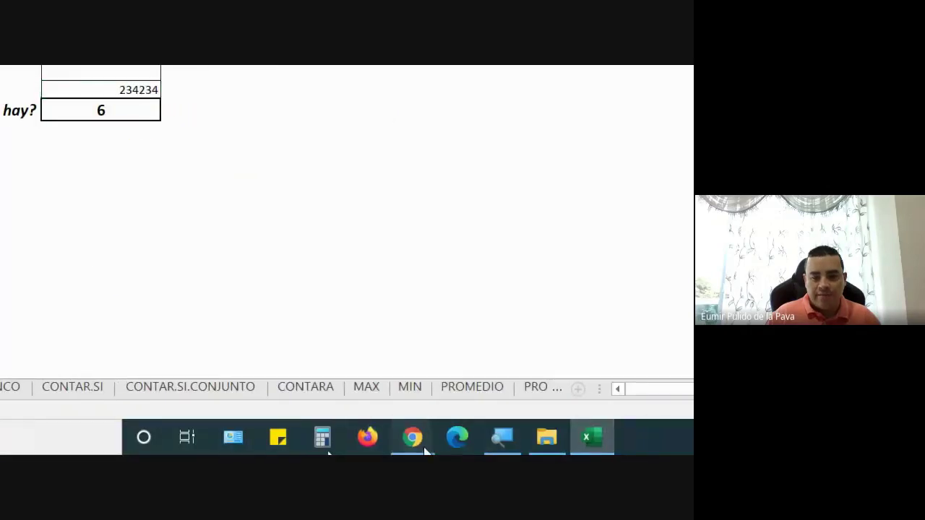
- Admit both people waiting to join the meeting, returning to Excel after each
mouse_move(416, 436)
click(368, 388)
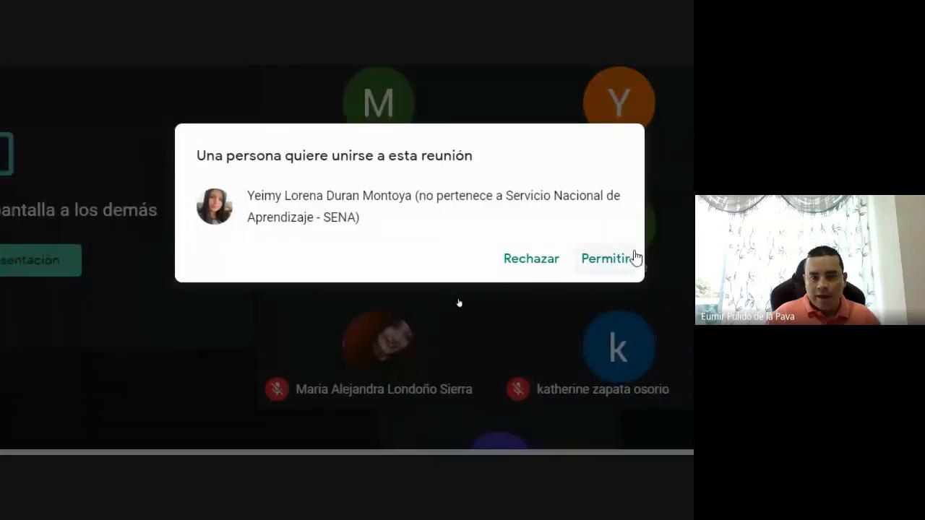
click(606, 266)
click(540, 439)
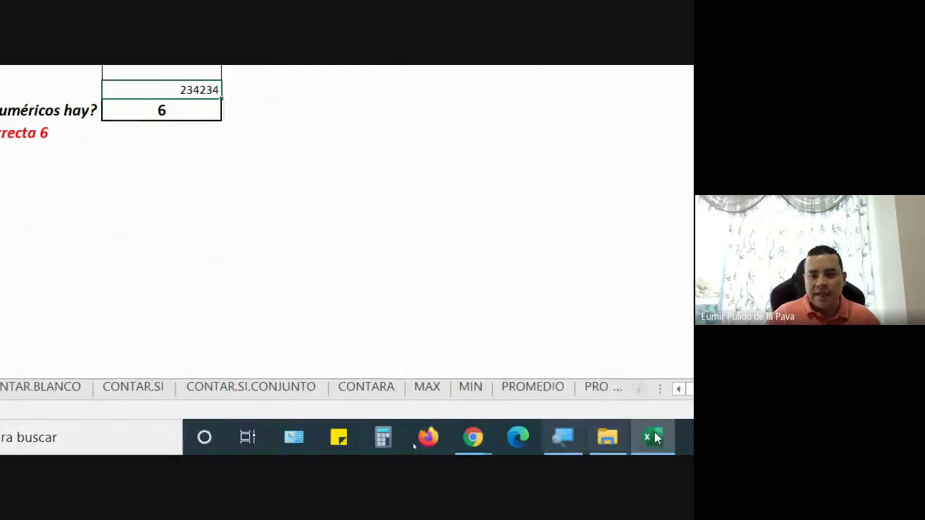
mouse_move(469, 446)
click(394, 388)
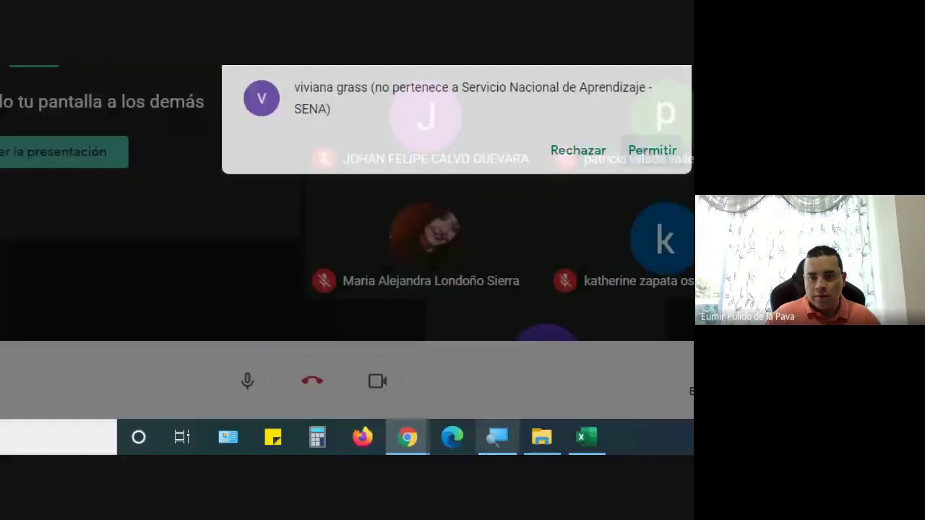
click(653, 149)
click(588, 440)
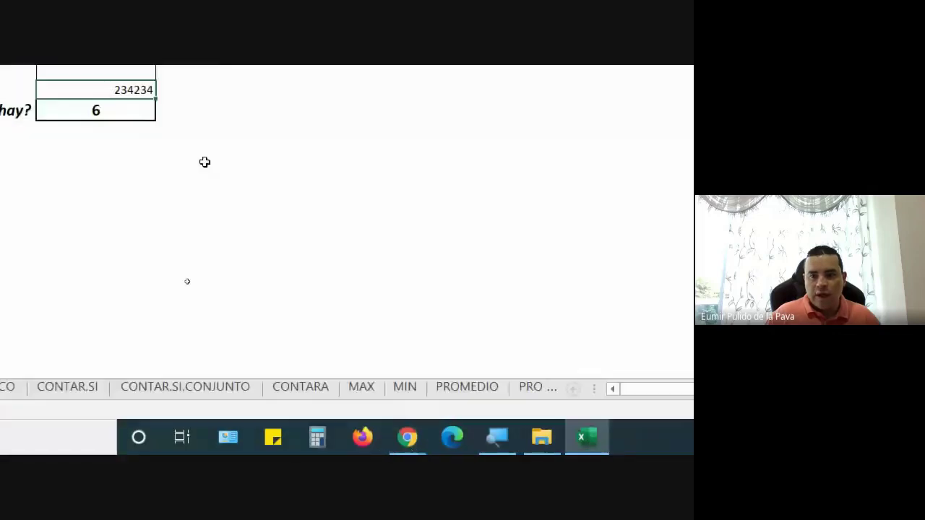
- Select the result cell showing 6 and reset the magnifier to 100%
click(224, 283)
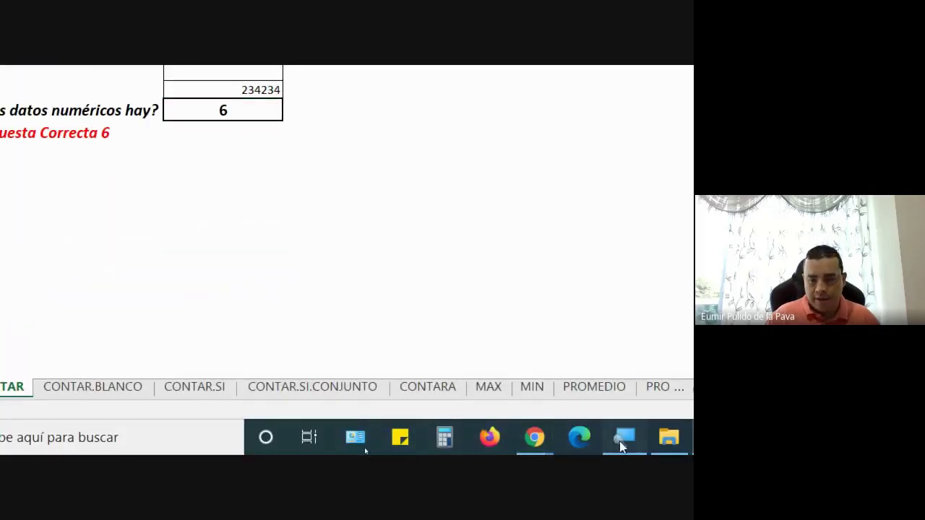
click(624, 437)
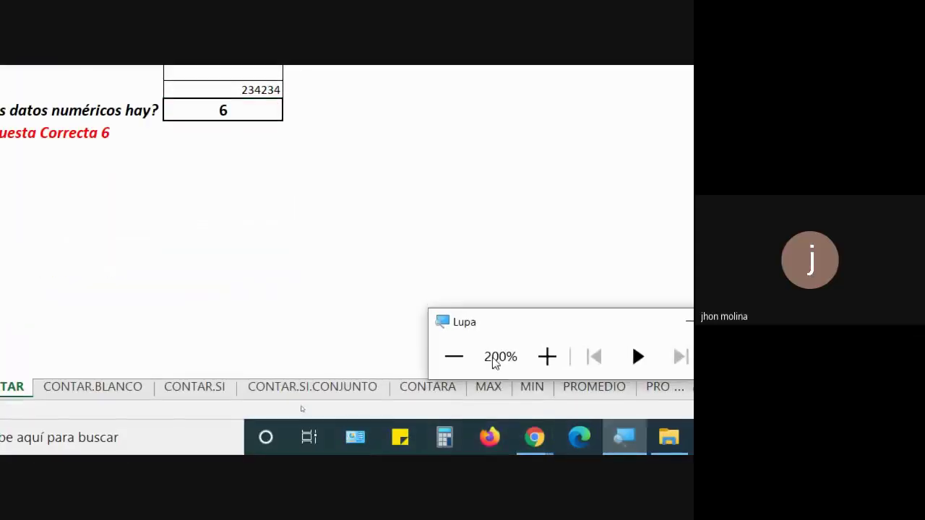
click(466, 359)
- Mute one participant for everyone in the Meet call
mouse_move(322, 446)
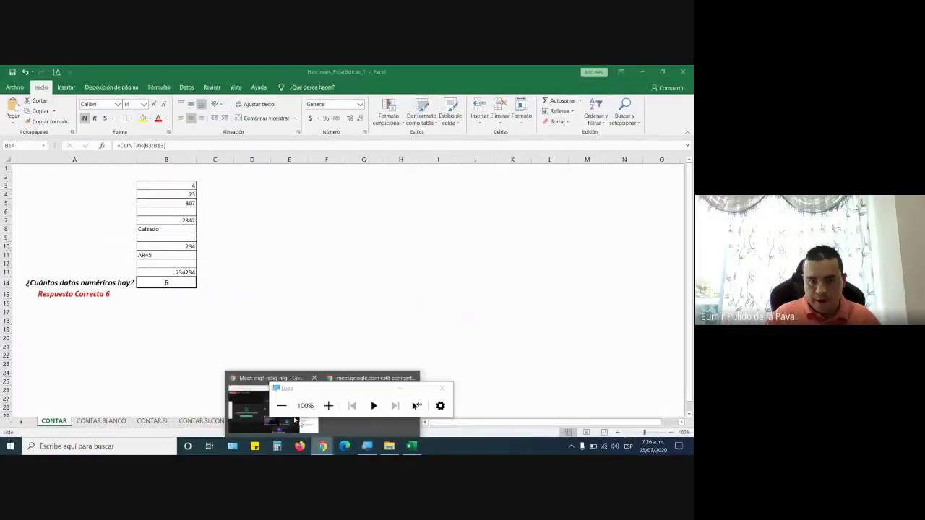
click(239, 402)
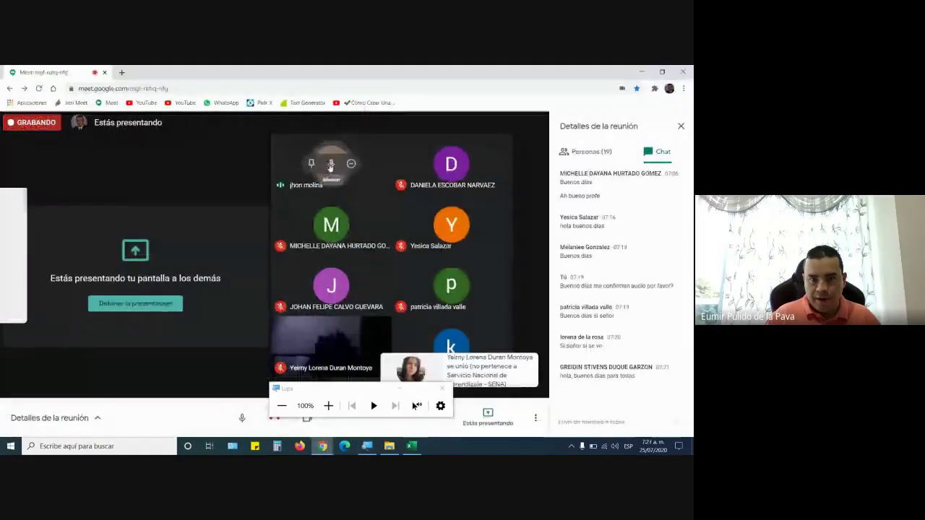
click(331, 164)
click(397, 295)
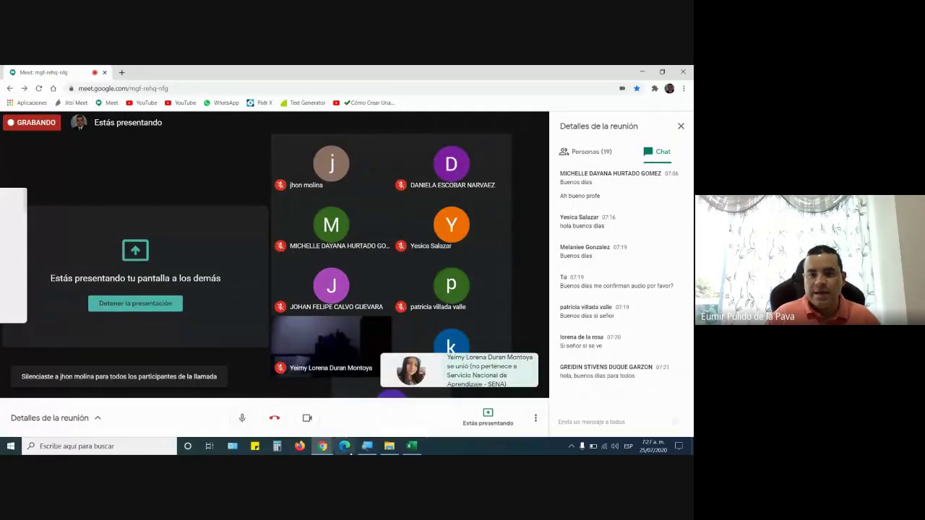
mouse_move(396, 445)
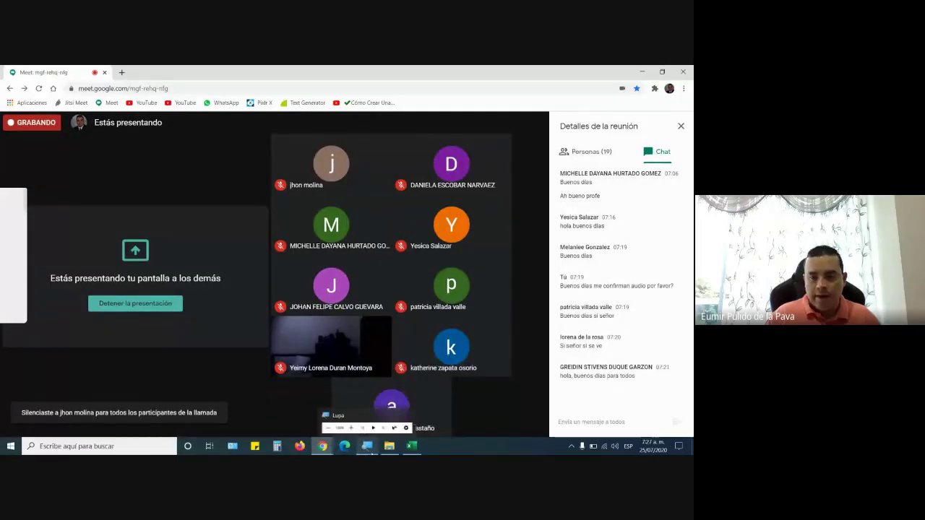
- Go back to drive DATOS (D:) in File Explorer and open the MEMORIA and SENA folders
click(393, 451)
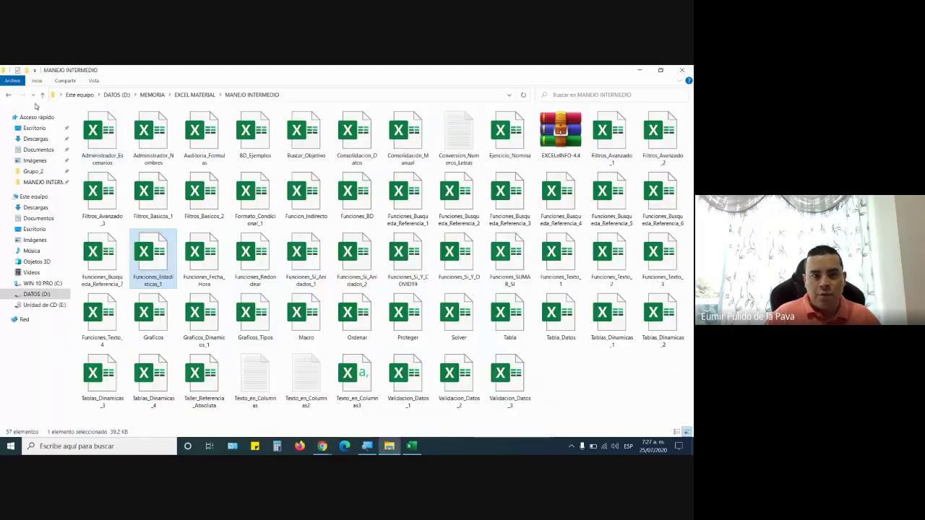
click(6, 96)
click(6, 95)
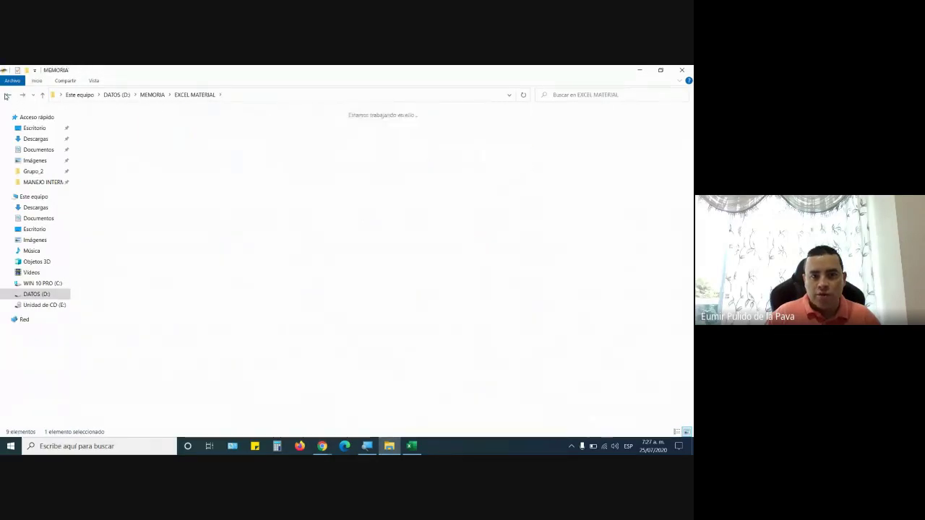
click(6, 95)
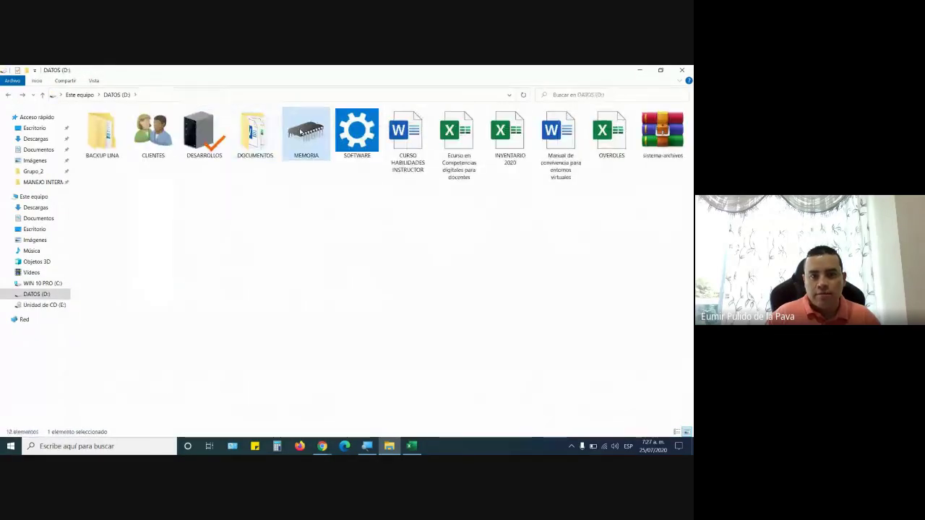
double_click(302, 134)
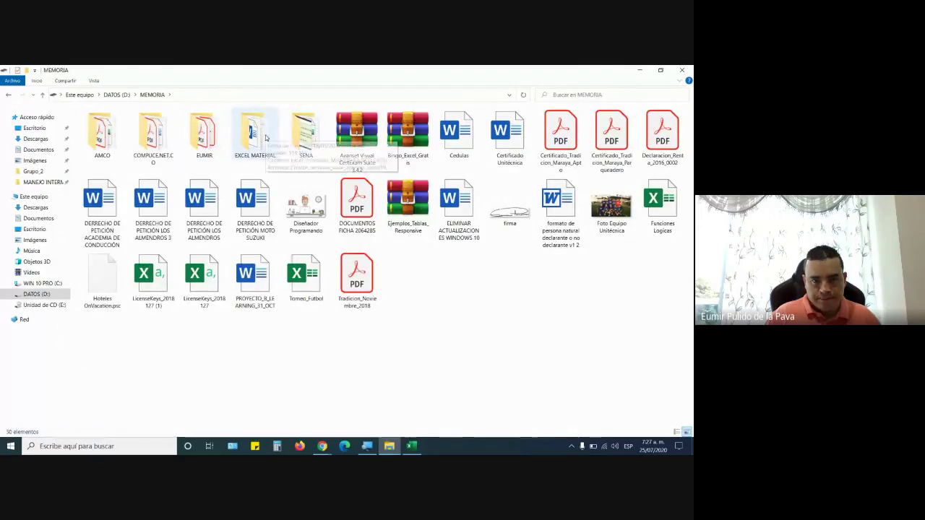
click(303, 135)
double_click(304, 135)
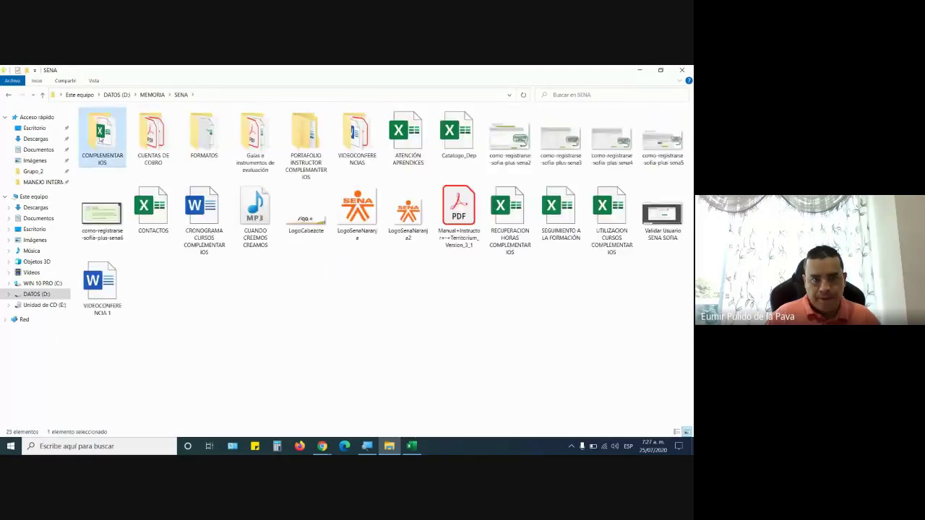
- Open COMPLEMENTARIOS › JUICIOS EVALUATIVOS › 2112285 and the FINALIZADA FICHA 2112285 AC workbook
double_click(102, 134)
double_click(453, 144)
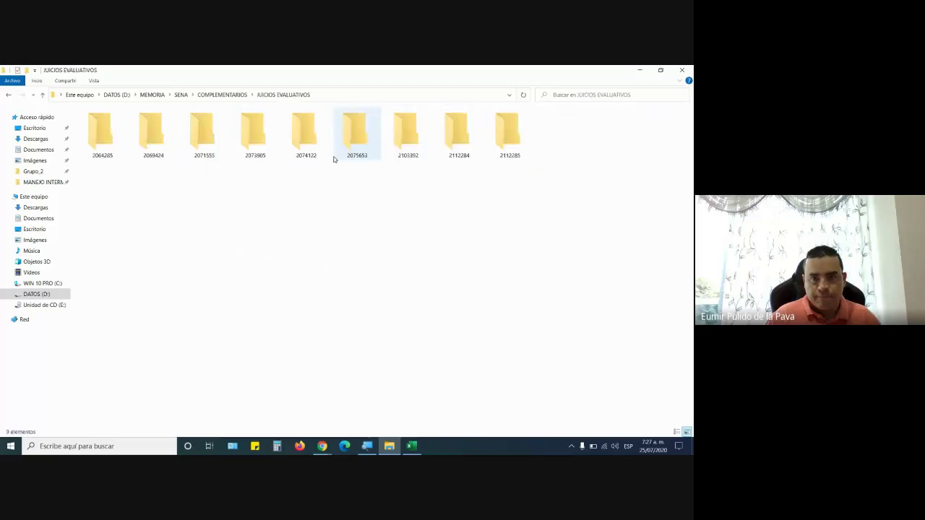
double_click(498, 136)
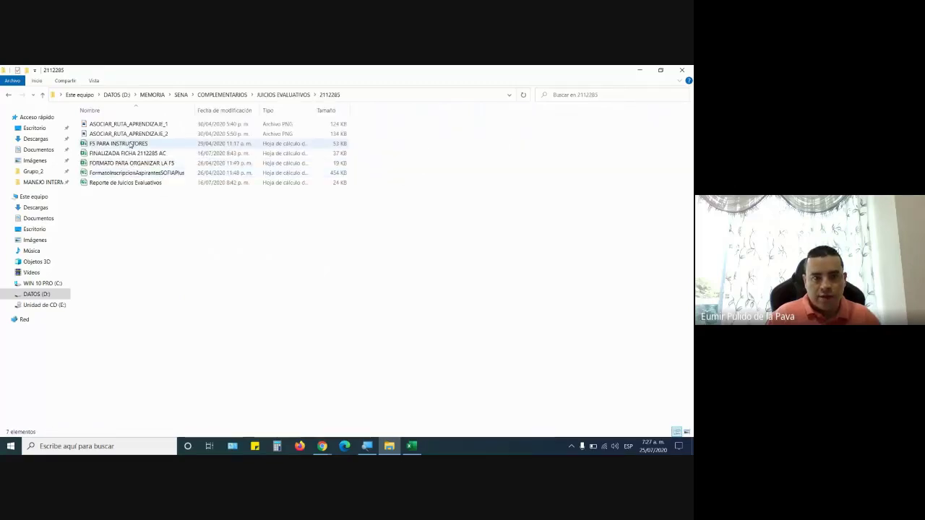
double_click(136, 156)
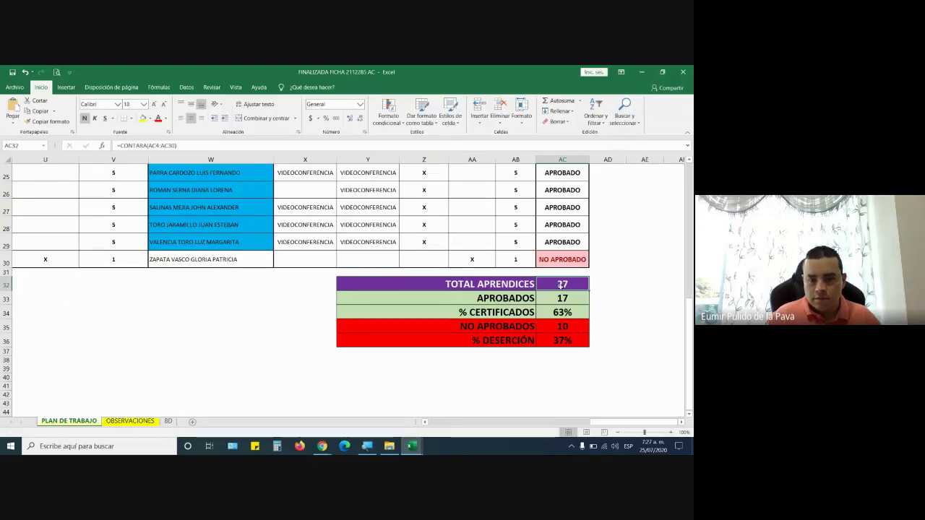
double_click(569, 285)
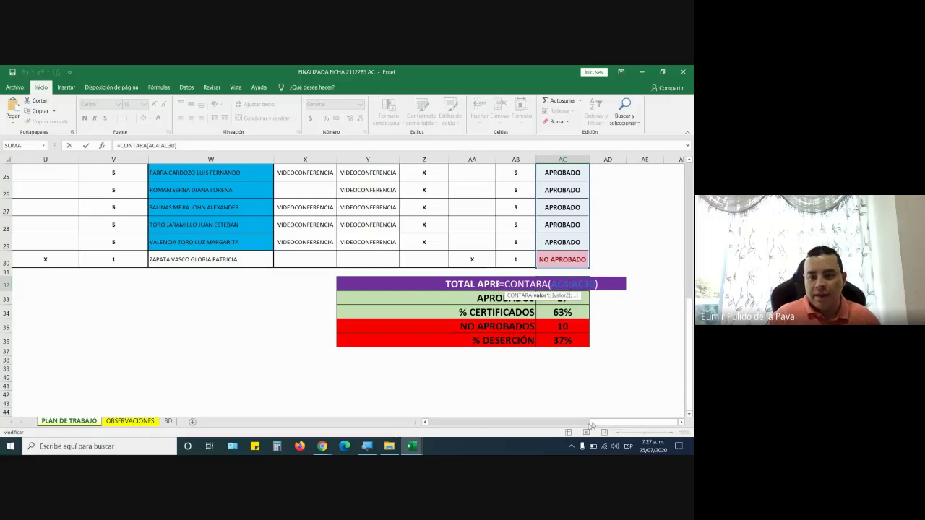
click(682, 425)
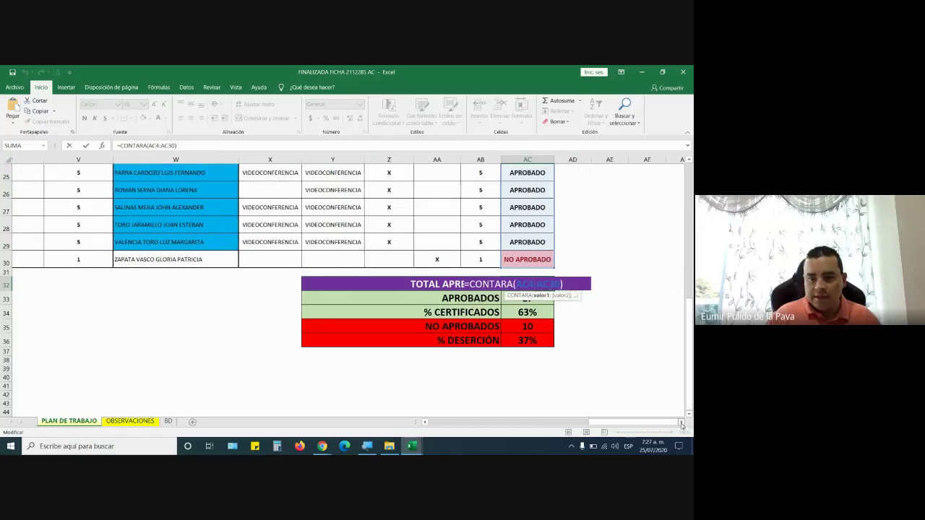
click(681, 426)
click(681, 426)
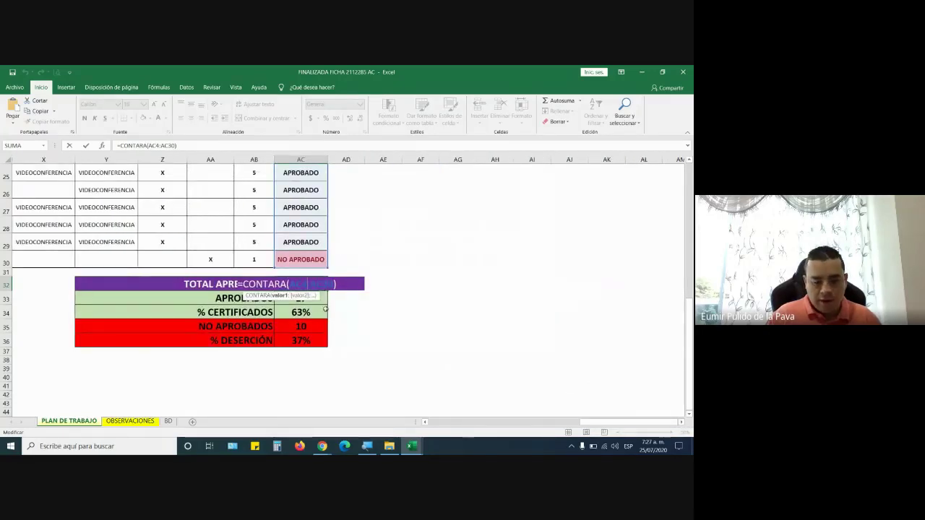
key(Escape)
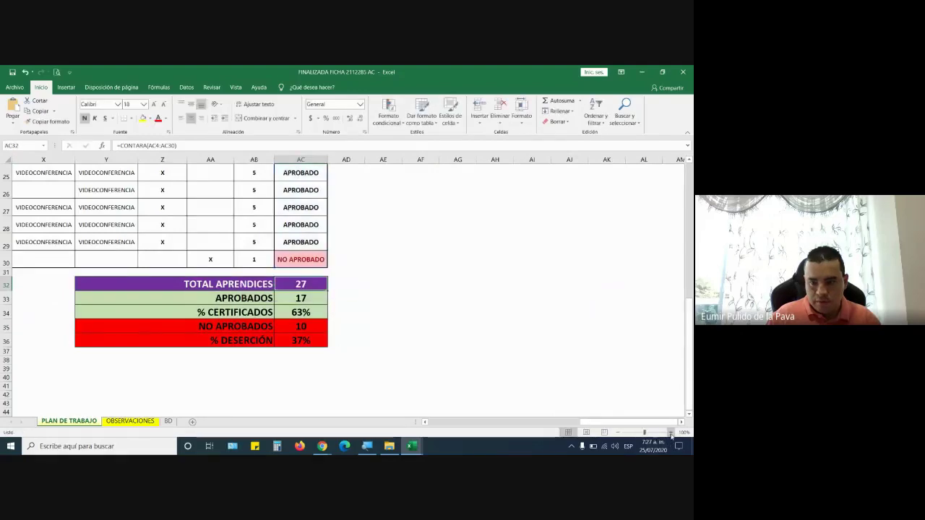
click(671, 432)
click(671, 432)
click(671, 432)
click(671, 432)
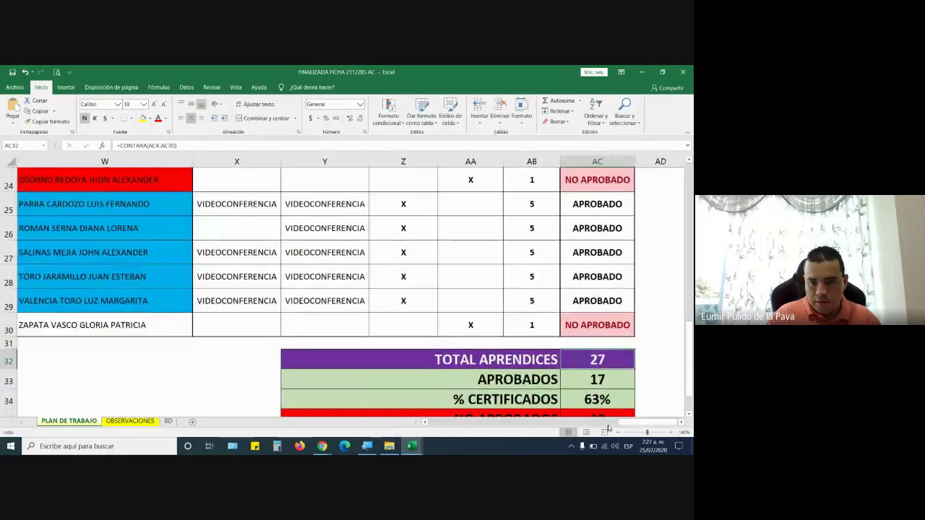
scroll(658, 402, down, 2)
scroll(359, 245, right, 2)
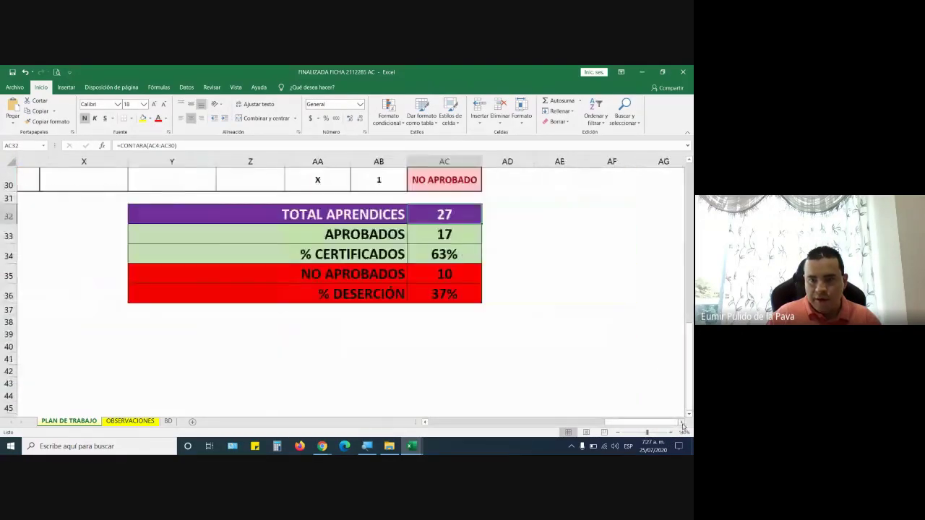
double_click(312, 214)
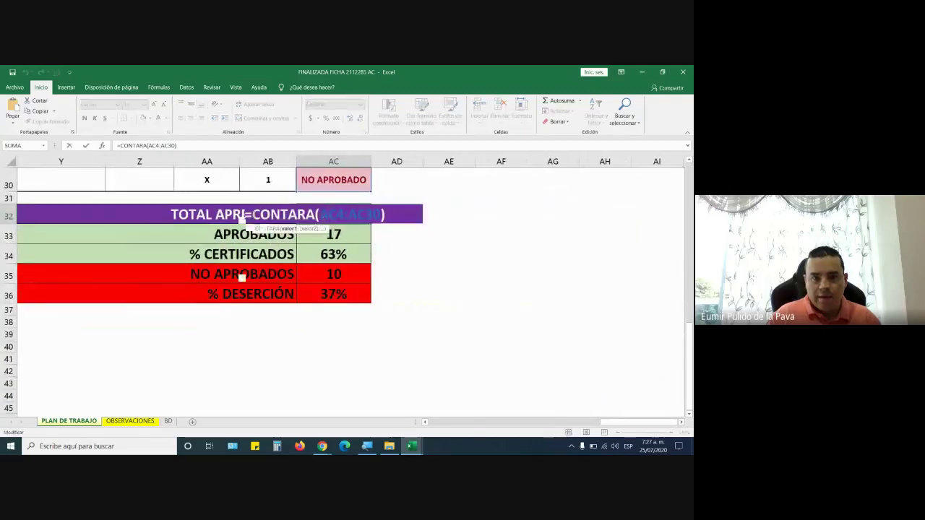
drag(248, 214, 382, 214)
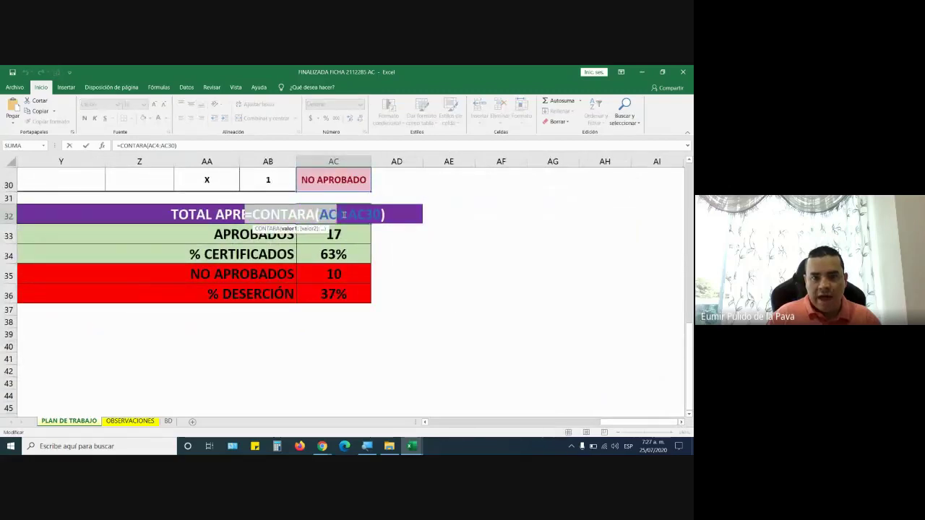
scroll(352, 227, up, 2)
scroll(351, 260, up, 8)
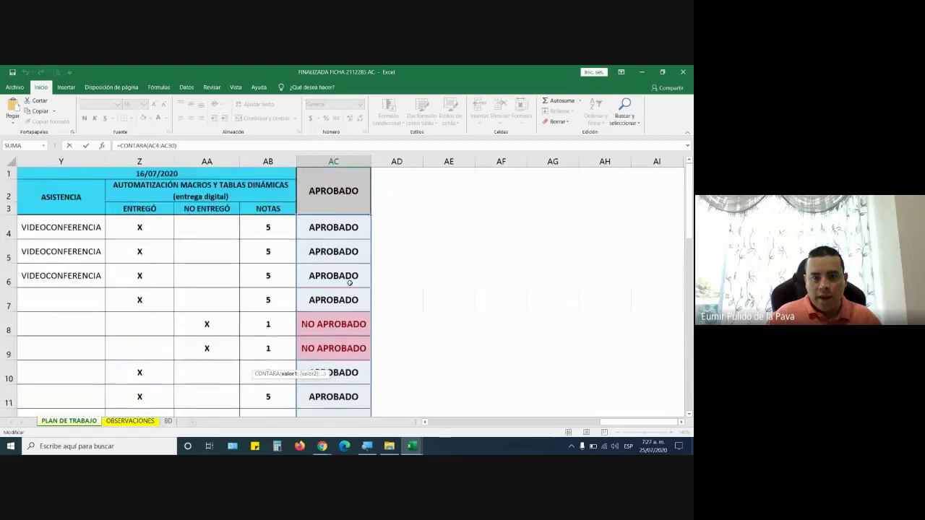
scroll(342, 336, down, 4)
scroll(346, 337, down, 6)
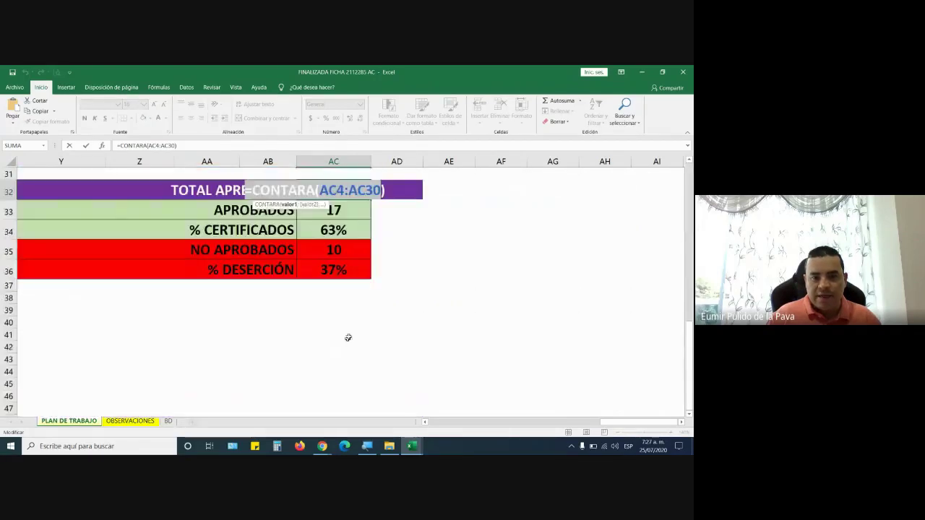
scroll(362, 325, up, 2)
key(Return)
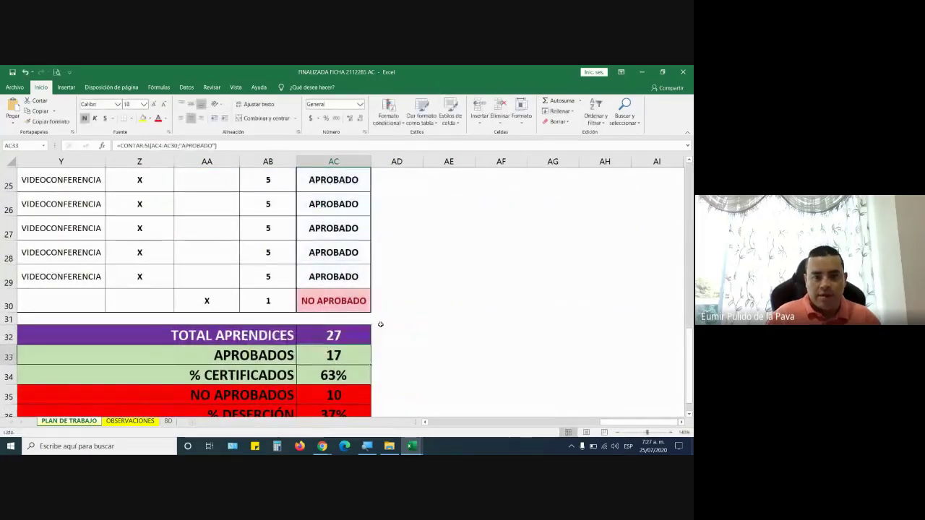
- Review the CONTAR.SI formulas in AC33 and AC35, then close the FINALIZADA FICHA 2112285 AC workbook
click(368, 333)
scroll(345, 421, down, 1)
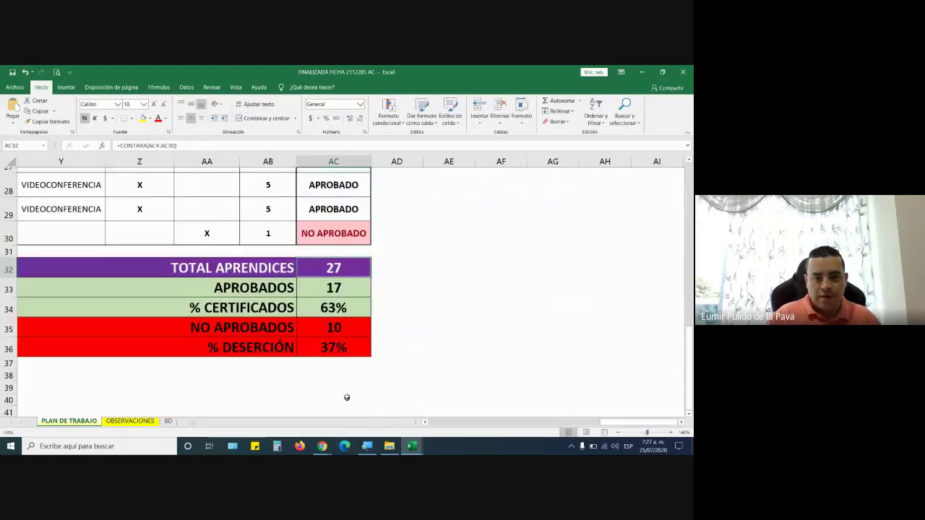
double_click(352, 283)
double_click(352, 282)
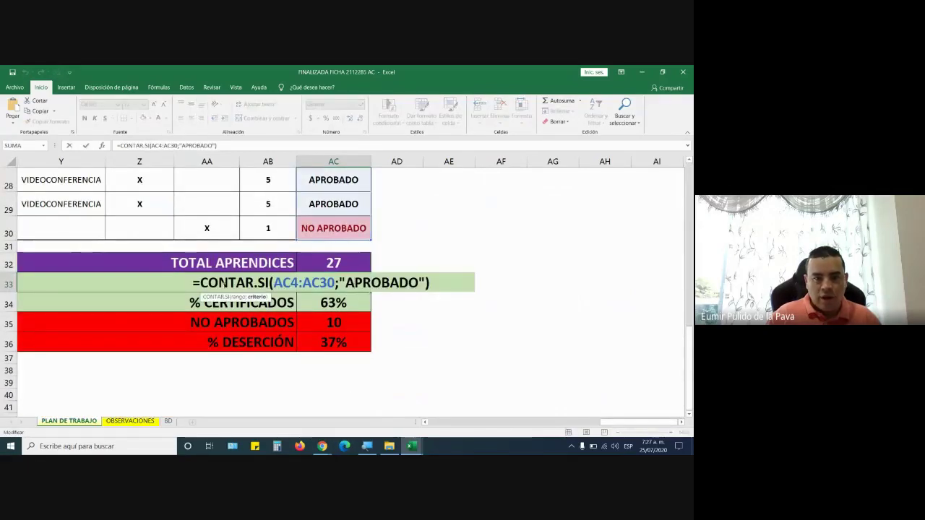
drag(194, 283, 268, 283)
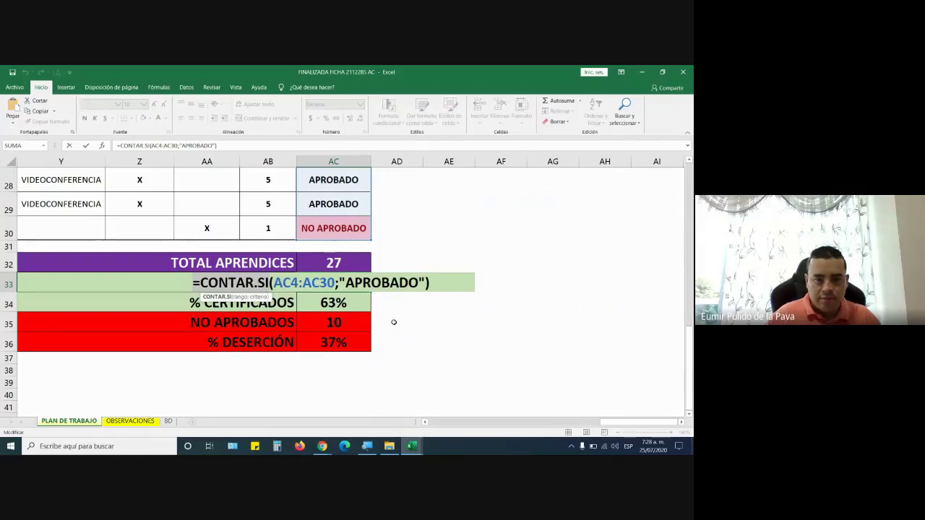
key(Return)
double_click(344, 320)
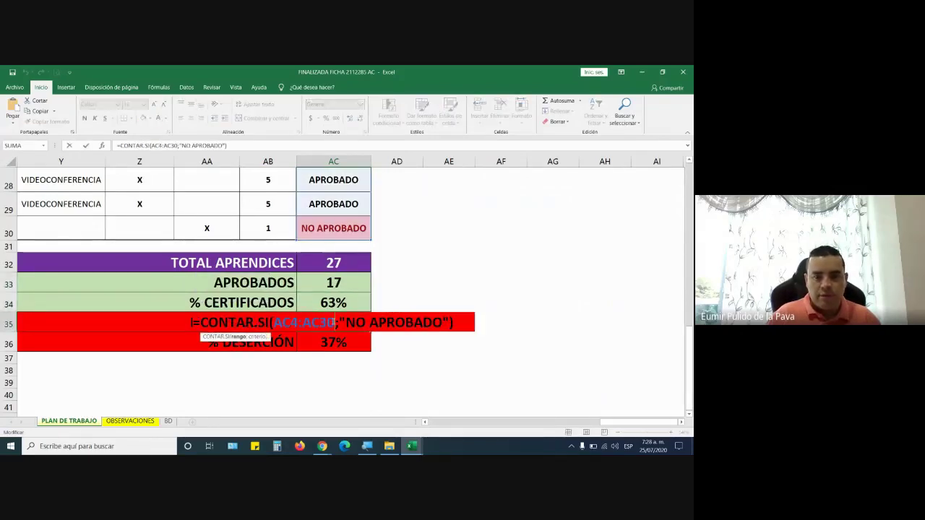
drag(196, 321, 454, 322)
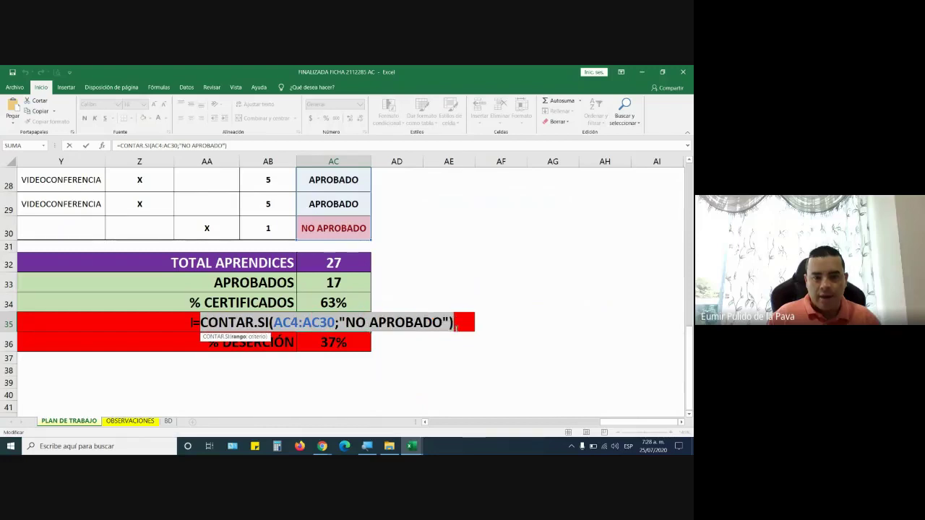
key(Return)
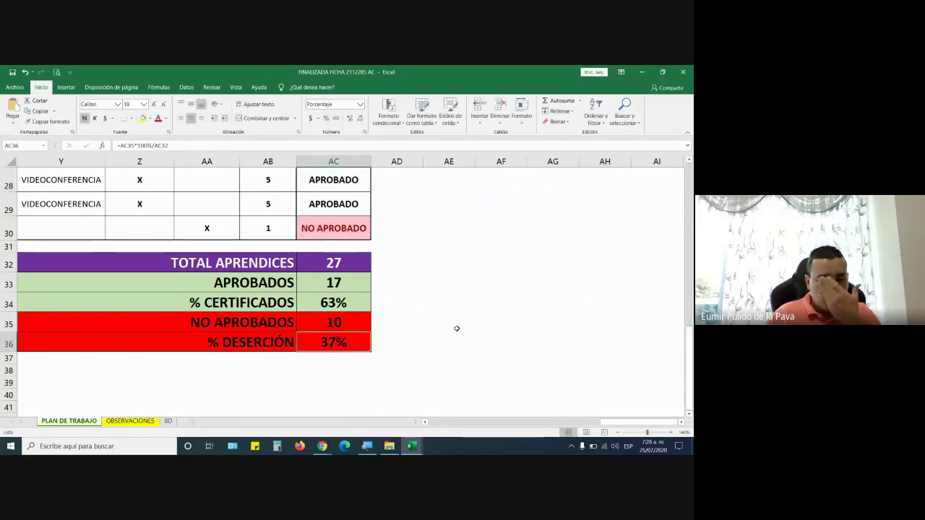
key(ctrl+w)
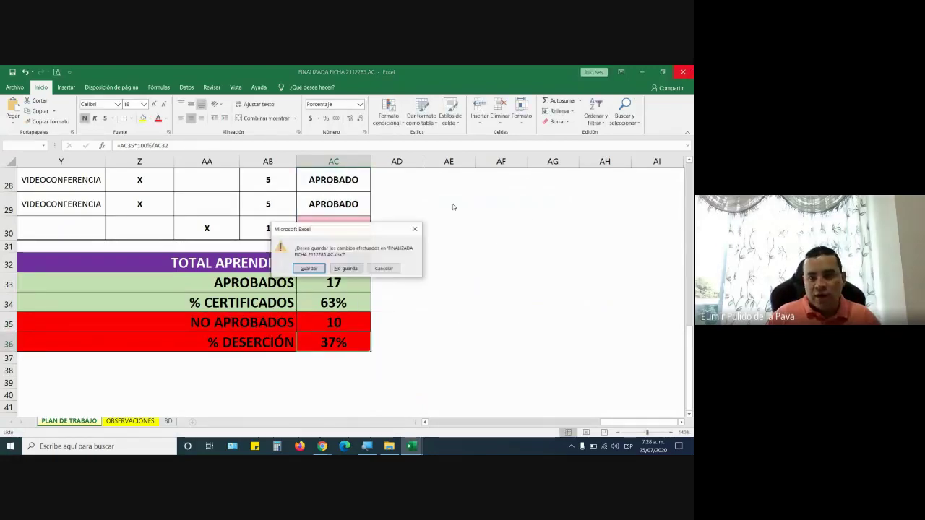
- Answer the save prompt, then switch to the CONTARA sheet and zoom in
click(346, 268)
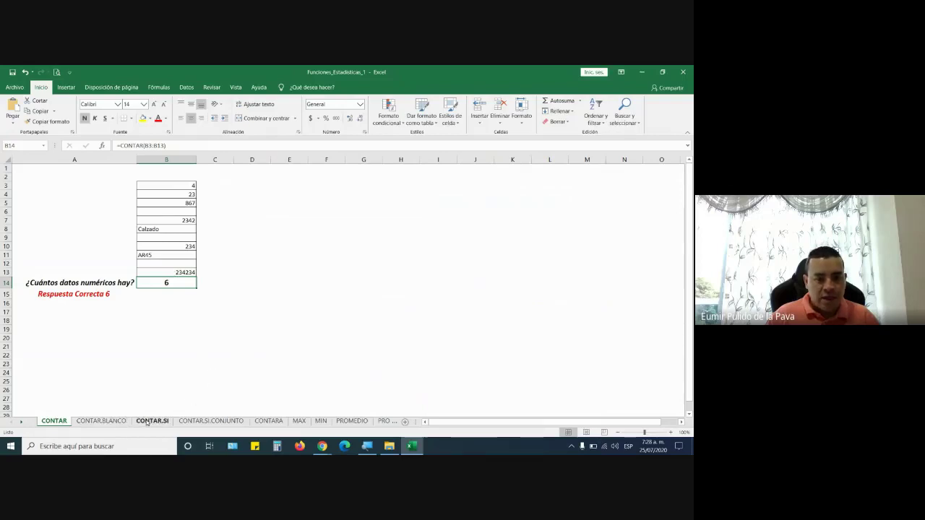
click(268, 422)
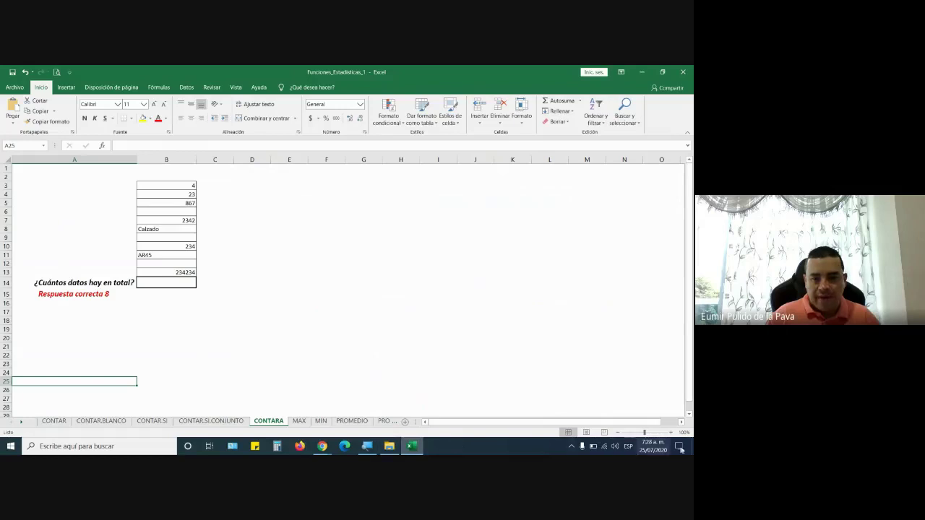
click(671, 432)
click(670, 432)
click(670, 432)
click(671, 432)
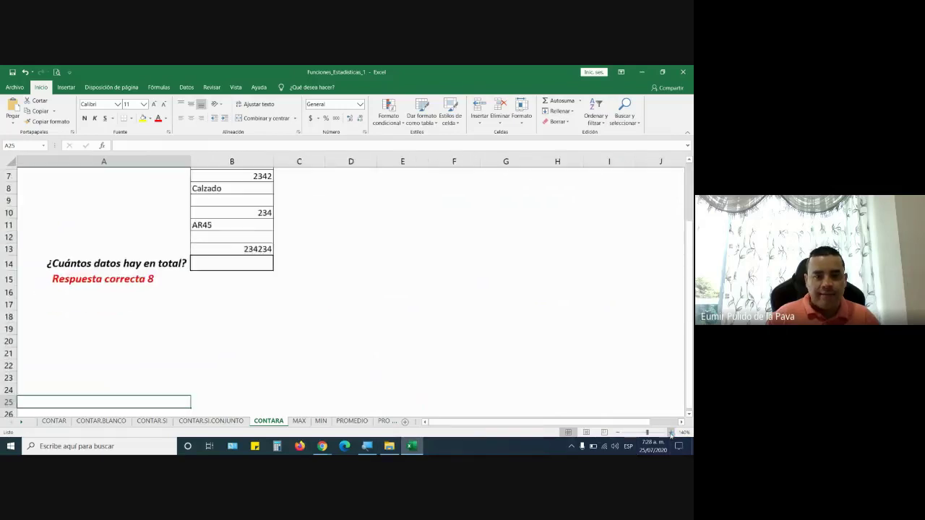
scroll(299, 405, up, 2)
- Enter =CONTARA(B3:B13) in B14, correcting the range end to B13
click(234, 335)
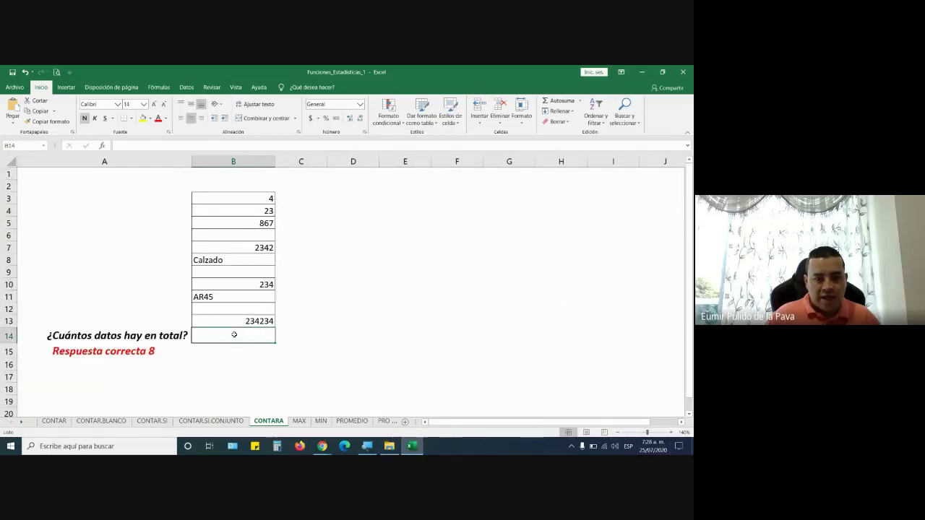
text(=contara)
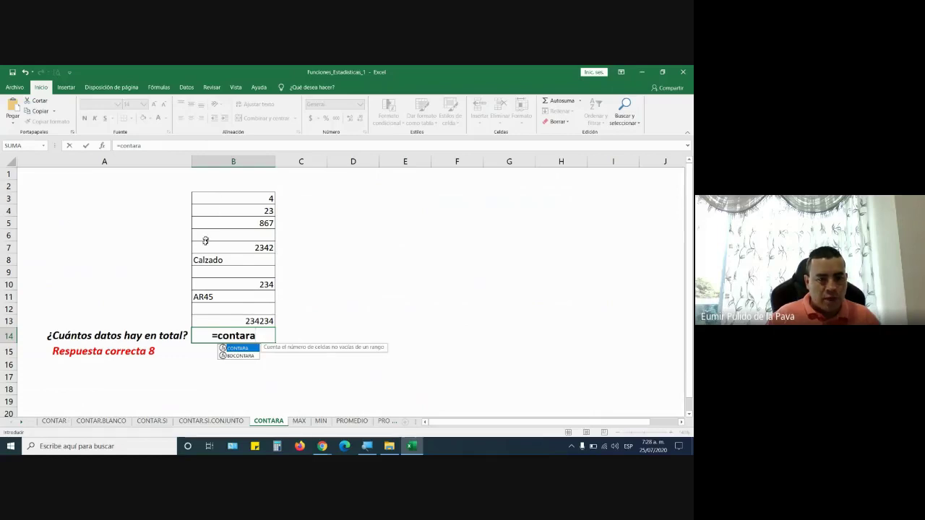
key(Tab)
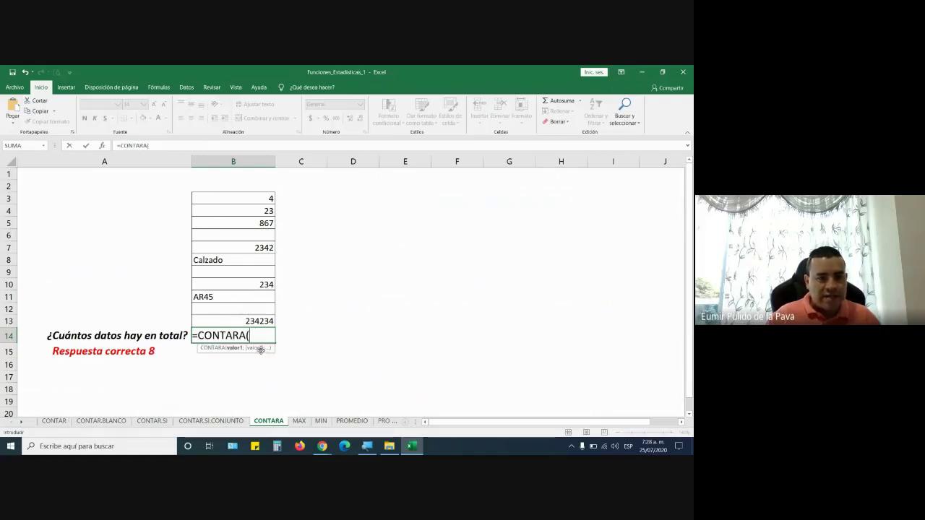
drag(251, 198, 253, 312)
text())
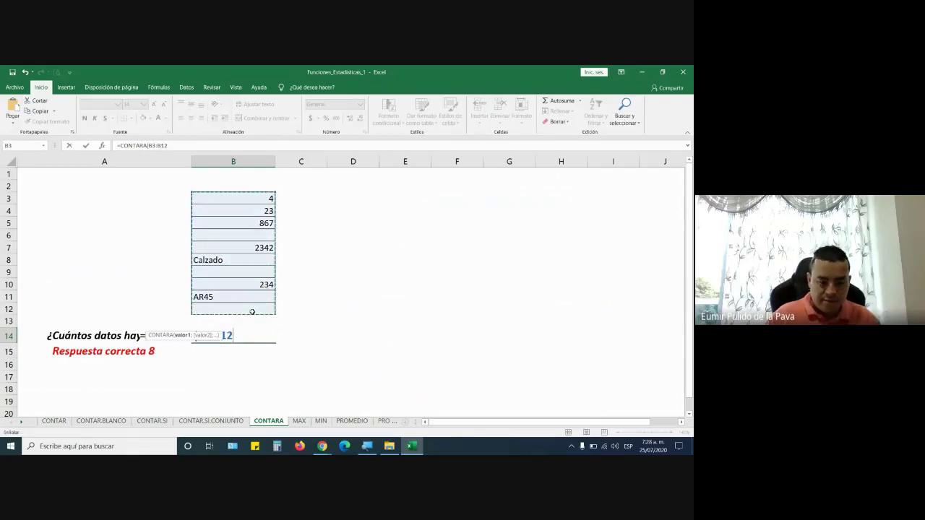
key(Return)
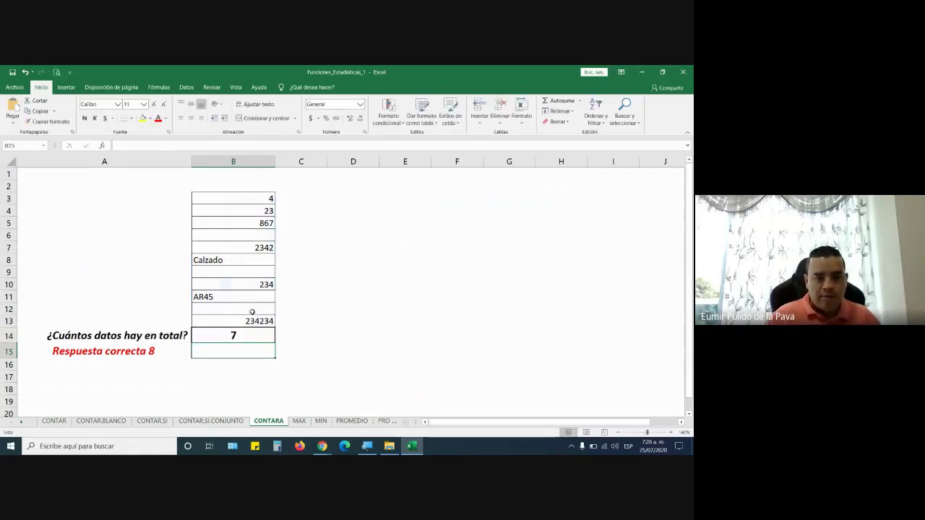
double_click(242, 336)
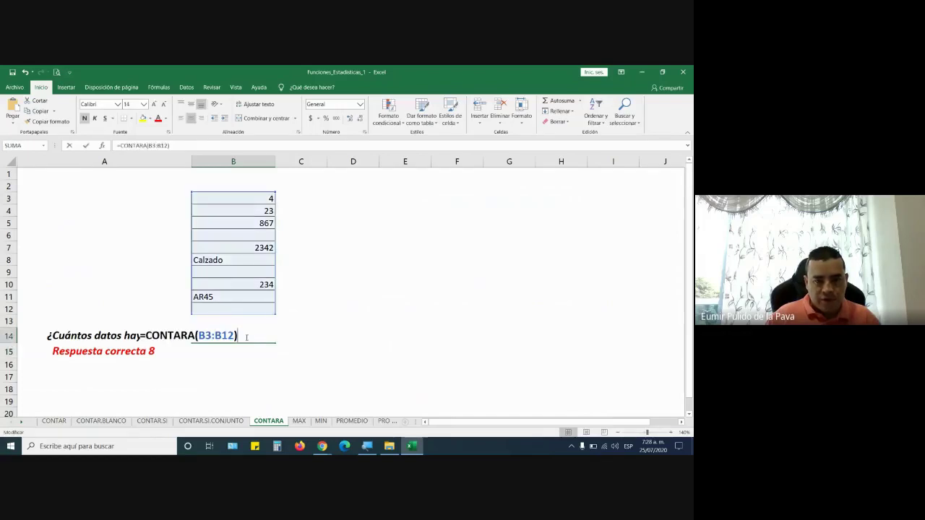
key(Left)
key(BackSpace)
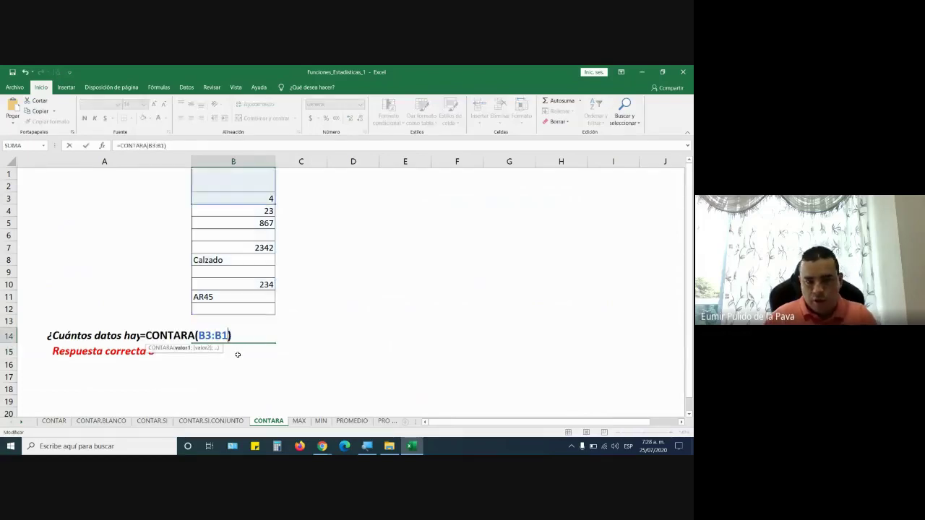
text(3)
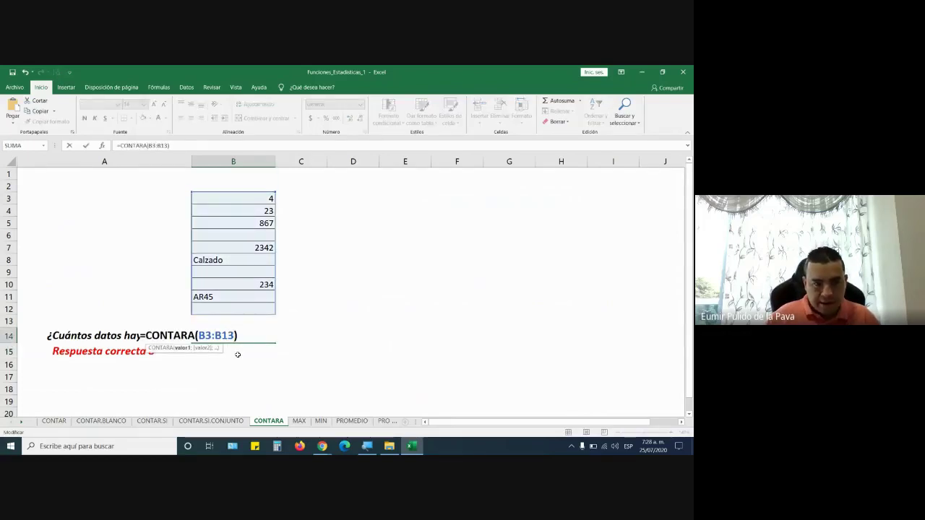
key(Return)
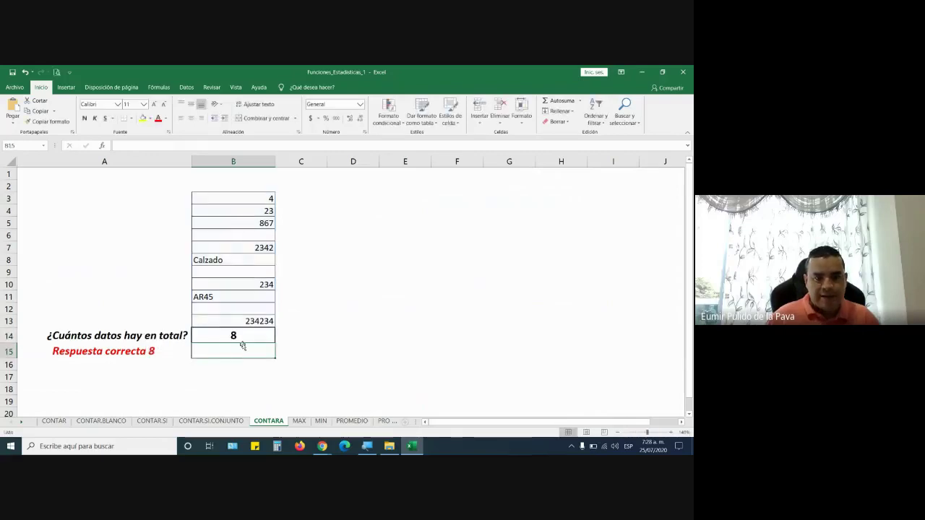
- Check each entry in B3:B13, including the empty B9 and B12, against the result 8
click(243, 336)
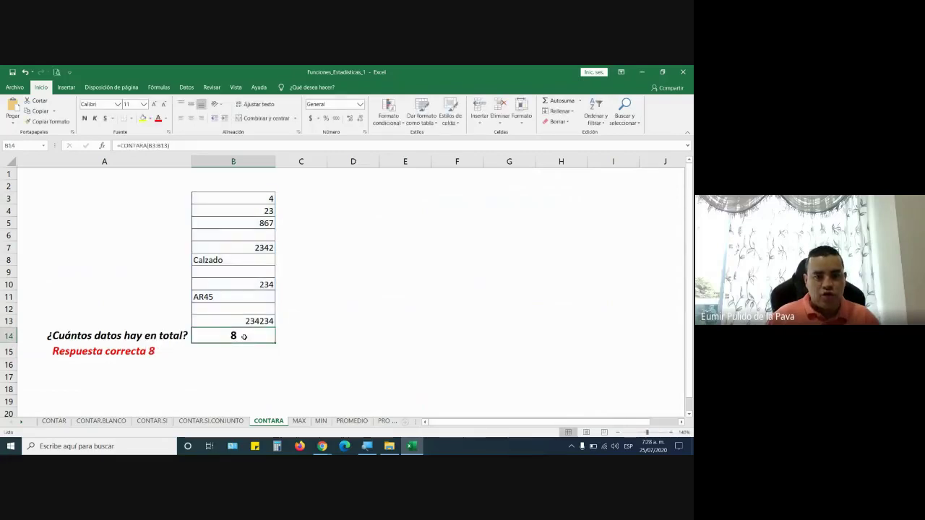
click(253, 201)
click(260, 211)
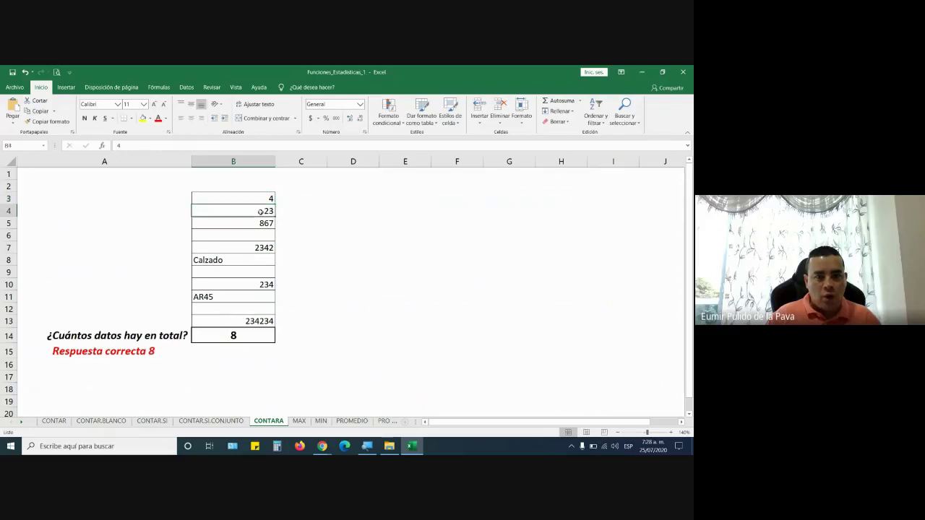
click(259, 223)
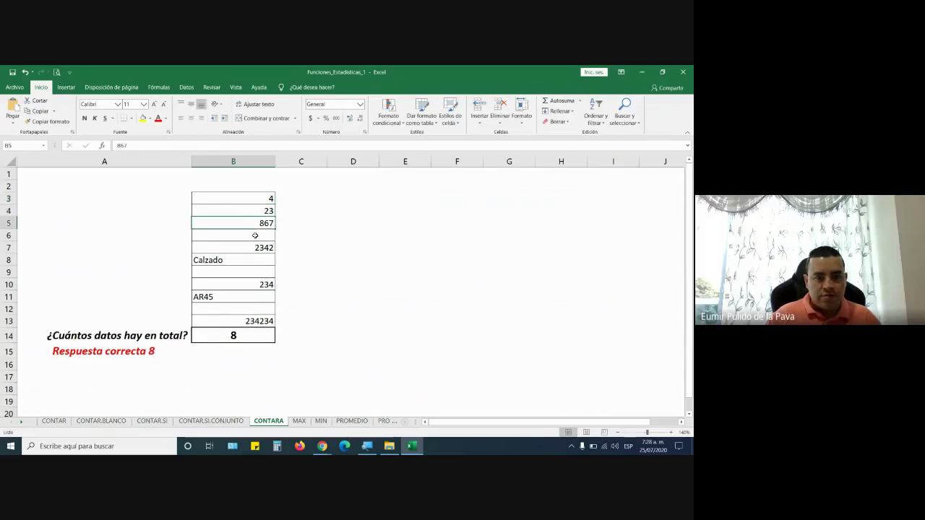
click(254, 236)
click(244, 248)
click(215, 260)
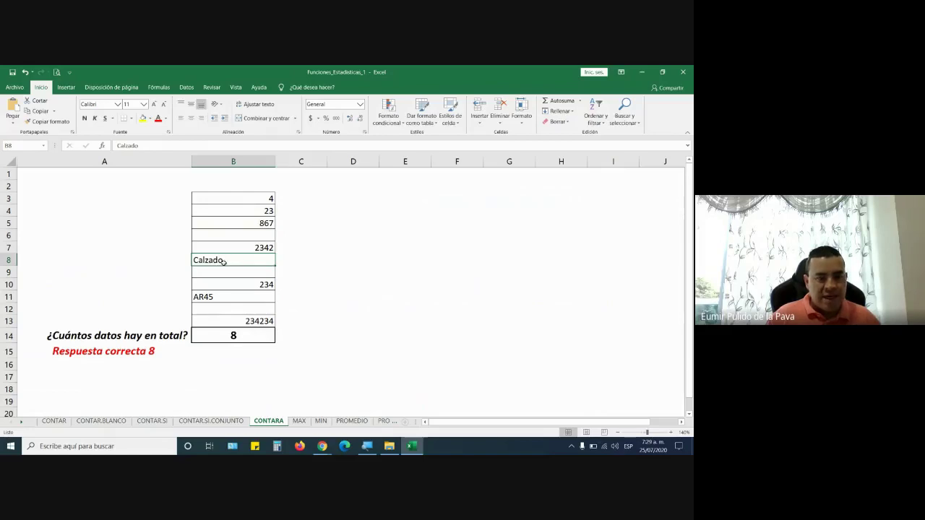
click(242, 273)
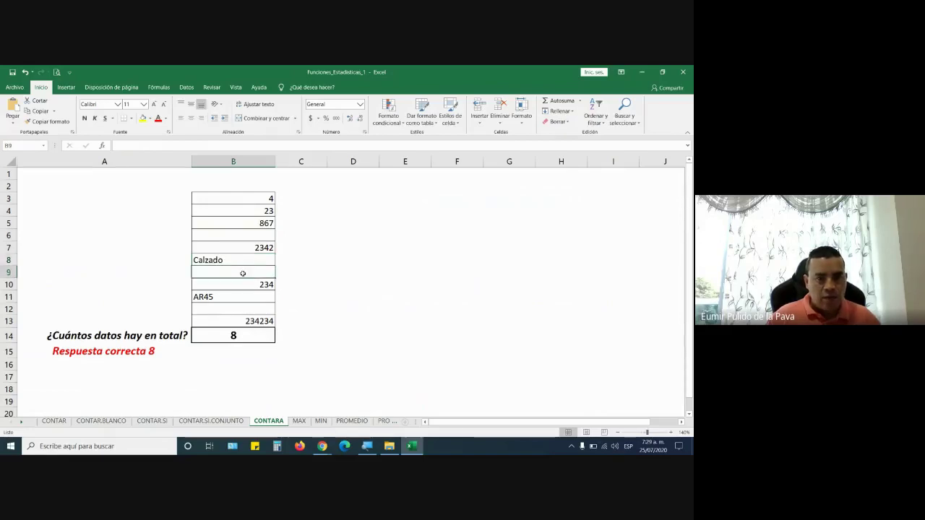
click(244, 283)
click(233, 294)
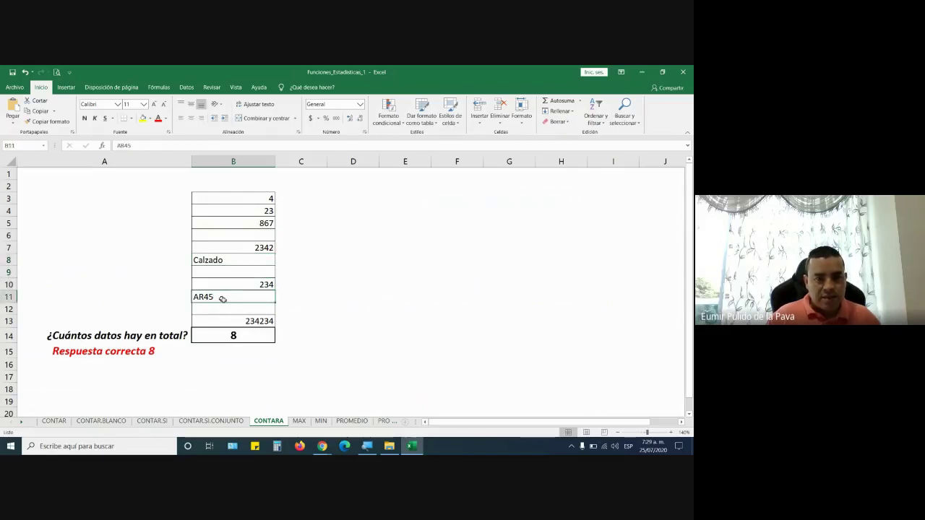
click(228, 309)
click(242, 320)
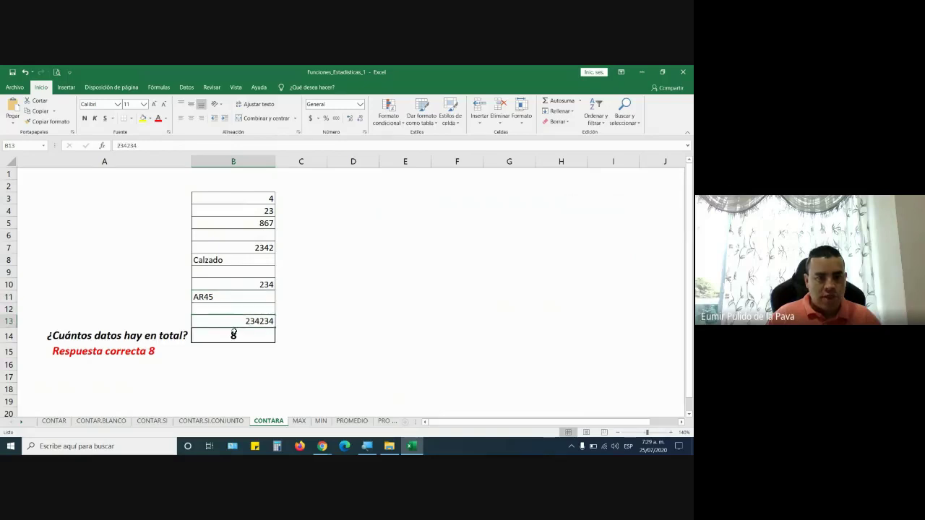
double_click(256, 336)
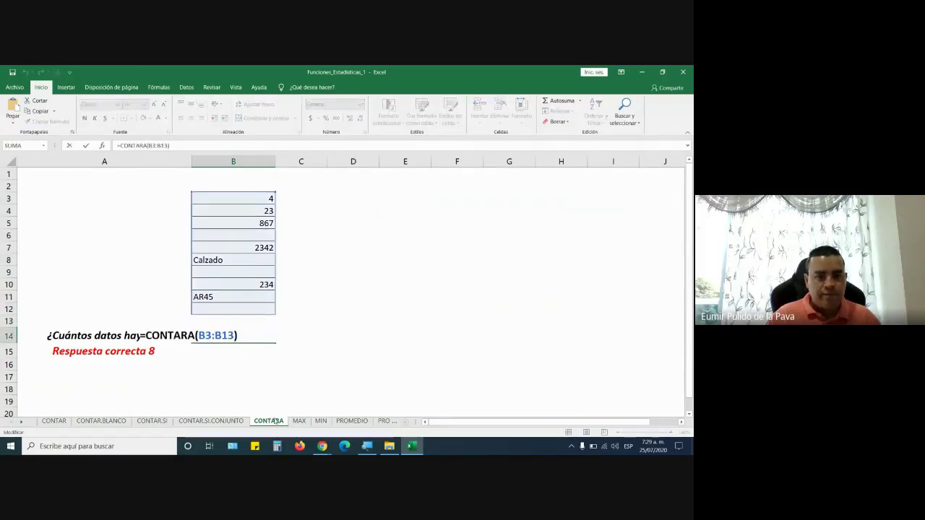
- Compare with the CONTAR sheet data, then return and keep the CONTARA result 8
click(53, 421)
click(185, 186)
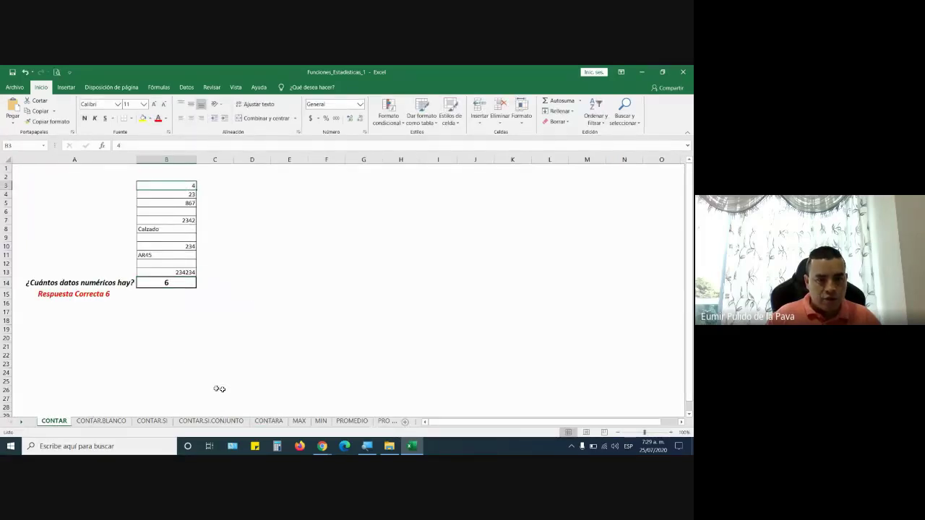
click(267, 421)
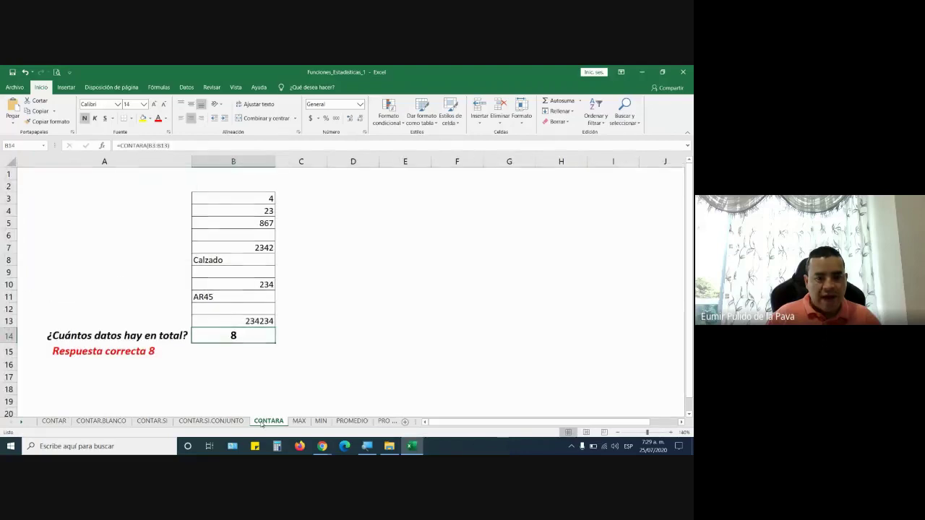
double_click(233, 338)
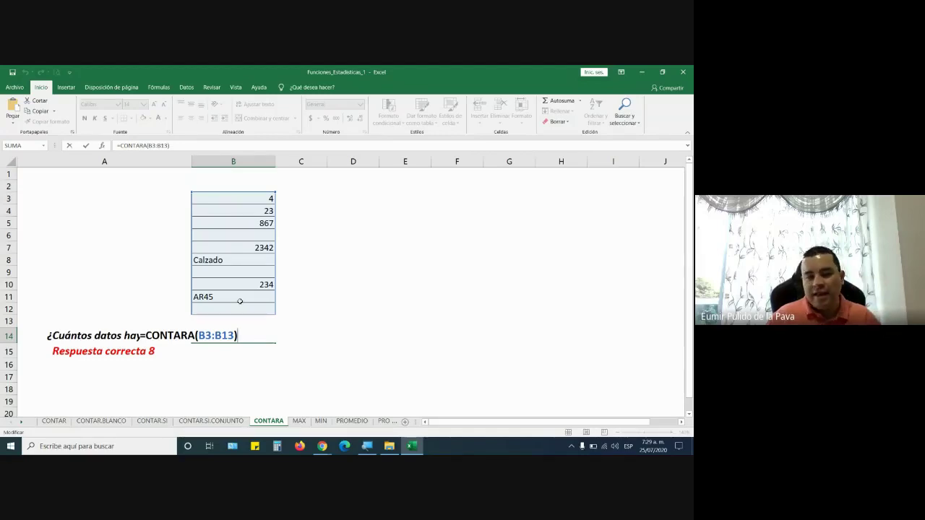
key(Return)
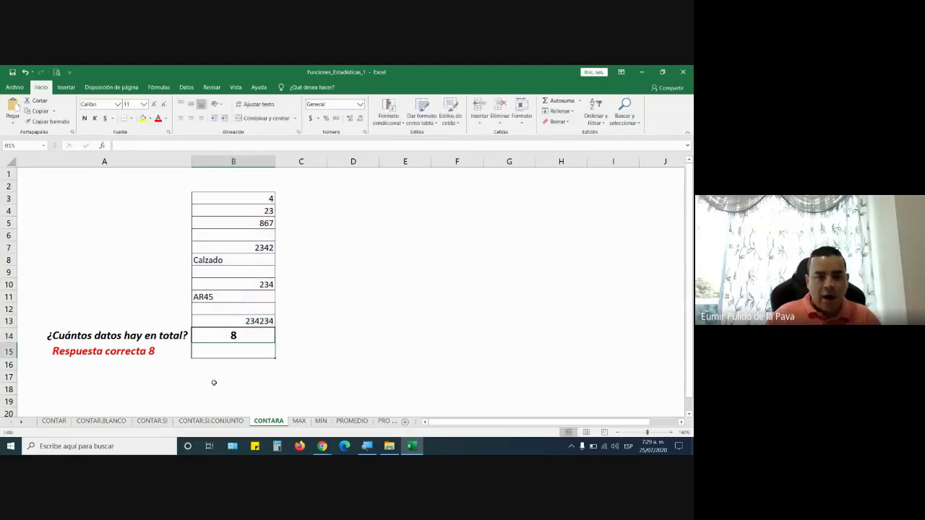
- Switch to the CONTAR.BLANCO sheet and zoom to 140%
click(109, 421)
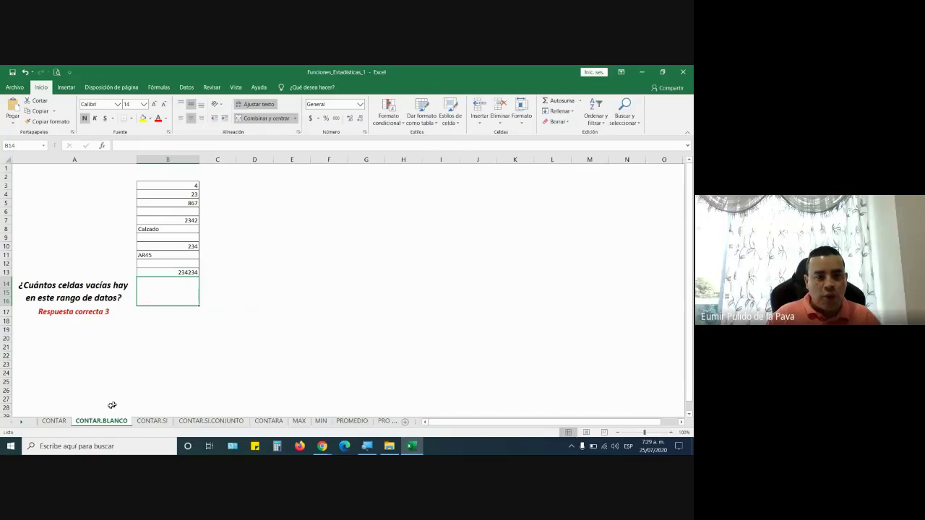
click(671, 432)
click(671, 432)
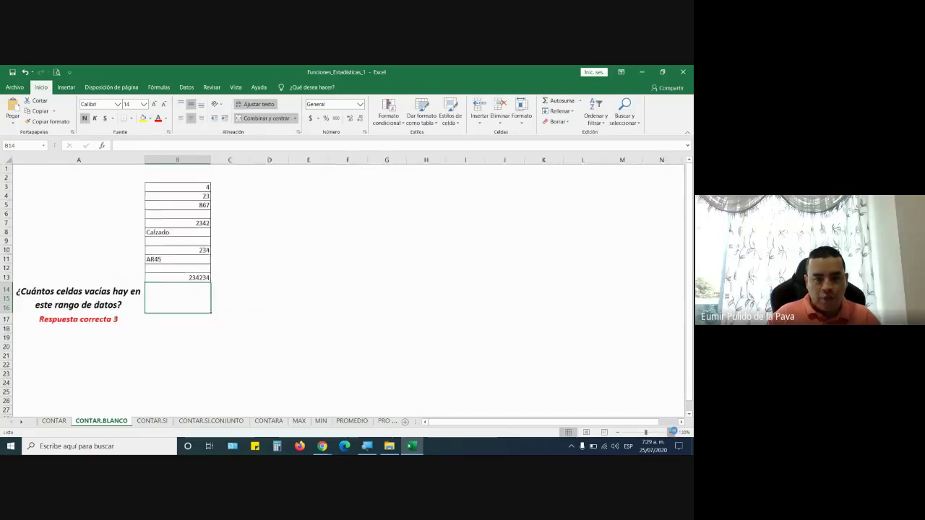
click(670, 432)
click(671, 432)
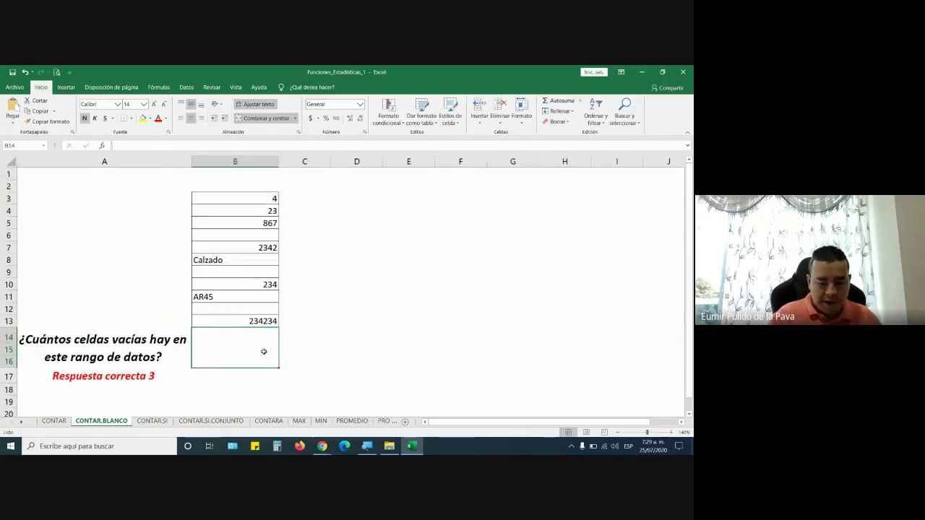
- Enter =CONTAR.BLANCO(B3:B13) in B14 to count the 3 empty cells
text(=contar.)
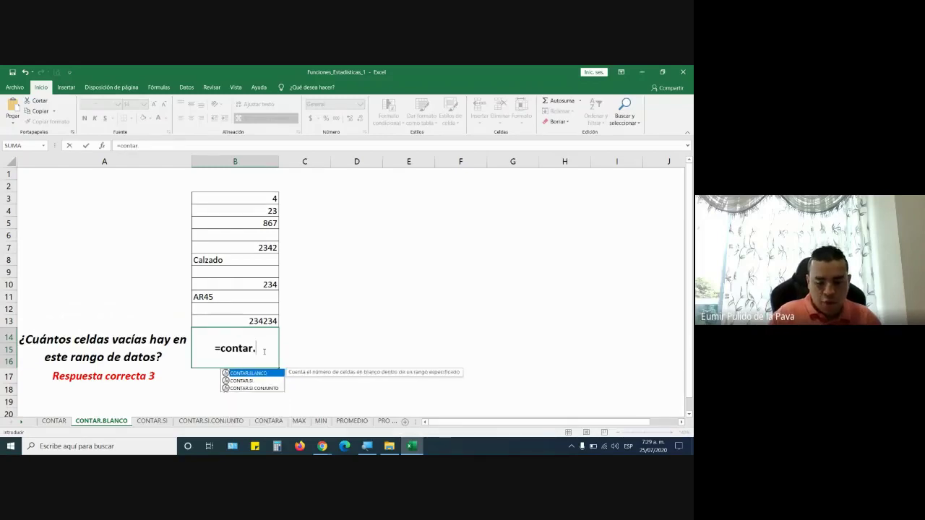
text(b)
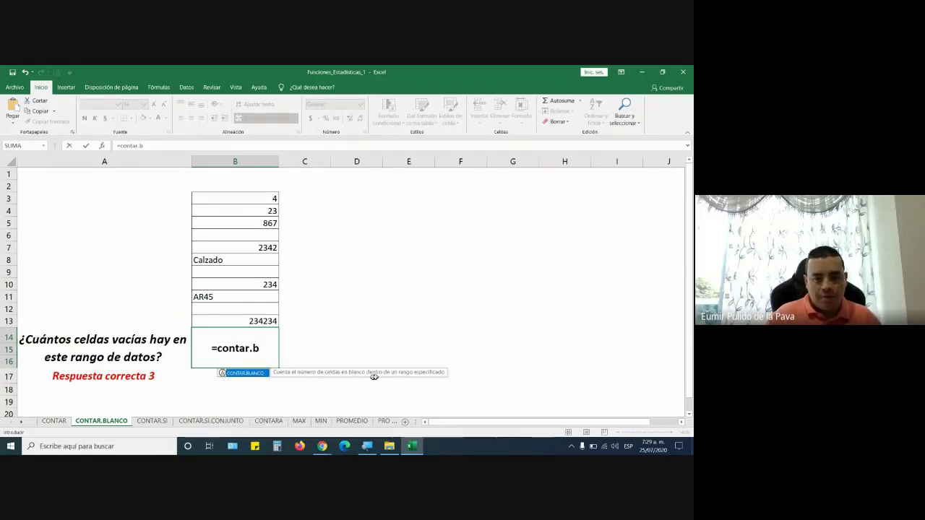
key(Tab)
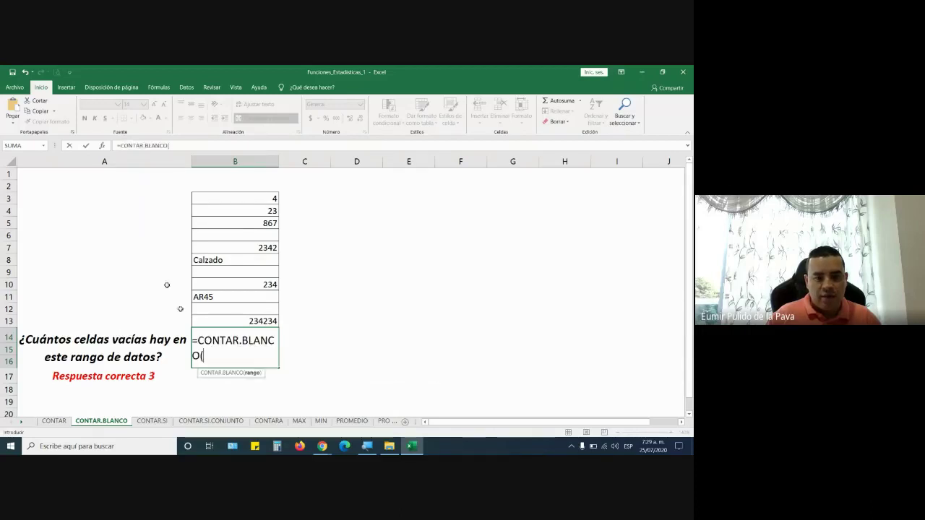
drag(225, 199, 227, 319)
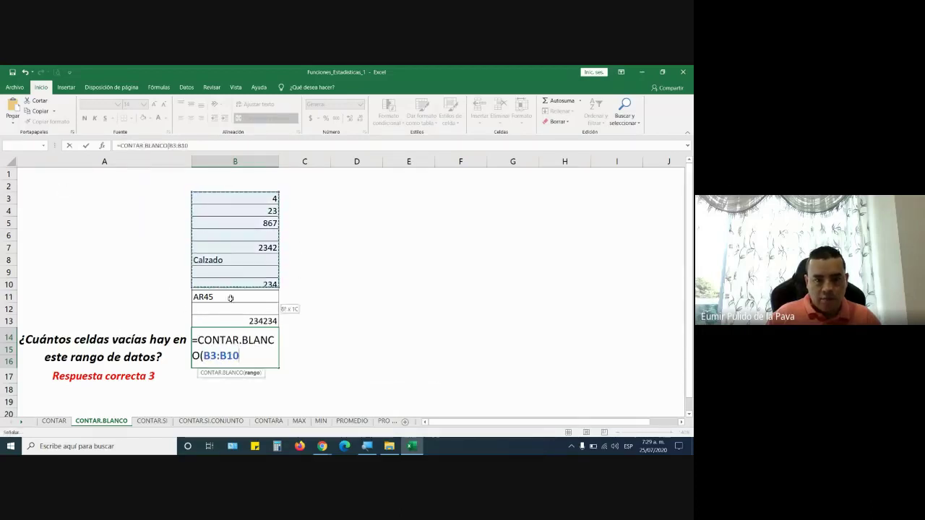
text())
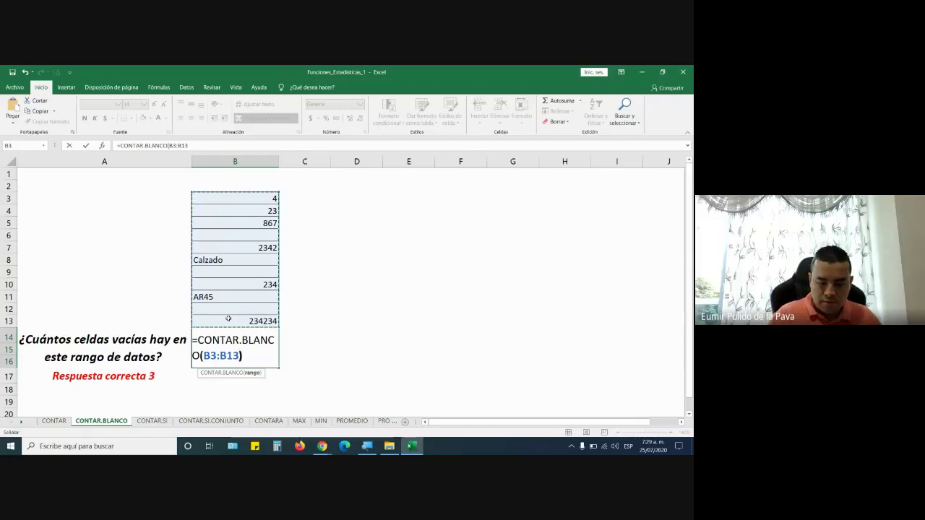
key(Return)
click(245, 355)
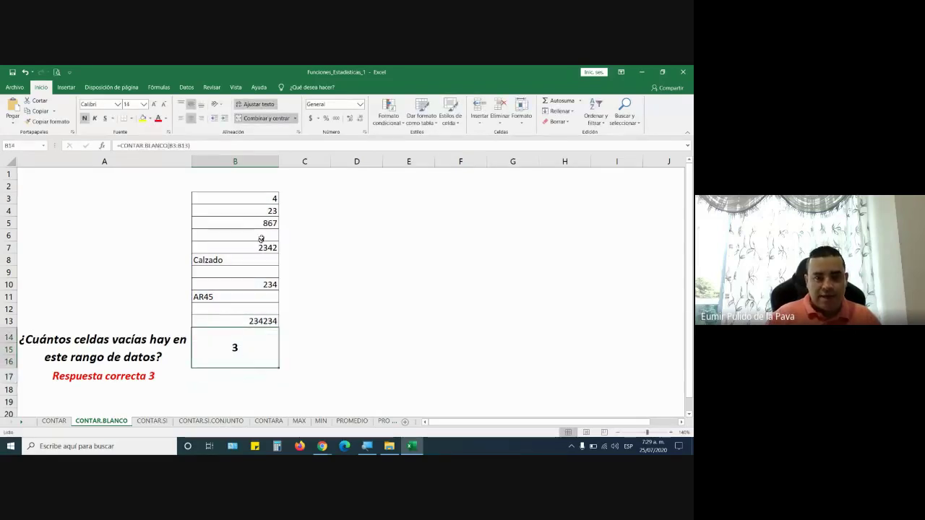
click(262, 202)
click(261, 208)
click(259, 220)
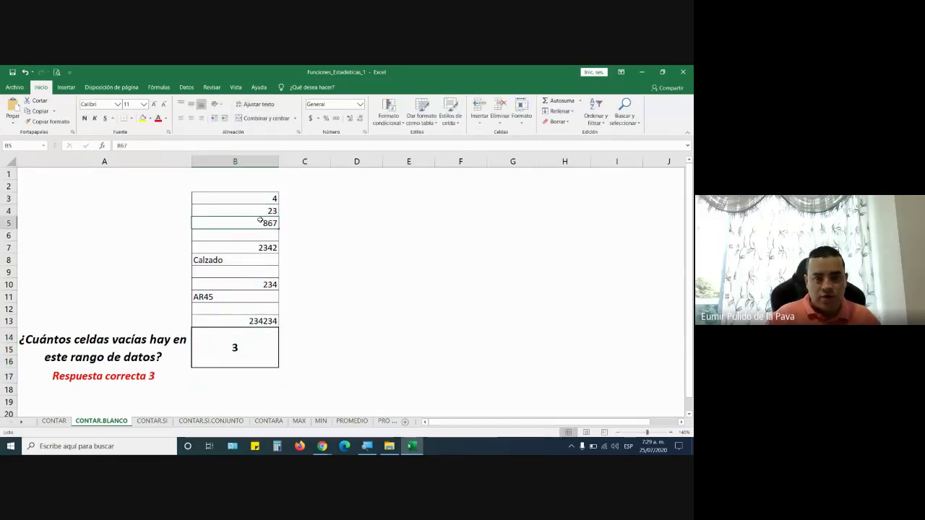
click(260, 235)
click(258, 246)
click(249, 257)
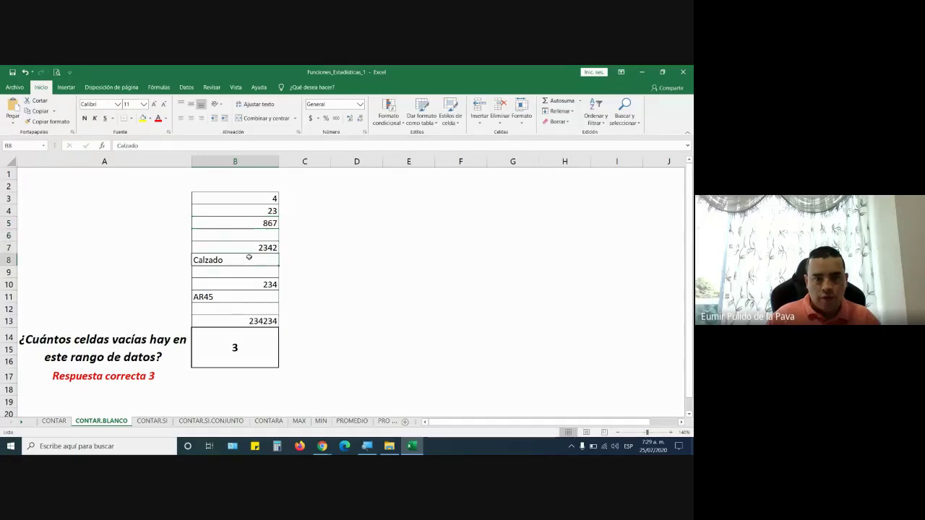
click(253, 274)
click(257, 285)
click(253, 297)
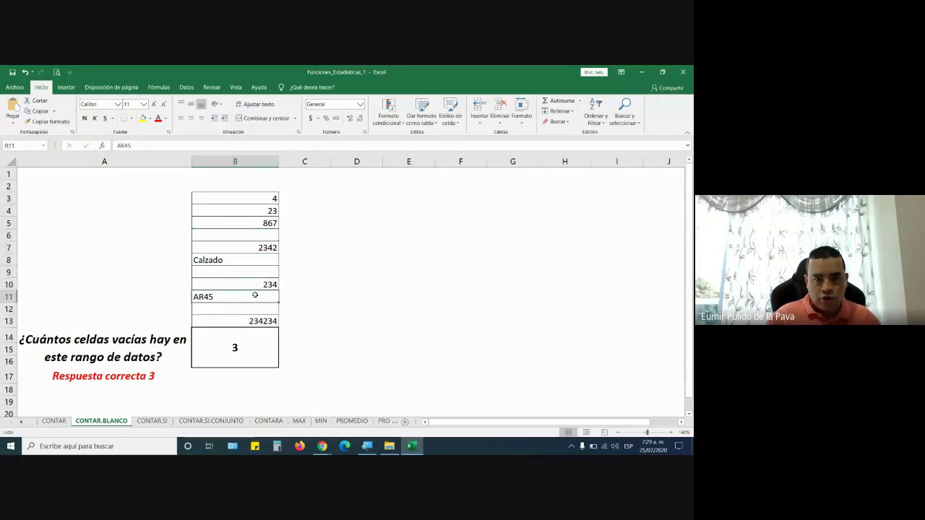
click(255, 306)
click(261, 321)
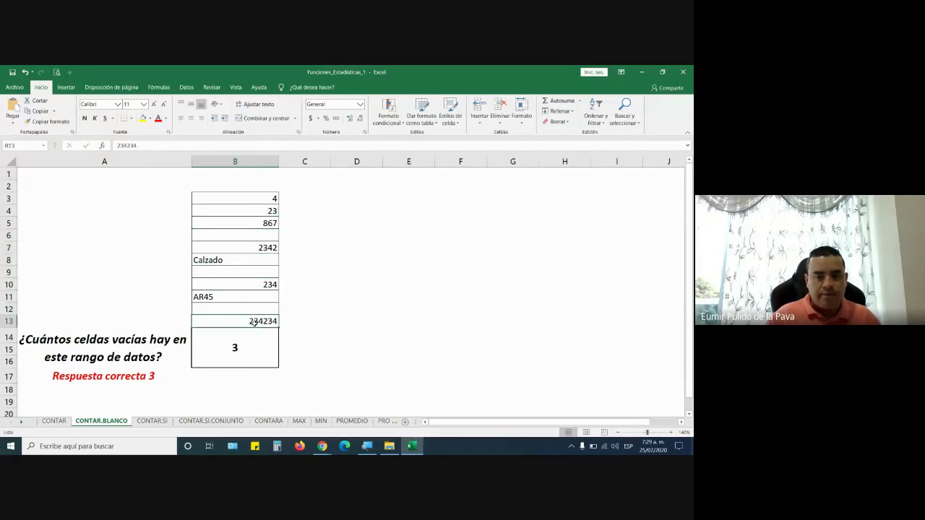
double_click(255, 349)
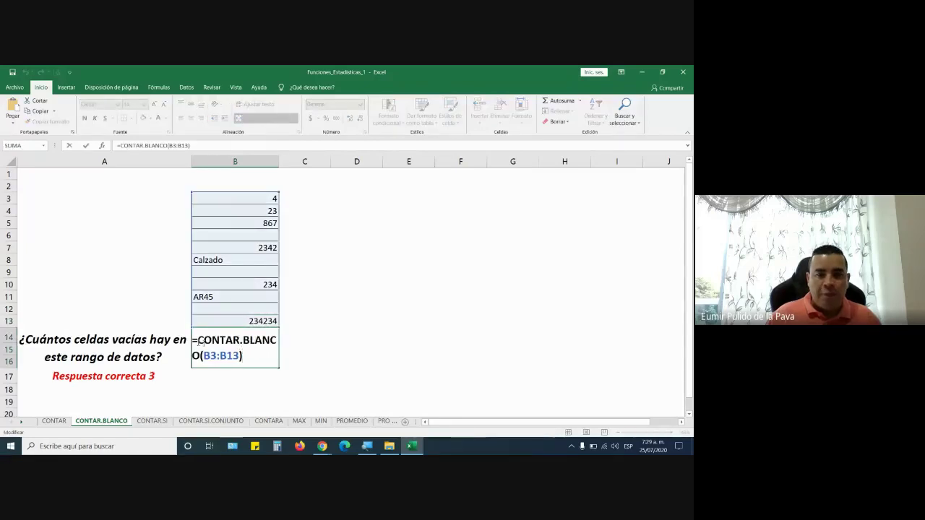
drag(194, 341, 279, 360)
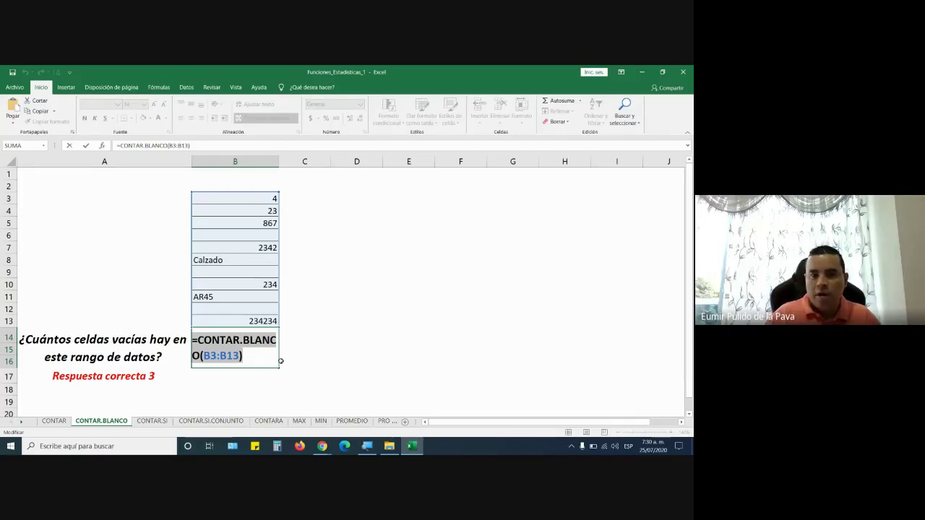
text(=)
click(232, 238)
key(Escape)
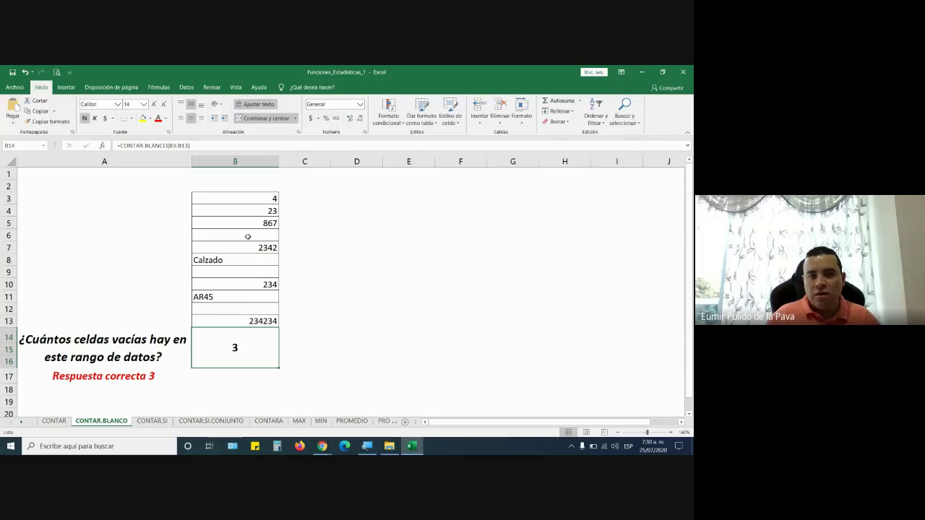
double_click(256, 353)
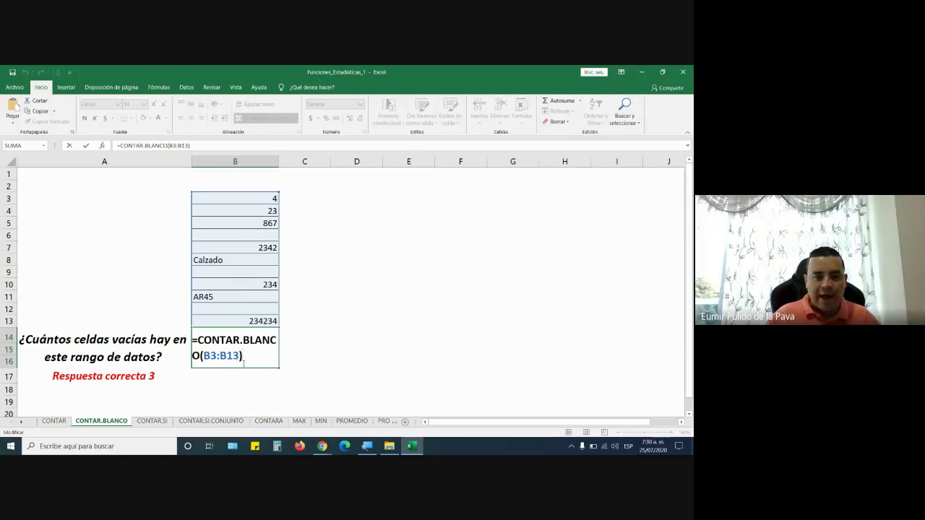
key(Return)
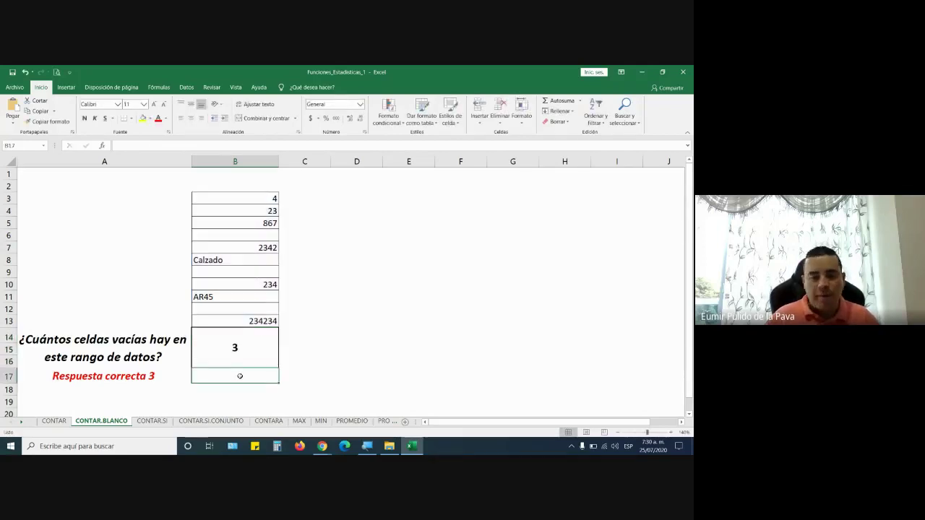
- On the CONTAR.SI sheet, select merged answer box B14 and raise its font size to 22
click(152, 421)
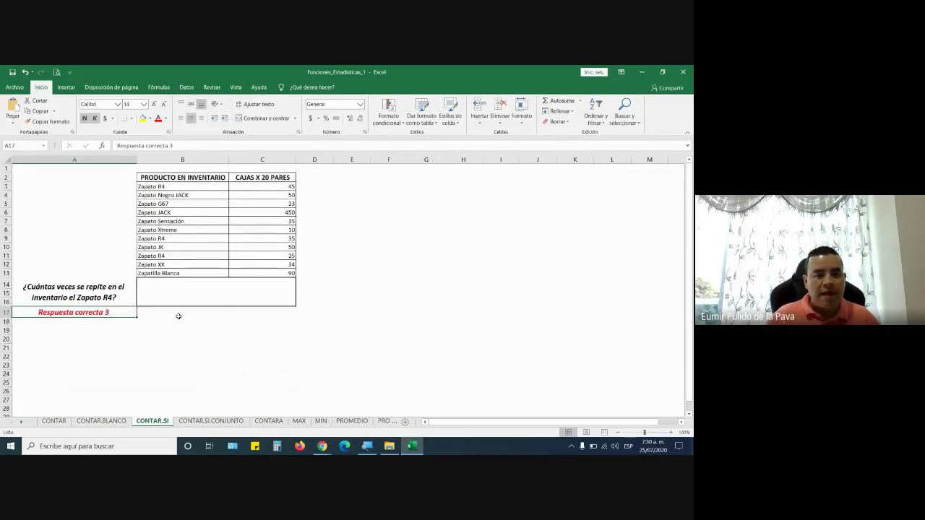
click(208, 292)
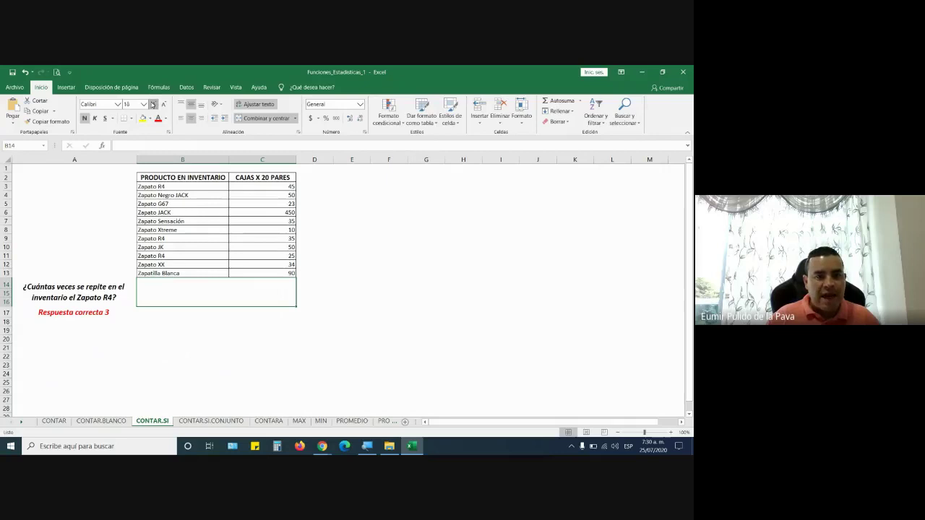
click(153, 104)
click(152, 104)
click(153, 104)
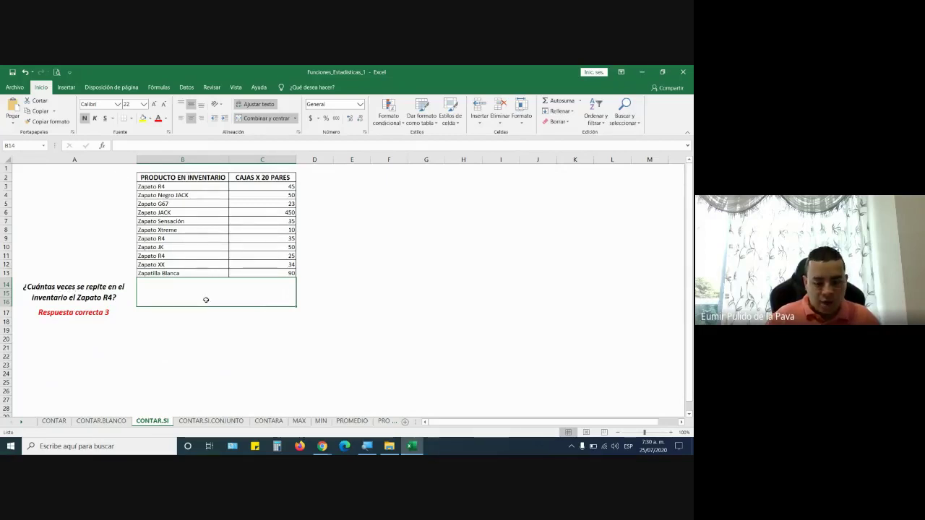
- Begin =CONTAR.SI( in the answer box using the autocomplete list
text(=contar)
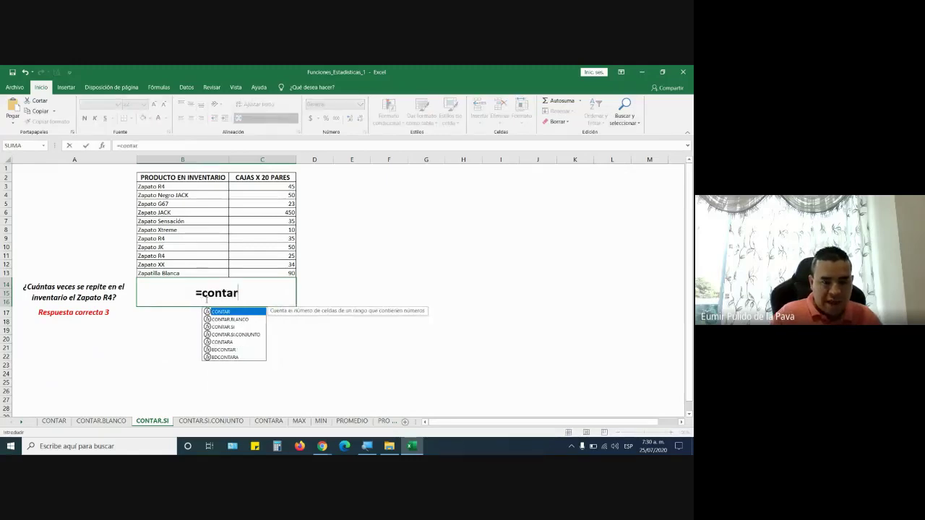
key(Down)
key(Down)
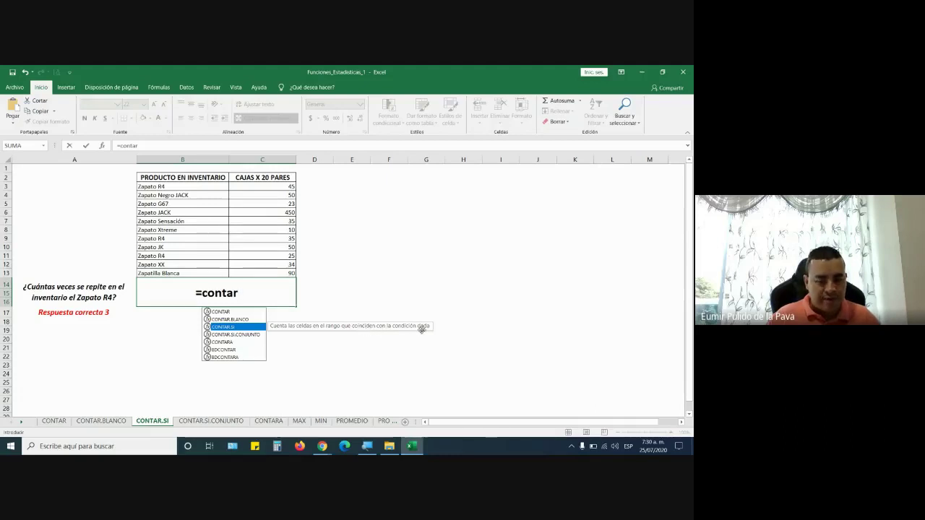
key(Tab)
key(super+plus)
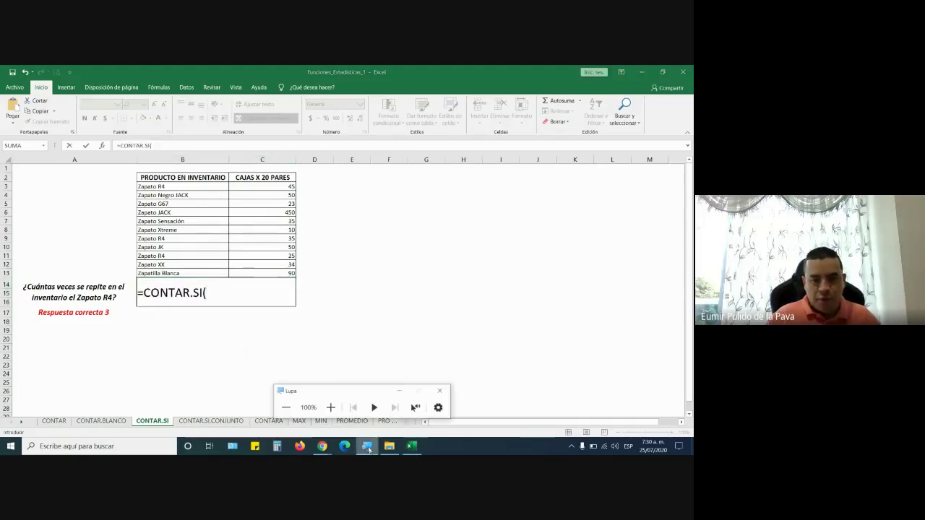
- Complete the formula as =CONTAR.SI(B3:B13;"zapato r4")
click(328, 404)
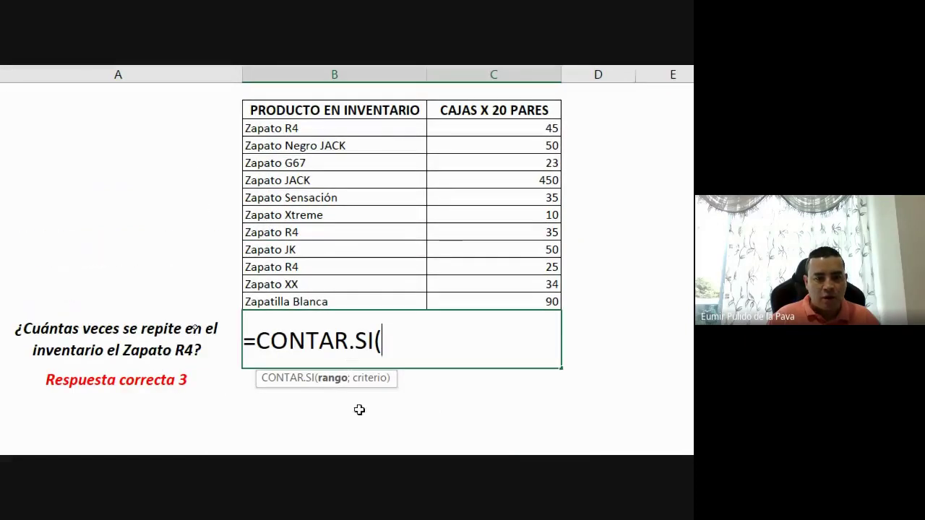
mouse_move(302, 126)
mouse_down()
mouse_move(294, 164)
mouse_move(322, 304)
mouse_up()
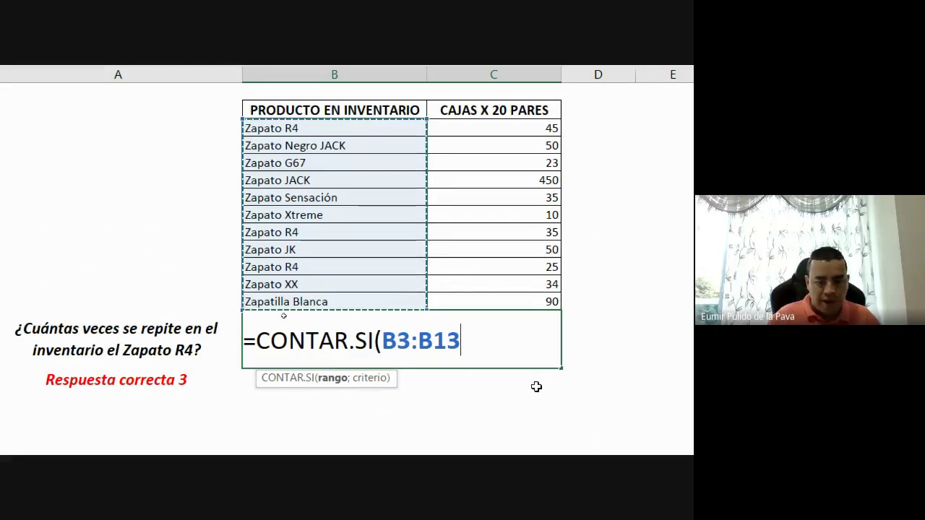
text(;)
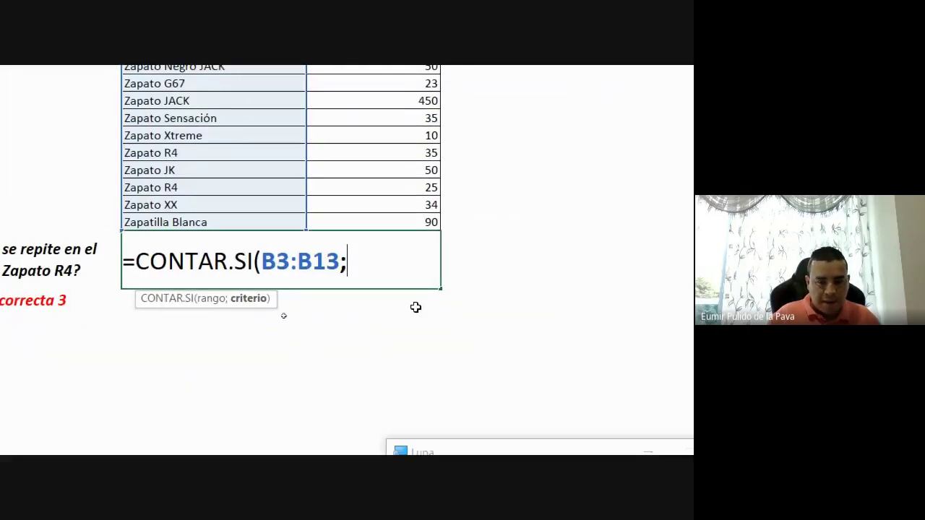
text("zap)
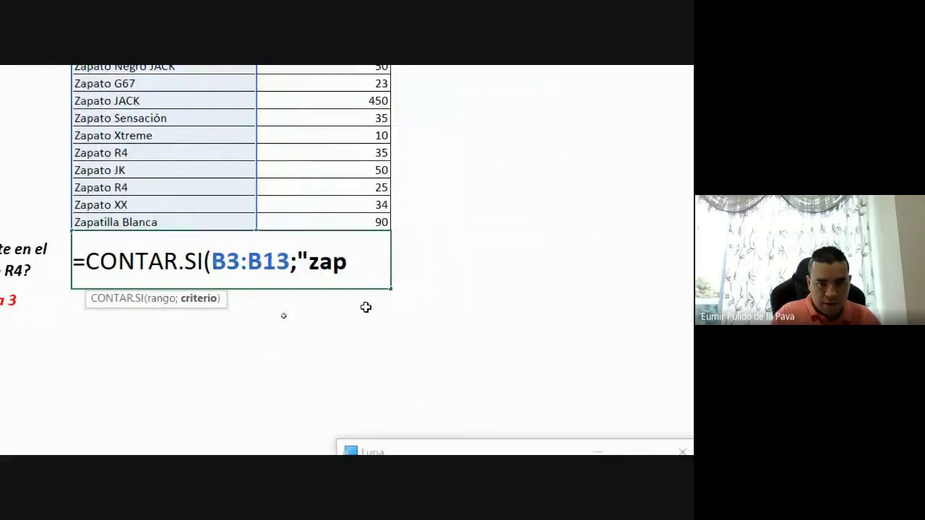
text(ato r4)
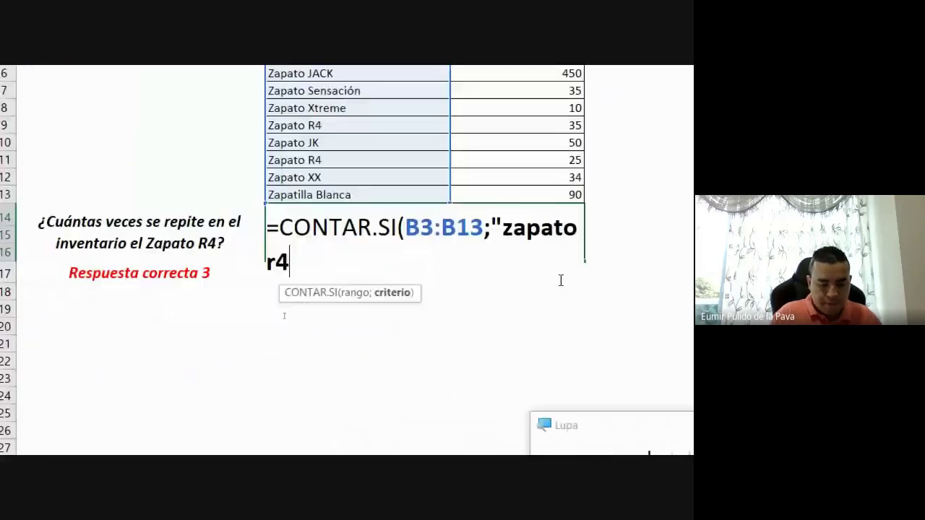
text("))
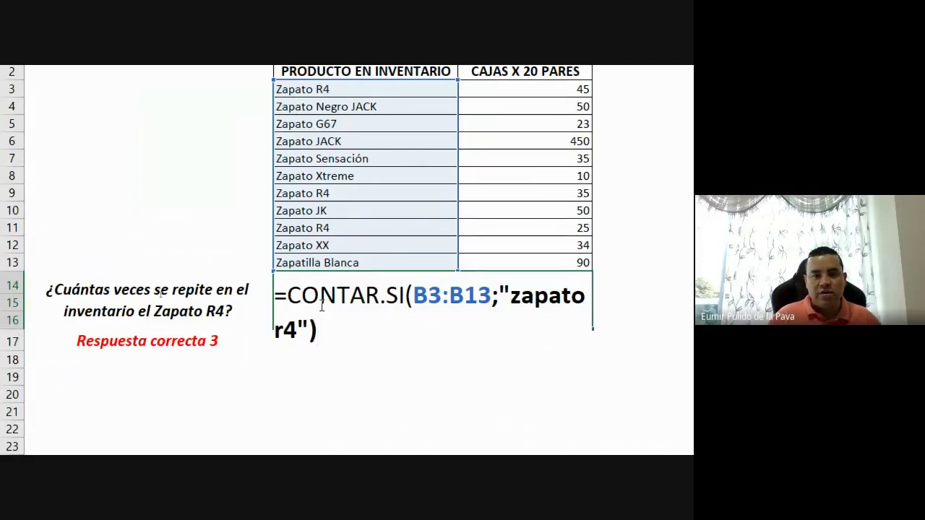
key(Return)
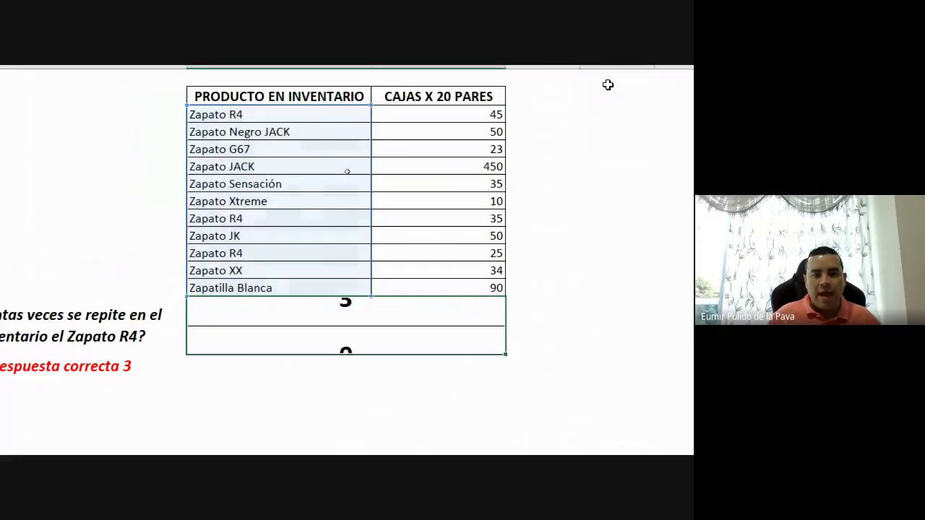
click(322, 332)
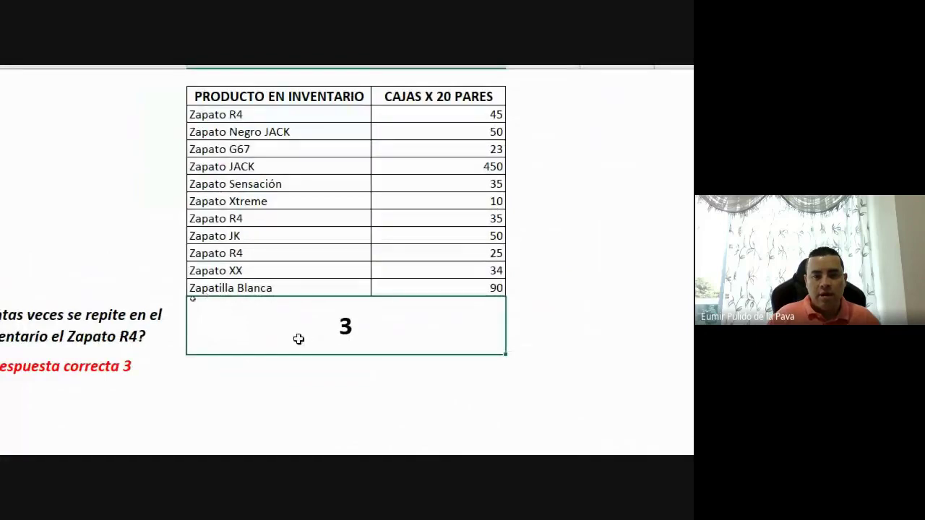
click(296, 139)
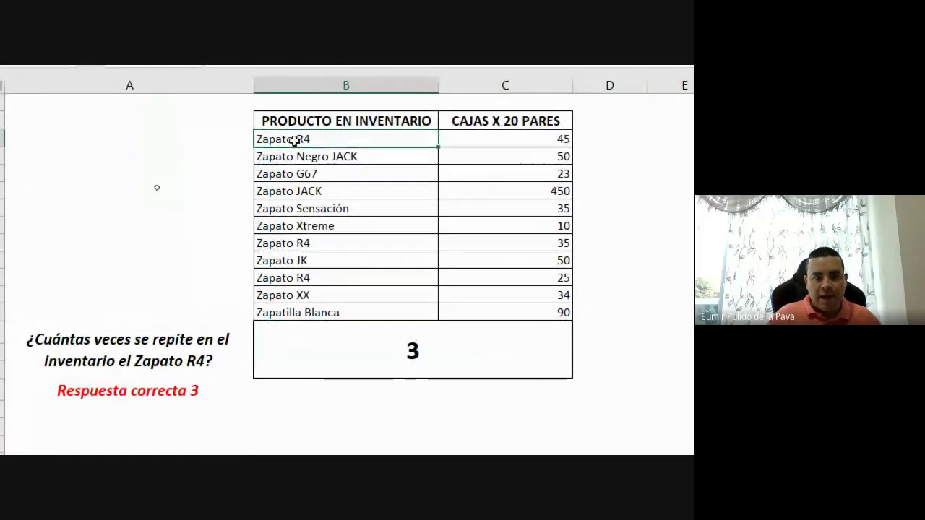
click(337, 363)
double_click(506, 354)
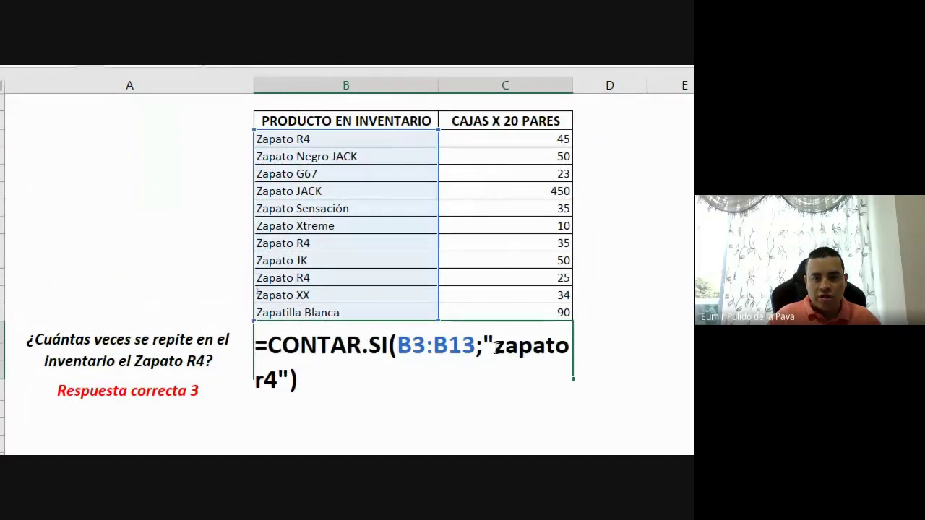
drag(507, 347, 276, 379)
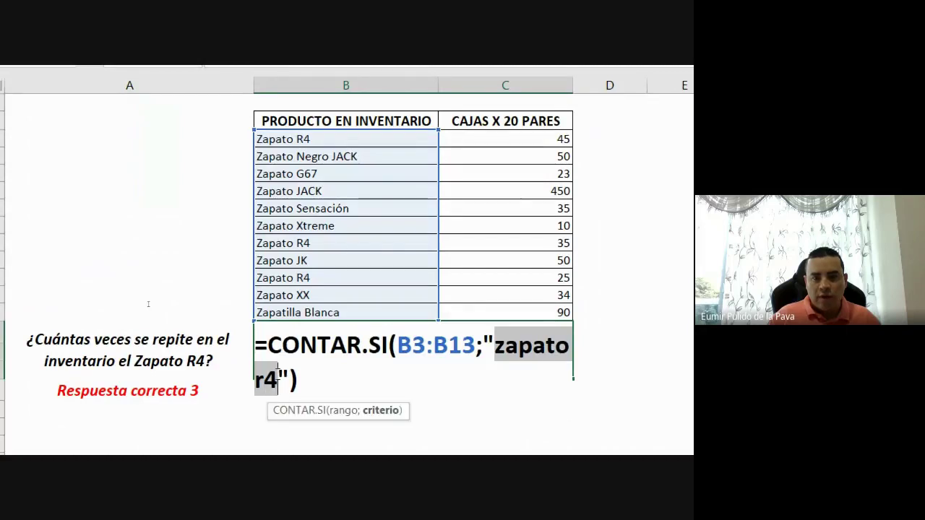
click(571, 372)
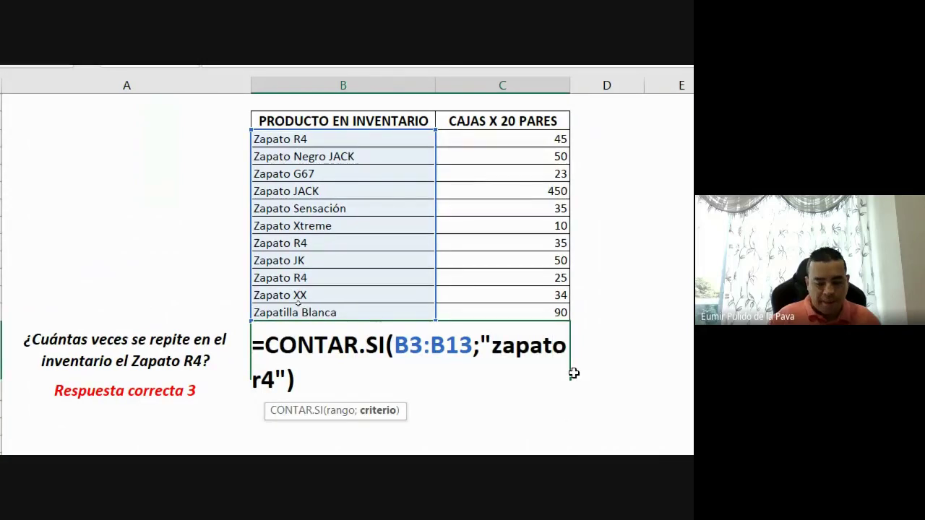
key(BackSpace)
text(a)
key(Return)
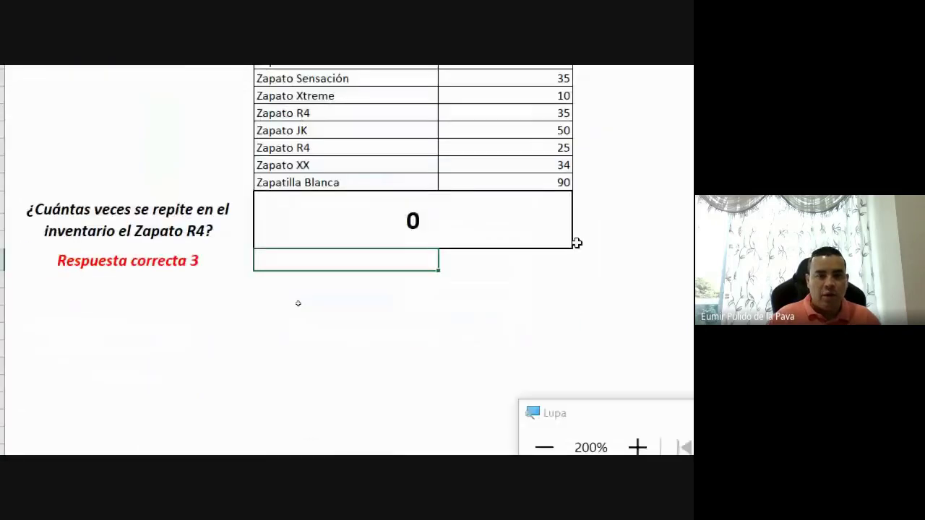
click(320, 210)
double_click(550, 211)
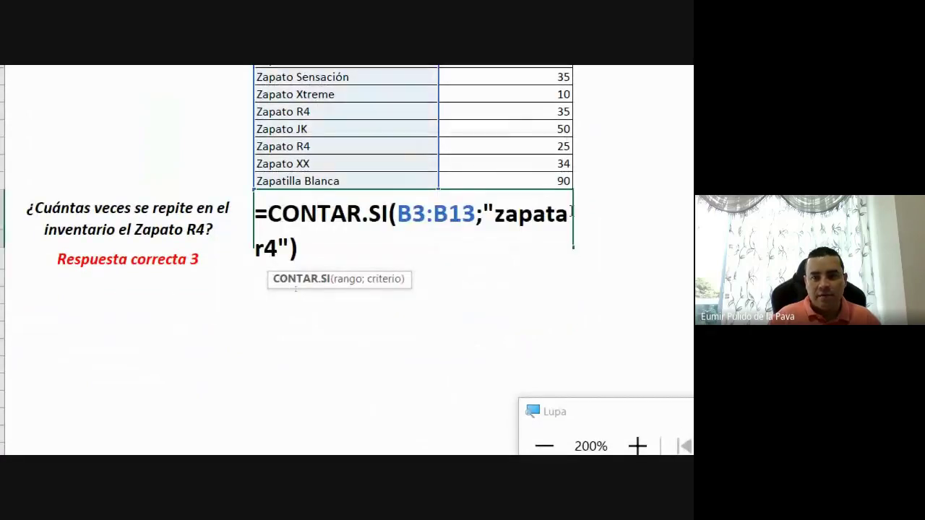
key(BackSpace)
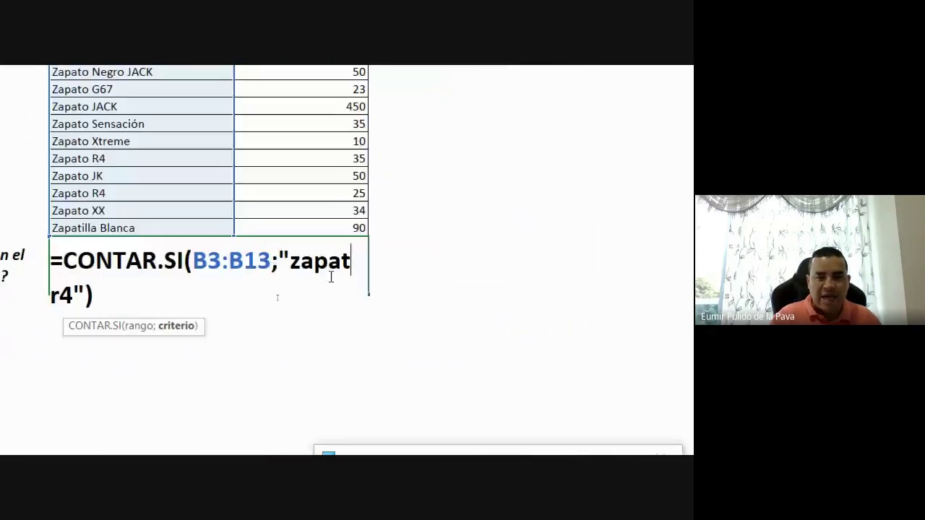
text(o)
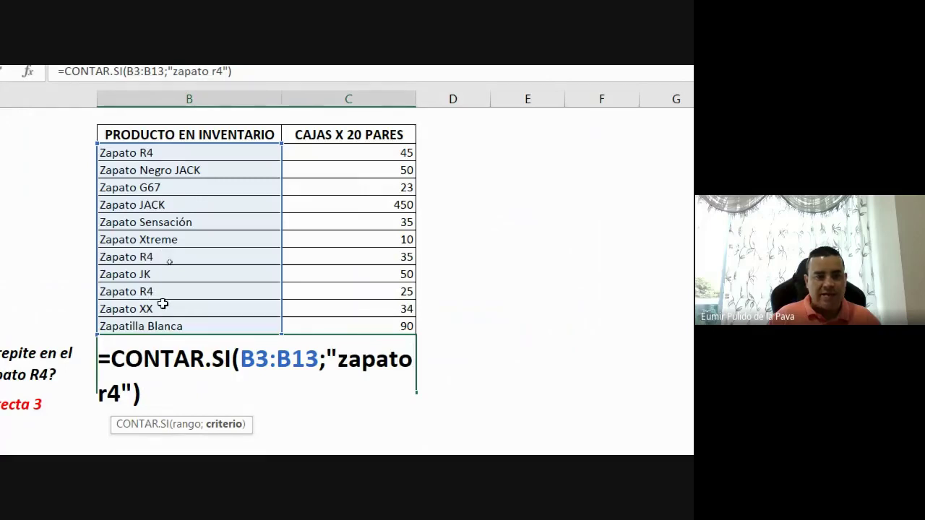
key(Return)
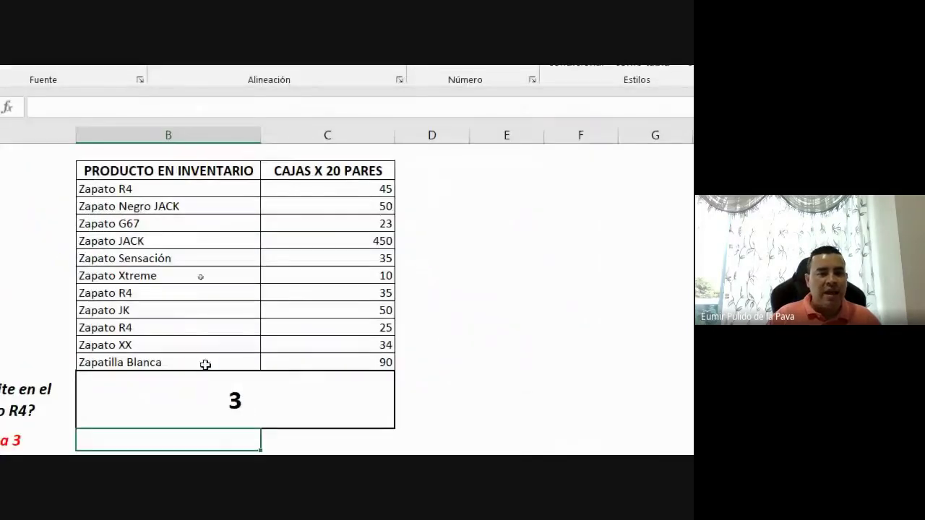
double_click(184, 327)
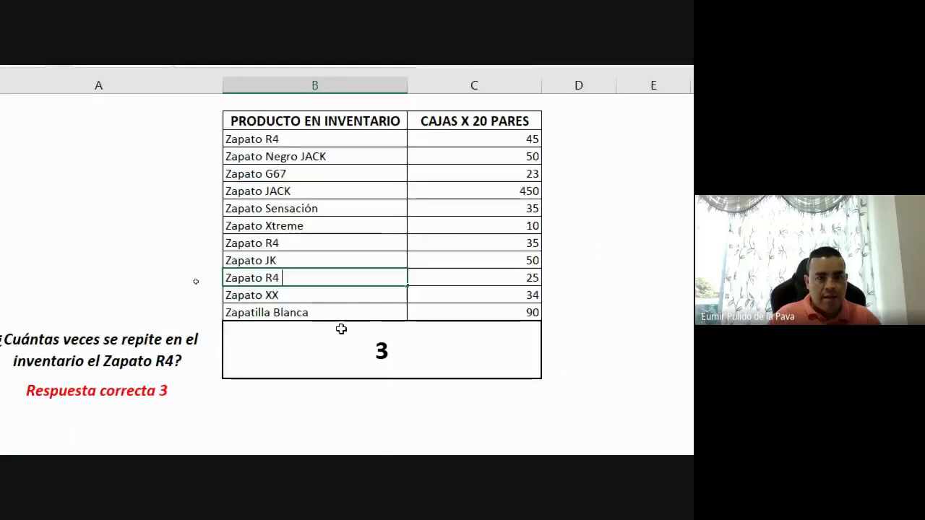
- Confirm the edited Zapato R4 entry in B11, which drops the count to 2, and inspect it
key(Down)
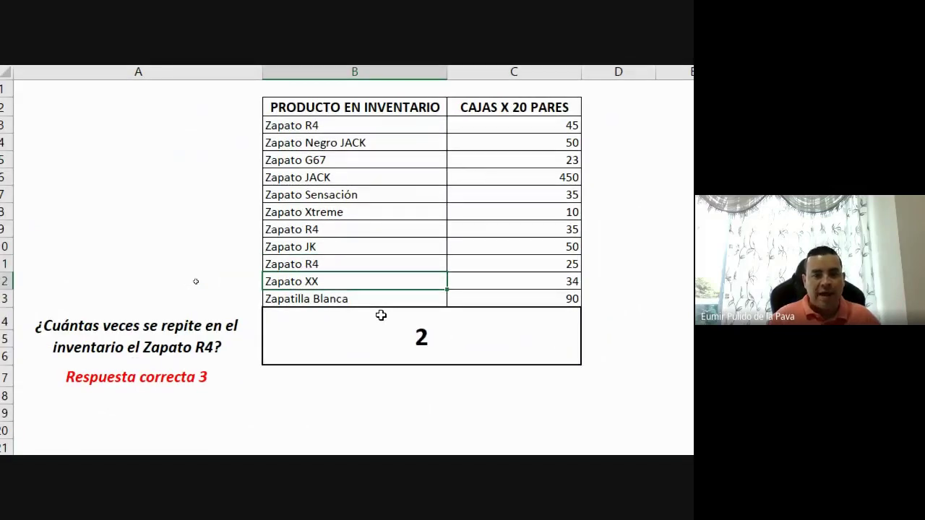
click(217, 405)
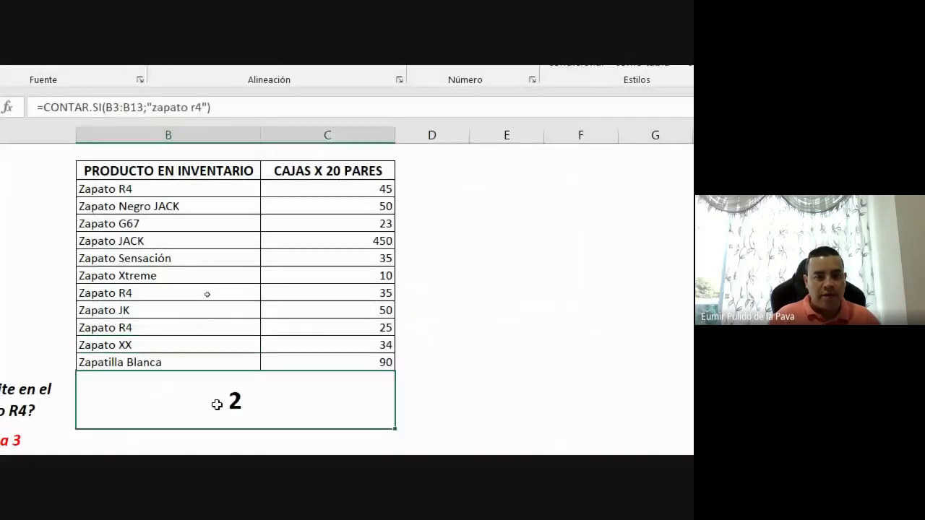
click(185, 326)
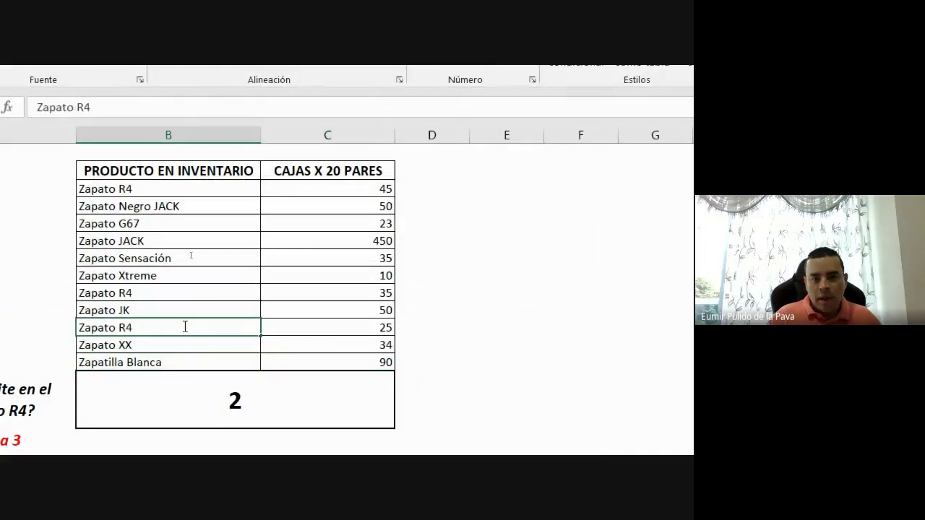
click(134, 328)
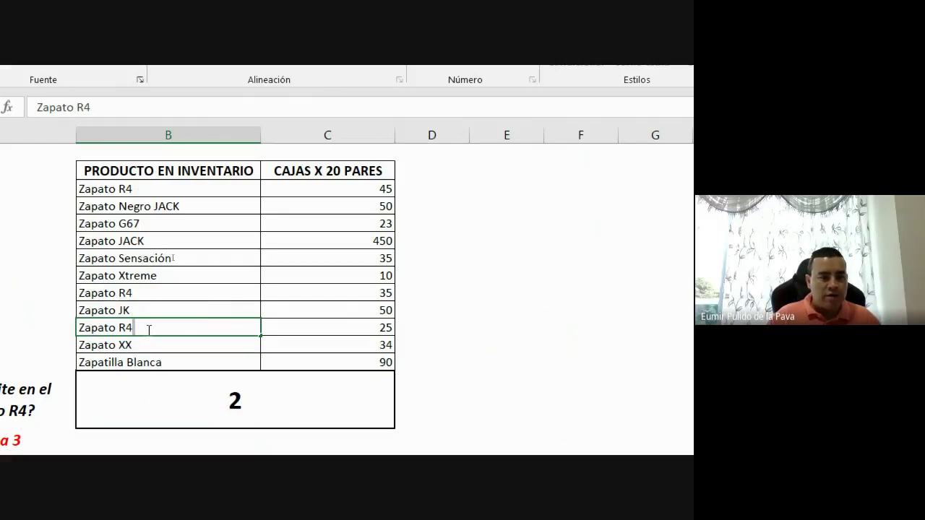
- Edit the answer formula's criterion, leaving the count at 1, and recheck the B11 product name
click(271, 406)
double_click(276, 406)
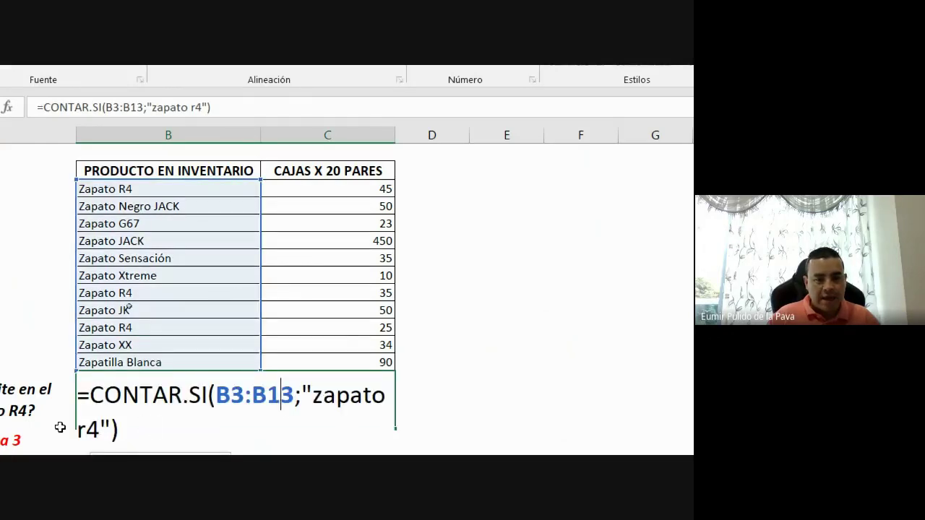
click(107, 427)
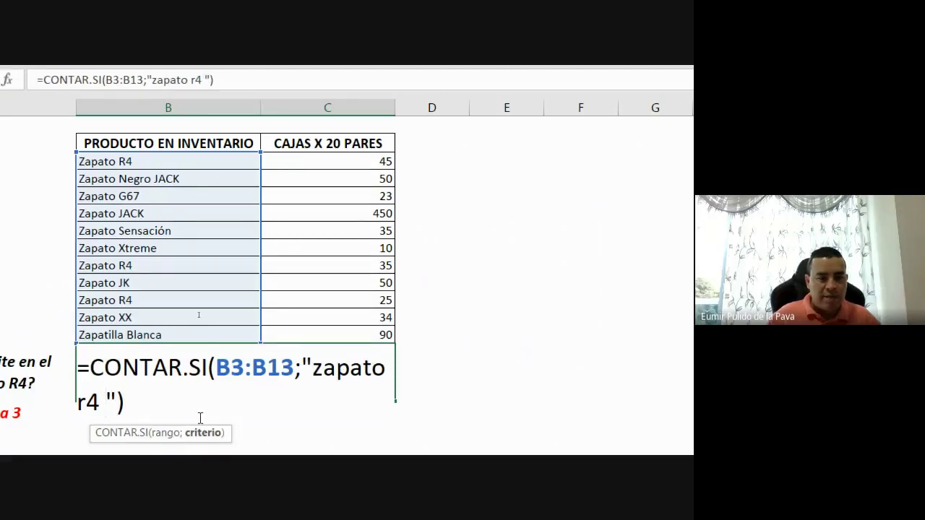
key(Return)
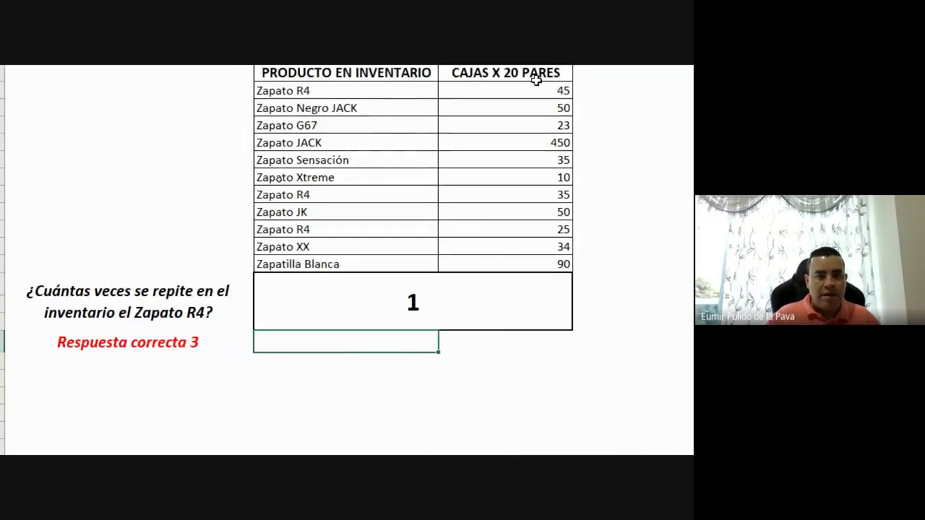
click(344, 269)
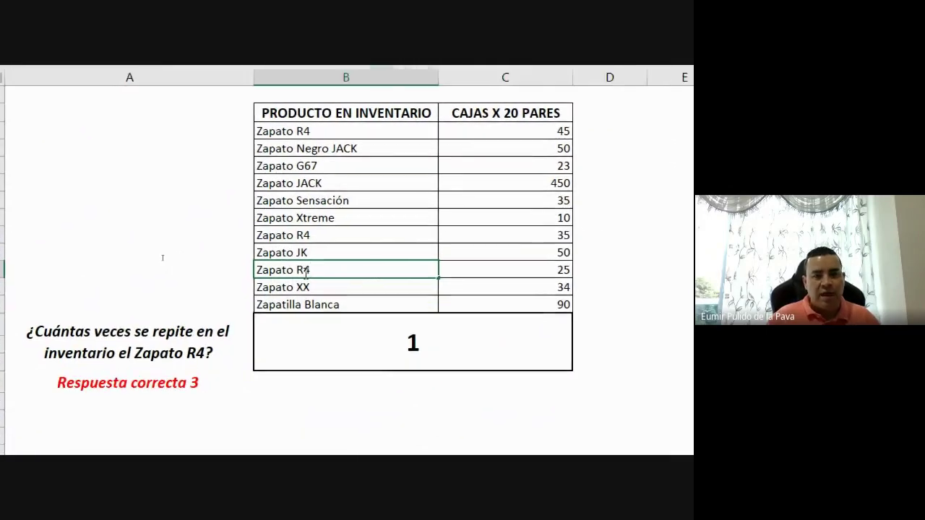
click(482, 349)
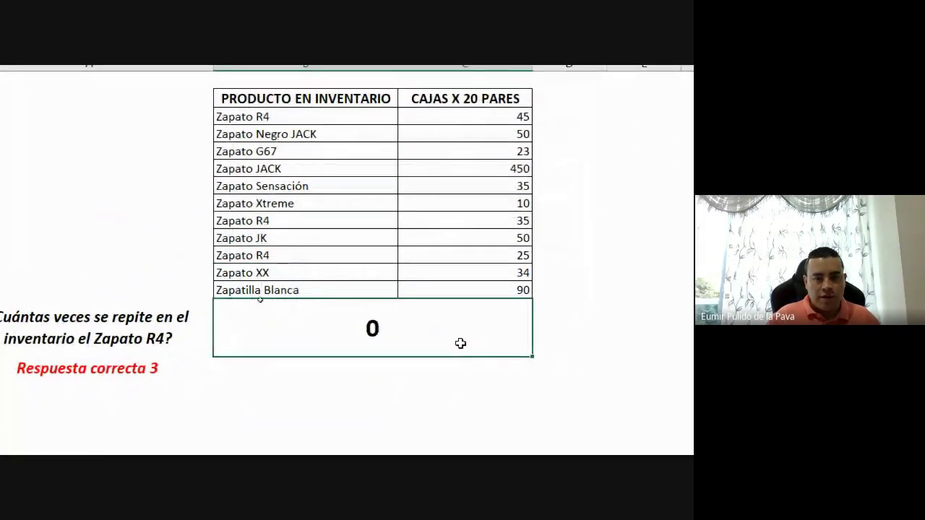
- Remove the stray space after r4 in the "zapato r4 " criterion
double_click(460, 344)
click(246, 357)
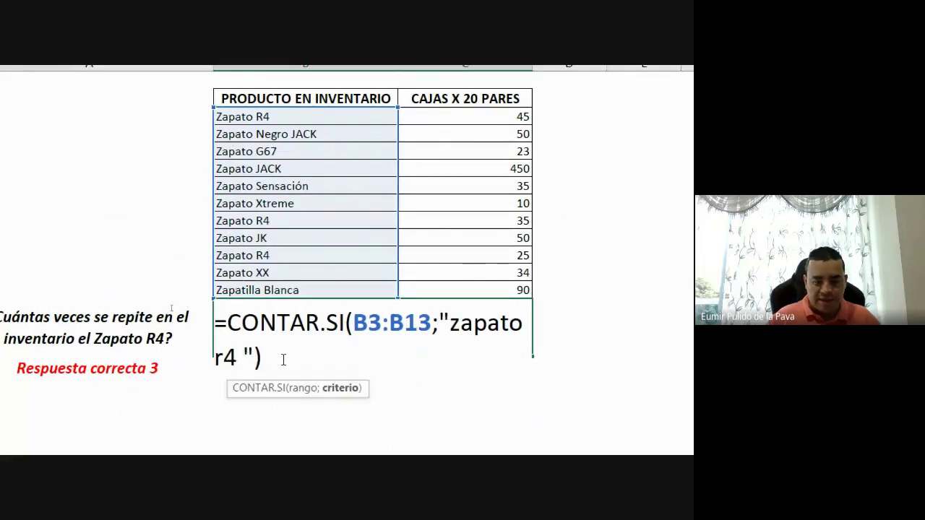
key(BackSpace)
key(Return)
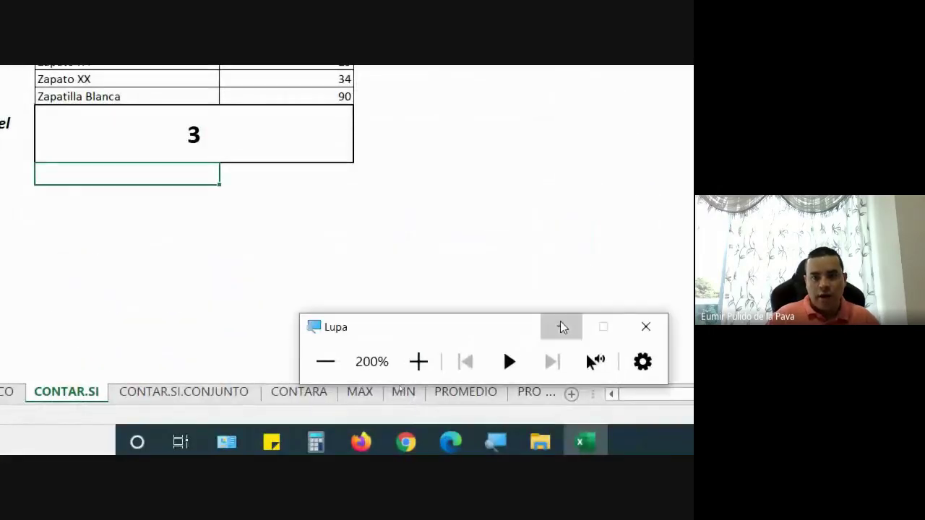
- Review the result formula and the Zapato R4 product cell without changing them
click(562, 327)
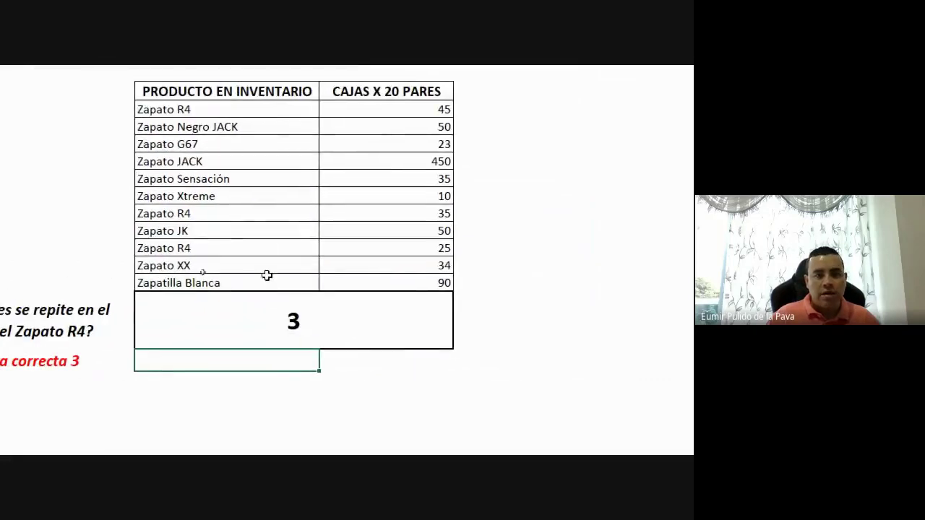
double_click(268, 320)
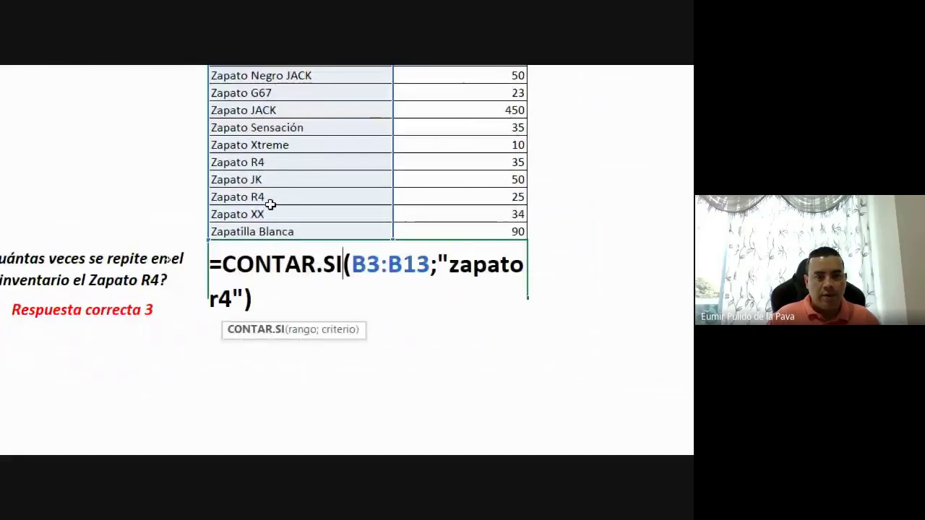
key(Escape)
double_click(273, 147)
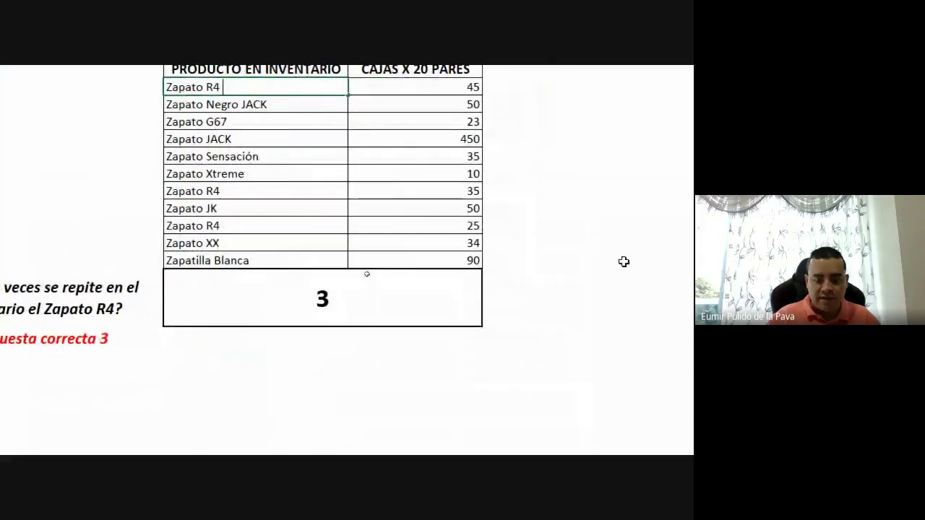
click(366, 270)
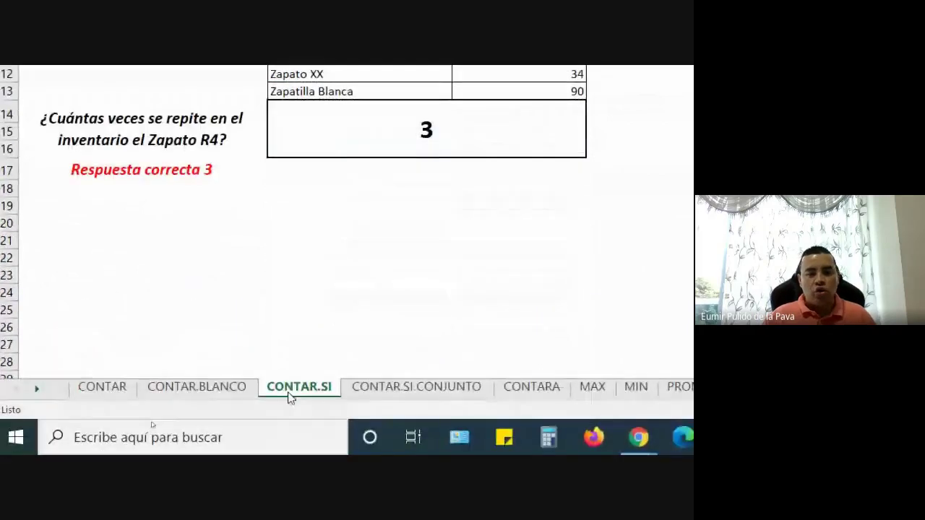
- On the CONTAR.SI.CONJUNTO sheet, highlight both Zapato XX/Occidente rows, then select the answer box
click(385, 389)
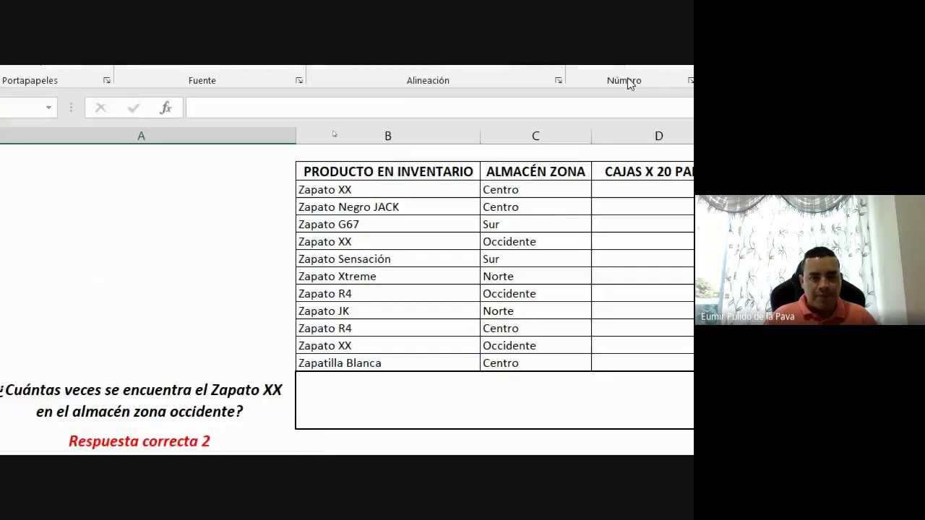
click(354, 252)
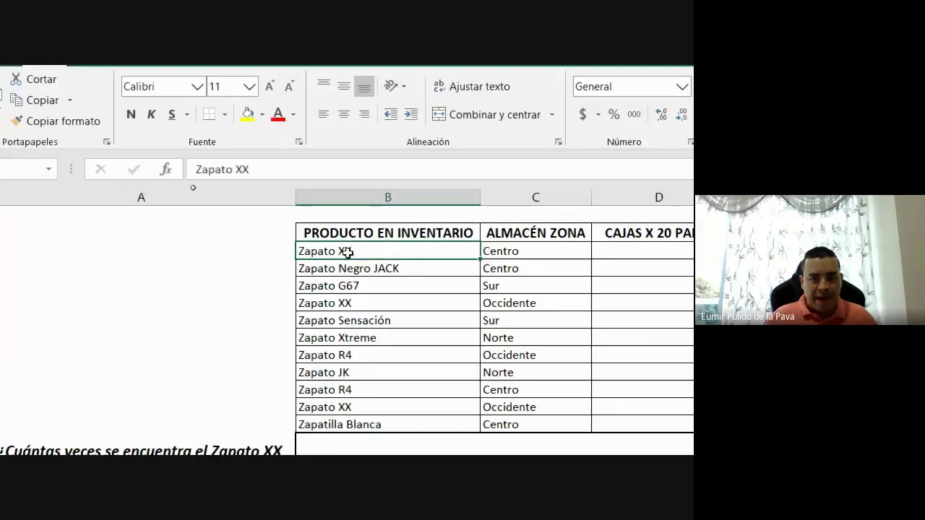
click(351, 303)
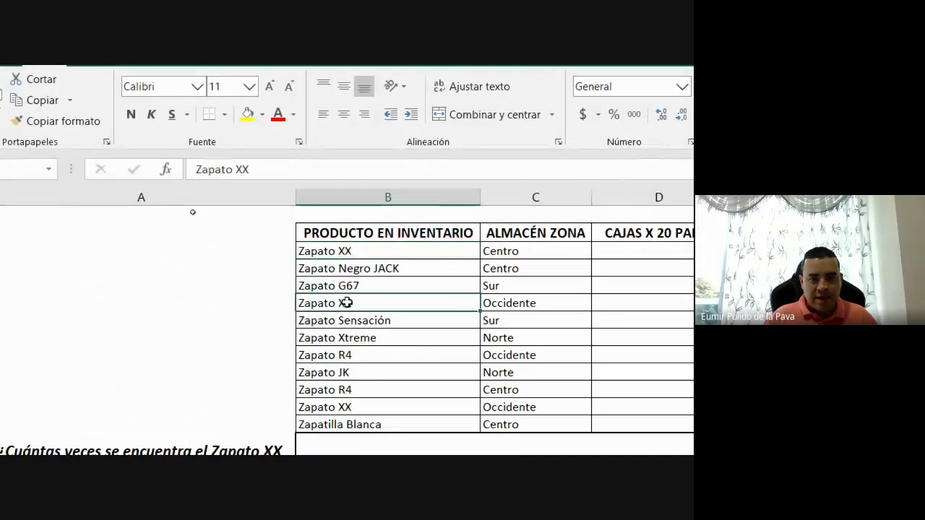
ctrl+click(505, 303)
ctrl+click(355, 407)
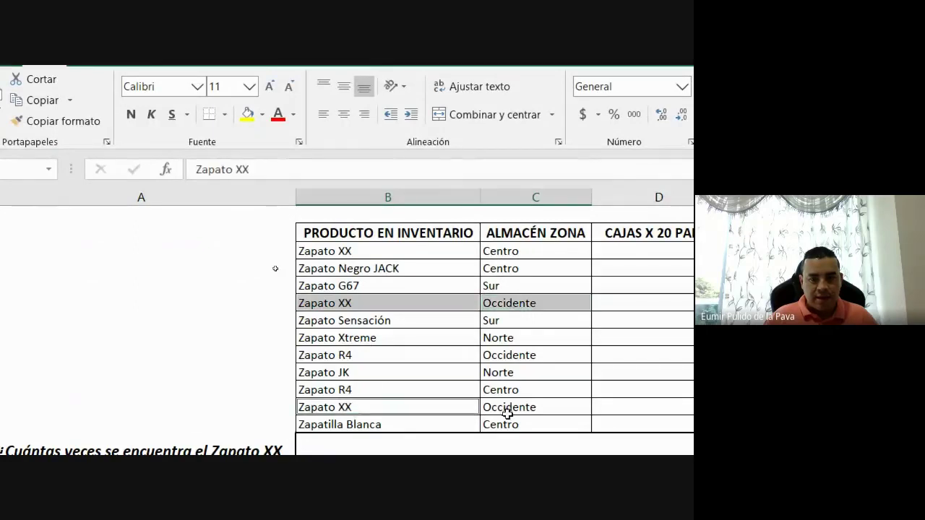
ctrl+click(510, 409)
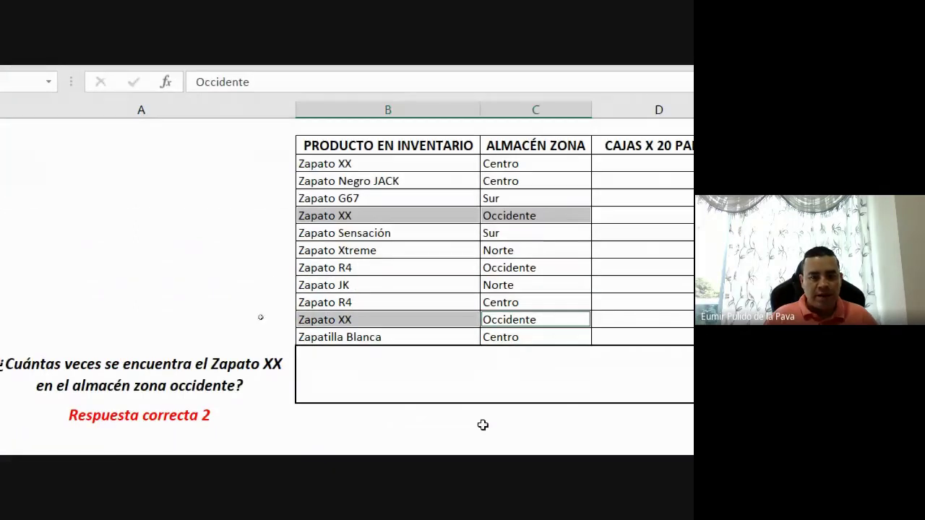
click(470, 390)
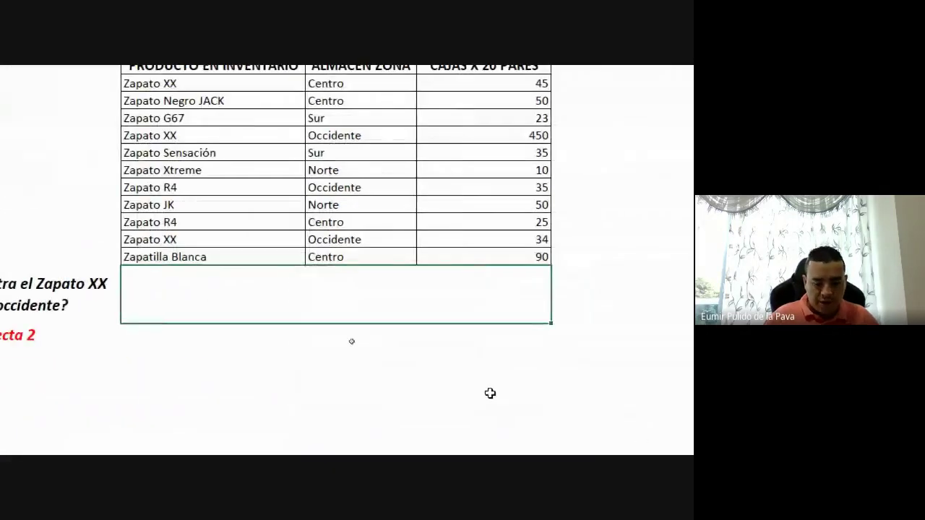
- Start =CONTAR.SI.CONJUNTO with zone range C3:C13 and criterion "occidente"
text(=contar)
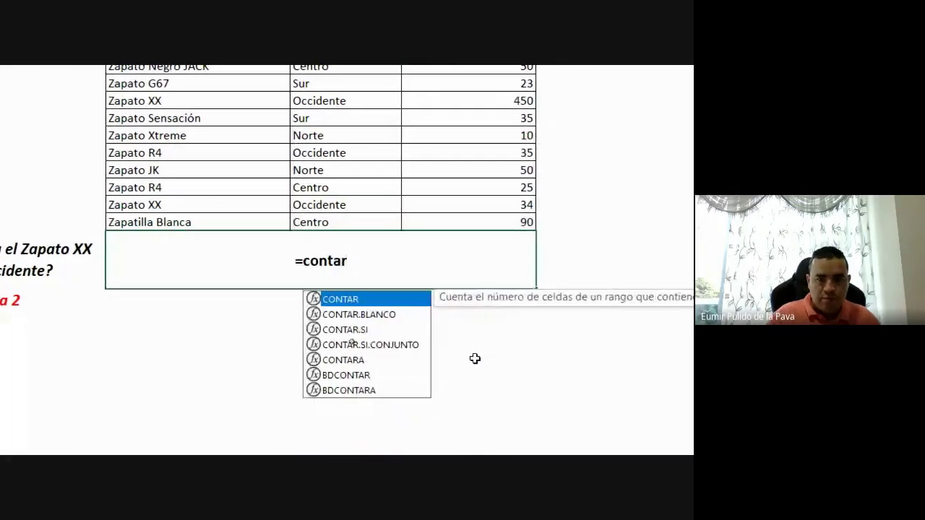
key(Down)
key(Down)
key(Down)
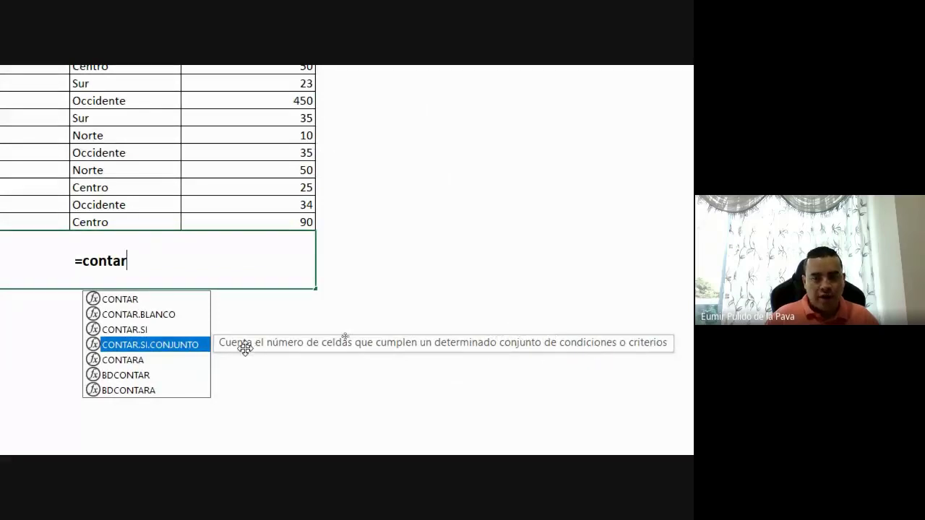
click(142, 331)
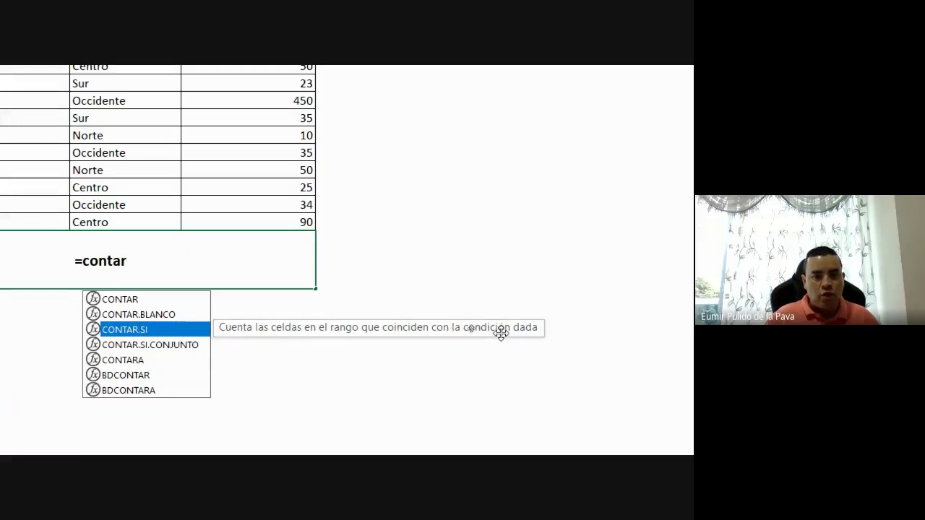
click(178, 345)
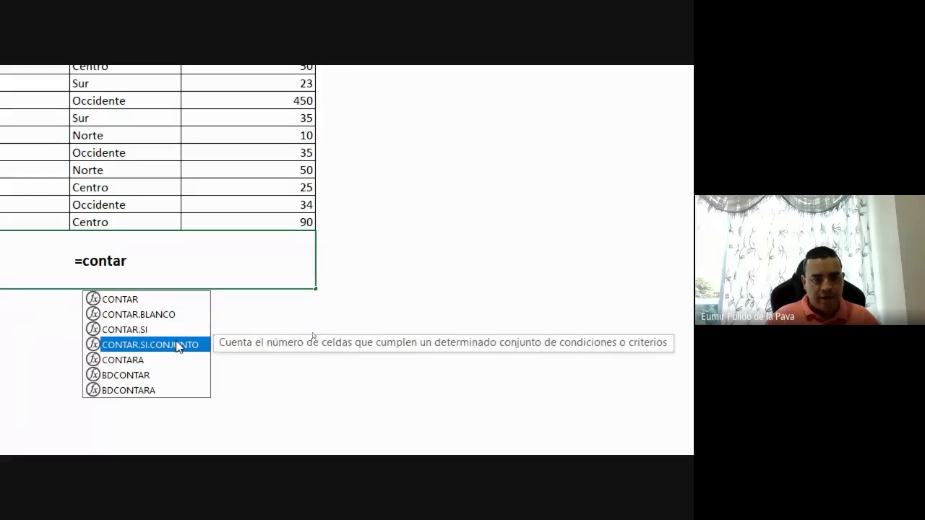
double_click(138, 348)
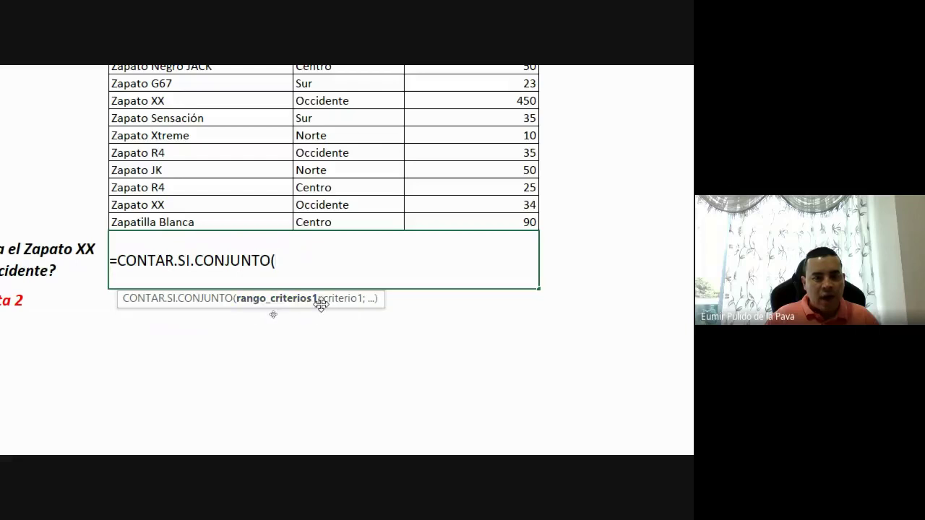
drag(340, 154, 340, 322)
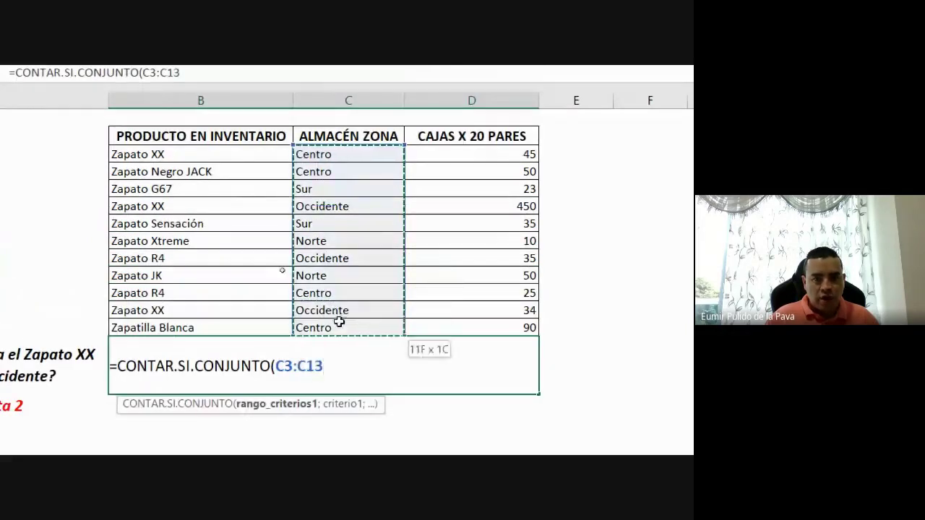
click(212, 151)
drag(209, 226, 213, 329)
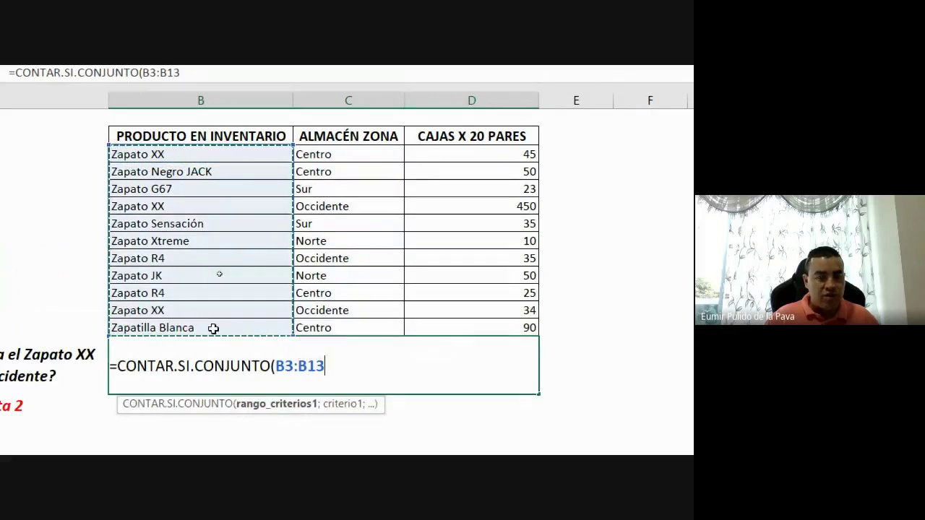
drag(336, 152, 333, 327)
text(;)
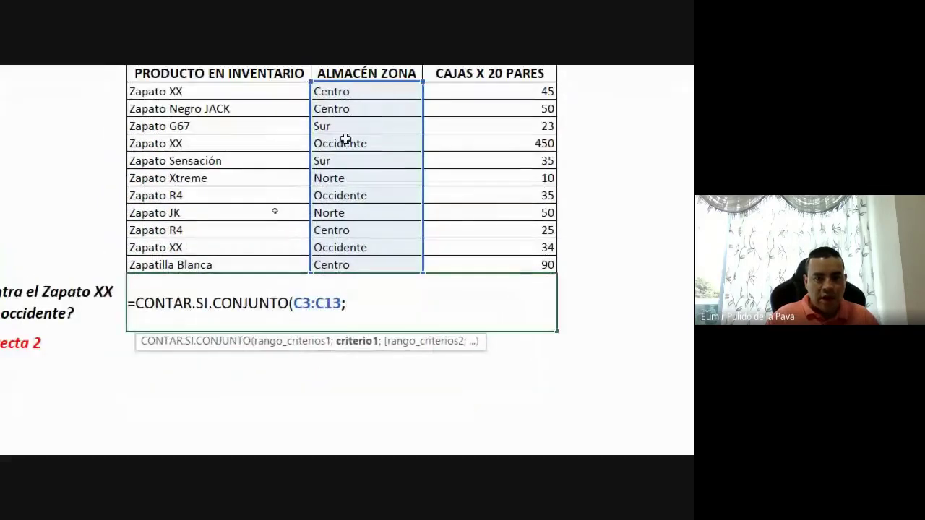
text("o)
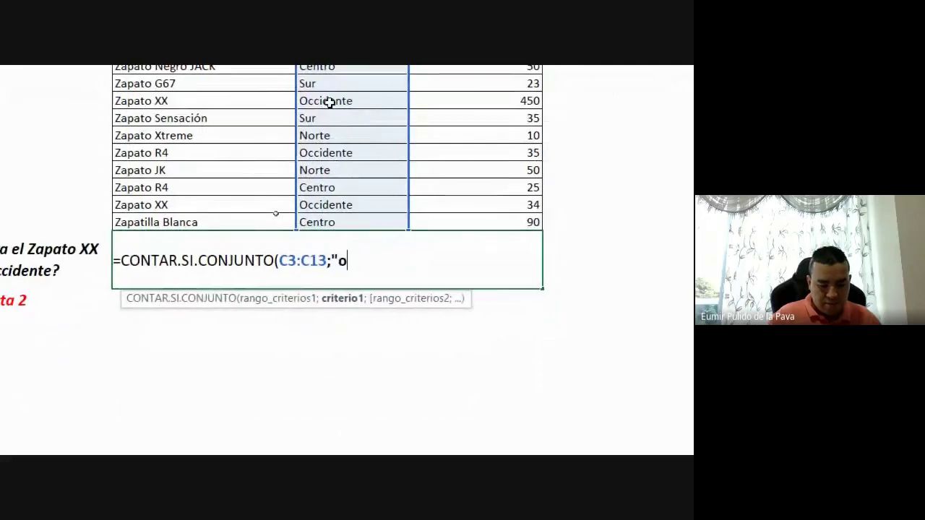
text(cciden)
text(te)
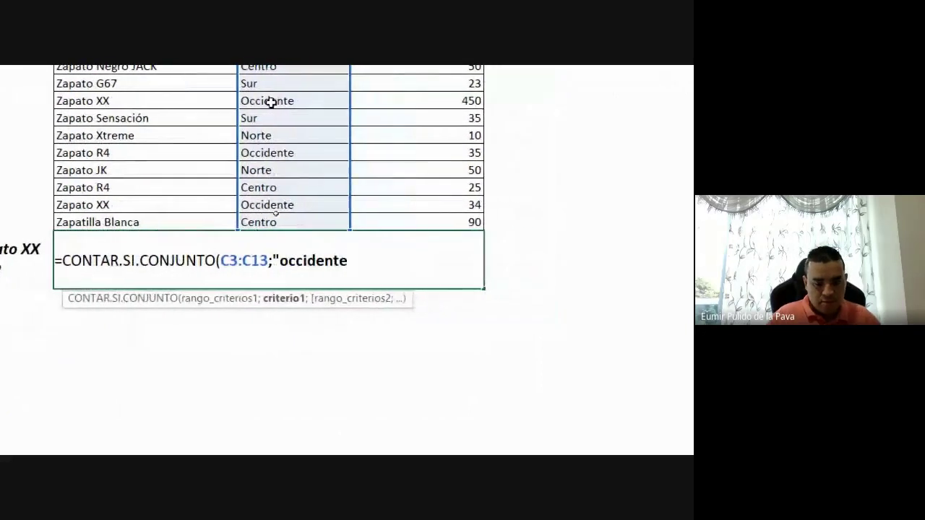
text(")
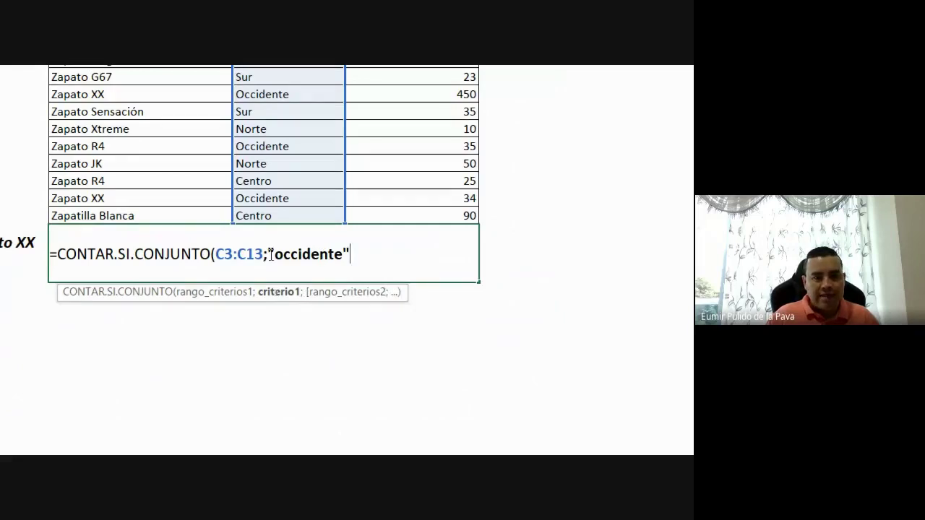
- Add product range B3:B13 with criterion "zapato xx" and confirm, returning 2
drag(216, 254, 264, 255)
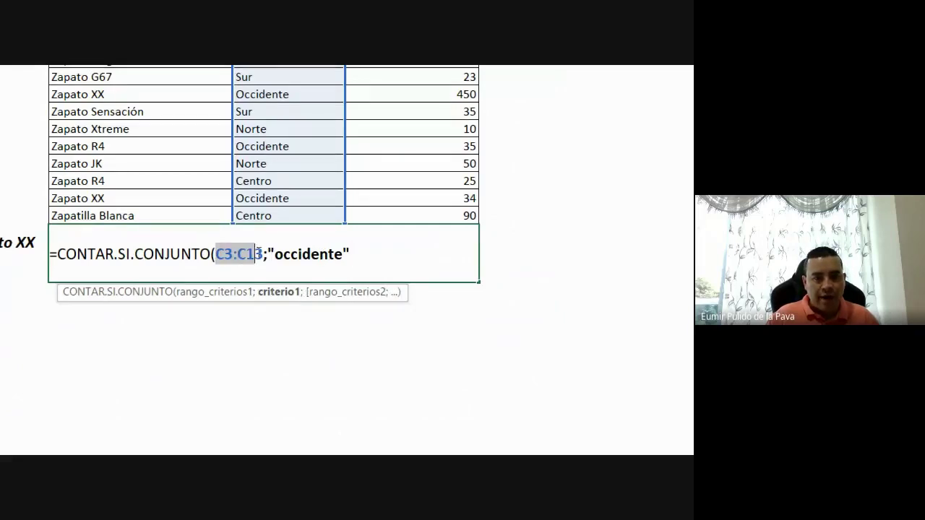
click(373, 255)
text(;)
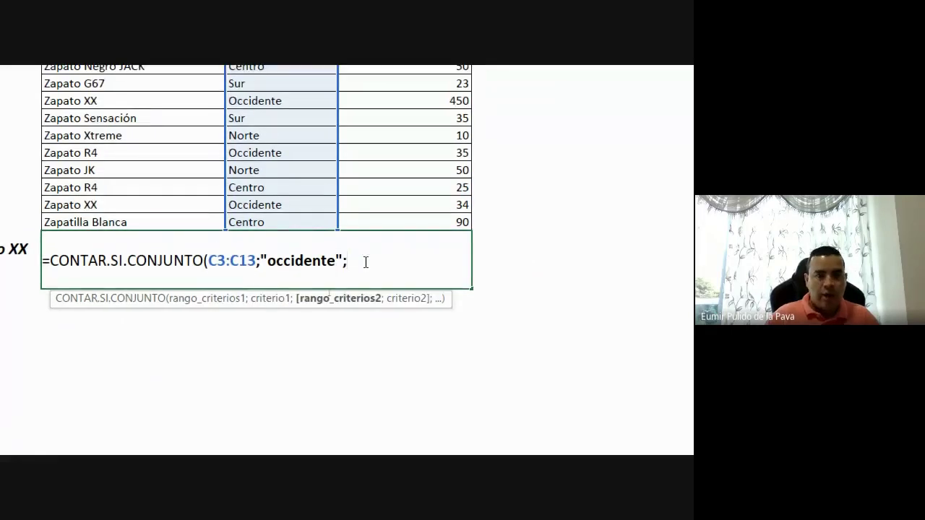
click(134, 154)
drag(143, 171, 138, 323)
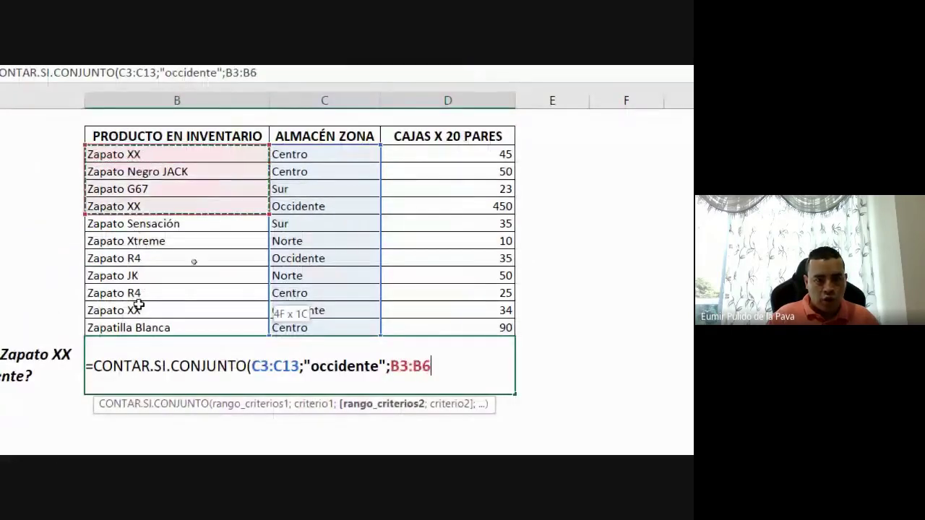
text(;)
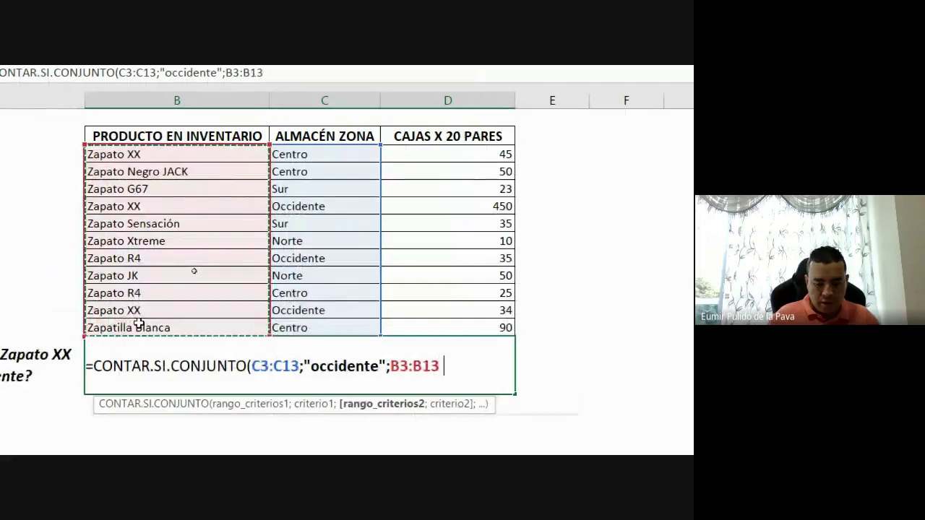
text("za)
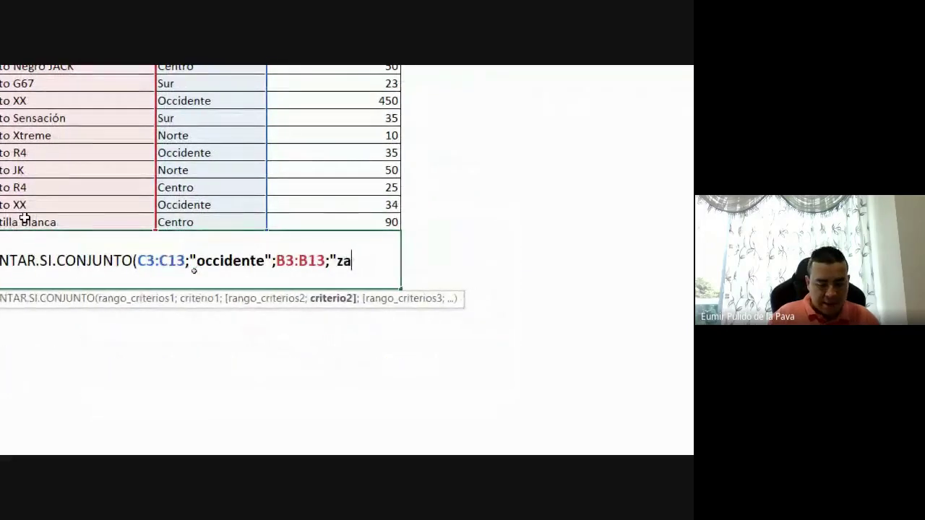
text(pato x)
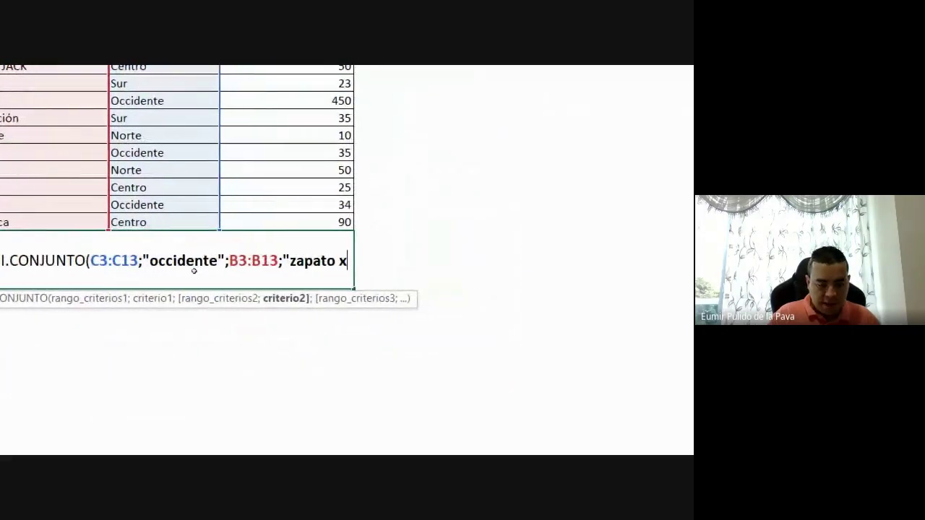
text(x)
text("))
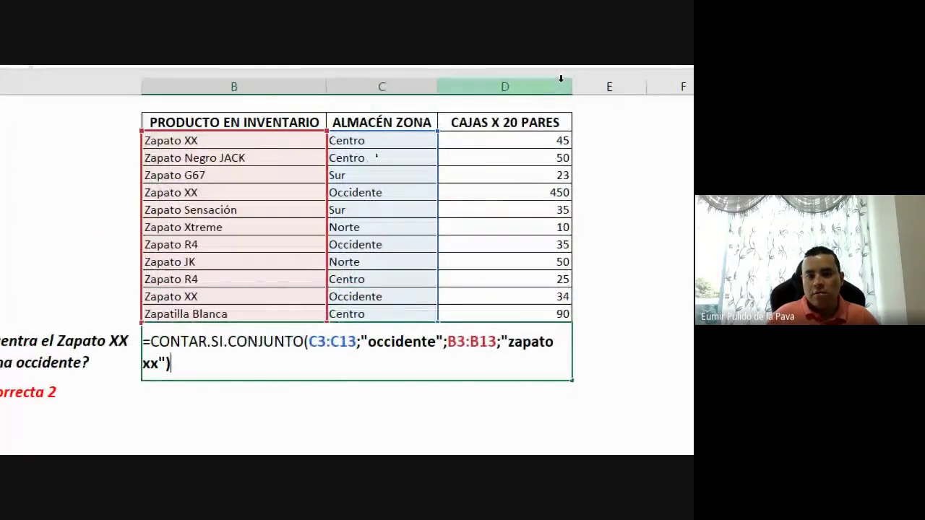
key(Return)
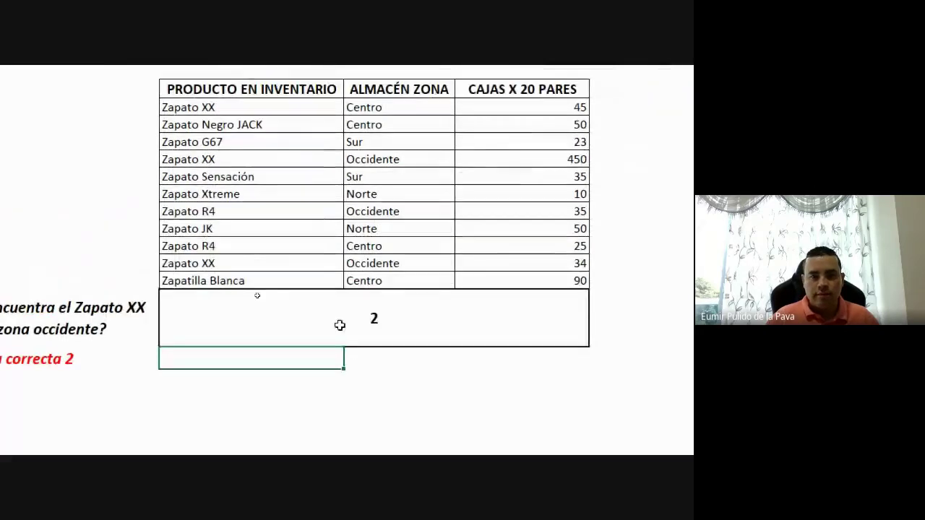
- Show the formula's C3:C13/"occidente" and B3:B13/"zapato xx" pairs in edit mode
double_click(356, 326)
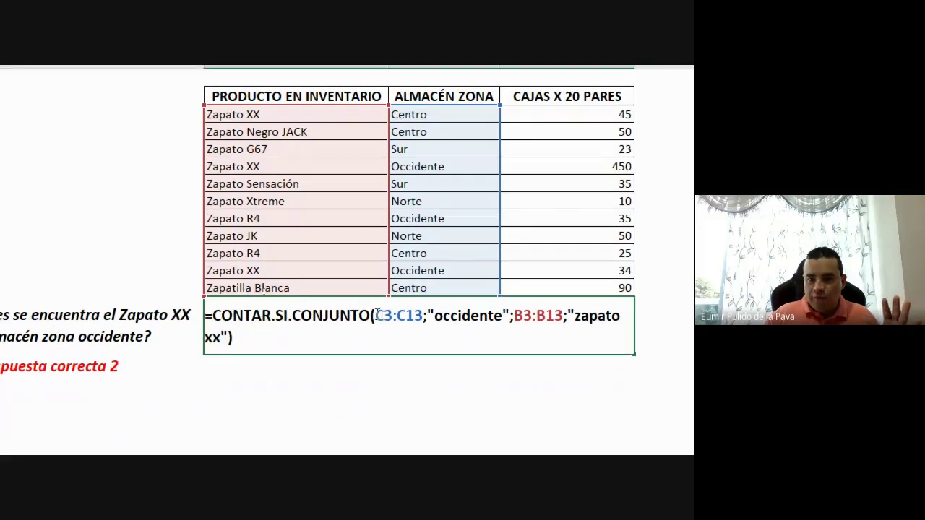
- Delete the arguments after CONTAR.SI.CONJUNTO( and begin reselecting the first range on the sheet
drag(375, 316, 403, 335)
key(BackSpace)
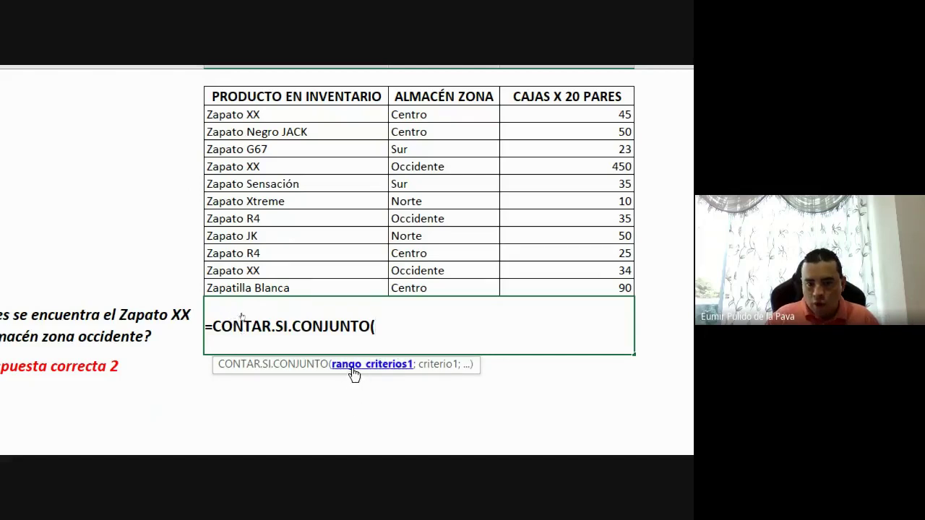
drag(426, 120, 419, 287)
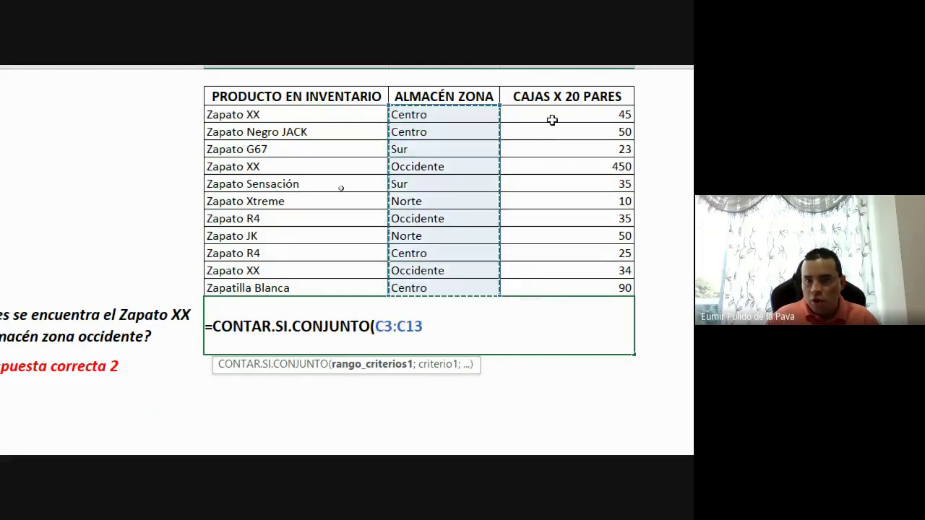
mouse_move(554, 115)
mouse_down()
mouse_move(538, 278)
mouse_move(104, 440)
mouse_up()
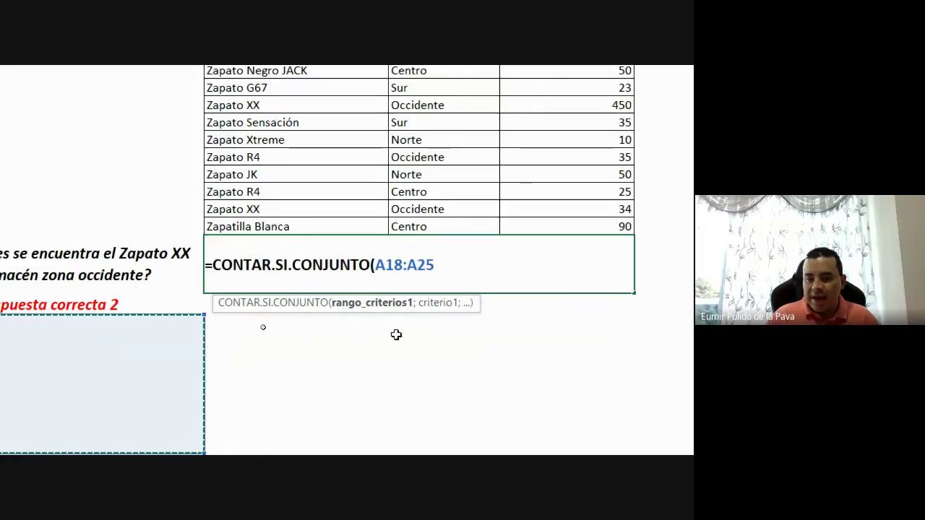
scroll(422, 83, up, 1)
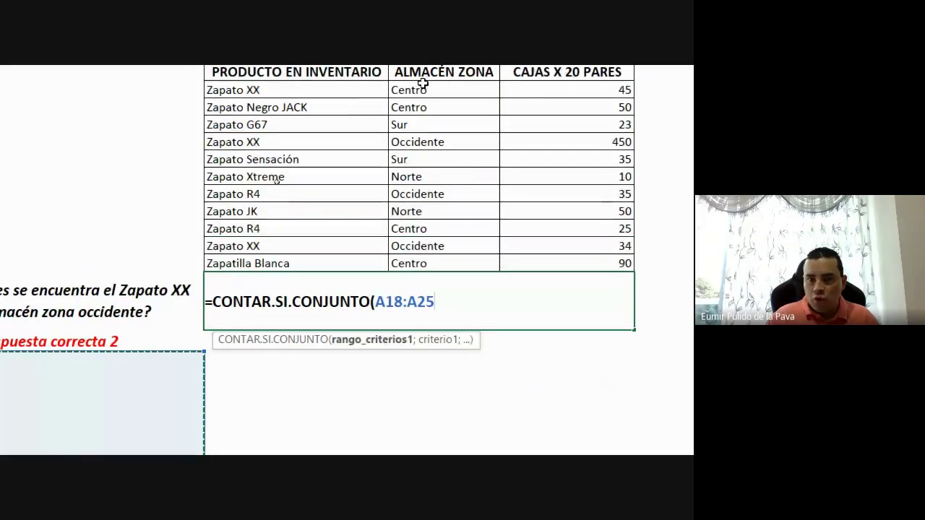
scroll(423, 83, up, 1)
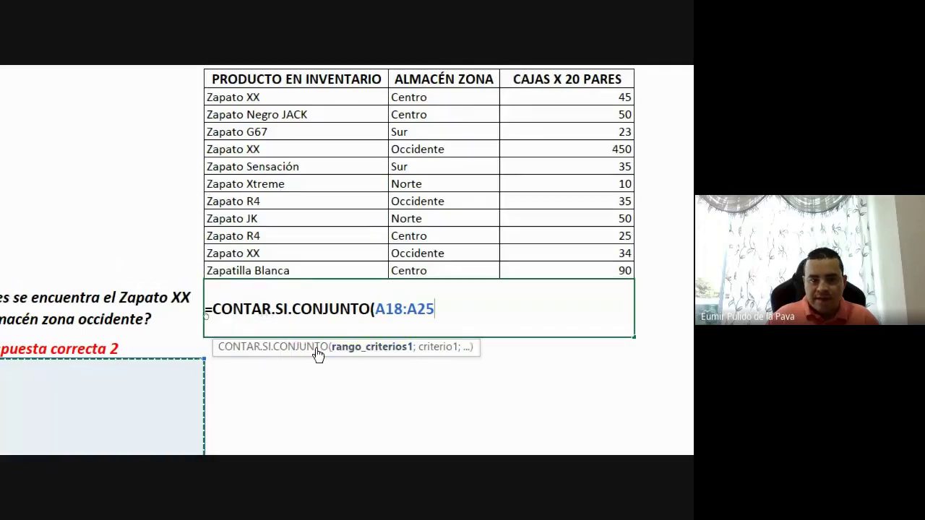
scroll(318, 354, left, 1)
scroll(296, 330, left, 1)
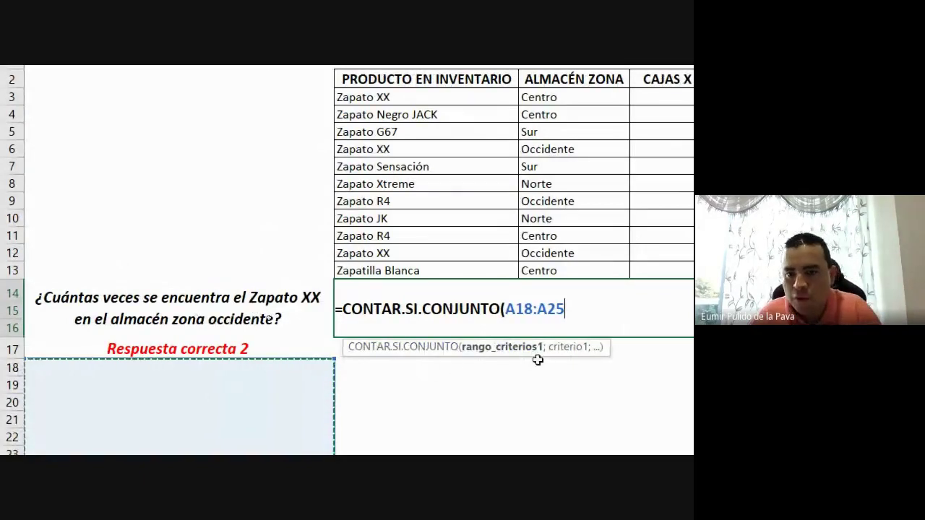
- Enter the first criteria pair B3:B13;"zapato xx"; into the CONTAR.SI.CONJUNTO formula
click(399, 99)
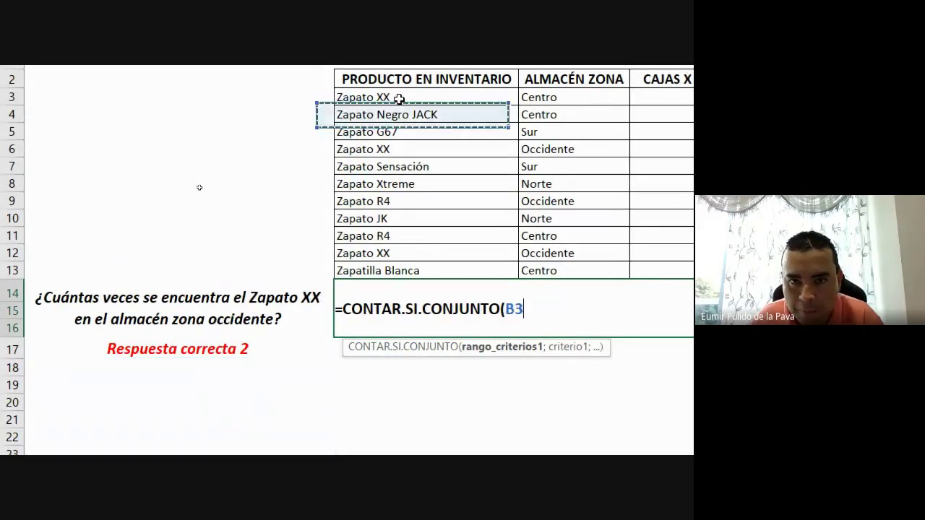
drag(399, 99, 397, 273)
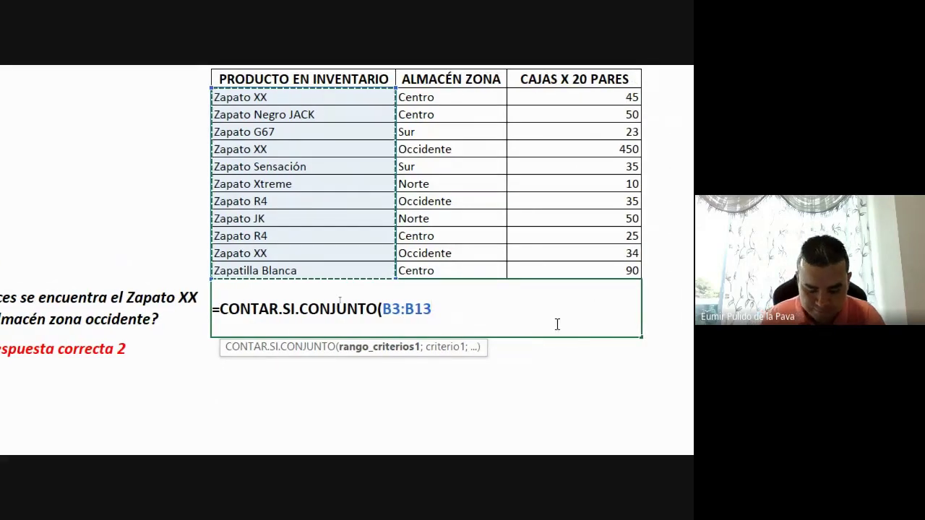
text(;)
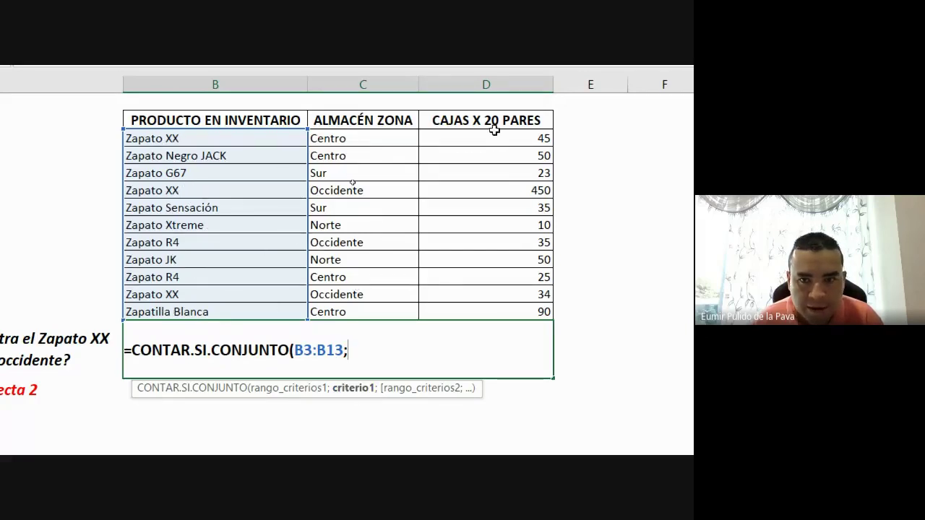
scroll(647, 193, right, 3)
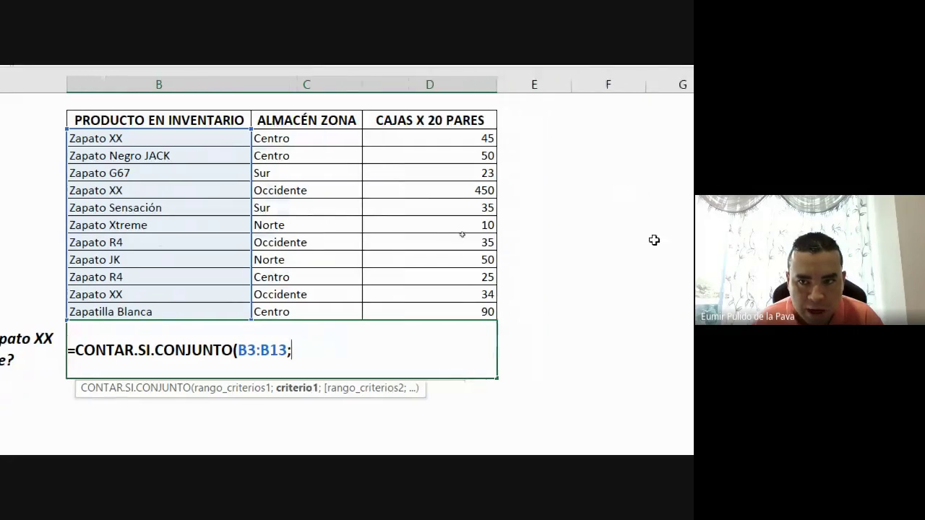
scroll(111, 205, left, 5)
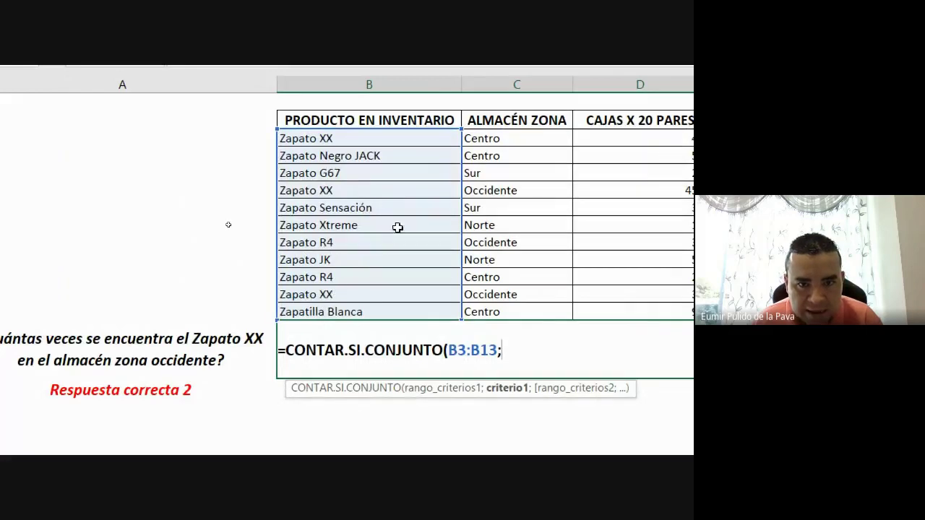
scroll(156, 361, left, 1)
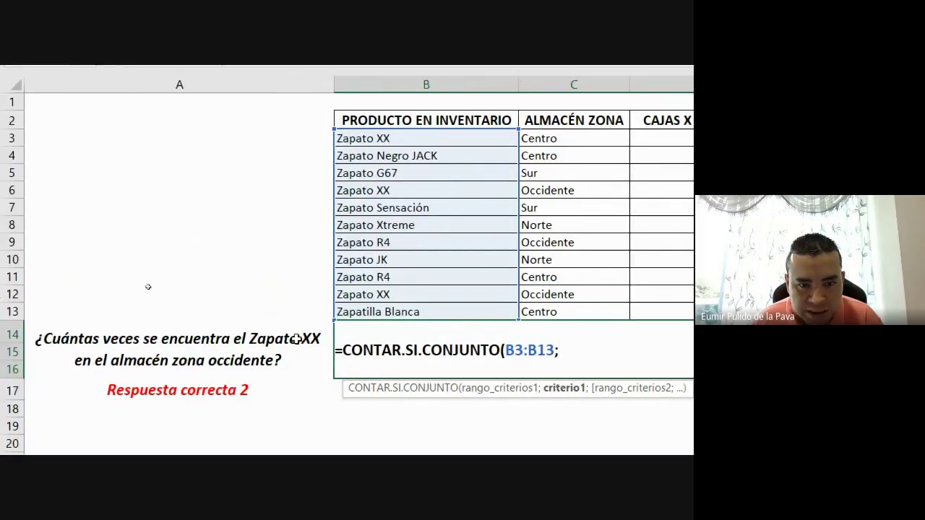
scroll(644, 345, right, 2)
scroll(634, 347, right, 1)
scroll(553, 258, down, 2)
text(")
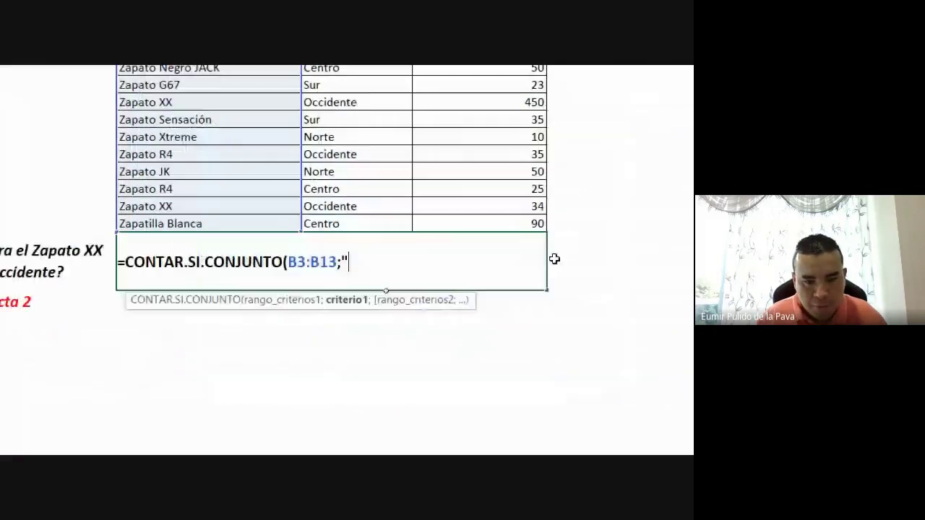
text(zapat)
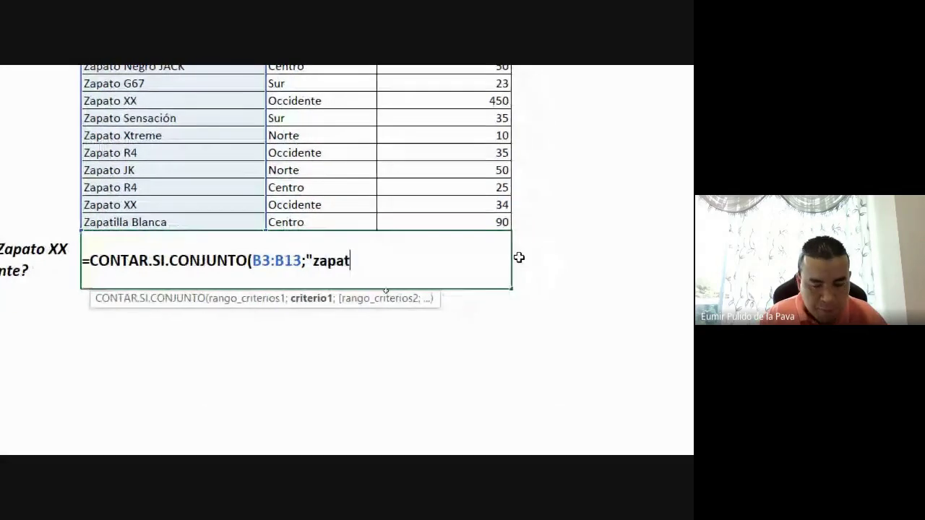
text(o xx)
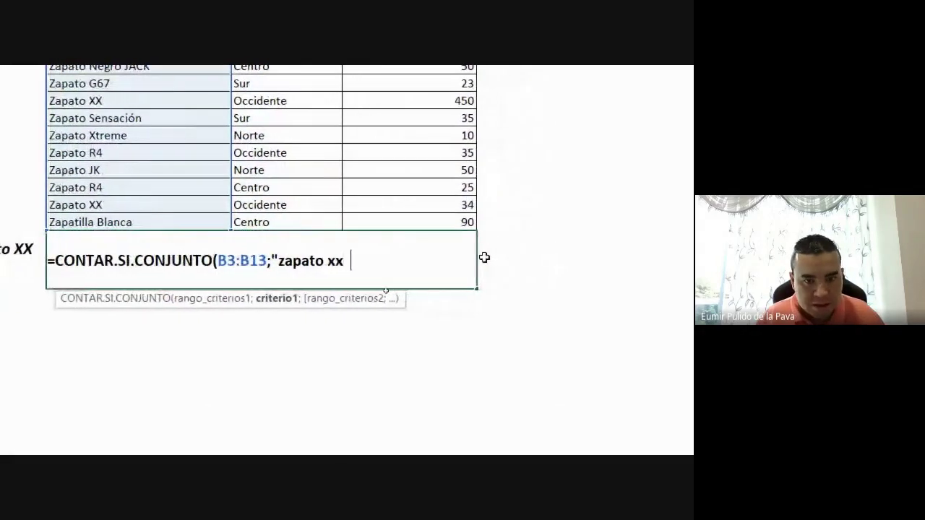
text(")
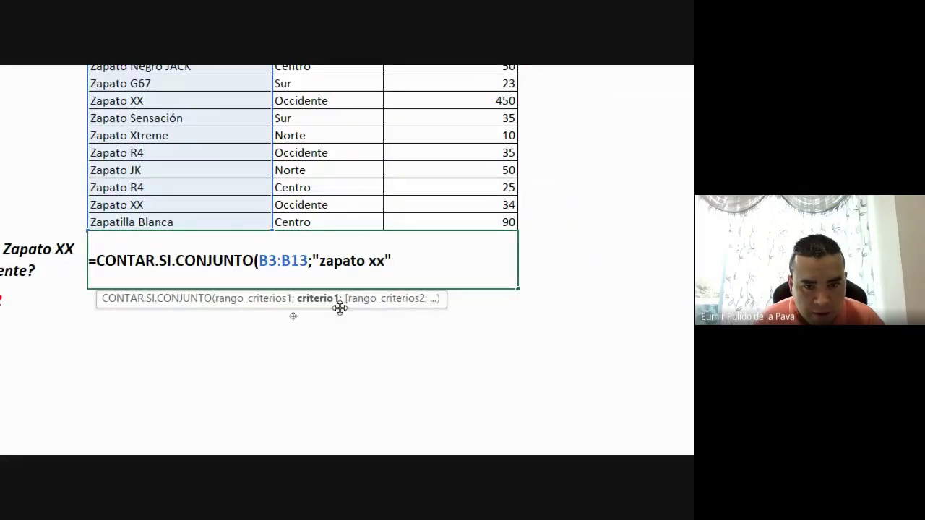
text(;)
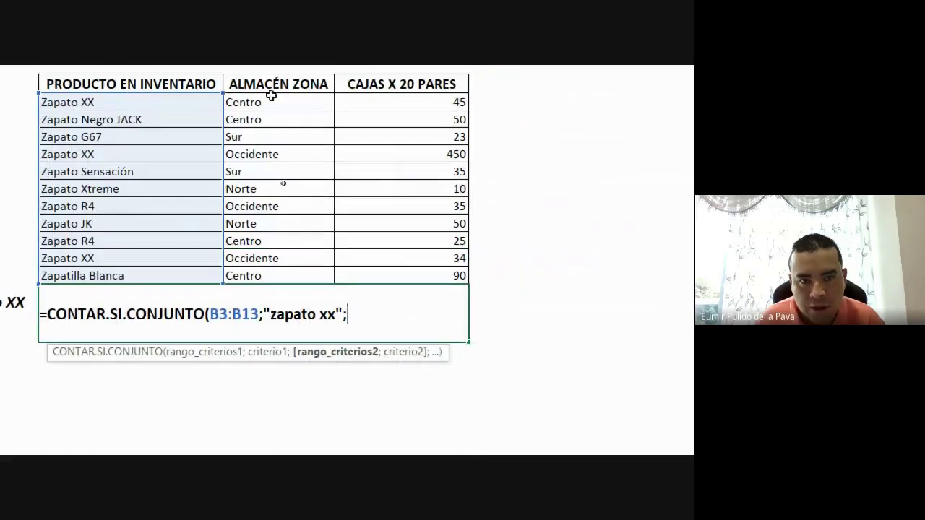
- Finish the formula with C3:C13;"occidente") and commit it, returning 2
drag(271, 102, 279, 274)
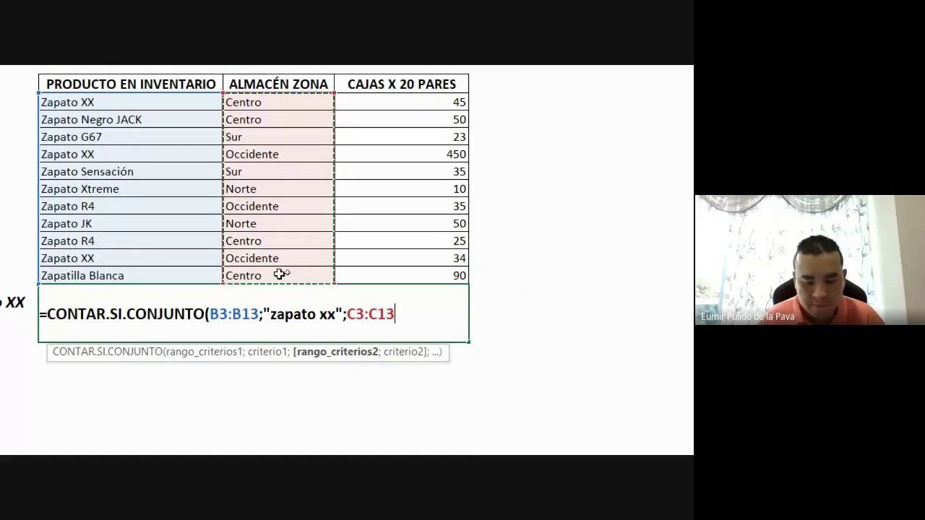
text(;)
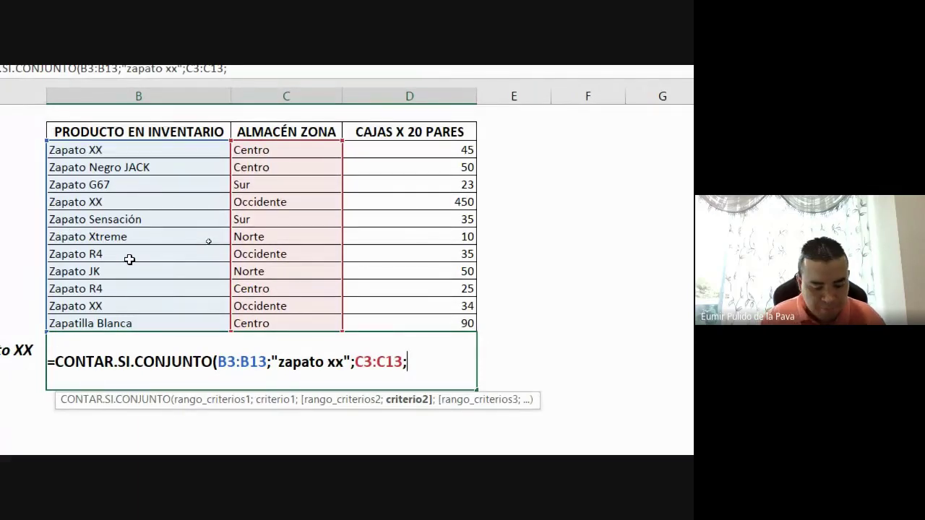
text(")
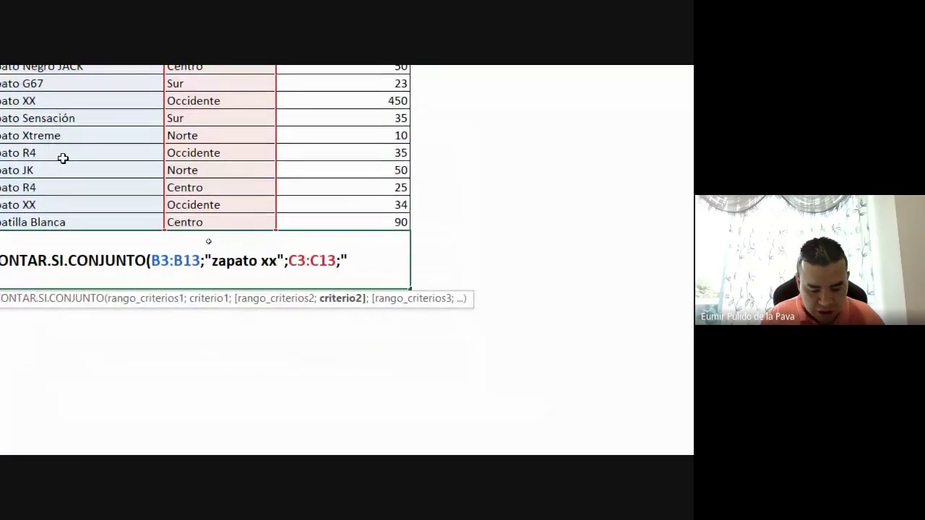
text(occidente")
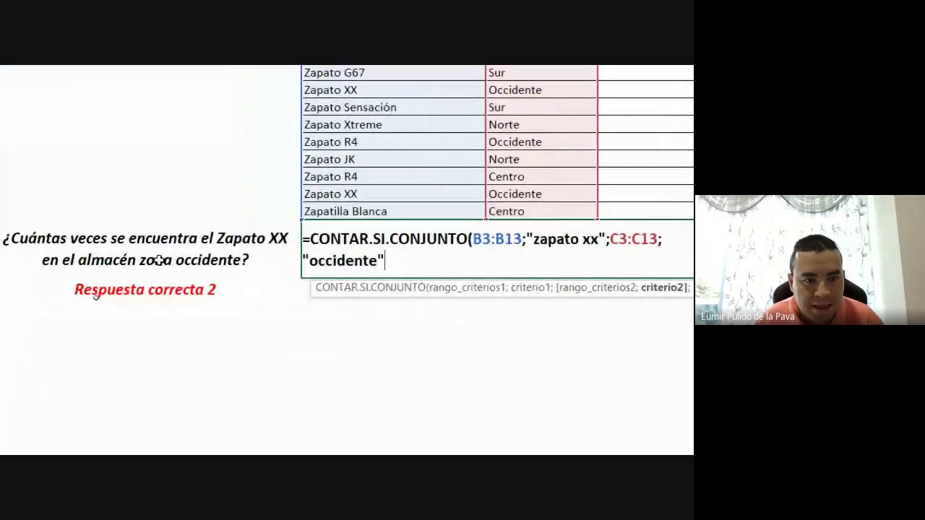
text())
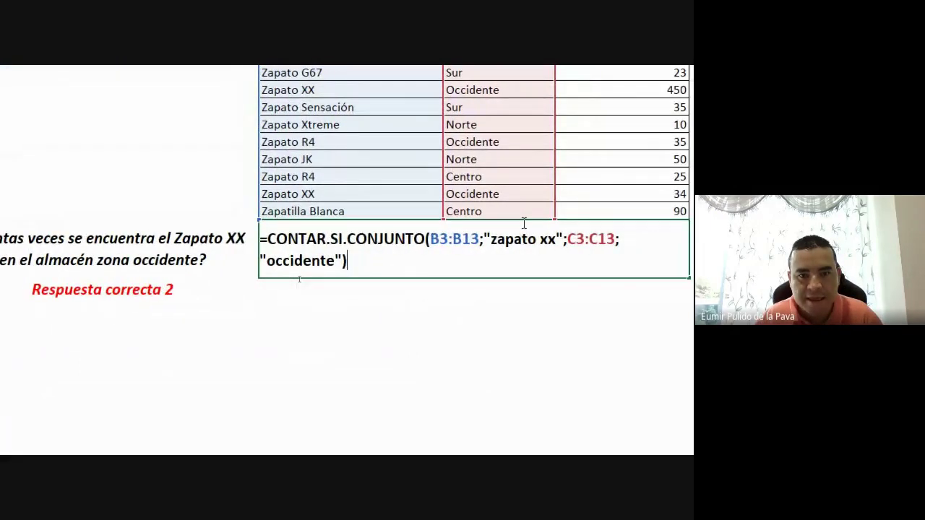
key(Return)
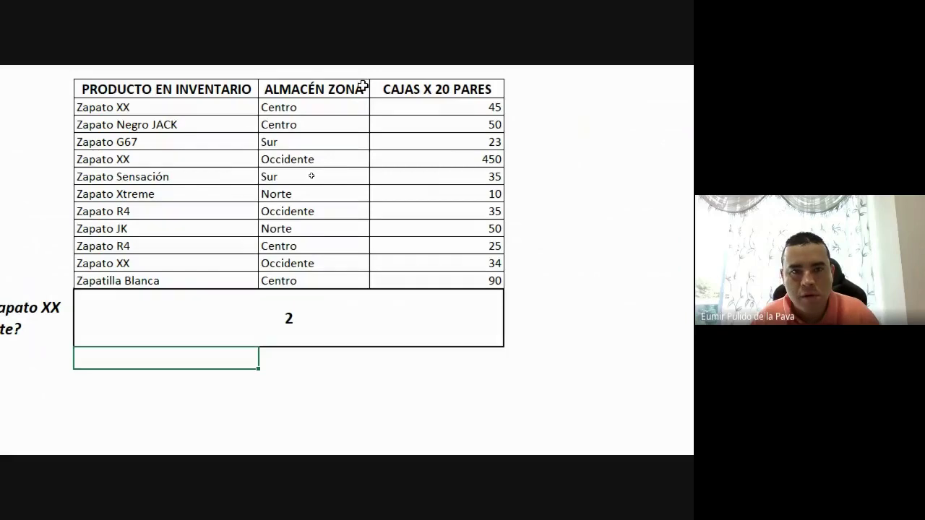
click(477, 439)
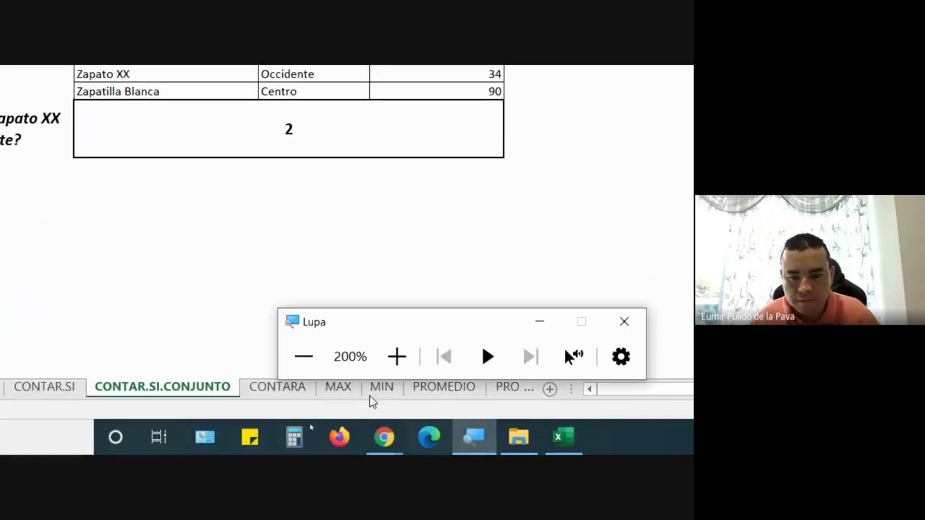
click(302, 365)
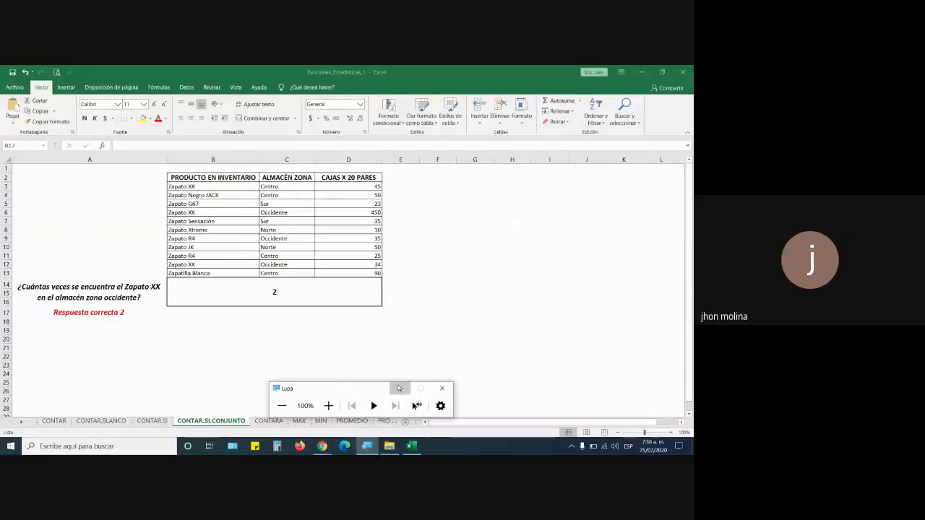
mouse_move(321, 446)
click(269, 401)
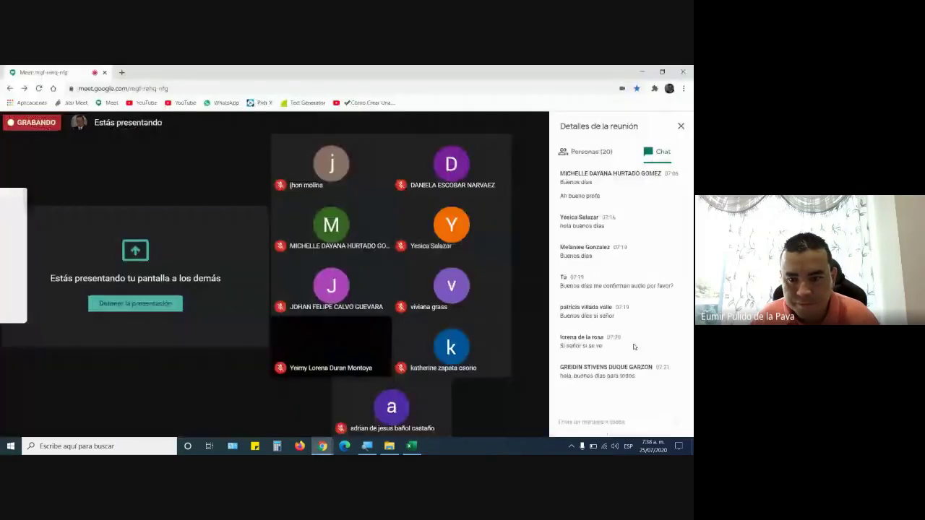
click(411, 445)
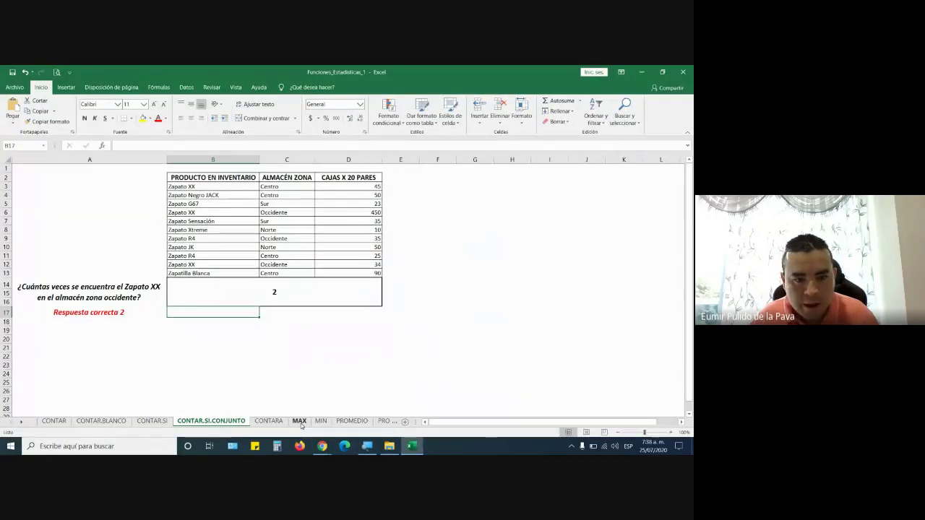
- On the MAX sheet, start typing =max in the answer cell under the inventory table
click(299, 422)
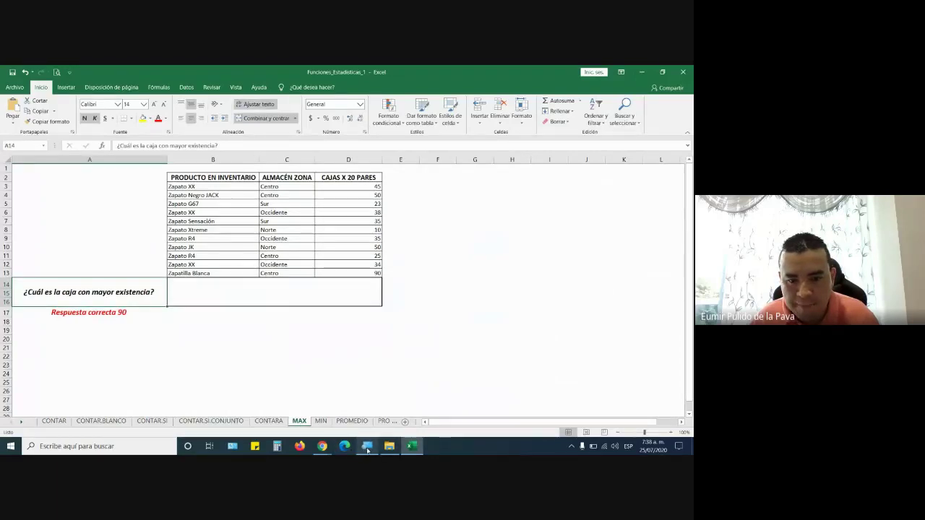
key(super+plus)
click(328, 406)
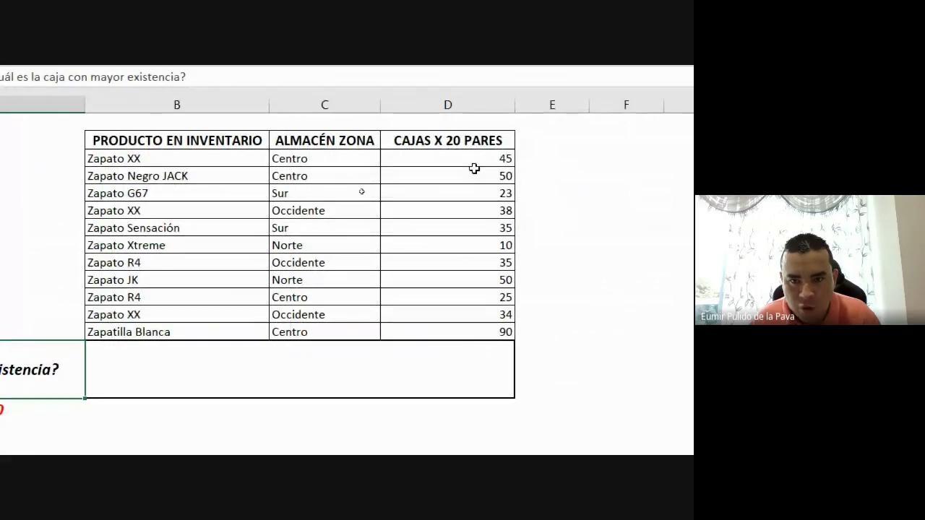
click(295, 381)
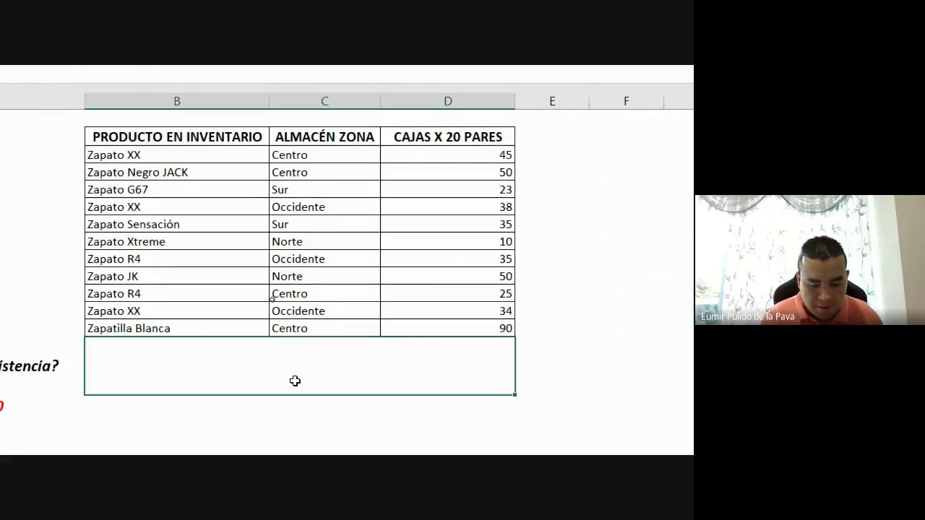
text(=max)
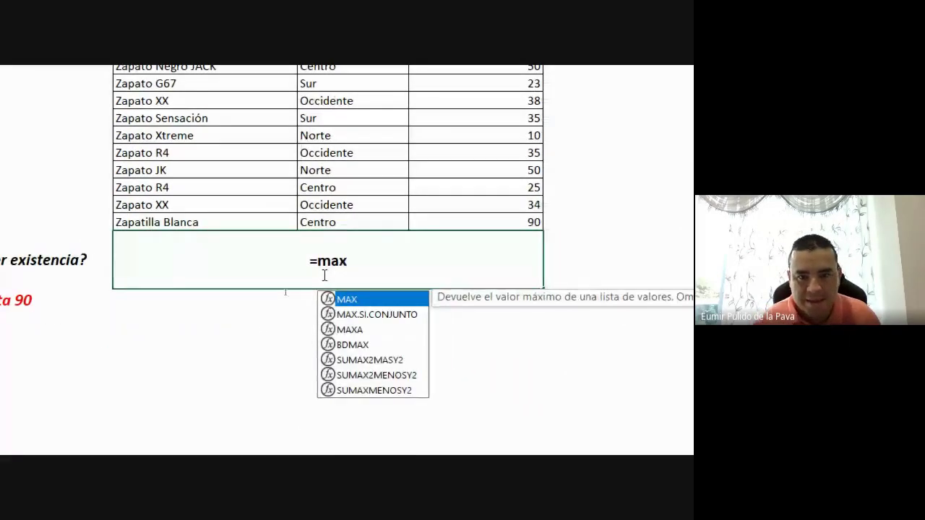
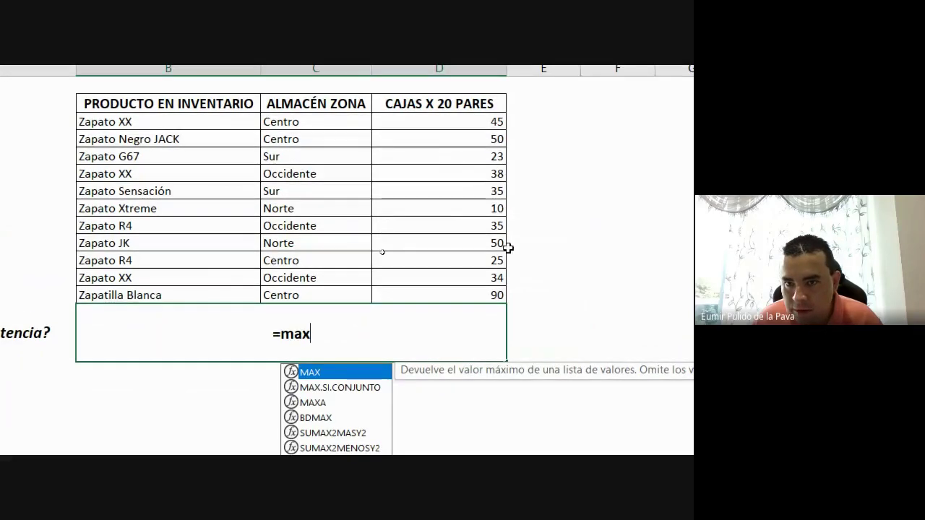
- Complete the formula =MAX(D3:D13) over the box counts in the answer box
key(Tab)
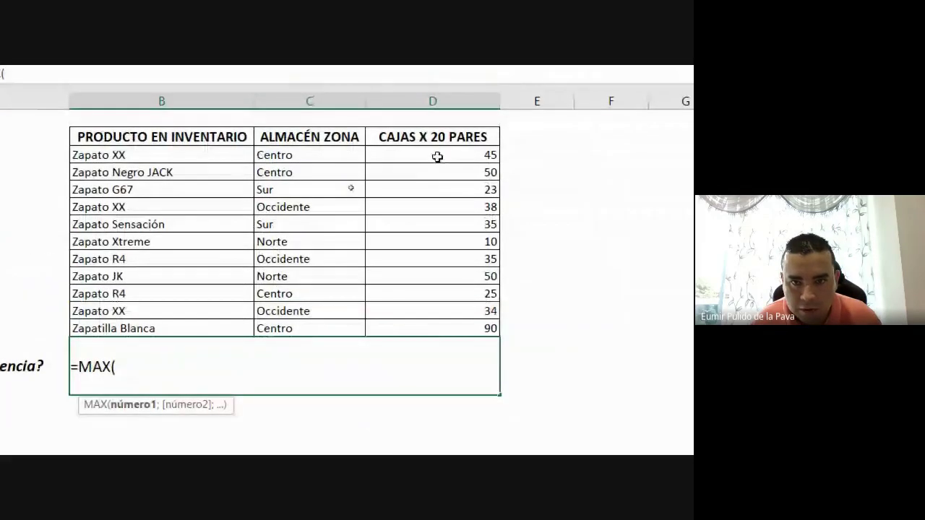
drag(439, 152, 424, 328)
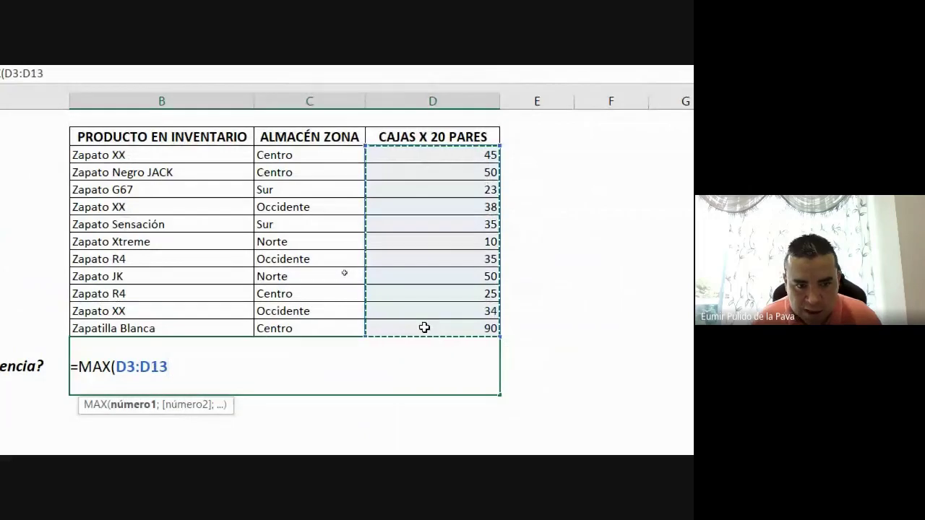
text())
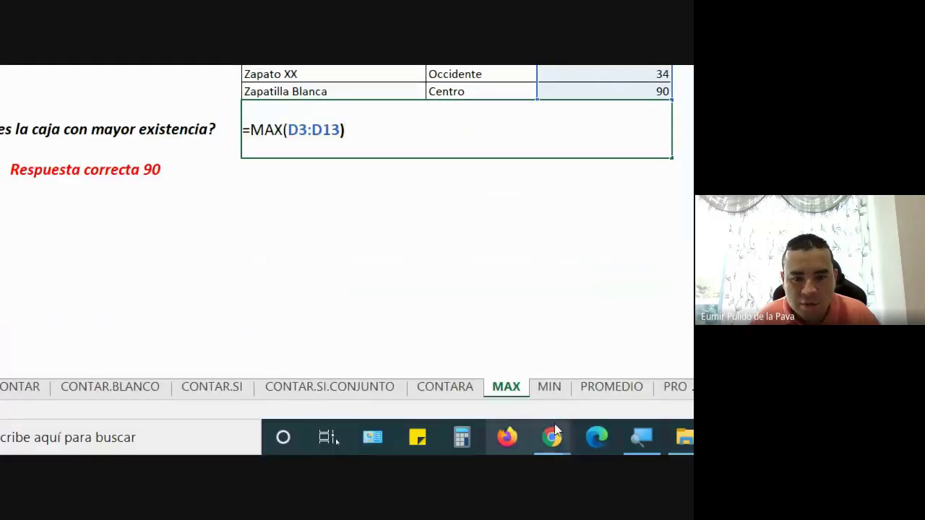
- Admit the waiting participant in the Meet call, then return to the spreadsheet
click(532, 432)
click(405, 358)
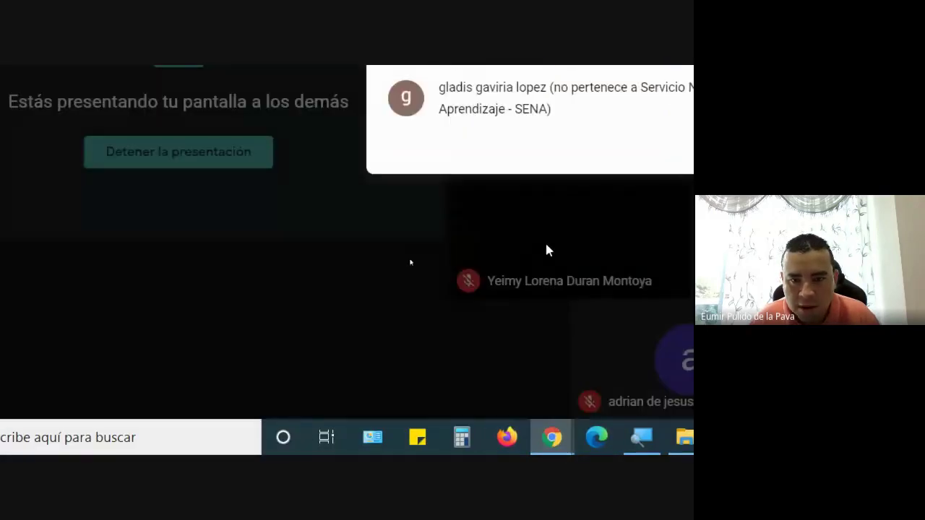
click(642, 210)
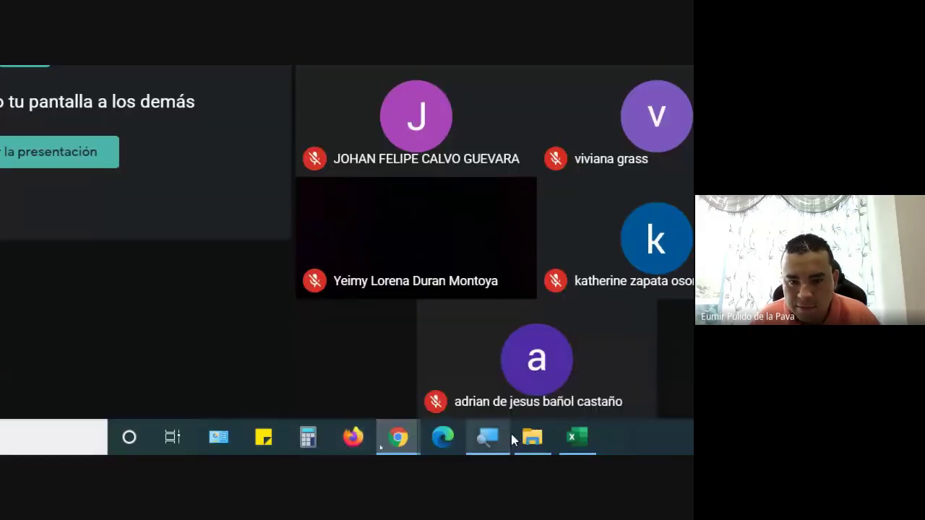
click(589, 443)
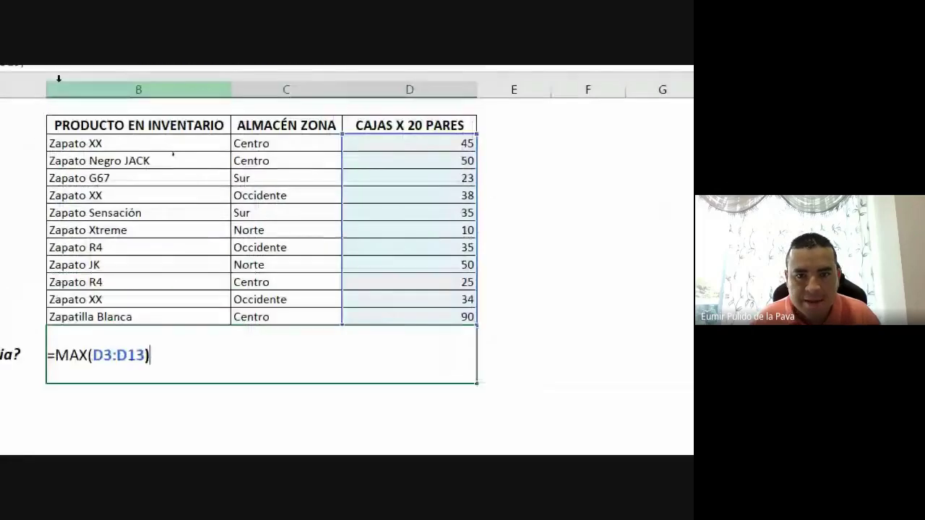
- Confirm the MAX result of 90, then change the box counts to 230 and 500
key(Return)
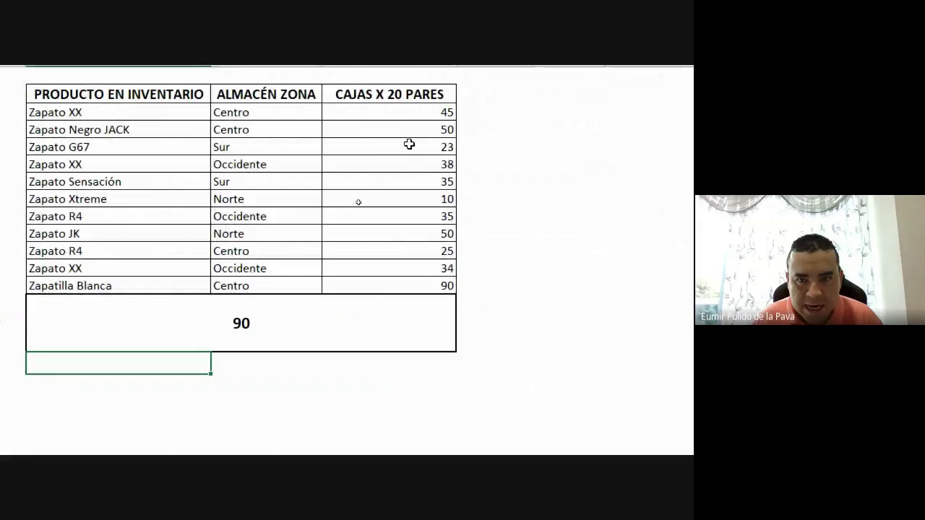
double_click(409, 145)
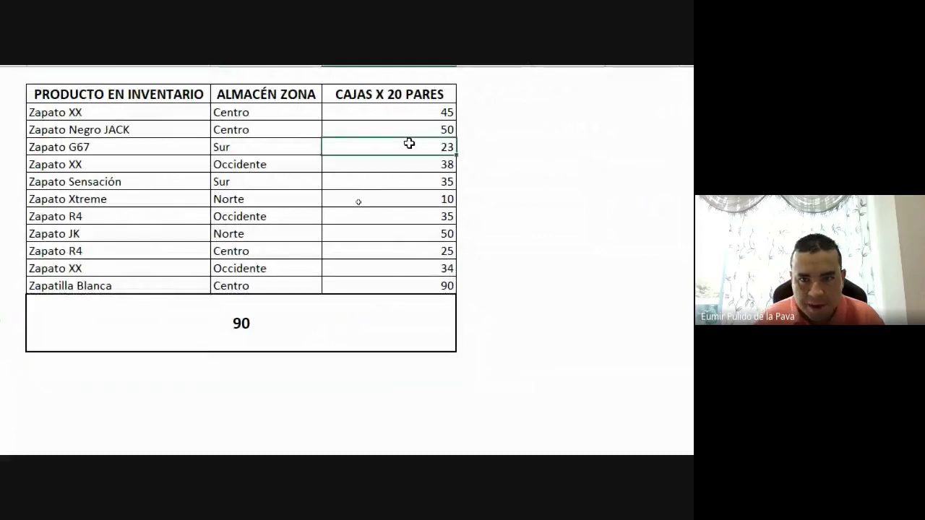
text(0)
key(Return)
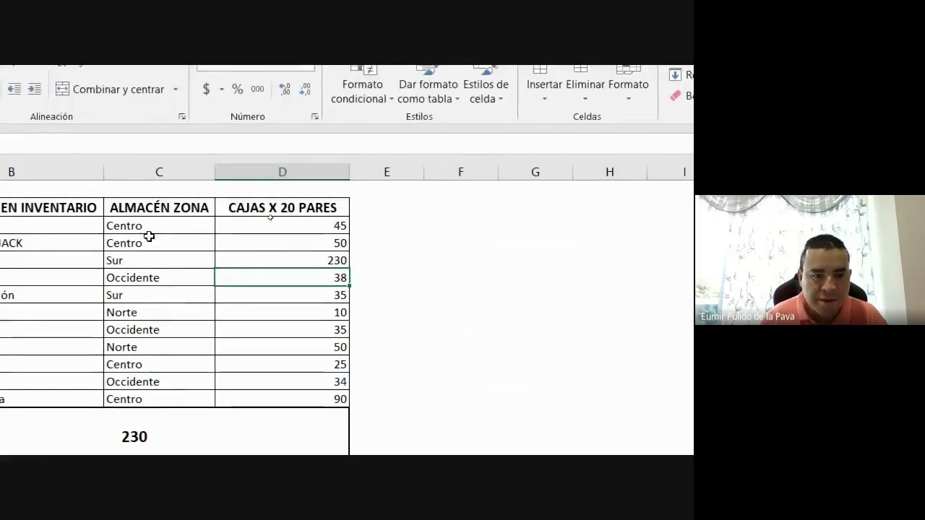
click(217, 323)
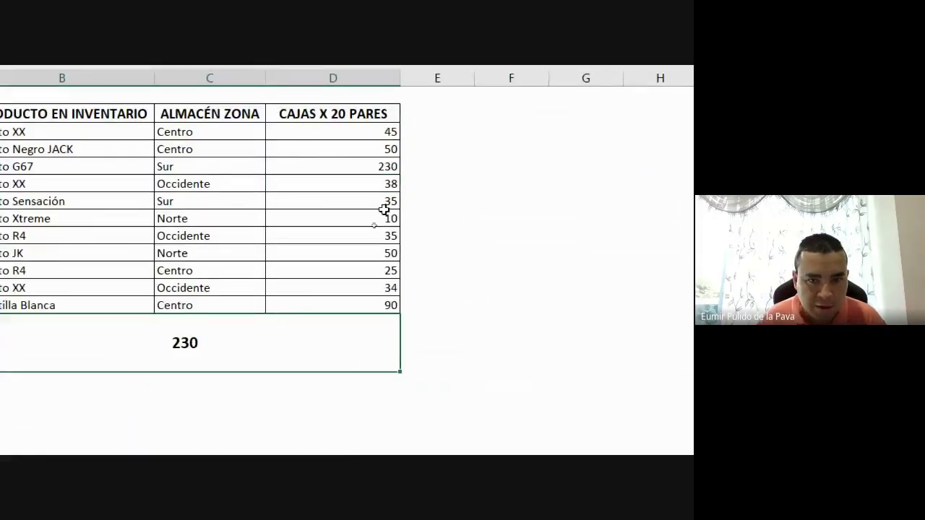
click(355, 242)
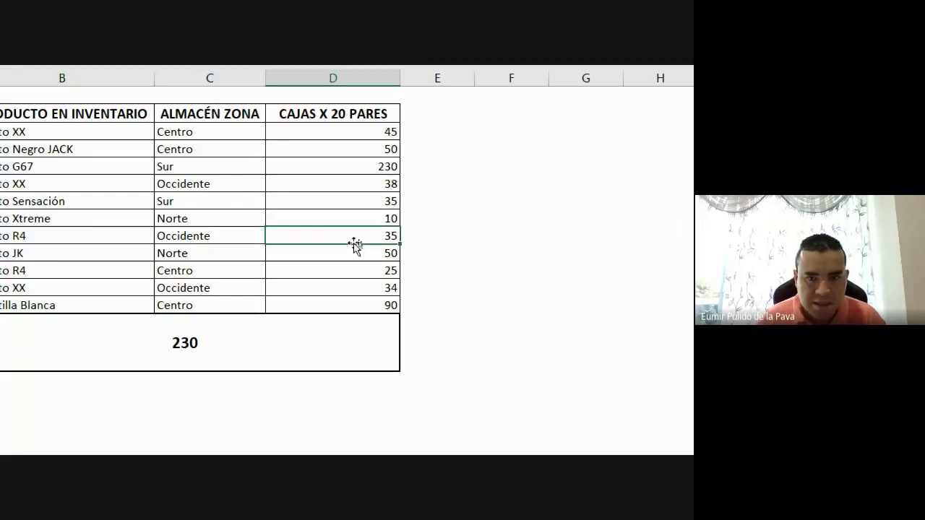
text(500)
key(Return)
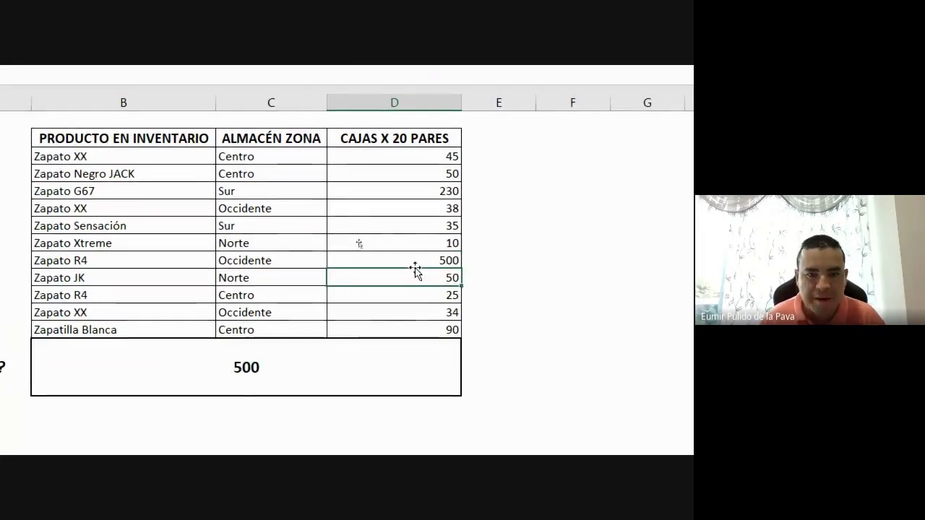
- Delete the D3:D13 range and closing parenthesis from the MAX formula
click(327, 369)
double_click(327, 370)
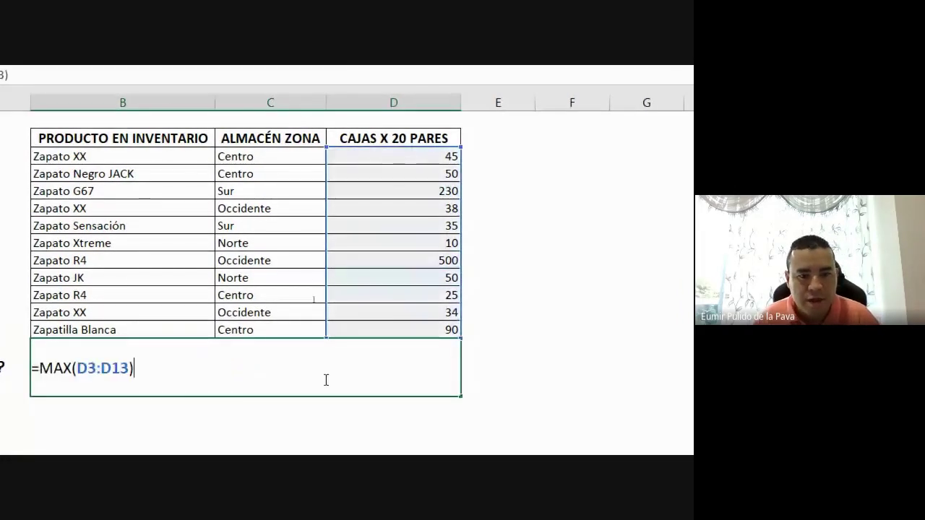
click(65, 368)
scroll(109, 411, down, 1)
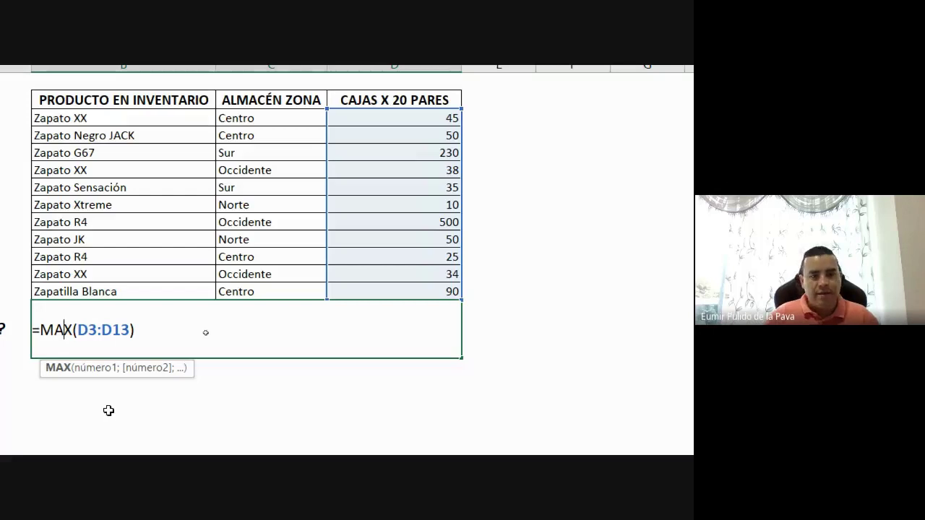
drag(77, 330, 146, 329)
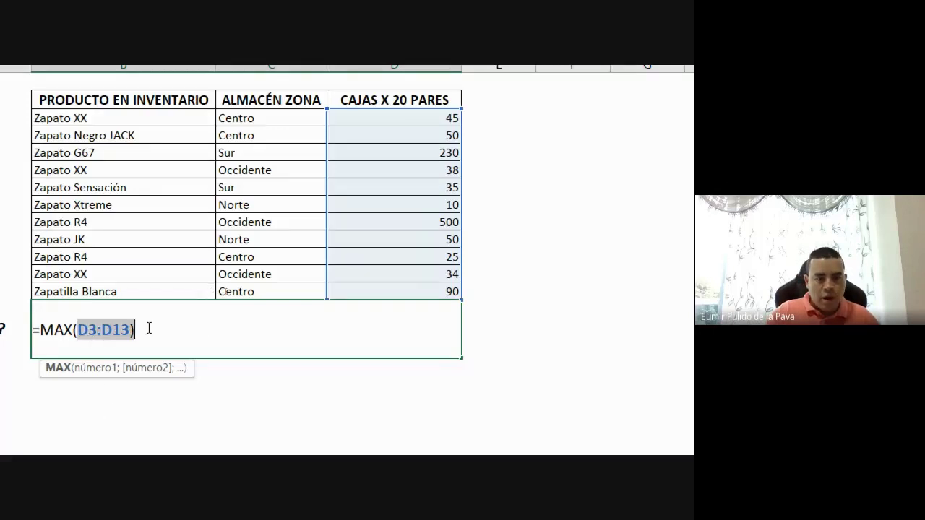
key(BackSpace)
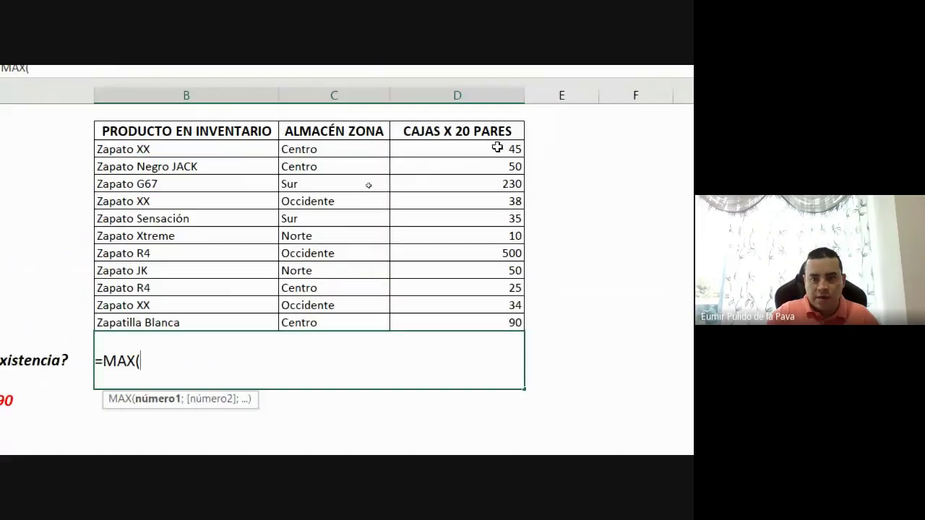
- Try adding D3, D4, D5 individually, then re-enter the MAX range D3:D13 to get 500
click(497, 148)
text(;)
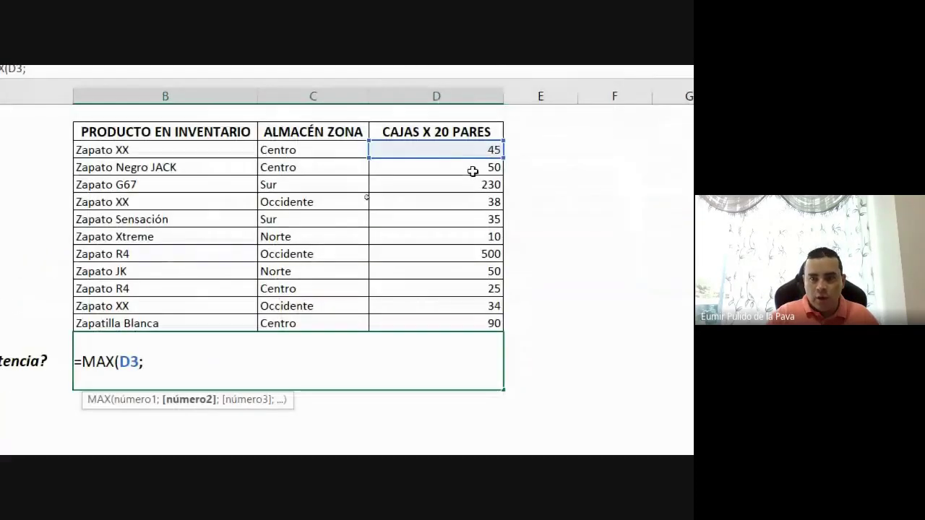
click(473, 171)
text(;)
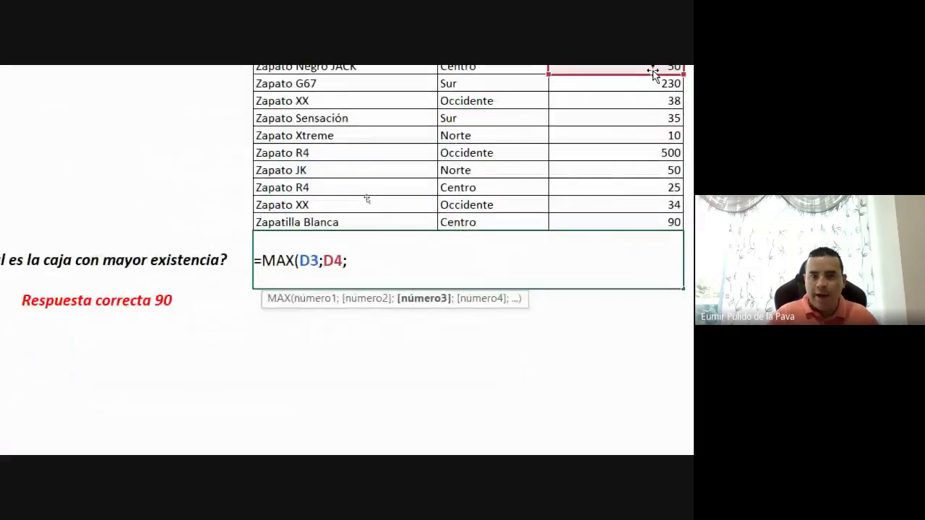
click(556, 141)
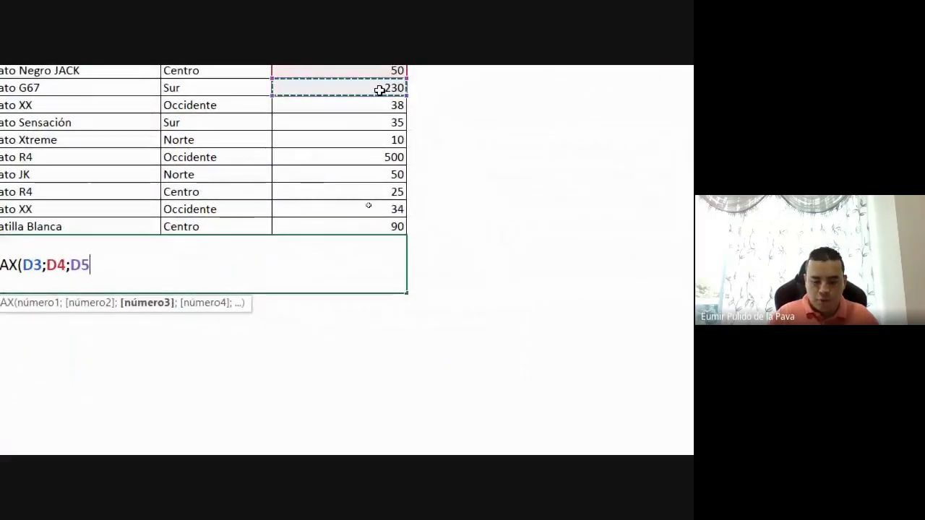
text(;)
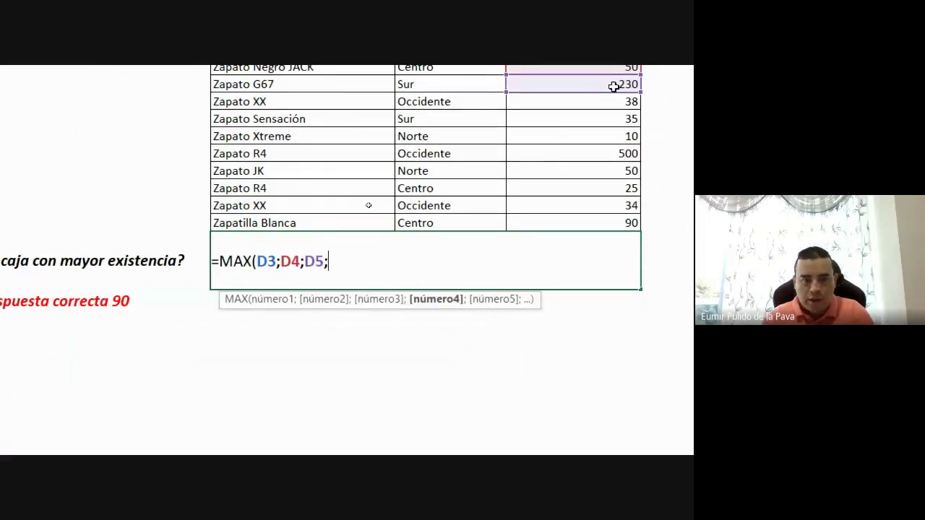
key(BackSpace)
key(BackSpace)
key(BackSpace)
key(BackSpace)
key(BackSpace)
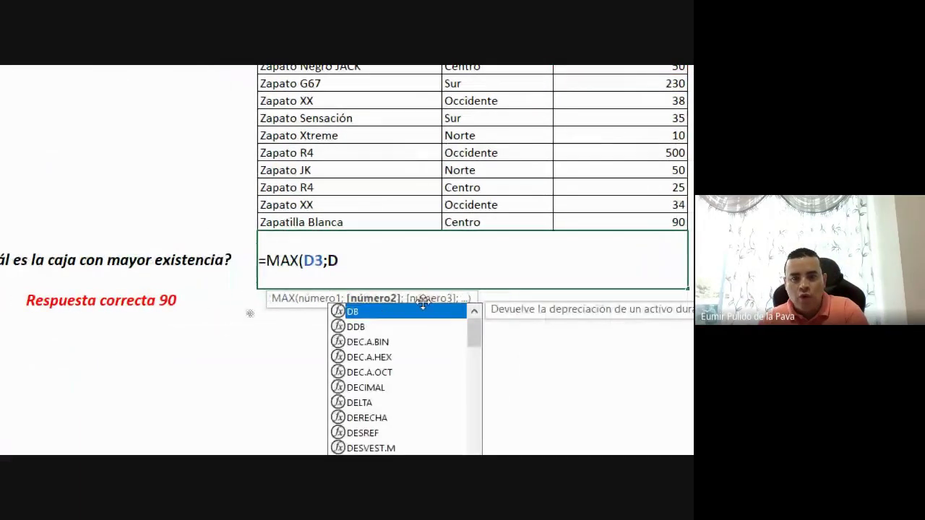
key(BackSpace)
key(BackSpace)
key(BackSpace)
key(BackSpace)
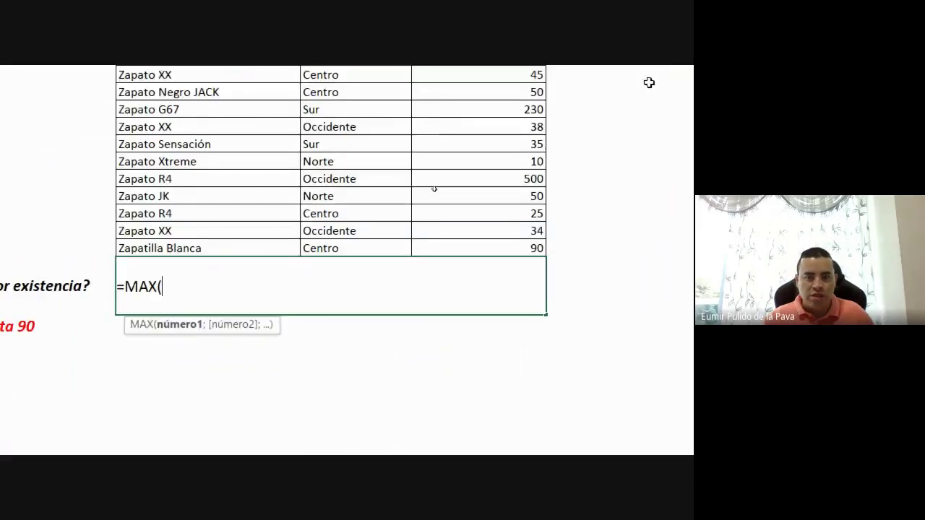
drag(486, 125, 481, 302)
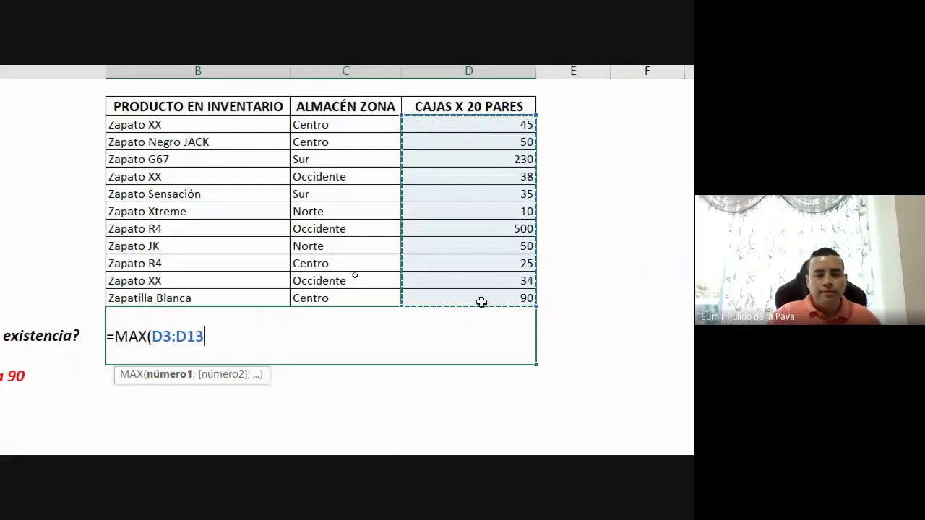
text())
key(Return)
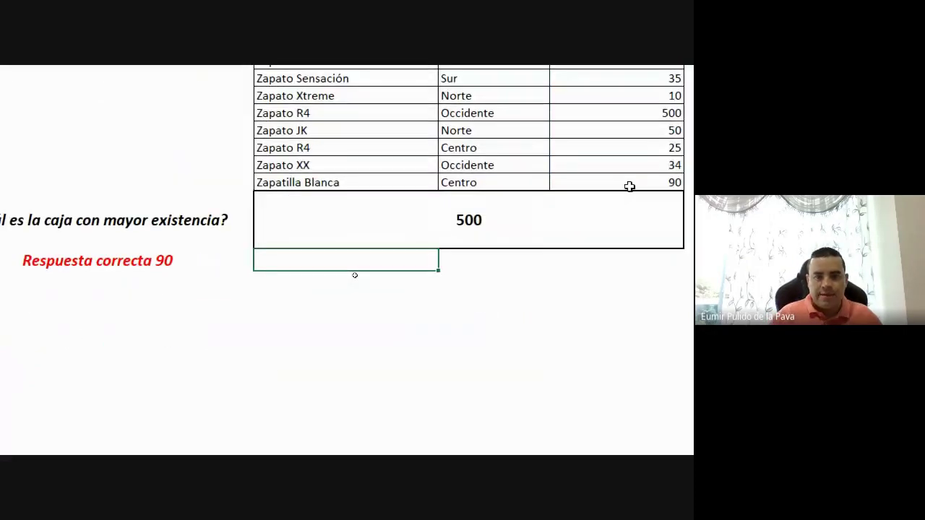
- On the MIN sheet, enter =MIN(D3:D13) in the answer box below the table
click(561, 387)
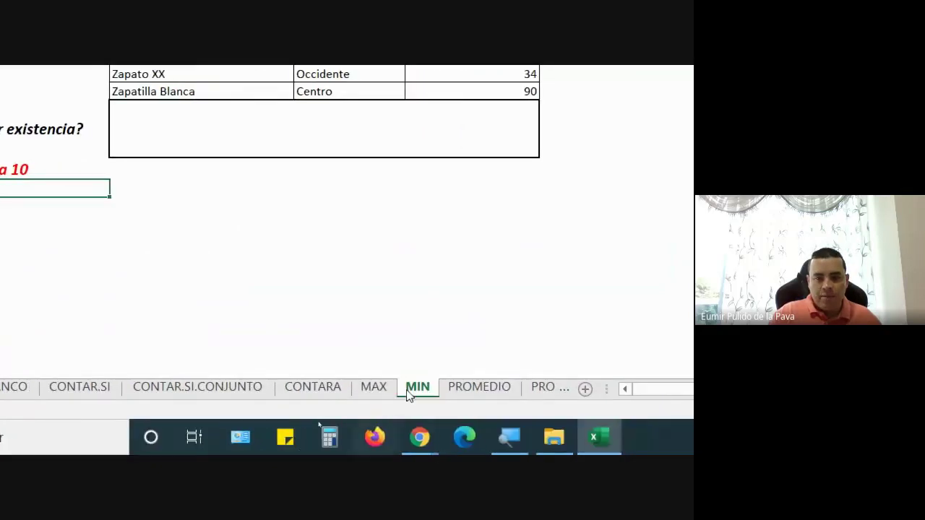
click(350, 292)
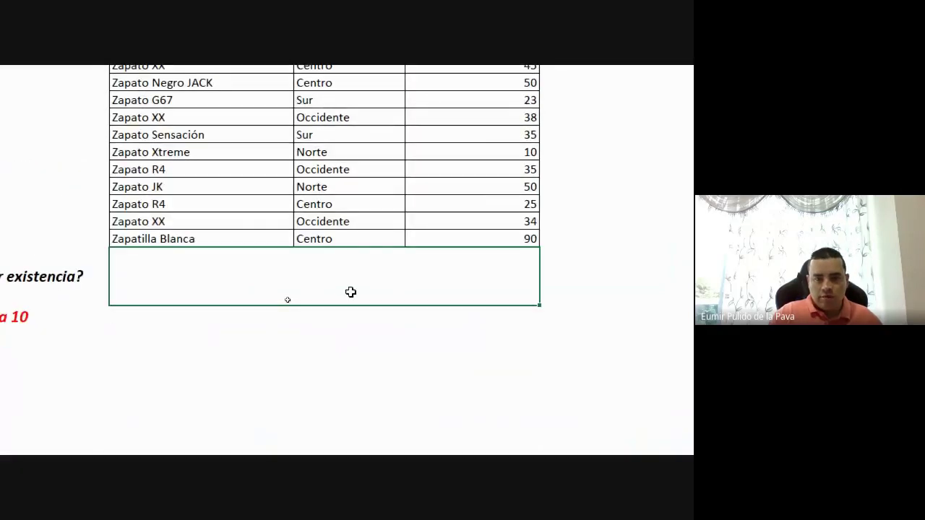
text(=min)
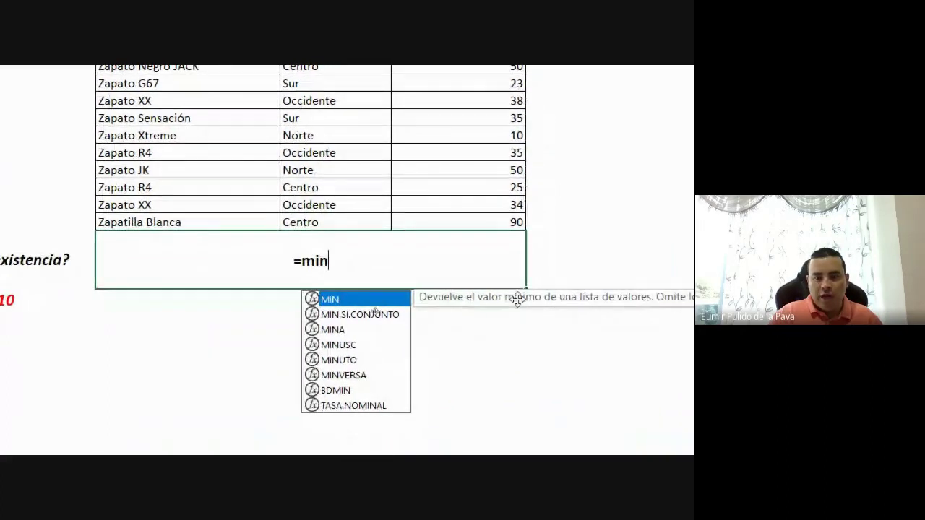
key(Tab)
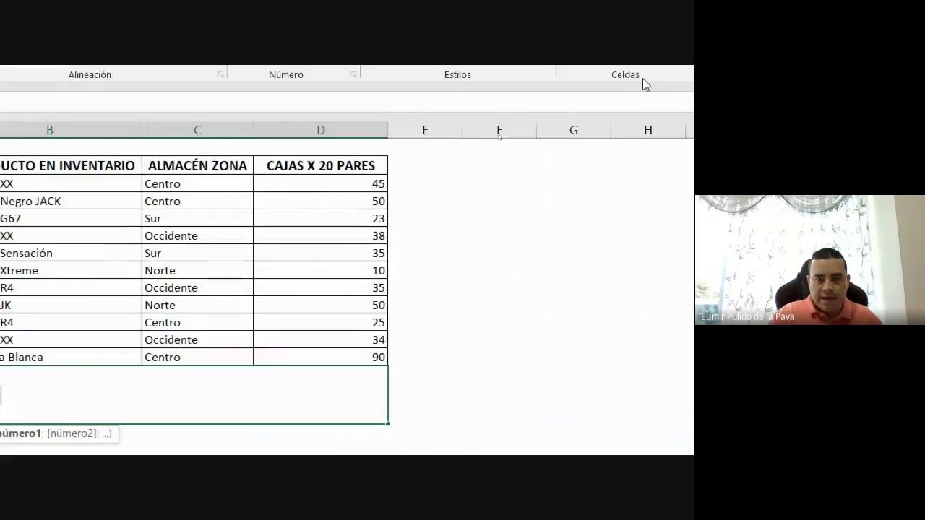
drag(313, 188, 299, 354)
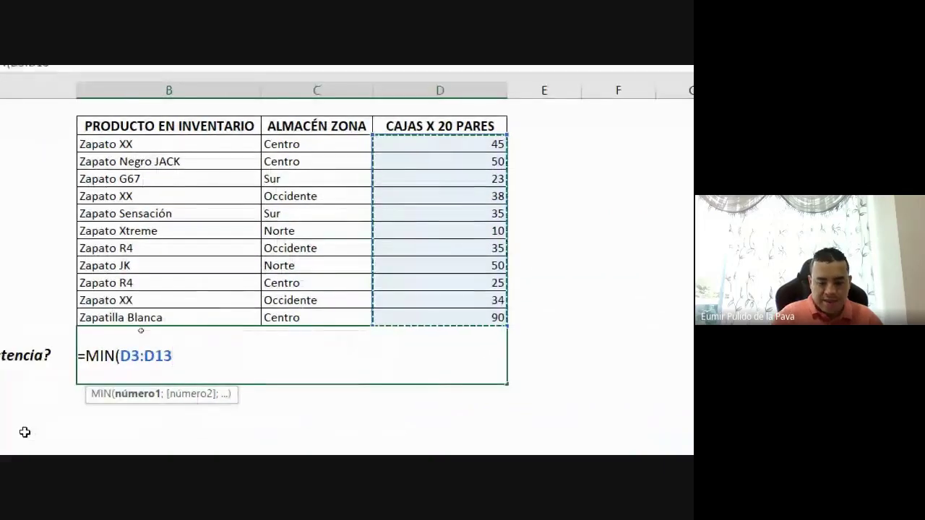
text())
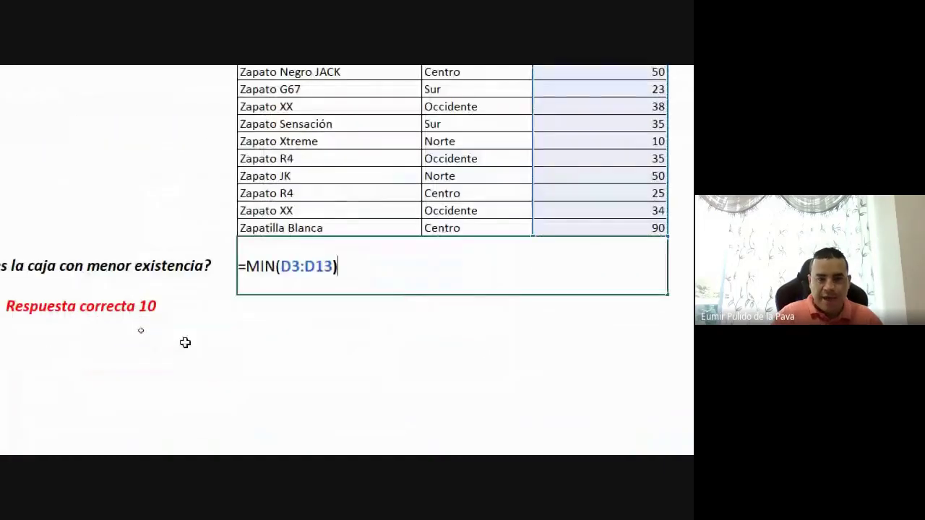
key(Return)
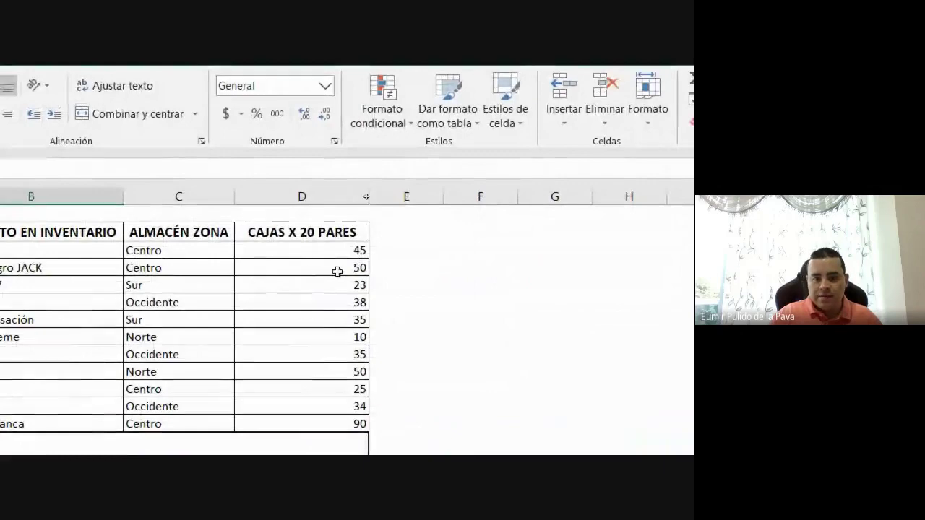
- Change the last box count from 90 to 9 and the first from 45 to 1
click(332, 335)
click(276, 349)
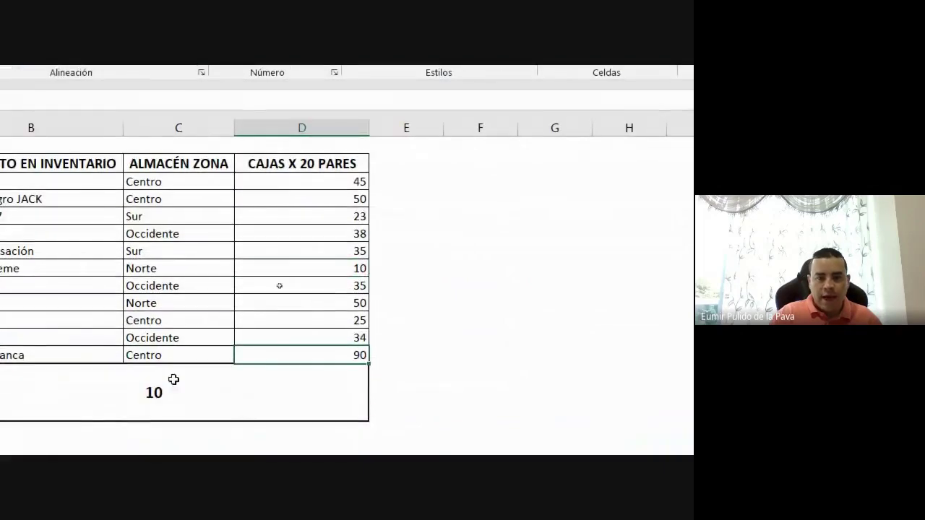
text(9)
key(Return)
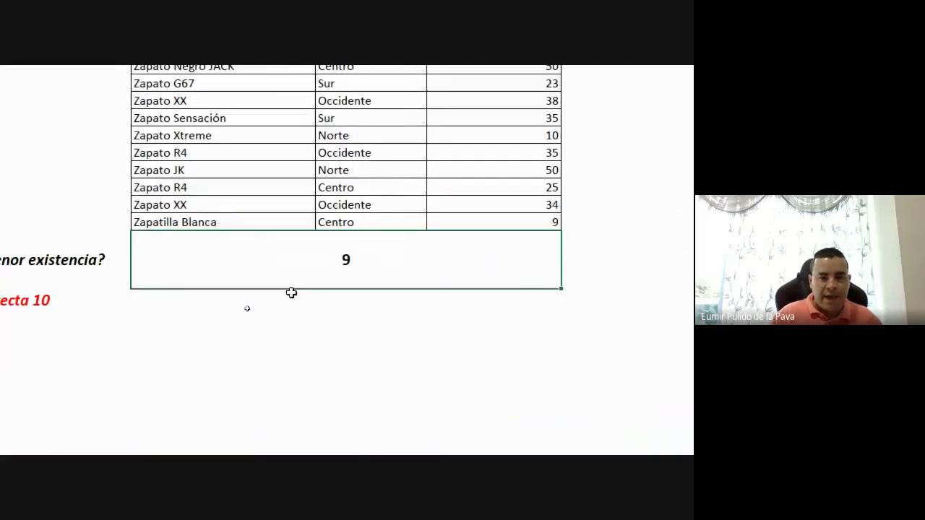
click(475, 99)
text(1)
key(Return)
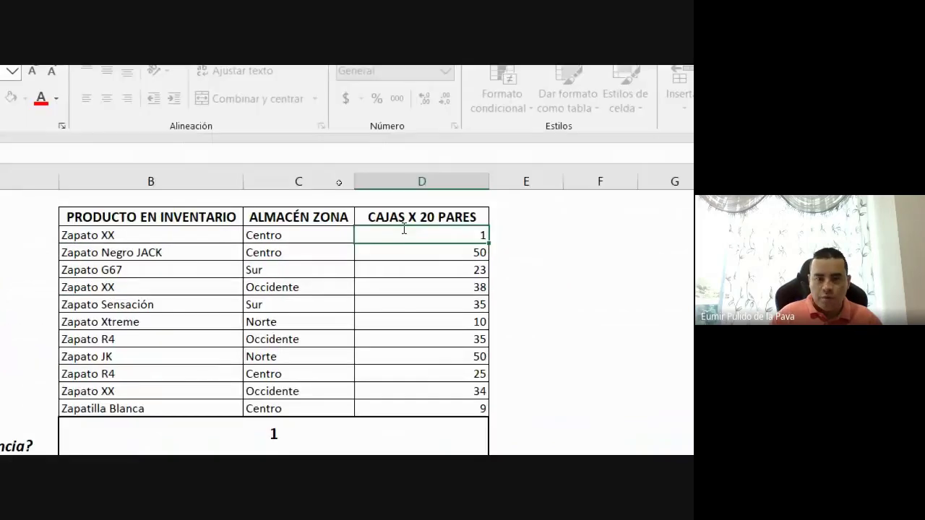
- Set the Zapato G67 count to -2 and the Zapato Sensación count to 5897
click(385, 271)
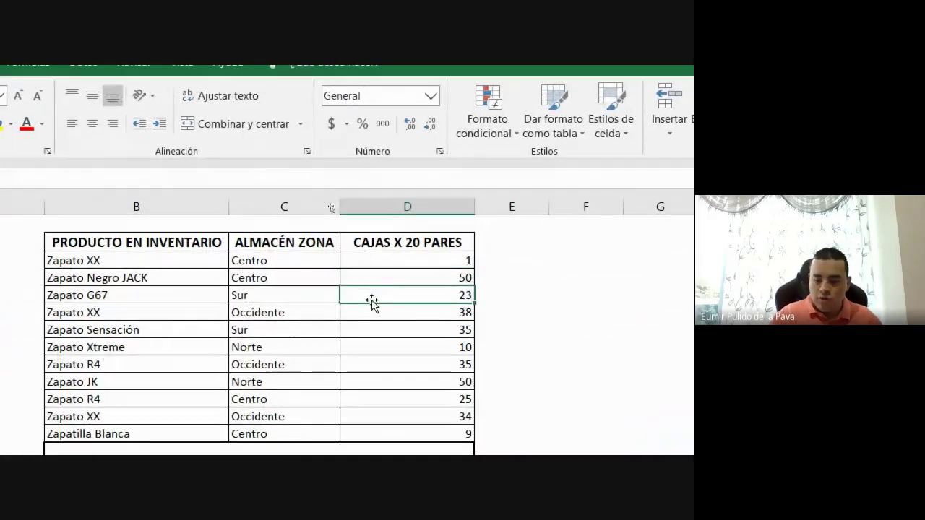
text(-2)
key(Return)
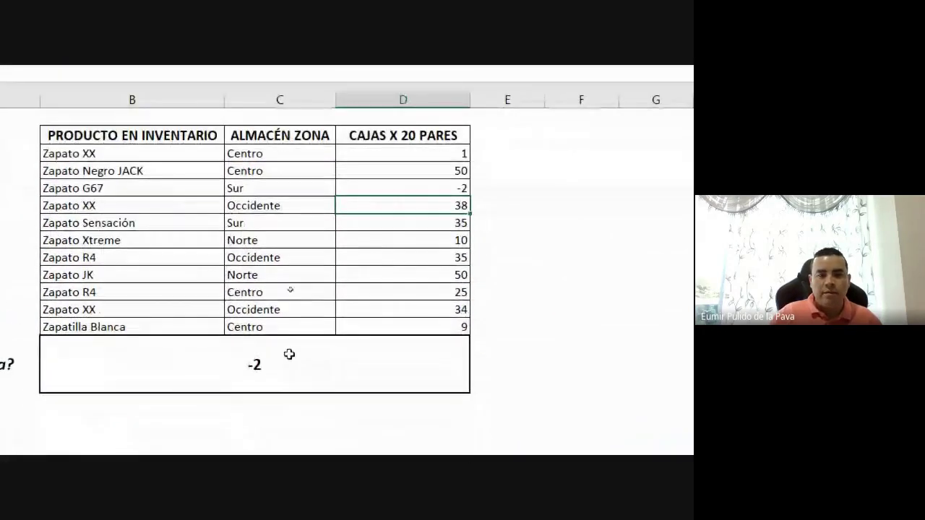
click(433, 189)
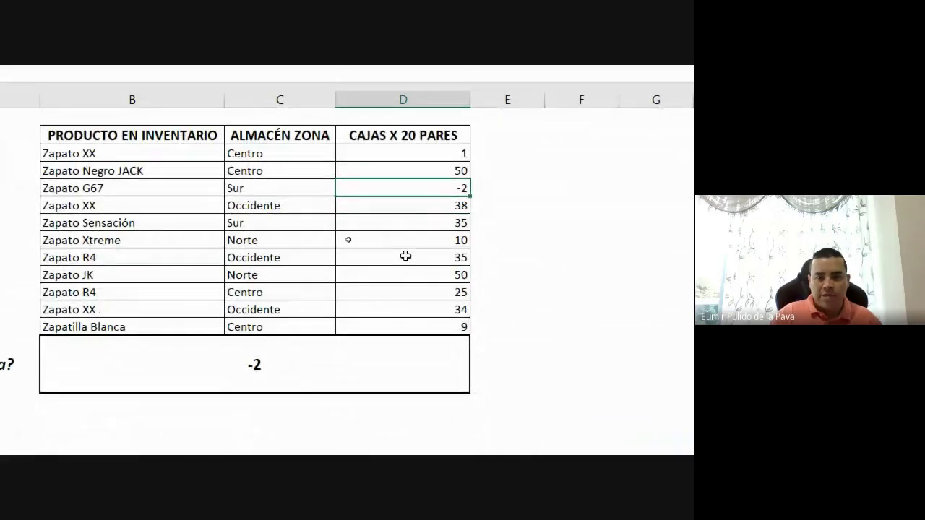
click(298, 370)
click(402, 221)
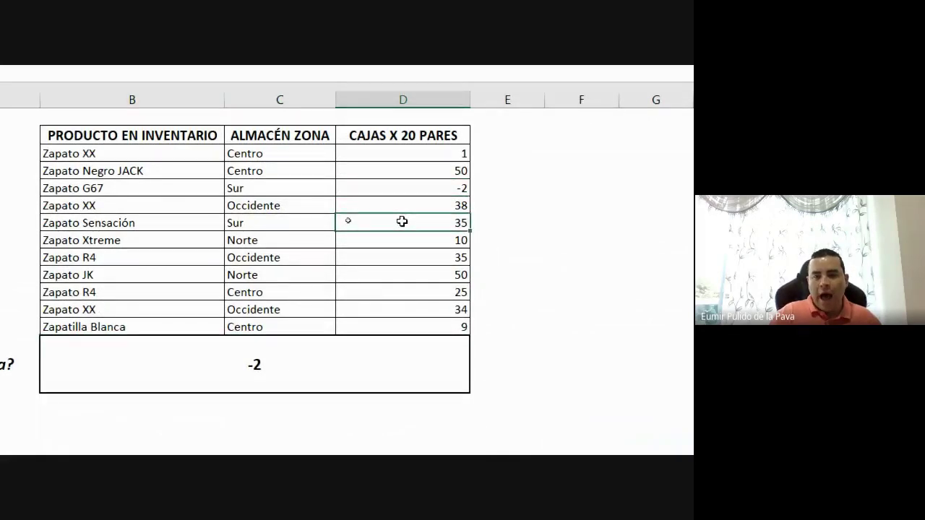
text(5897)
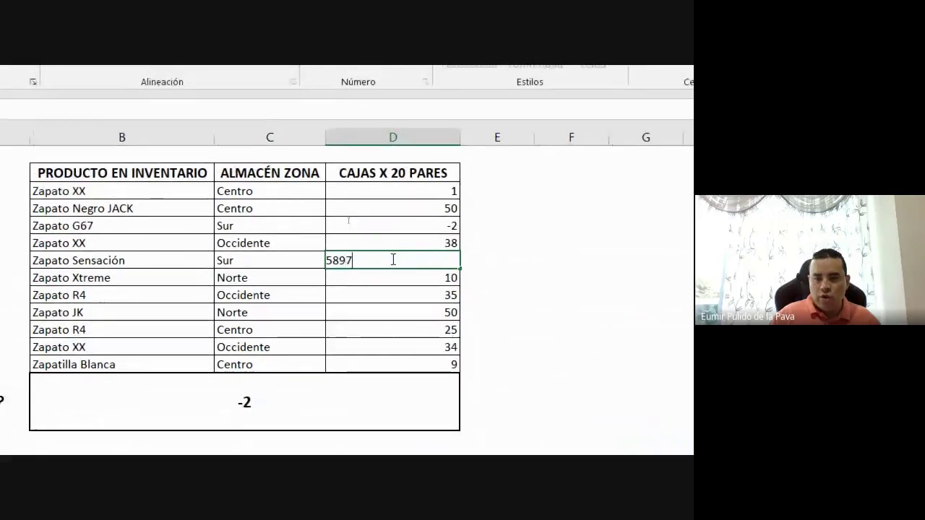
key(Return)
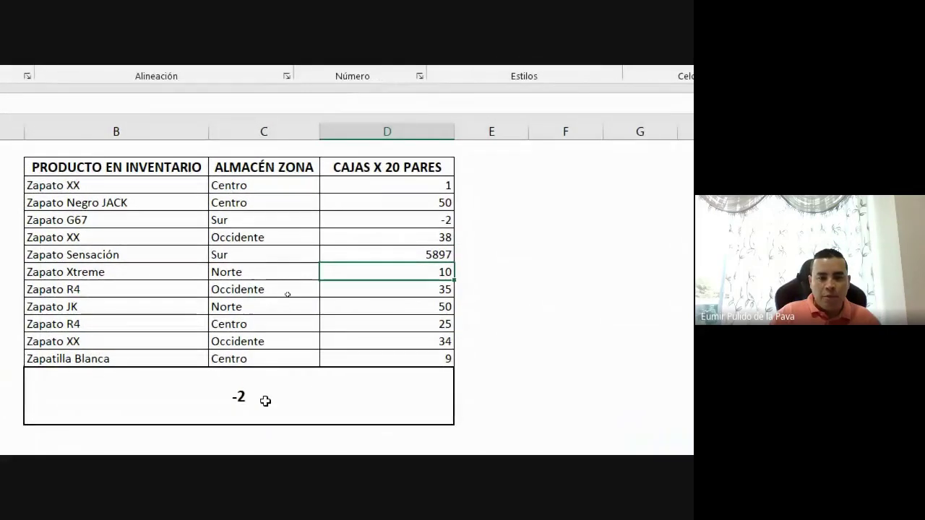
- Review the MIN formula's range and reduce screen magnification to show the whole sheet
double_click(151, 409)
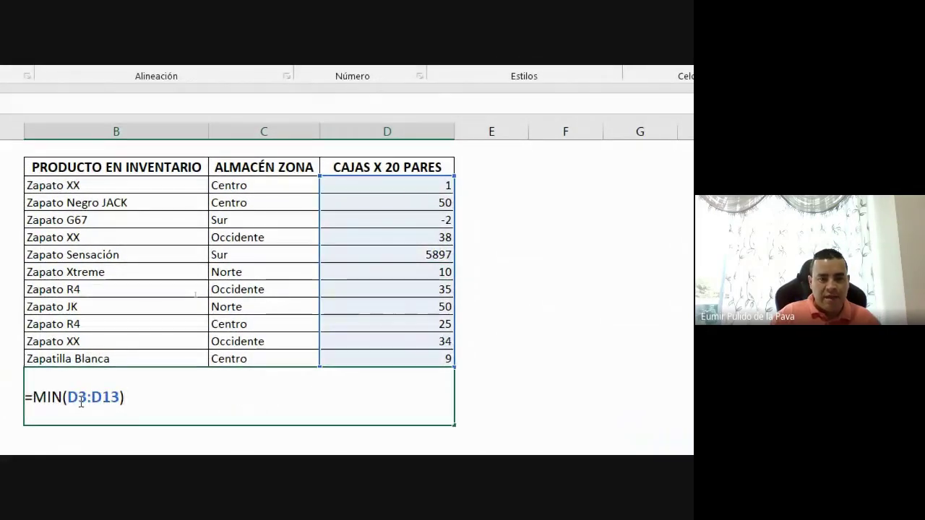
key(Return)
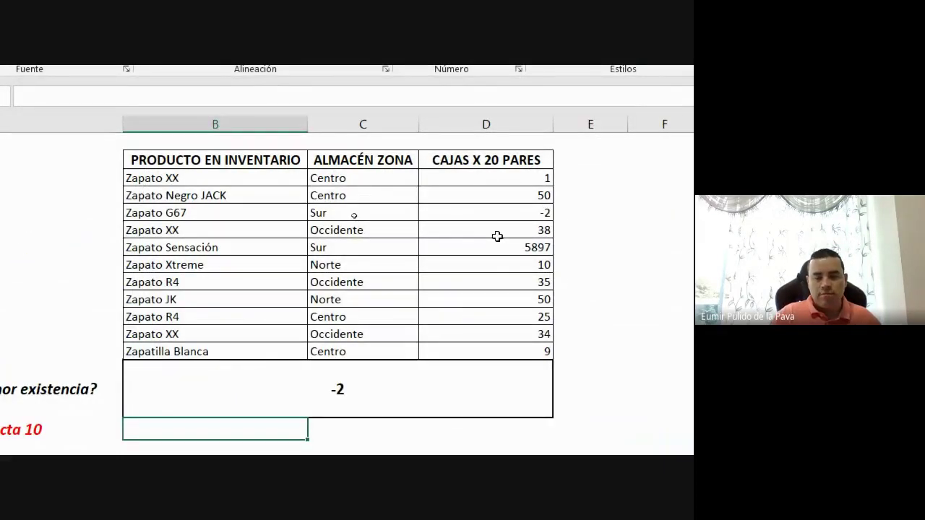
double_click(357, 390)
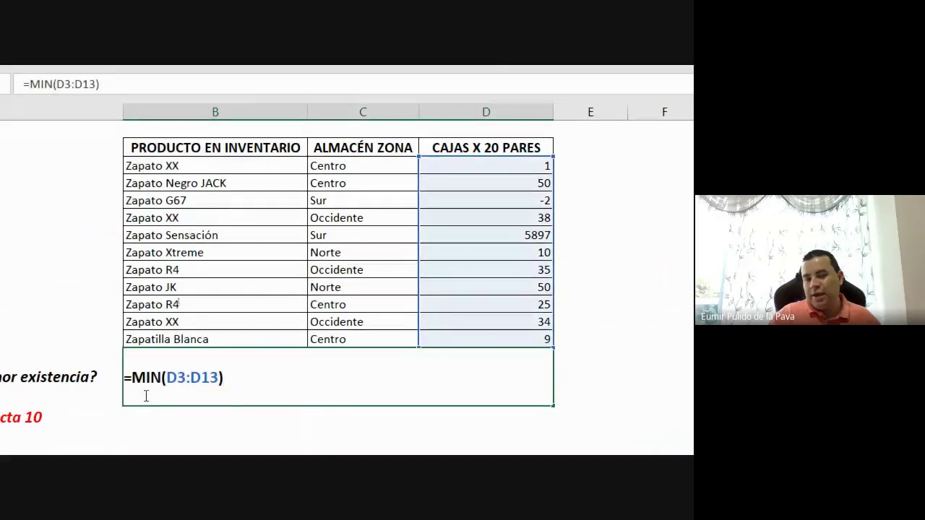
key(Return)
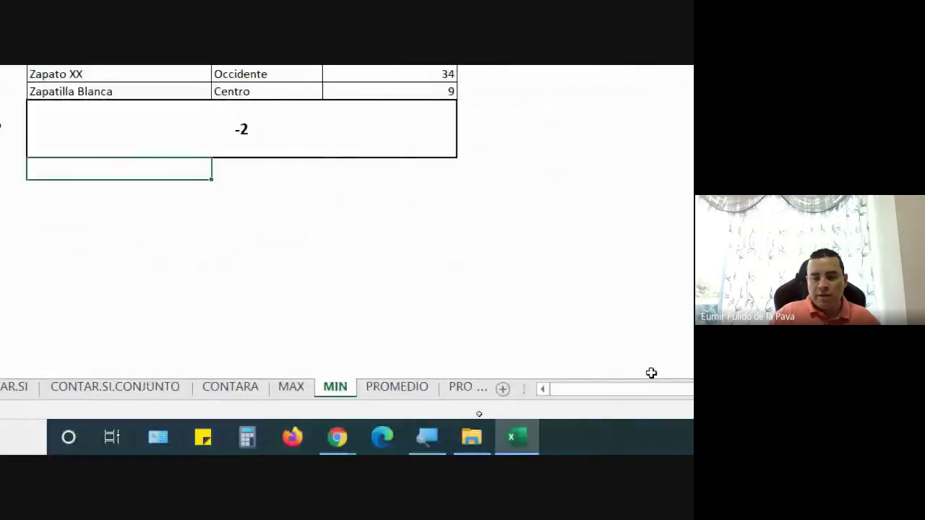
click(427, 437)
click(258, 356)
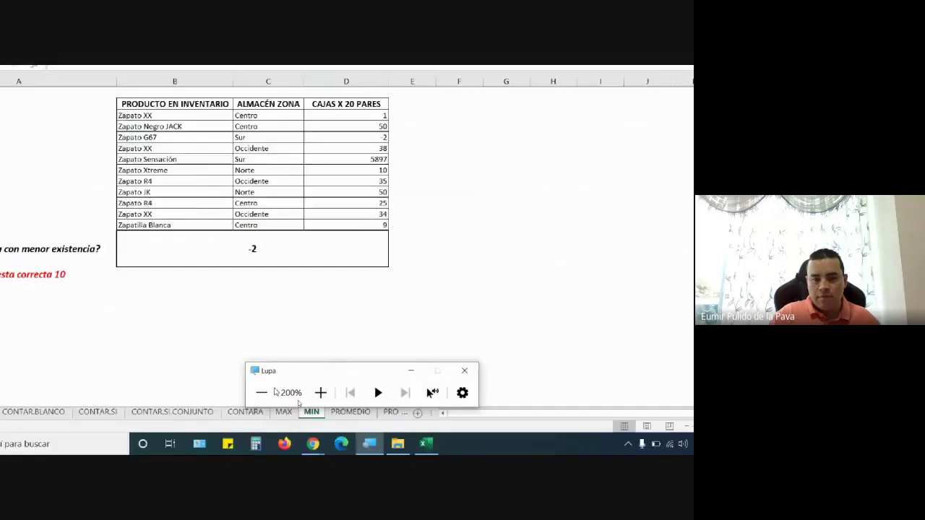
click(335, 289)
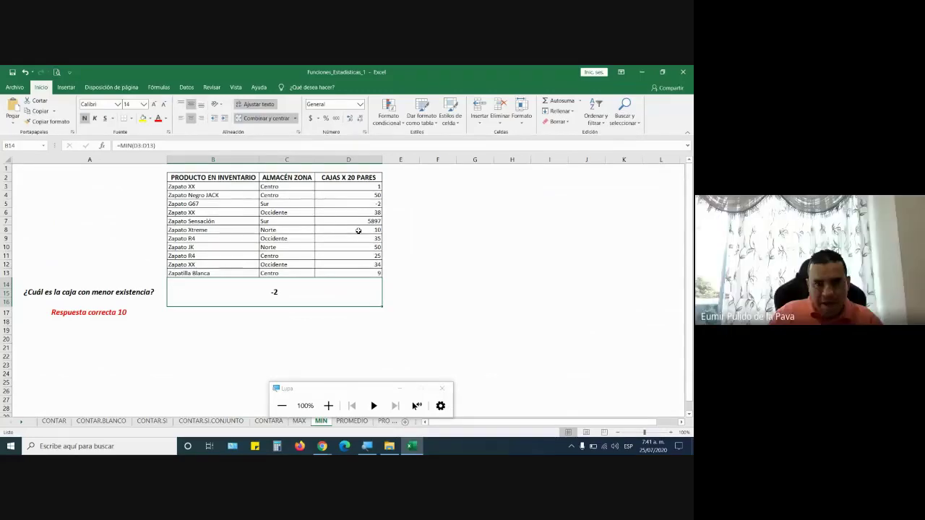
- Replace the 5897 count in D7 with the text P and recheck the answer
click(360, 220)
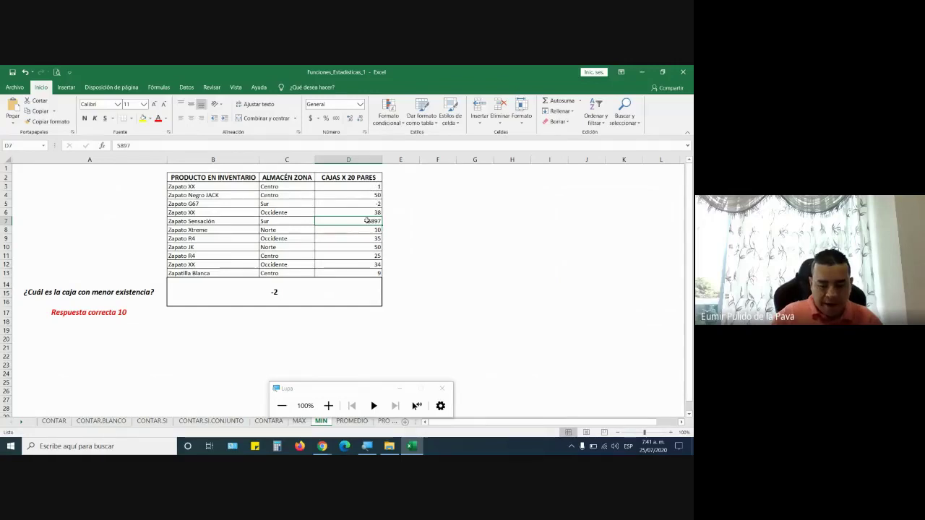
text(P)
key(Return)
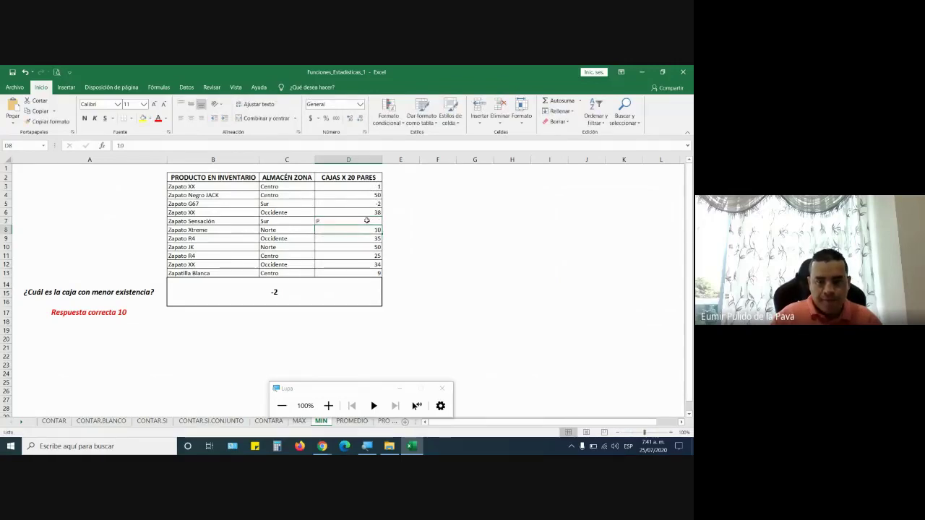
click(315, 292)
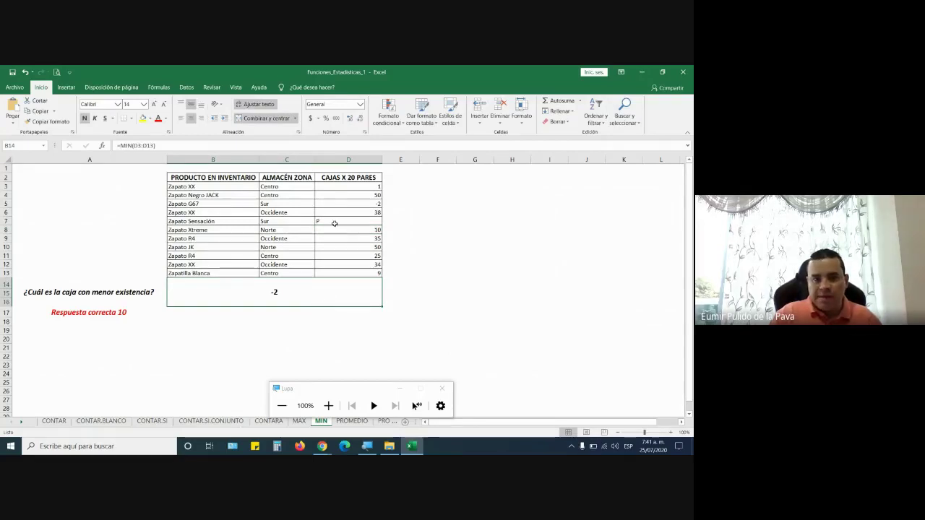
click(333, 221)
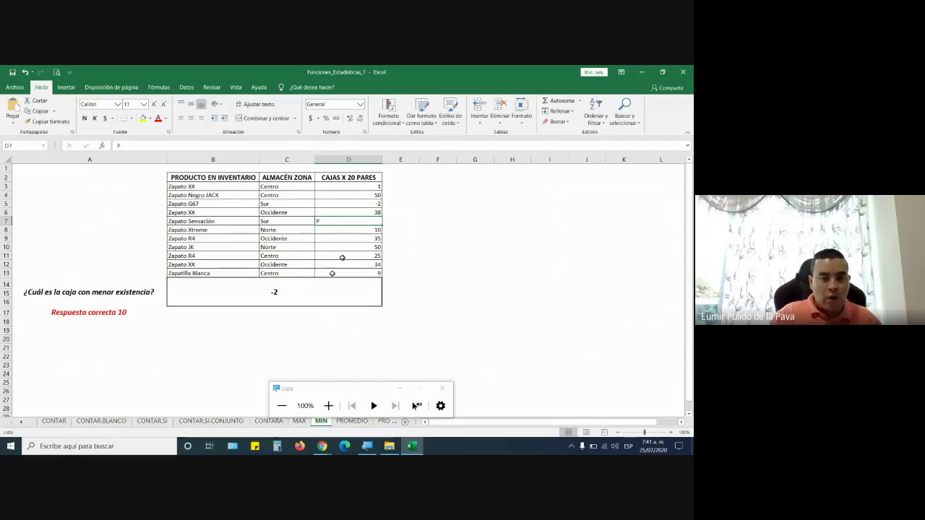
drag(365, 190, 365, 271)
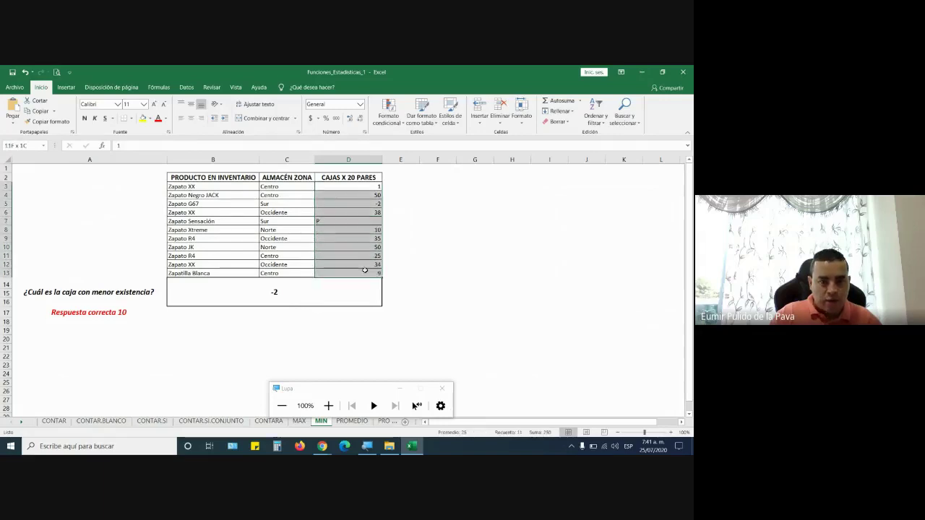
- Replace the -2 count in D5 with the text A, leaving the MIN answer at 1
click(311, 299)
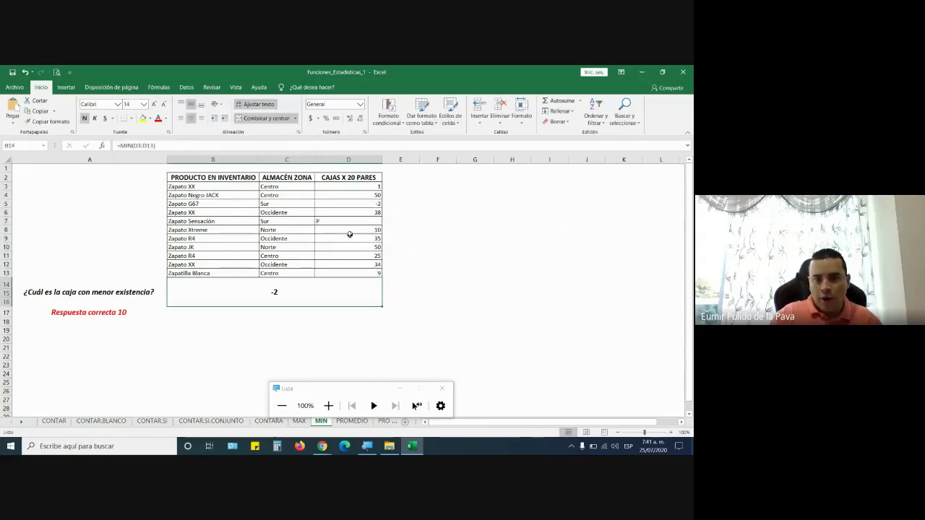
click(352, 220)
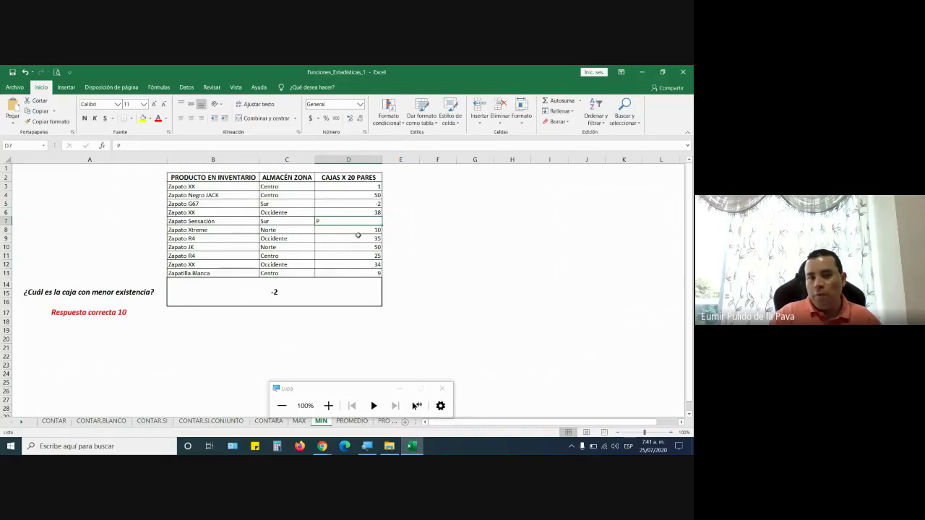
click(360, 207)
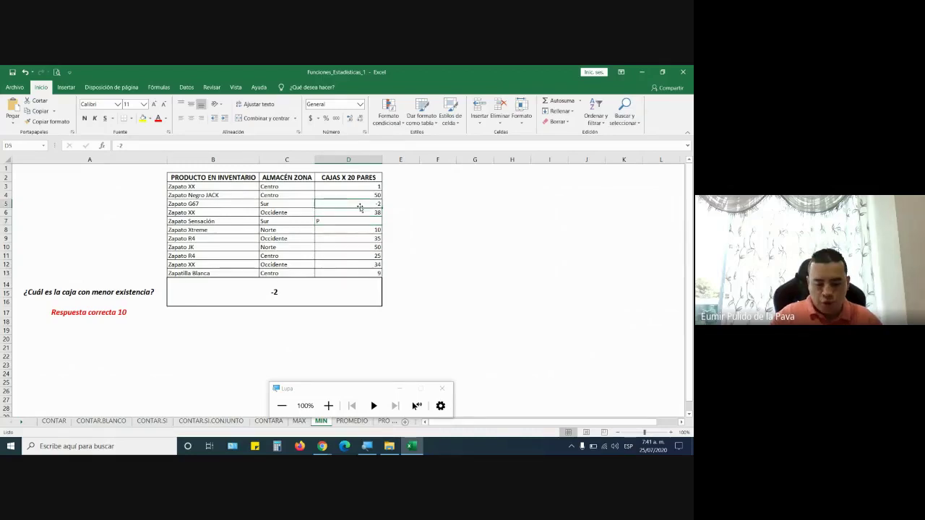
text(A)
key(Return)
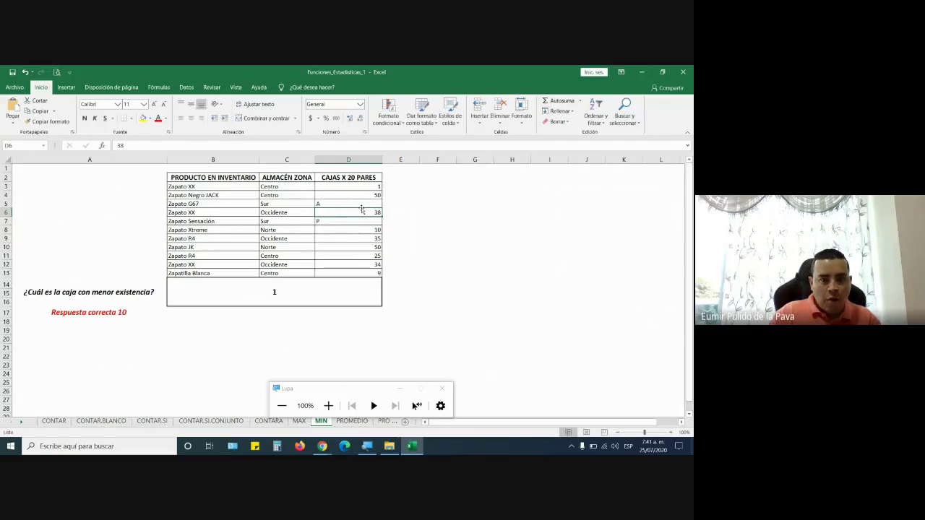
drag(366, 188, 359, 273)
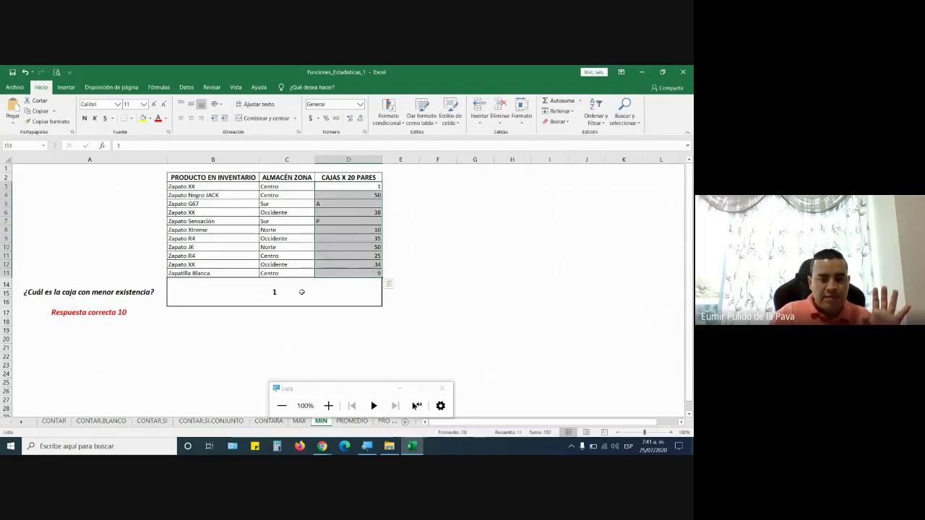
click(378, 186)
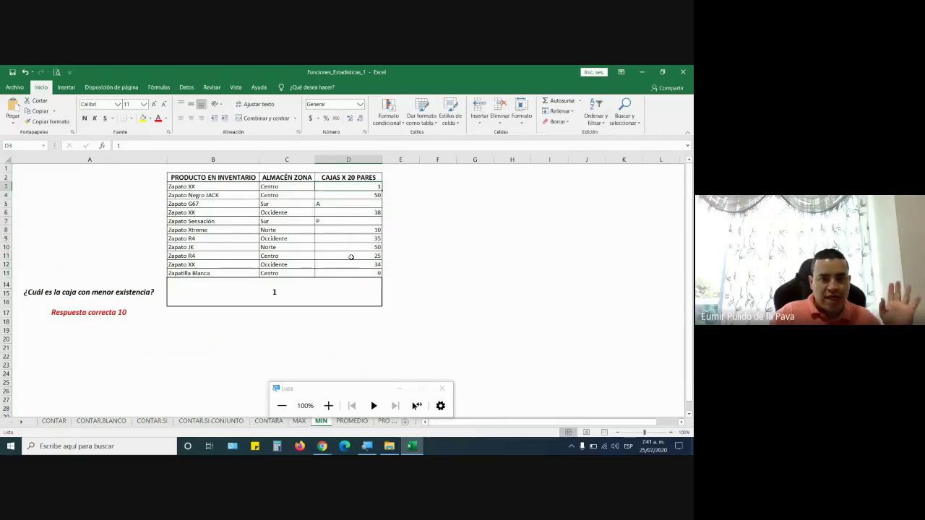
click(321, 287)
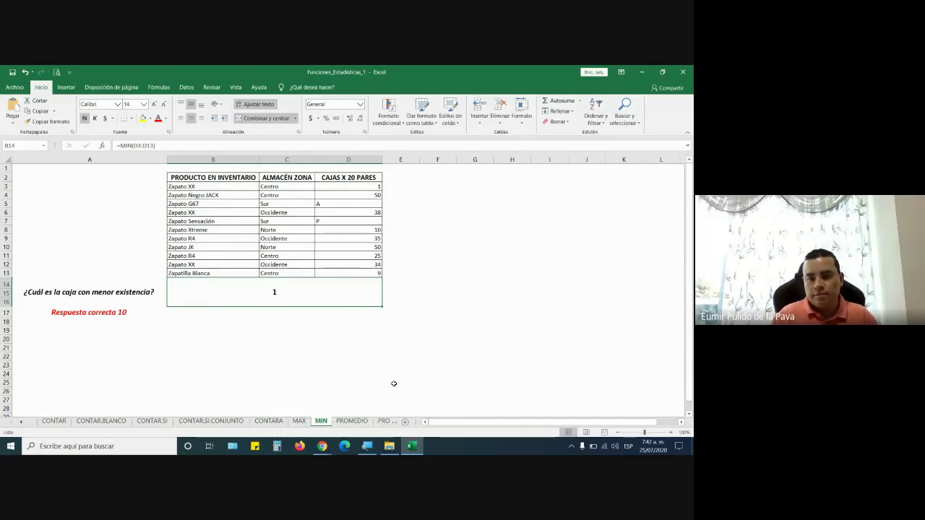
- On the PROMEDIO sheet, enter =PROMEDIO(C3:C13) to average the sellers' ages
click(355, 421)
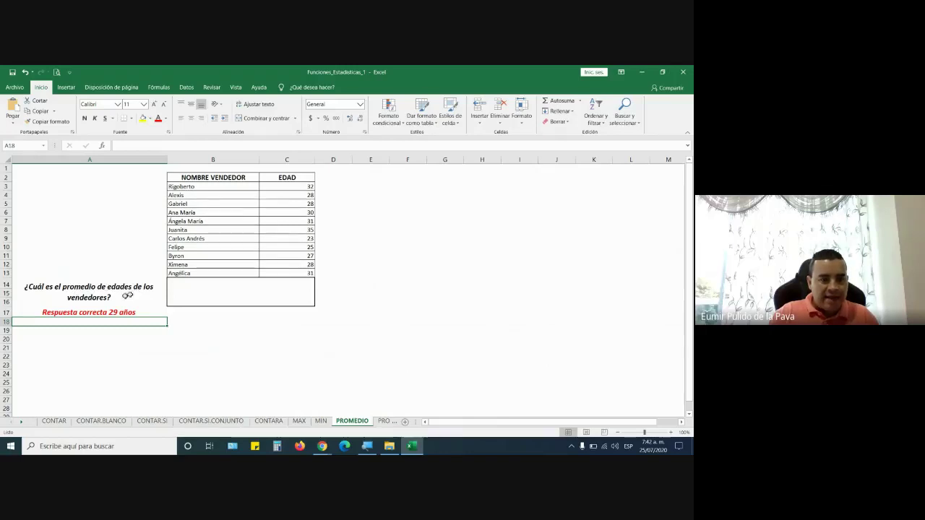
click(193, 297)
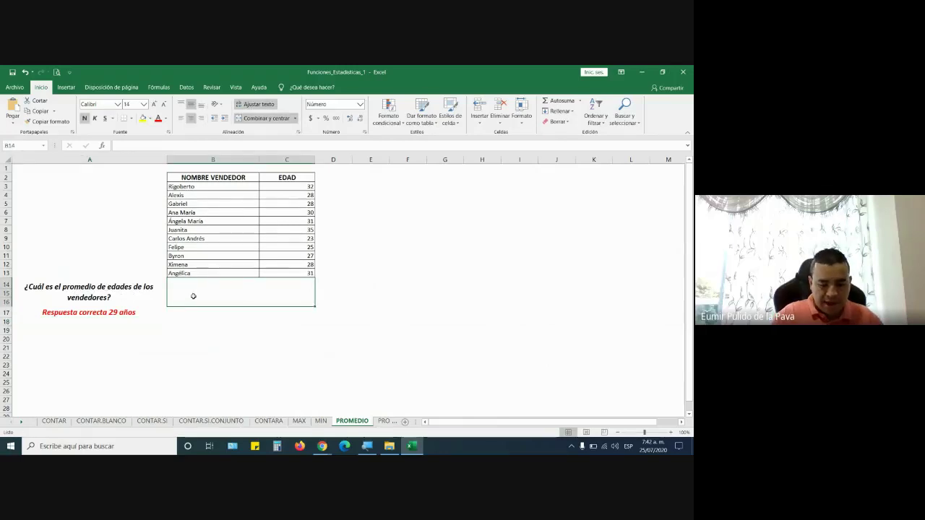
text(=PRO)
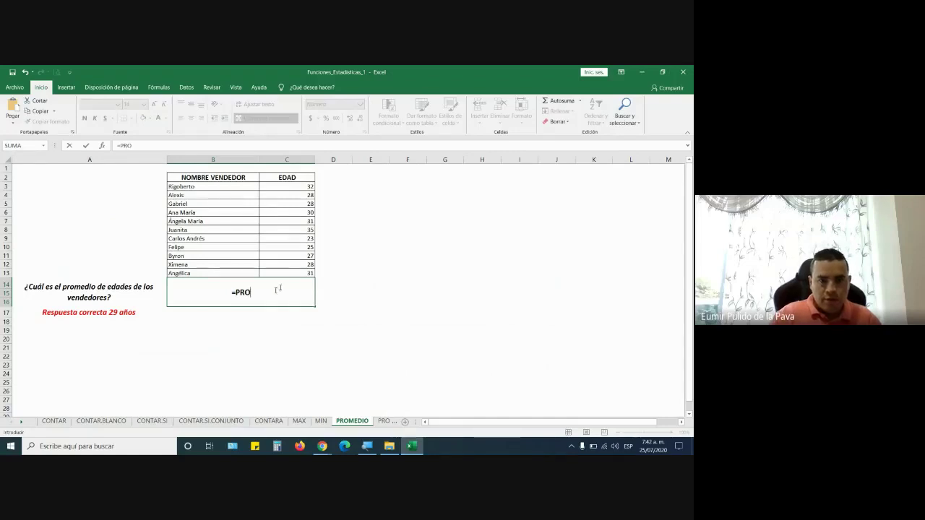
key(Escape)
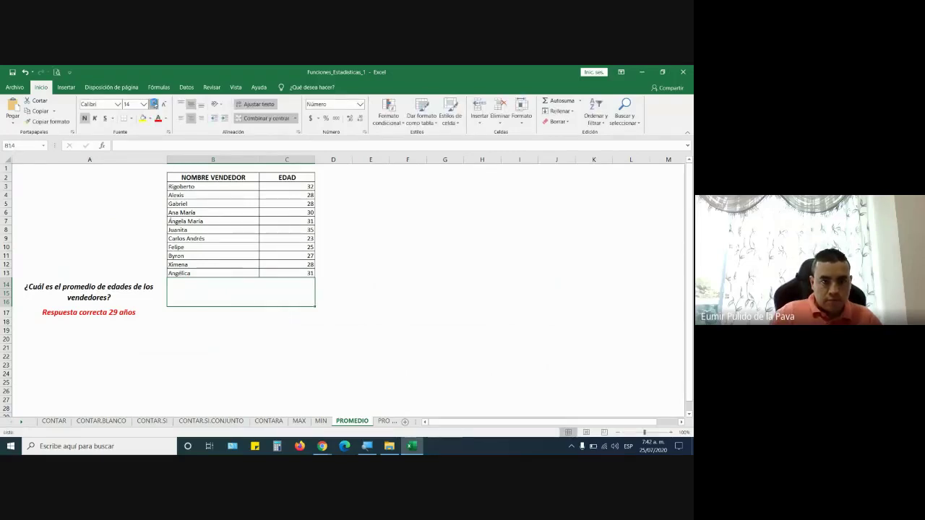
text(=)
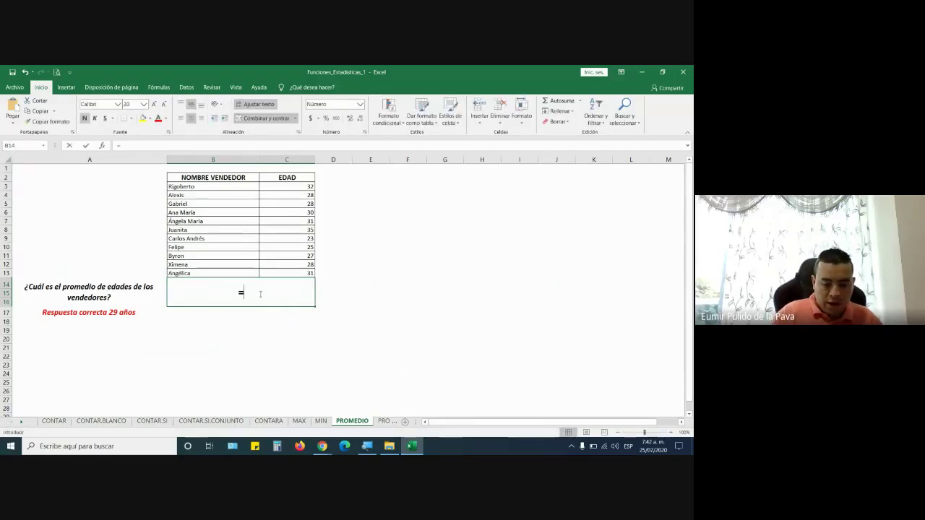
text(PROME)
key(Tab)
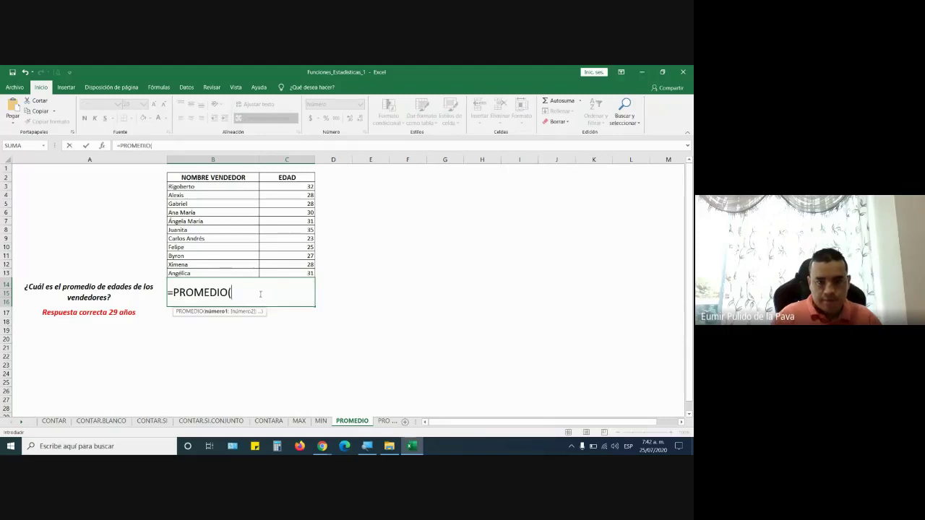
mouse_move(292, 187)
mouse_down()
mouse_move(289, 265)
mouse_move(311, 274)
mouse_up()
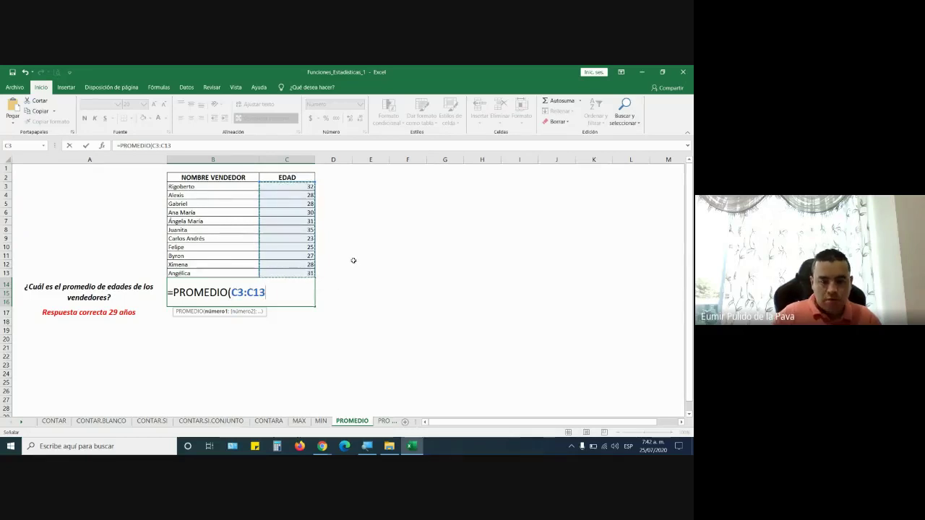
text())
key(Return)
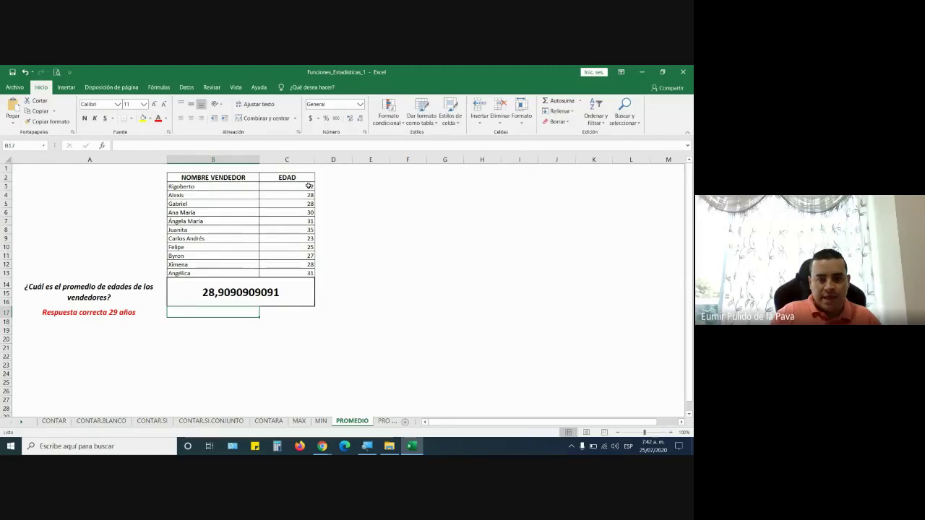
drag(308, 186, 304, 272)
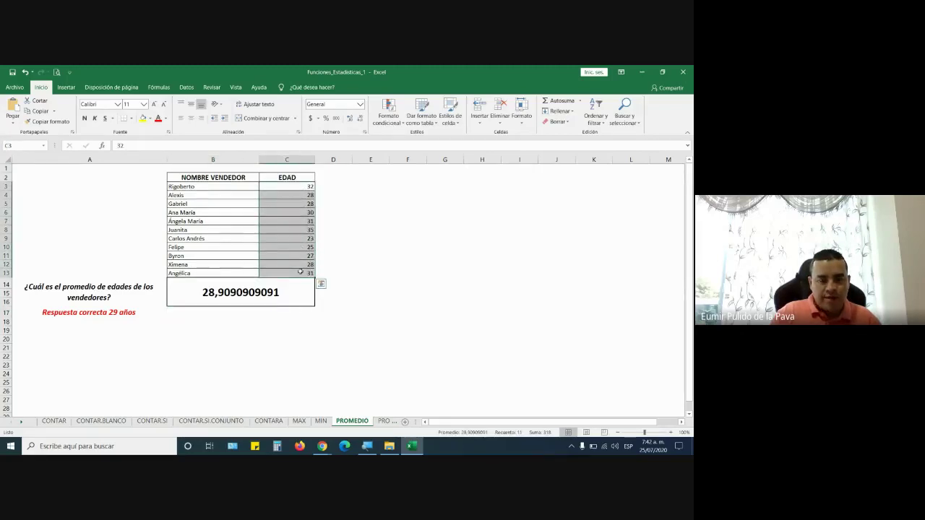
- Copy the answer box's bordered format onto B17:C22 with Copiar formato
click(252, 292)
click(49, 122)
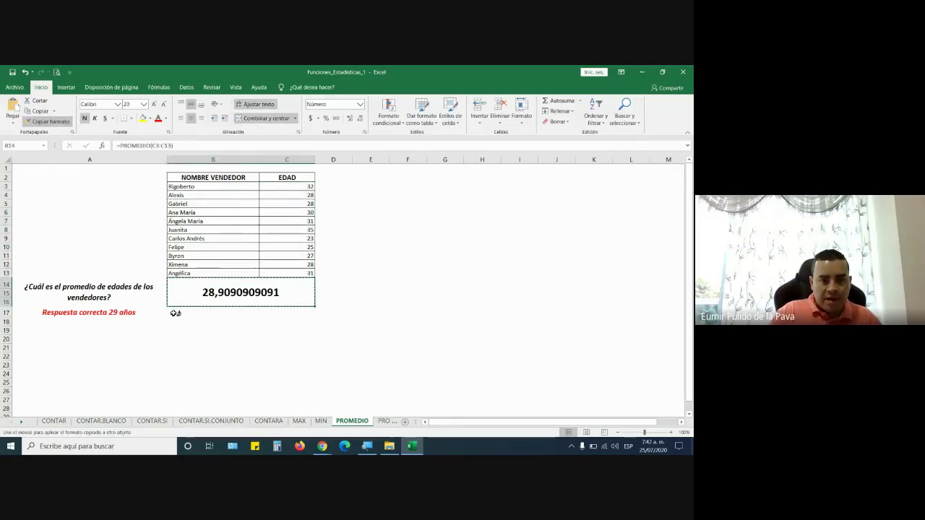
click(175, 313)
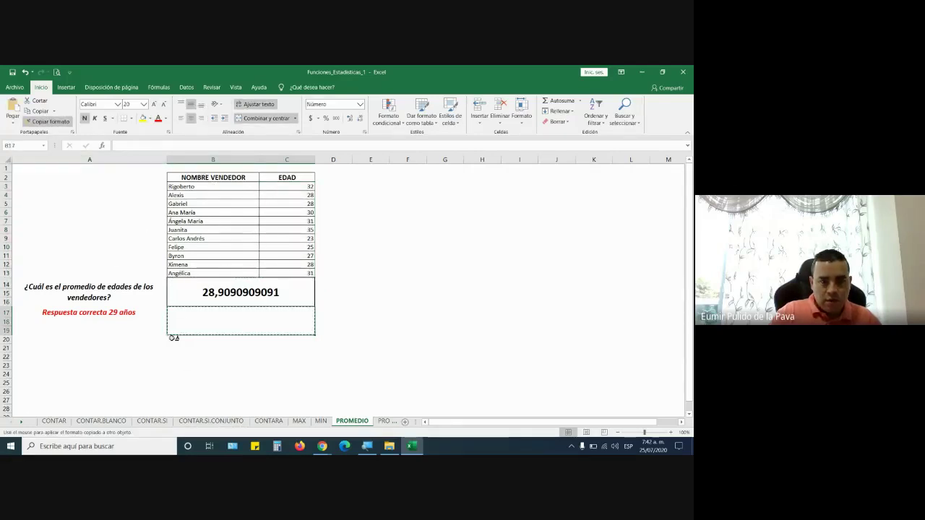
drag(173, 338, 171, 337)
- Inspect the PROMEDIO formula's function name and C3:C13 range, then cancel without changes
double_click(197, 296)
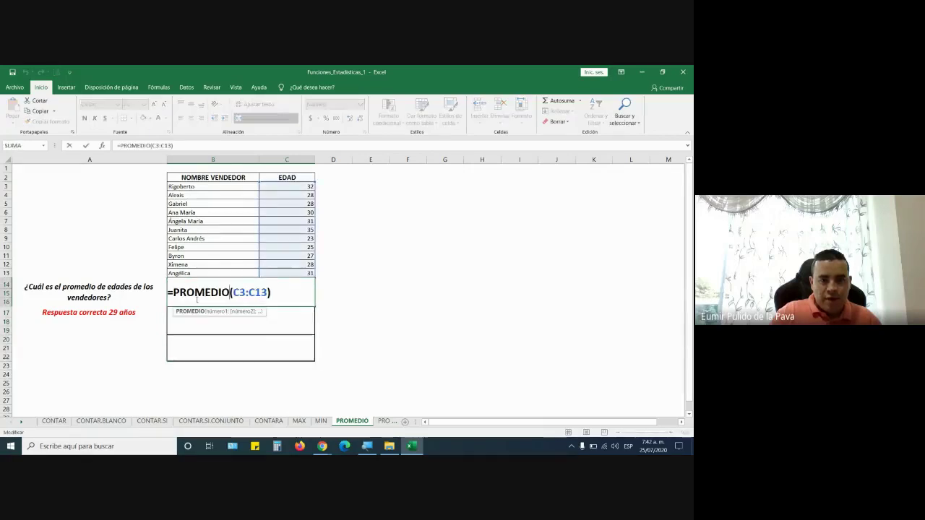
drag(173, 292, 232, 292)
click(238, 293)
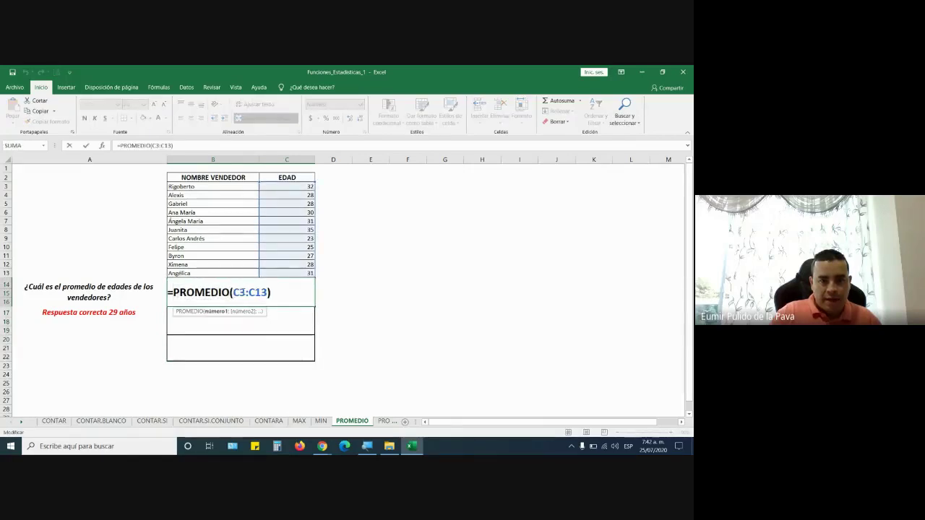
double_click(238, 292)
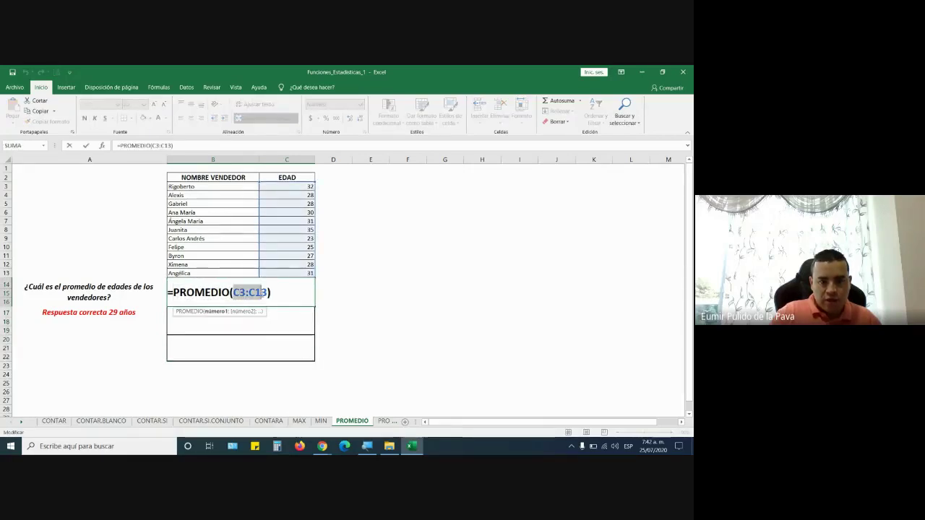
click(276, 323)
key(Escape)
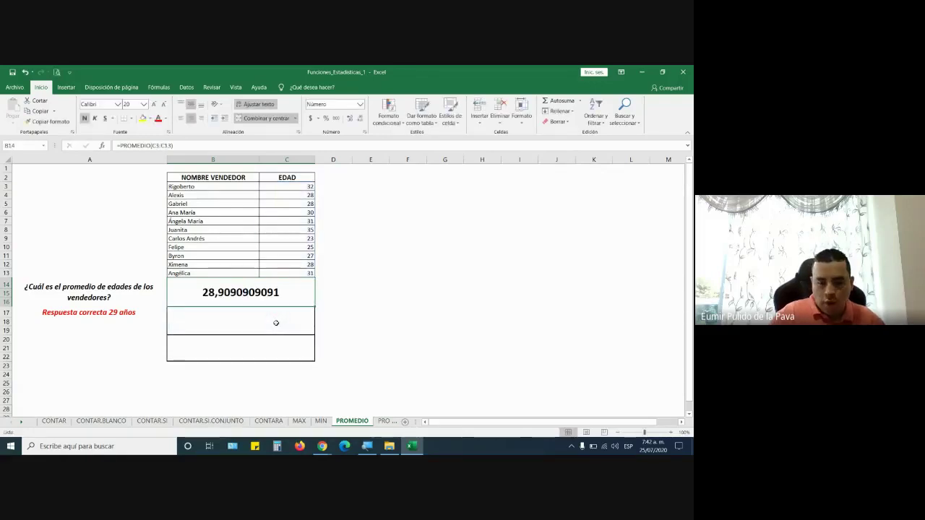
text(=)
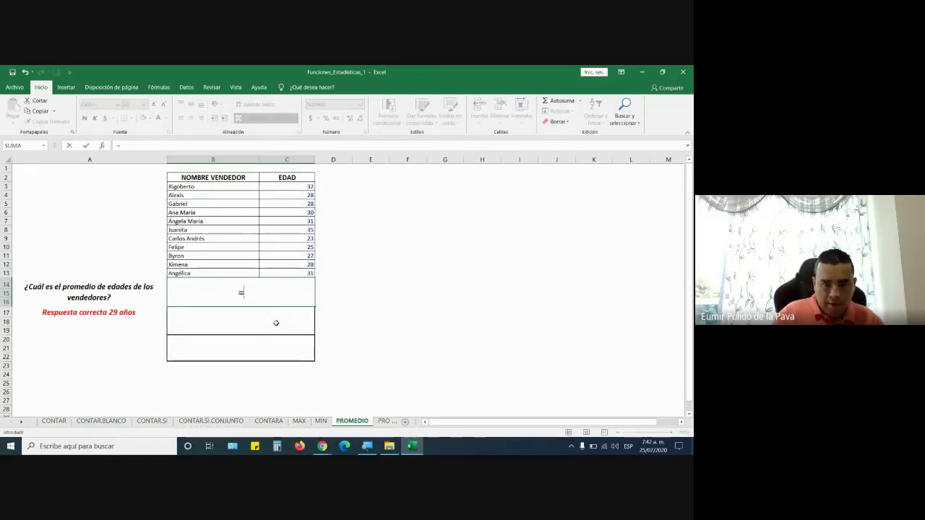
key(Escape)
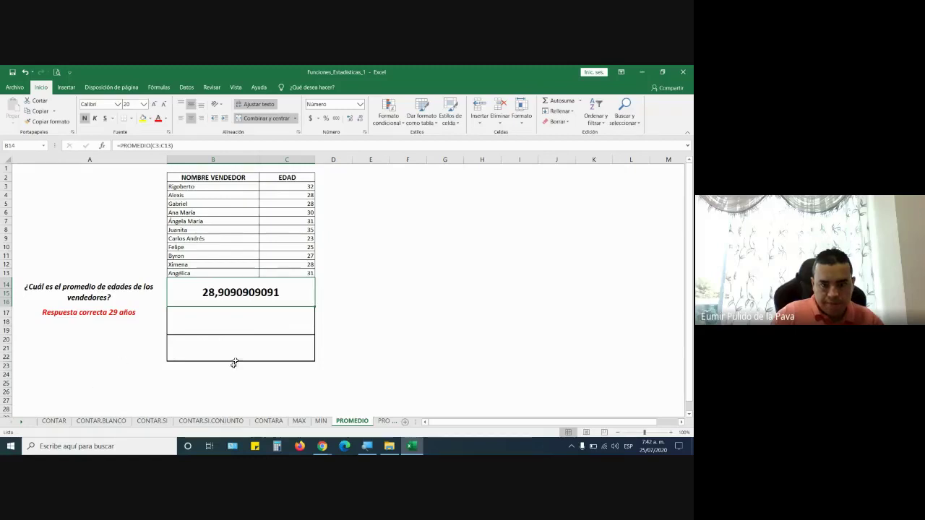
- In B17, enter the manual average =(C3+C4+…+C13)/11
click(258, 324)
text(=)
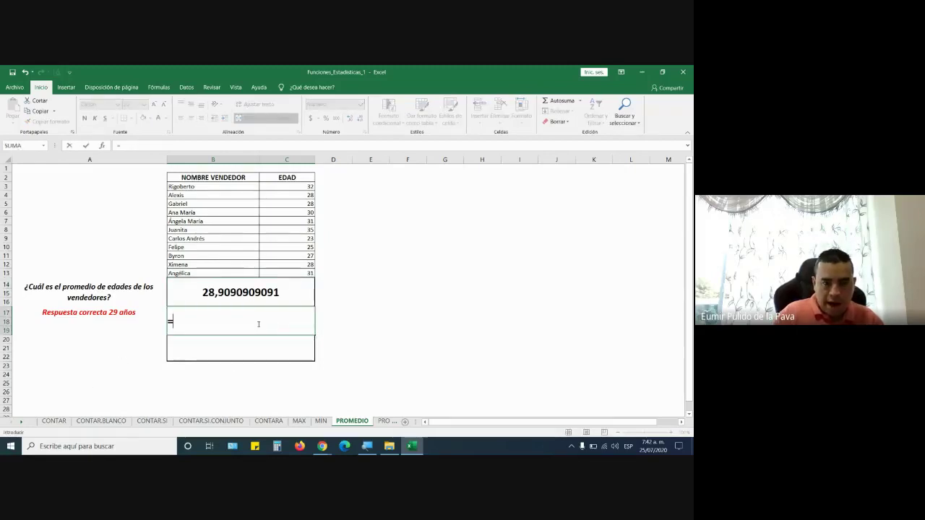
text(()
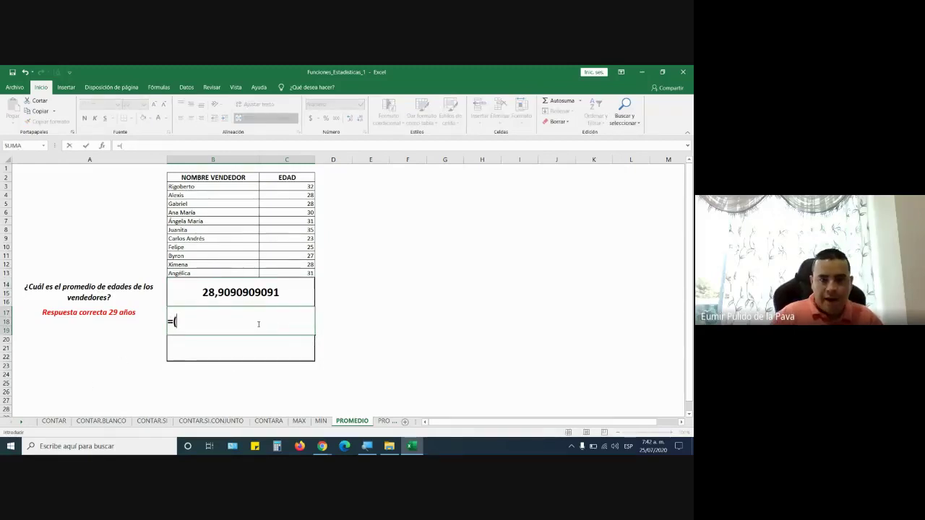
click(278, 187)
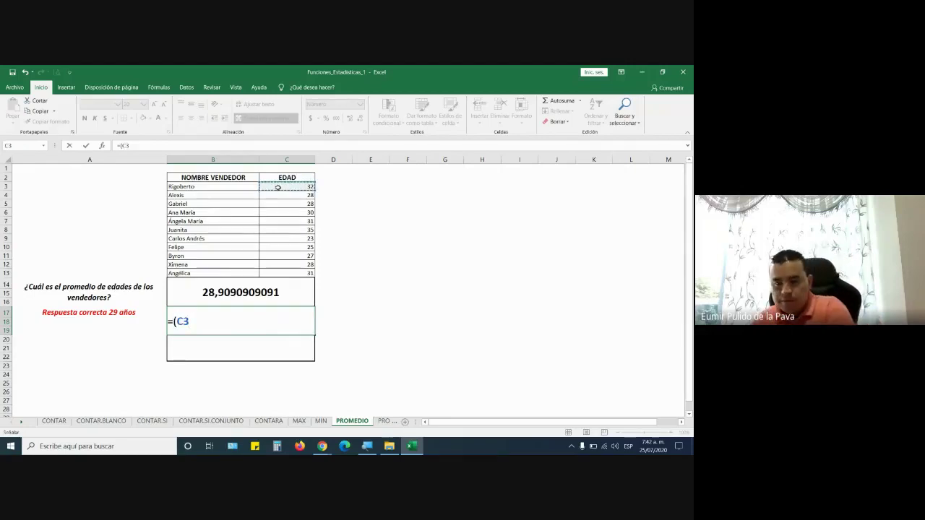
text(+)
click(293, 195)
text(+)
click(294, 203)
text(+)
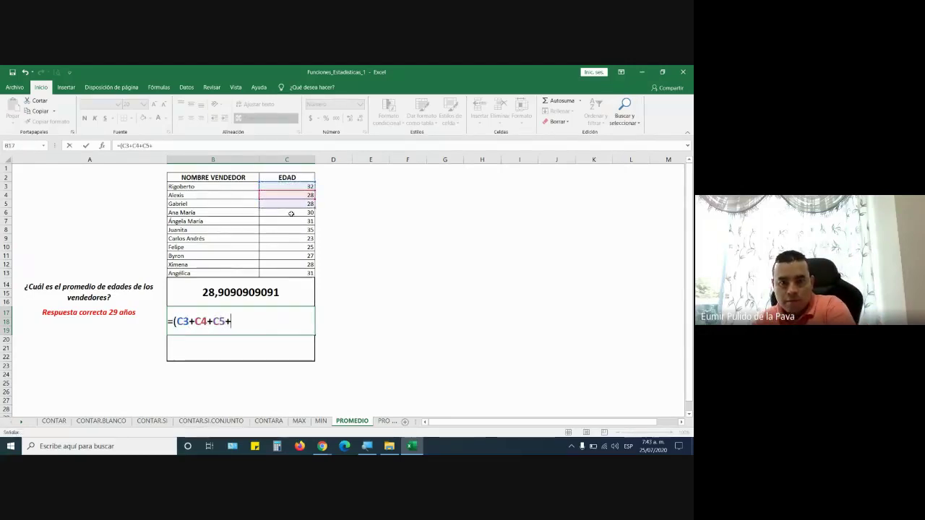
click(294, 212)
text(+)
click(294, 222)
text(+)
click(294, 229)
text(+)
click(291, 239)
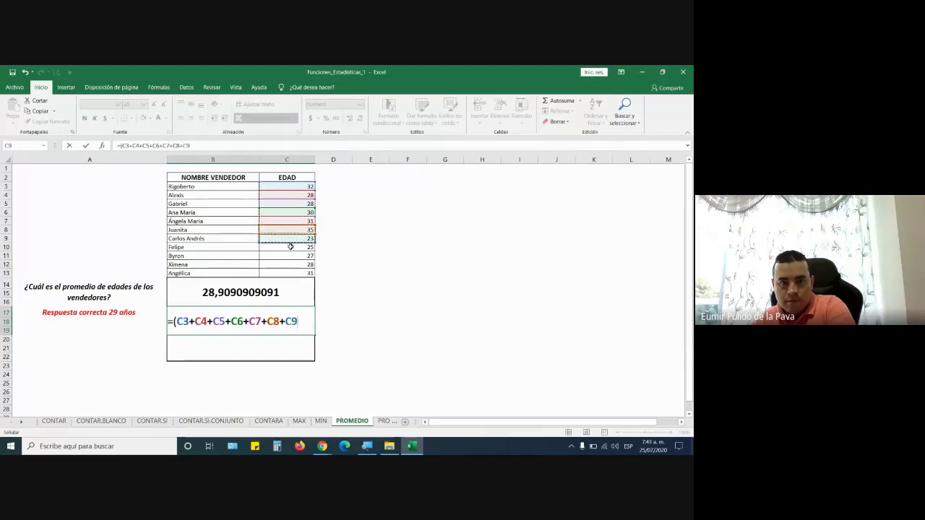
text(+)
click(290, 247)
text(+)
click(290, 256)
text(+)
click(290, 265)
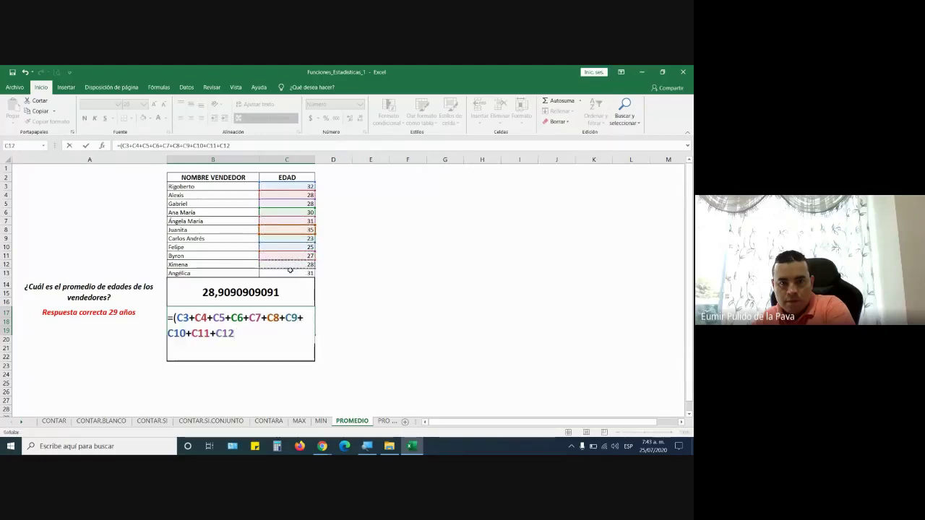
text(+)
click(290, 272)
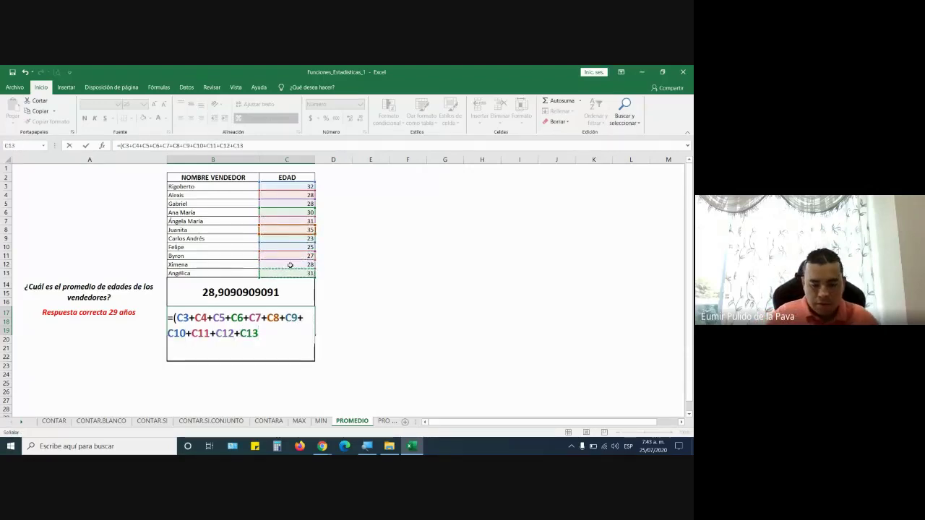
text())
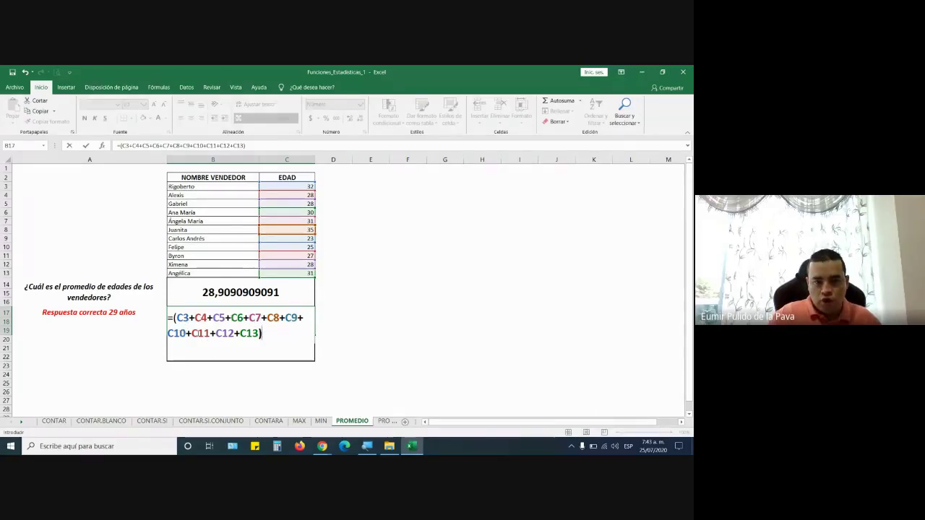
text(/)
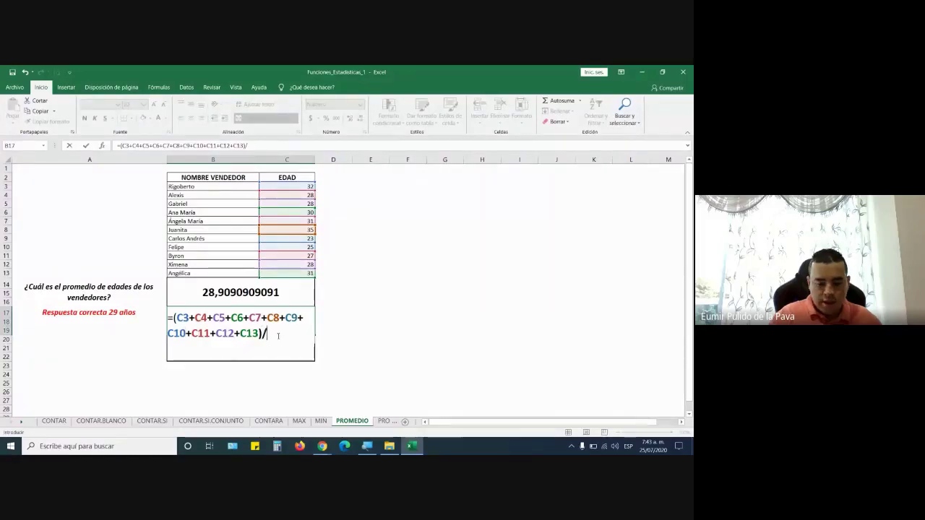
text(11)
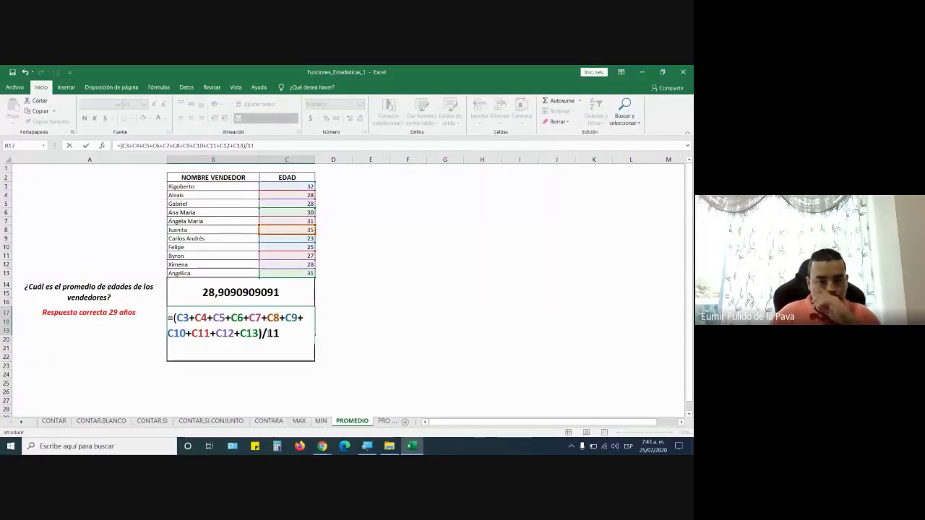
key(Return)
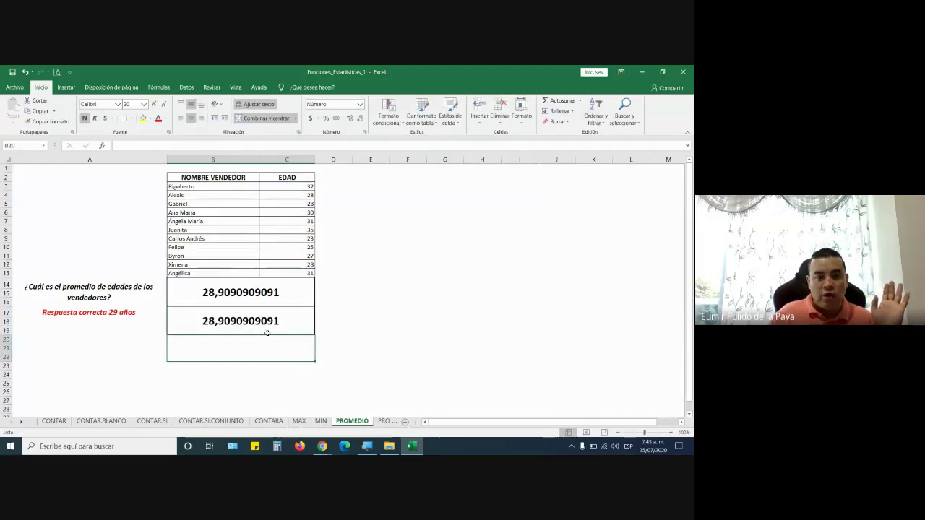
- Remove the C13 term from the B17 formula
double_click(260, 333)
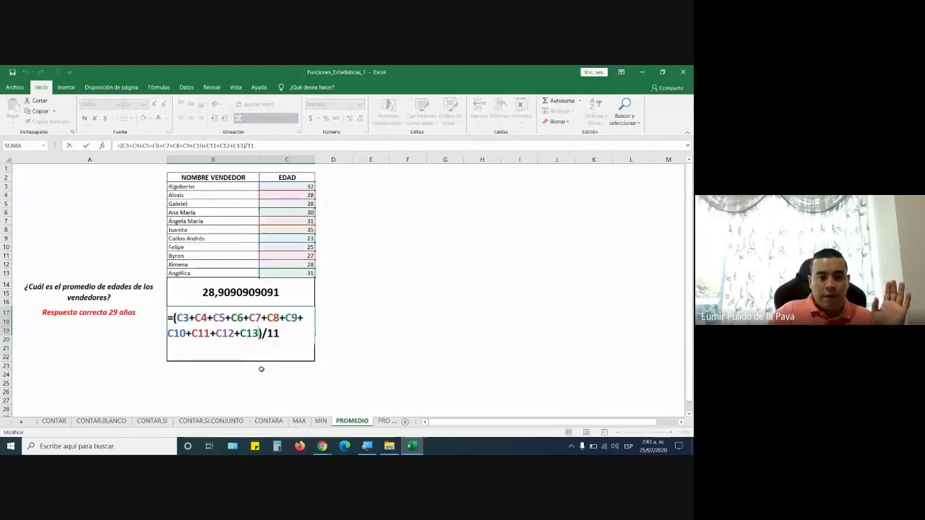
drag(279, 333, 173, 317)
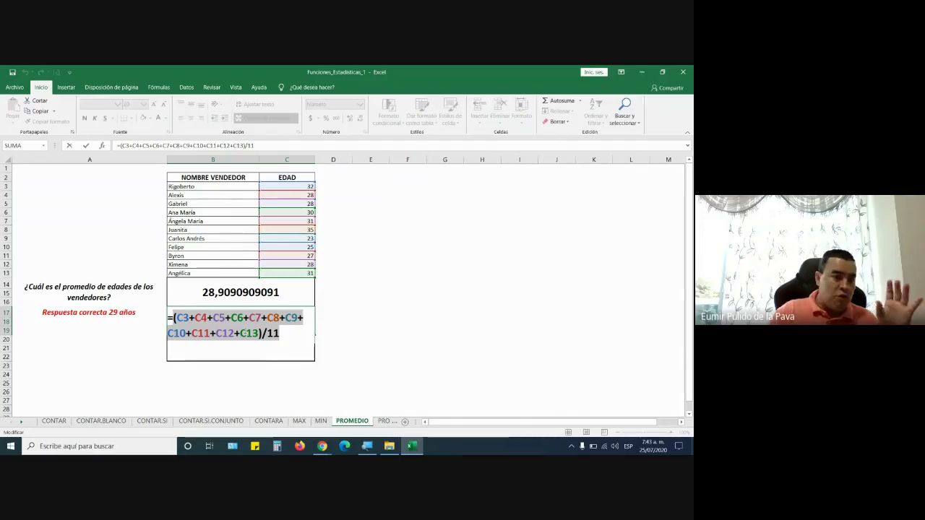
click(257, 341)
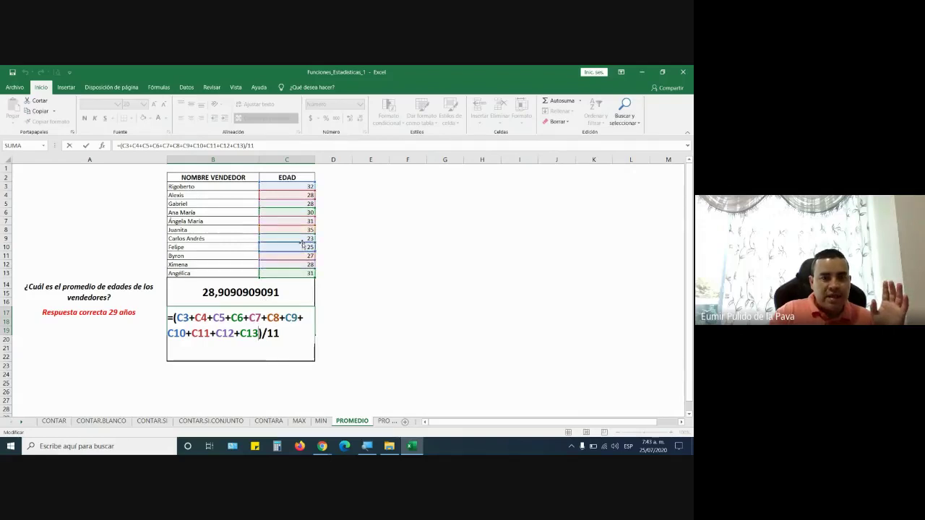
key(BackSpace)
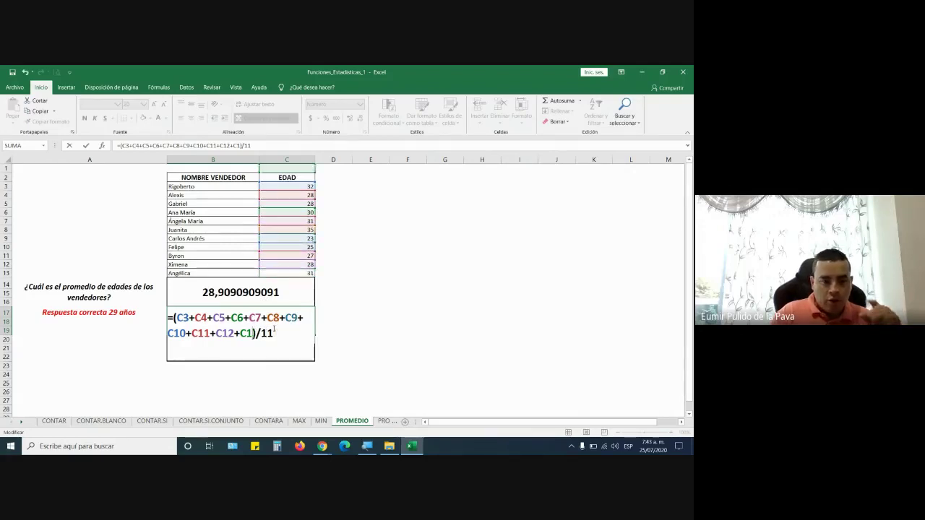
key(BackSpace)
key(BackSpace)
key(BackSpace)
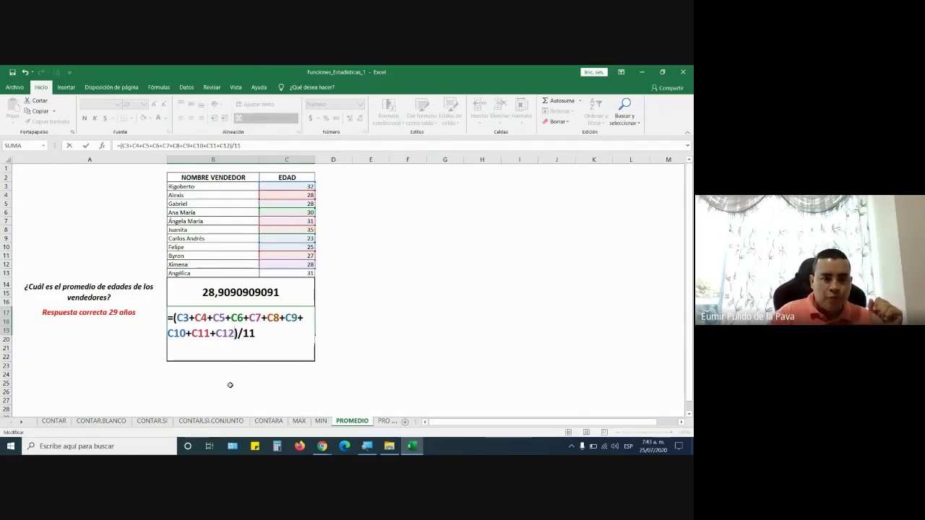
key(Return)
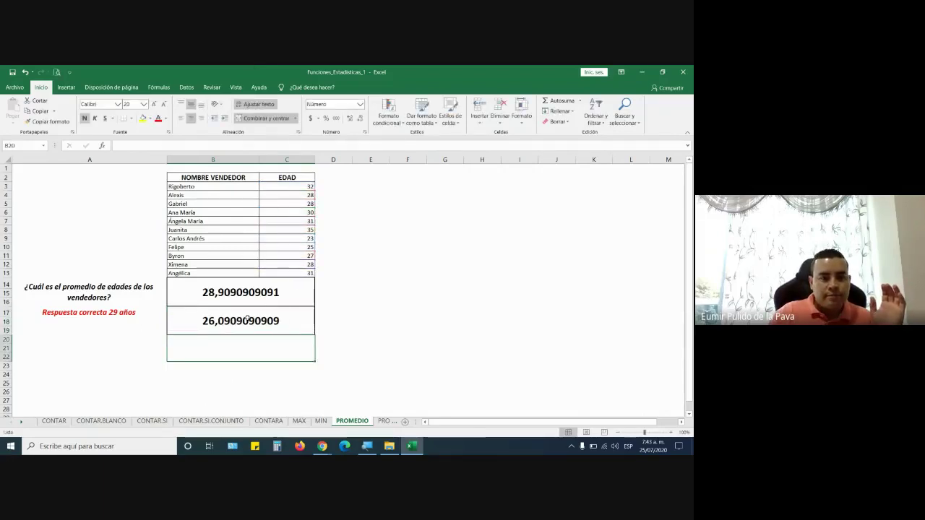
double_click(249, 320)
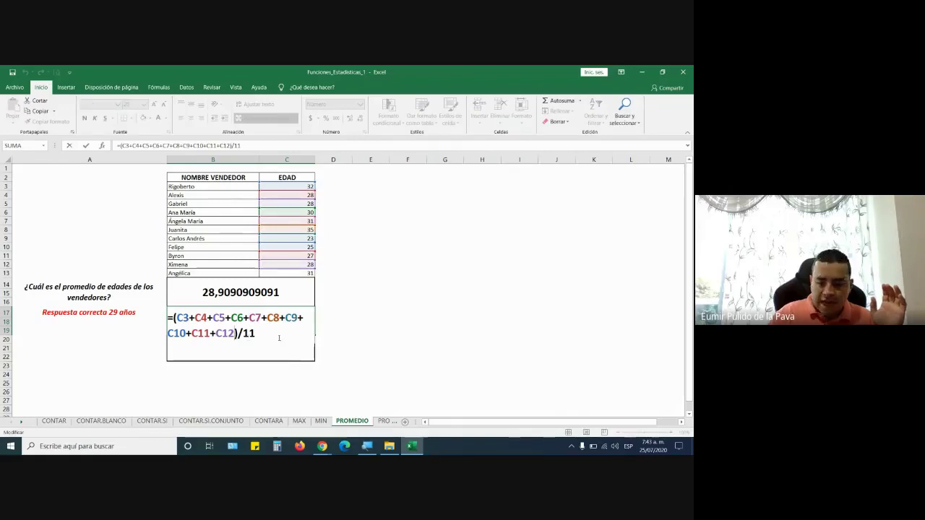
text(+)
click(286, 273)
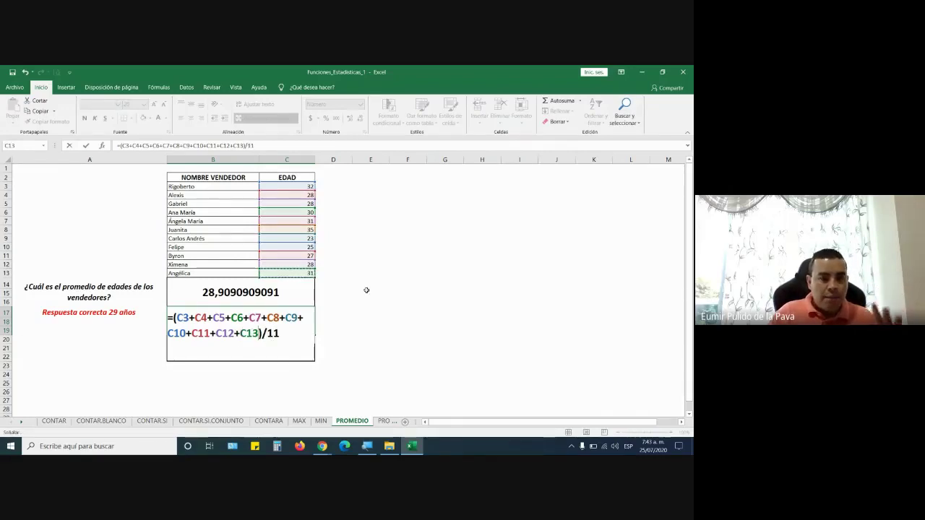
key(Return)
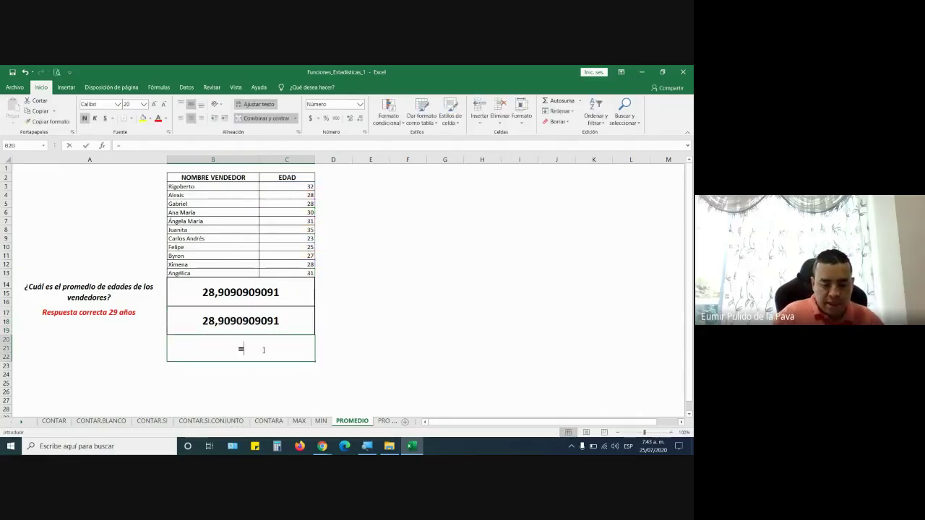
- Enter =SUMA(C3:C13)/11 in B20 to average the ages
text(=SUMA()
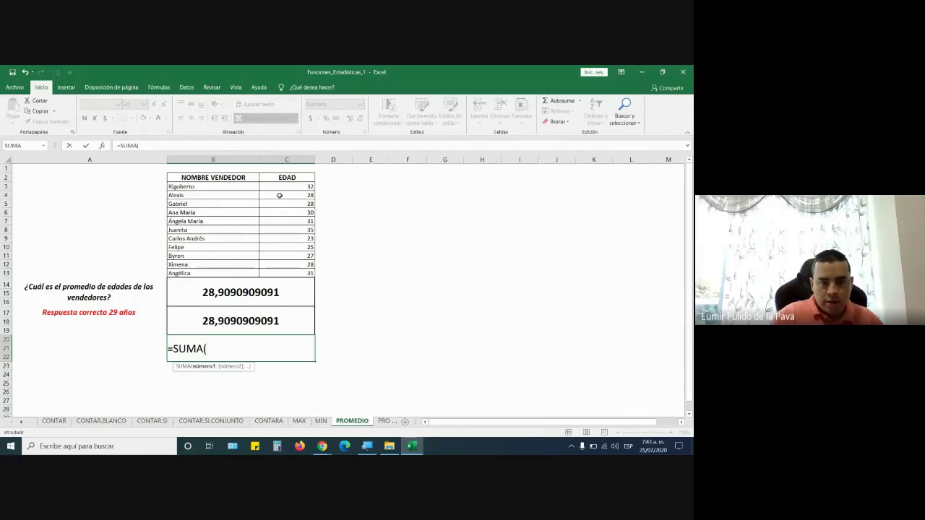
drag(280, 187, 280, 273)
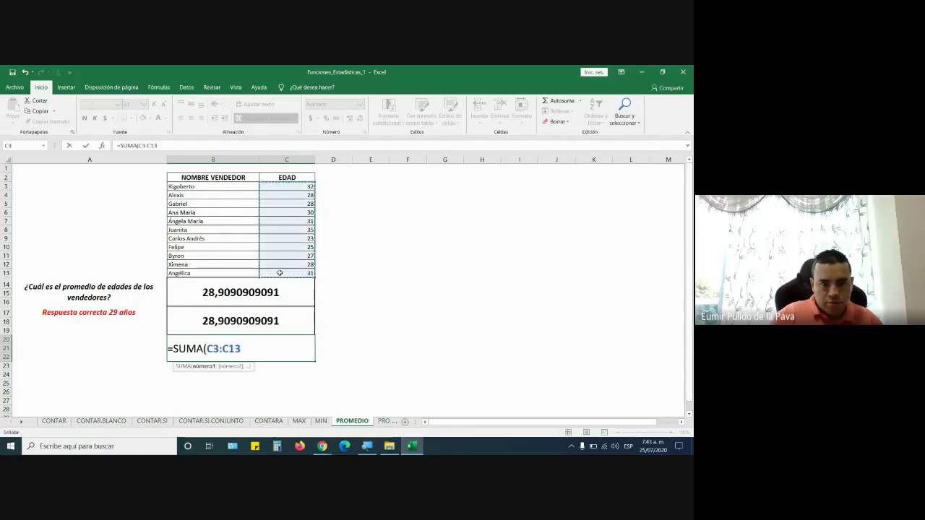
text()/11)
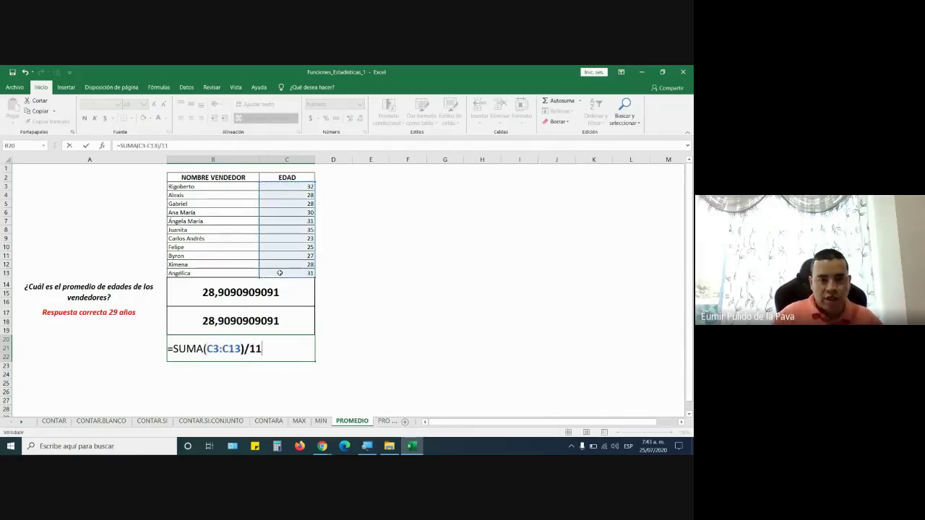
key(Return)
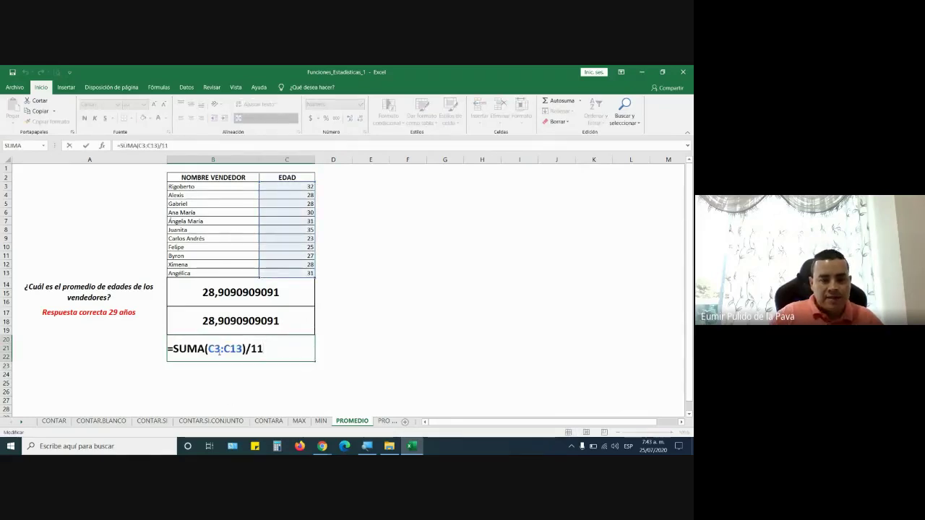
- Review the B17 and B14 formulas, then copy B14's answer-box formatting onto D14
double_click(274, 317)
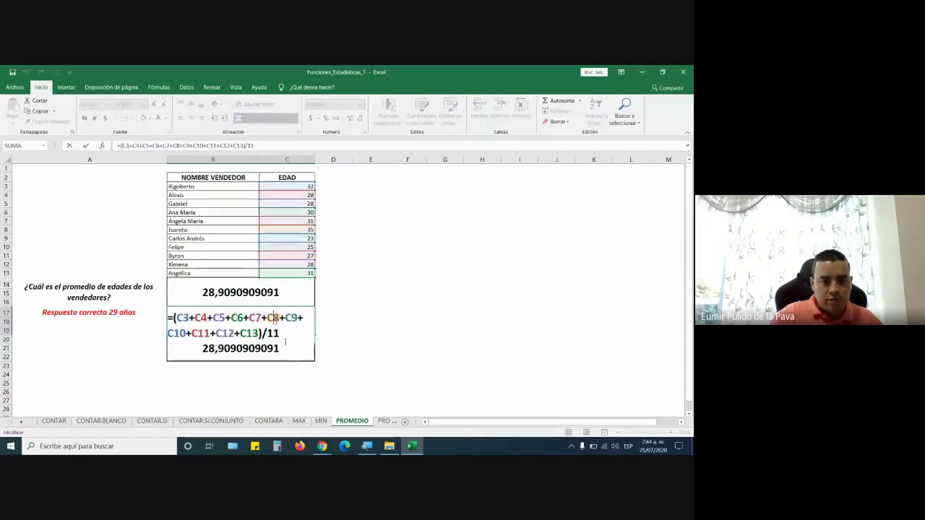
click(285, 296)
double_click(198, 301)
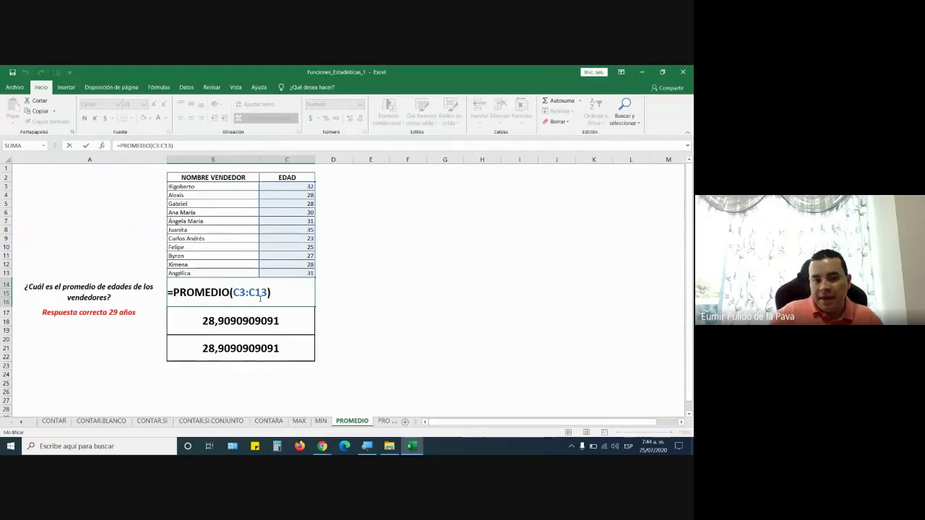
click(337, 300)
key(ctrl+Return)
click(48, 121)
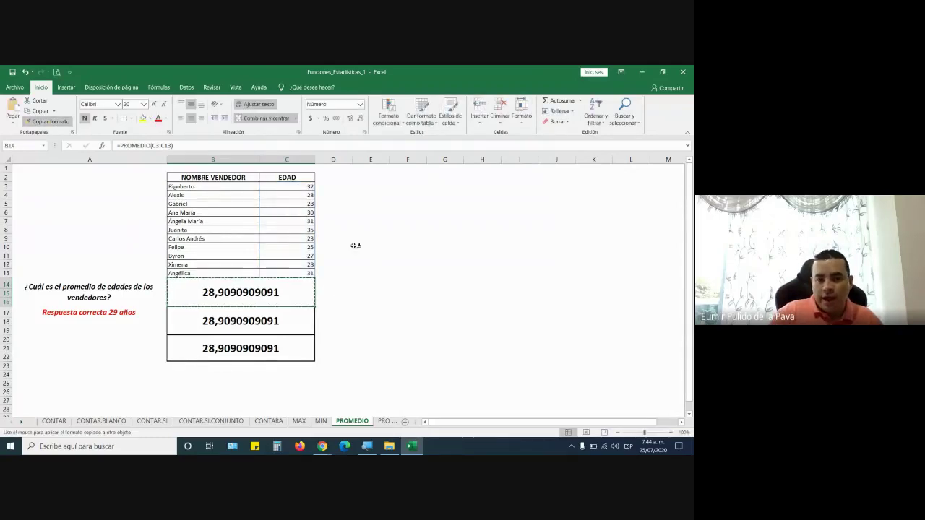
click(333, 283)
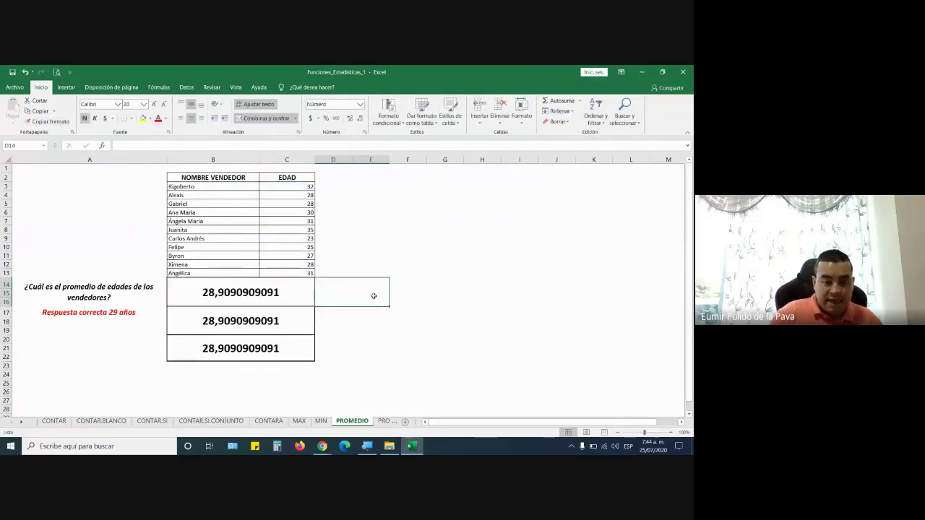
- Start a PROMEDIO formula in D14 listing cells C3 through C8 individually
text(=PR)
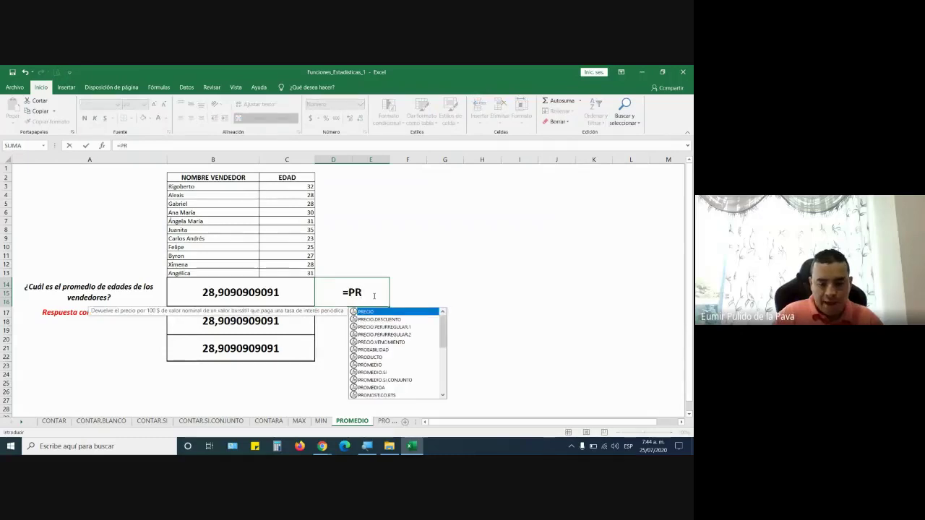
text(OM)
key(Tab)
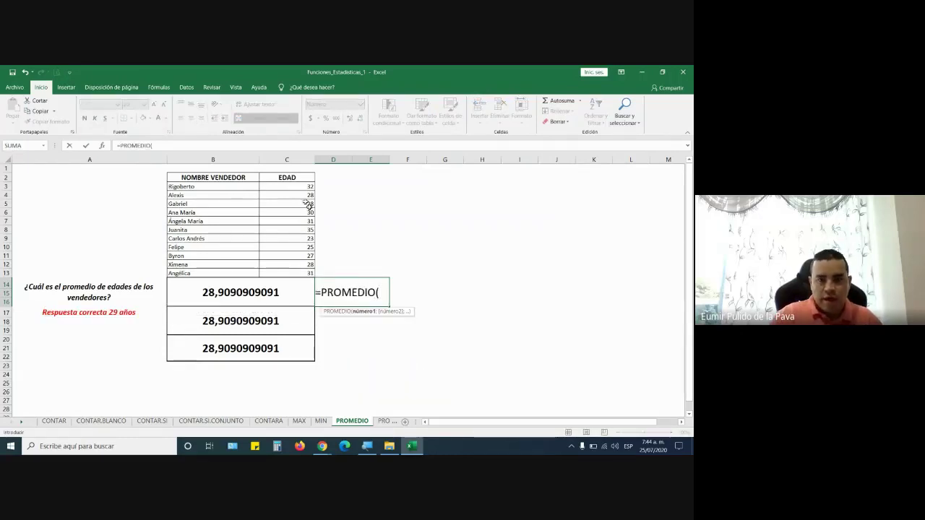
click(306, 188)
text(;)
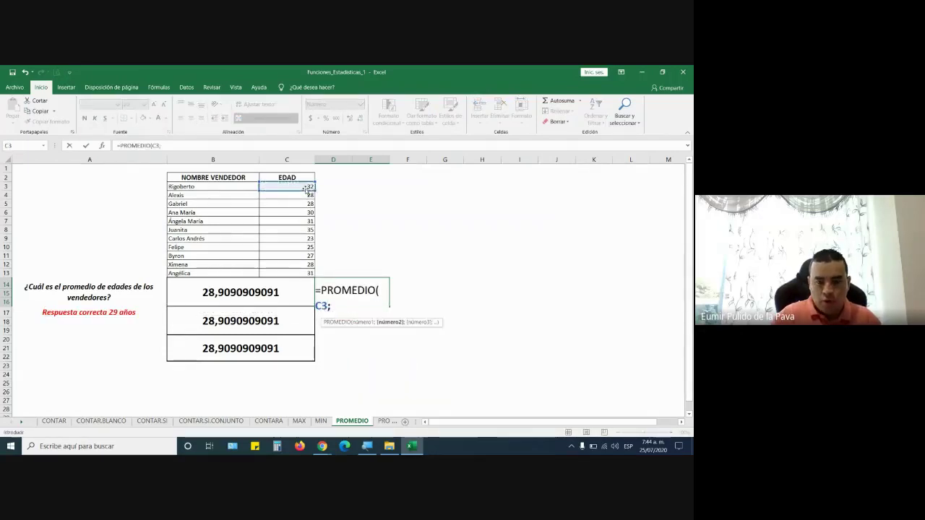
click(297, 196)
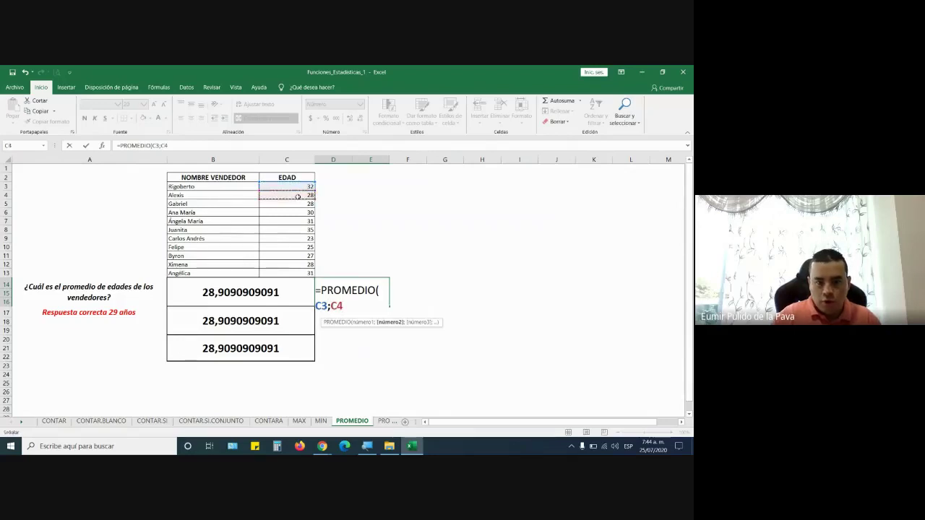
text(;)
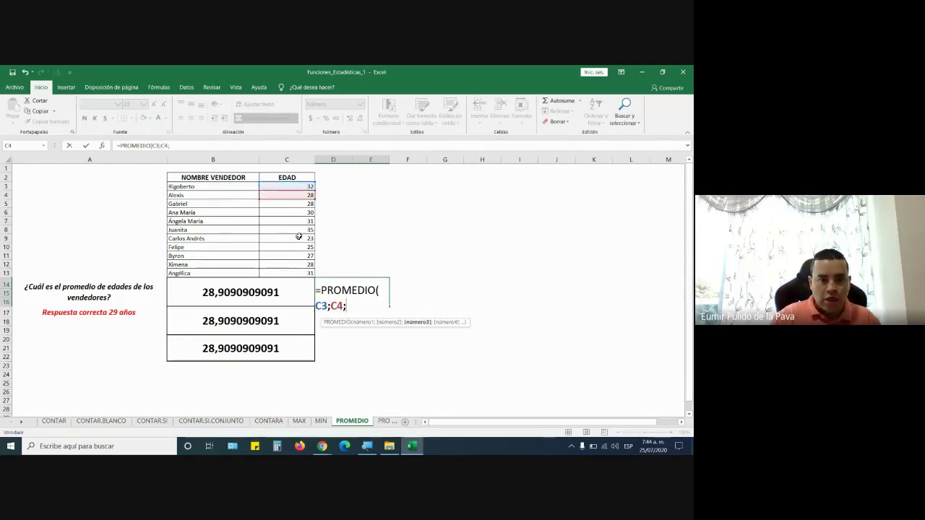
click(298, 205)
text(;)
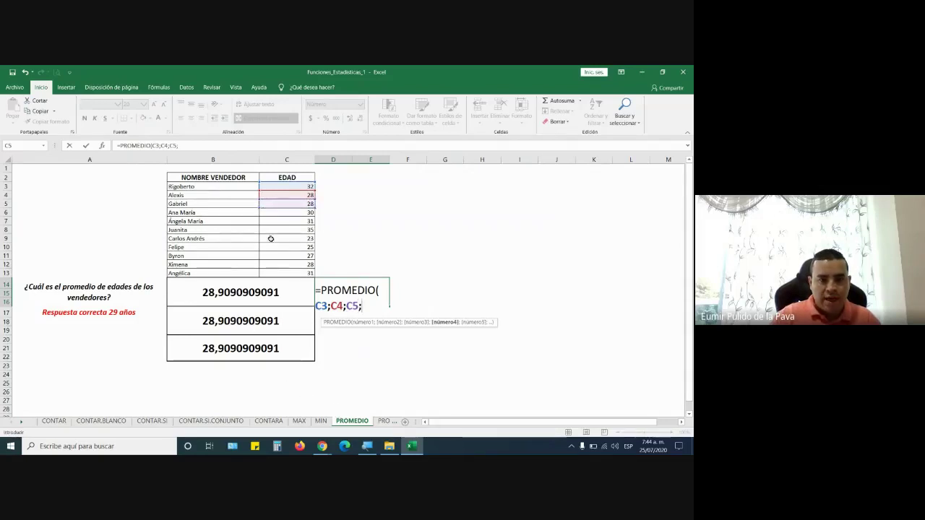
click(288, 212)
text(;)
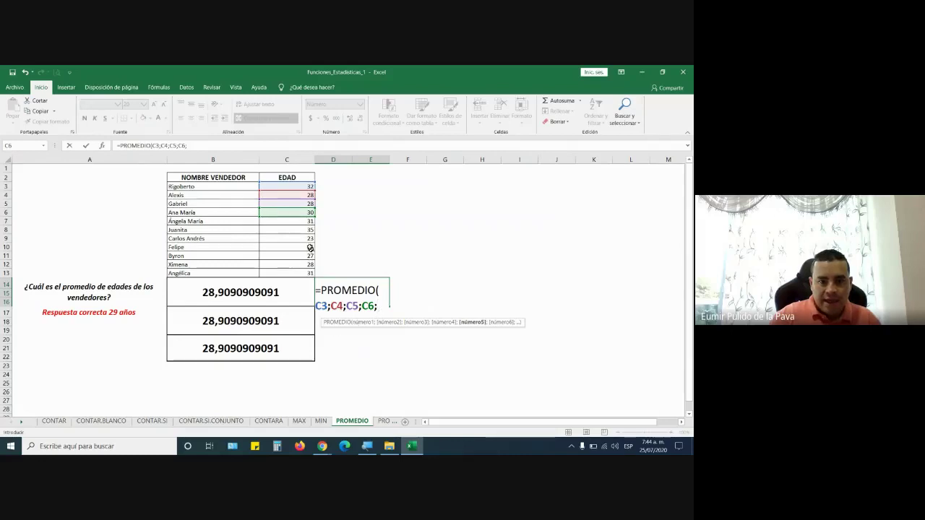
click(294, 219)
text(;)
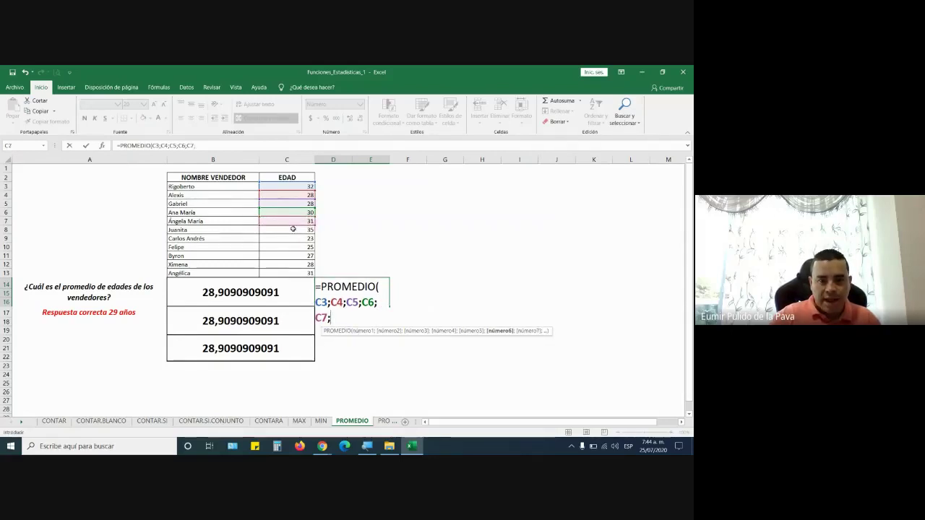
click(294, 229)
text(;)
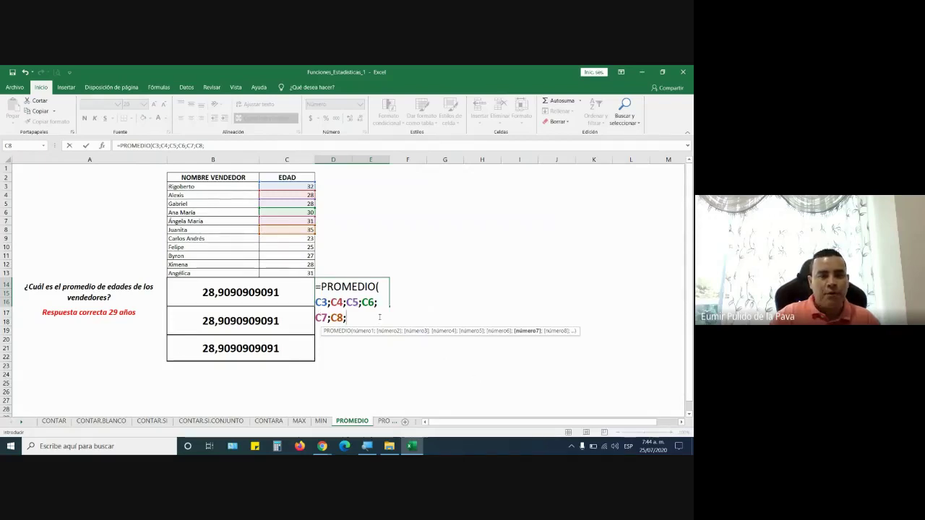
- Replace the individual cells with C3:C13, commit =PROMEDIO(C3:C13), and widen column E
drag(316, 302, 346, 318)
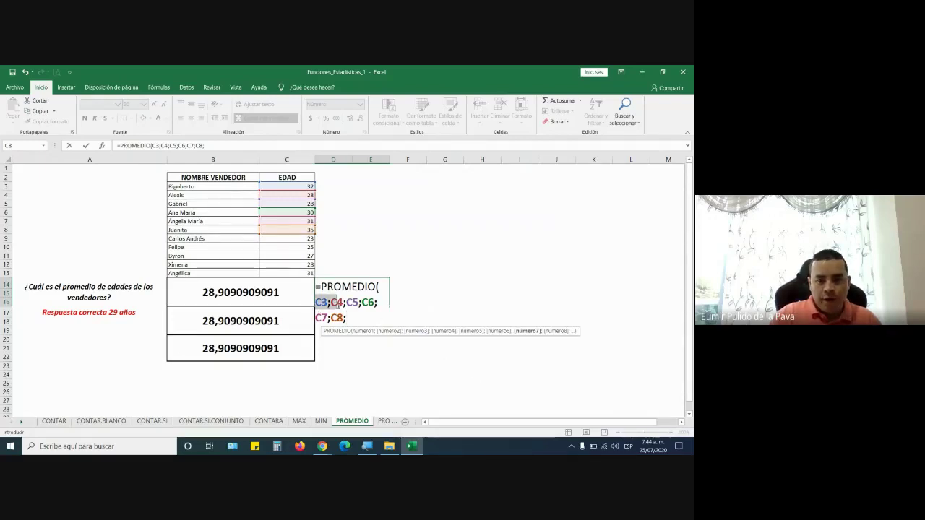
key(BackSpace)
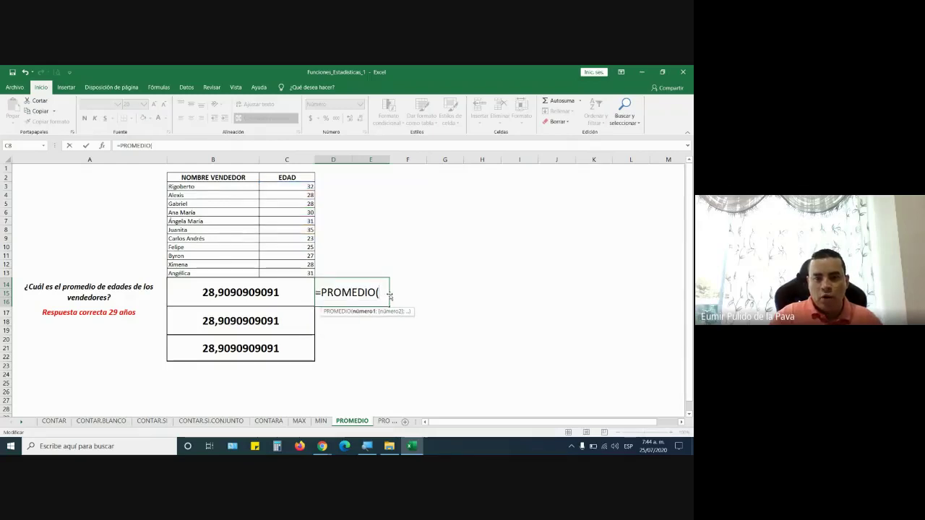
drag(293, 189, 302, 270)
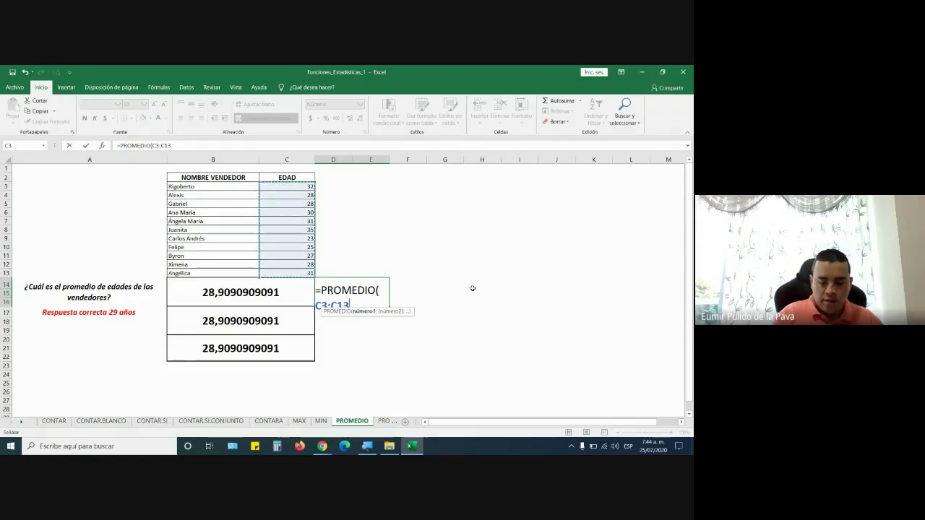
text())
key(Return)
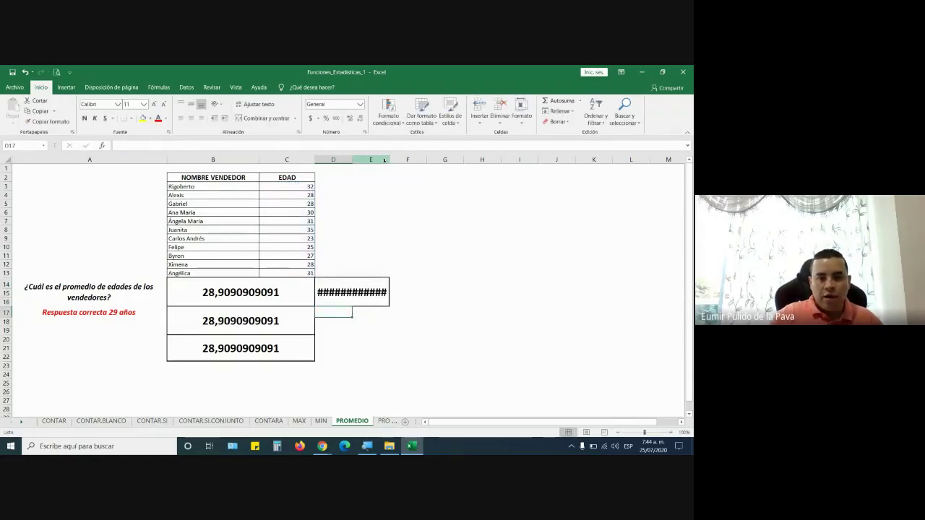
drag(389, 158, 407, 159)
click(366, 305)
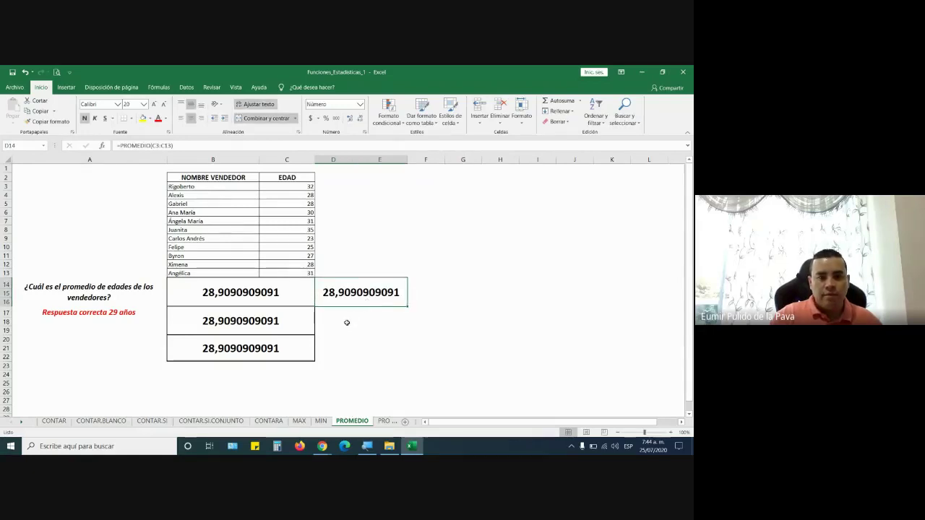
- Give D17 the answer-box formatting and enter =SUMA(C3:C13)/CONTAR(C3:C13)
click(48, 121)
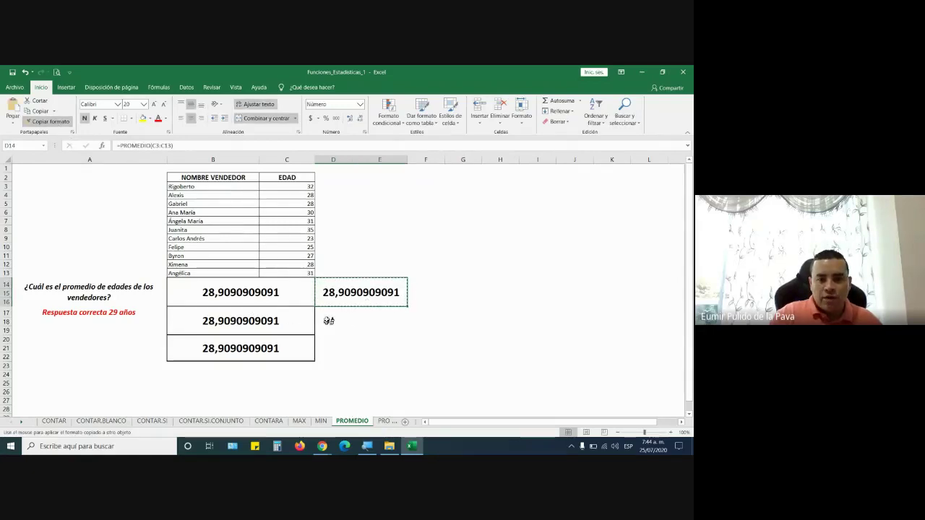
click(325, 320)
text(=S)
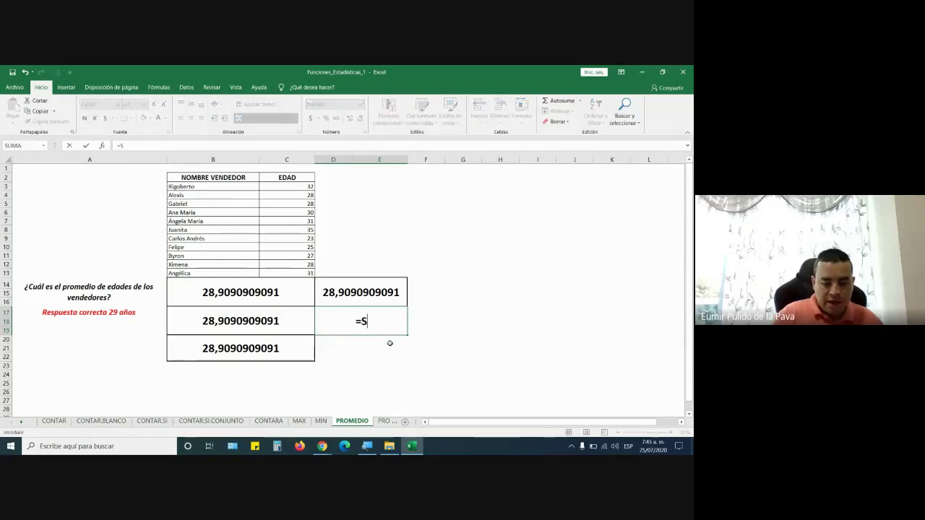
text(UMA()
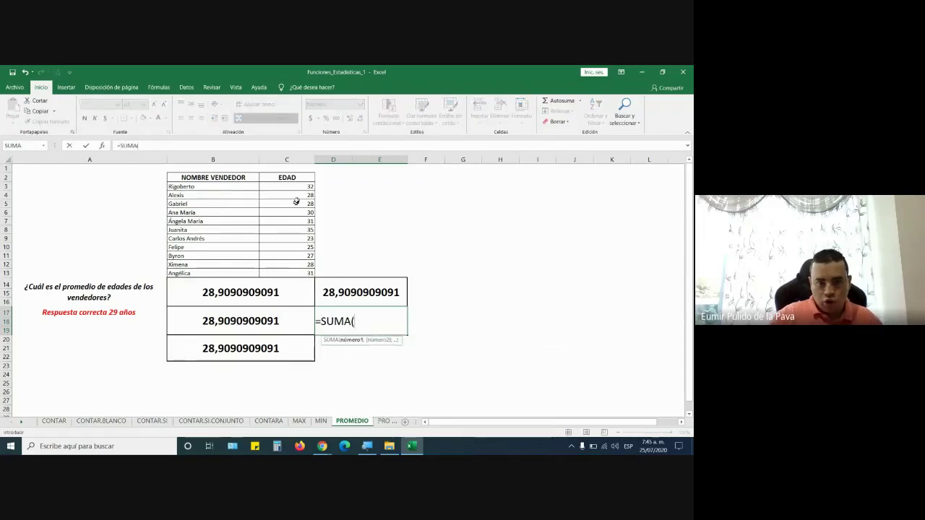
drag(301, 186, 293, 273)
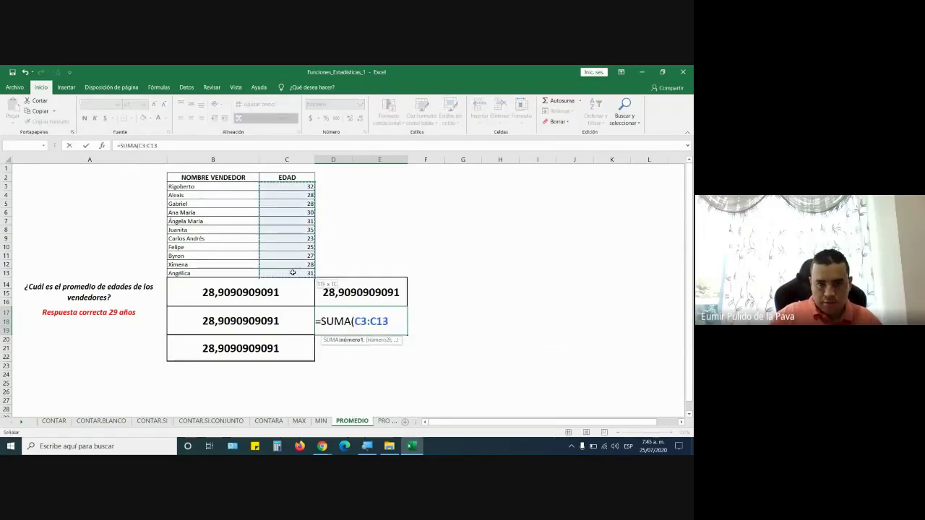
text()/)
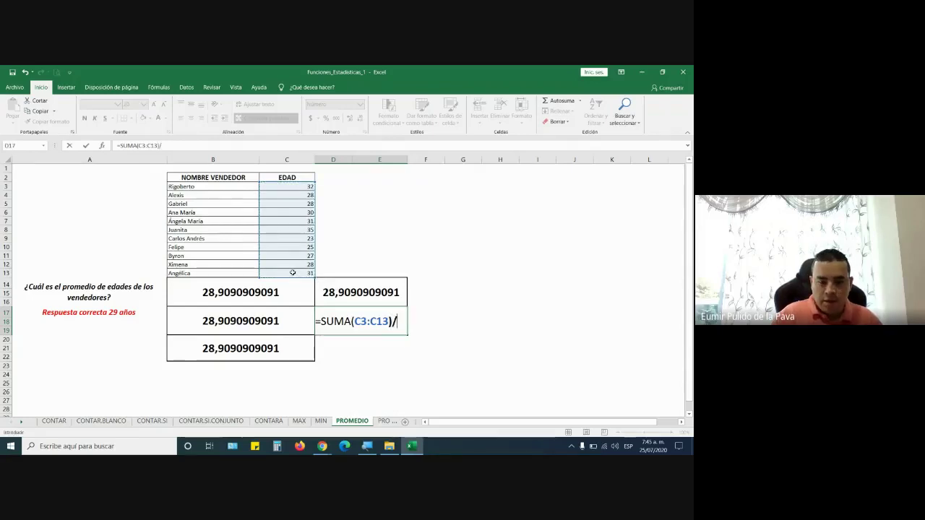
text(CONTAR)
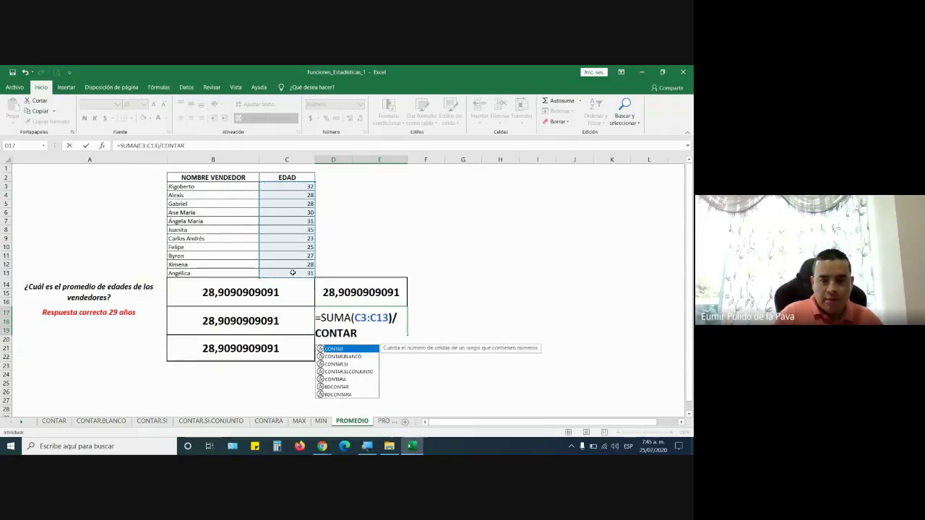
text(()
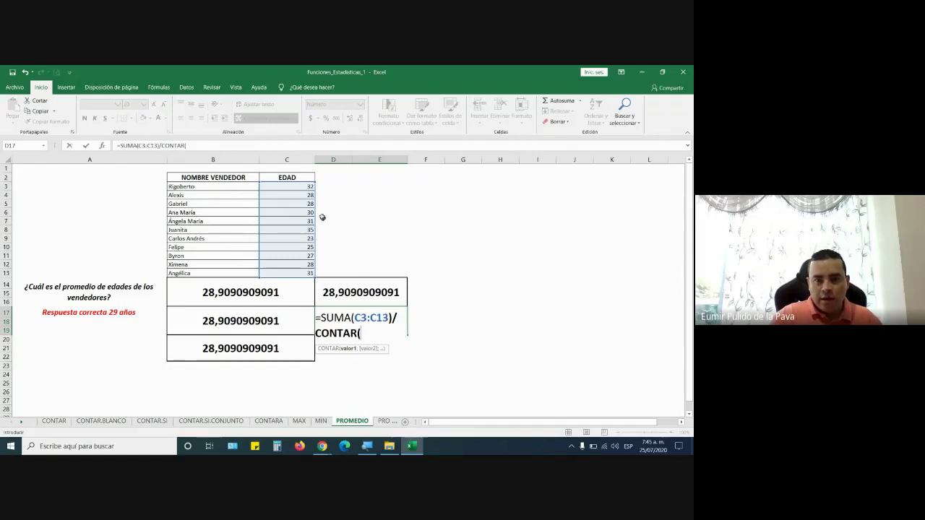
mouse_move(302, 187)
mouse_down()
mouse_move(299, 245)
mouse_move(316, 276)
mouse_up()
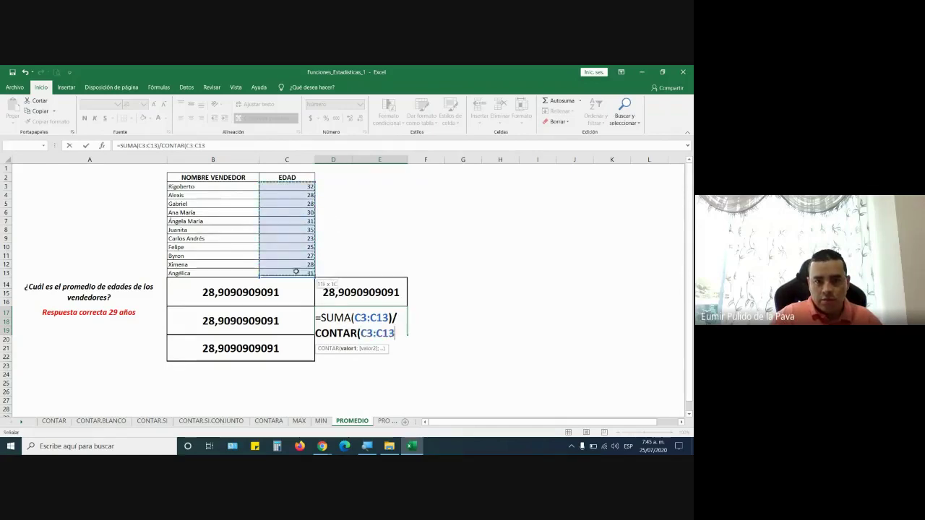
text())
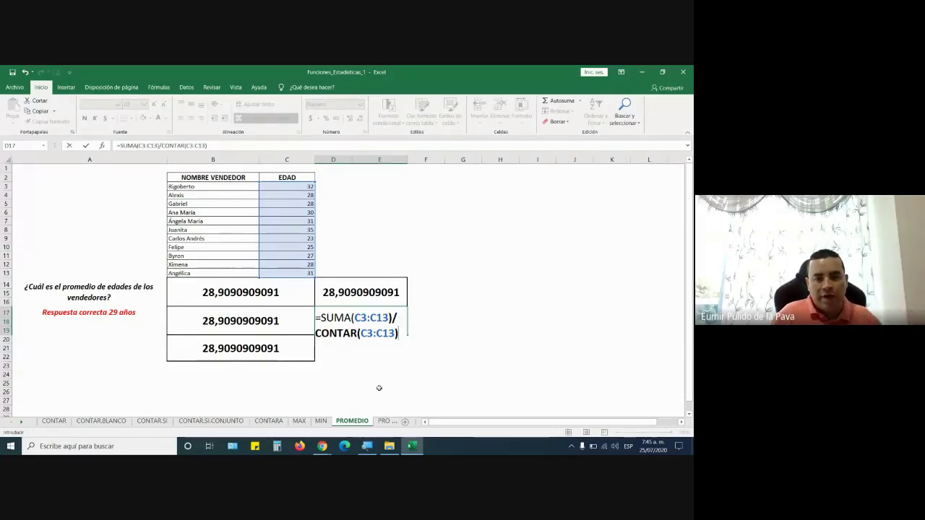
key(Return)
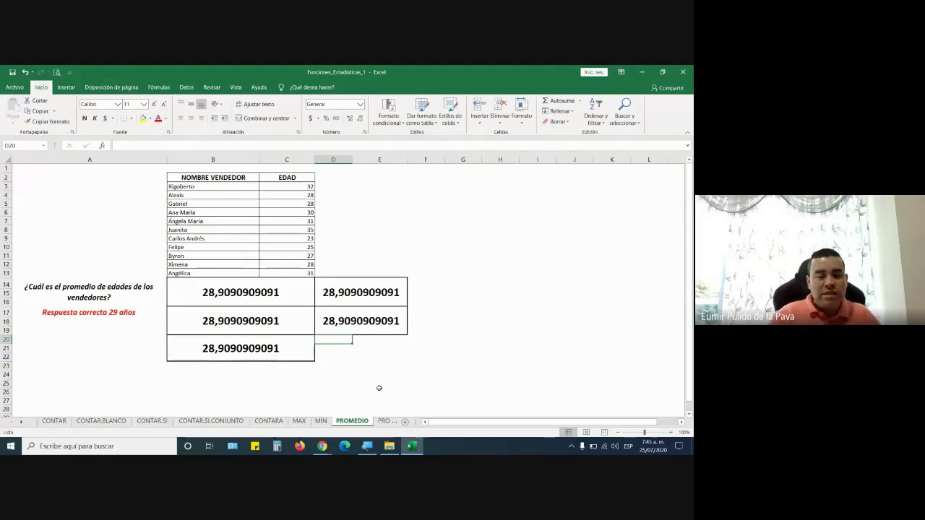
- Change B14's formula to =B17 and check the result
double_click(273, 294)
drag(271, 292, 167, 292)
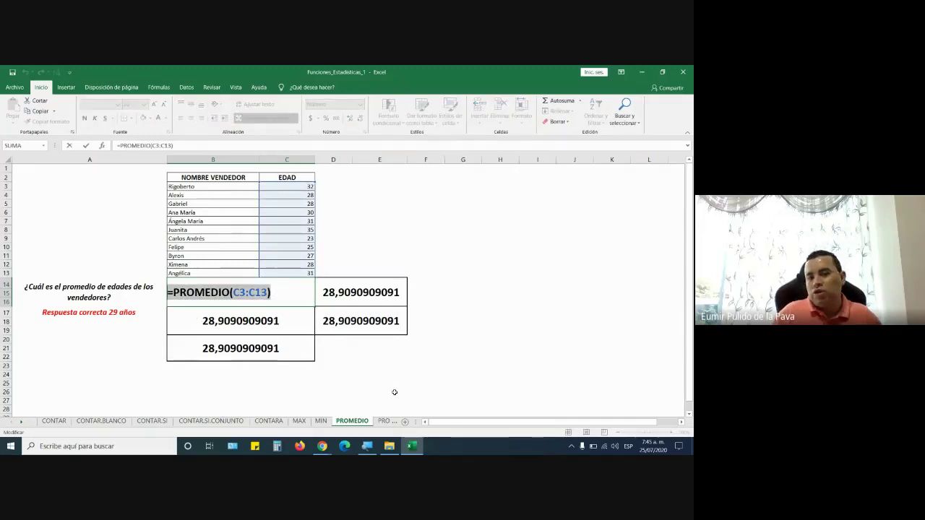
text(=)
click(292, 324)
key(Return)
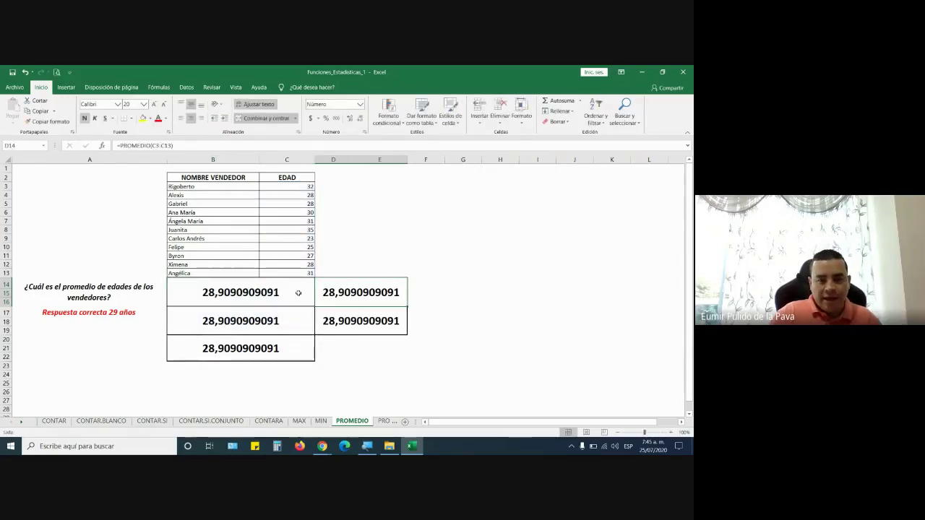
double_click(298, 293)
key(Escape)
double_click(297, 292)
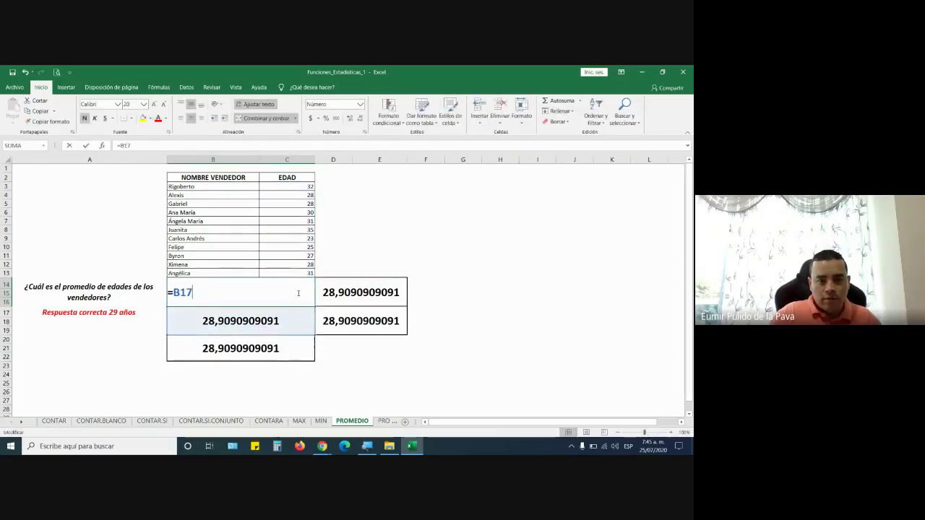
key(Escape)
double_click(257, 289)
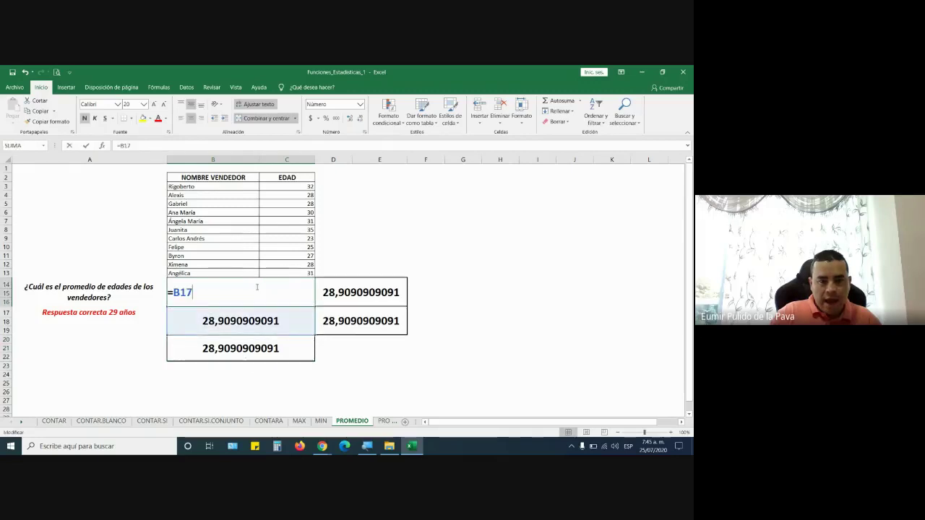
key(Escape)
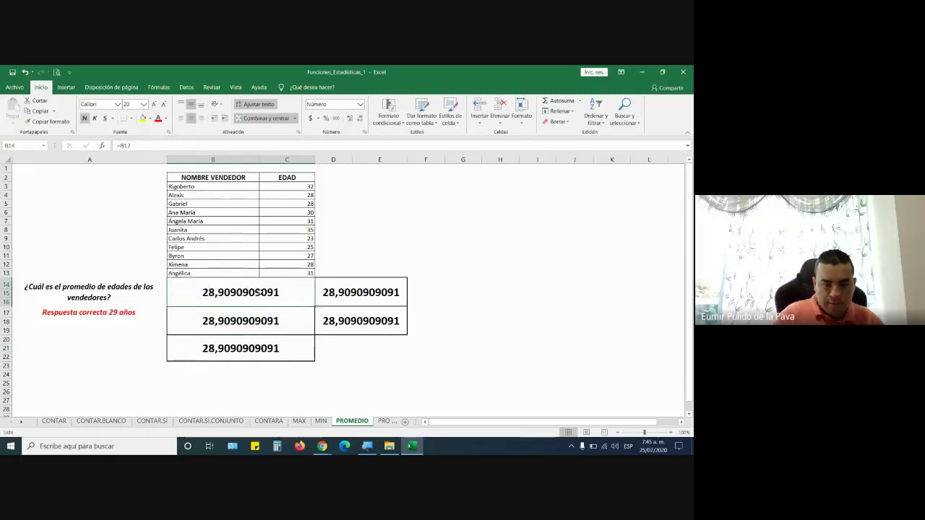
- Restore B14 to =PROMEDIO(C3:C13)
text(=PRTO)
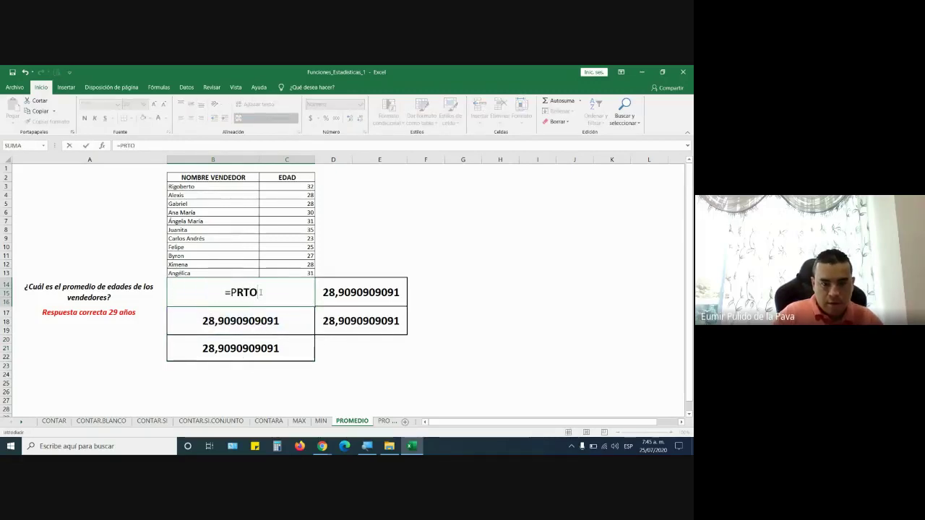
key(BackSpace)
key(BackSpace)
text(O)
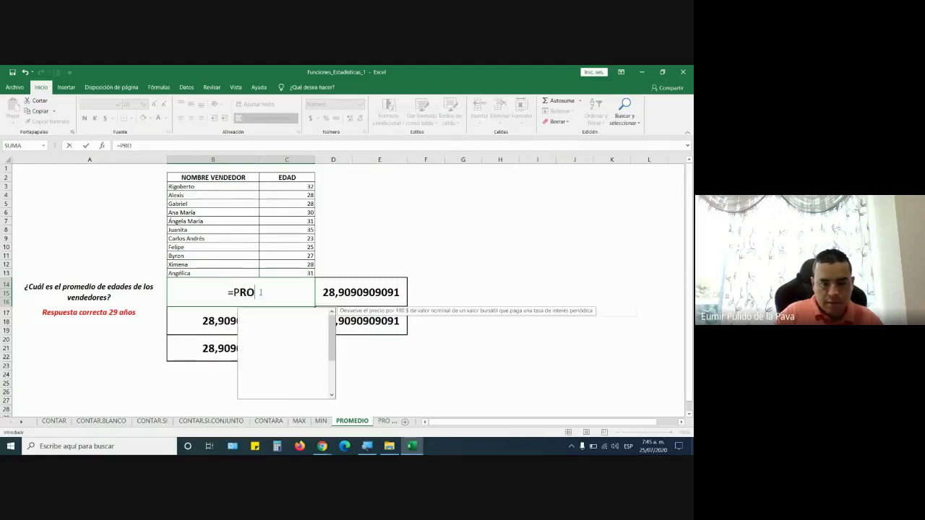
text(M)
key(Tab)
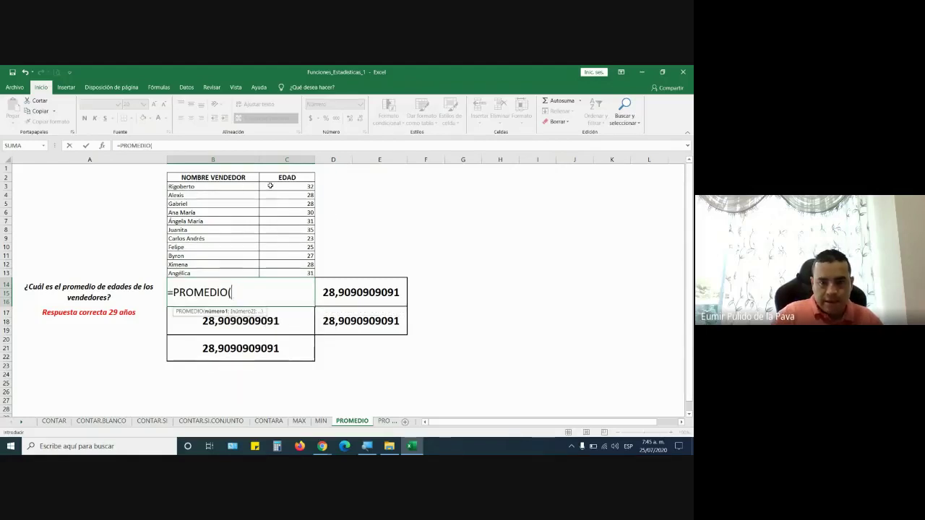
drag(271, 186, 273, 271)
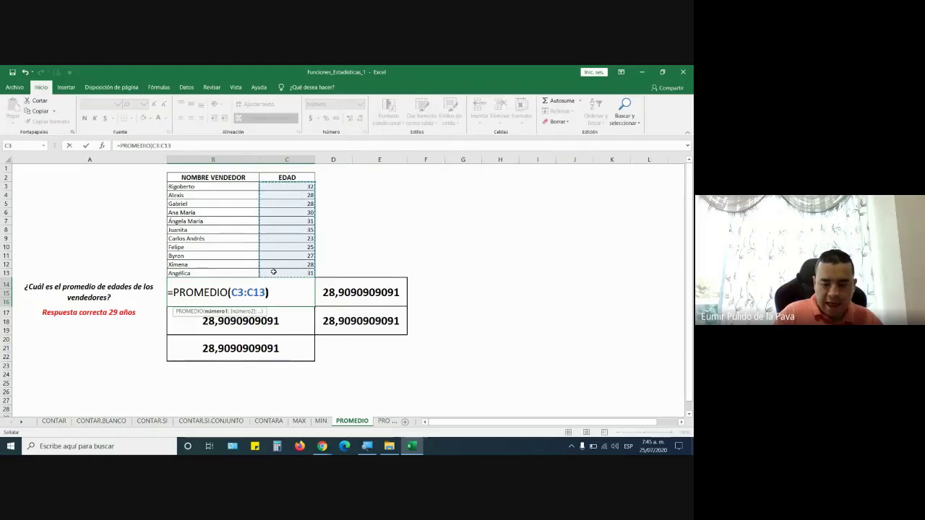
key(Return)
- Review the B17, B20, D17 and B14 formulas, then go to the PROMEDIO.SI sheet
double_click(285, 332)
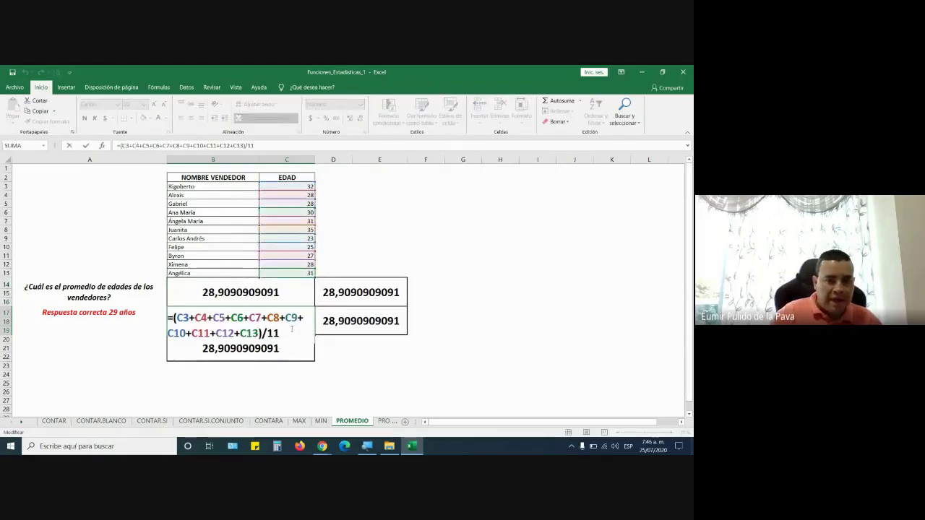
key(Return)
double_click(289, 348)
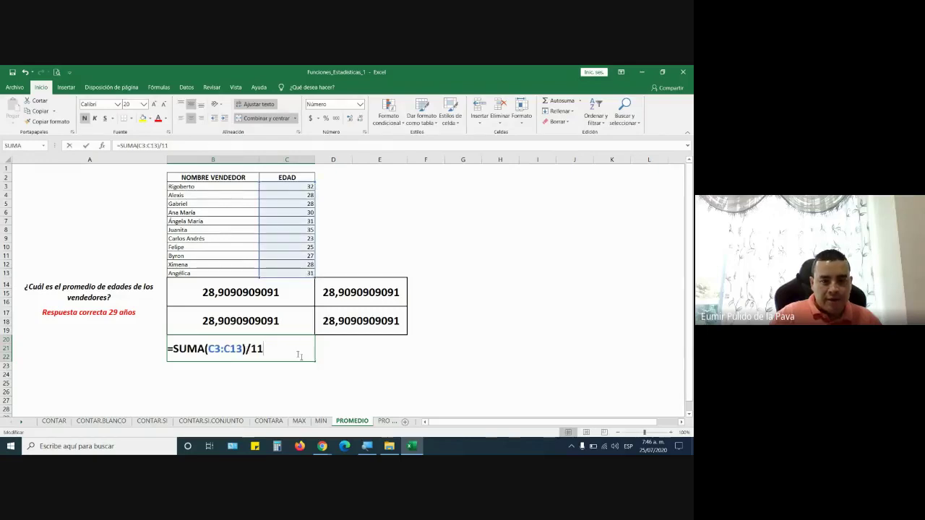
key(Return)
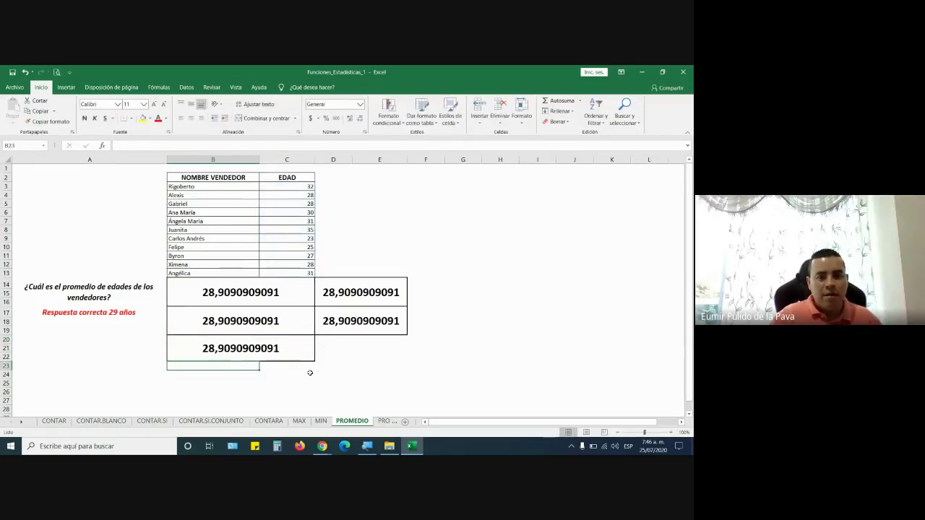
double_click(352, 318)
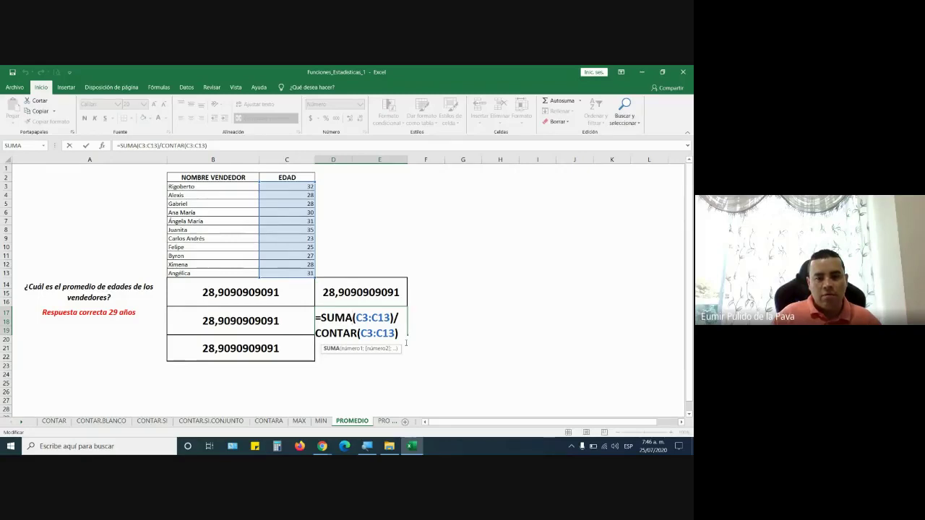
key(Return)
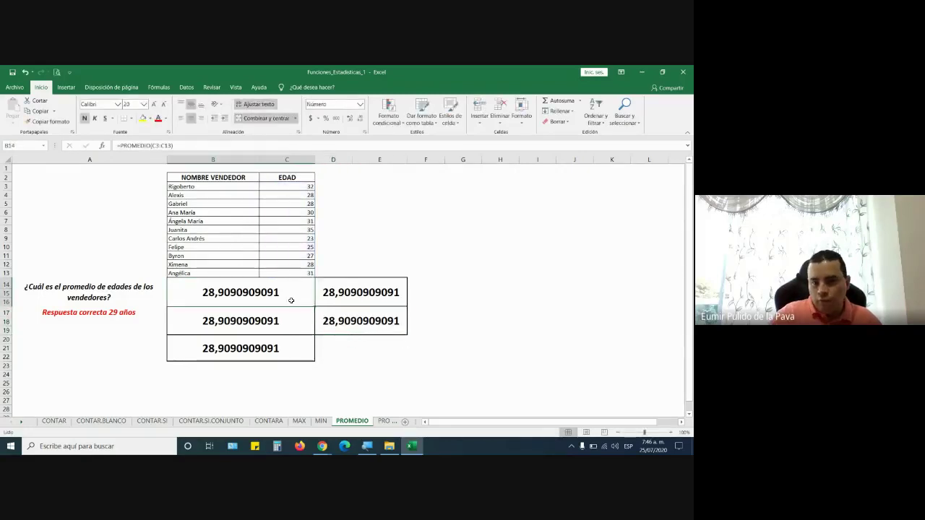
double_click(289, 299)
drag(178, 291, 274, 292)
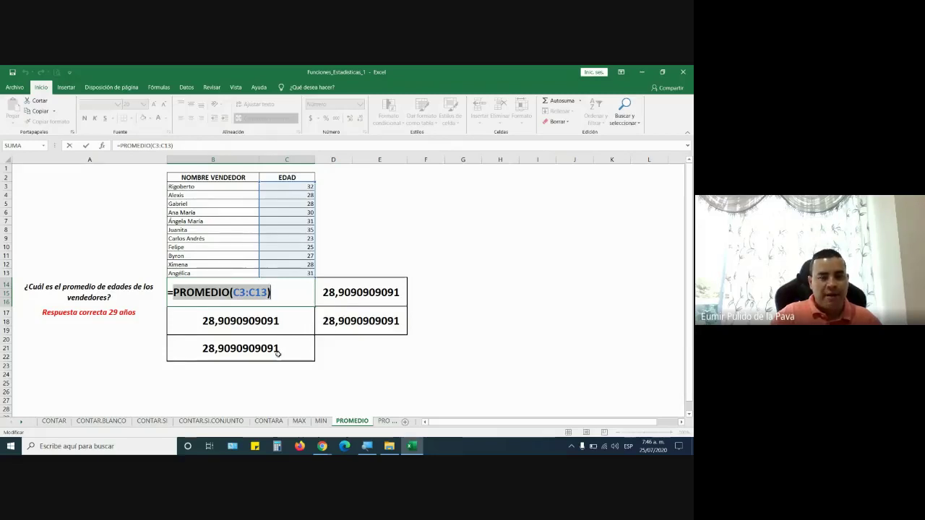
key(Escape)
click(379, 421)
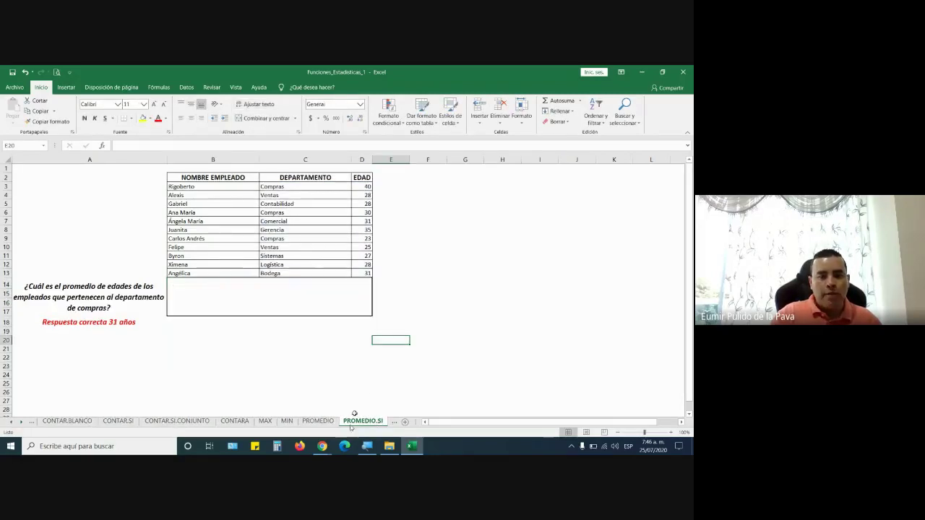
- Enlarge the answer cell B14's font and select the department and age data C3:D13
click(283, 301)
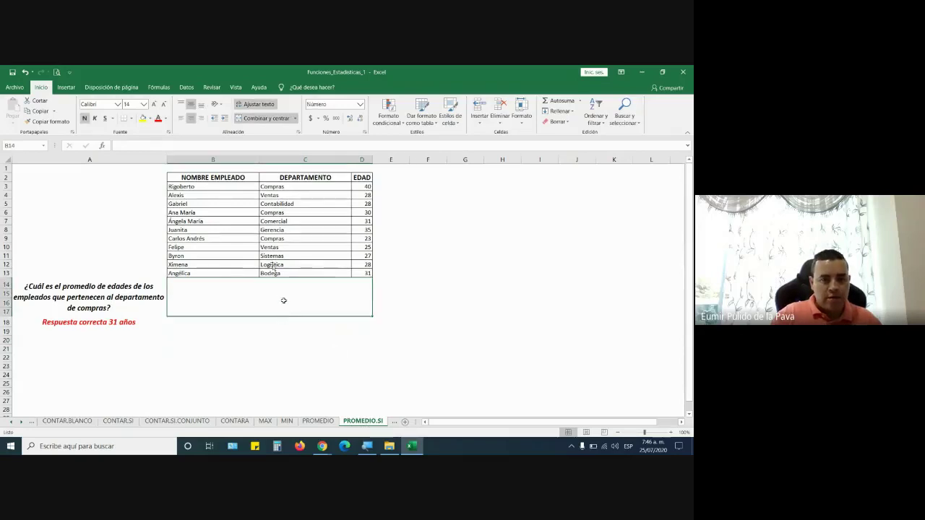
click(154, 104)
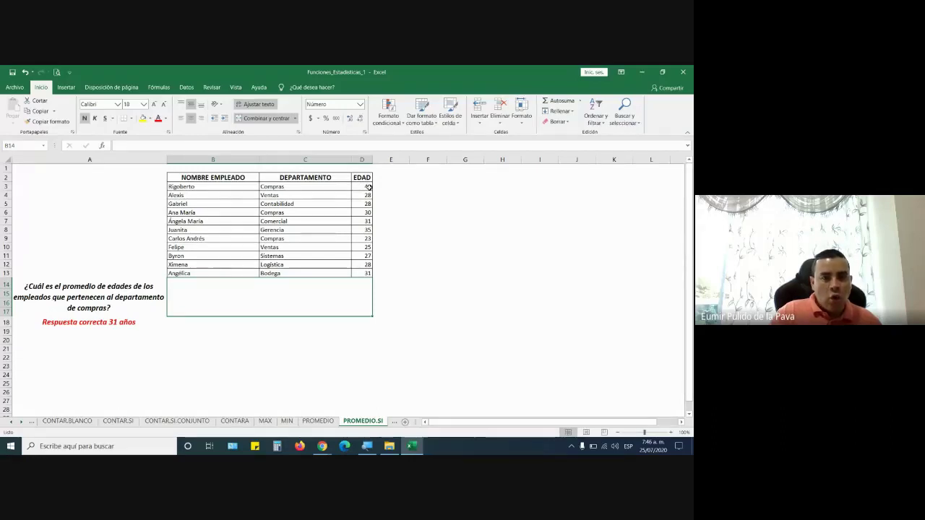
drag(365, 186, 366, 273)
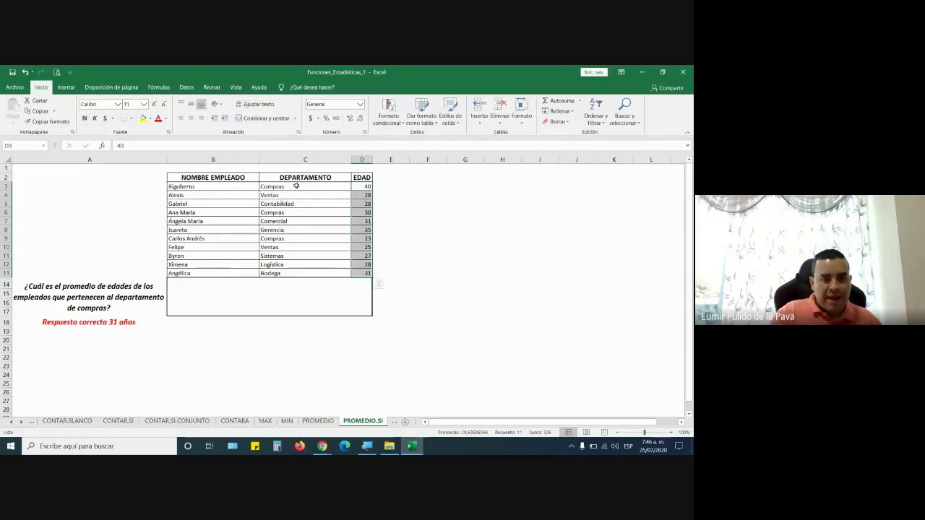
drag(284, 188, 284, 271)
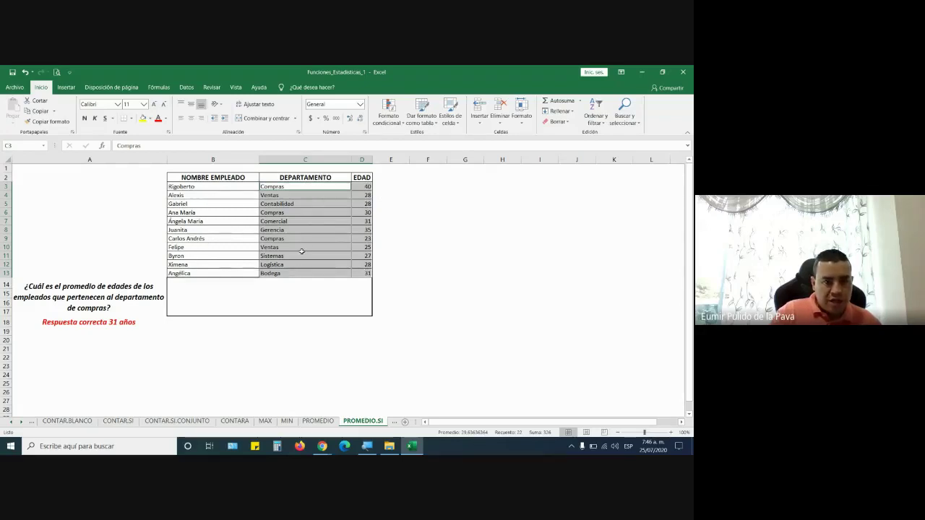
- Select the Compras cells C3, C6 and C9, then the answer cell below the table
click(288, 188)
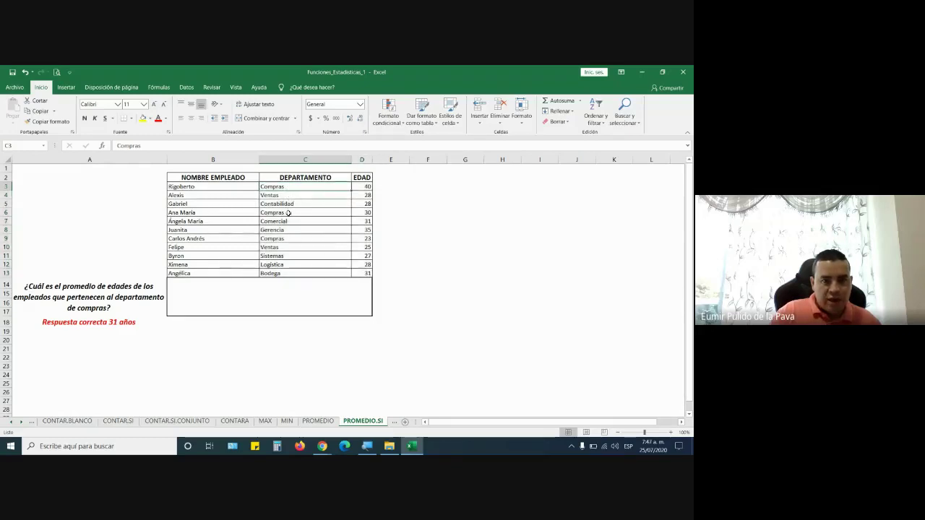
ctrl+click(289, 212)
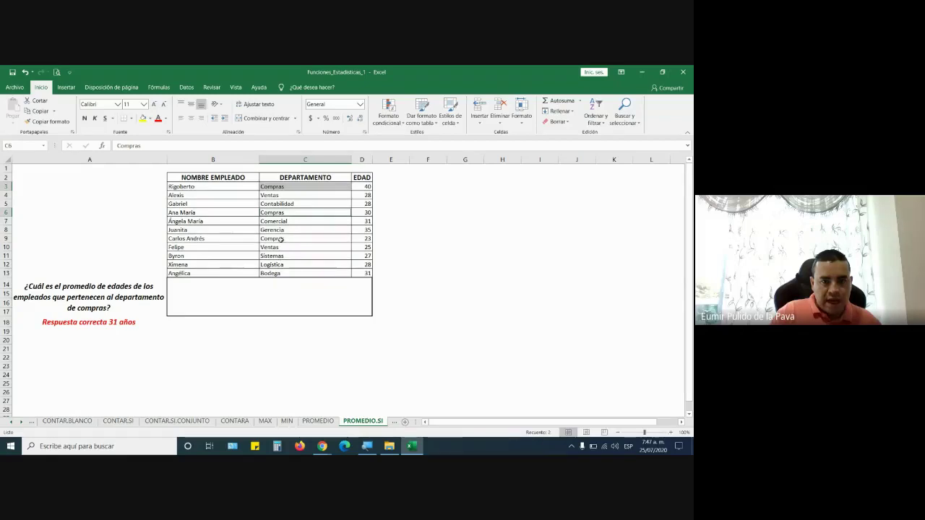
ctrl+click(282, 238)
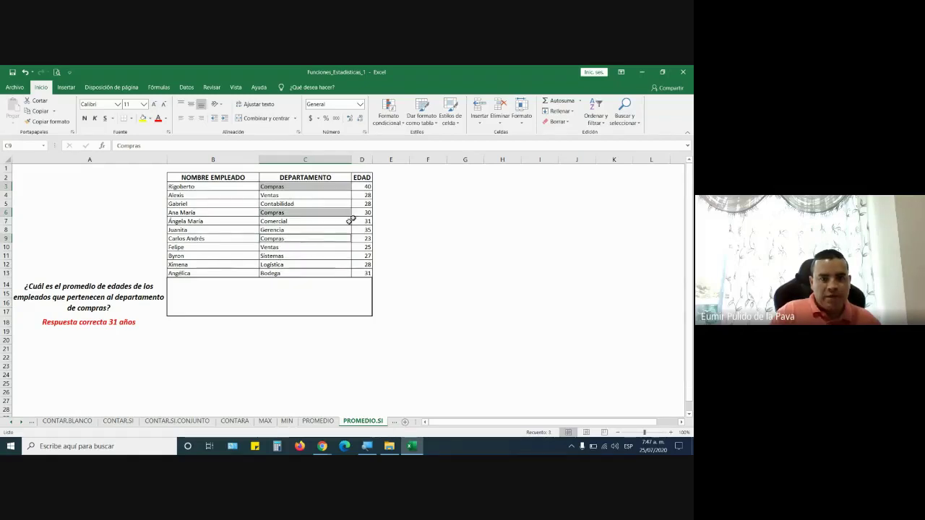
click(289, 297)
- Begin =PROMEDIO.SI(C3:C13;"COMPRAS" in the answer cell, with the screen magnified to 200%
text(=PRO)
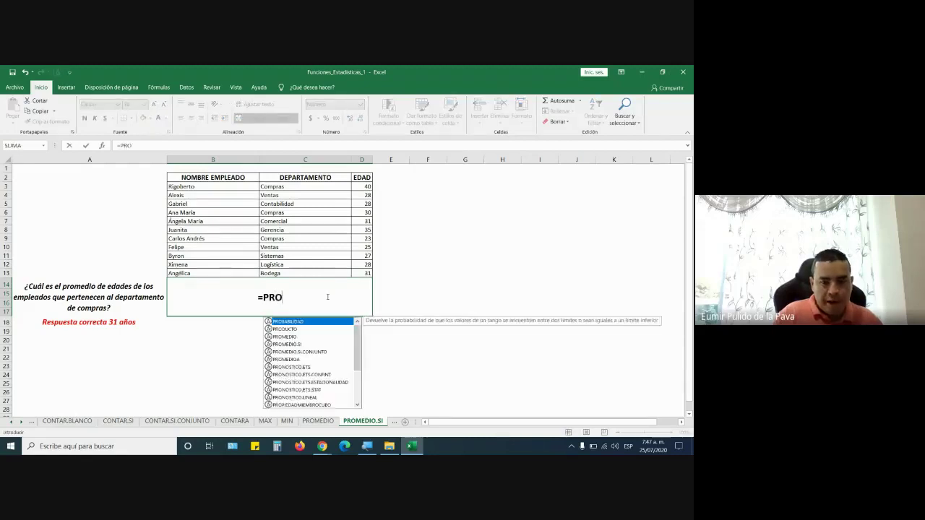
text(ME)
key(Down)
key(Tab)
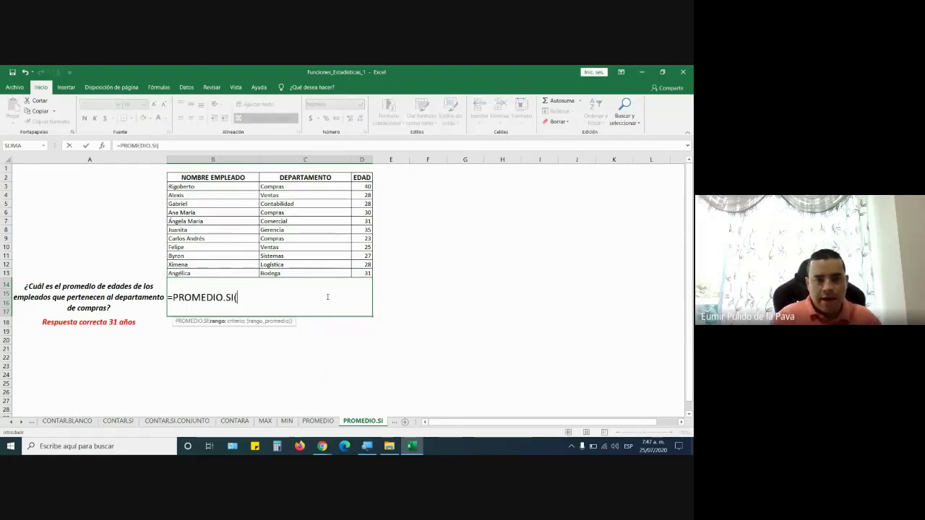
click(367, 446)
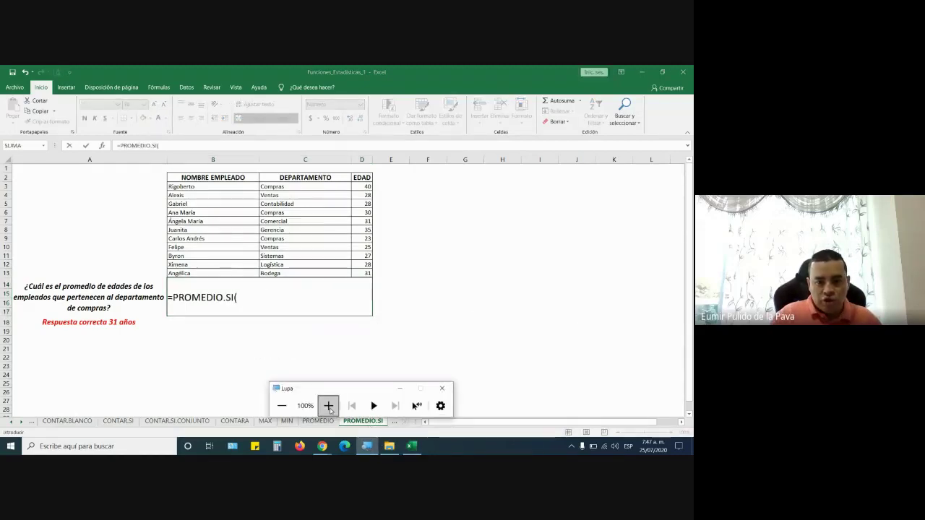
click(328, 406)
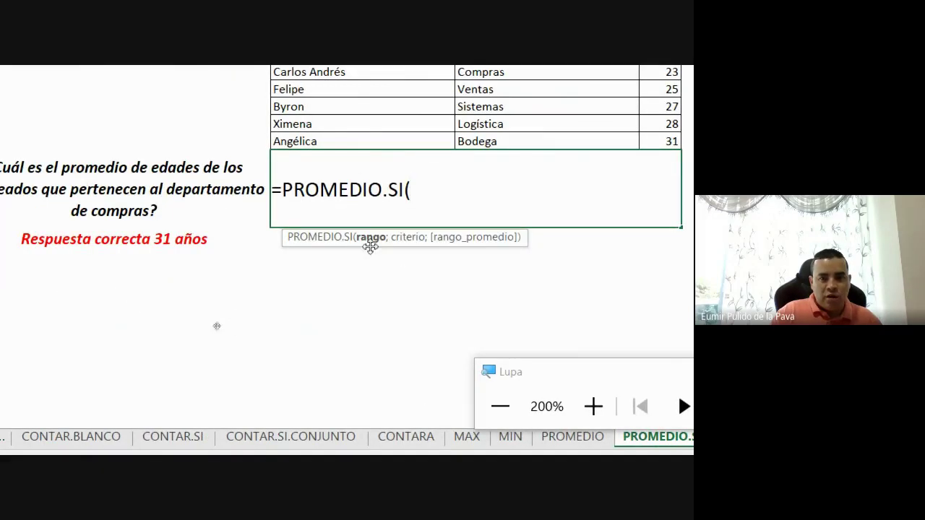
drag(450, 110, 440, 284)
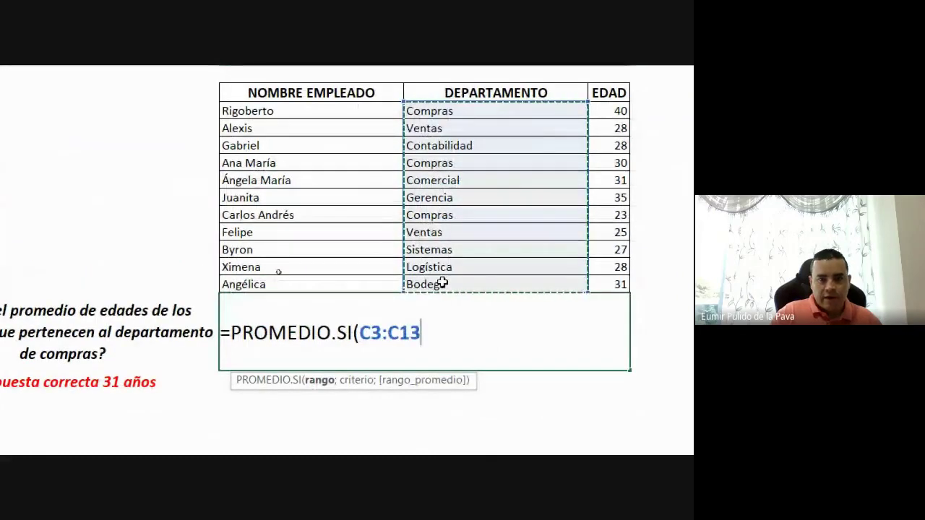
text(;)
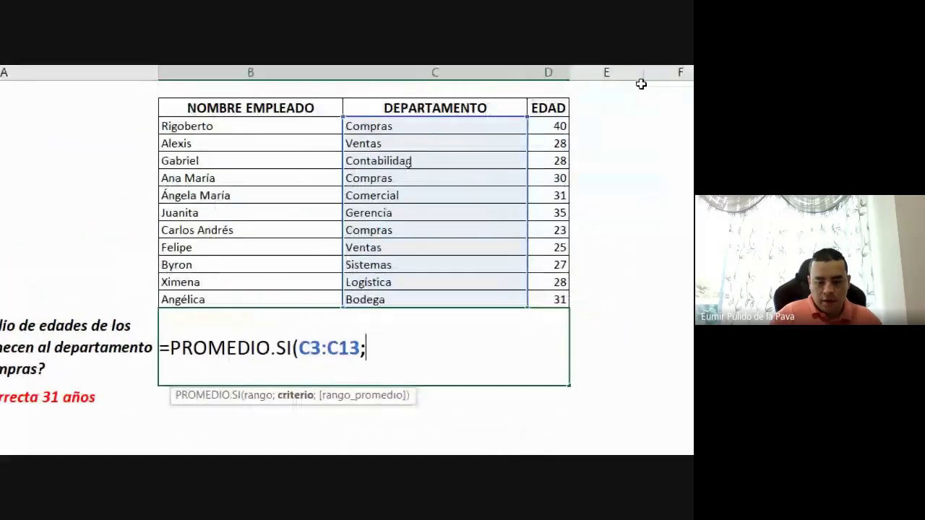
text("COMPR)
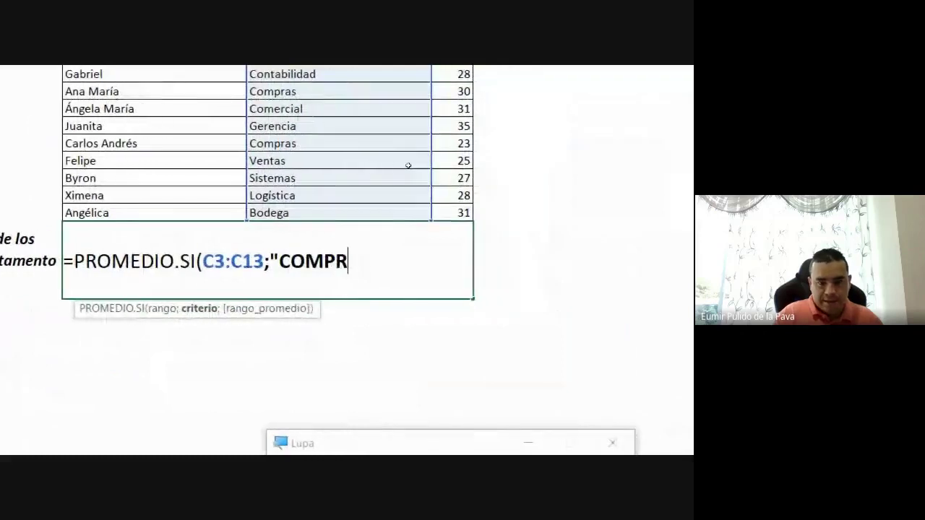
text(AS")
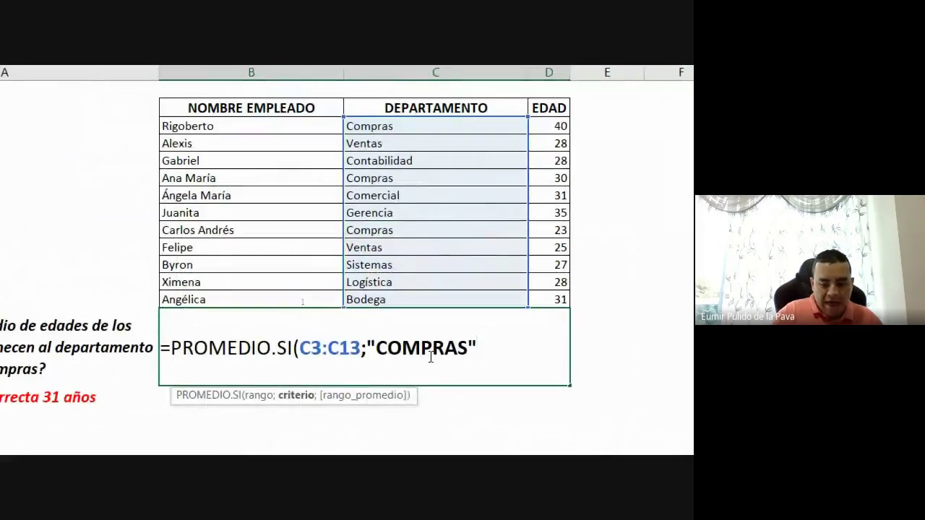
text())
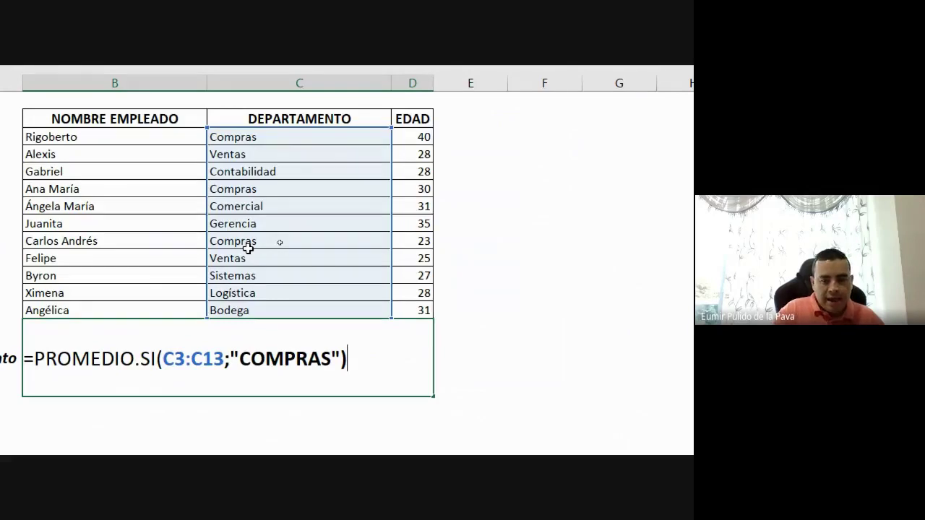
key(BackSpace)
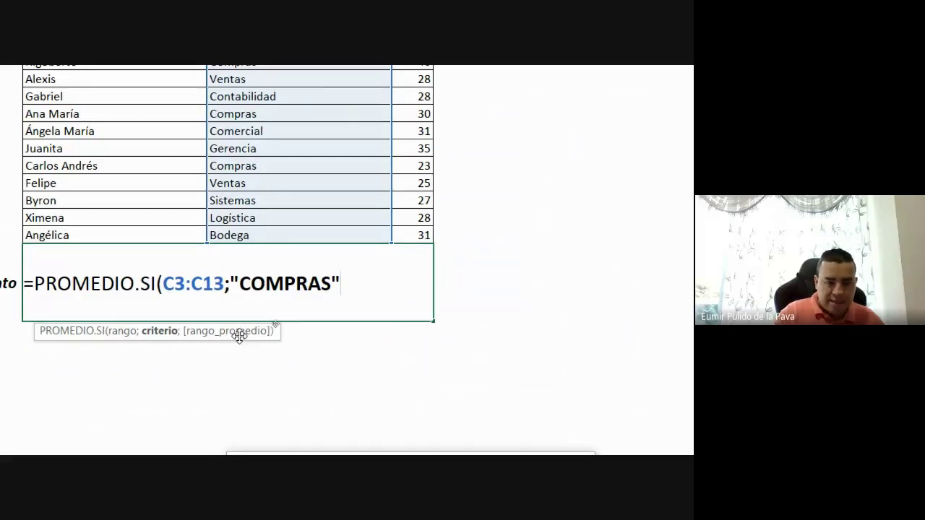
- Add D3:D13 as the average range and close the PROMEDIO.SI formula's parenthesis
text(;)
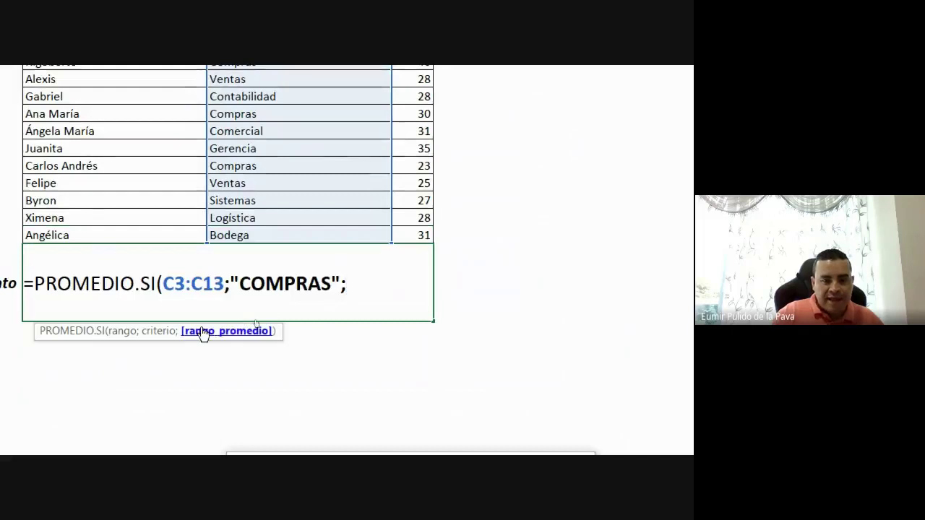
drag(420, 135, 410, 301)
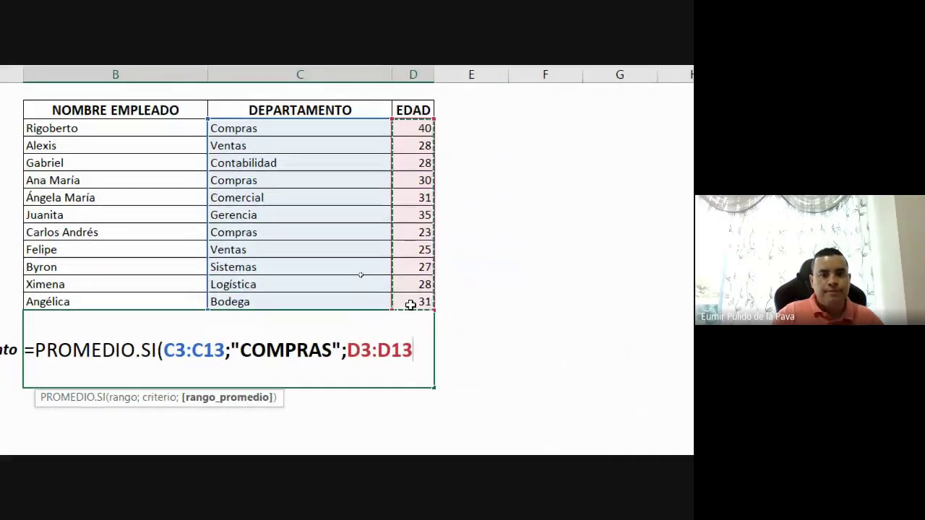
drag(164, 352, 341, 352)
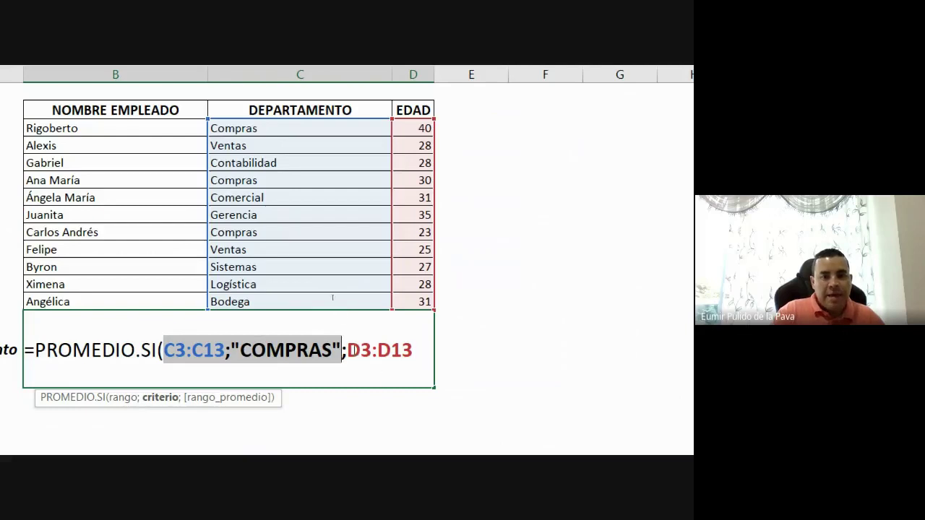
key(Right)
key(shift+Right)
key(shift+Right)
key(shift+Right)
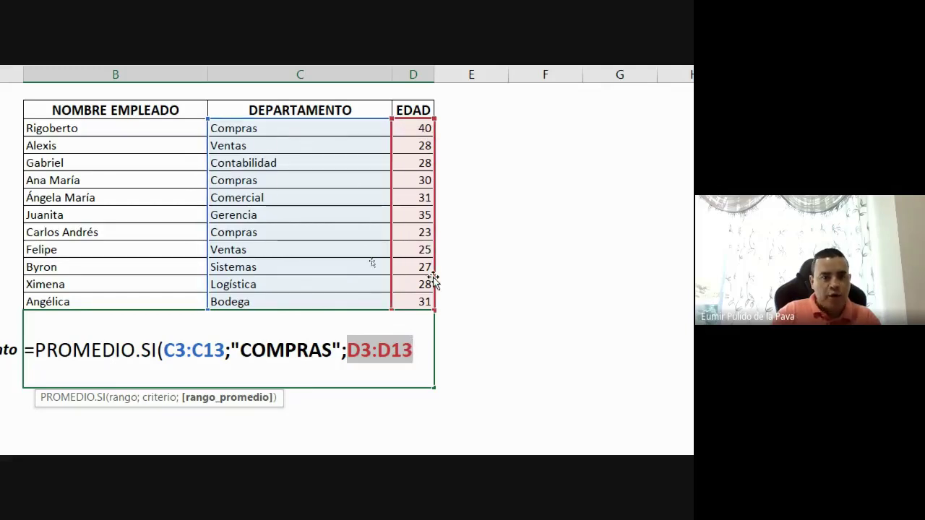
click(424, 359)
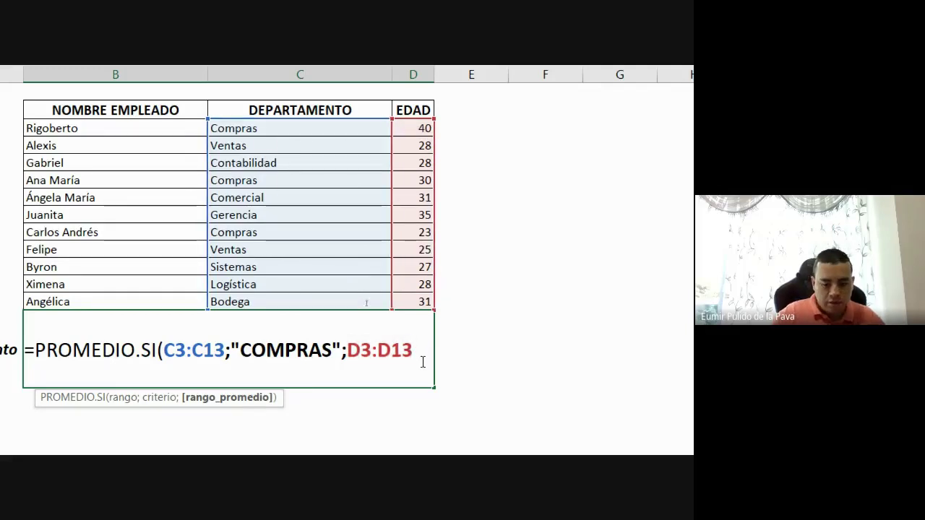
text())
key(super+plus)
- Commit the formula and remove all decimals so the Compras average reads 31
key(Return)
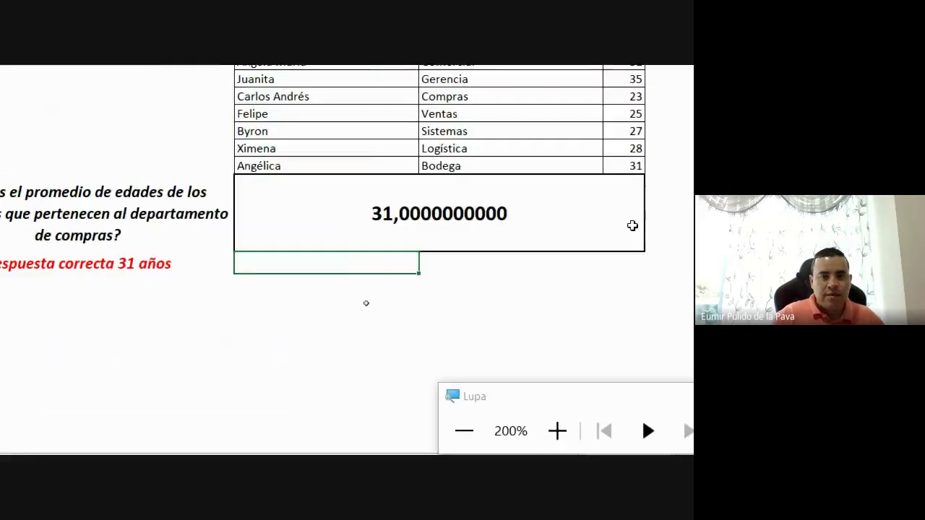
click(437, 211)
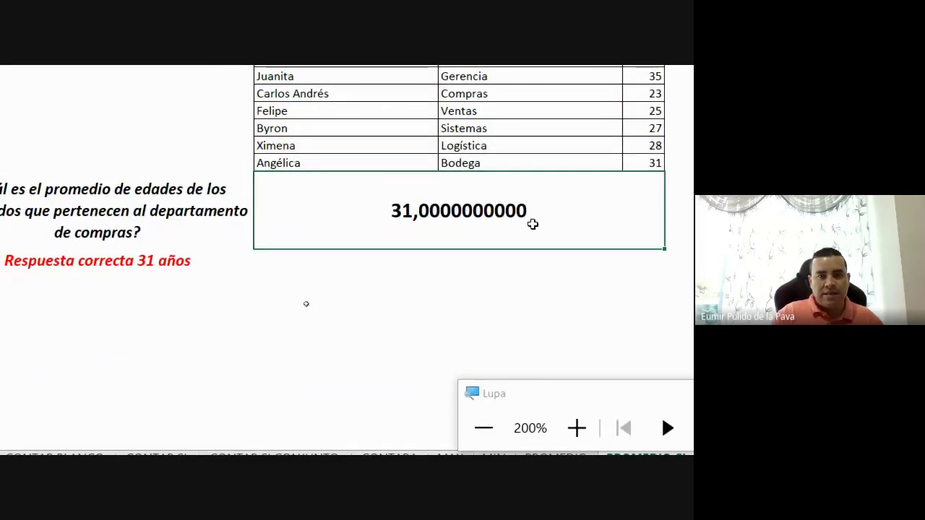
key(super+minus)
key(super+plus)
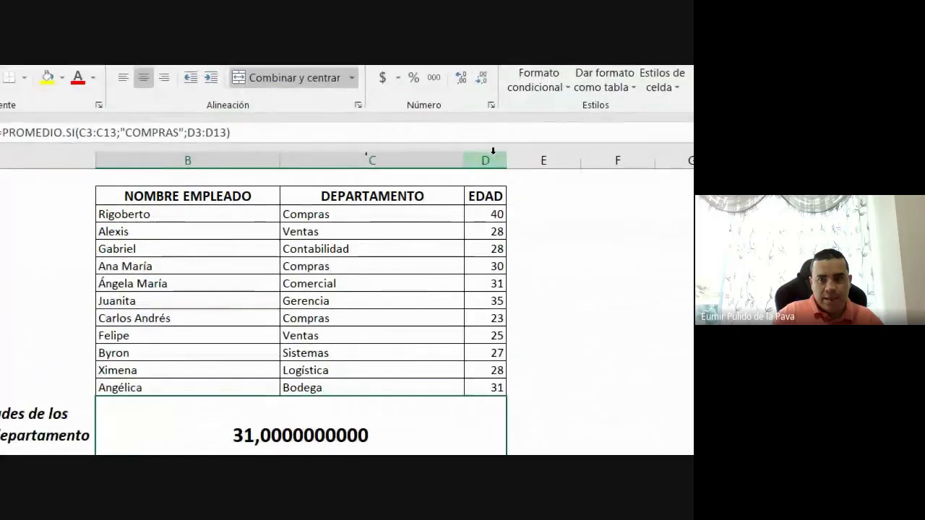
click(483, 78)
click(482, 78)
click(483, 78)
click(483, 78)
click(482, 78)
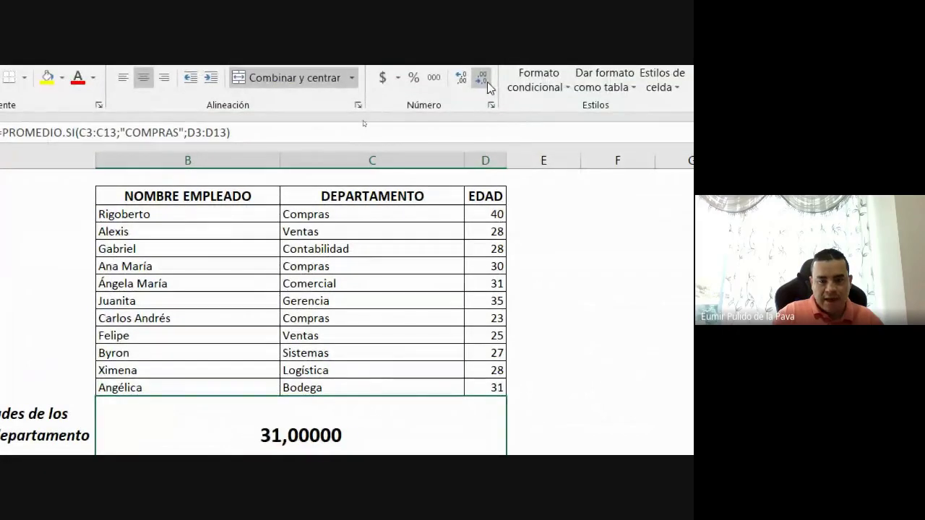
click(484, 80)
click(484, 80)
click(484, 80)
click(484, 80)
click(484, 79)
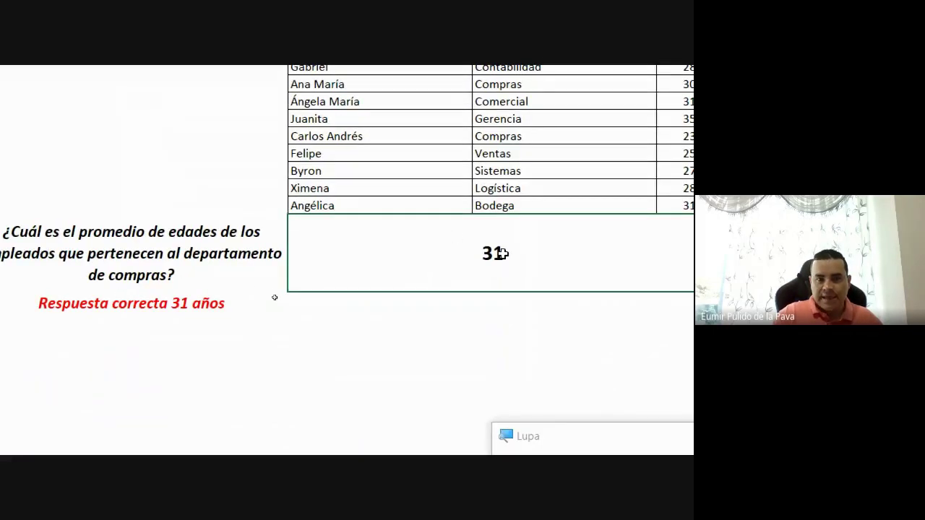
double_click(499, 253)
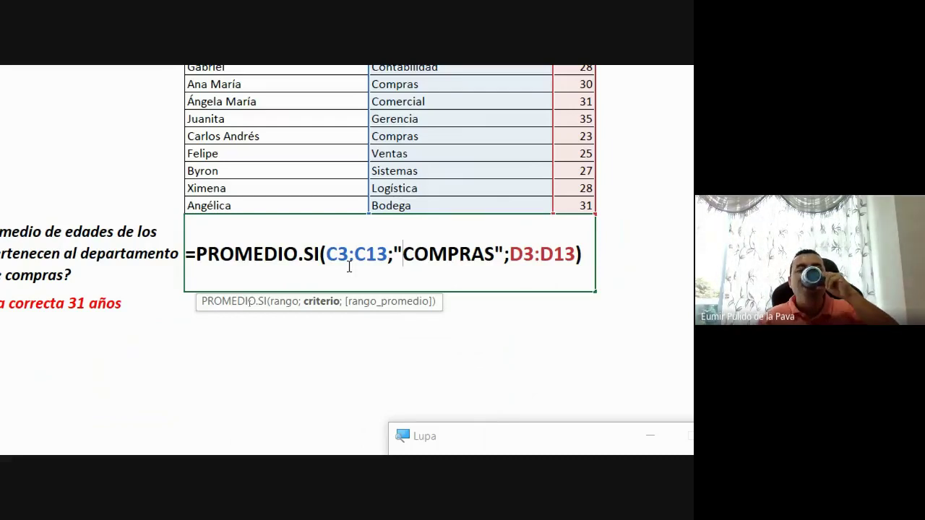
key(Return)
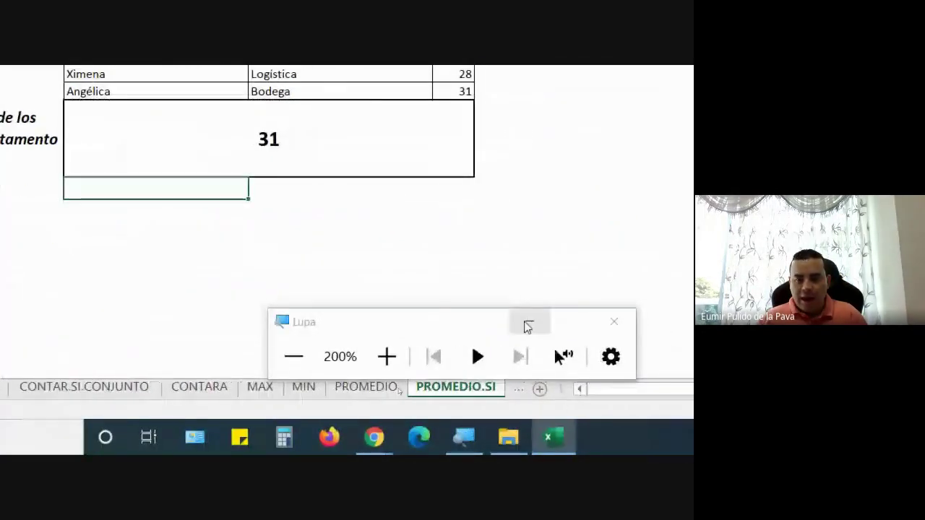
- Minimize the magnifier and switch to the PROMEDIO.SI.CONJUNTO sheet
click(530, 322)
click(518, 388)
click(505, 398)
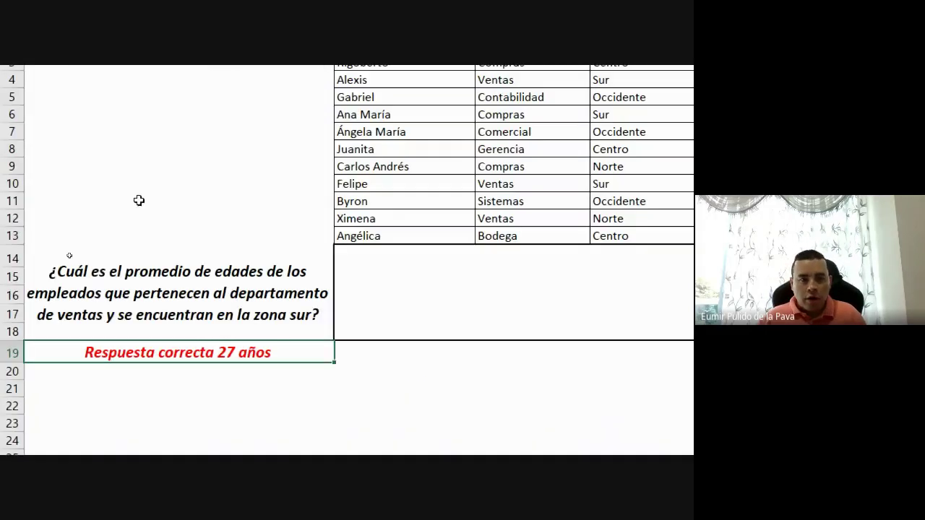
click(122, 273)
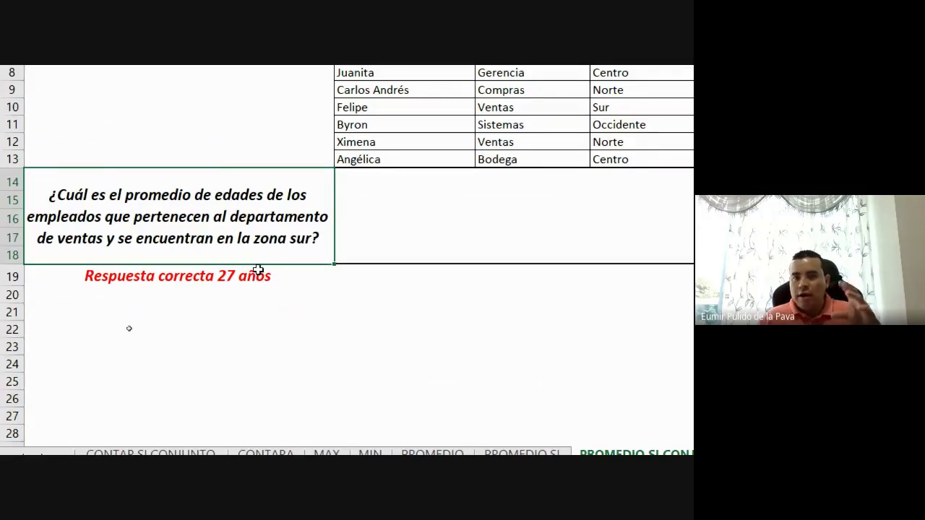
scroll(571, 92, up, 2)
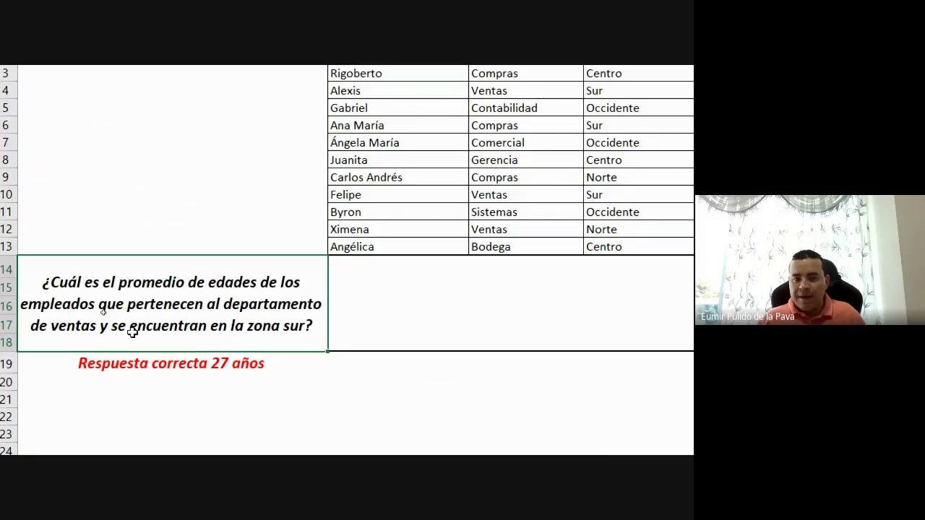
drag(340, 162, 343, 335)
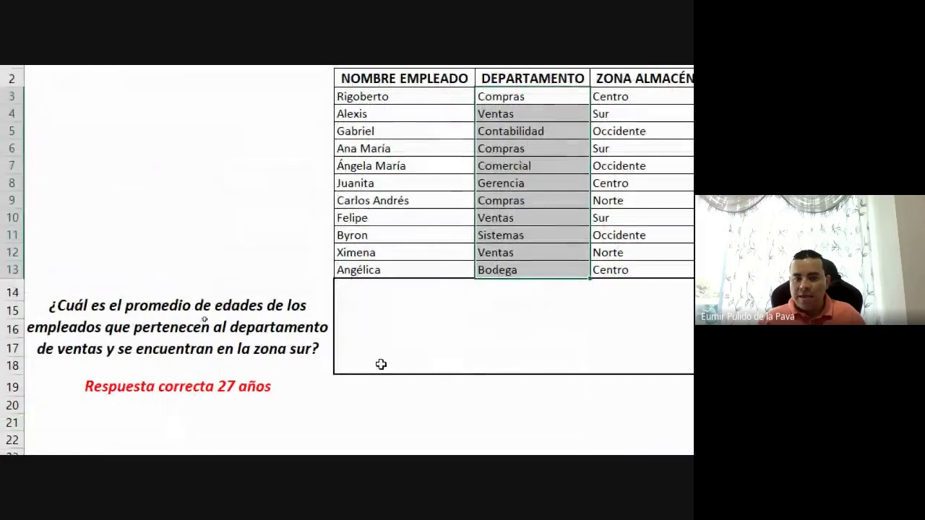
drag(501, 97, 491, 271)
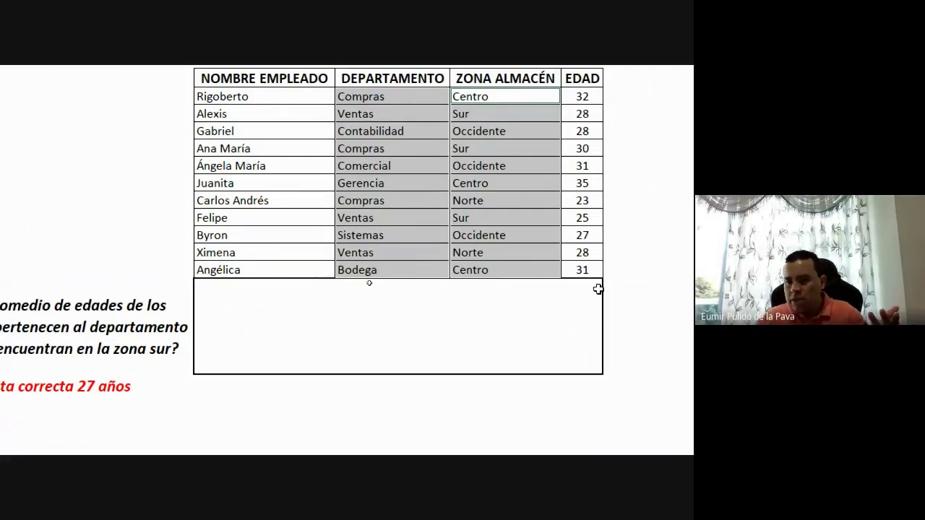
drag(586, 96, 593, 269)
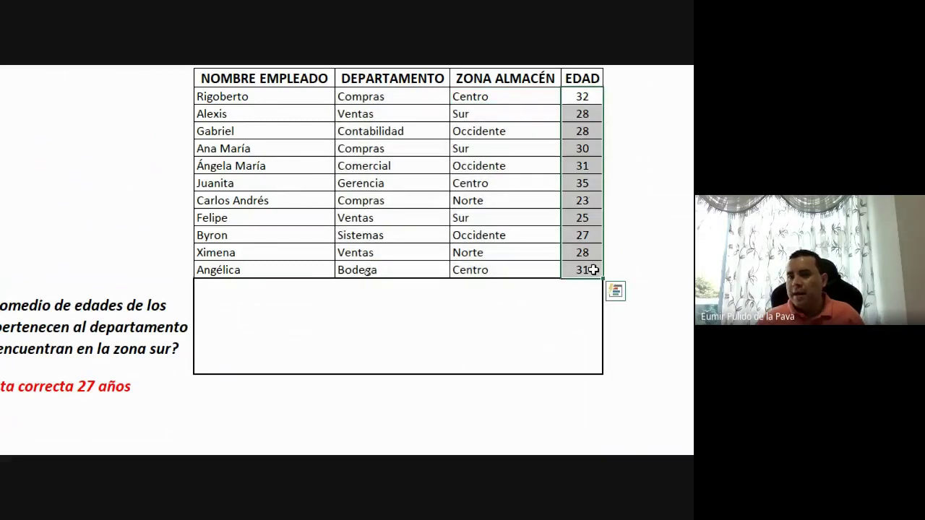
click(407, 100)
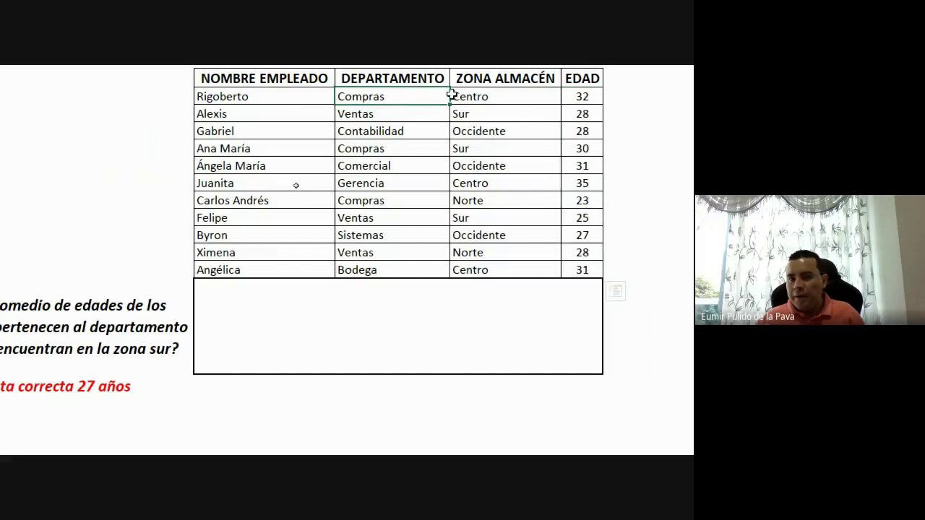
mouse_move(452, 95)
mouse_down()
mouse_move(482, 202)
mouse_move(441, 217)
mouse_up()
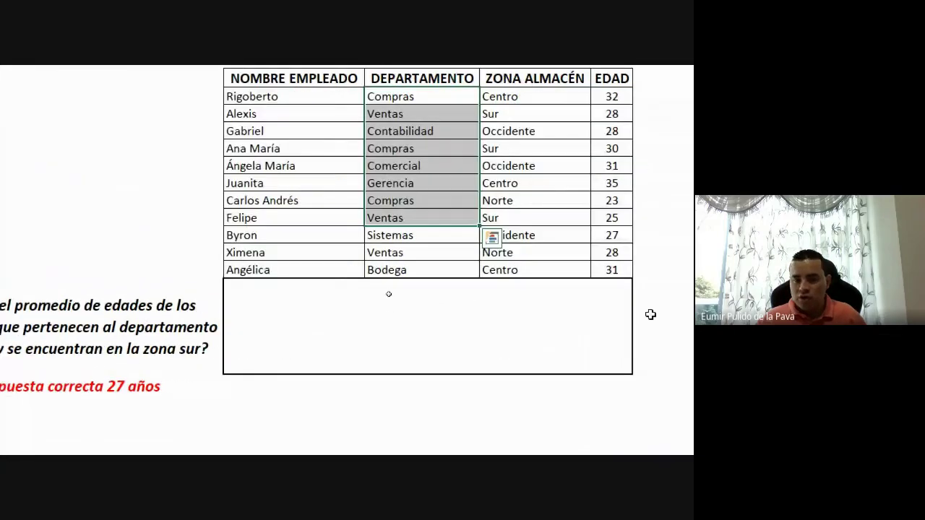
- Start =PROMEDIO.SI.CONJUNTO( in the merged answer cell under the employee table
double_click(406, 310)
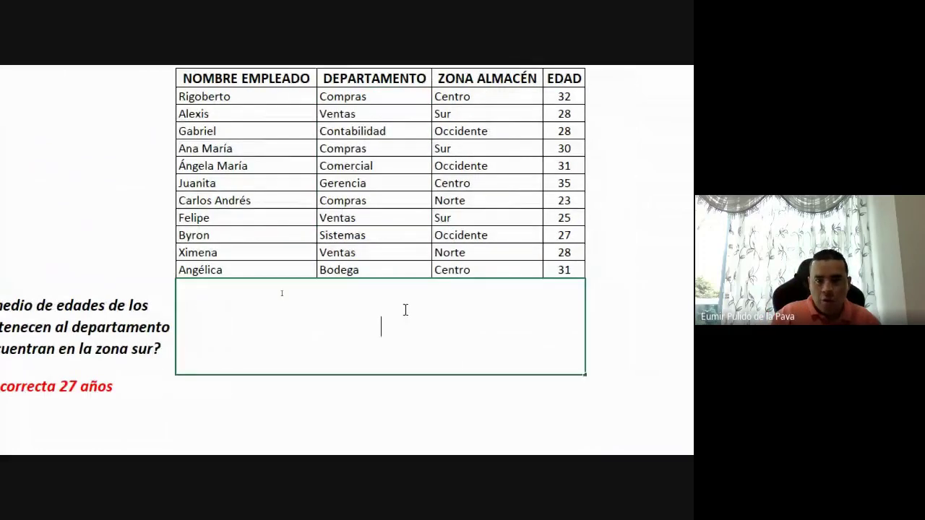
text(=PRO)
key(Down)
key(Down)
key(Down)
key(Down)
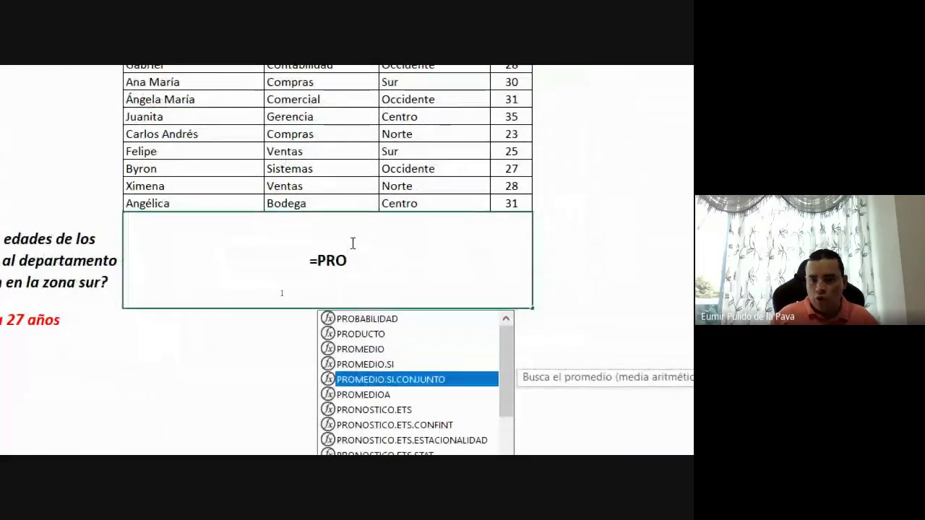
key(Tab)
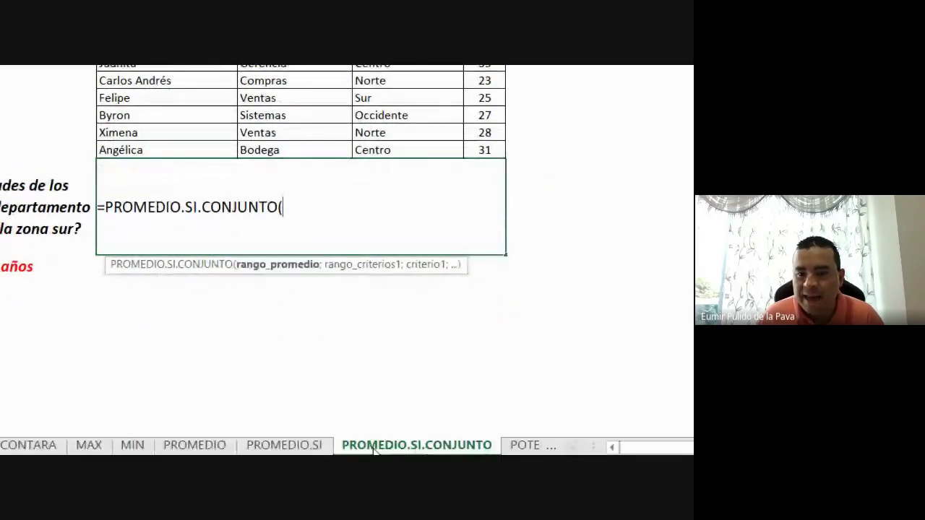
- Magnify the screen to 300% and enter the EDAD ages E3:E13 as the averaging range
click(491, 440)
click(417, 356)
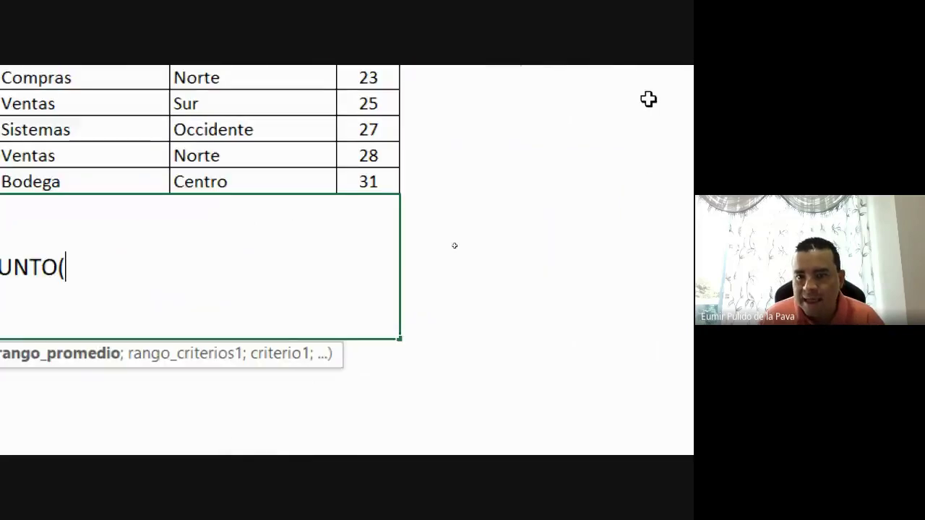
drag(379, 127, 365, 387)
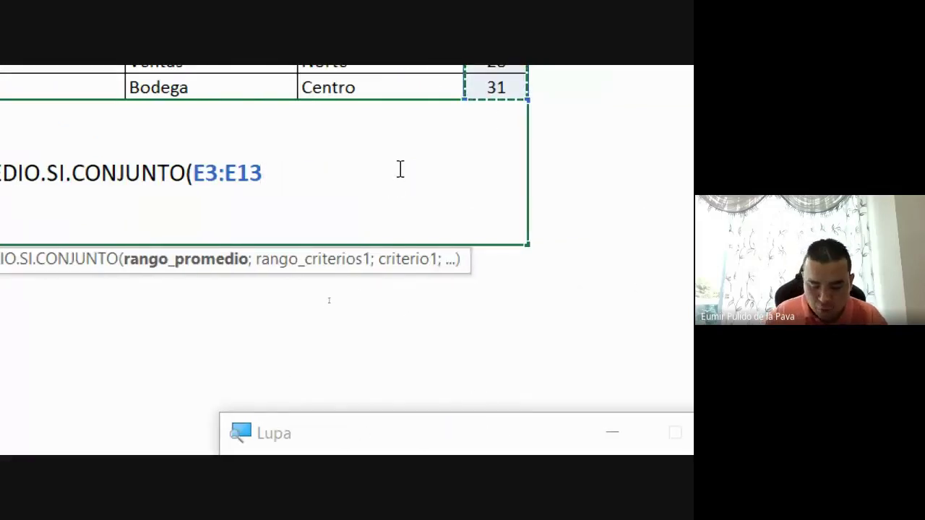
text(;)
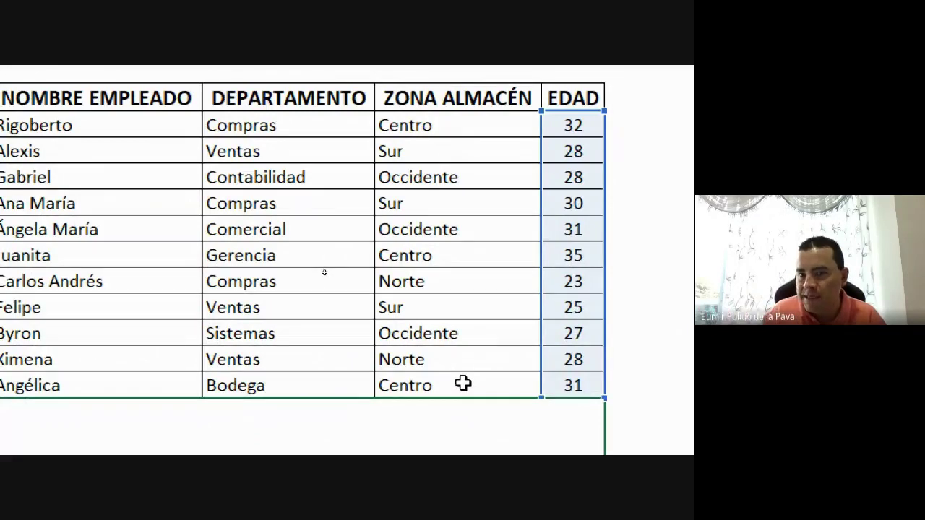
text(;)
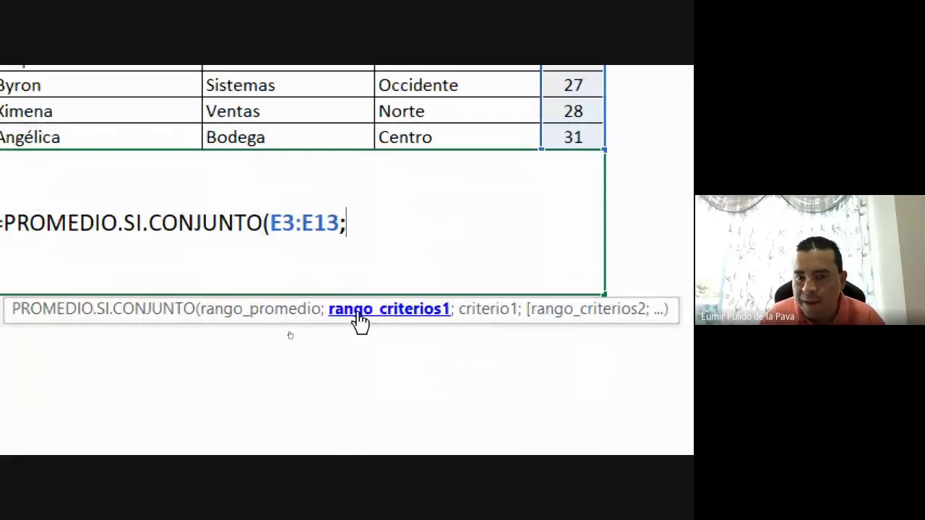
scroll(522, 86, up, 3)
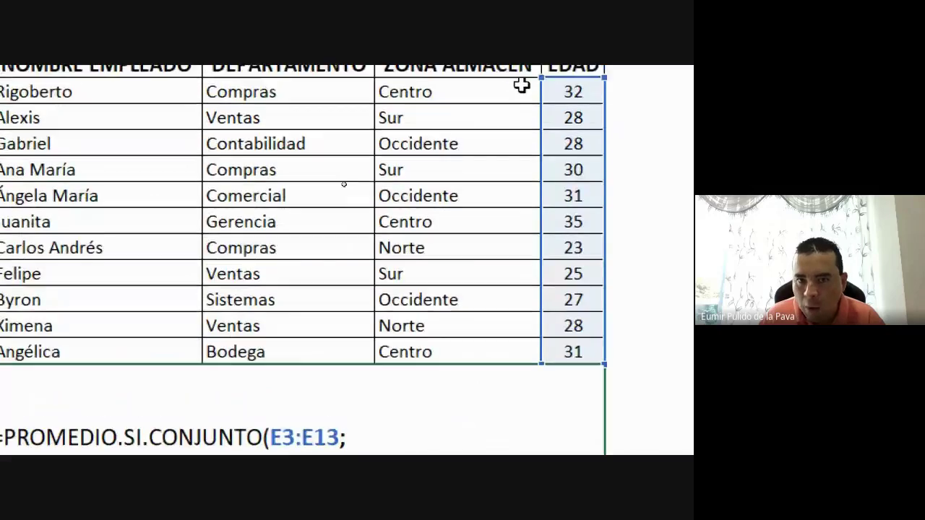
scroll(522, 85, up, 1)
- Replace the formula's D3:D13;"SUR" zone condition with the DEPARTAMENTO range C3:C13
drag(448, 138, 425, 397)
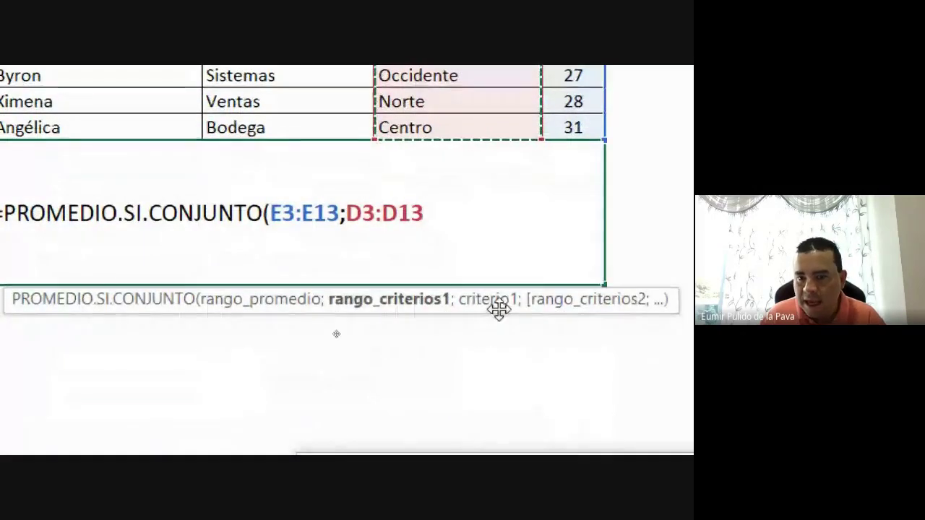
text(;")
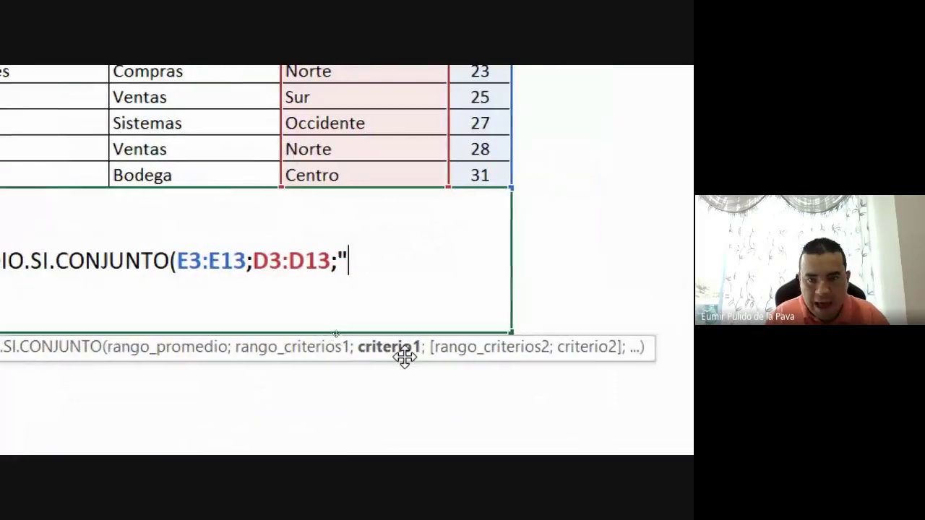
text(S)
text(UR)
text(")
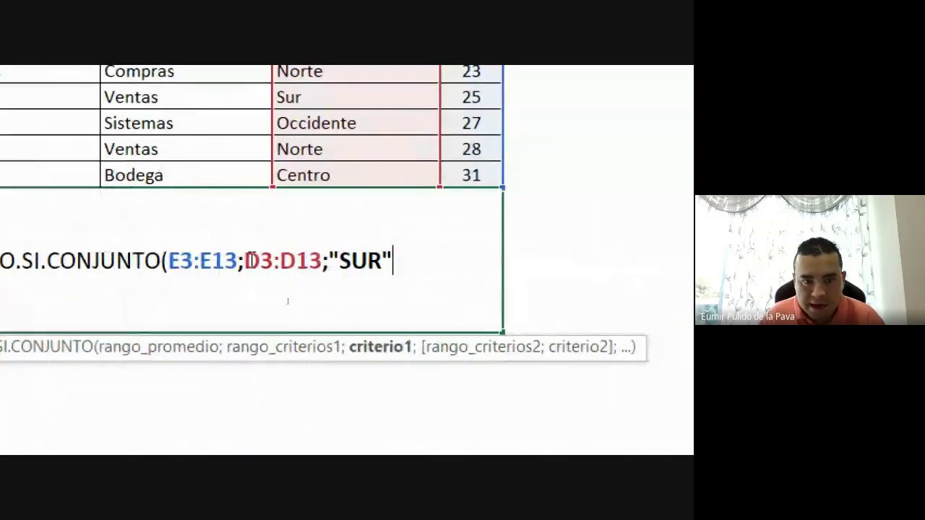
drag(245, 260, 321, 260)
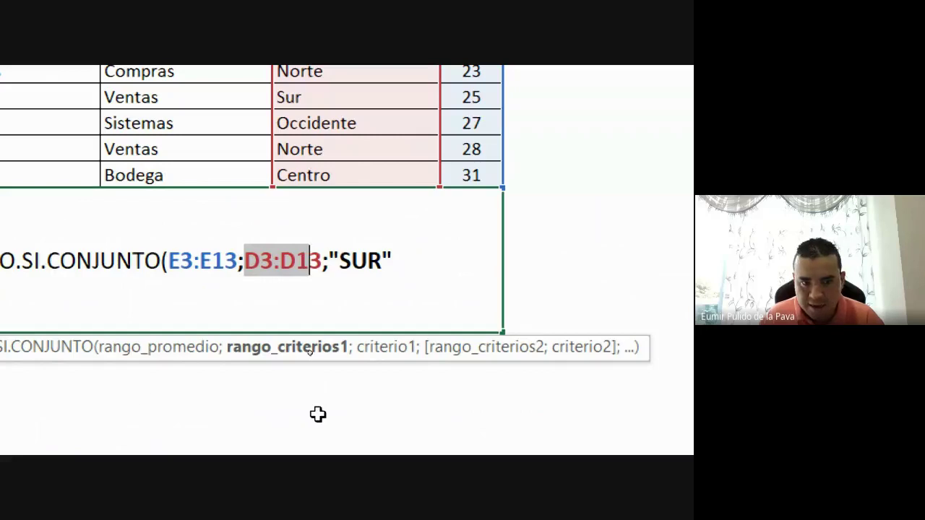
click(201, 259)
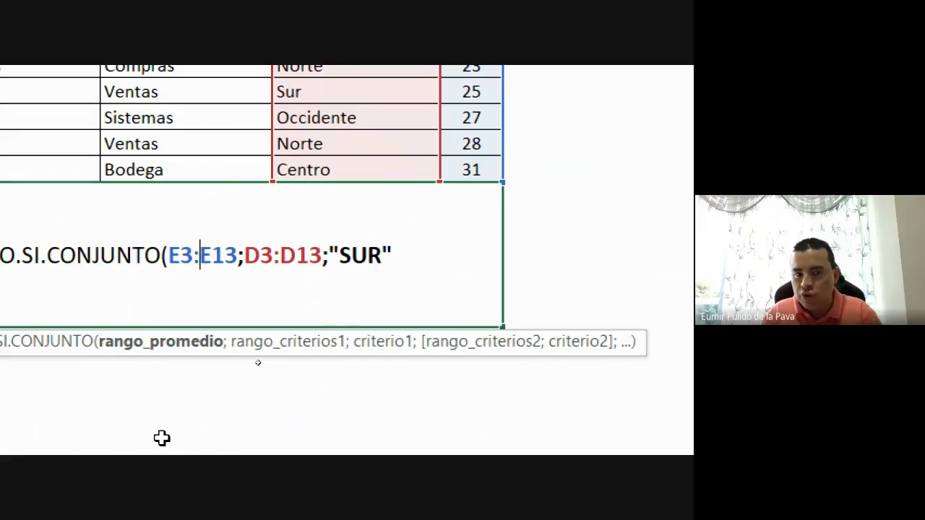
click(306, 256)
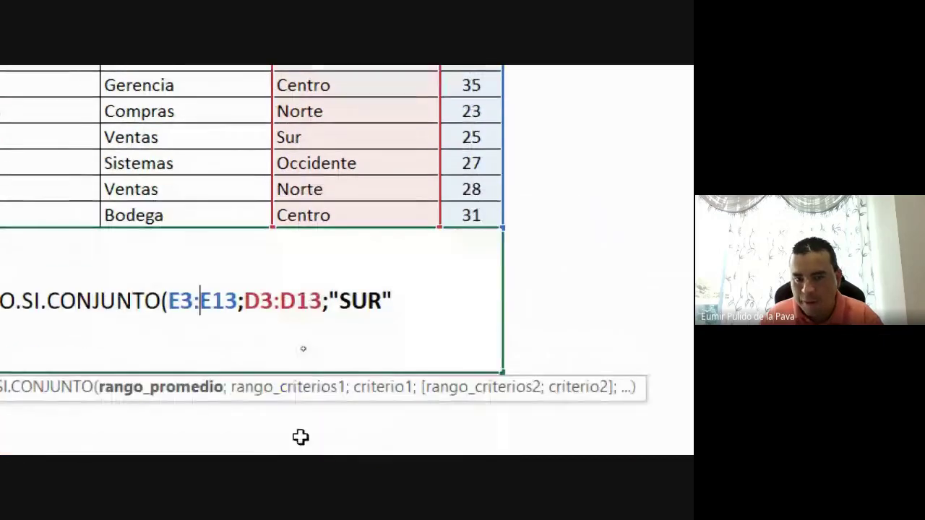
click(275, 302)
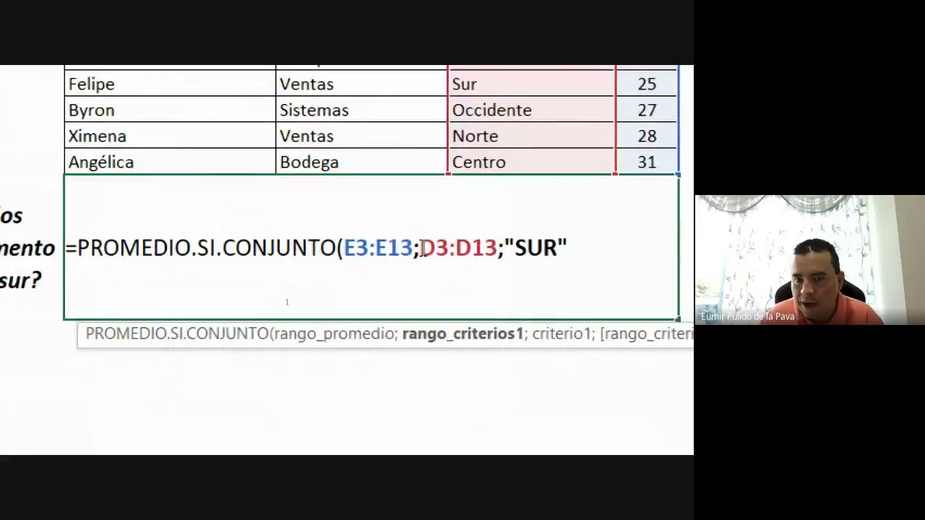
drag(425, 248, 584, 248)
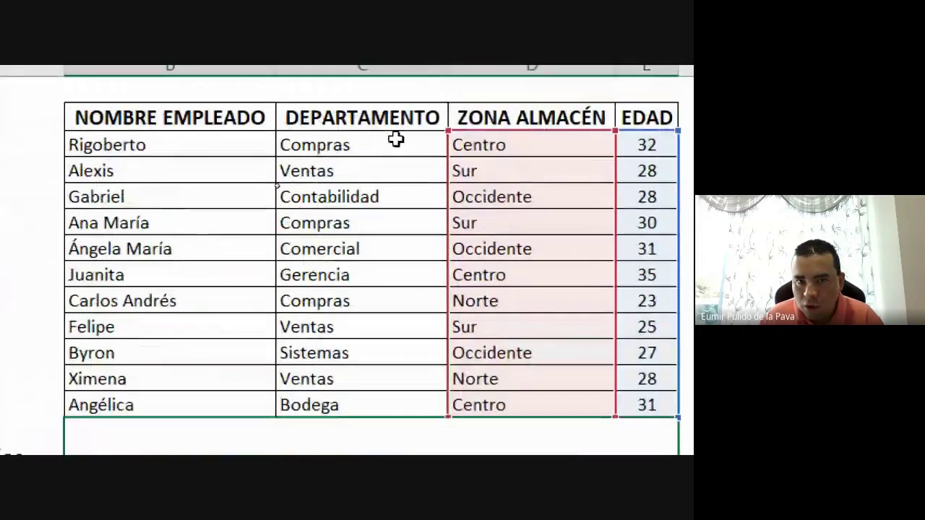
drag(396, 140, 386, 402)
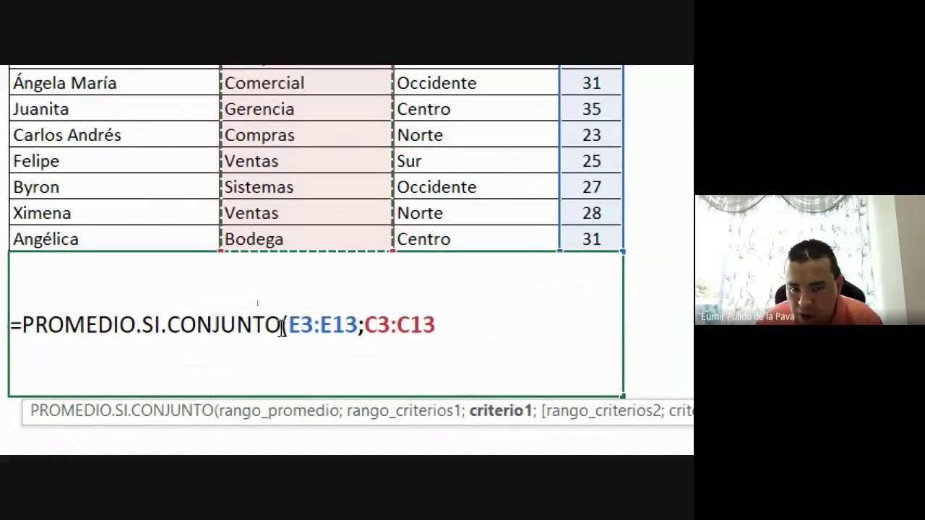
- Add criteria "VENTAS", D3:D13 and "SUR", then close and commit the formula, returning 26,500000
scroll(349, 329, down, 1)
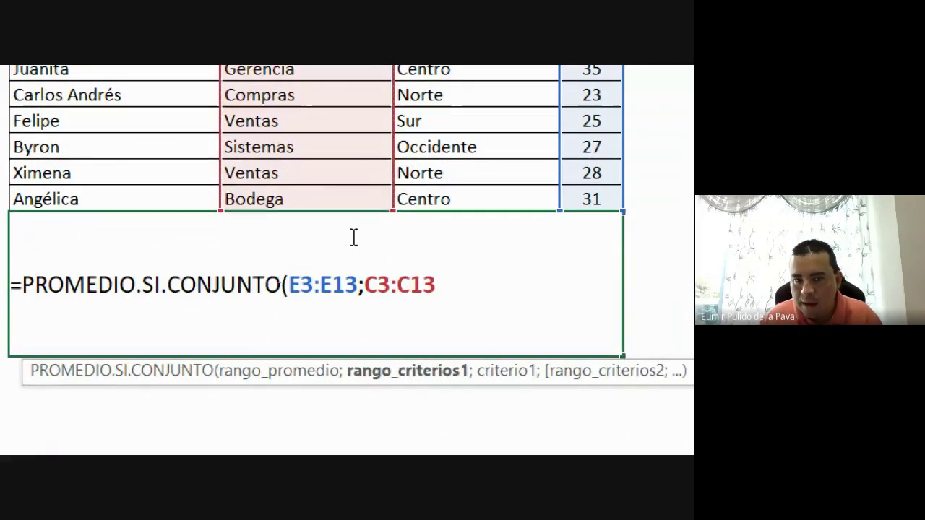
scroll(353, 238, up, 2)
scroll(310, 200, up, 3)
scroll(537, 294, down, 6)
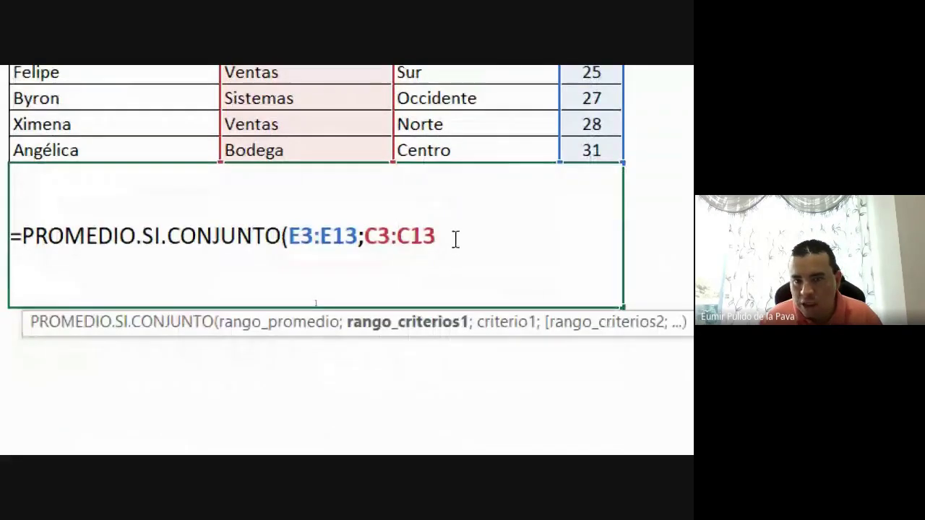
text(;)
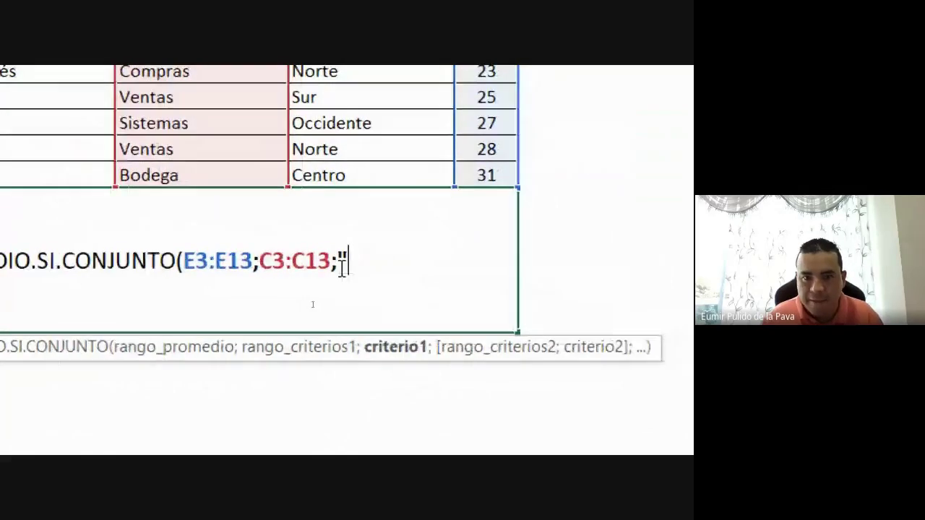
text(")
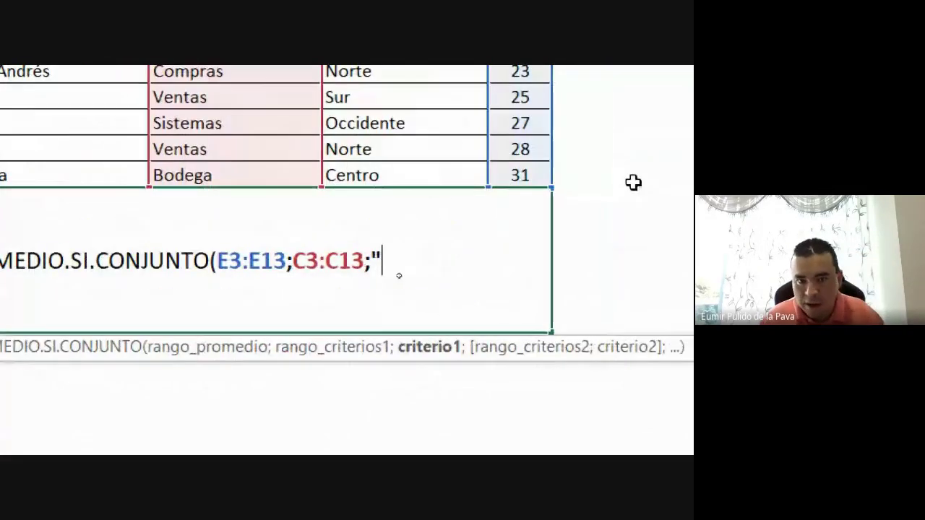
text(VENTAS)
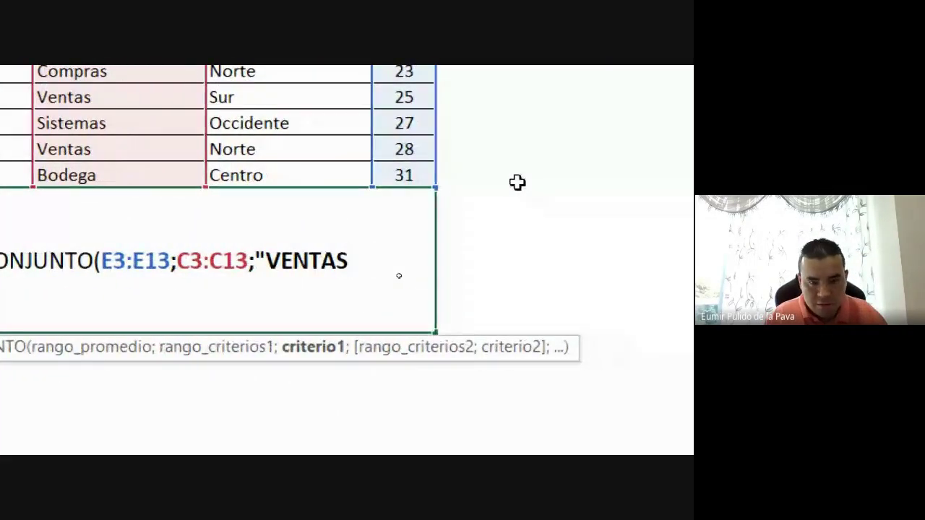
text(";)
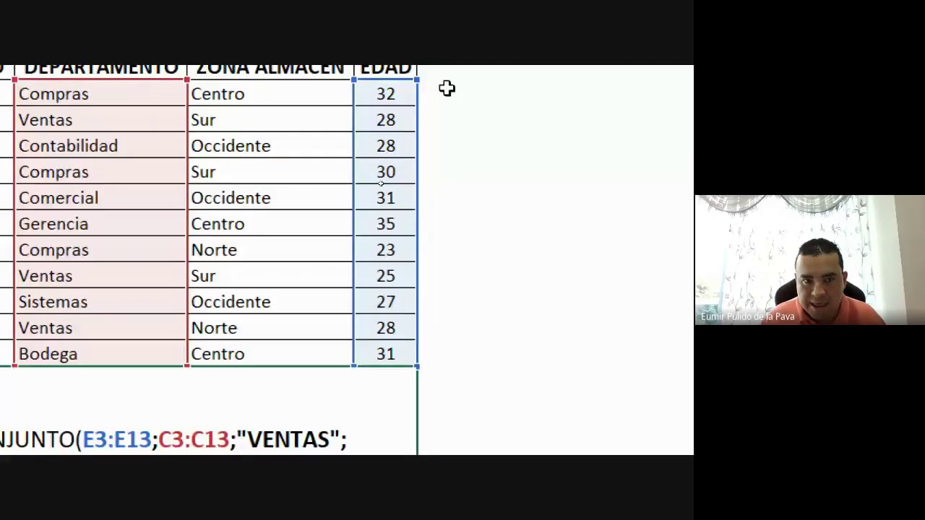
mouse_move(289, 289)
mouse_down()
mouse_move(294, 416)
mouse_move(219, 434)
mouse_up()
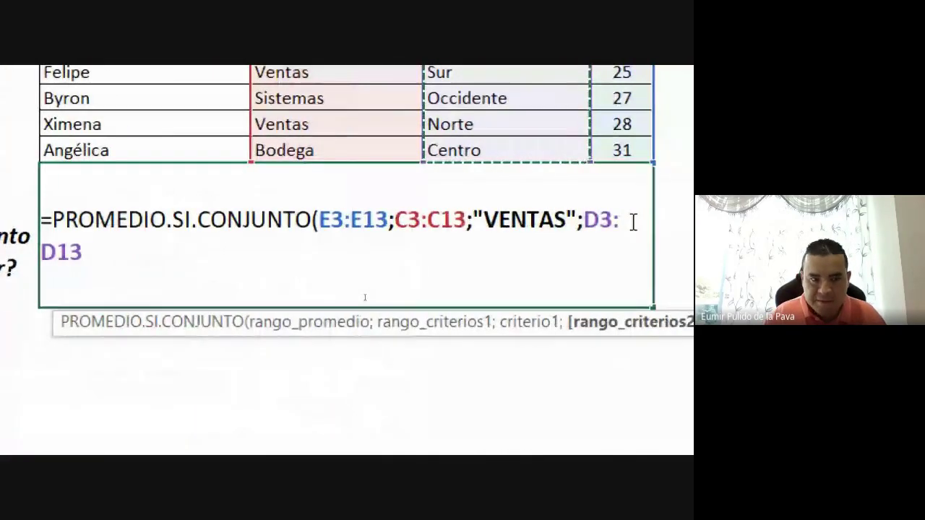
text(;")
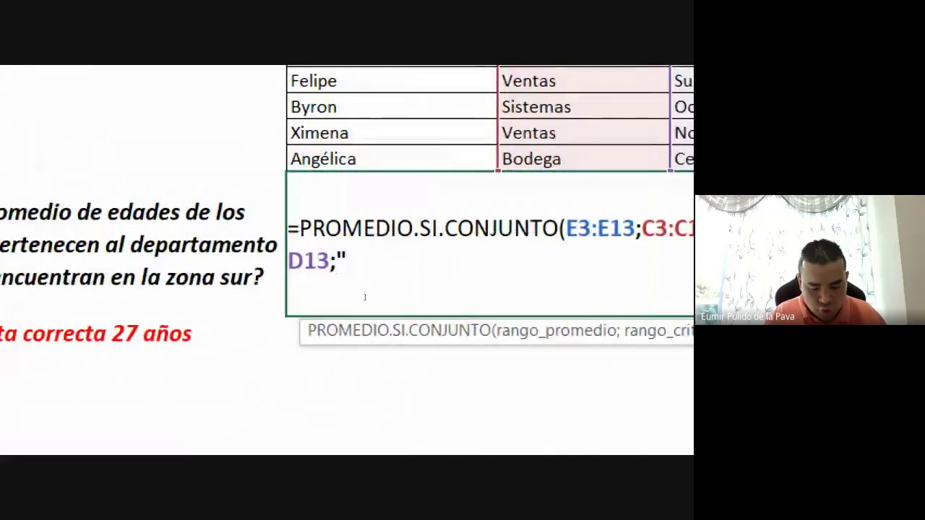
text(SUR")
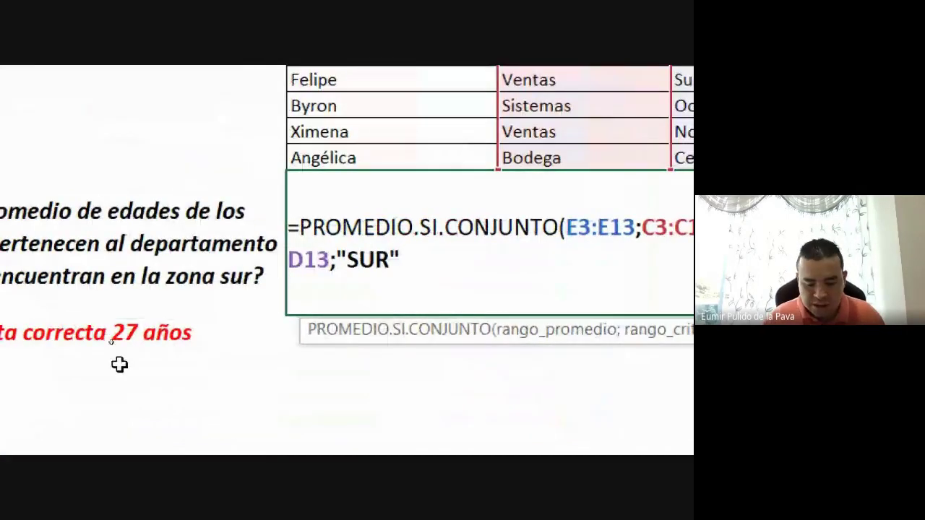
text())
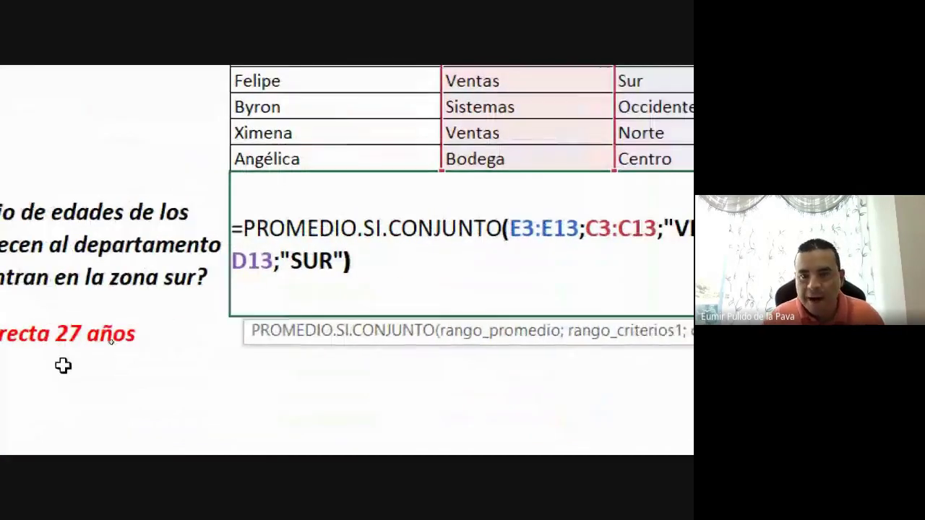
key(Return)
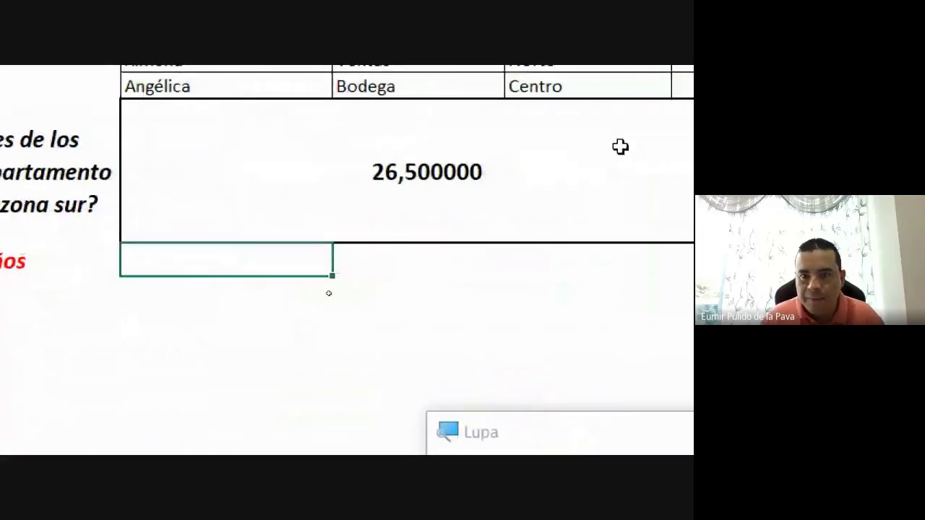
- Round the displayed average to 27 and open its PROMEDIO.SI.CONJUNTO formula for review
click(314, 213)
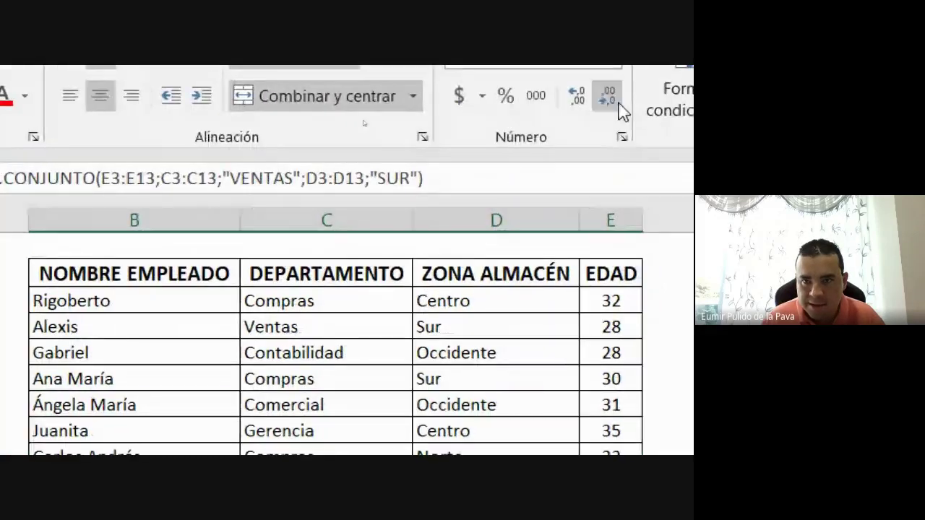
click(606, 97)
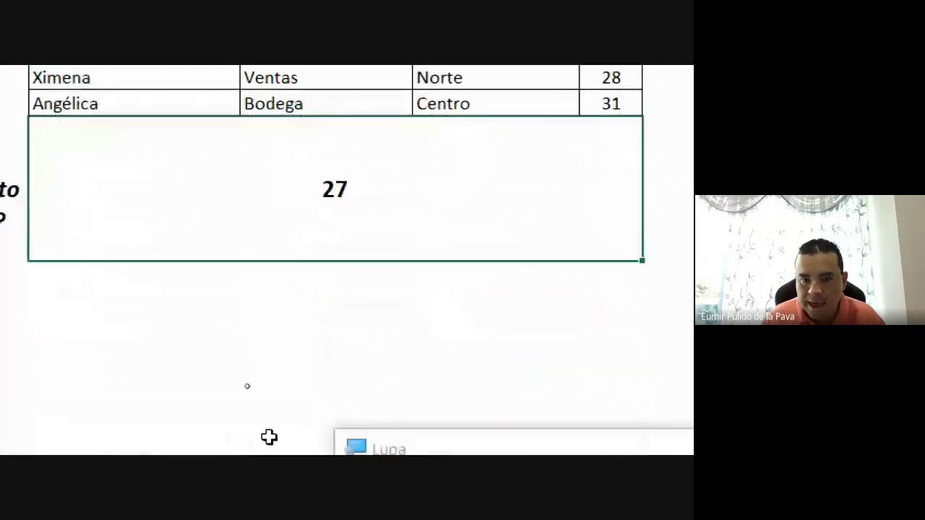
double_click(450, 229)
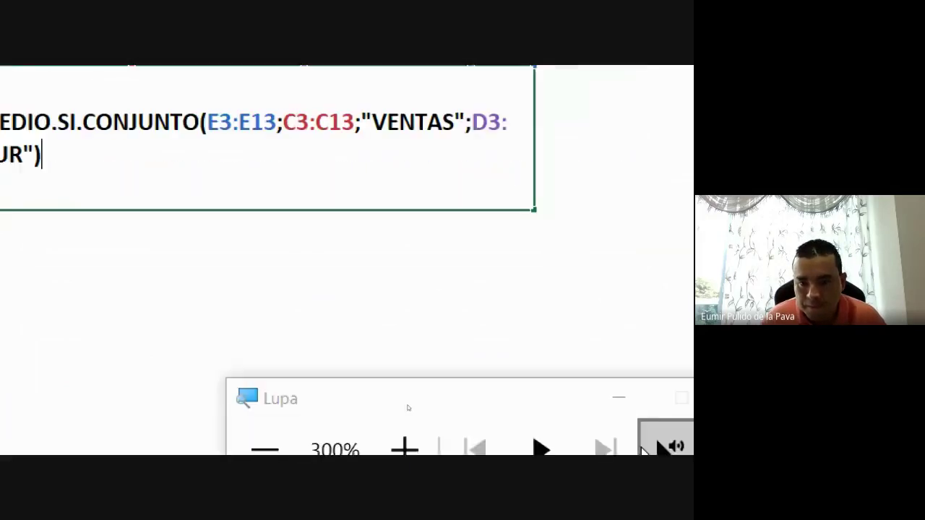
- Confirm the unchanged formula showing 27 and bring Magnifier zoom from 300% back to 100%
key(Return)
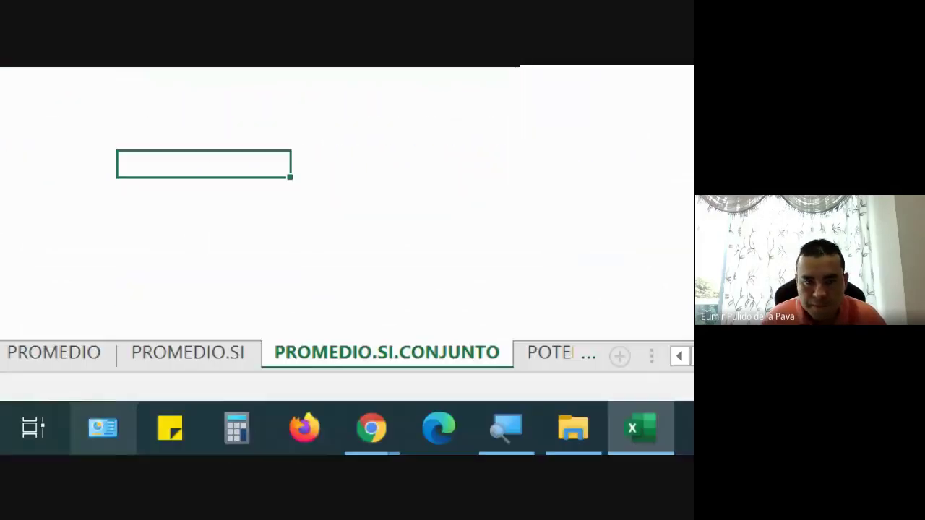
mouse_move(370, 432)
click(509, 432)
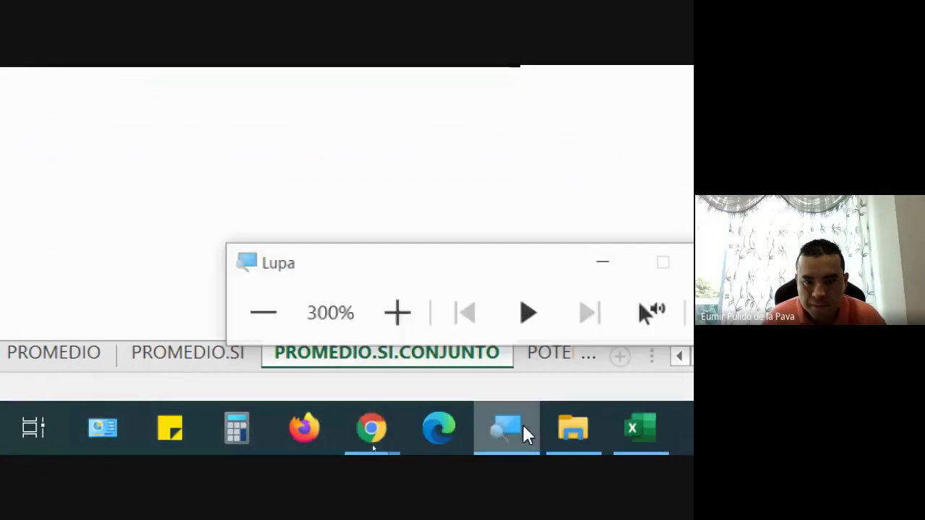
click(258, 314)
click(255, 359)
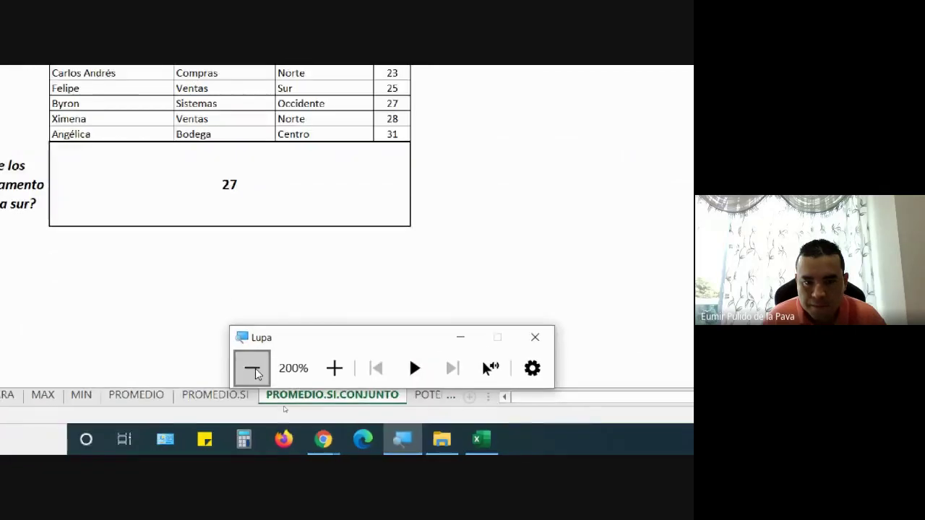
- Glance at the Google Meet call, then return to the Excel workbook
mouse_move(323, 446)
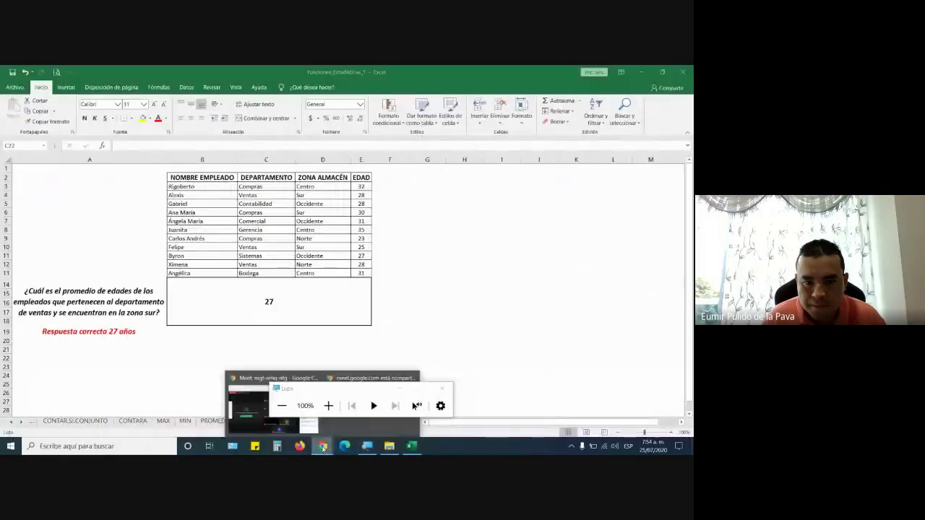
click(263, 410)
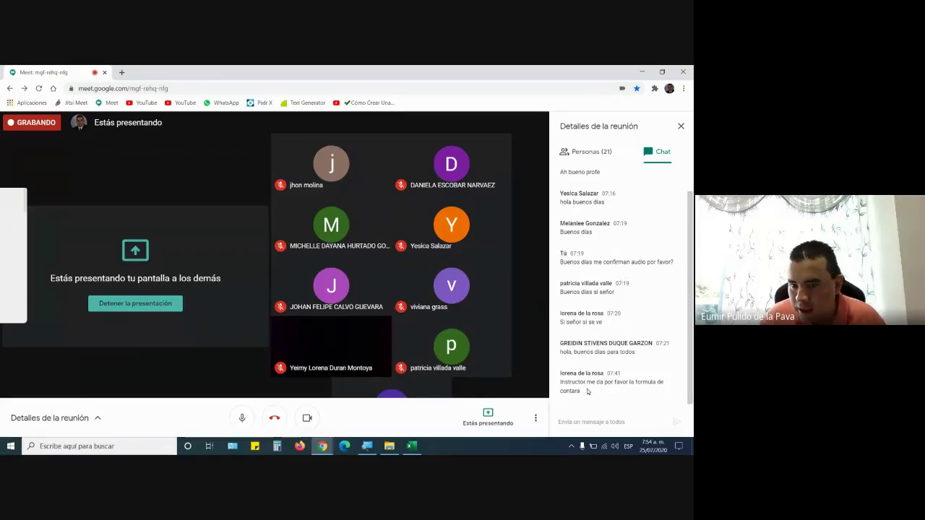
click(415, 449)
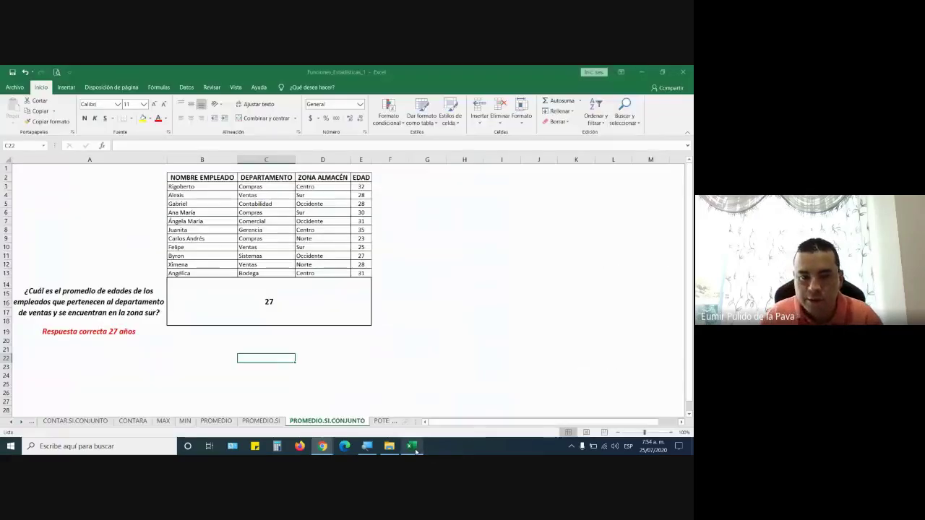
- Open the CONTARA sheet at 200% magnification and review its =CONTARA(B3:B13) formula
click(133, 421)
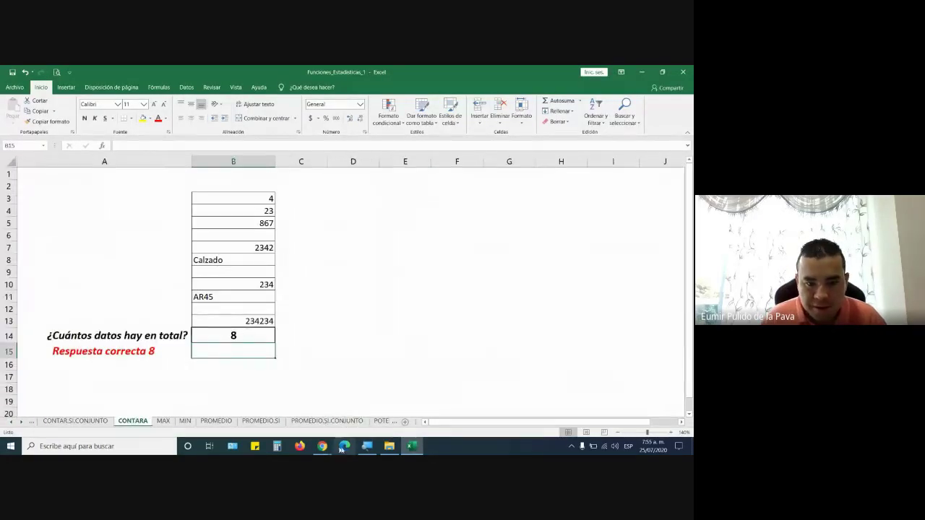
click(367, 445)
click(328, 406)
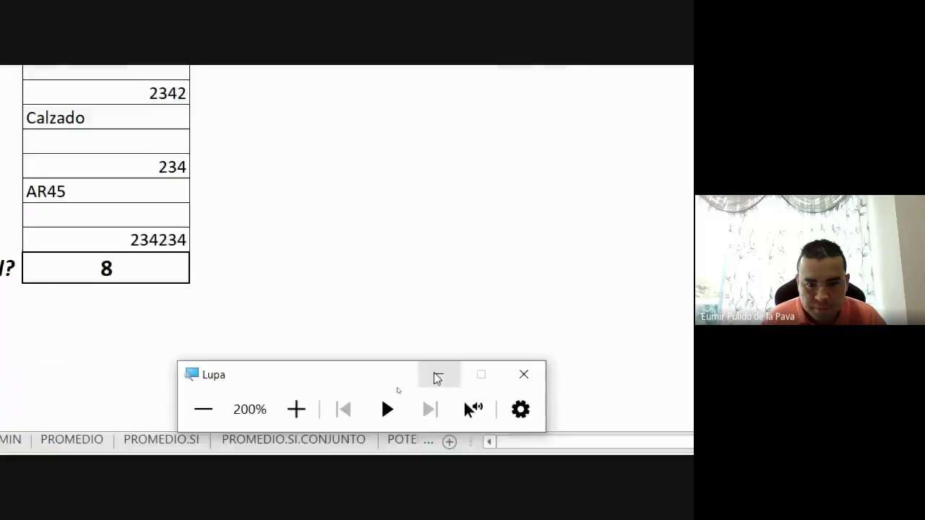
double_click(443, 265)
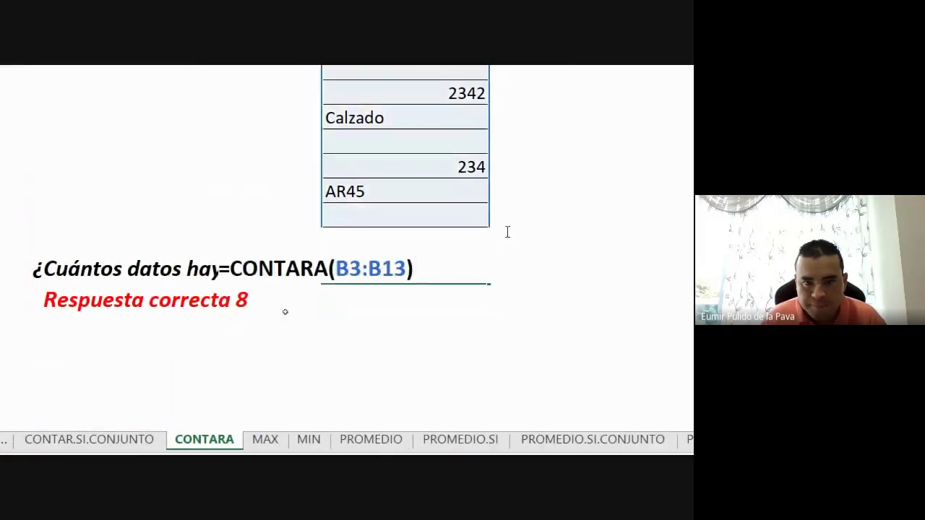
drag(222, 283, 340, 283)
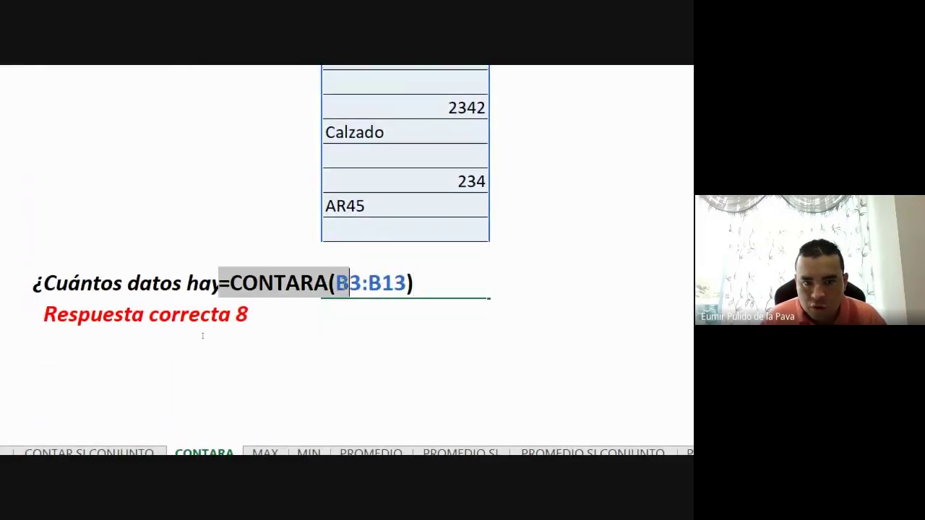
click(275, 284)
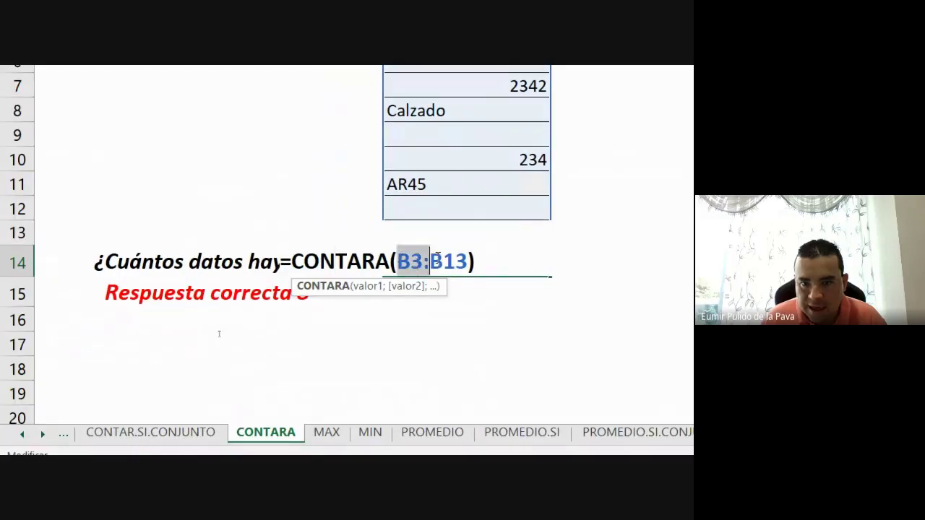
drag(397, 262, 468, 261)
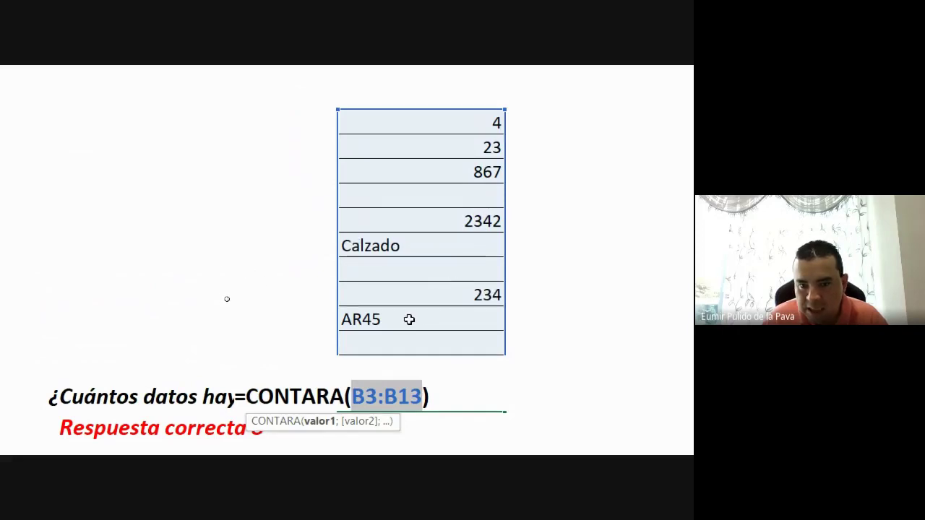
scroll(439, 357, down, 1)
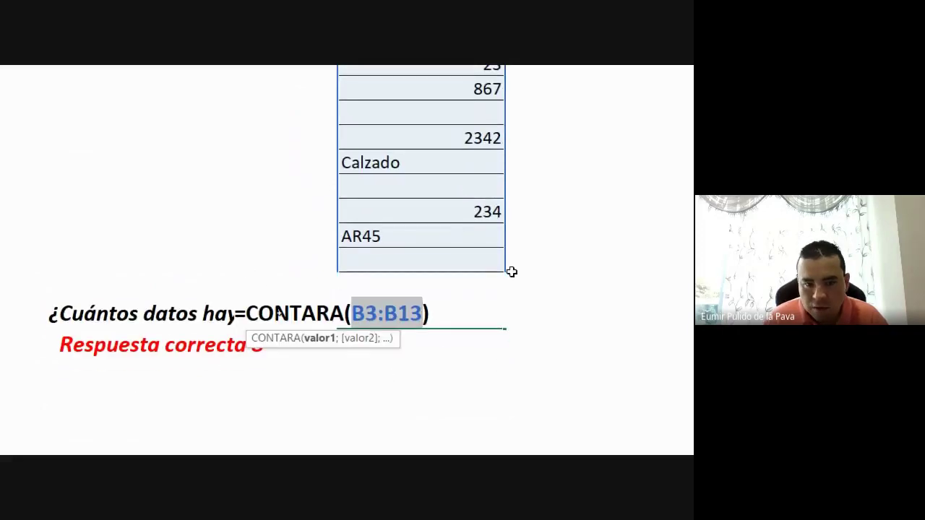
key(Return)
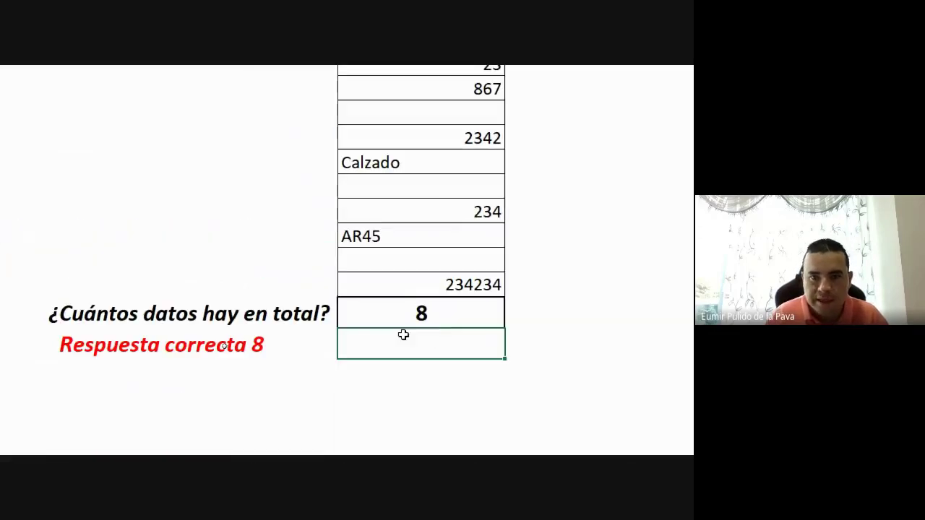
- Inspect the column values, recheck the count of 8, and reset magnification to 100%
click(483, 270)
click(466, 287)
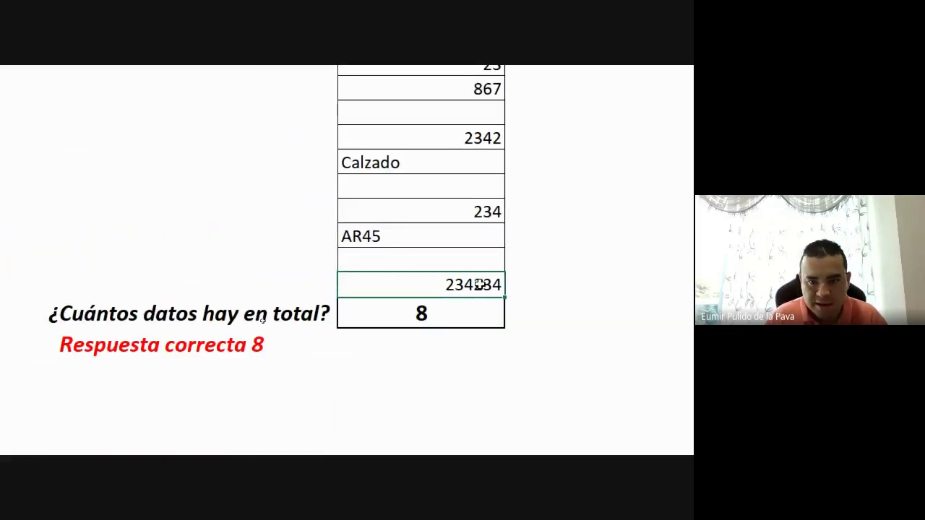
click(446, 312)
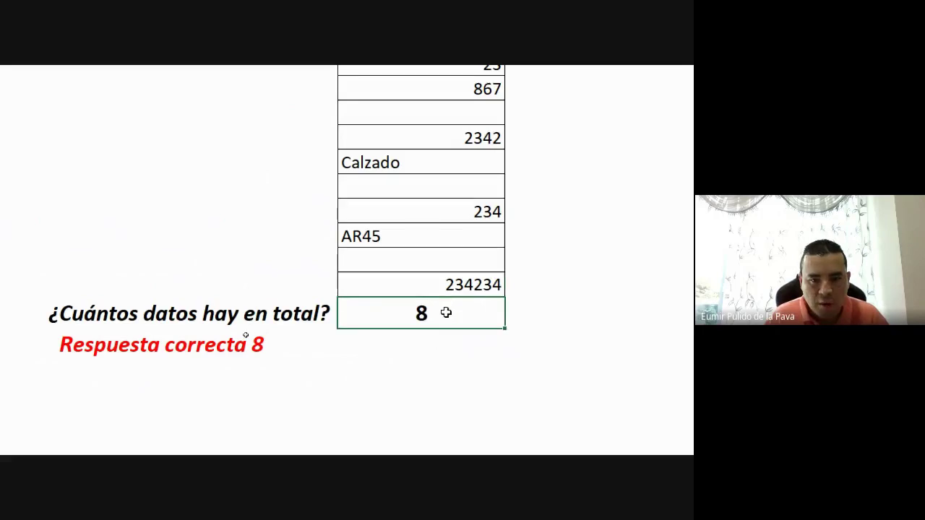
double_click(446, 312)
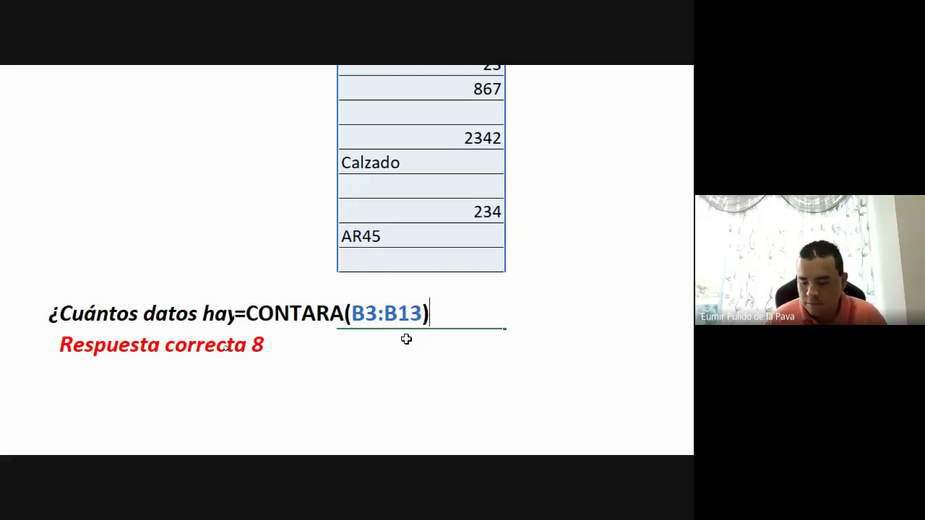
key(Return)
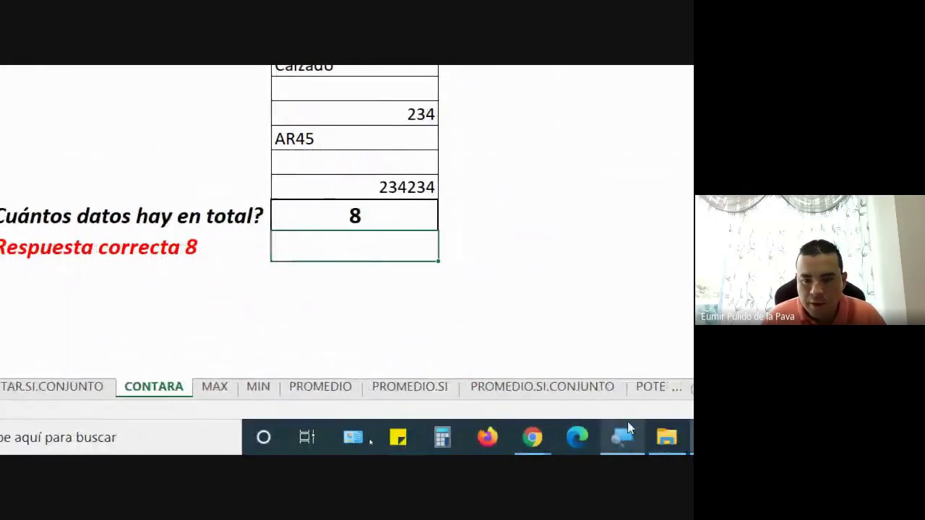
click(625, 434)
click(450, 354)
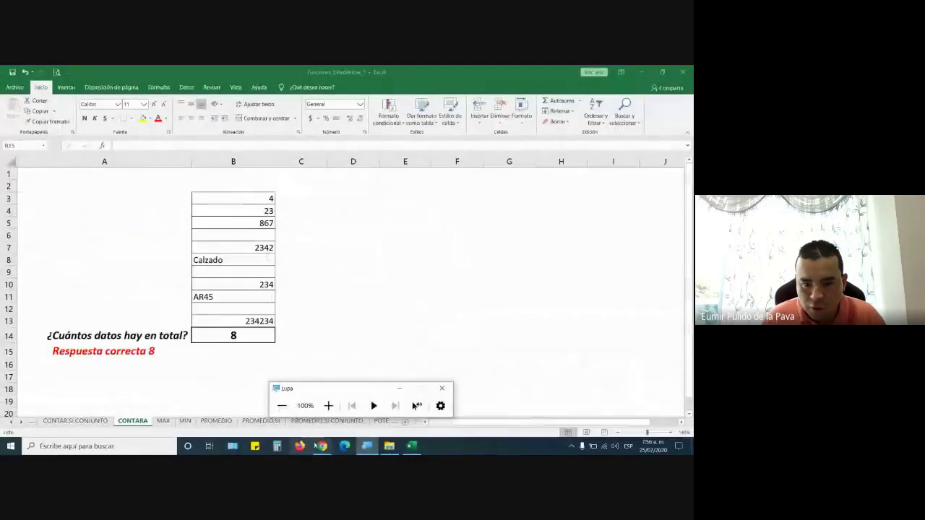
mouse_move(318, 445)
click(275, 379)
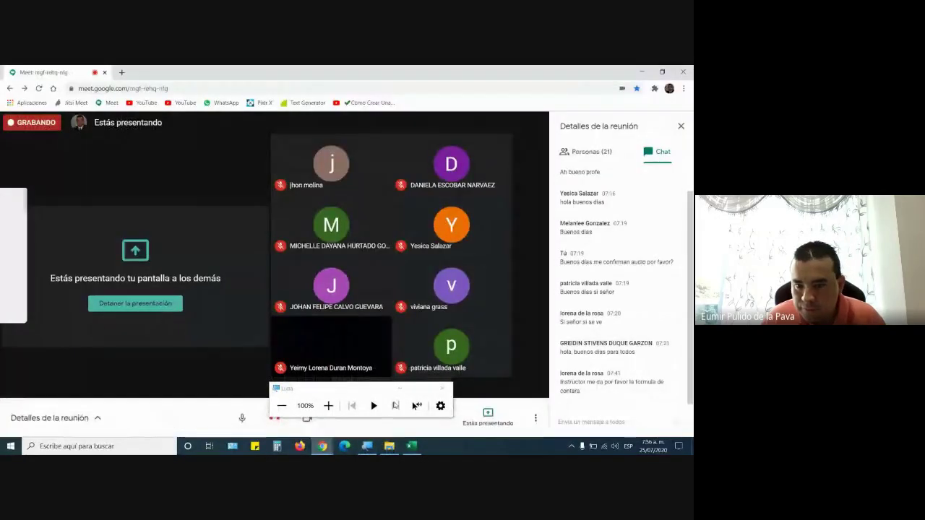
click(413, 390)
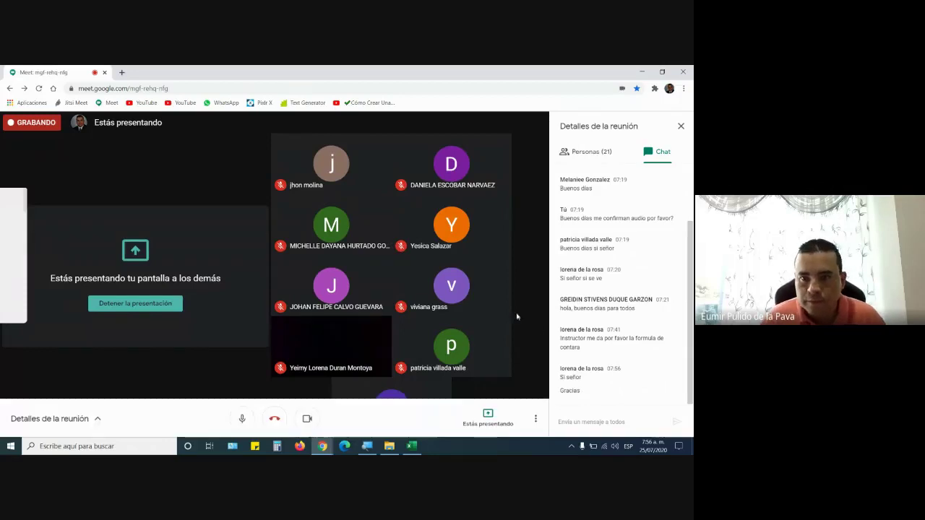
mouse_move(457, 416)
click(412, 446)
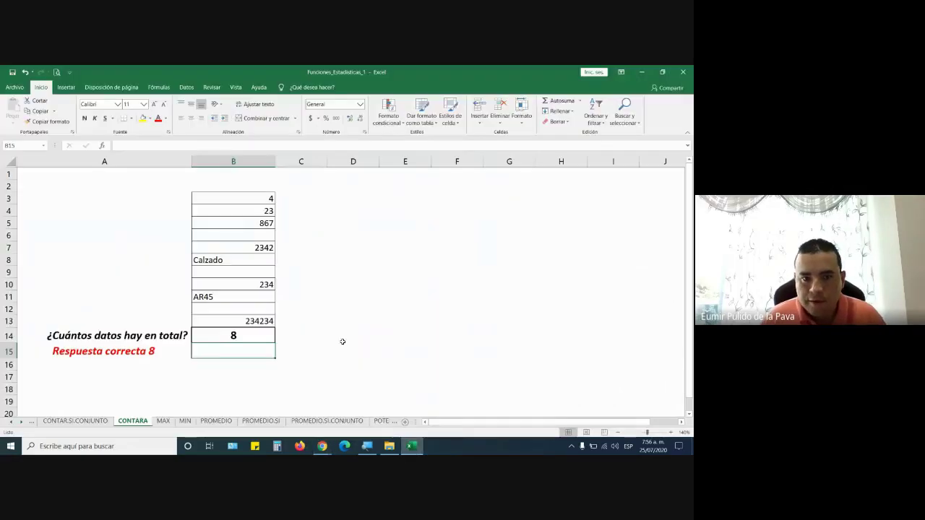
- Browse the POTENCIA, PRODUCTO, SUMA and SUMAR.SI sheets, ending on SUMAR.SI.CONJUNTO
click(377, 421)
click(352, 421)
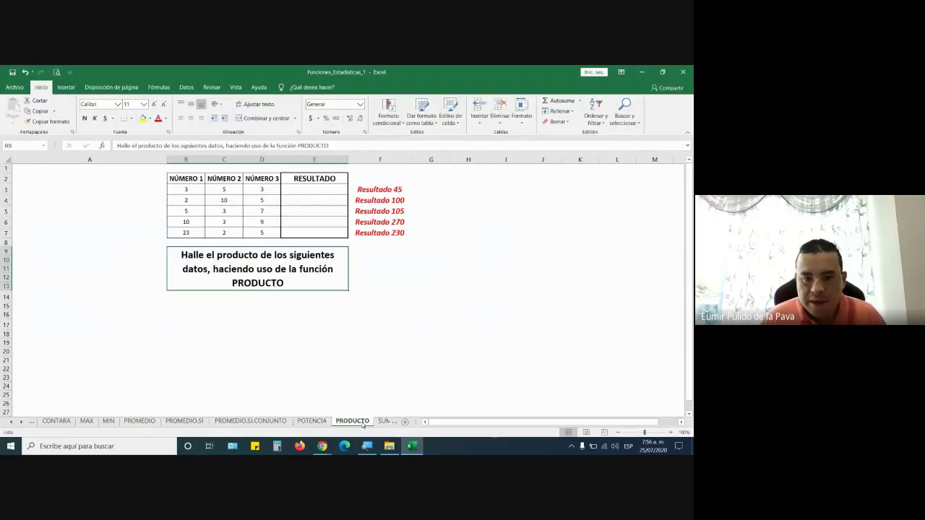
click(253, 421)
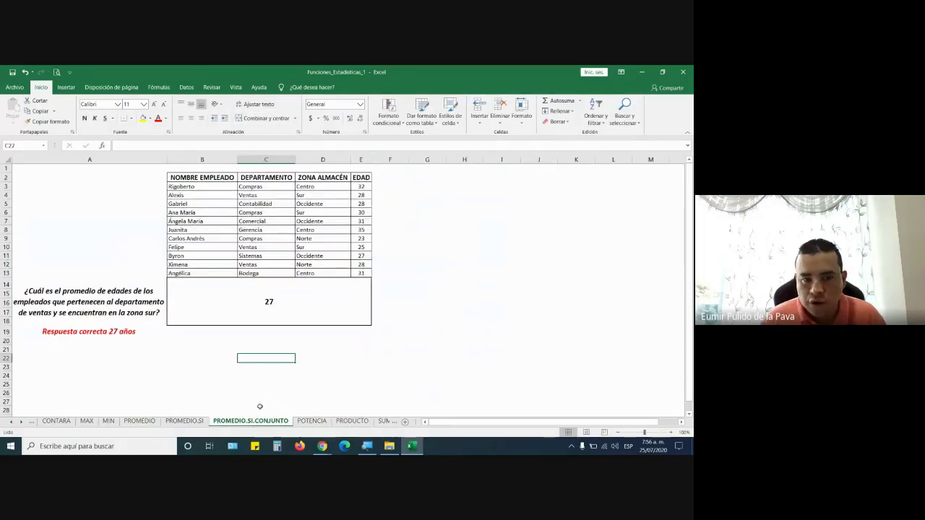
click(319, 421)
click(352, 421)
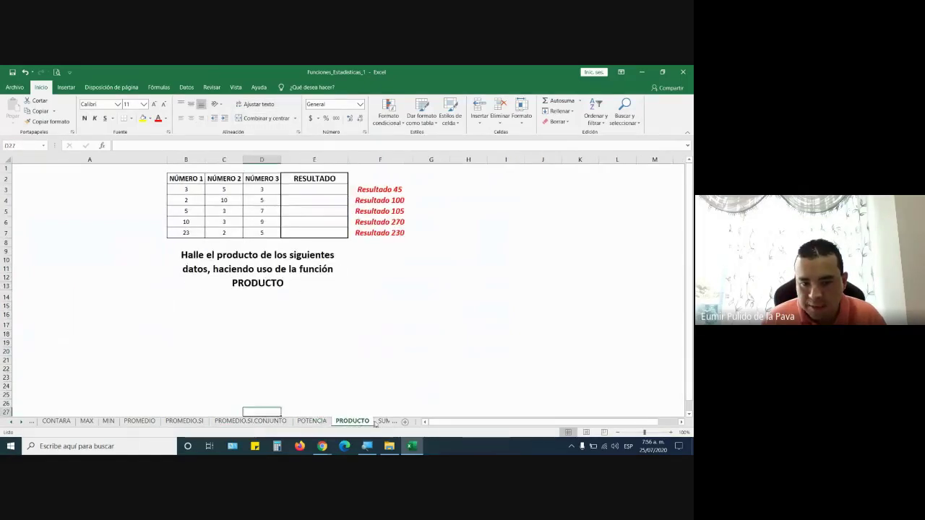
click(379, 421)
click(377, 421)
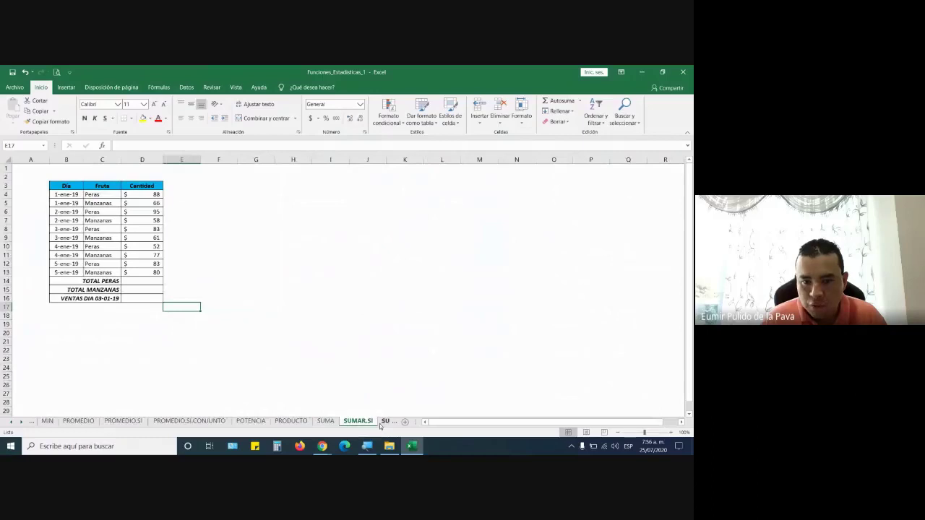
click(379, 421)
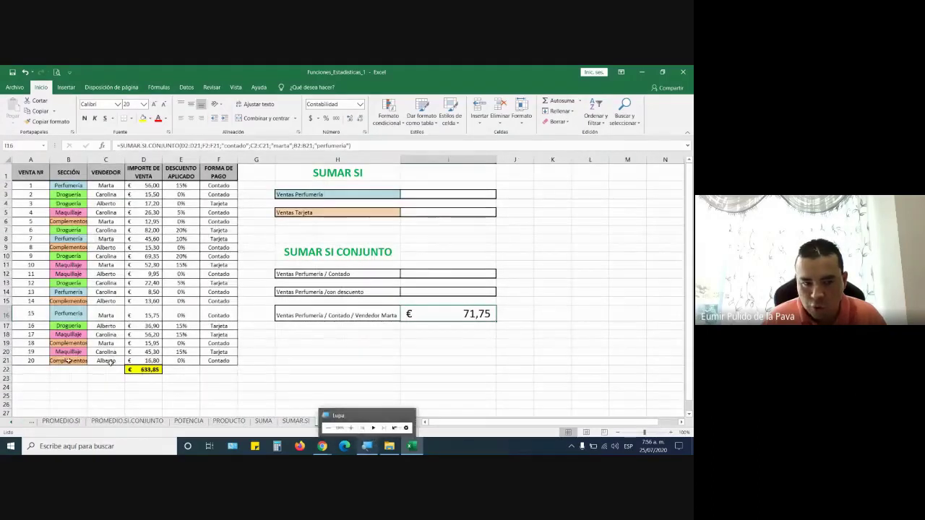
- Show and then close the Matemáticas y trigonométricas function list
click(157, 87)
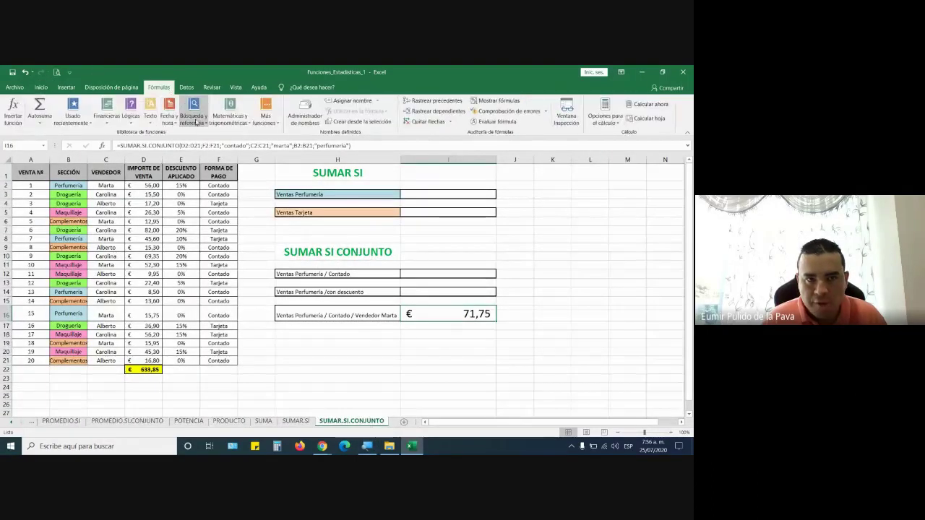
click(232, 122)
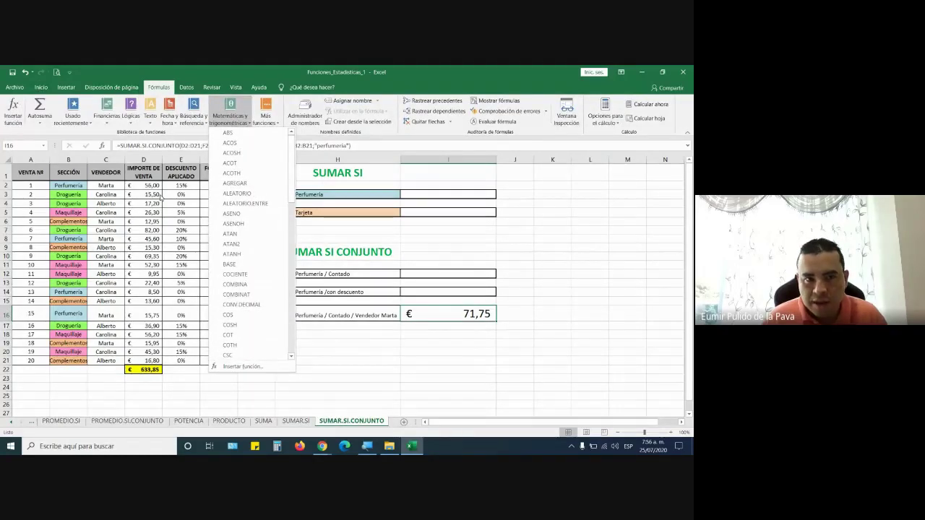
click(266, 121)
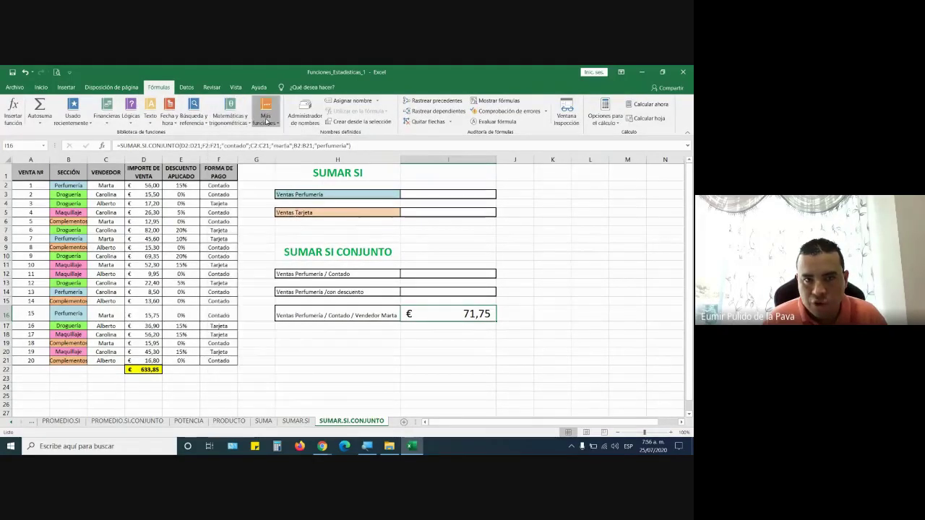
- Scroll through the Estadísticas functions under Más funciones
click(270, 121)
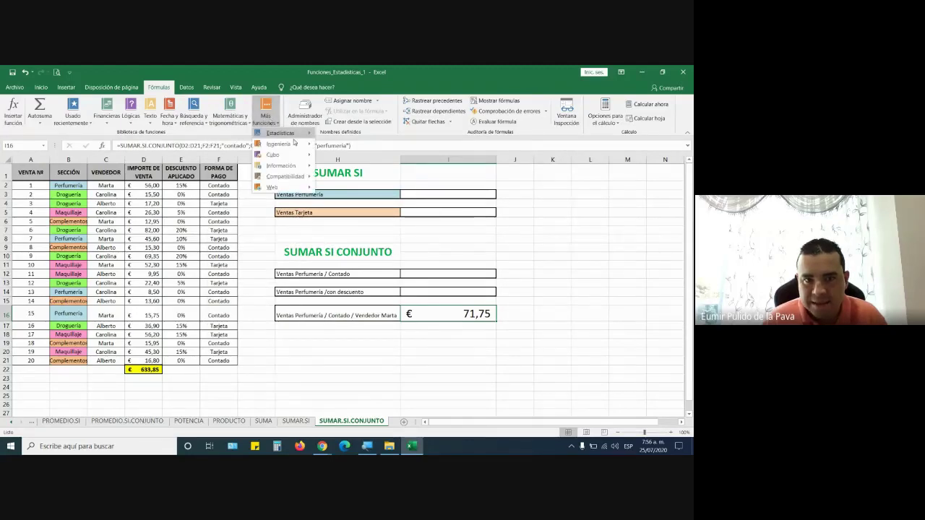
mouse_move(289, 133)
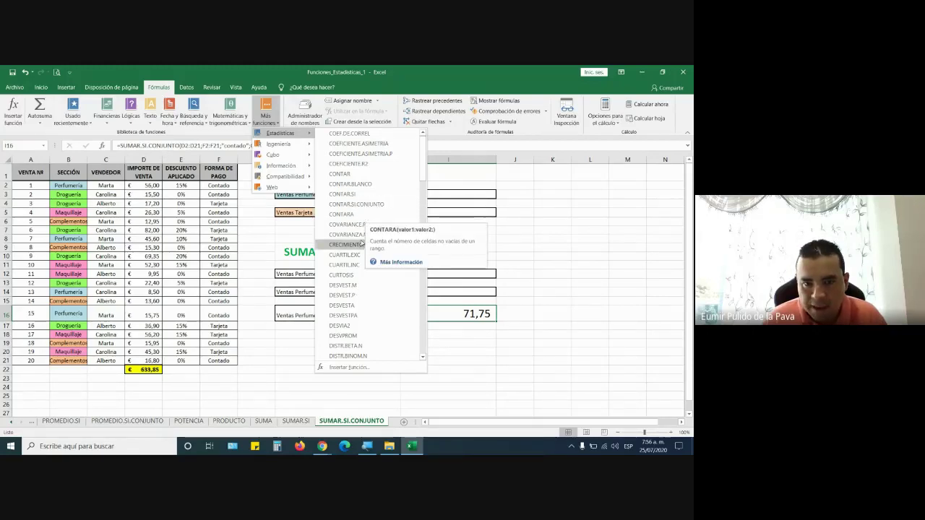
scroll(426, 181, down, 1)
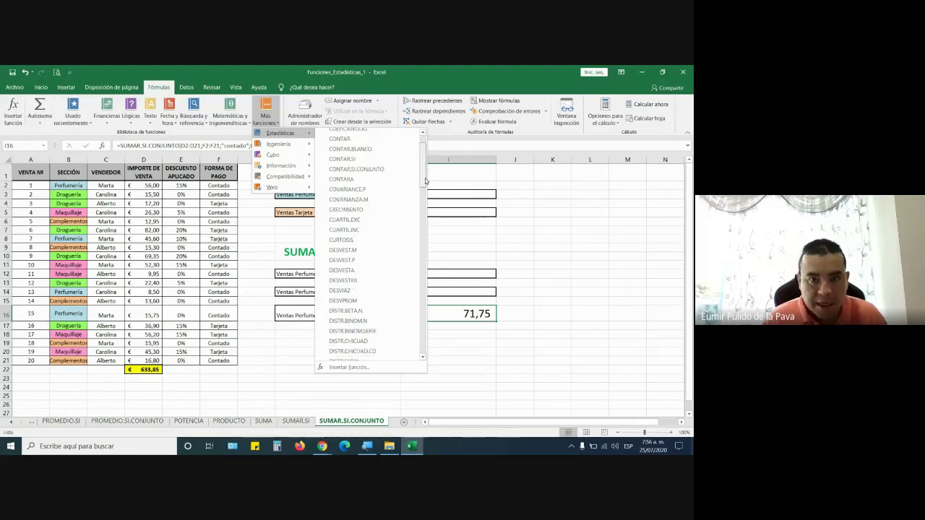
scroll(425, 182, down, 3)
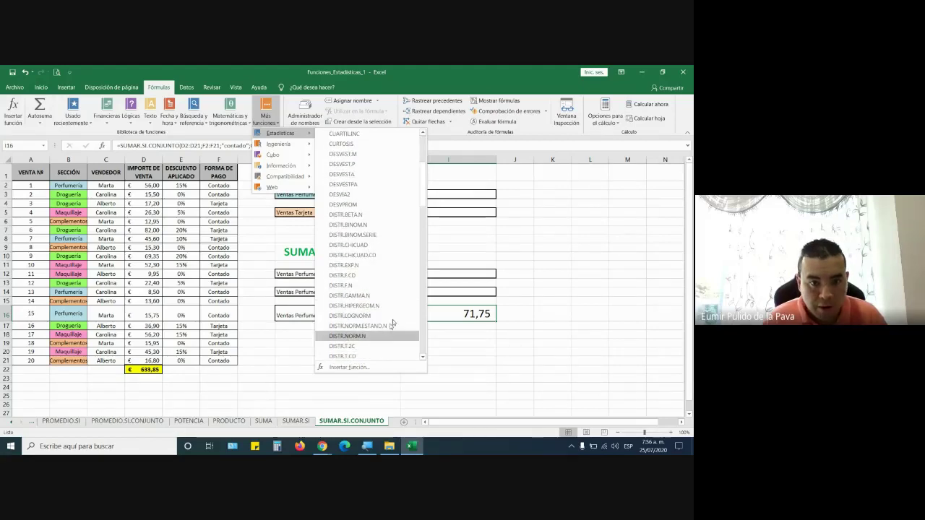
scroll(425, 231, down, 5)
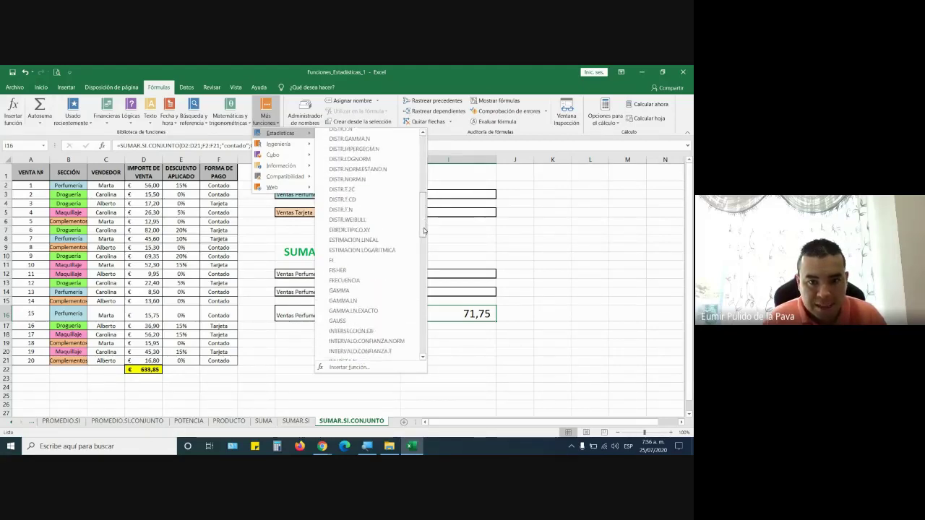
drag(425, 231, 419, 279)
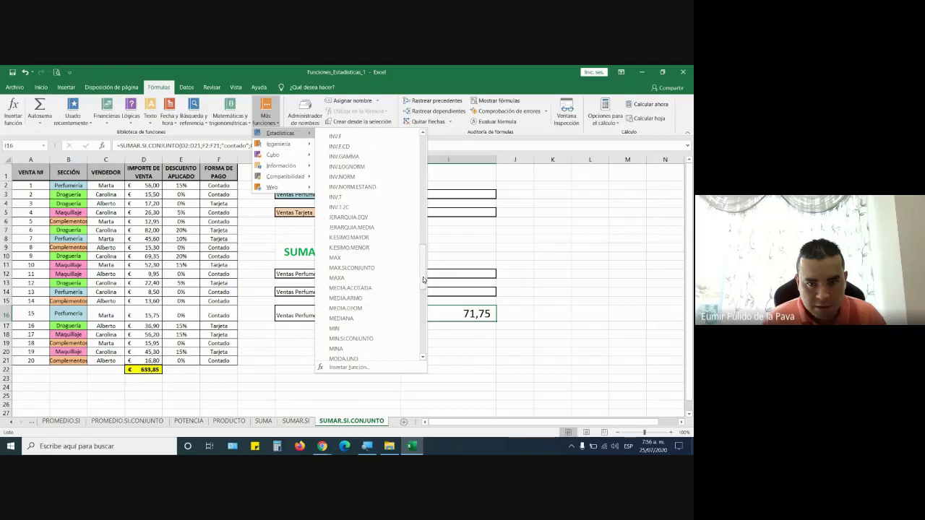
drag(424, 279, 420, 330)
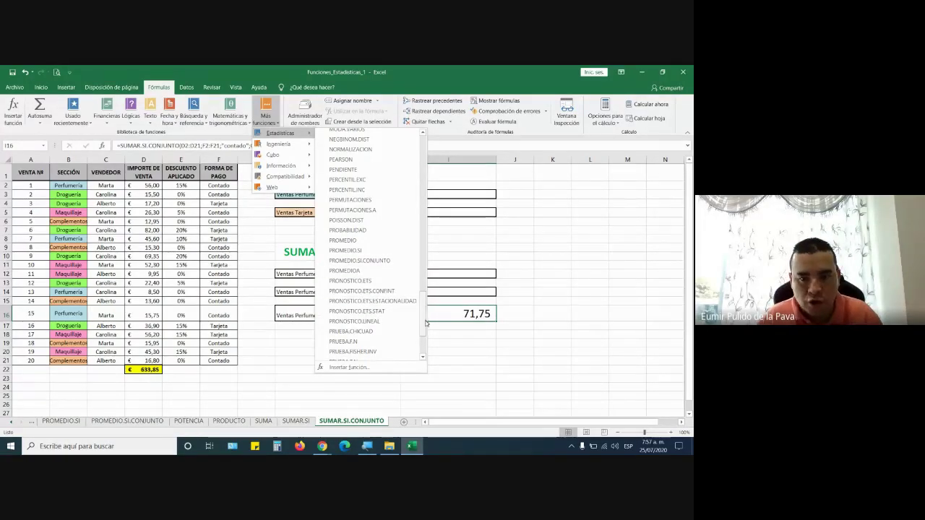
drag(426, 323, 426, 347)
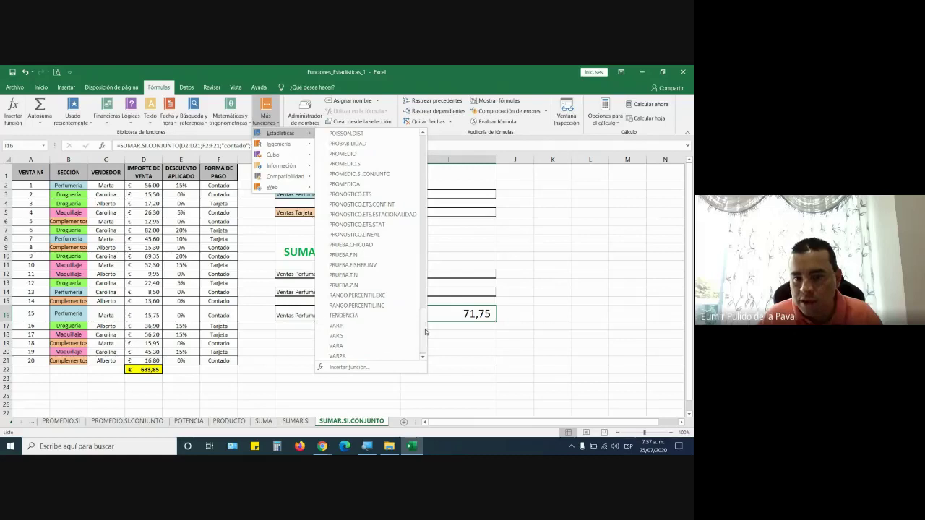
drag(425, 351, 437, 144)
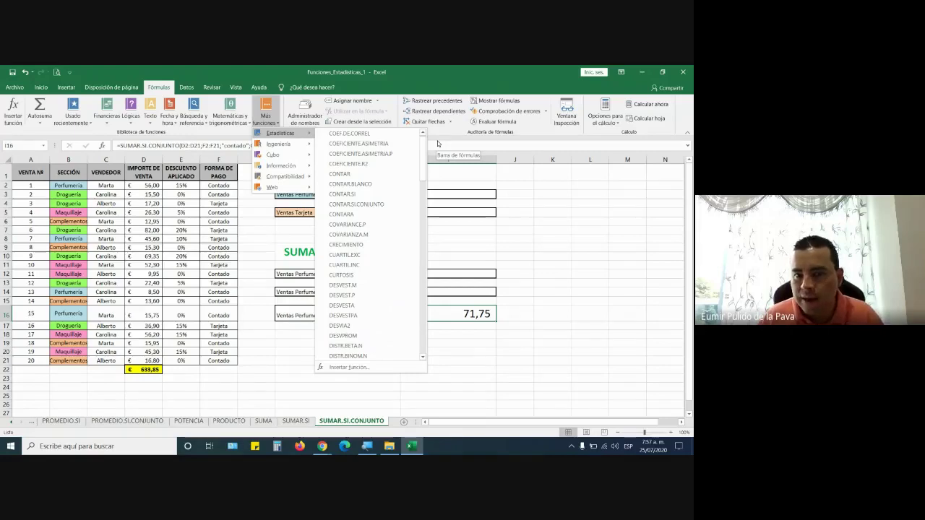
scroll(375, 295, down, 20)
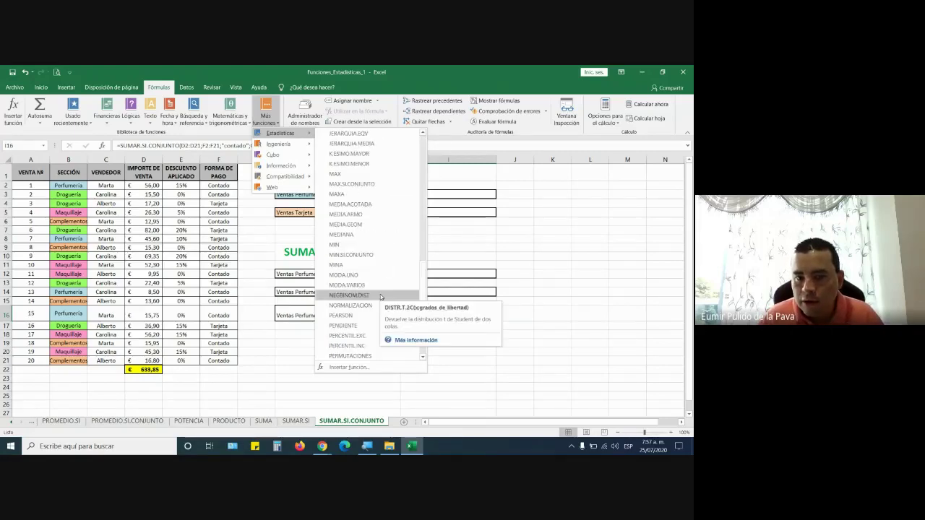
scroll(381, 238, up, 20)
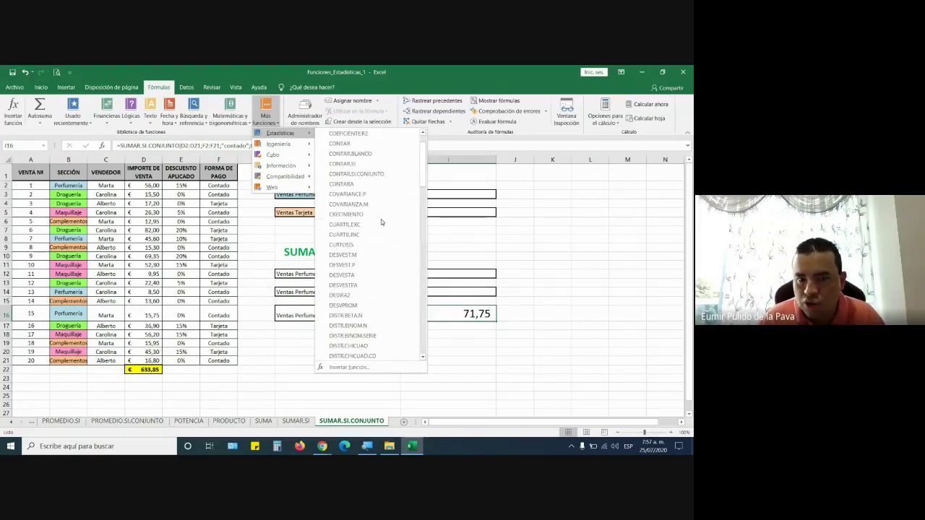
- Dismiss the function list and close Funciones_Estadisticas_1 without saving
click(524, 296)
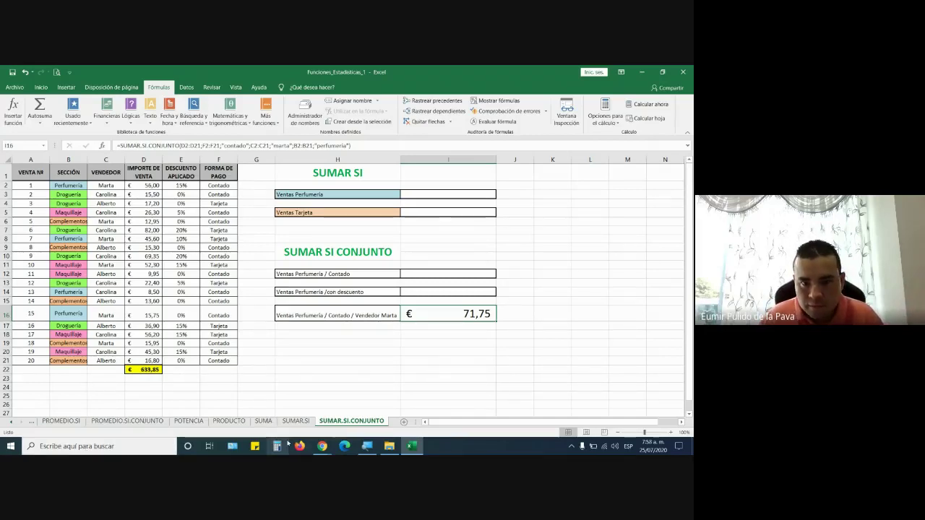
click(680, 73)
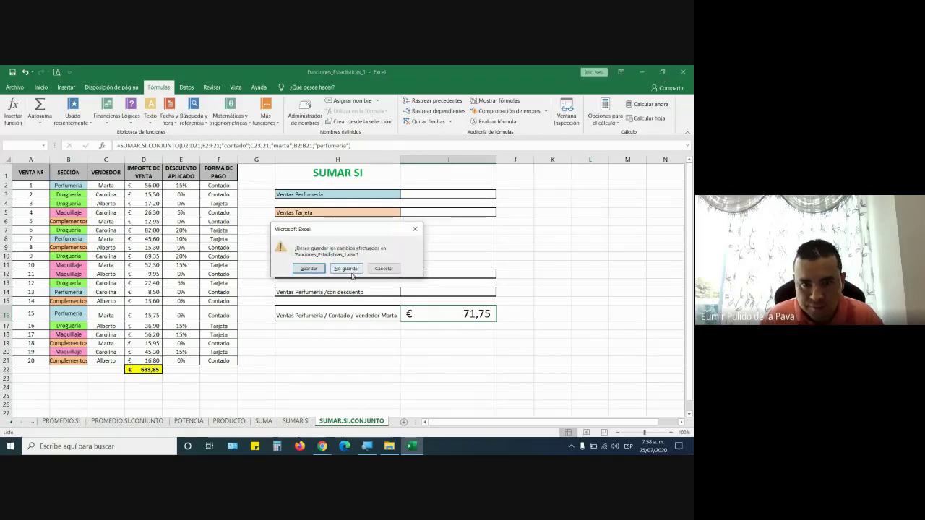
click(352, 275)
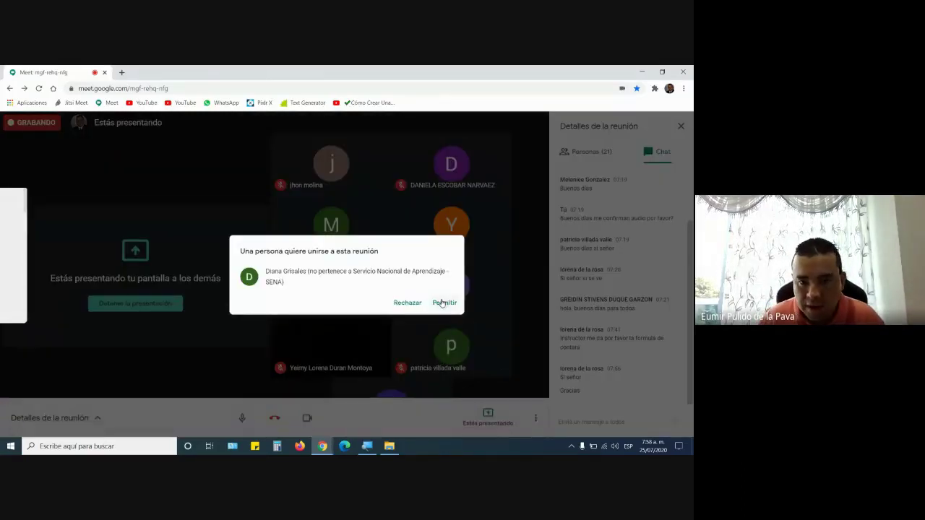
- Admit the waiting guest into the Google Meet call
click(442, 302)
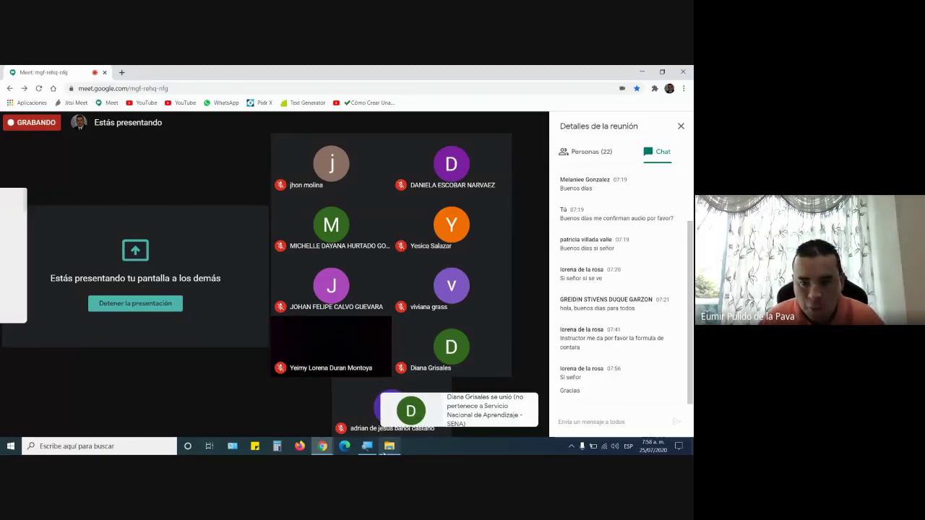
- Go back up to MEMORIA, then open EXCEL MATERIAL > MANEJO INTERMEDIO > Filtros_Basicos_1
click(388, 448)
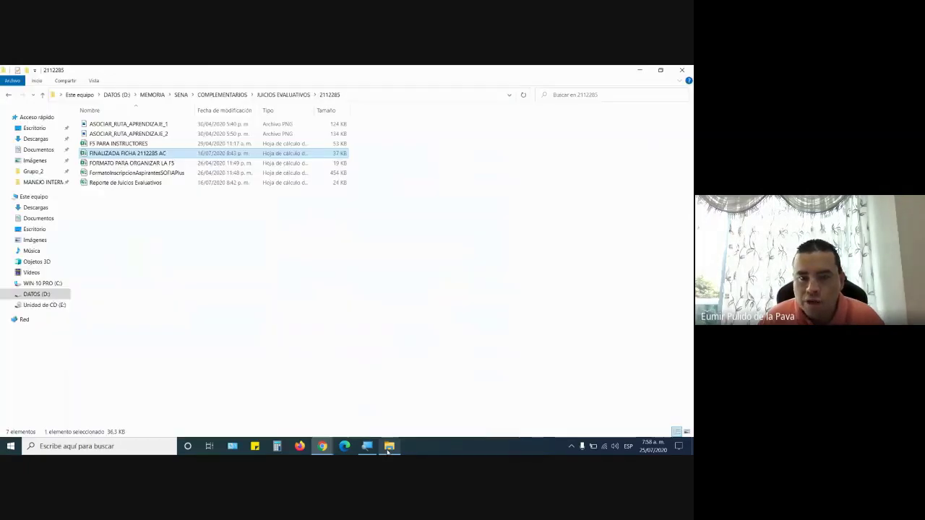
click(10, 96)
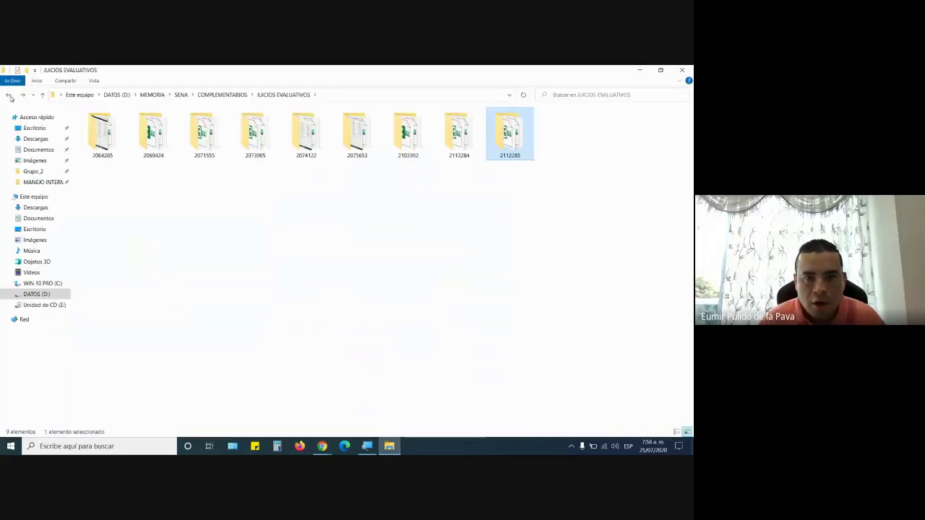
click(10, 96)
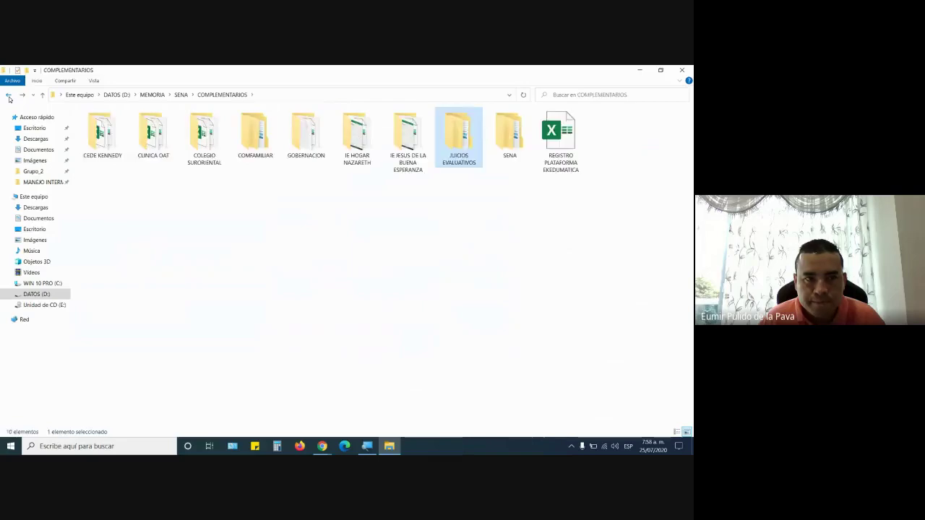
click(9, 96)
click(9, 96)
double_click(260, 135)
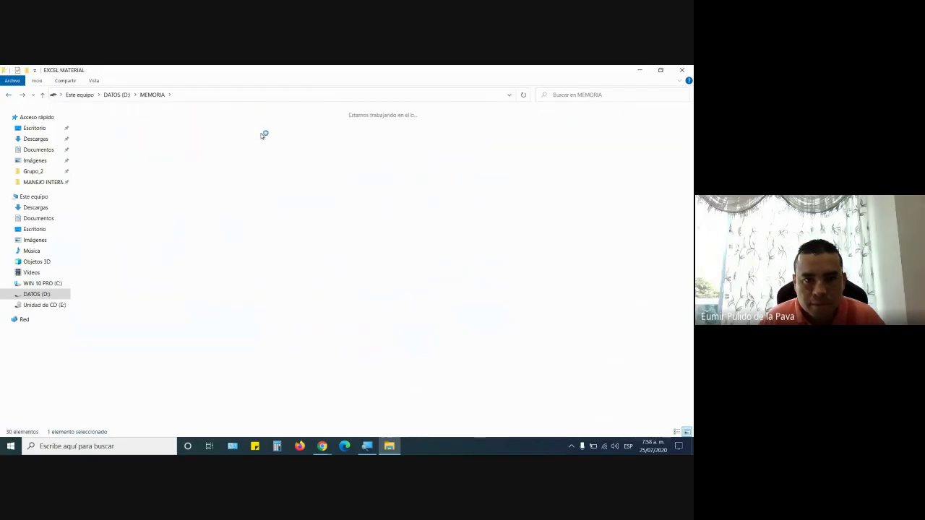
double_click(214, 153)
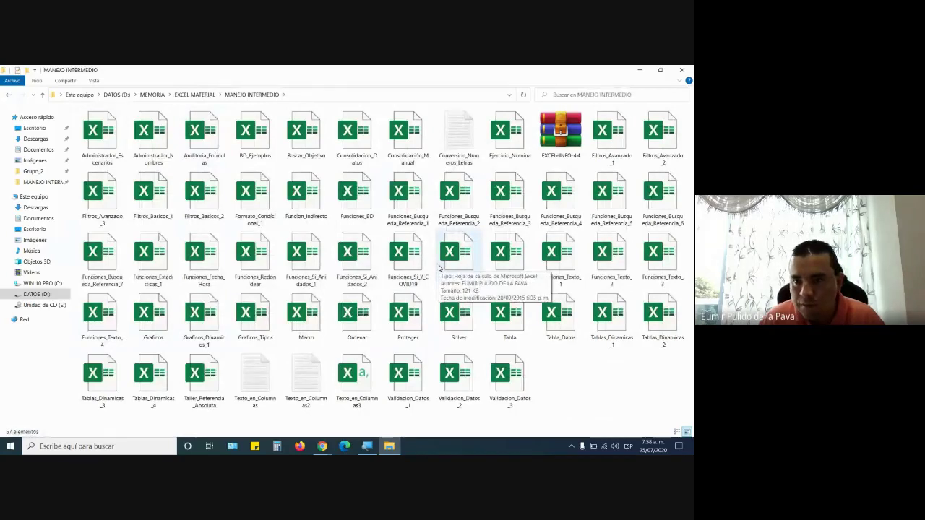
double_click(164, 202)
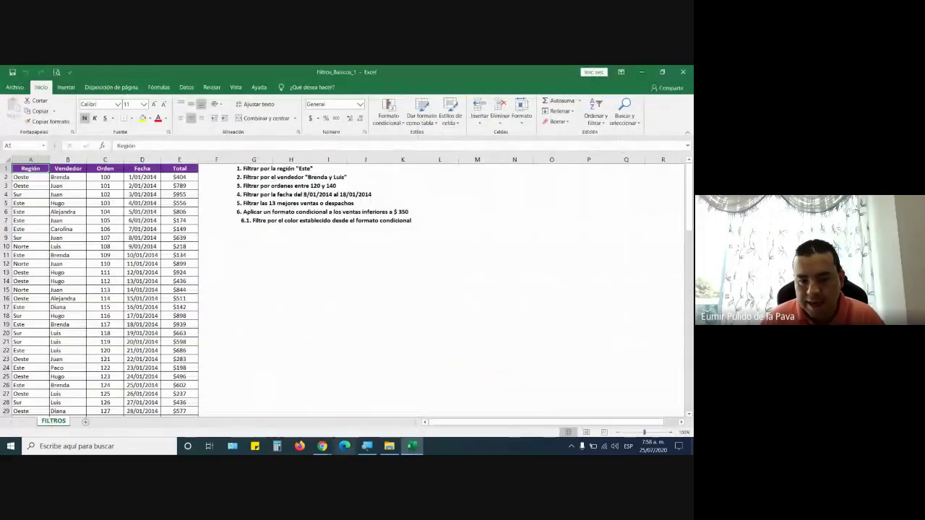
- Magnify the screen to 200%, hide the Magnifier toolbar, and show the Datos tab
click(365, 448)
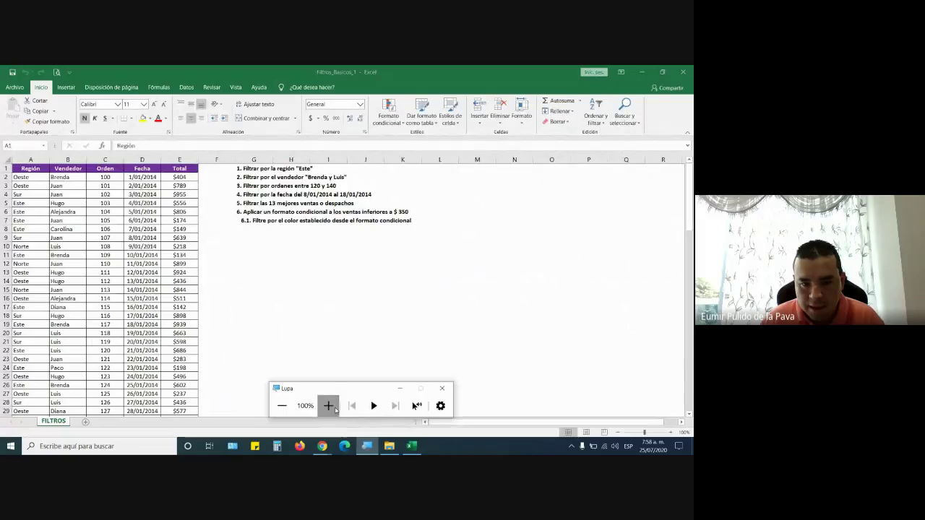
click(331, 407)
click(452, 373)
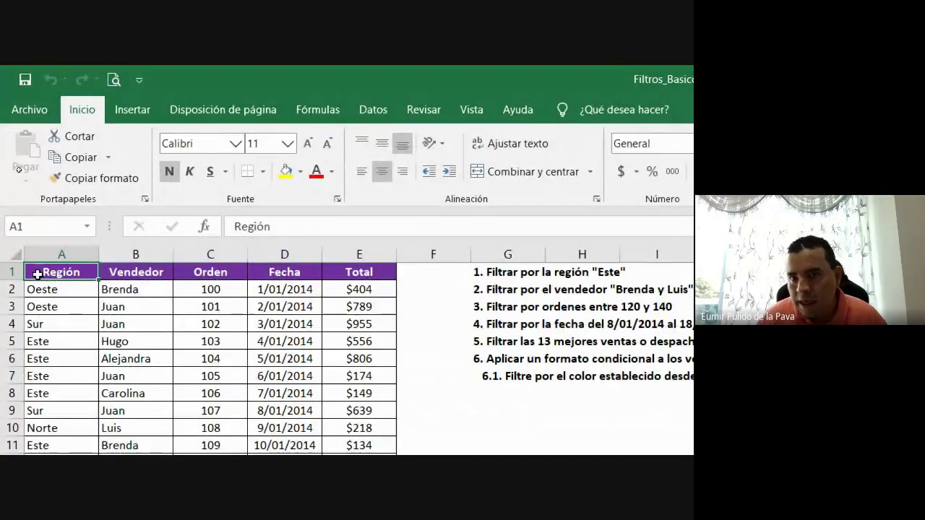
click(373, 109)
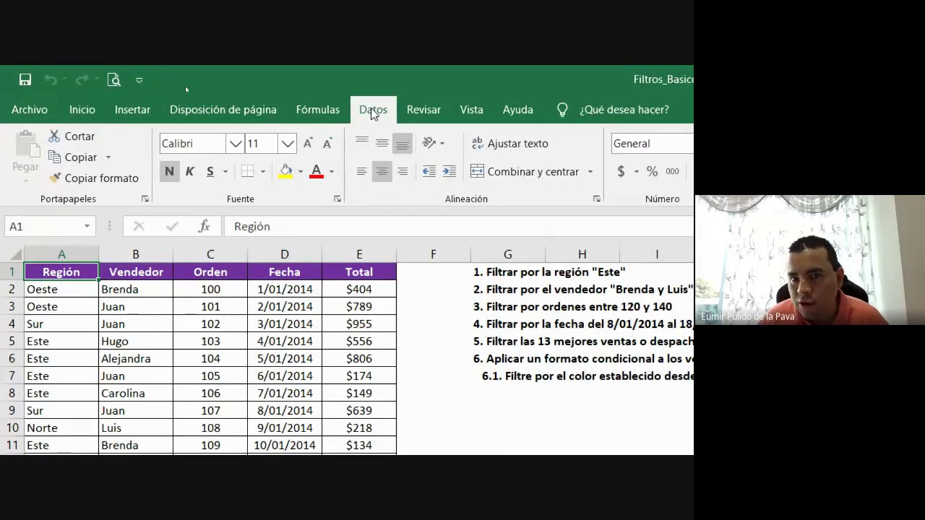
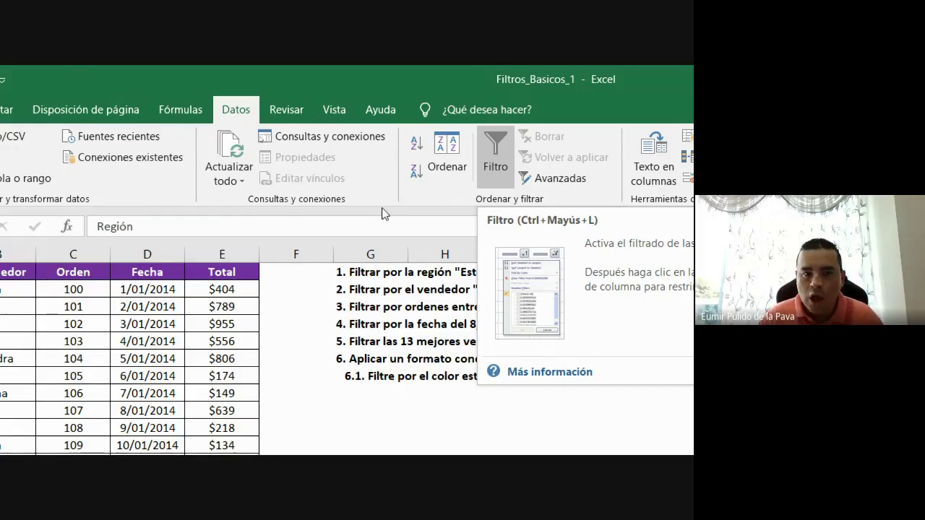
- Select the header row Región through Total, end on cell E1, and switch to the Inicio ribbon
click(135, 383)
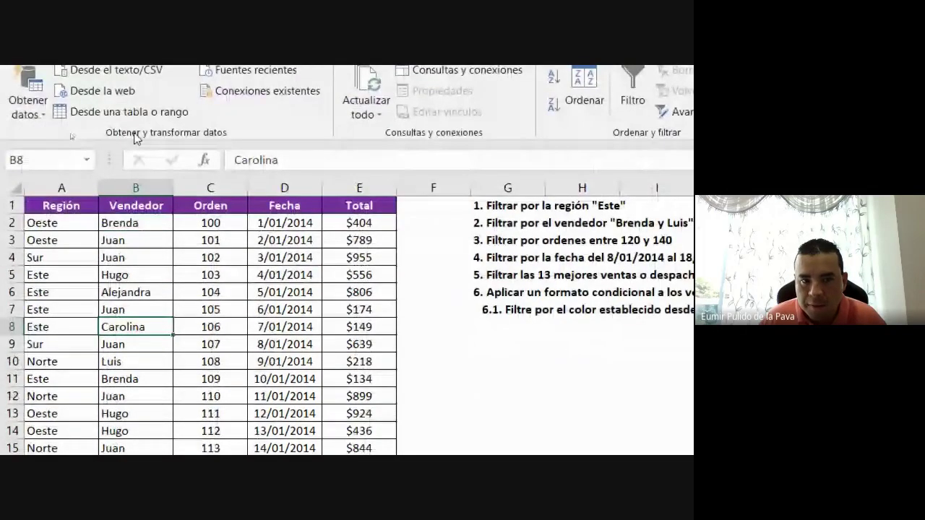
click(210, 206)
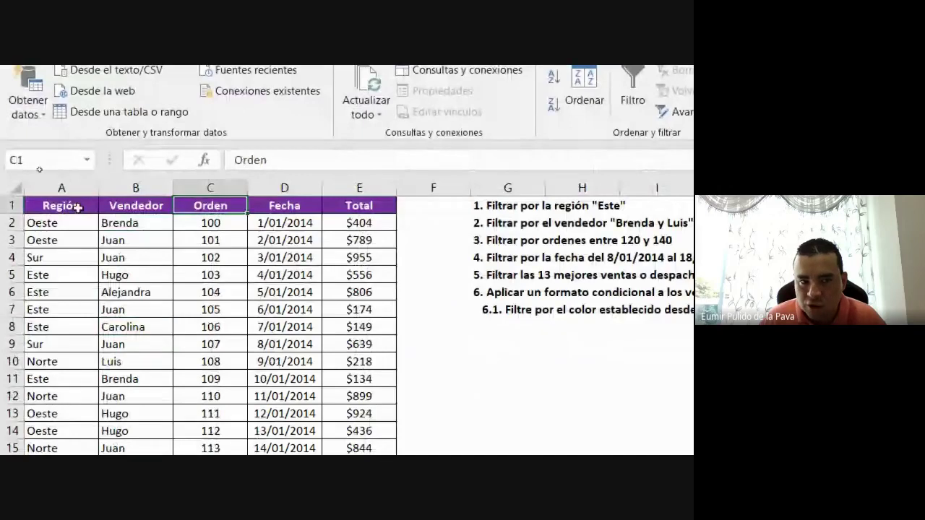
drag(72, 206, 359, 205)
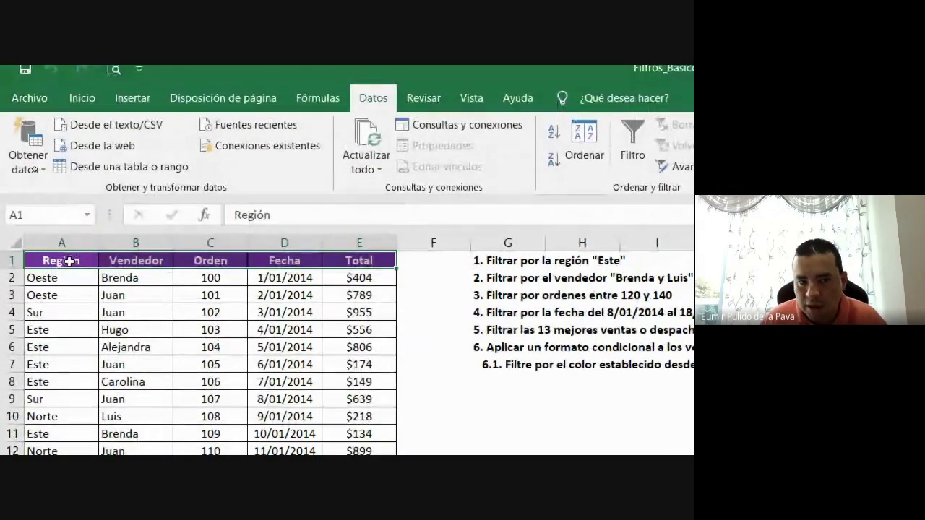
drag(70, 261, 380, 260)
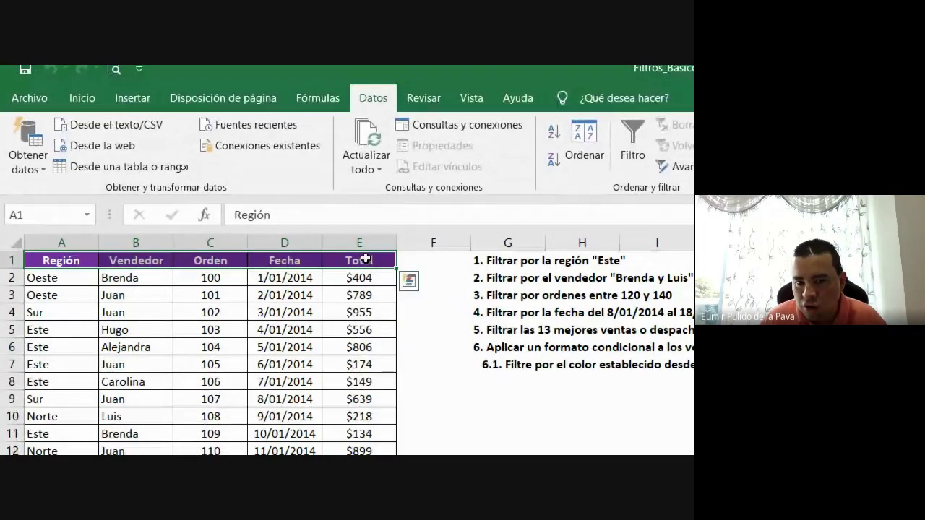
click(365, 261)
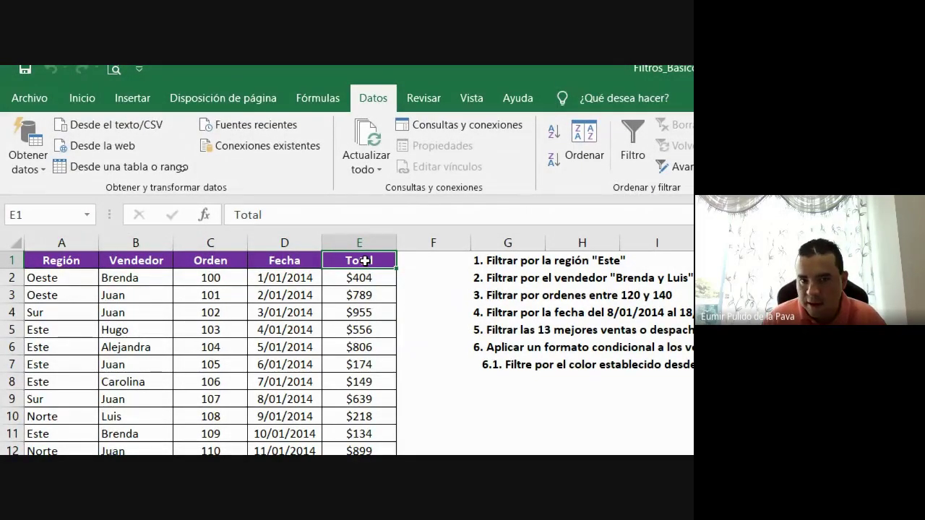
click(83, 100)
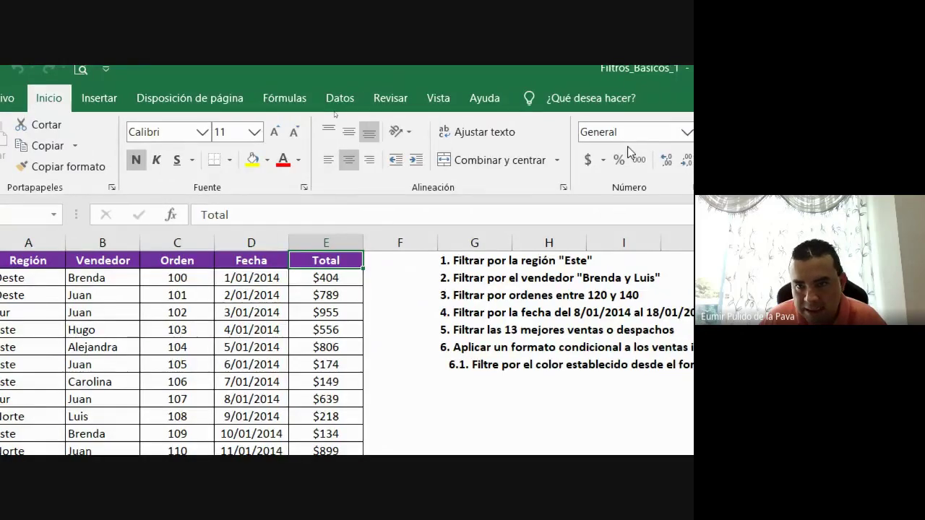
- Toggle Filtro on and off from Ordenar y filtrar, then enable it from Datos
click(505, 162)
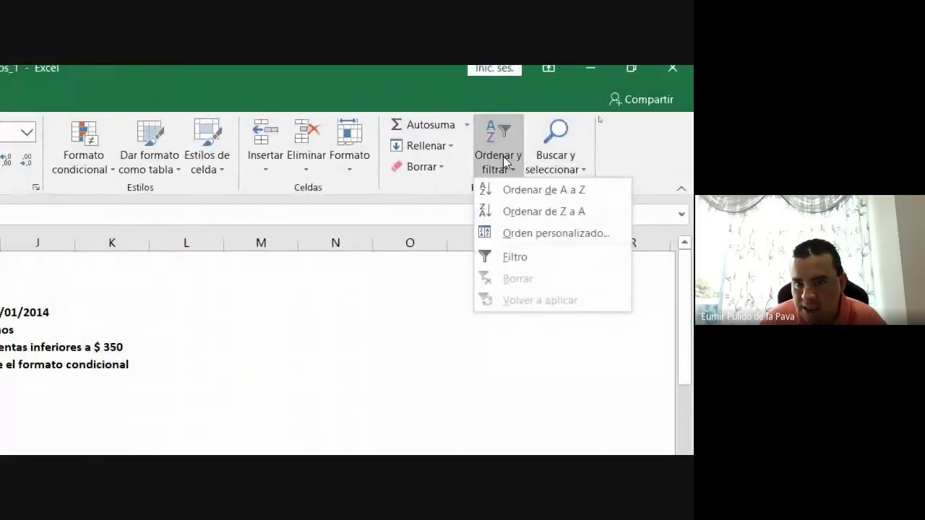
click(526, 259)
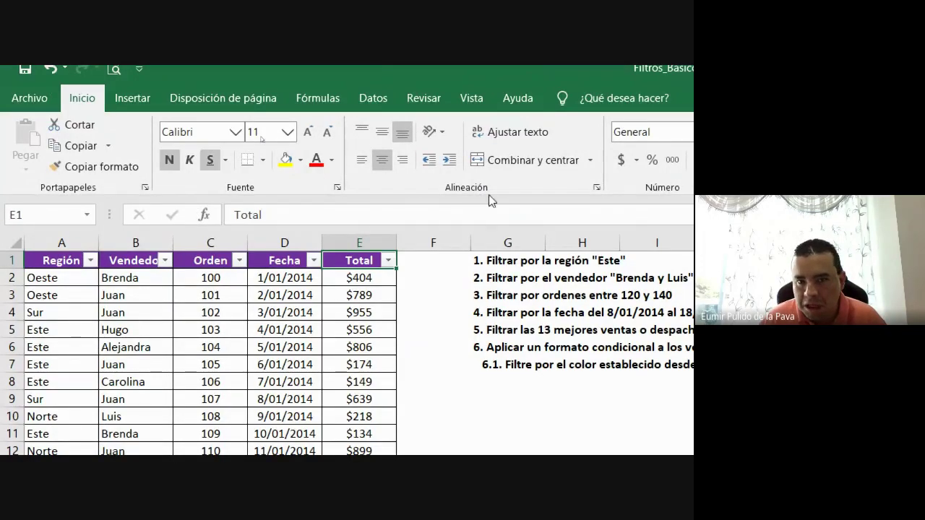
click(506, 163)
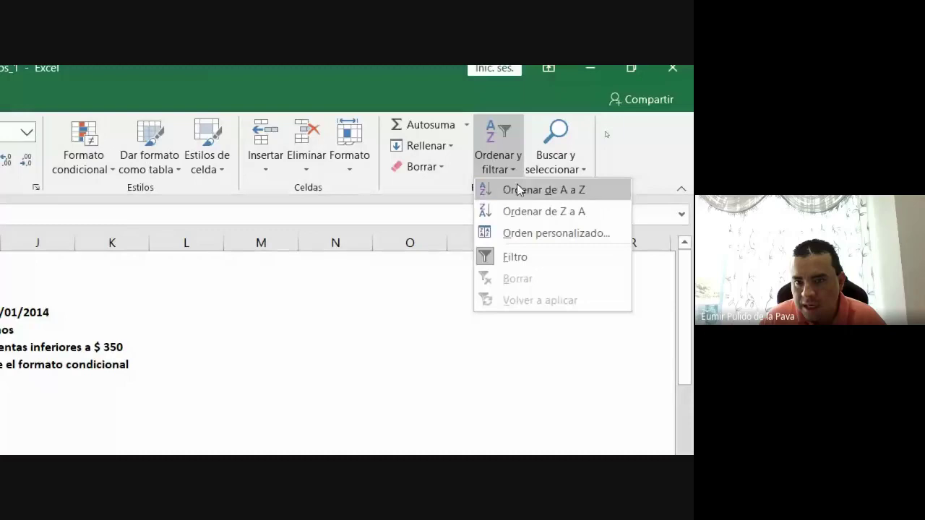
click(501, 258)
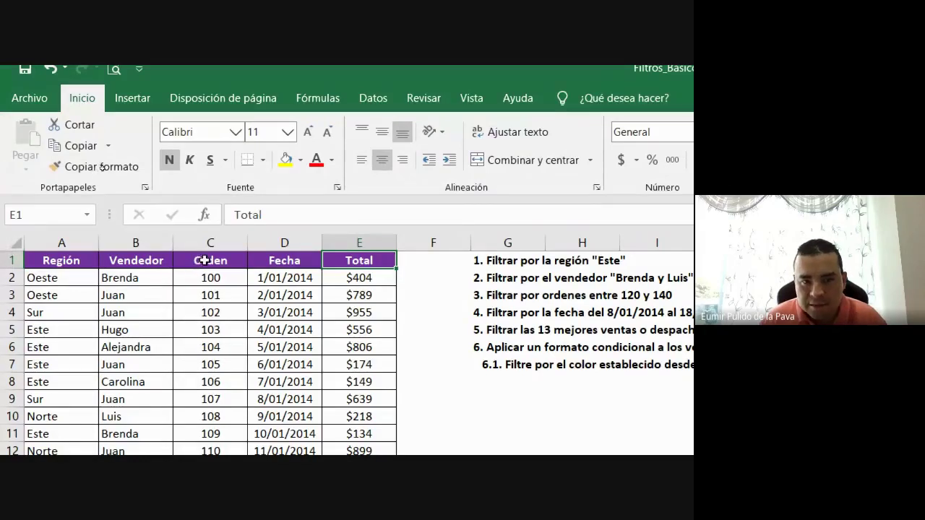
click(374, 99)
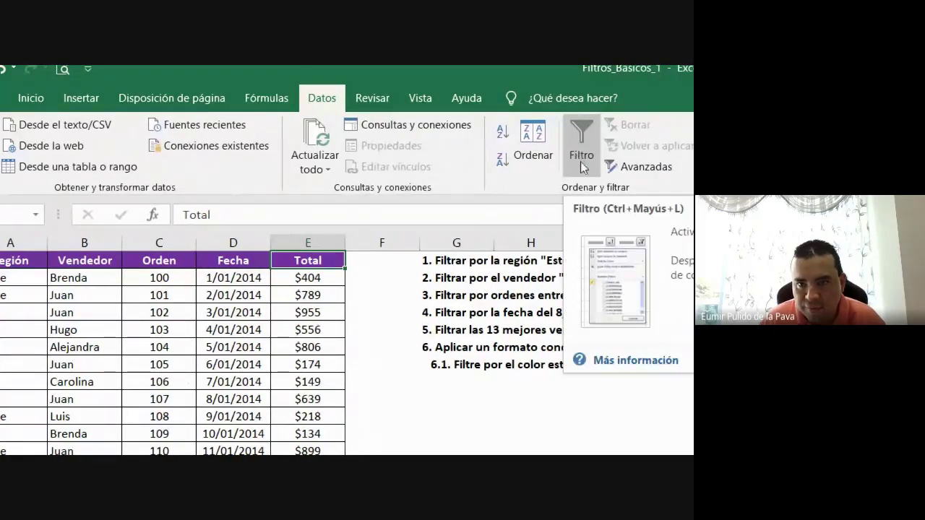
click(580, 160)
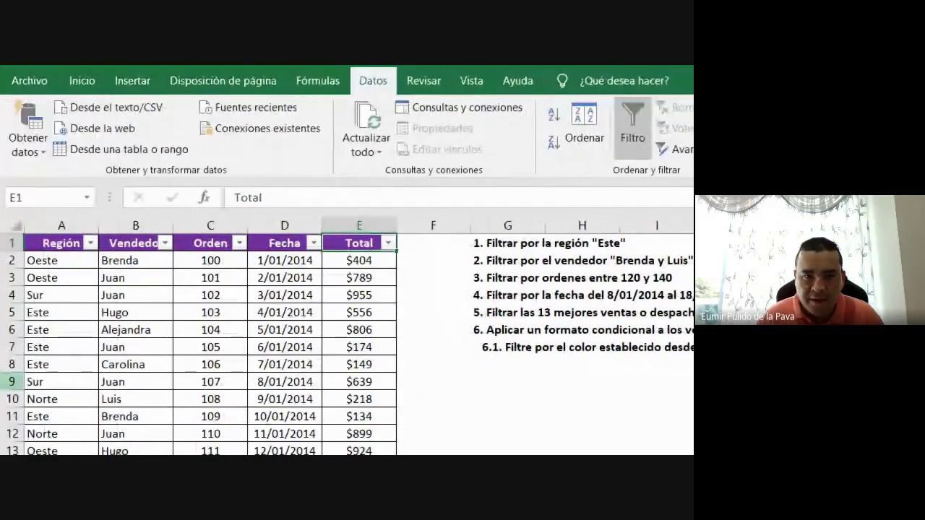
- Review columns A–E, then open the Región filter list showing Este, Norte, Oeste and Sur
click(62, 224)
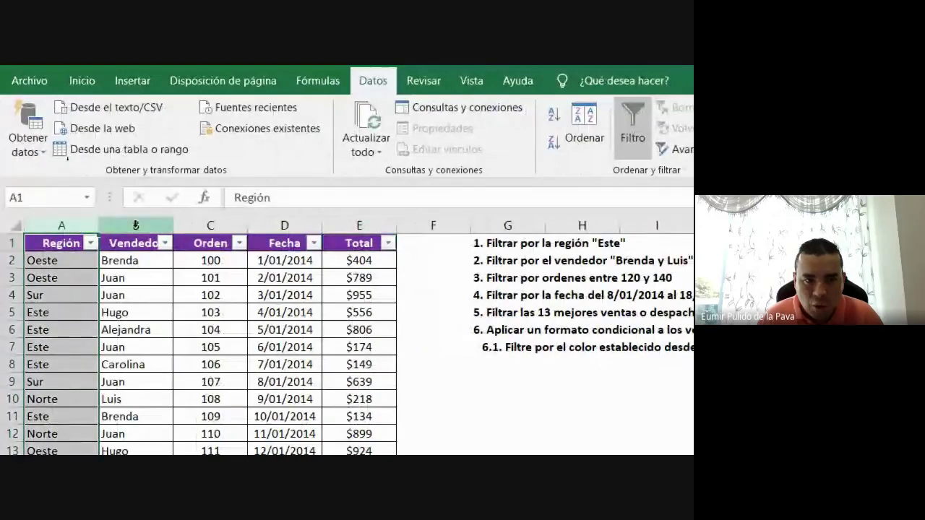
click(135, 224)
click(210, 224)
click(285, 225)
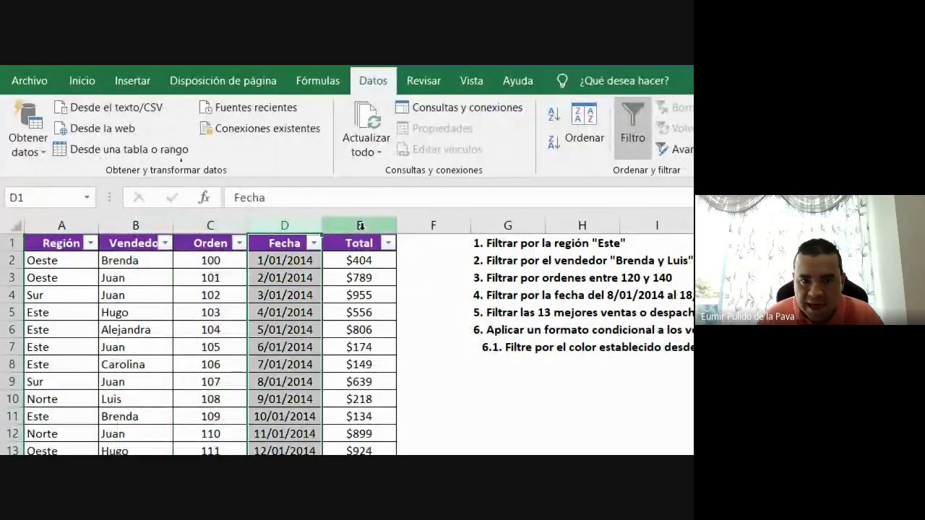
click(365, 224)
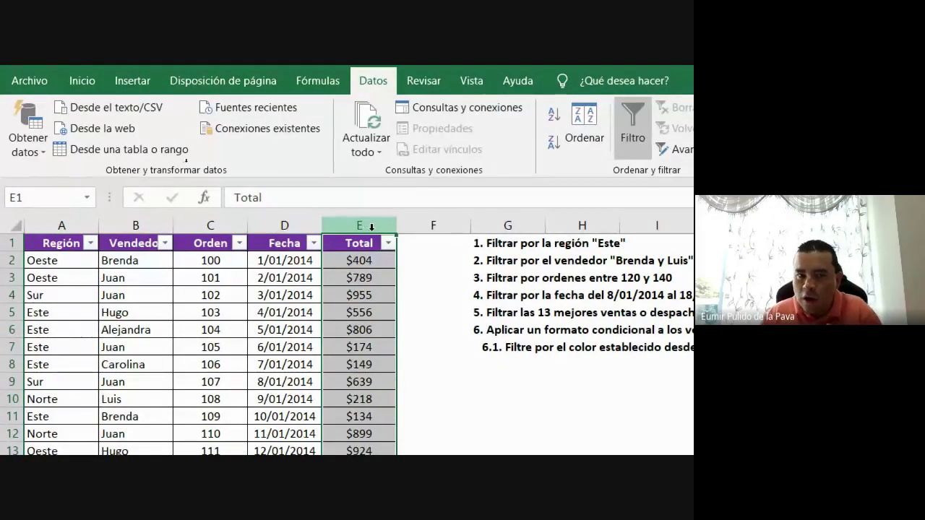
click(210, 225)
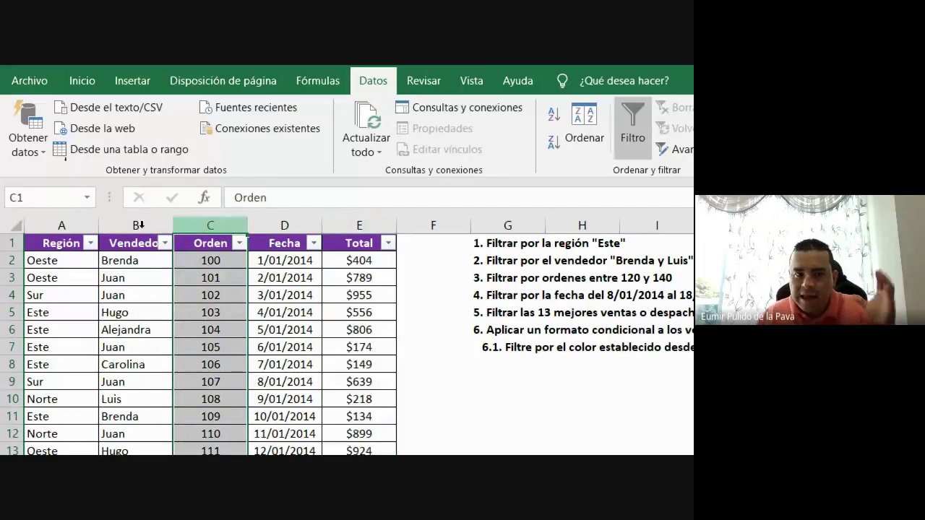
click(61, 225)
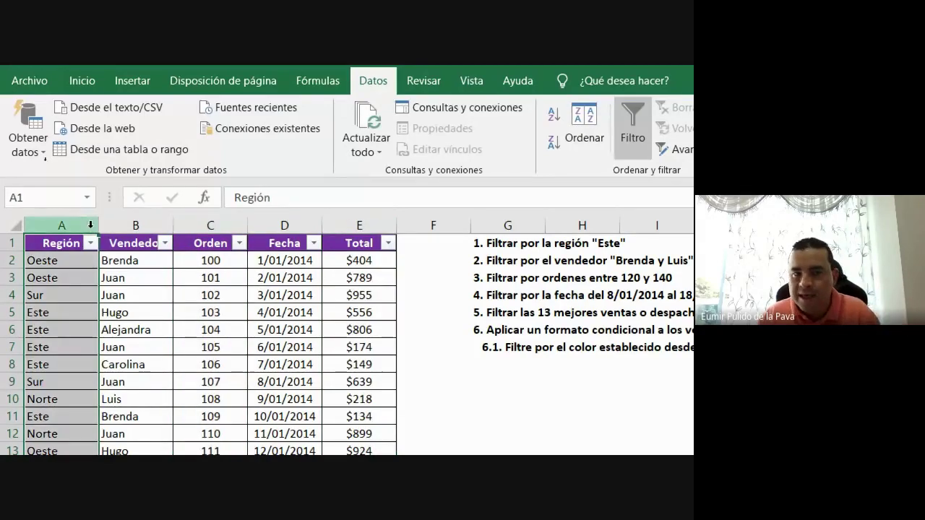
click(361, 224)
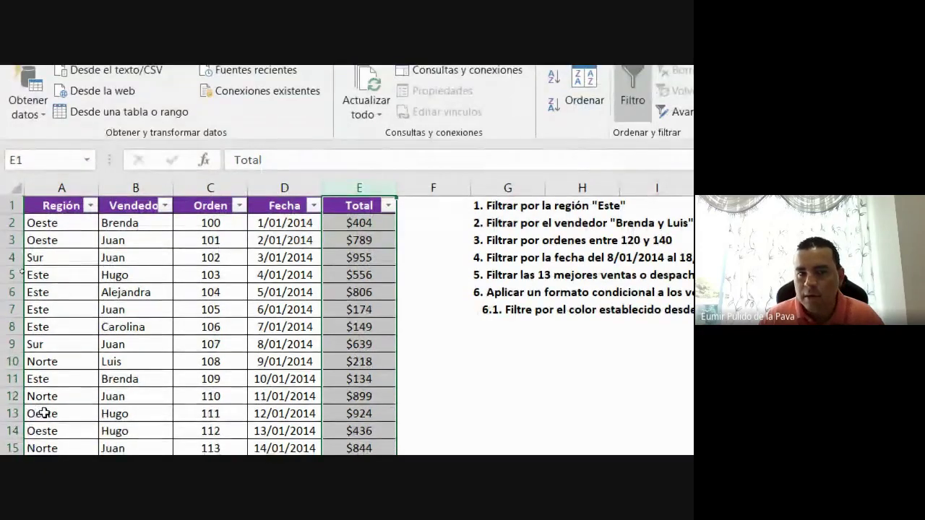
click(63, 185)
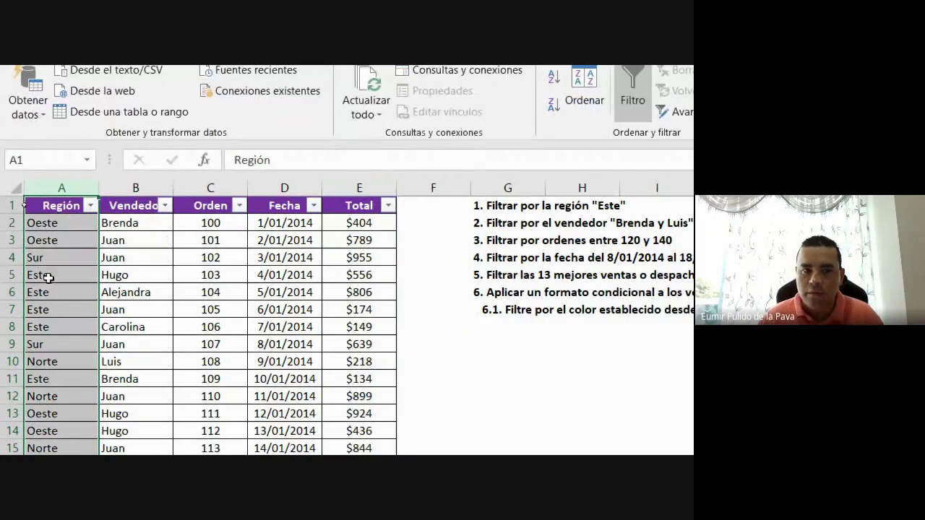
click(91, 206)
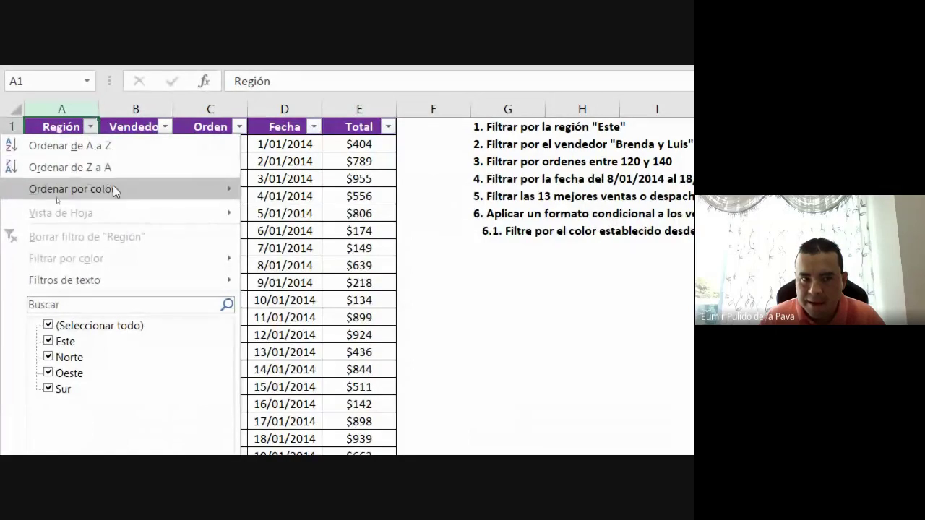
mouse_move(112, 189)
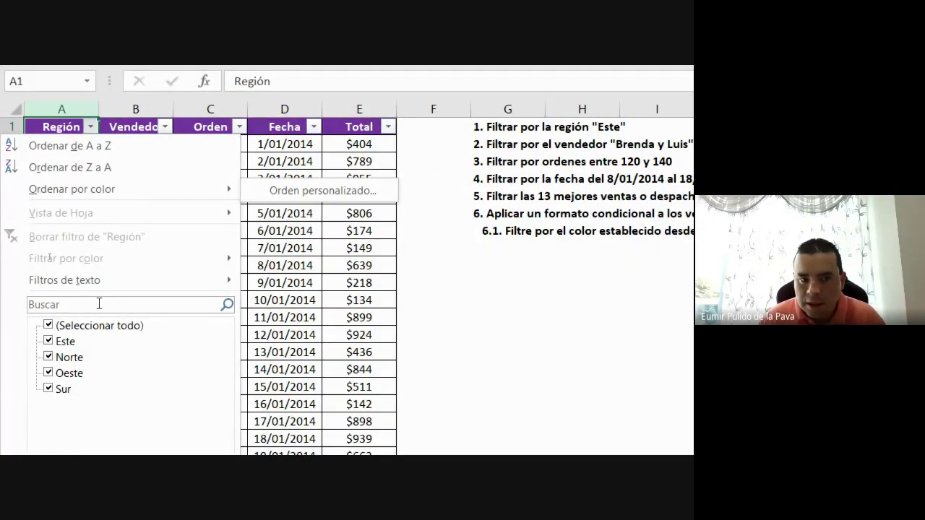
mouse_move(77, 281)
click(374, 215)
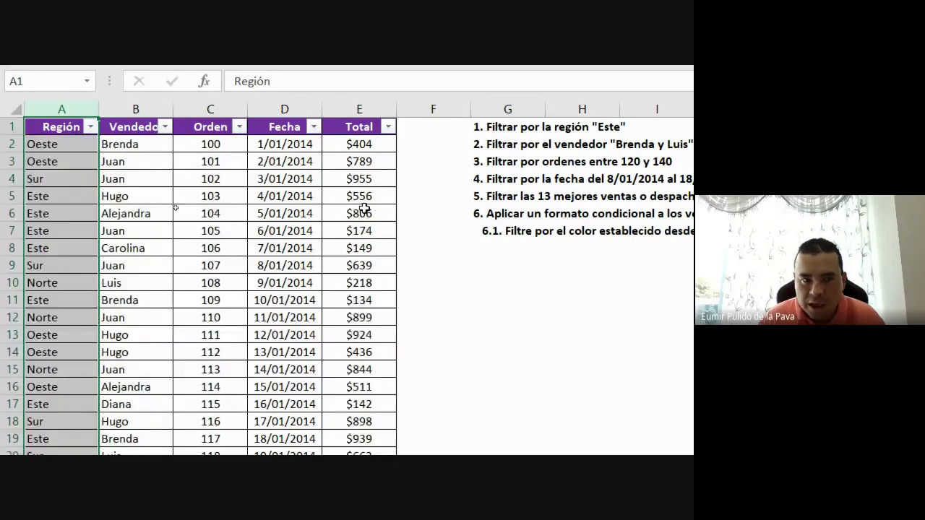
drag(63, 144, 67, 404)
click(91, 127)
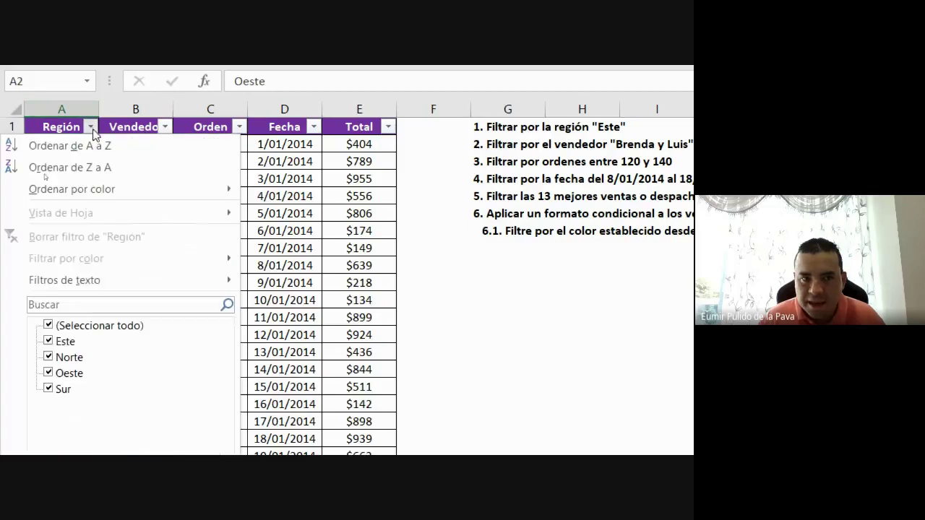
mouse_move(87, 283)
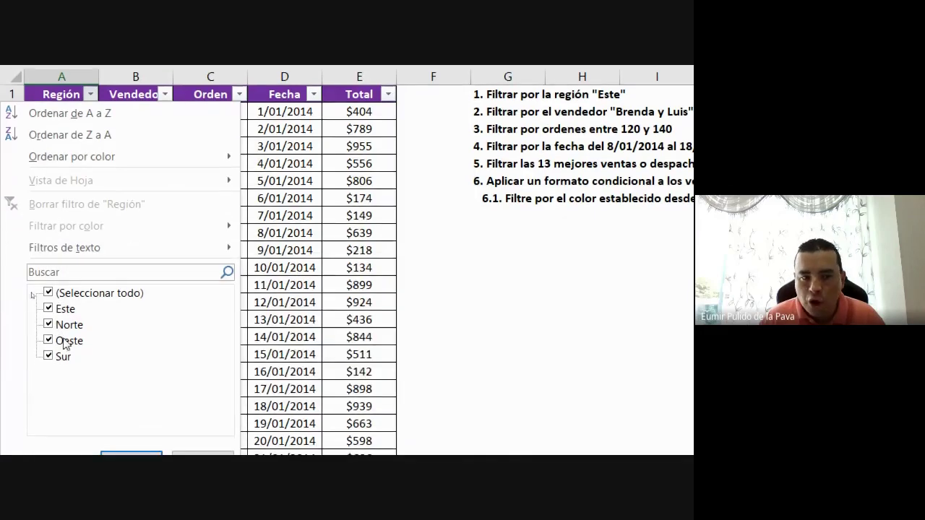
click(281, 211)
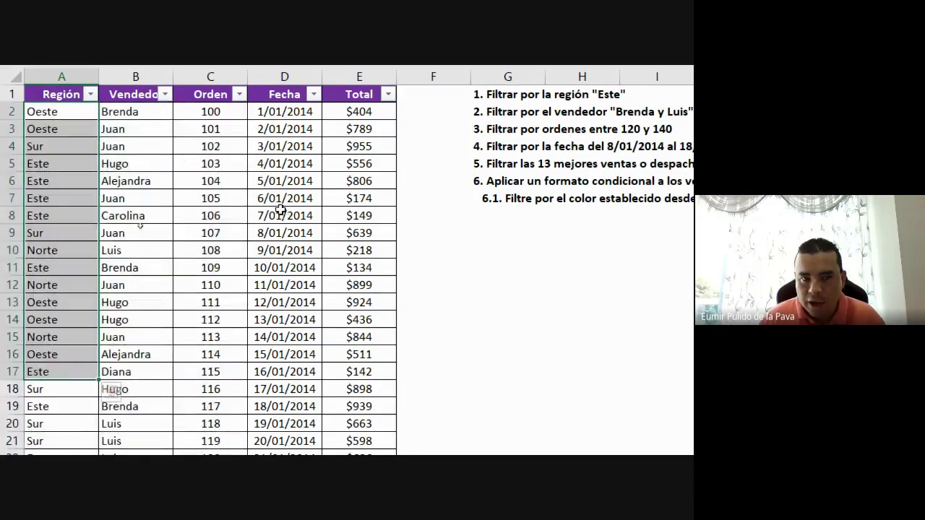
drag(61, 166, 61, 218)
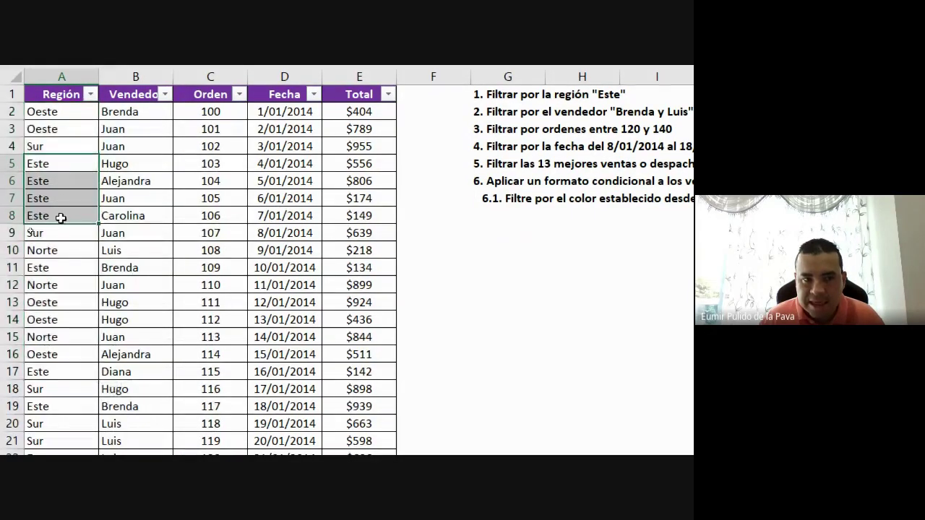
click(56, 372)
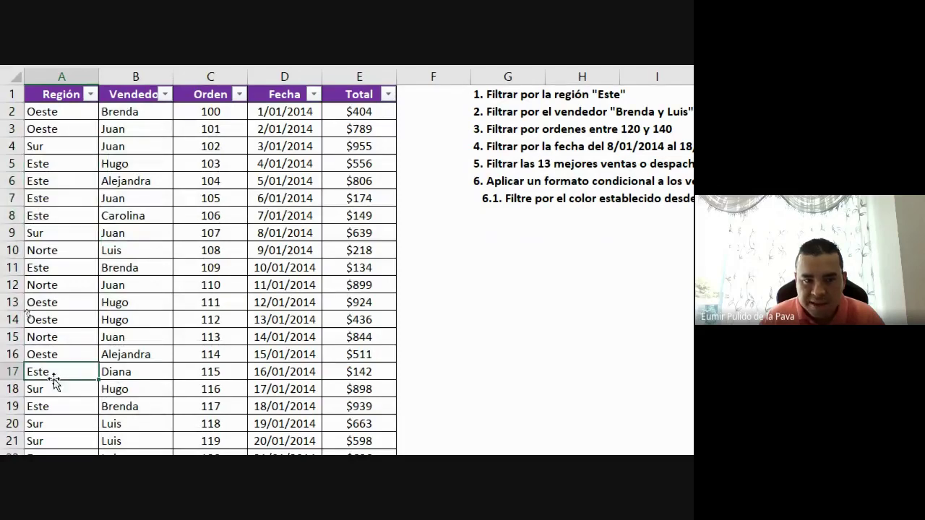
click(62, 407)
click(44, 145)
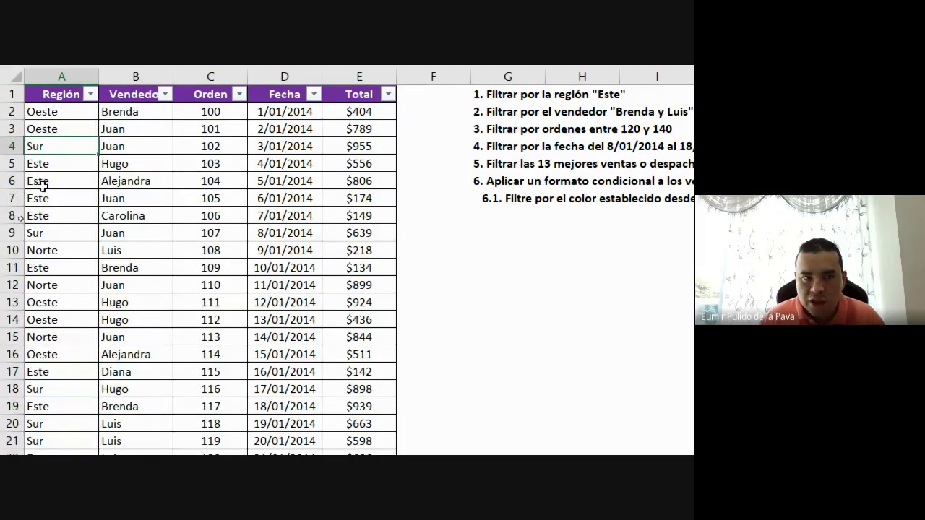
click(42, 231)
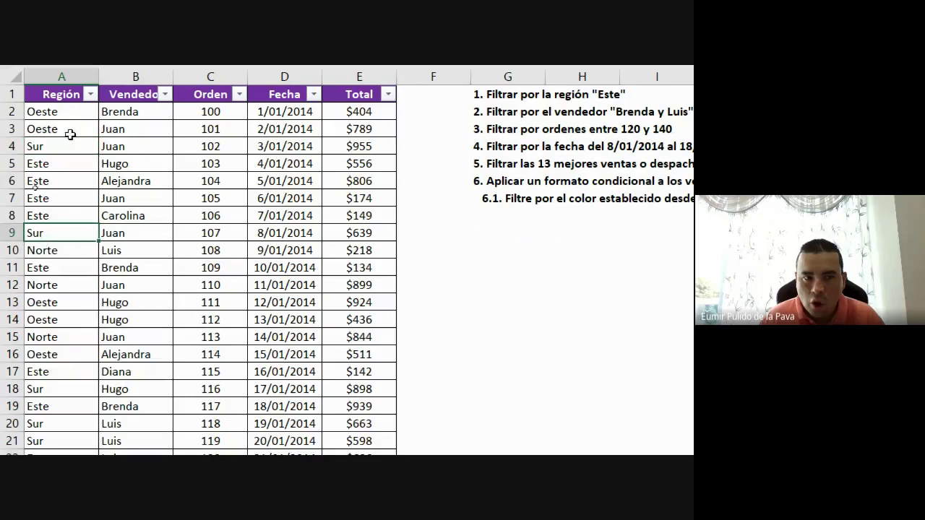
drag(66, 116, 67, 127)
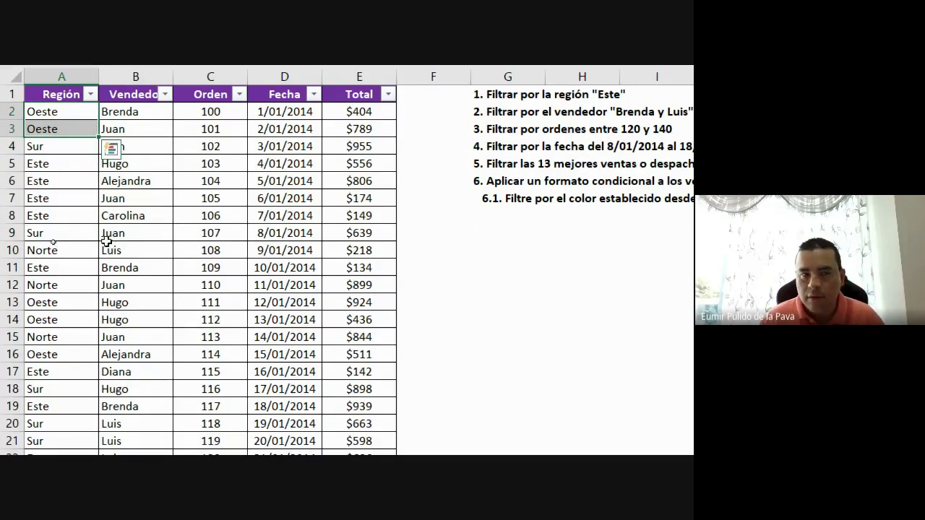
click(91, 96)
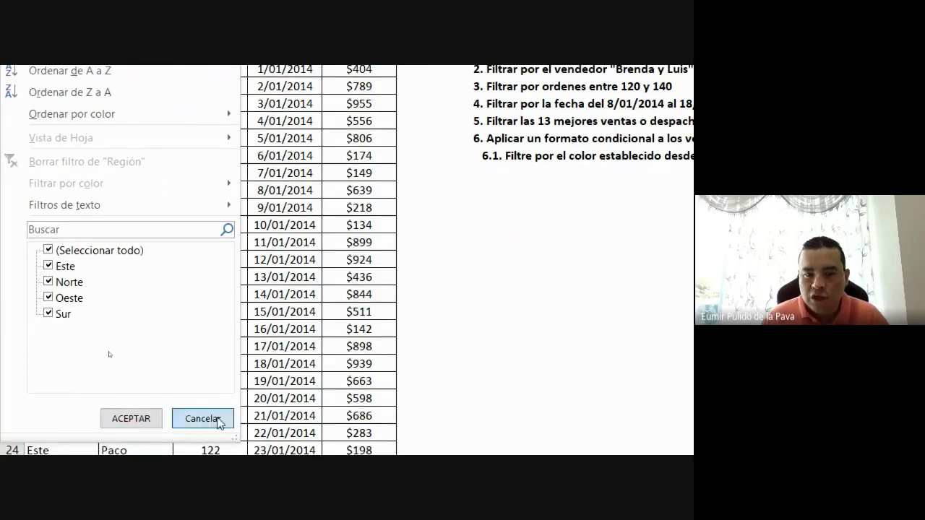
click(203, 428)
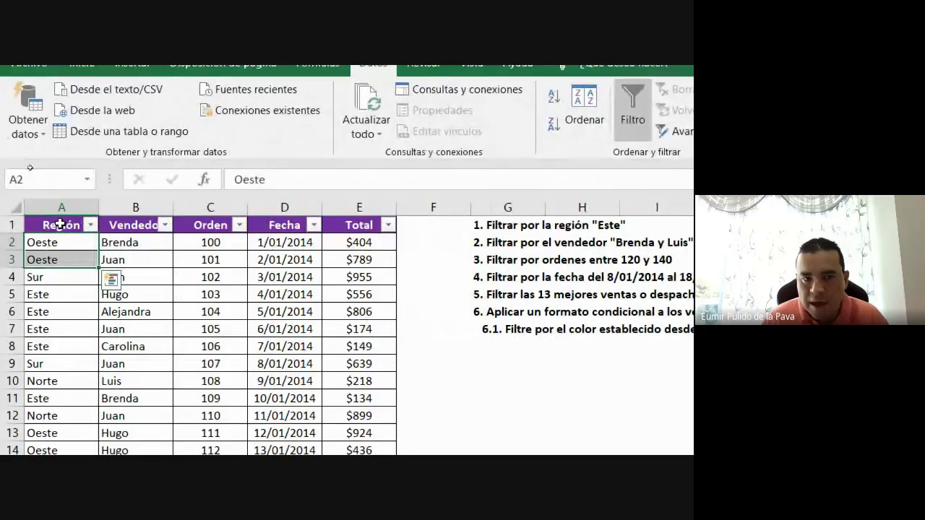
click(270, 226)
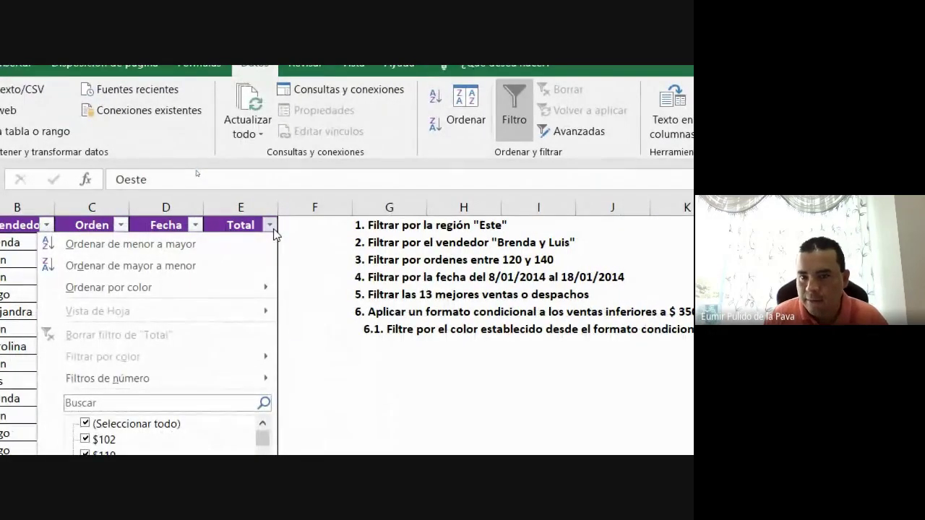
click(390, 207)
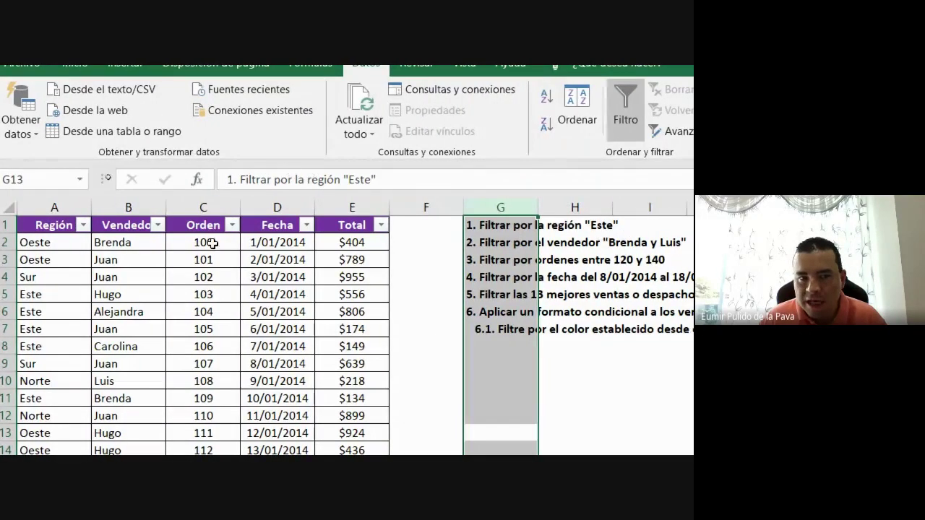
click(158, 226)
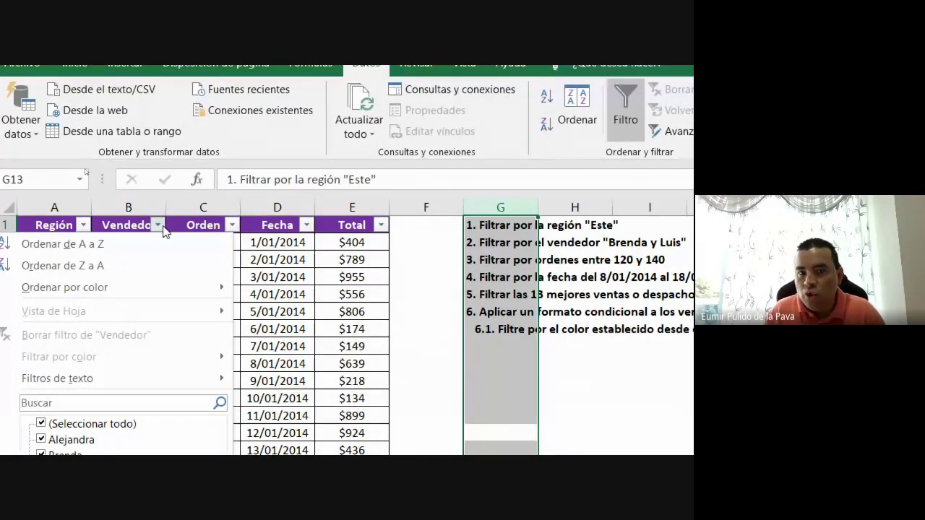
click(389, 226)
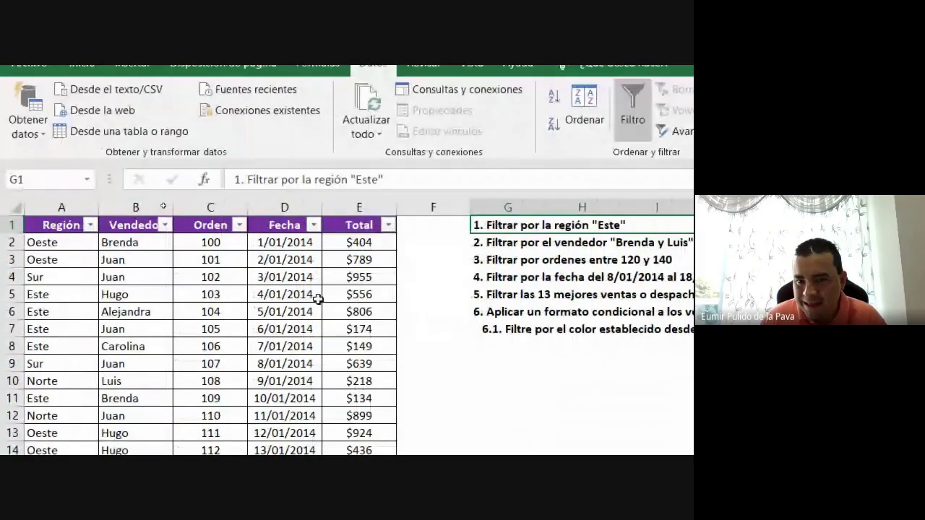
drag(477, 224, 475, 330)
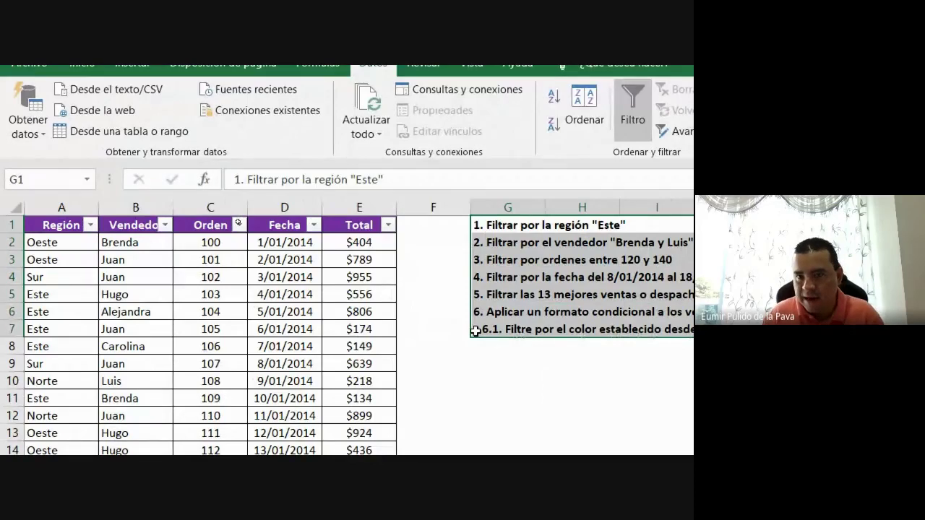
click(487, 225)
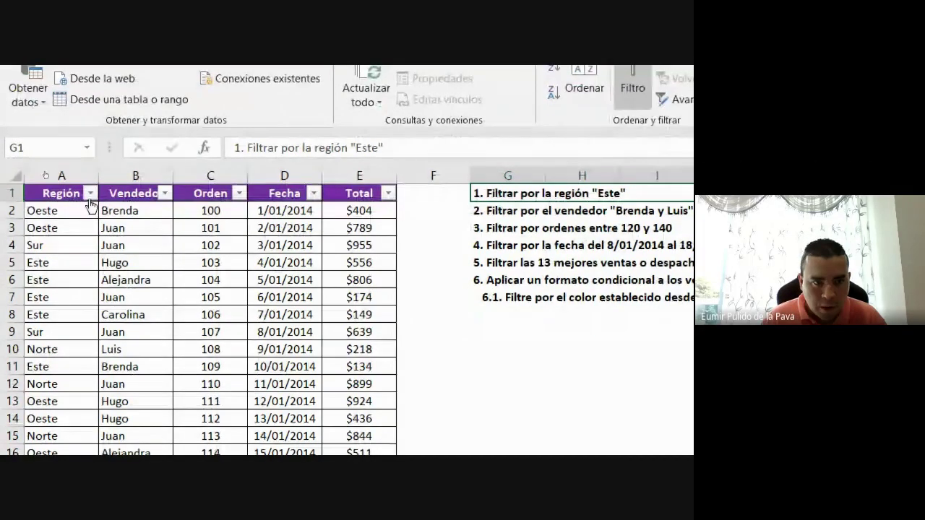
- Filter the Región column to only Este, showing 30 of 101 records
click(89, 194)
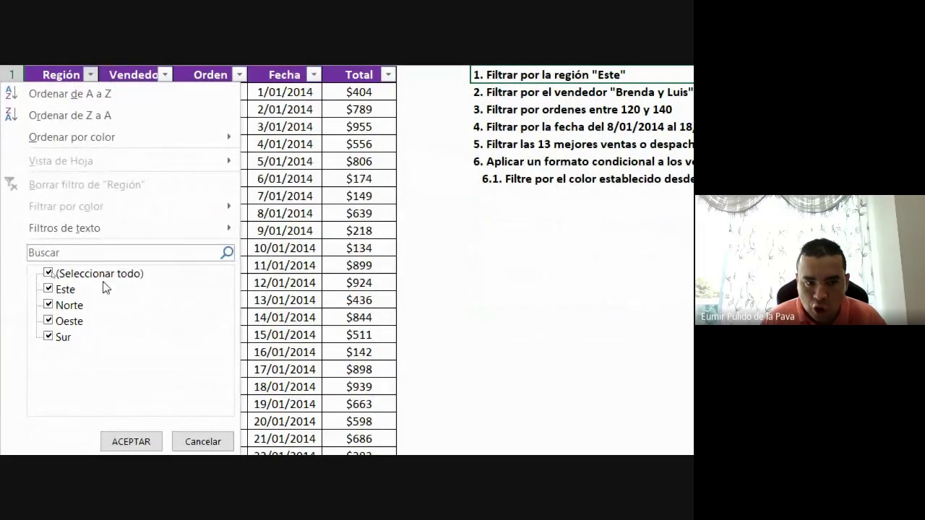
click(49, 273)
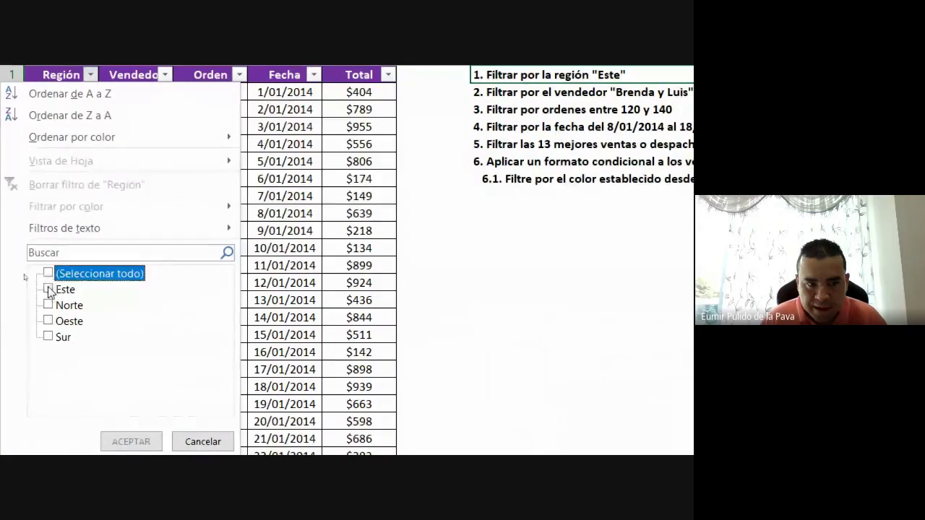
click(48, 289)
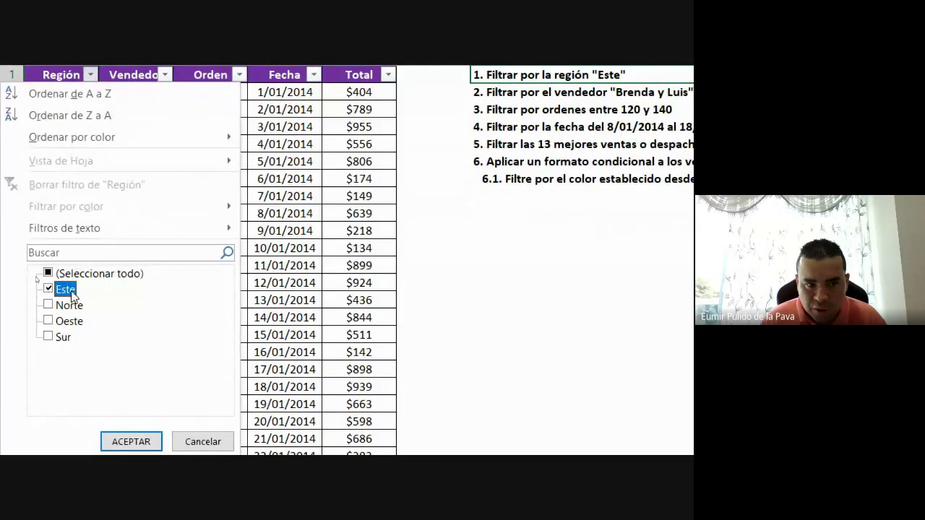
click(131, 441)
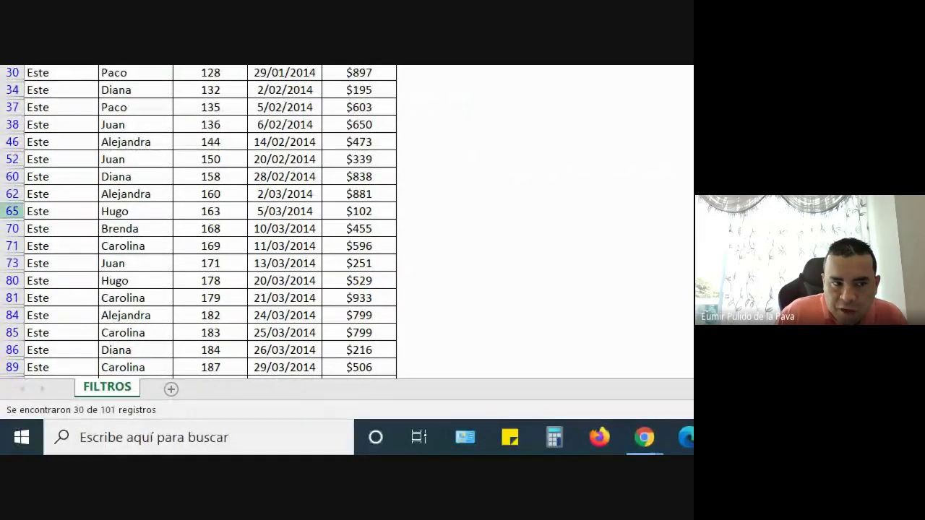
- Select rows 65–70 to show the skipped row numbers, then scroll through the filtered rows
drag(12, 210, 22, 219)
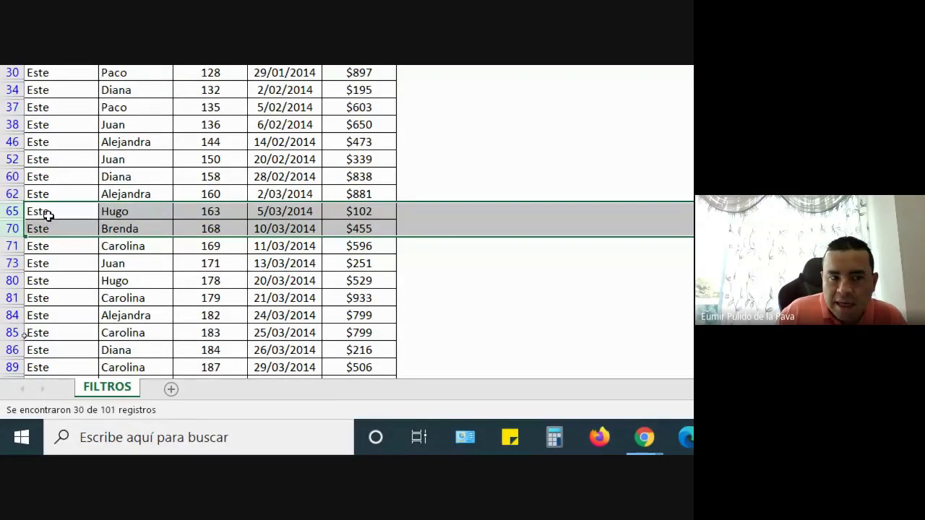
click(44, 211)
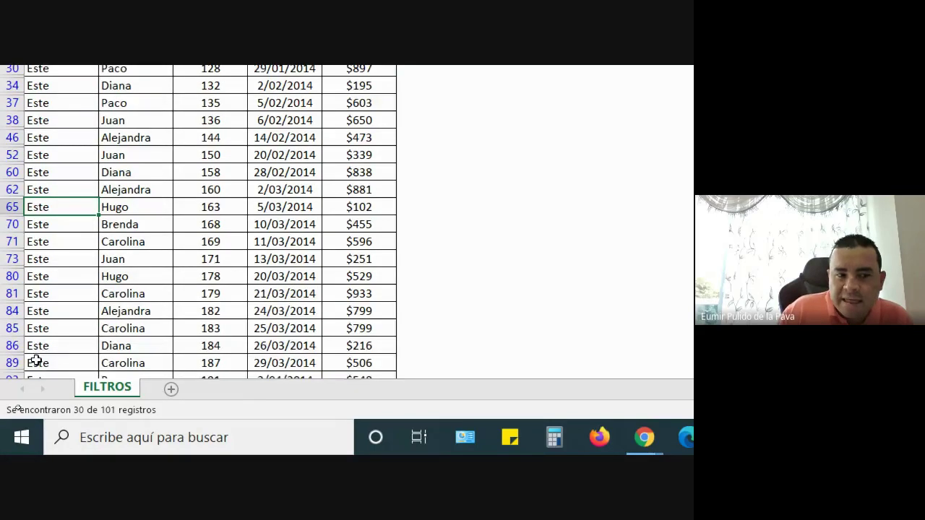
scroll(35, 357, down, 2)
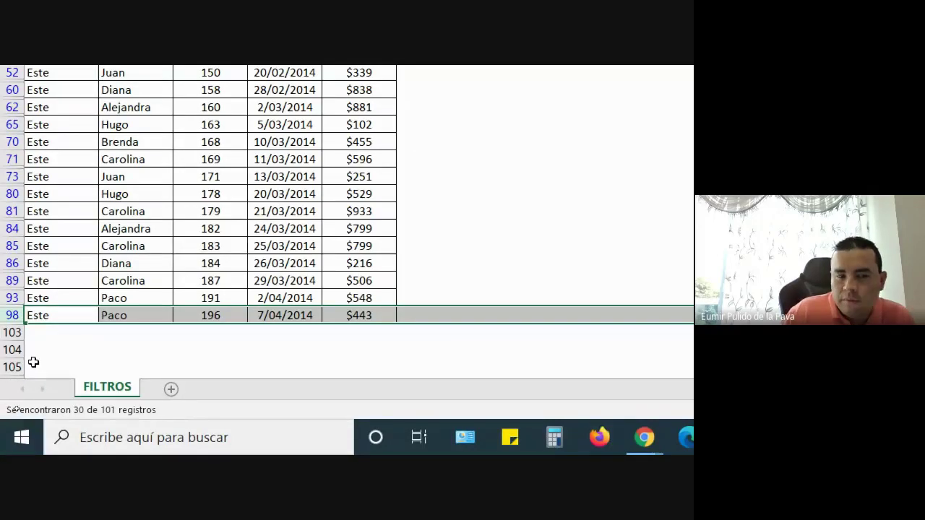
scroll(33, 362, up, 2)
scroll(33, 362, up, 3)
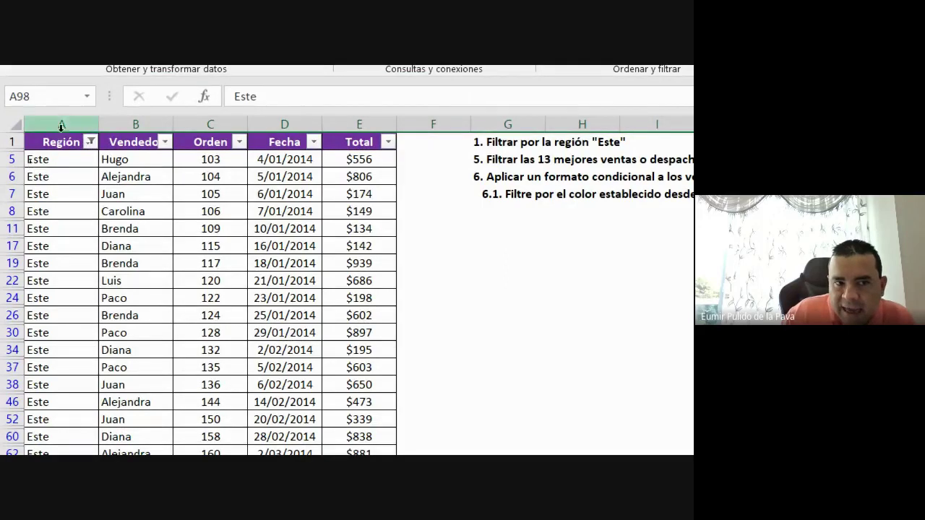
- Add a Total filter of $142 on top of Este, leaving only order 115
click(61, 126)
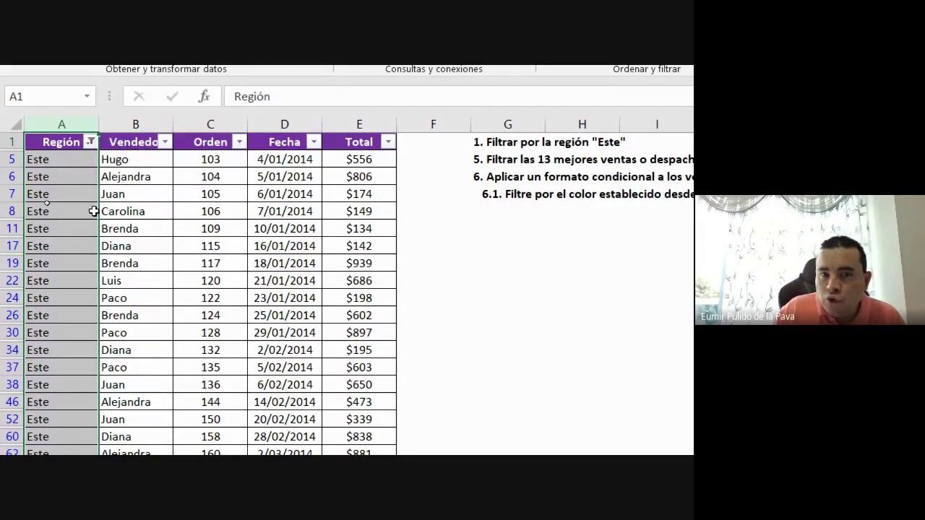
click(388, 141)
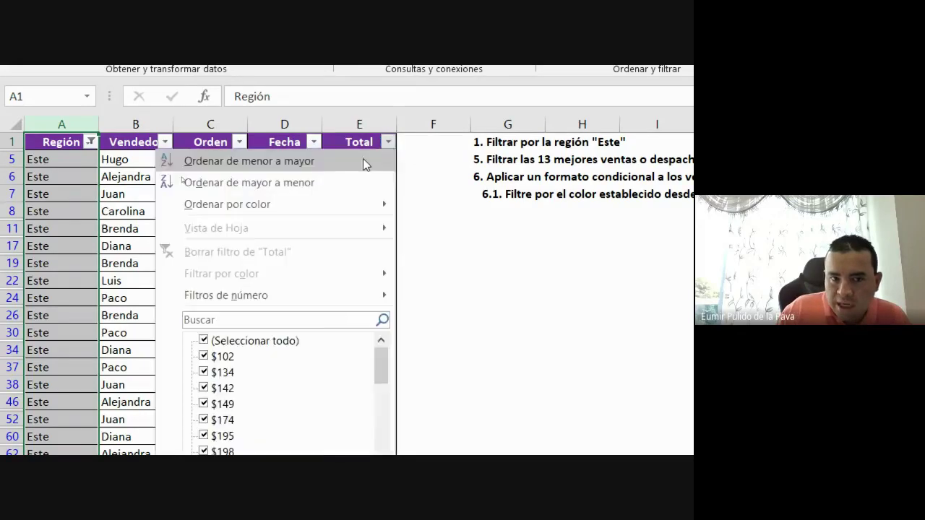
click(204, 340)
click(204, 388)
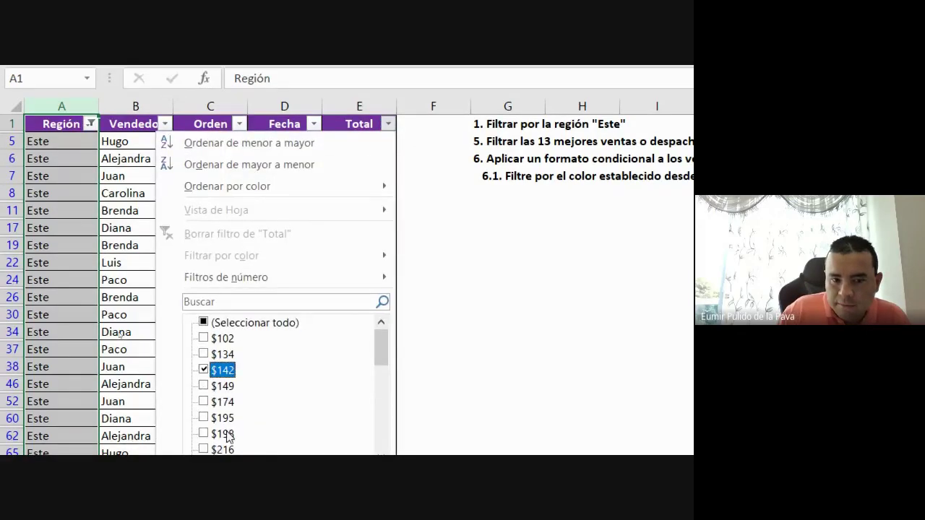
key(Return)
click(184, 318)
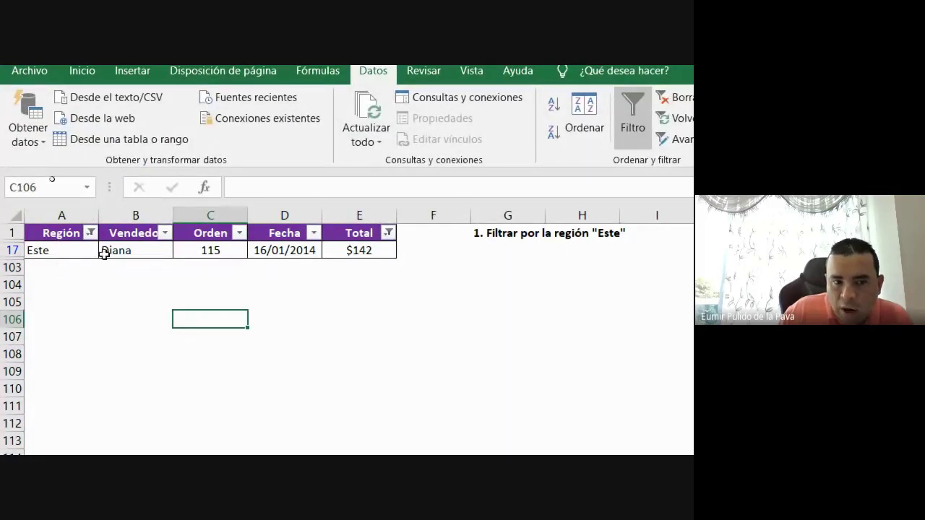
- Alternate between selecting the Región and Total columns to compare their filters
click(77, 210)
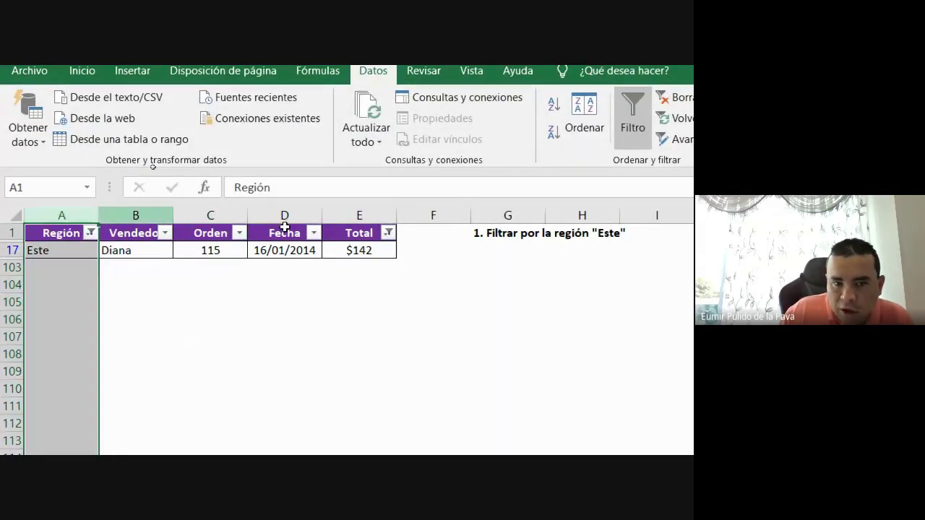
click(376, 214)
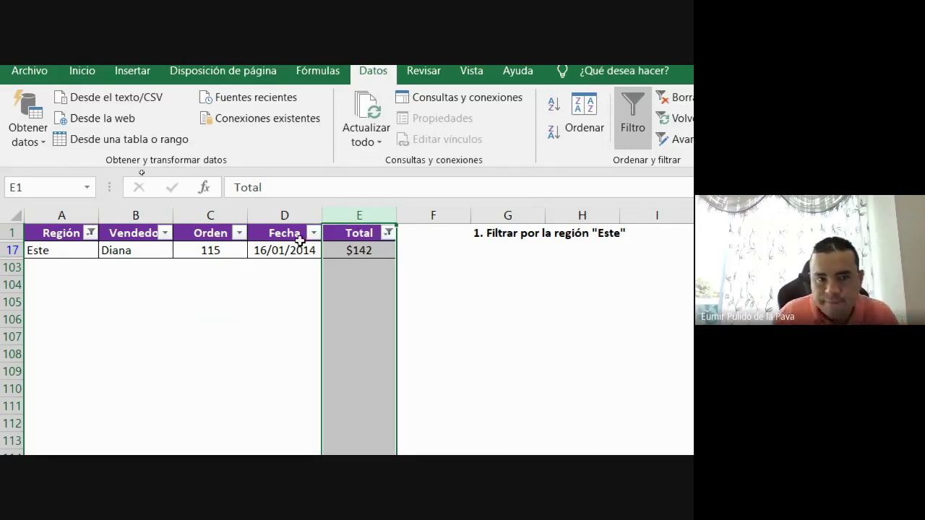
click(73, 219)
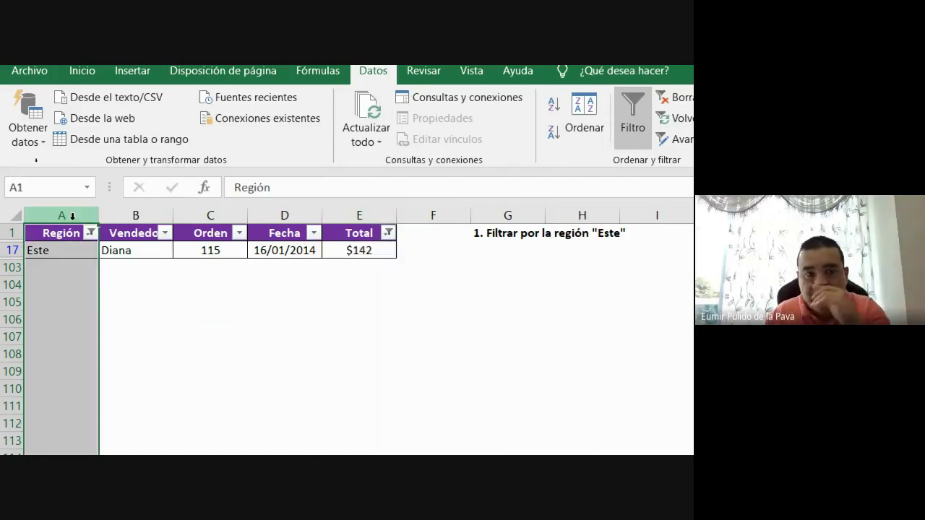
click(378, 215)
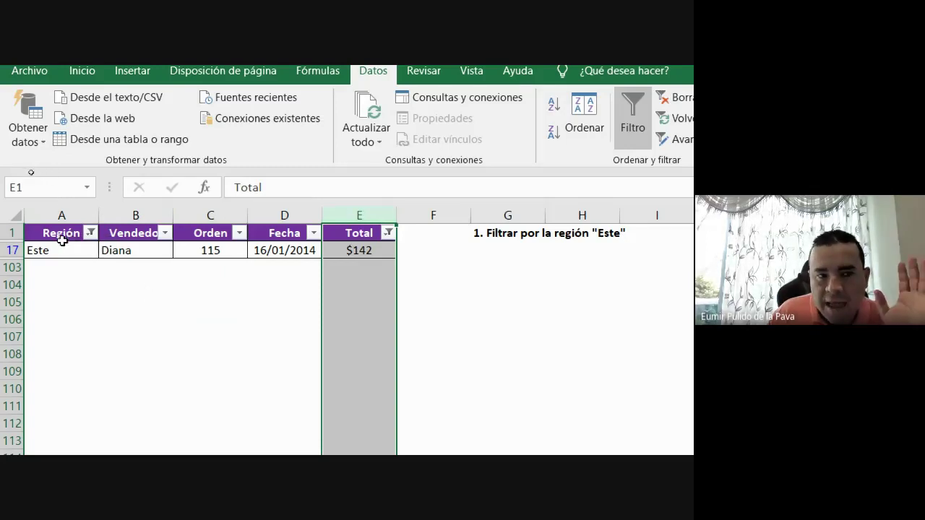
- Choose Borrar filtro de "Región" from the Región dropdown and select cell A17
click(90, 232)
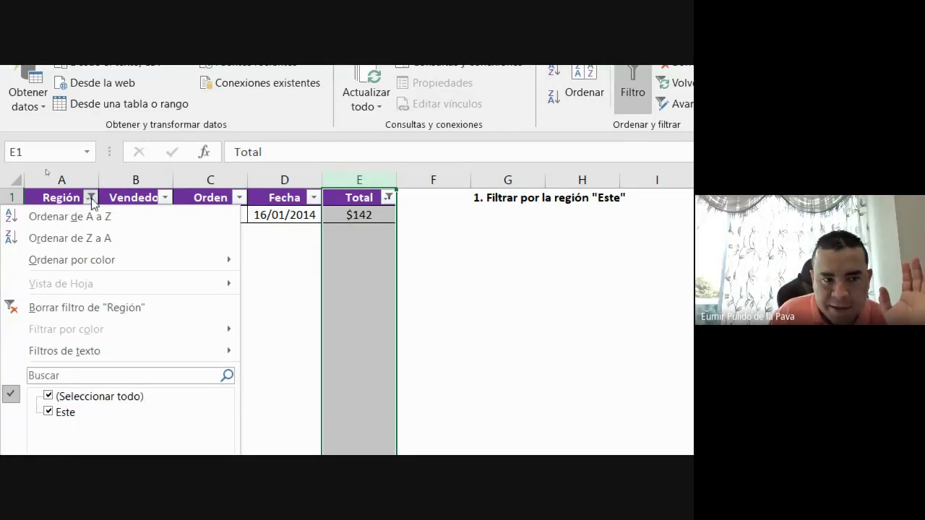
click(90, 198)
click(90, 198)
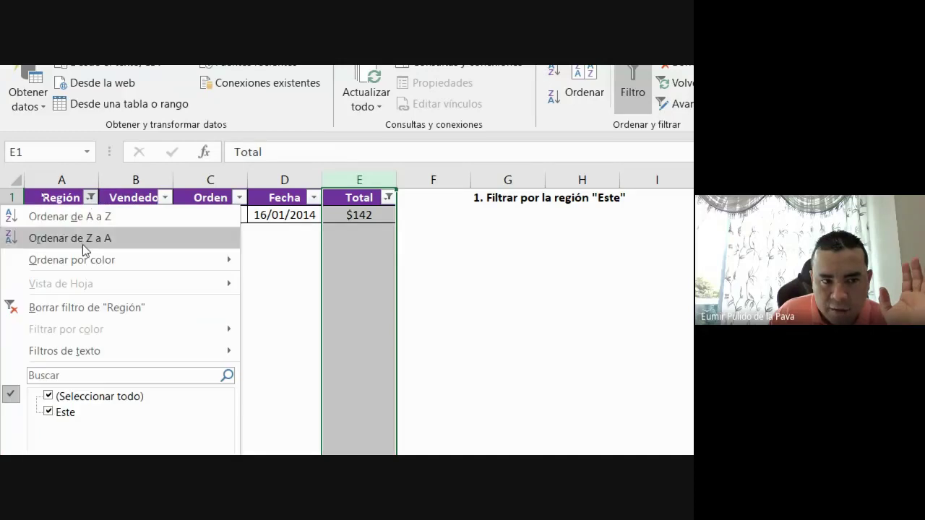
click(73, 309)
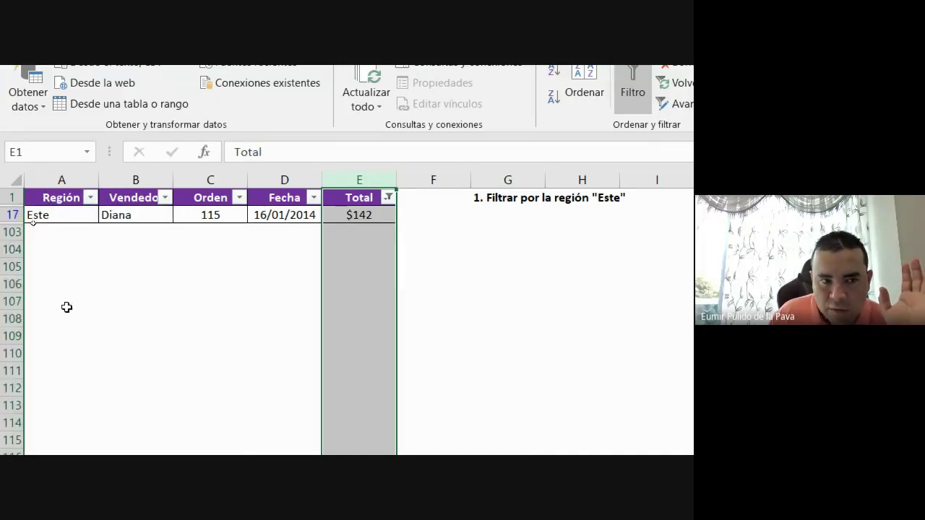
click(61, 219)
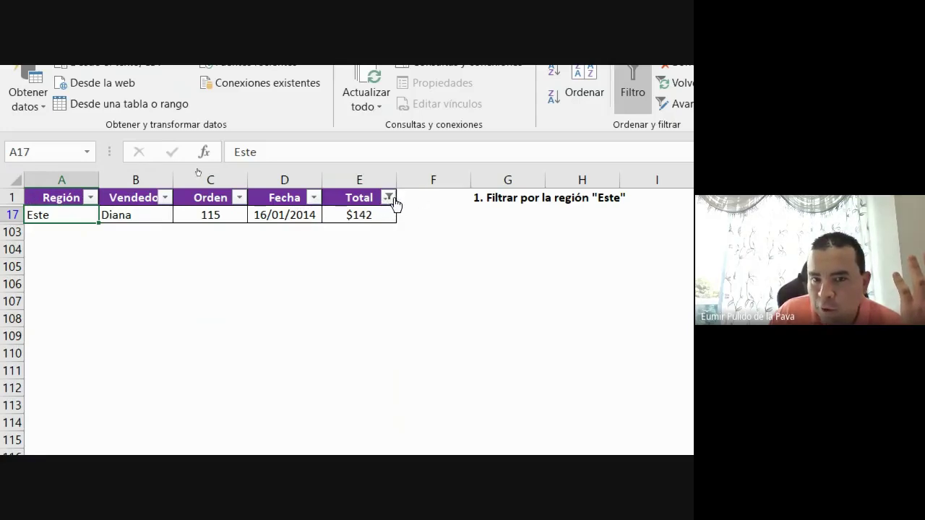
mouse_move(396, 205)
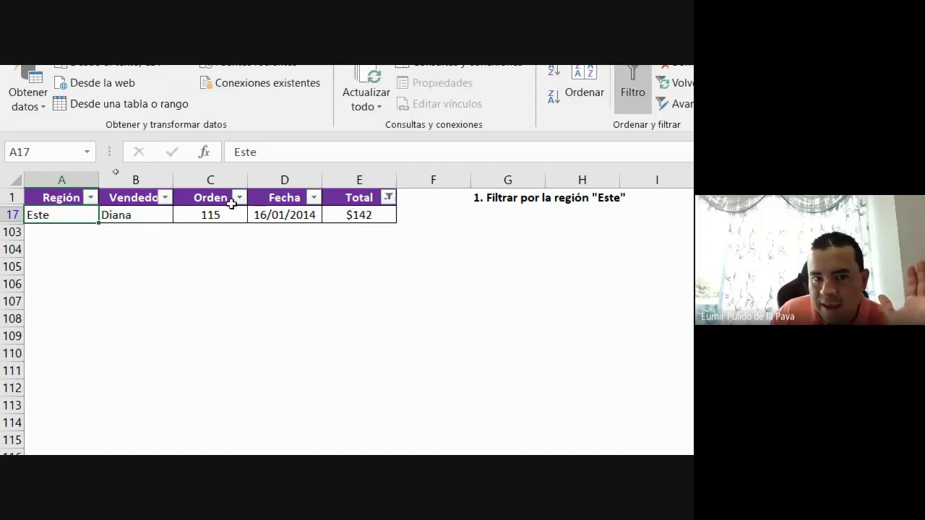
- Clear the Total filter, then filter Región to only Este
click(389, 199)
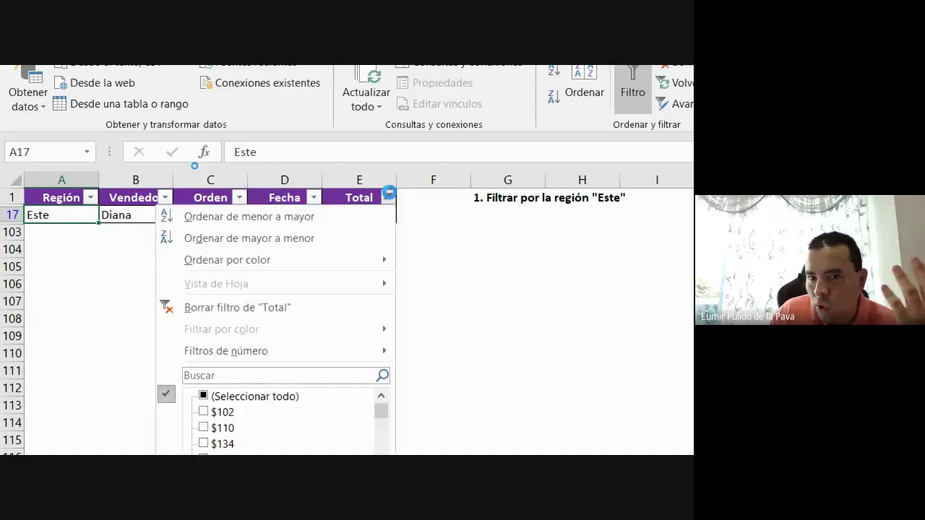
click(307, 306)
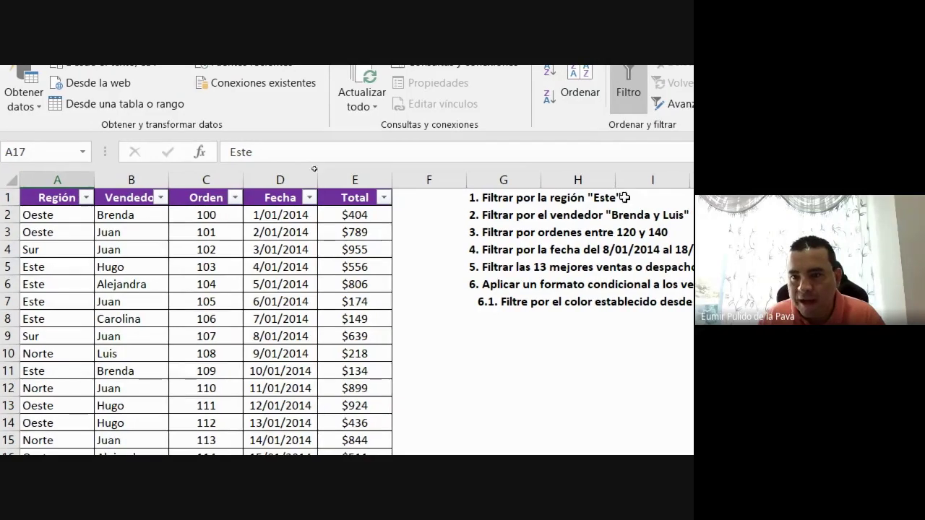
click(90, 199)
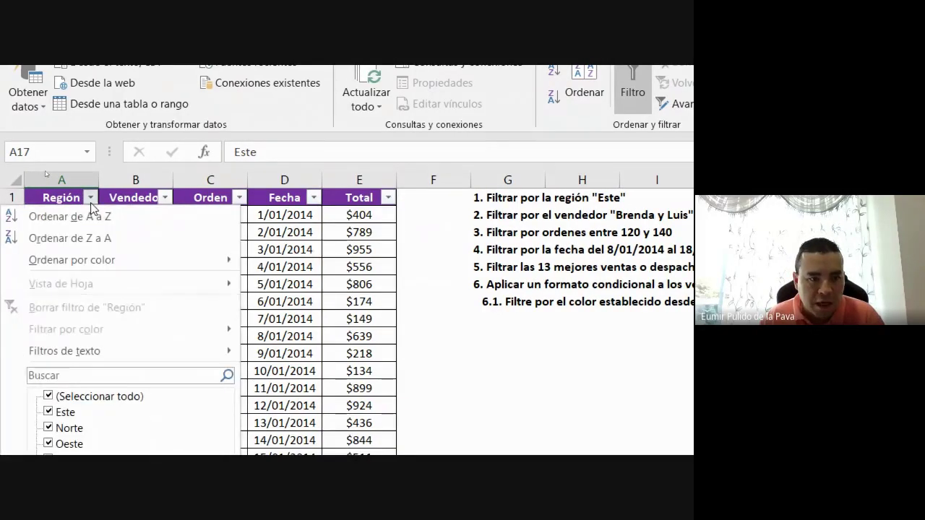
click(48, 305)
click(48, 321)
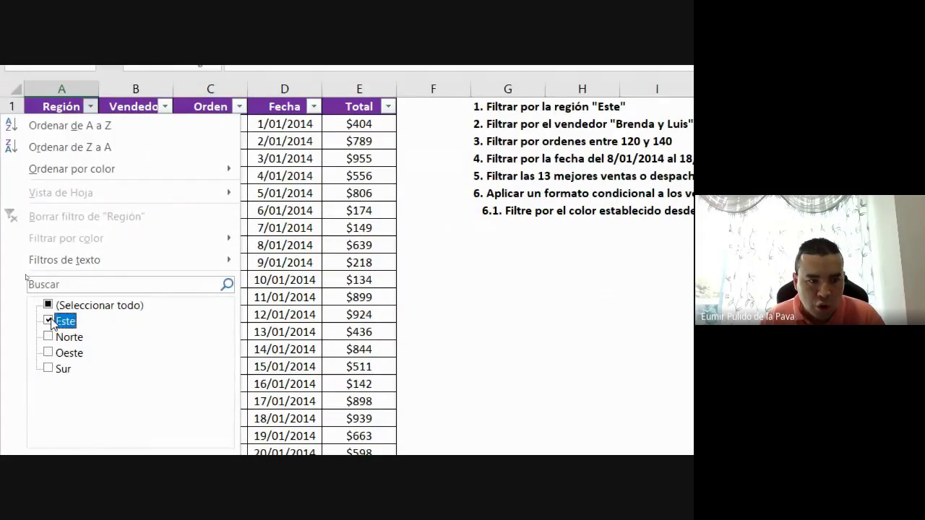
click(112, 440)
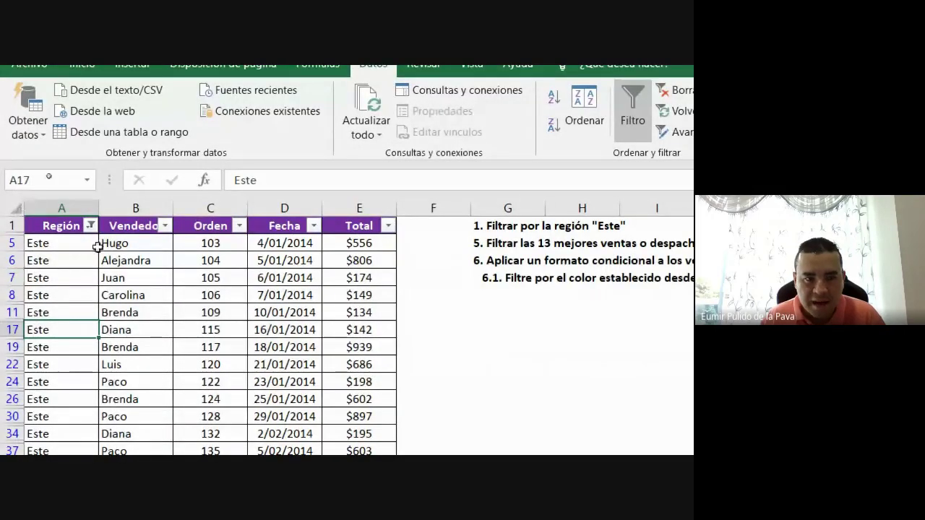
- Clear the Región filter, preview the context menu for rows 7–11, and select task 2 in G2
click(91, 226)
click(86, 336)
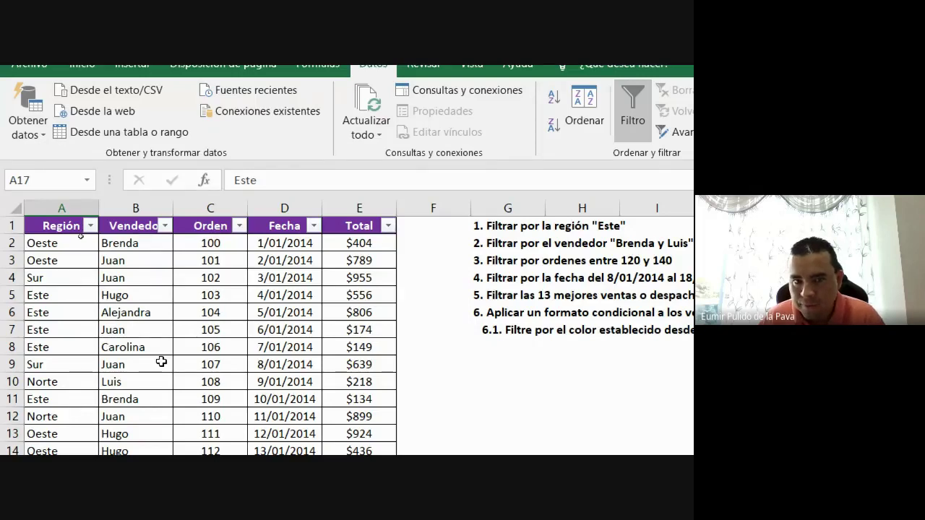
drag(12, 329, 14, 397)
right_click(17, 363)
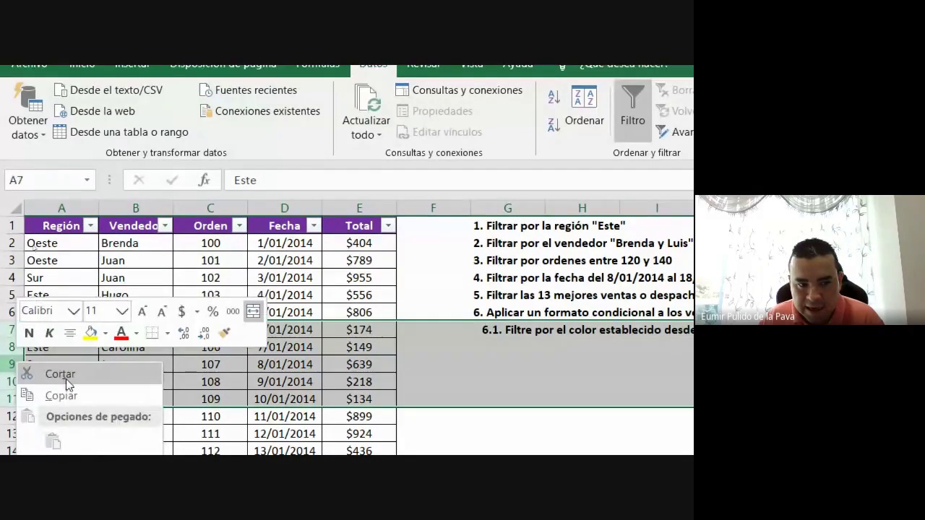
key(Escape)
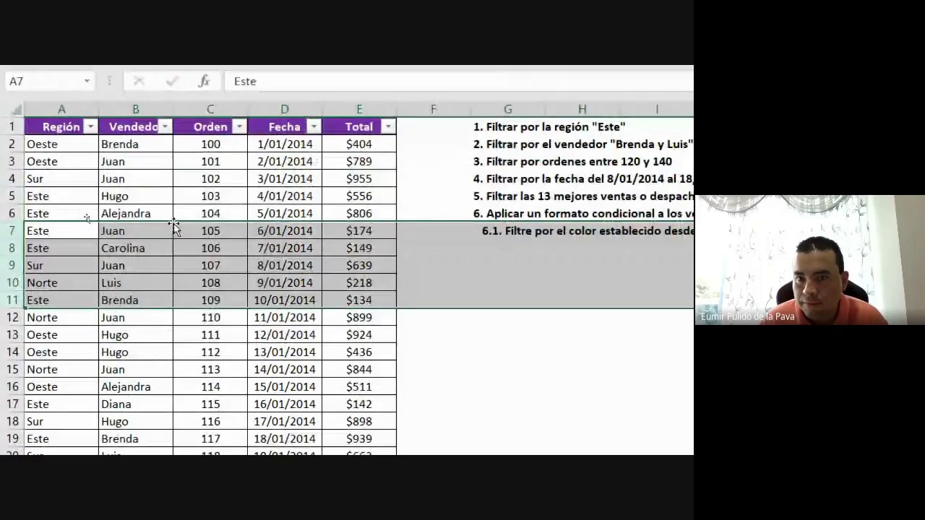
click(512, 141)
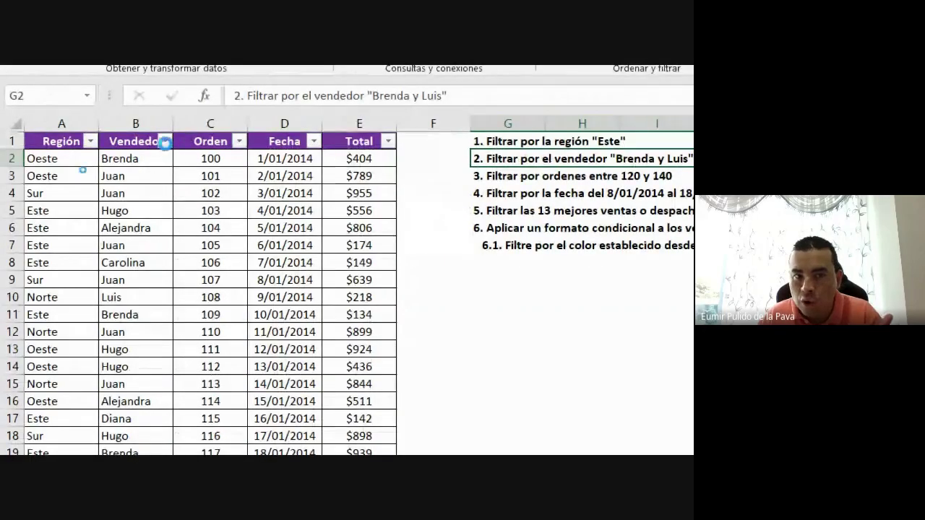
- Filter Vendedor to only the two task-2 vendors and select vendor cells B42 to B56
click(165, 141)
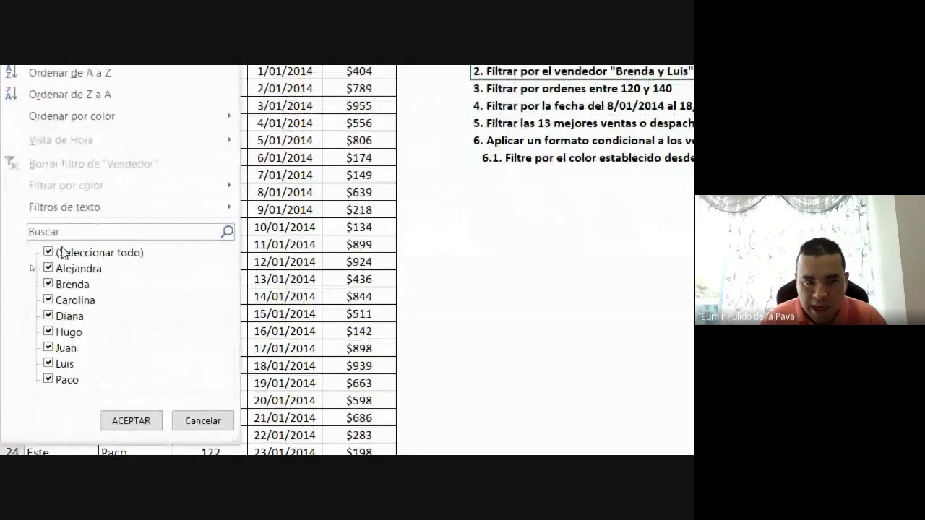
click(48, 252)
click(48, 284)
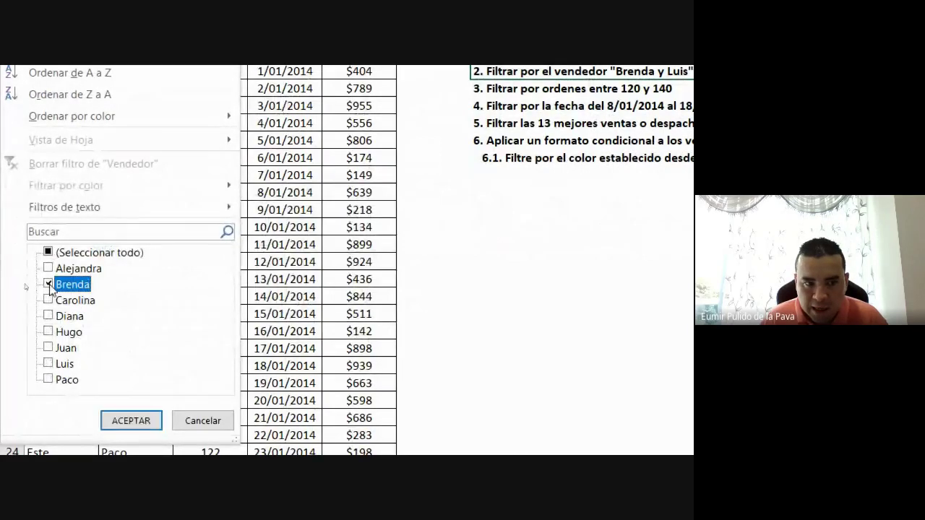
click(49, 364)
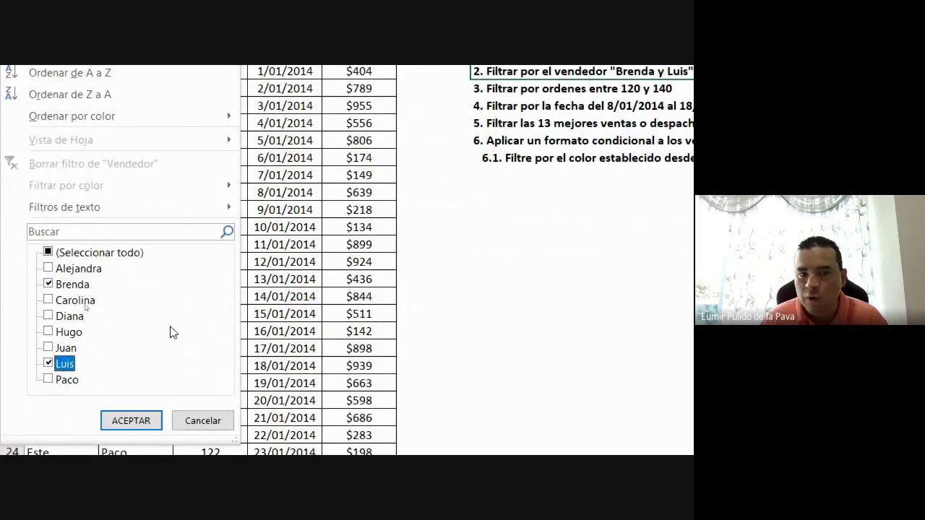
click(144, 422)
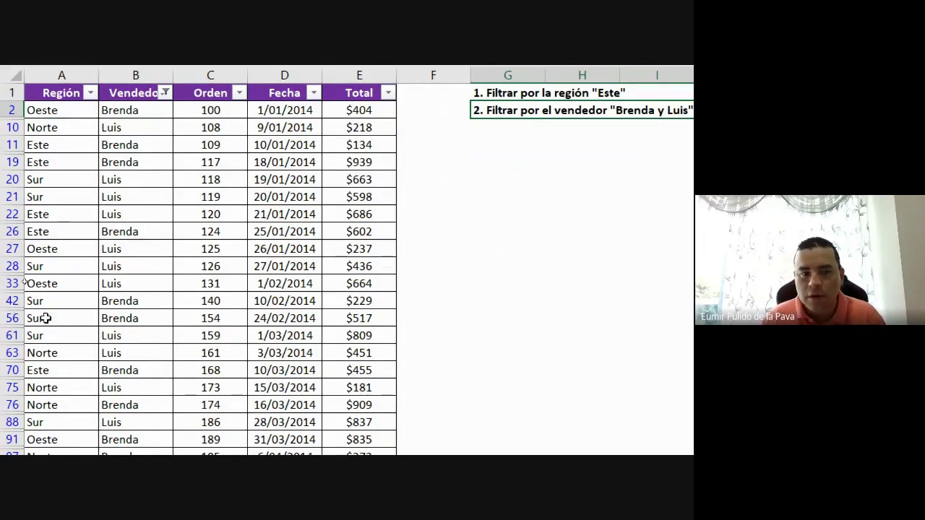
drag(141, 303, 143, 317)
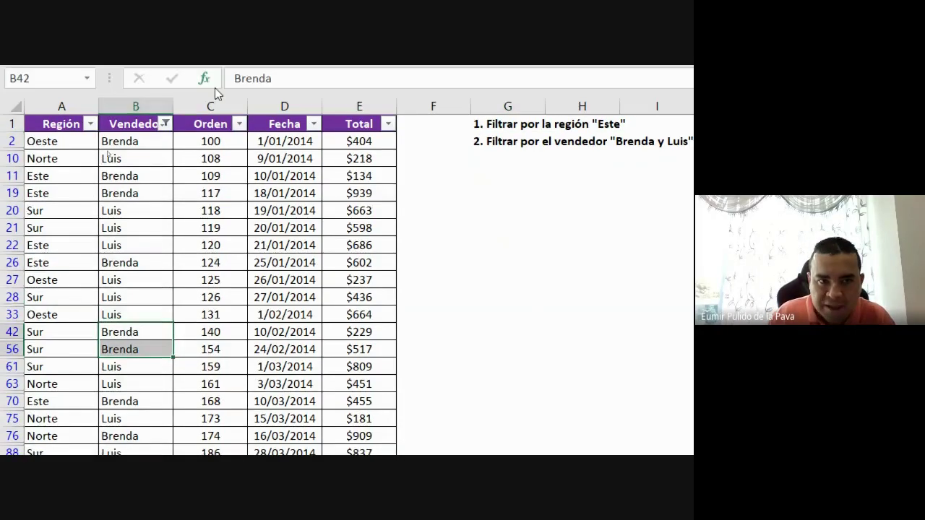
- Choose Borrar filtro de 'Vendedor' and scroll down through the full table
click(165, 124)
click(134, 233)
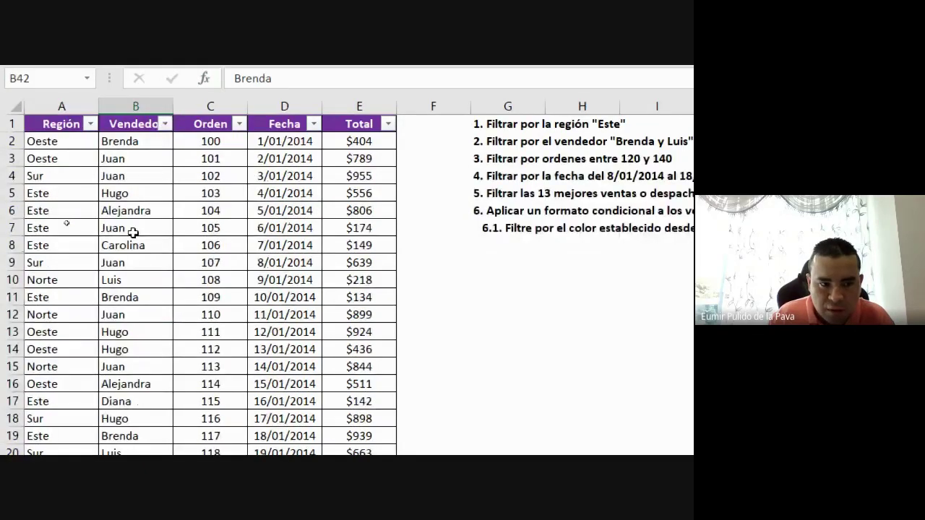
scroll(84, 397, down, 5)
scroll(86, 399, down, 3)
scroll(86, 399, down, 3)
scroll(86, 399, down, 1)
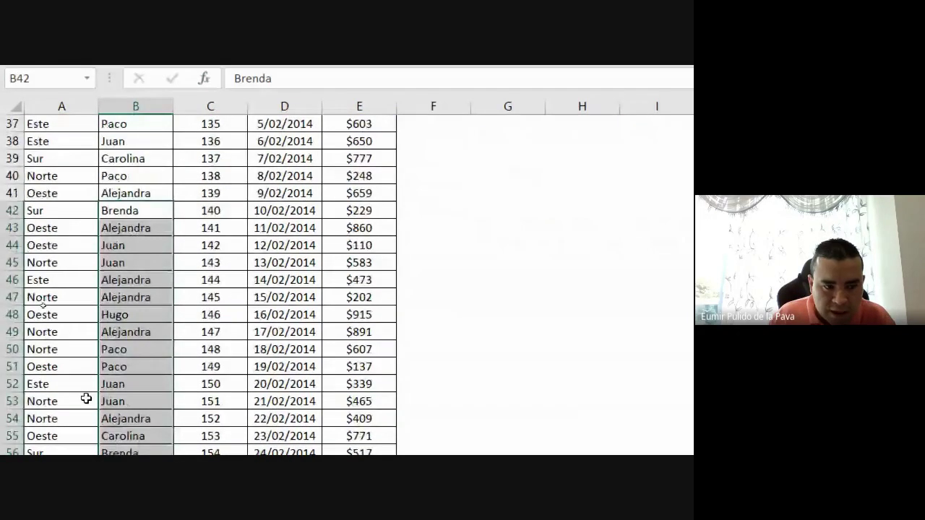
- Select rows 53, 54, 55, 52 and 51 in turn, then scroll back to the top
click(13, 401)
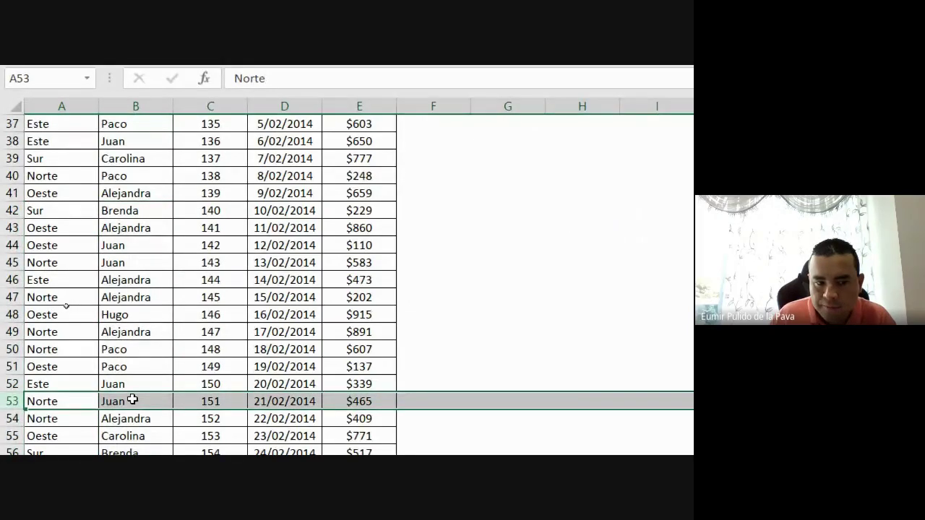
scroll(132, 399, down, 2)
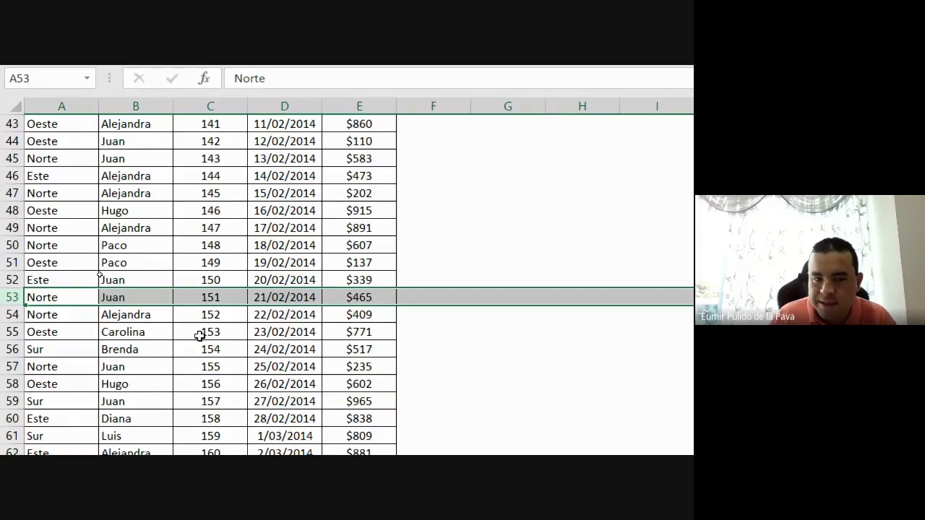
click(12, 314)
click(6, 332)
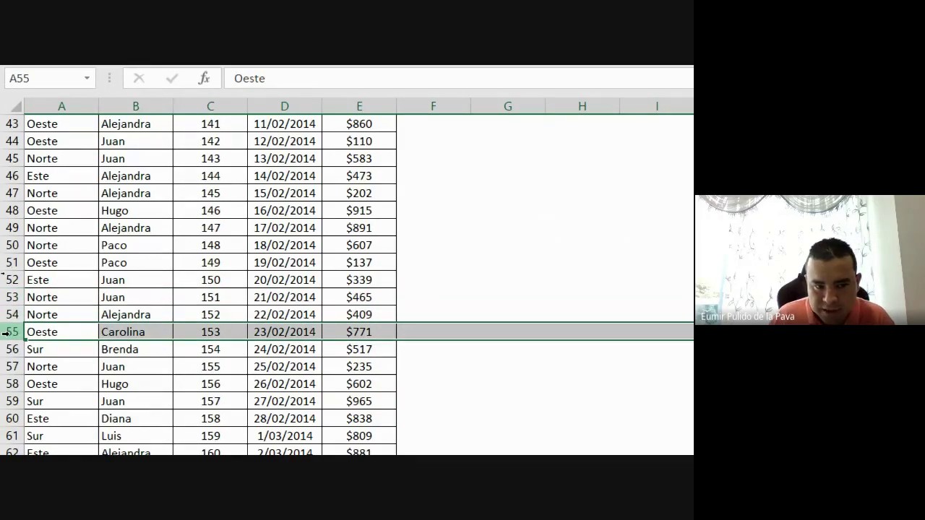
click(9, 279)
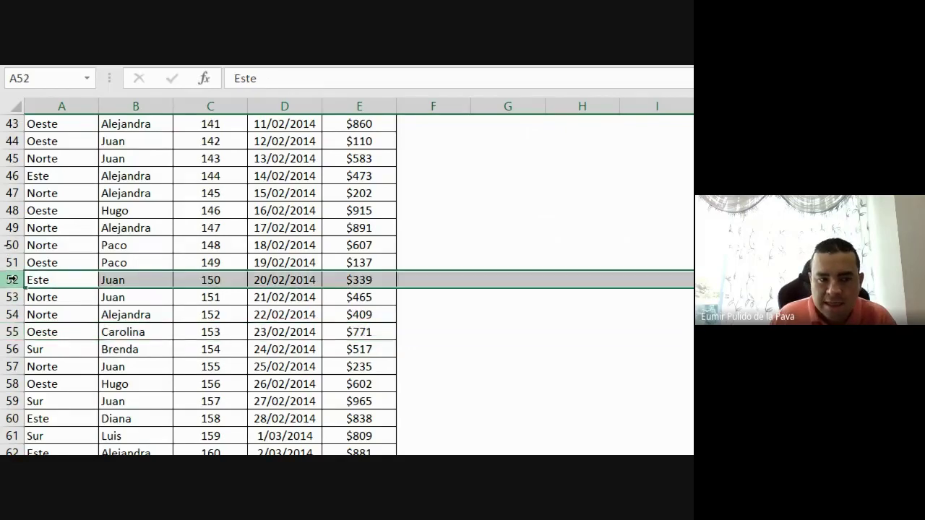
click(15, 262)
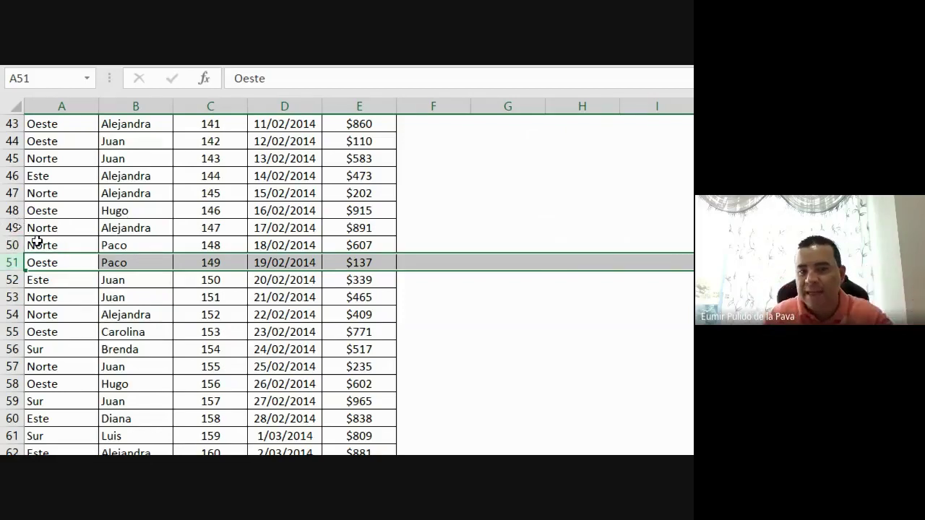
scroll(208, 274, up, 7)
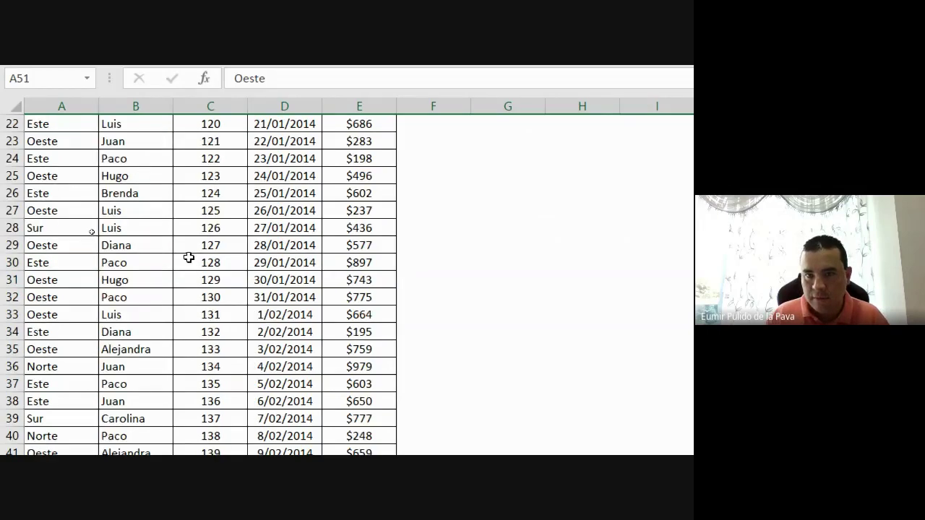
scroll(189, 257, up, 1)
scroll(217, 233, up, 6)
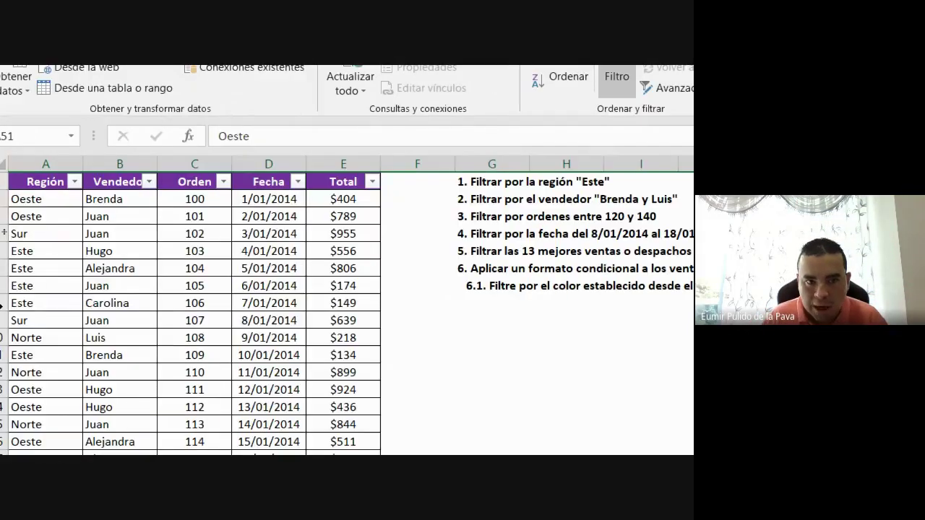
- Open the Orden filter list, uncheck all order numbers, and scroll the value list
click(239, 183)
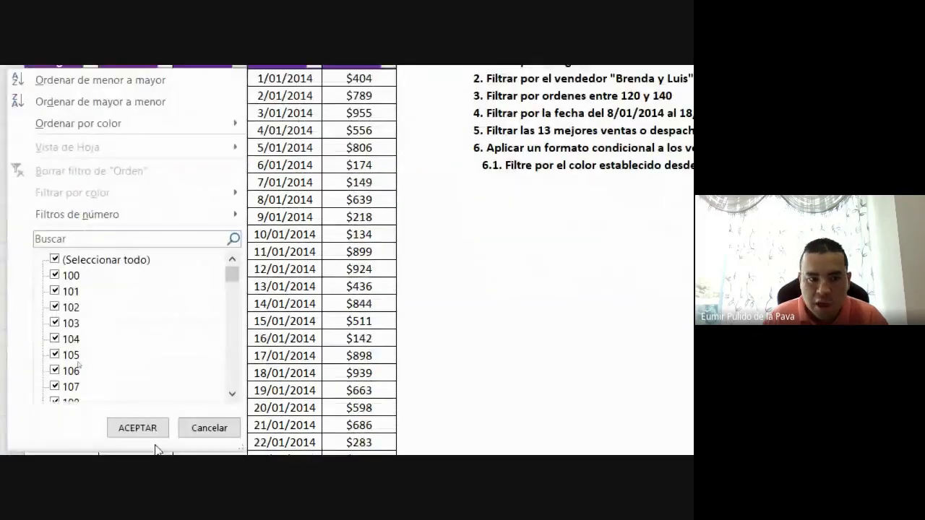
drag(232, 256, 235, 259)
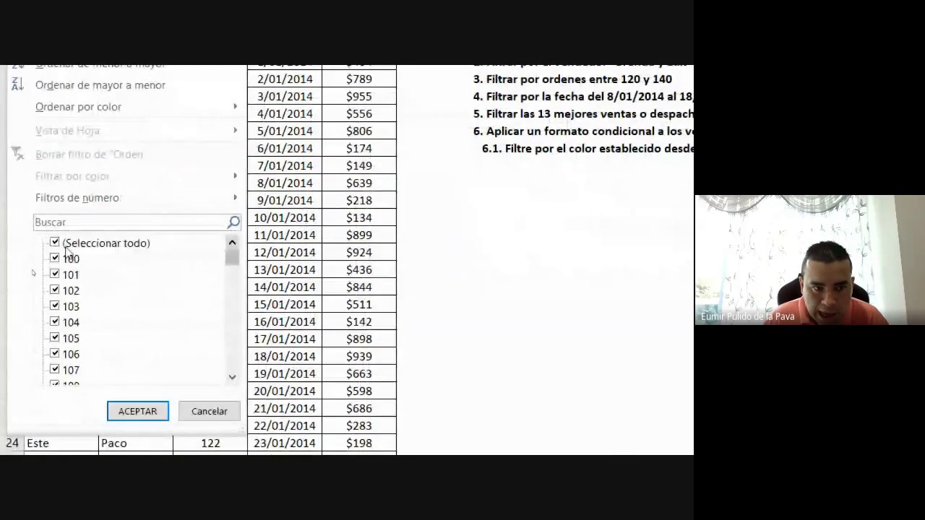
click(57, 243)
click(233, 379)
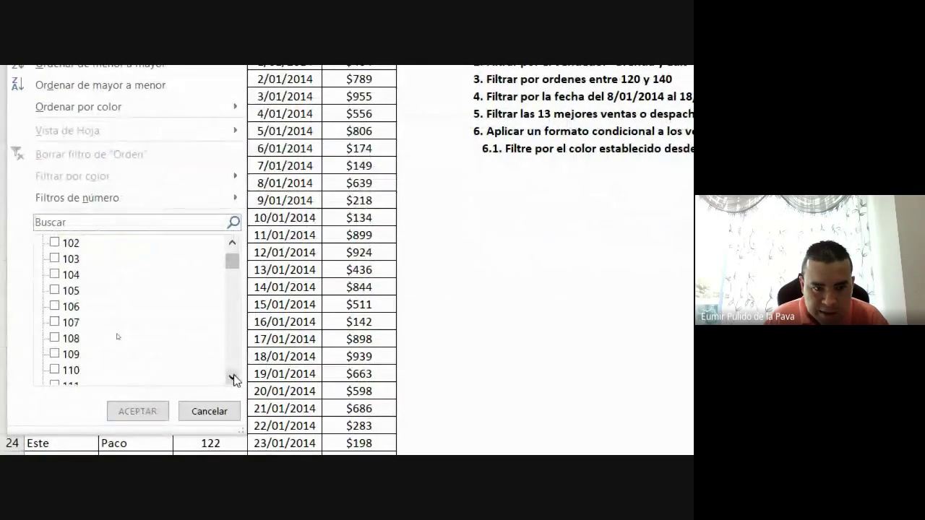
click(233, 378)
click(233, 378)
click(233, 379)
click(233, 379)
click(233, 378)
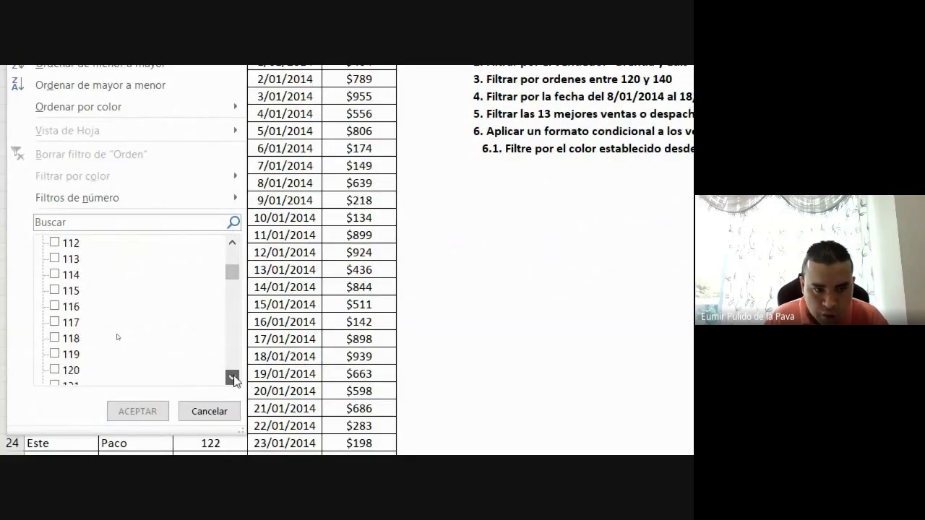
click(233, 379)
click(233, 379)
click(234, 380)
click(235, 381)
- Tick orders 120–123, 125–128 and 130 in the Orden value list
click(53, 291)
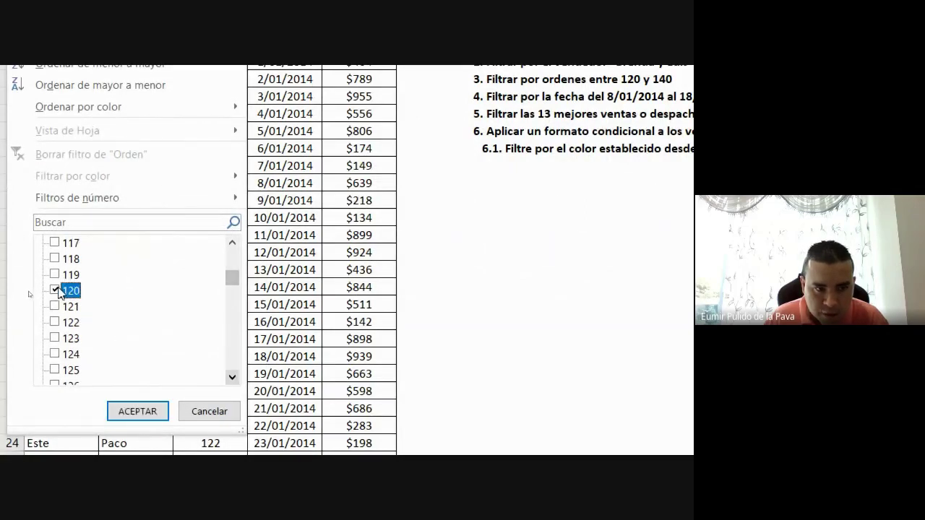
click(56, 306)
click(57, 323)
click(58, 338)
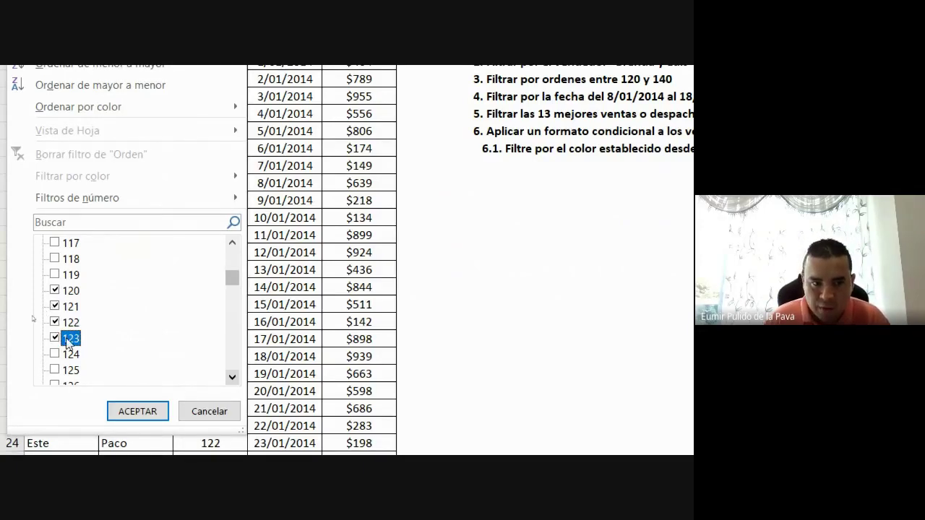
click(55, 370)
scroll(97, 354, down, 1)
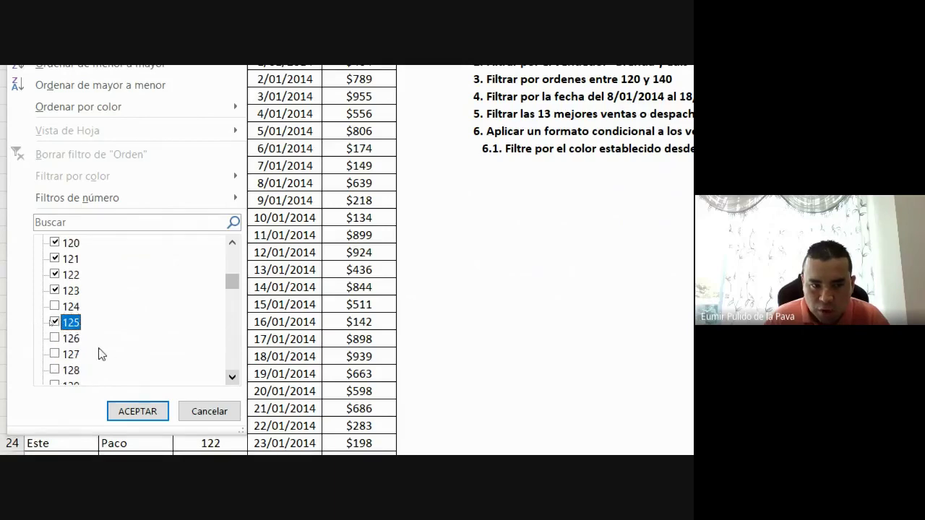
scroll(101, 354, down, 1)
click(57, 293)
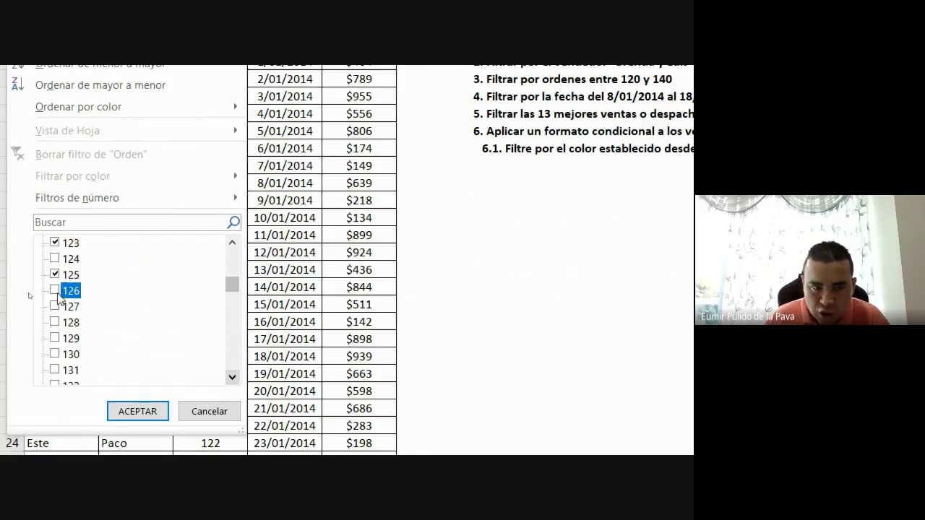
click(59, 309)
click(58, 325)
click(58, 354)
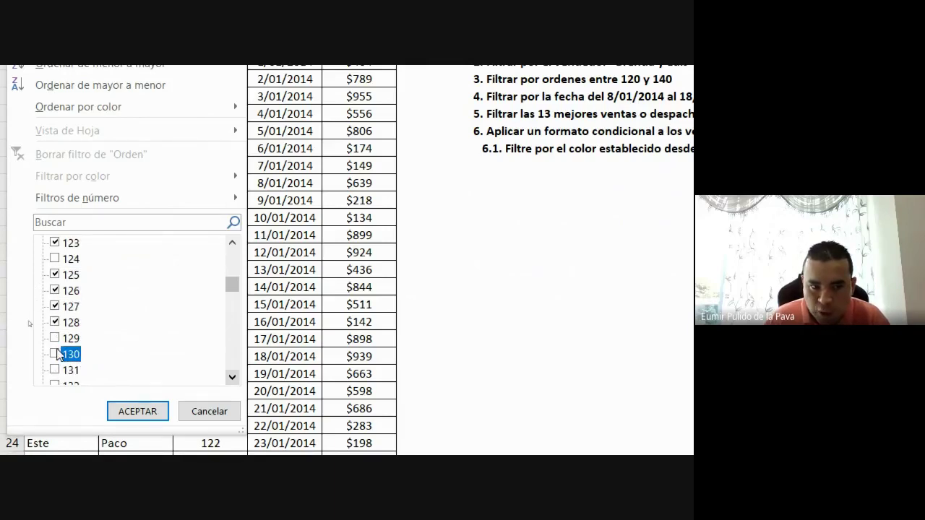
scroll(92, 358, down, 2)
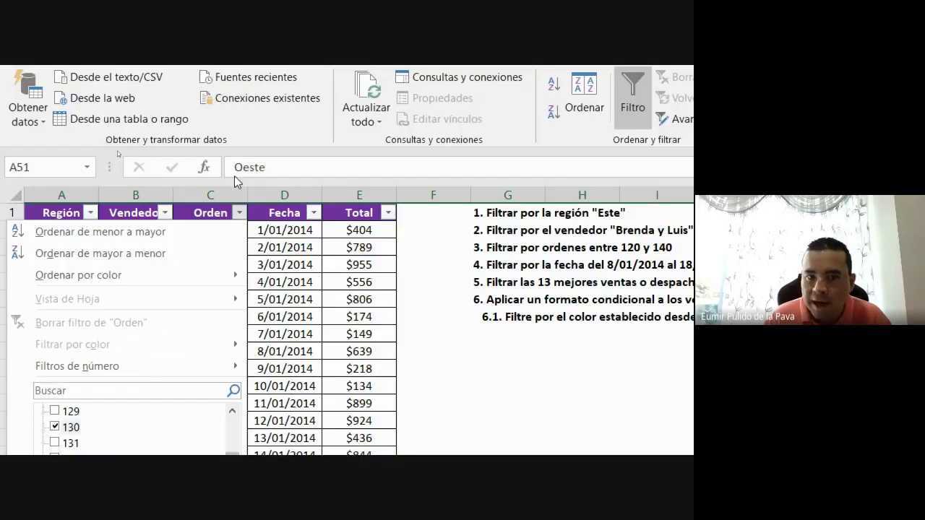
- Select the Orden column (C) and display its Filtros de número options, including Entre
click(234, 176)
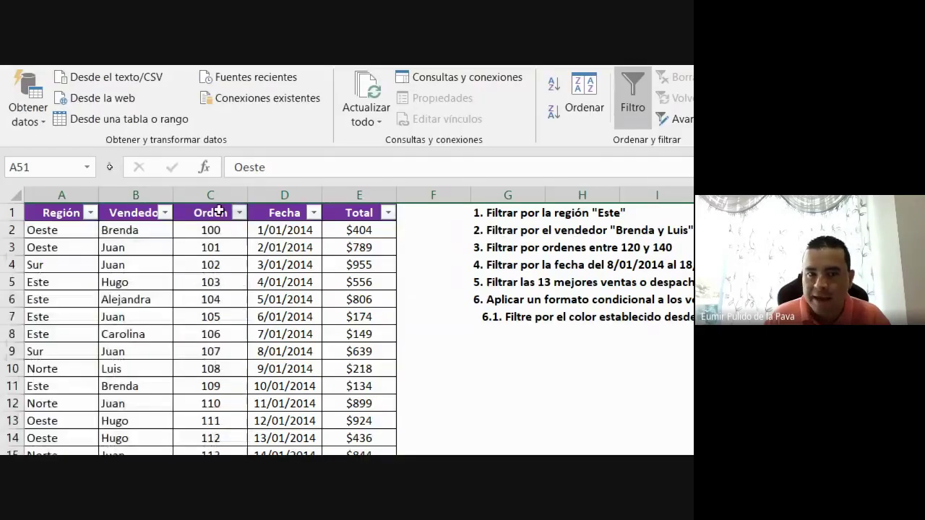
click(238, 212)
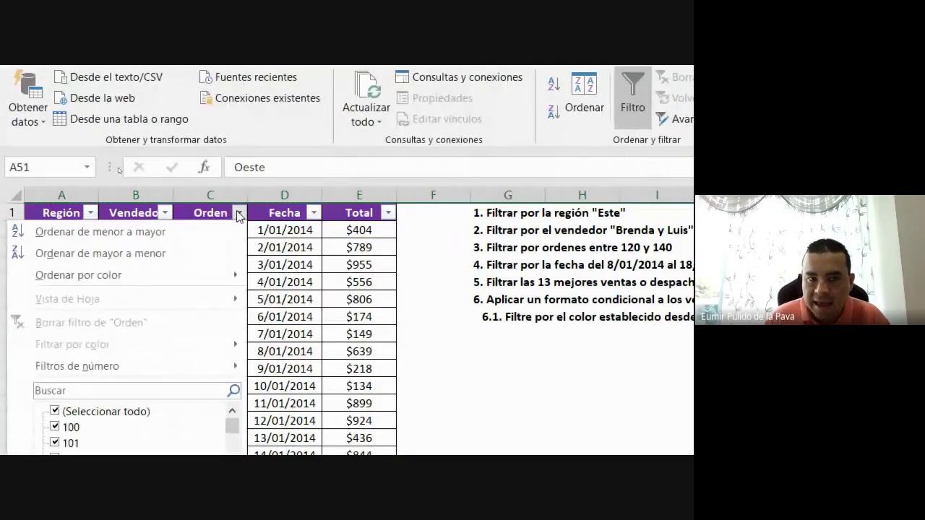
click(238, 213)
click(215, 193)
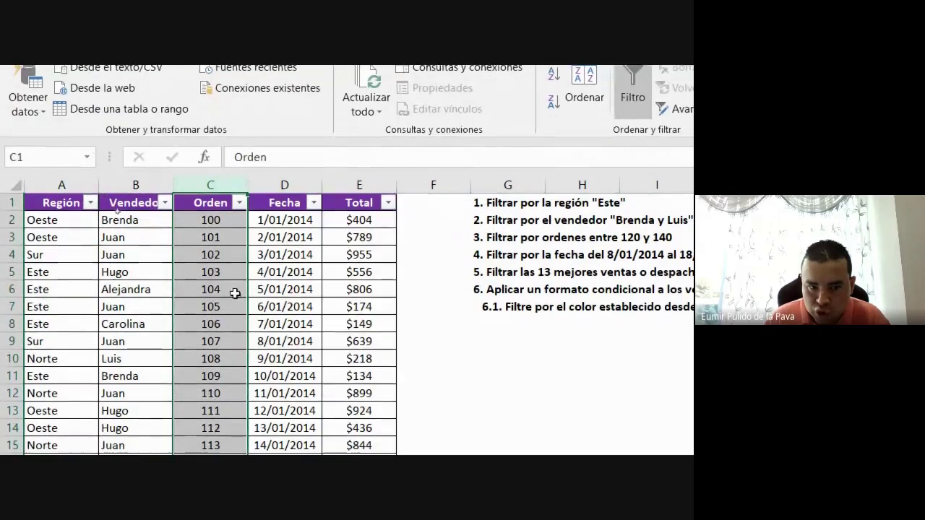
click(239, 203)
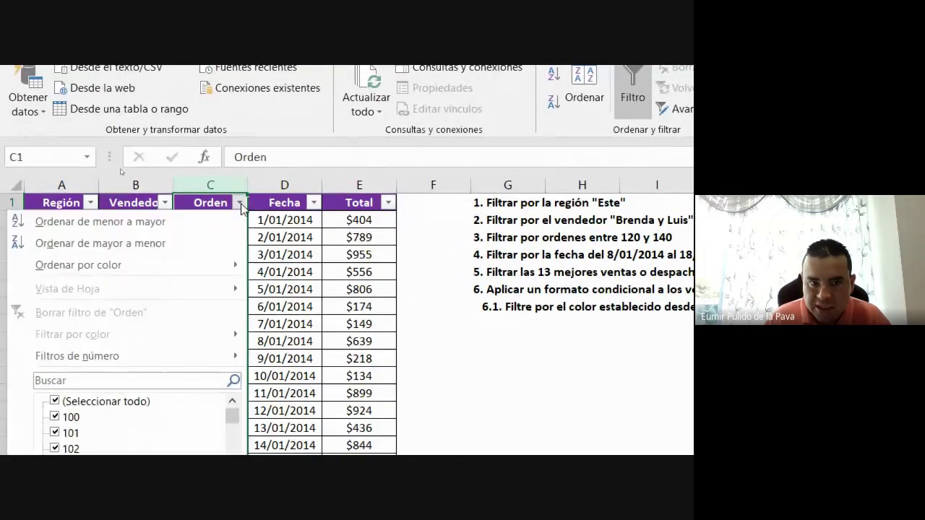
mouse_move(90, 359)
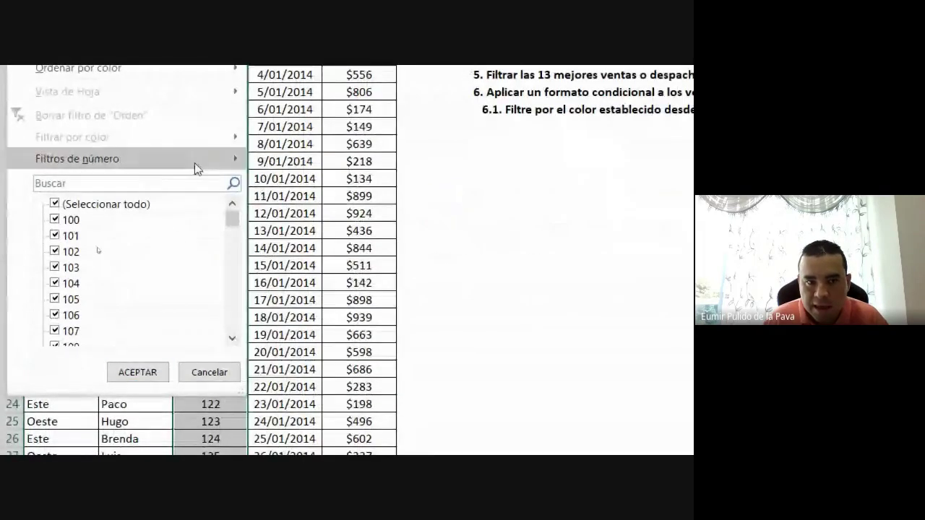
mouse_move(194, 163)
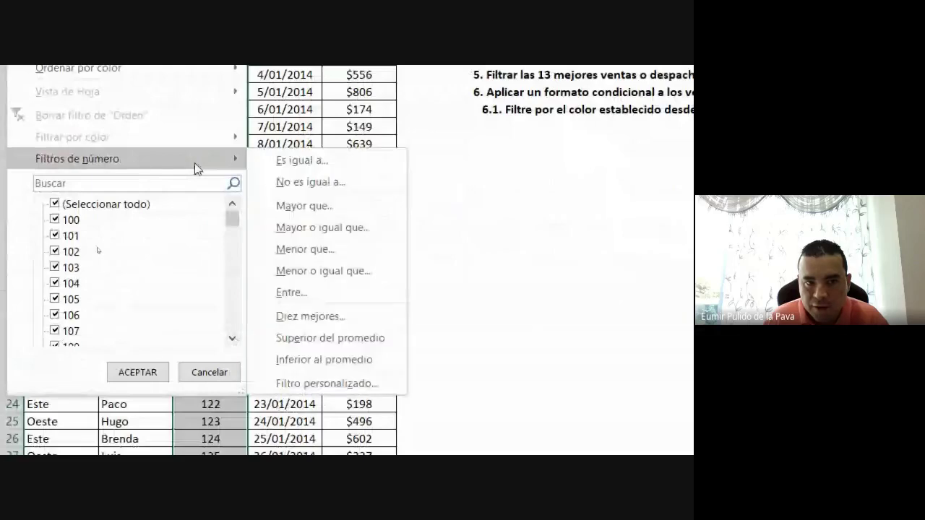
- Filter the Orden column to orders between 120 and 140
click(306, 292)
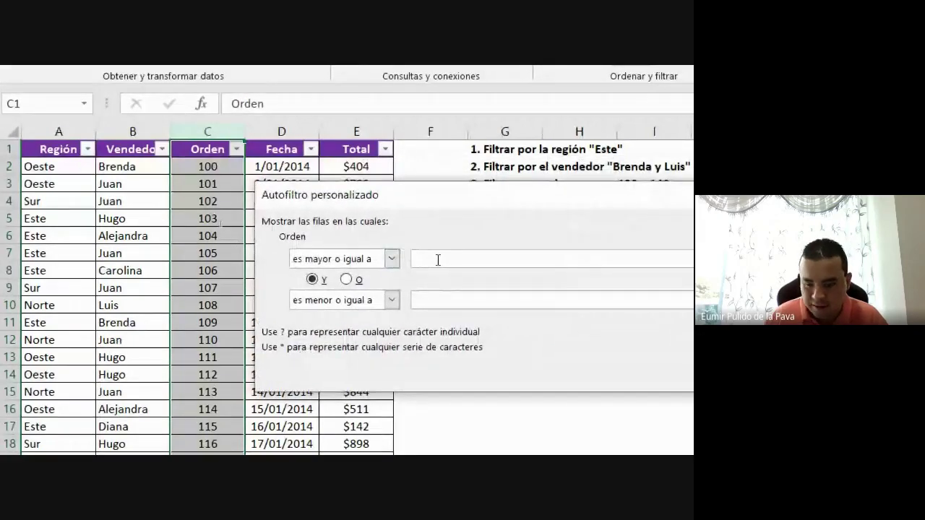
text(120)
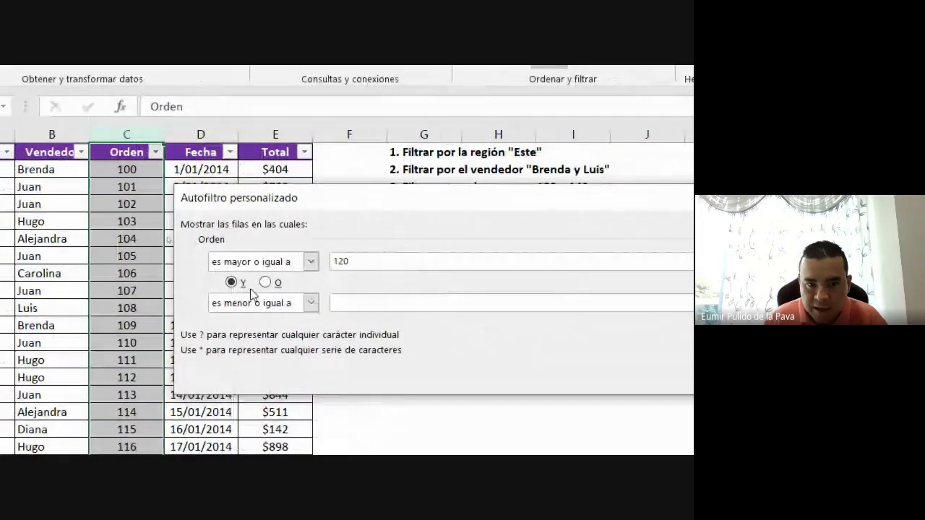
click(334, 302)
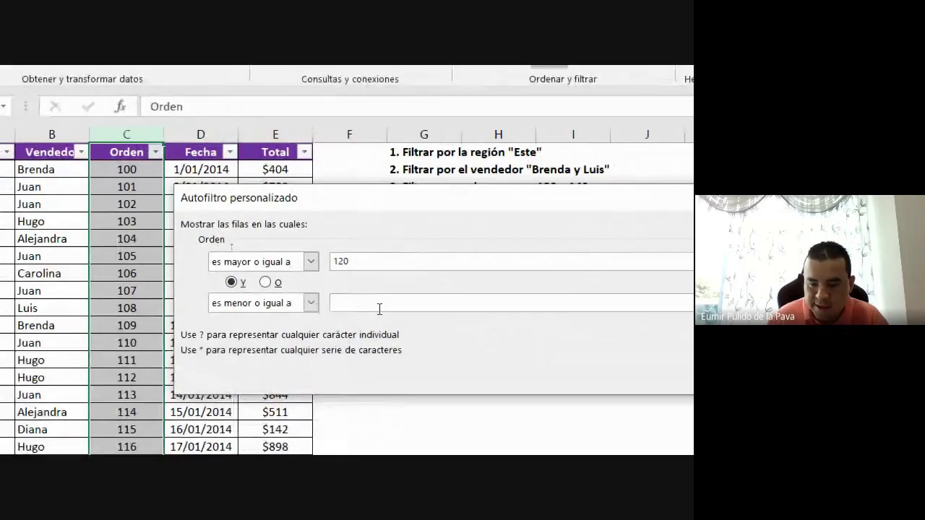
text(140)
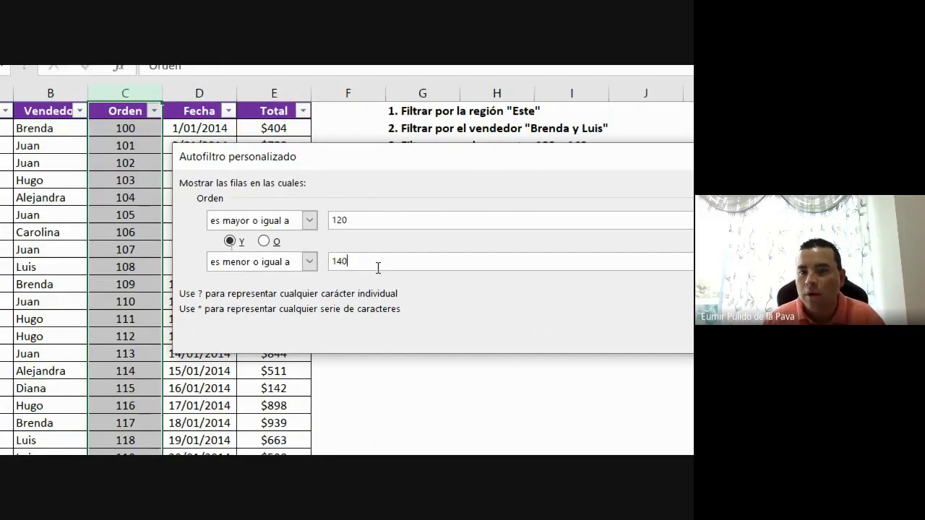
click(752, 338)
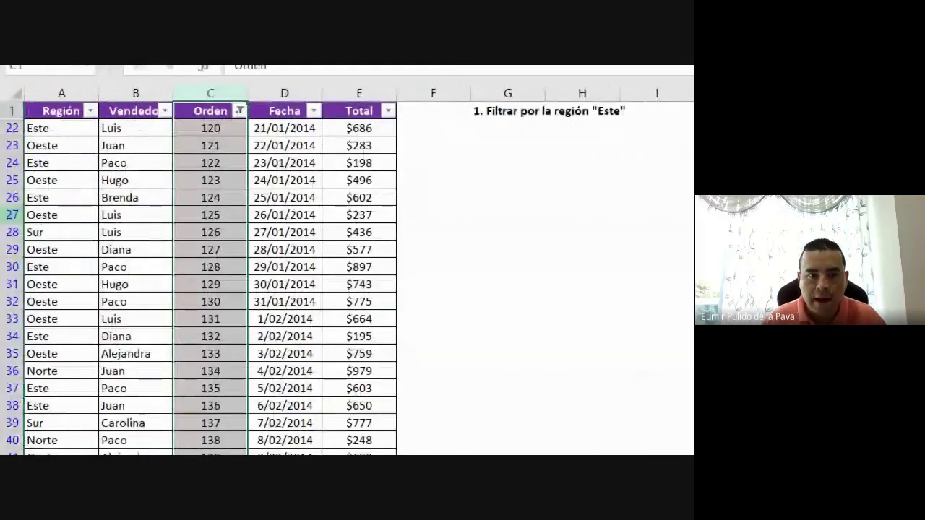
- Review the filtered orders from 121 down to 140 and return to the Orden header
click(209, 144)
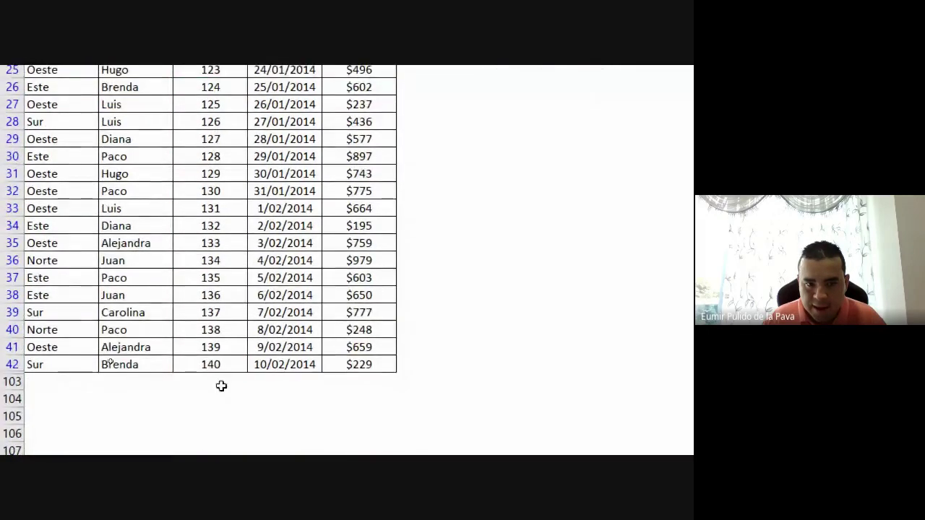
click(221, 365)
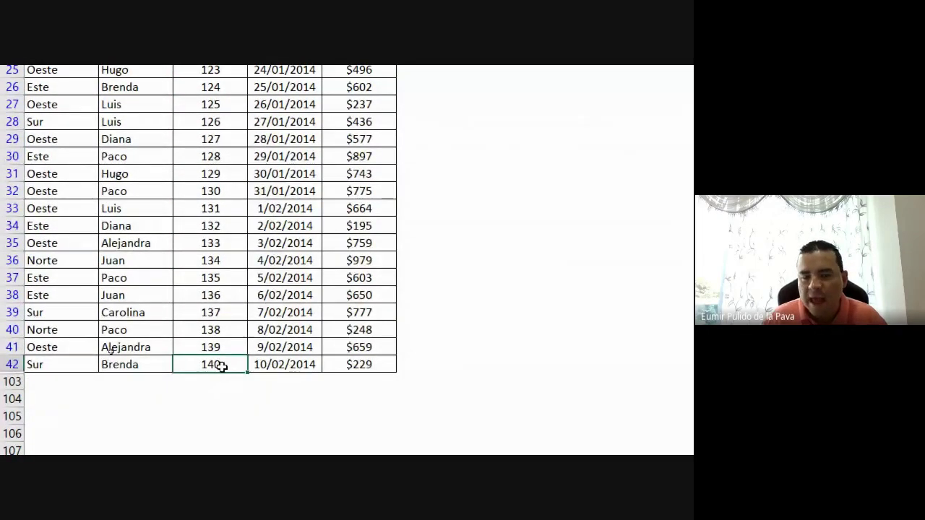
click(208, 131)
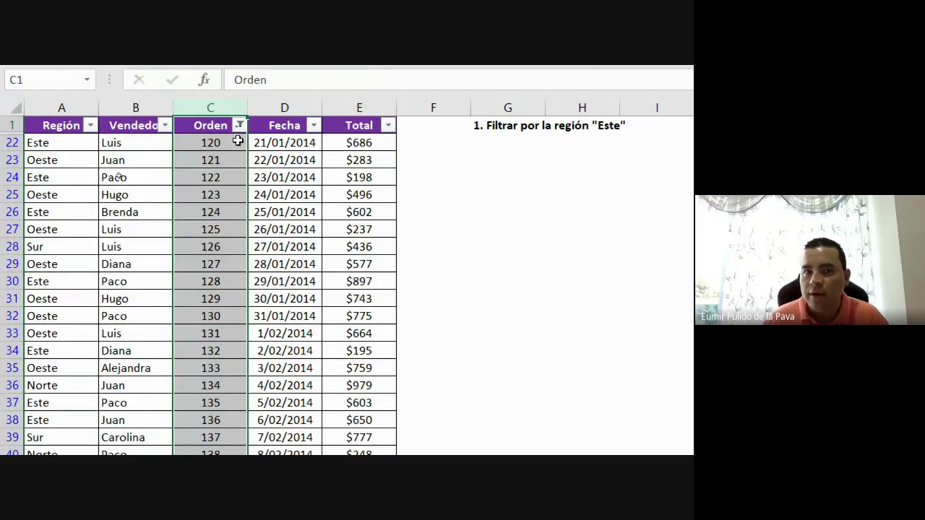
click(239, 123)
- Clear the Orden filter and select the task 4 date-range instruction
click(189, 237)
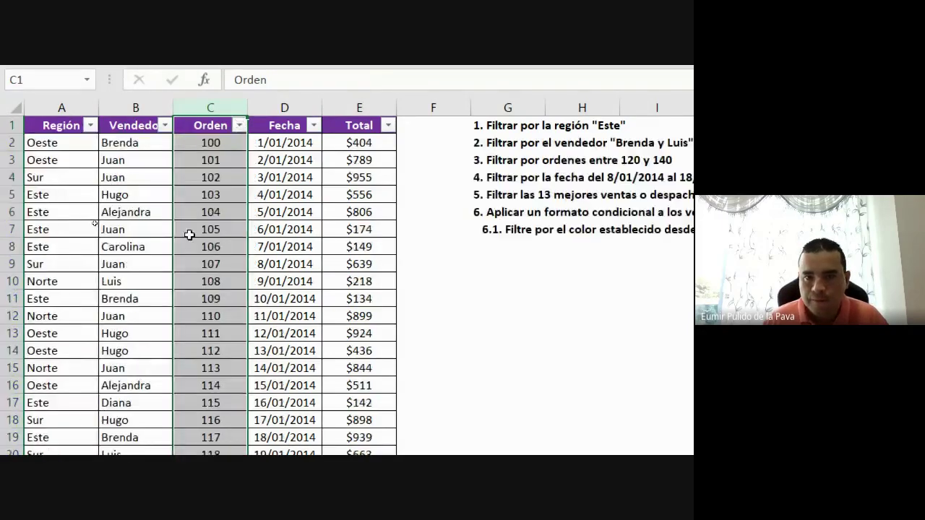
scroll(623, 191, right, 4)
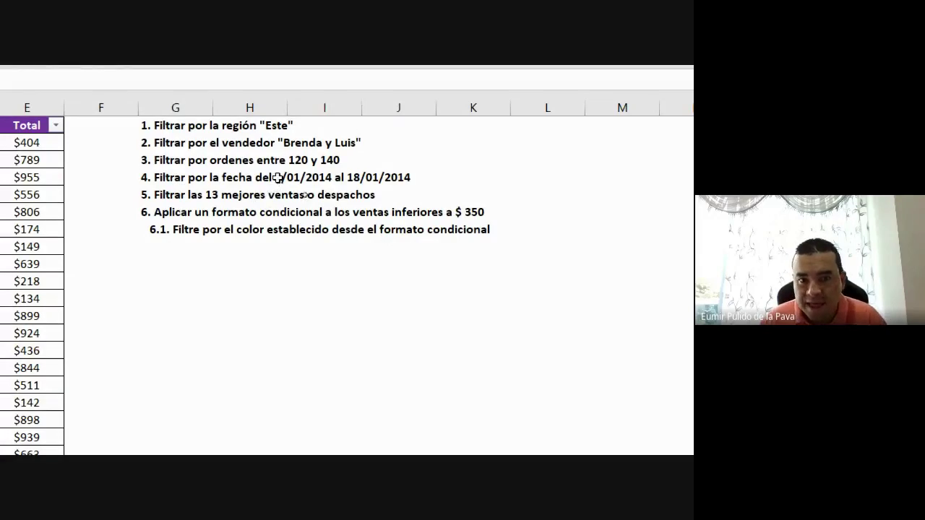
click(278, 178)
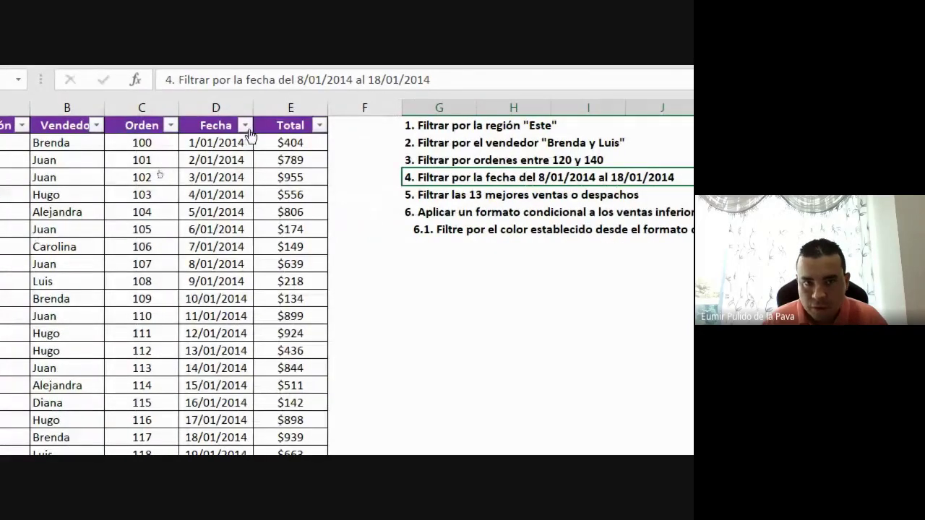
- In the Fecha filter, tick only January days 08–12 and show the date-filter conditions
click(245, 127)
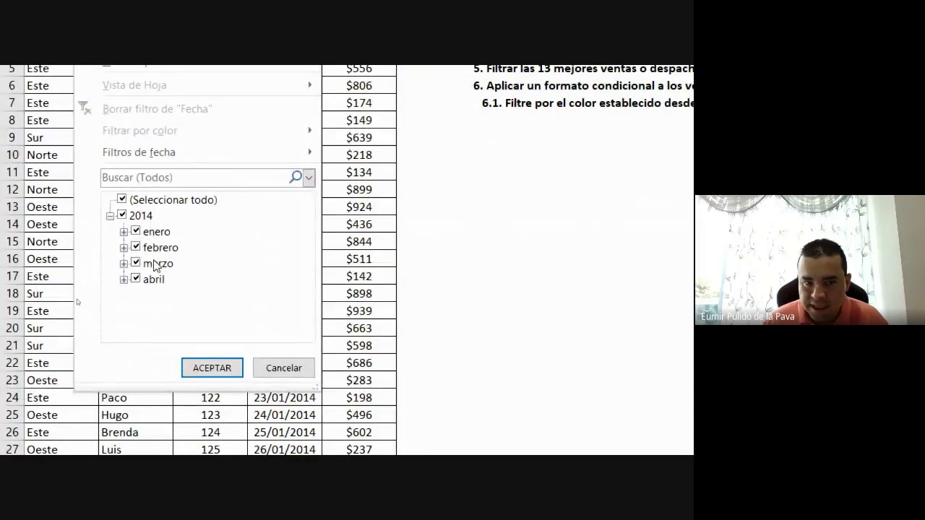
click(125, 232)
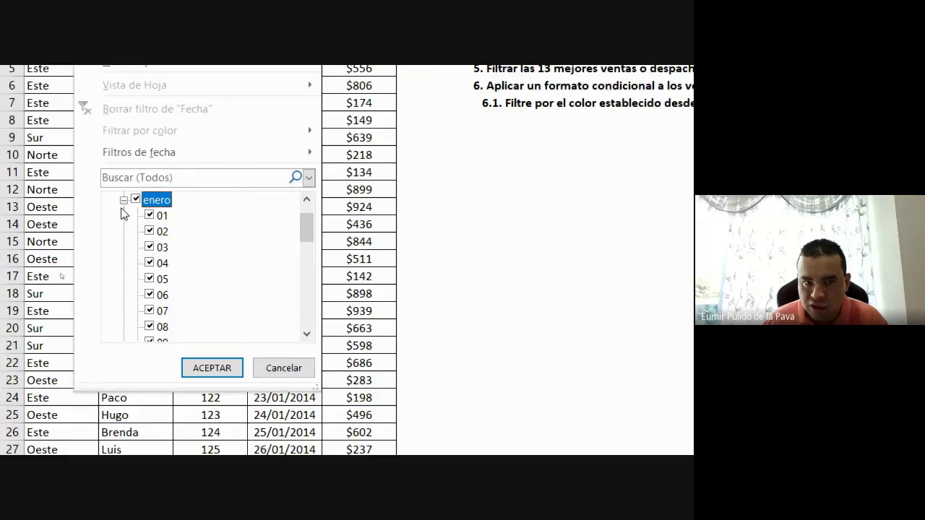
click(123, 201)
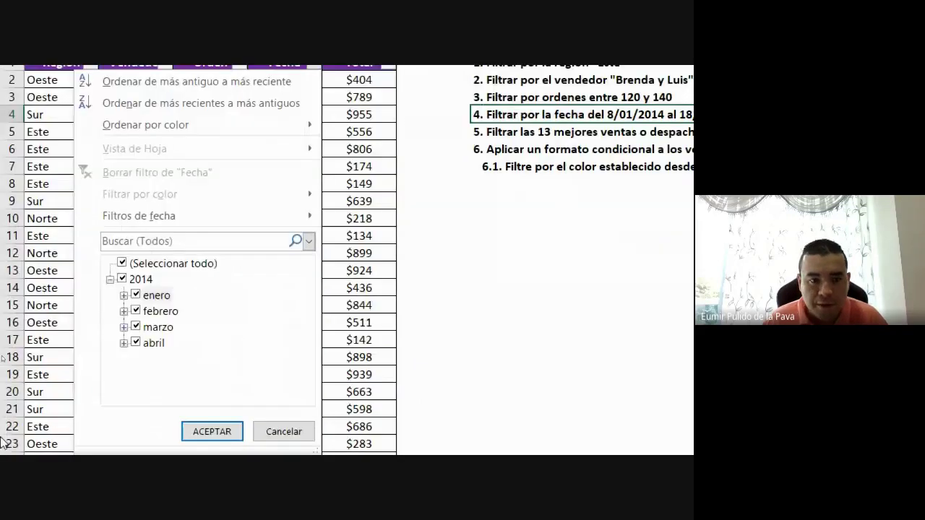
click(122, 264)
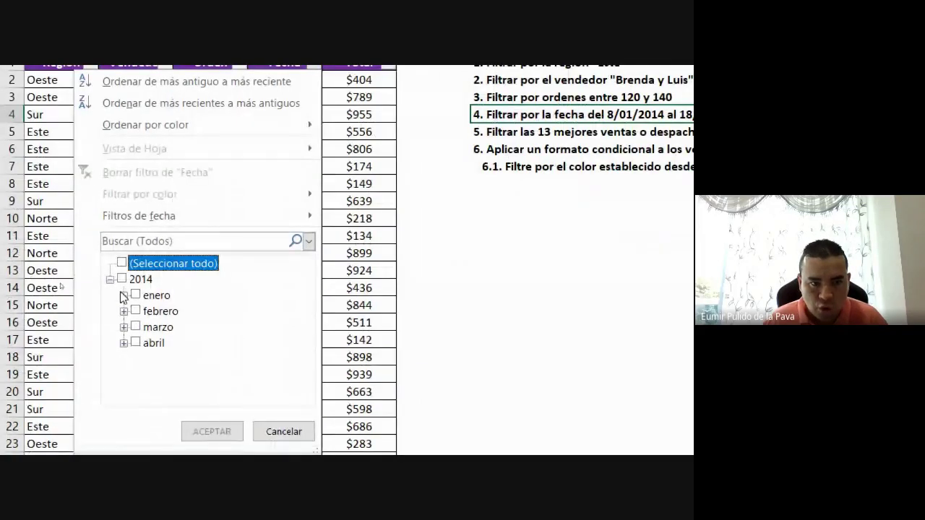
click(124, 295)
scroll(163, 354, down, 2)
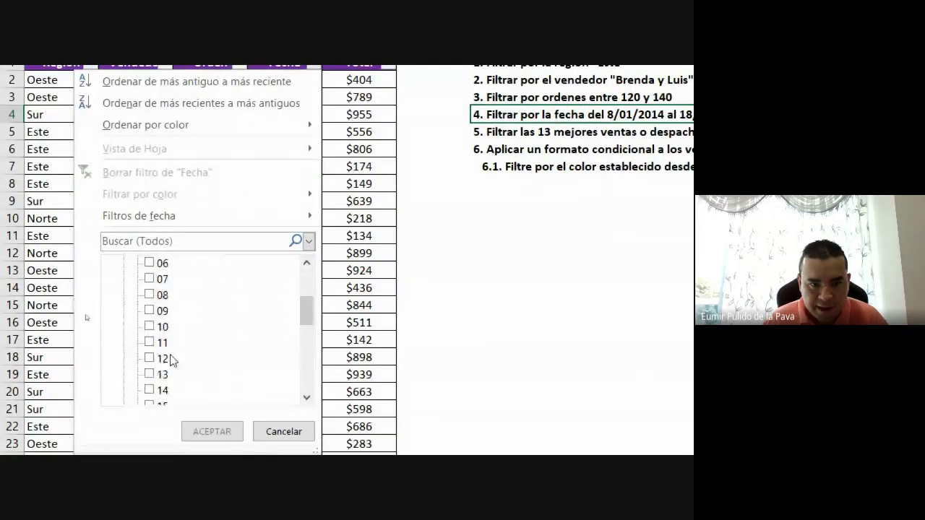
click(153, 311)
click(150, 327)
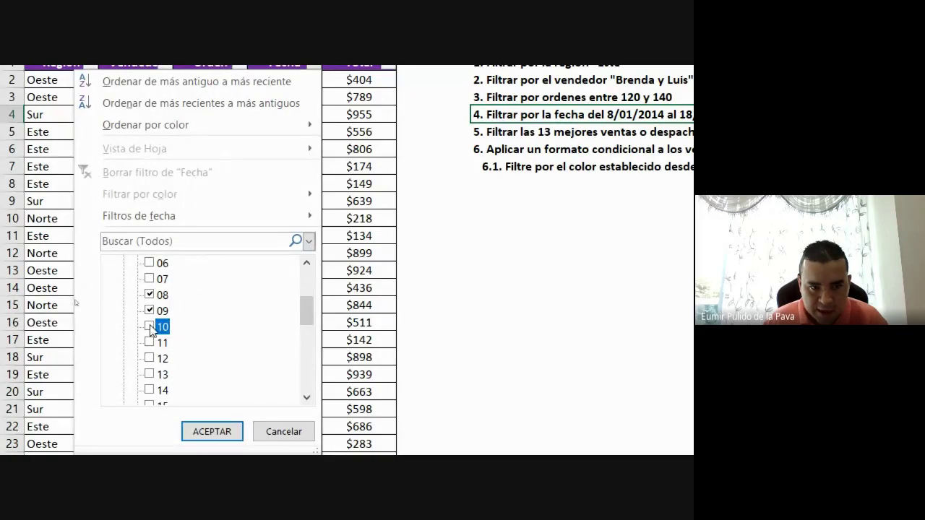
click(150, 343)
click(149, 359)
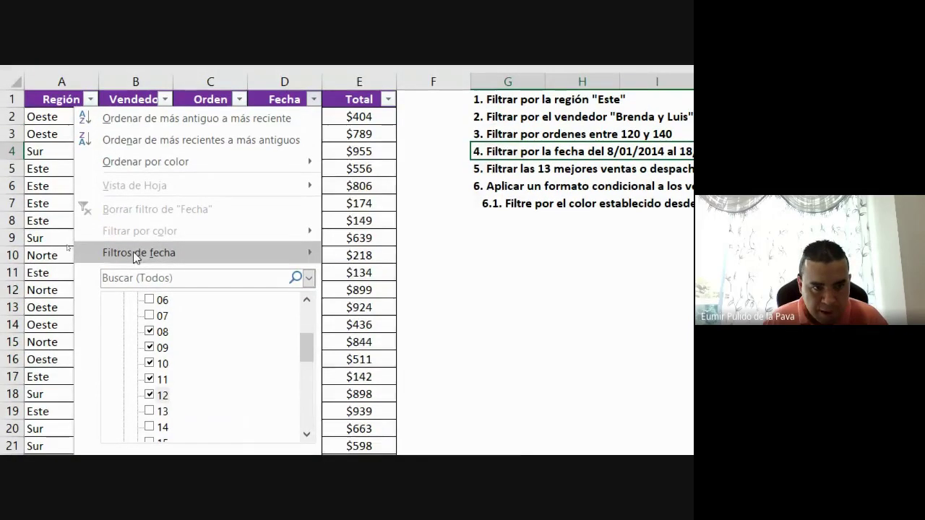
click(139, 253)
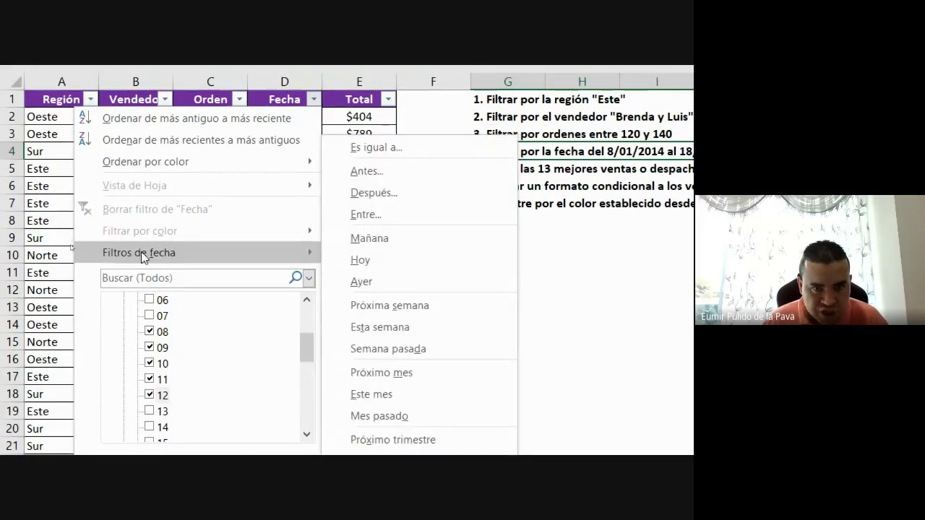
- Apply an Entre date filter on Fecha from 8-1-14 to 18-1-14
click(376, 214)
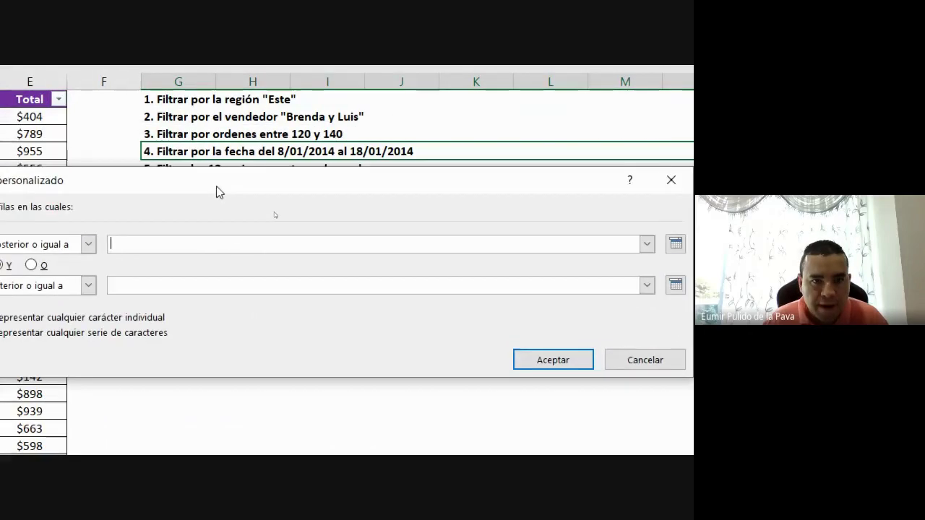
drag(219, 191, 227, 185)
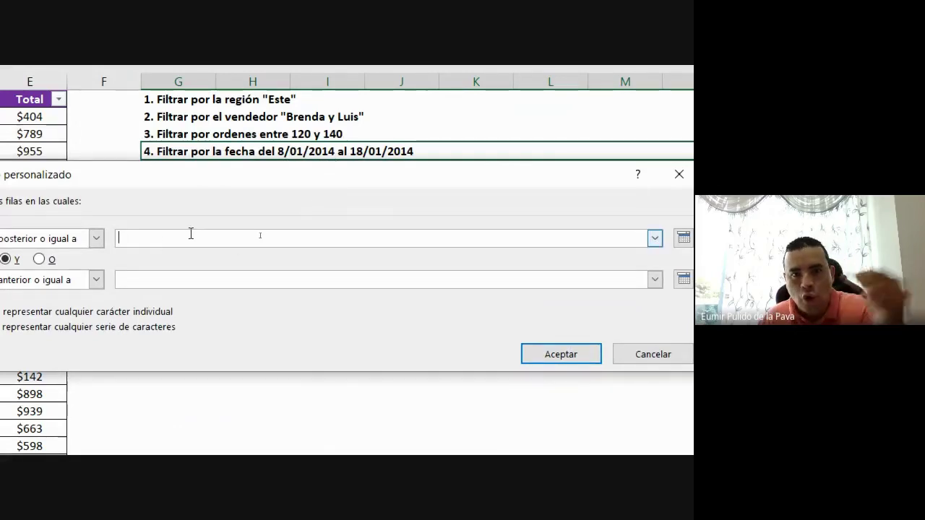
text(8)
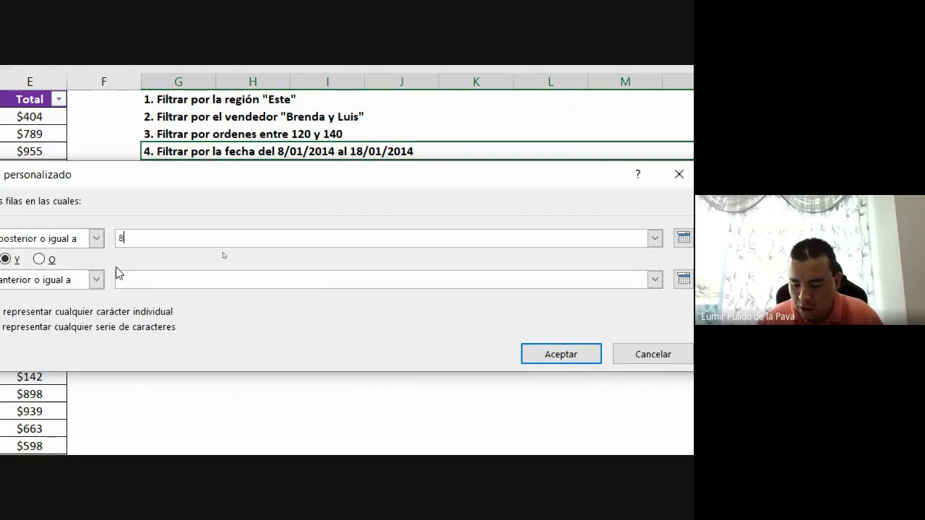
text(-1-)
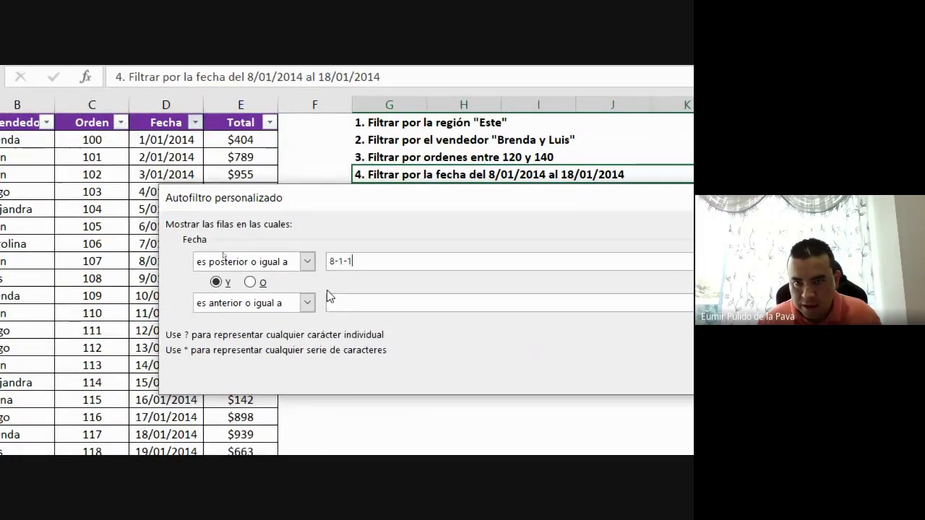
text(14)
click(387, 299)
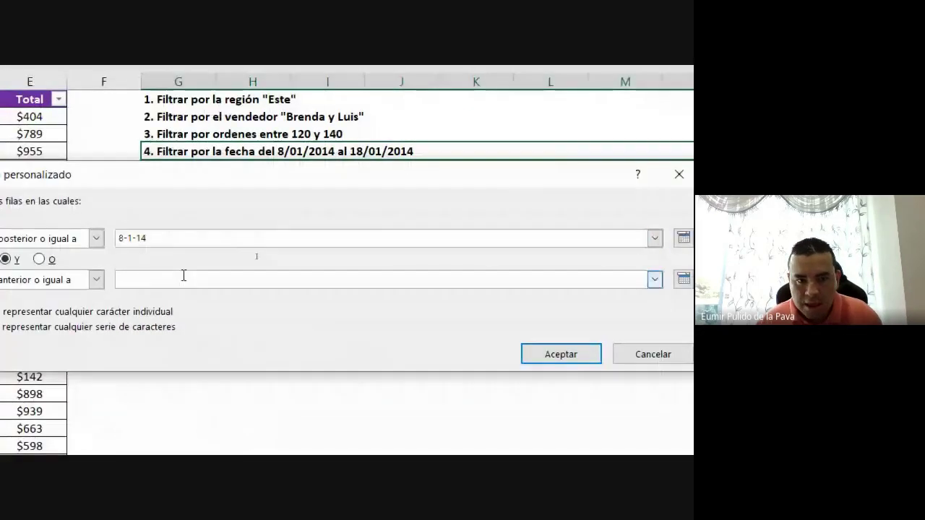
text(18-)
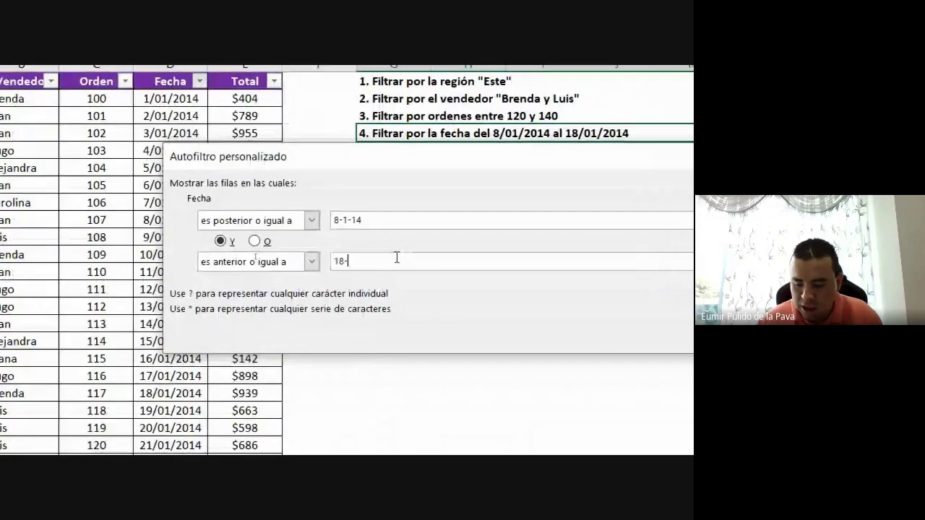
text(1-14)
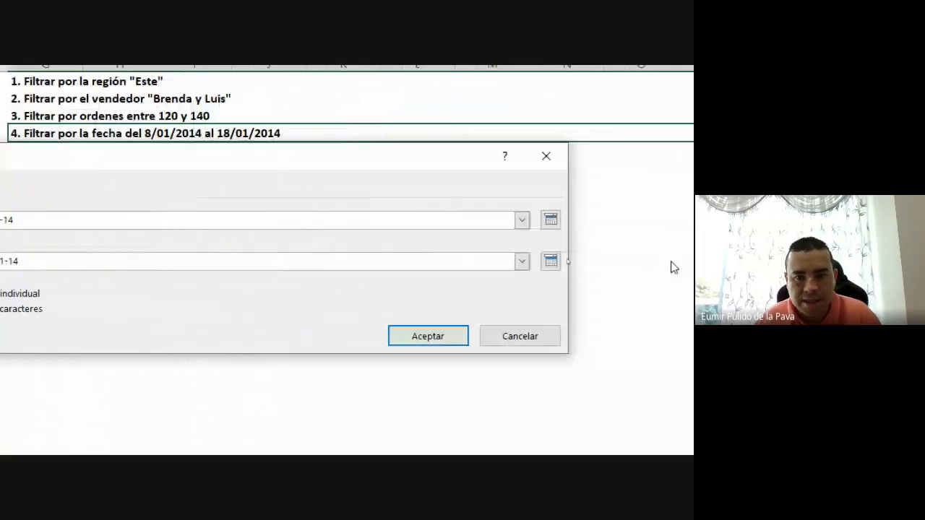
click(550, 261)
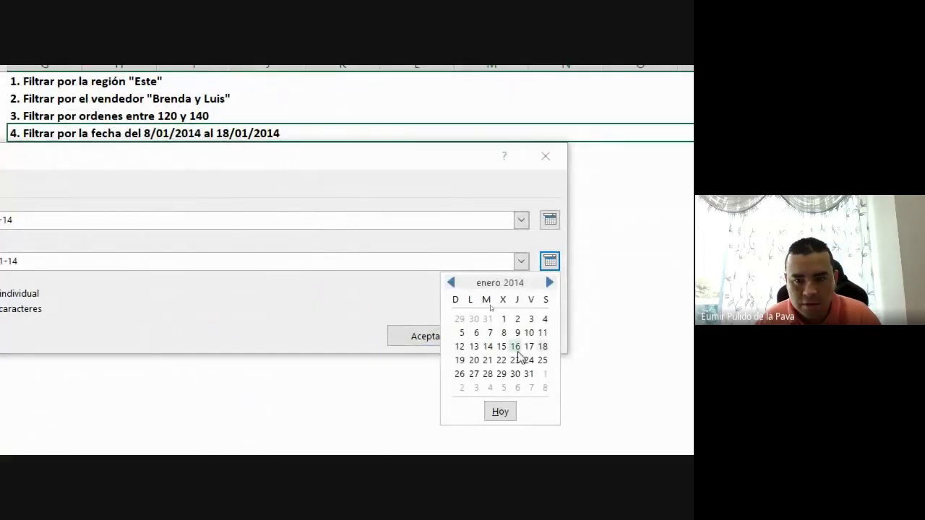
click(543, 346)
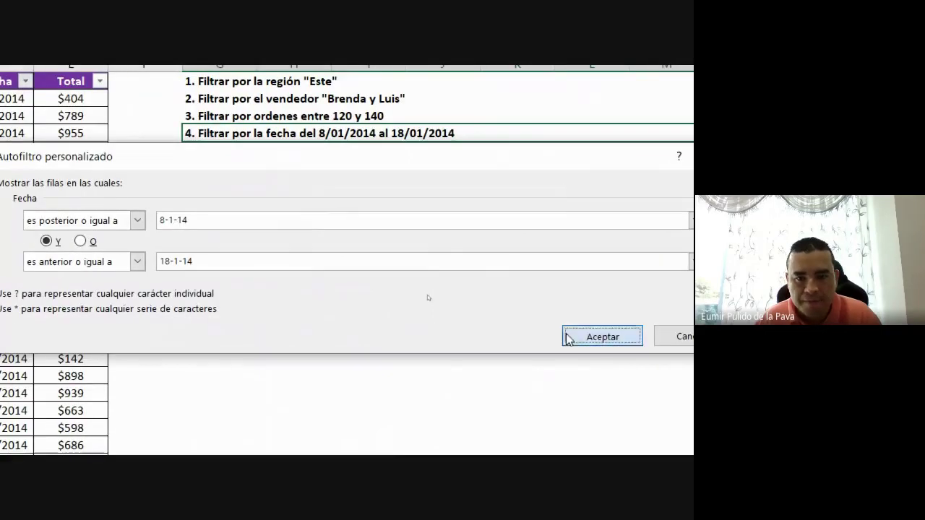
click(570, 335)
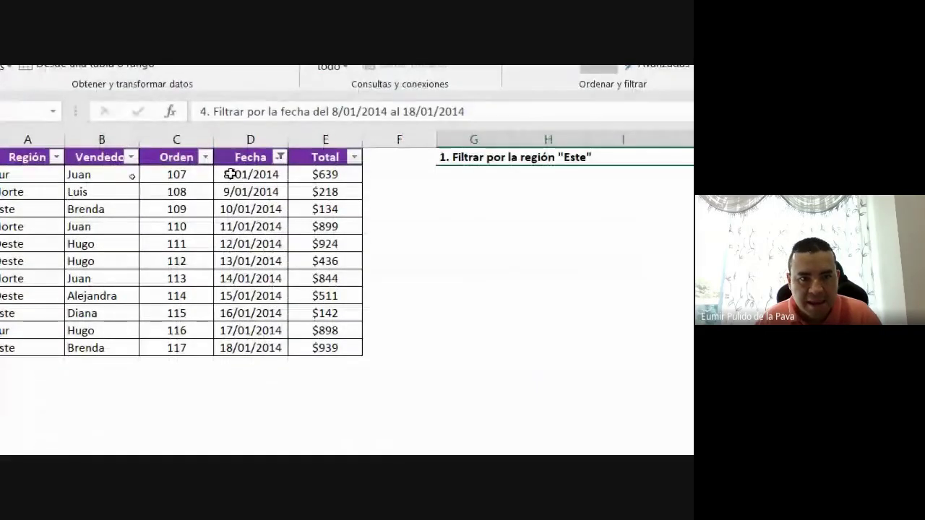
- Select the filtered Fecha, Total, Orden, Vendedor and Región cells for orders 107–117 to review them
mouse_move(231, 174)
mouse_down()
mouse_move(251, 216)
mouse_move(251, 348)
mouse_up()
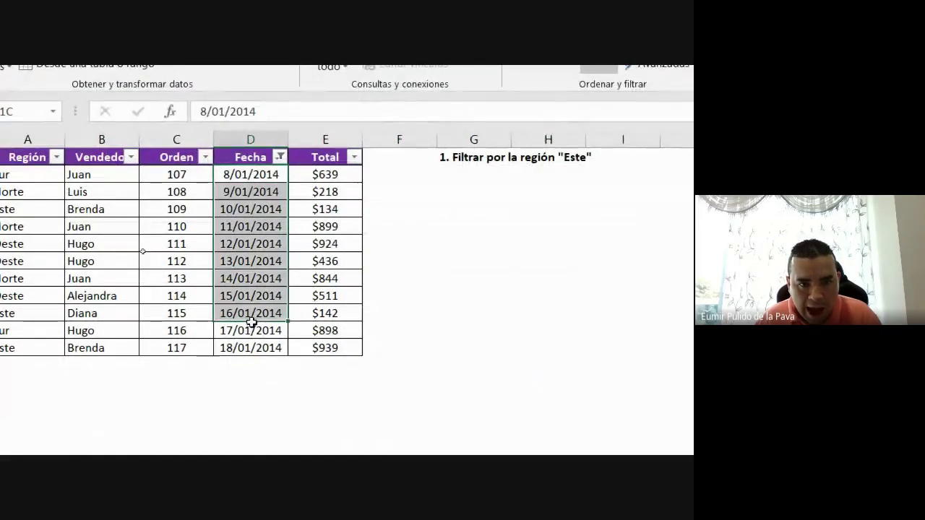
scroll(191, 340, right, 3)
scroll(192, 340, left, 3)
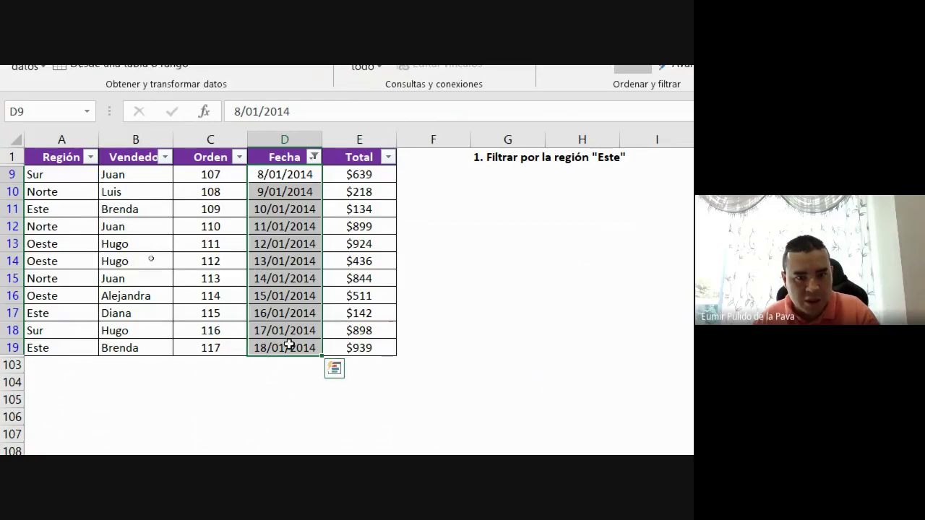
drag(350, 174, 355, 349)
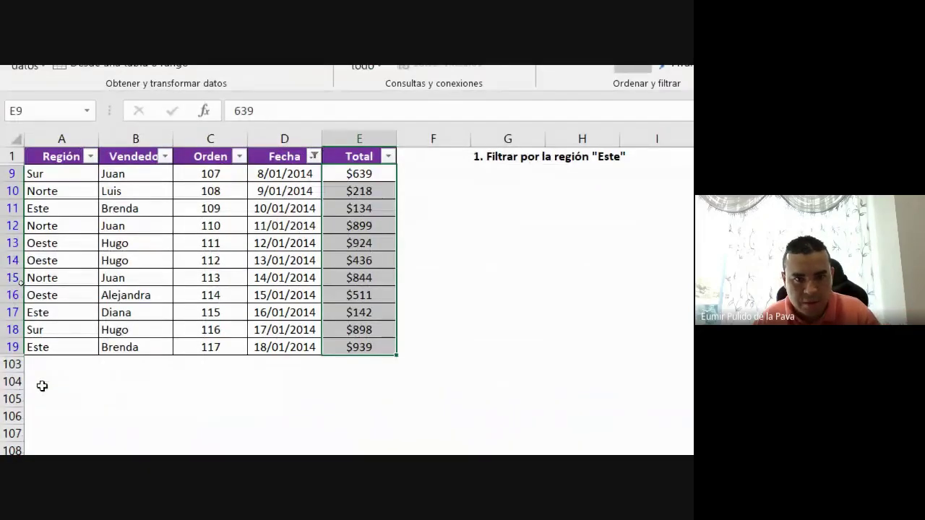
drag(208, 178, 209, 348)
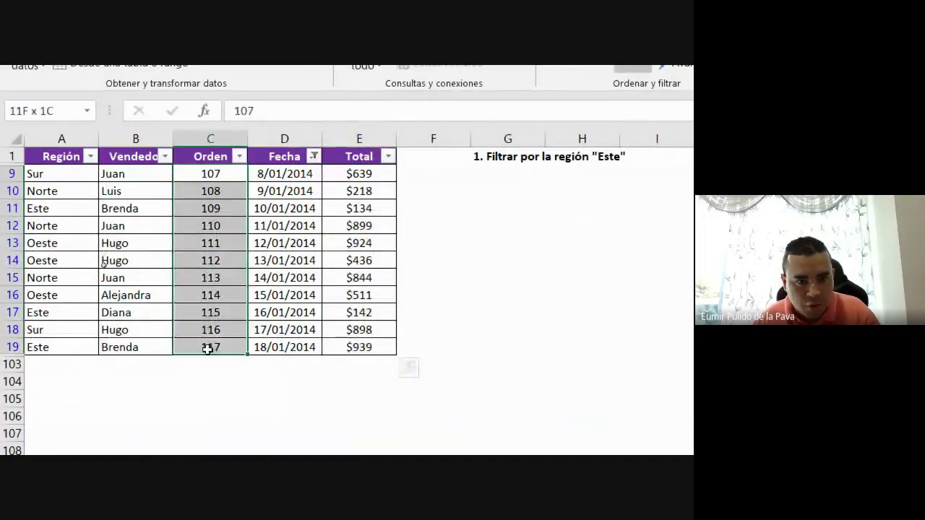
drag(120, 176, 123, 349)
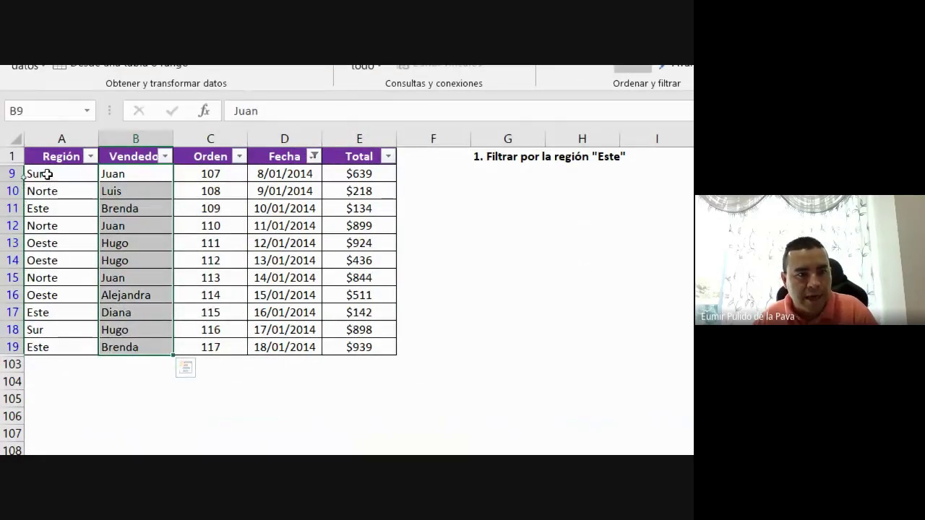
drag(46, 173, 51, 346)
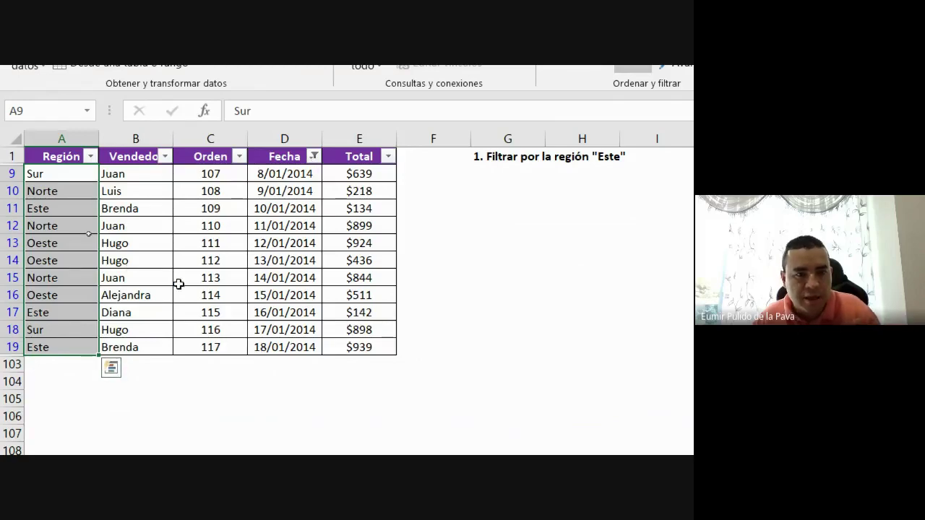
- Clear the Fecha filter and select the exercise 5 instruction
click(314, 157)
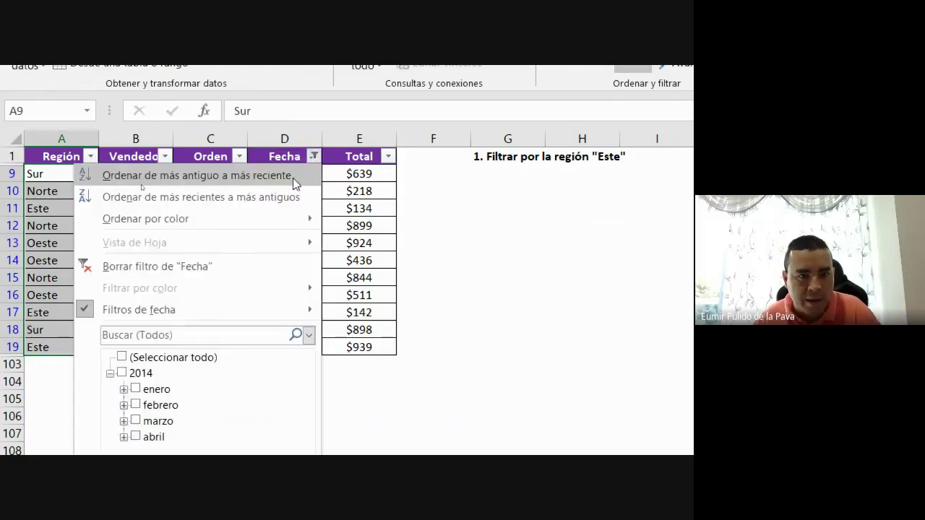
key(Escape)
scroll(636, 209, right, 3)
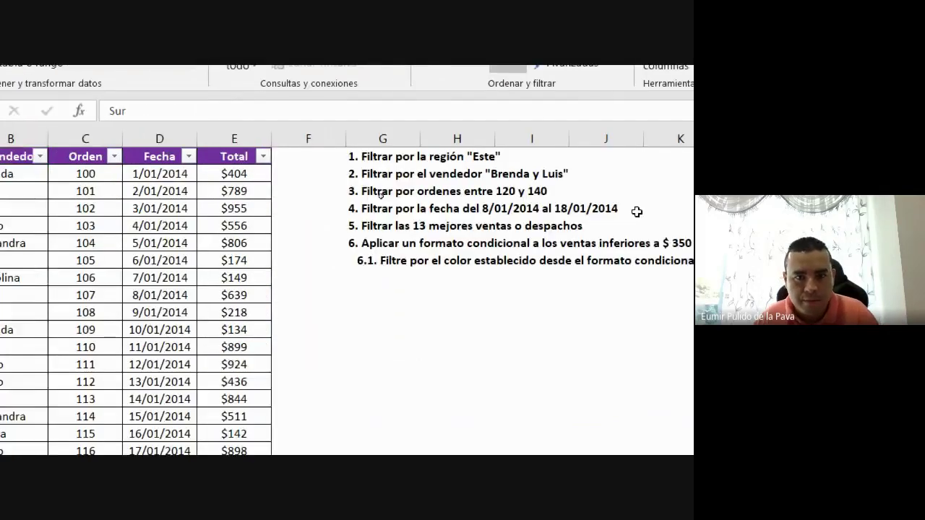
click(226, 242)
click(221, 227)
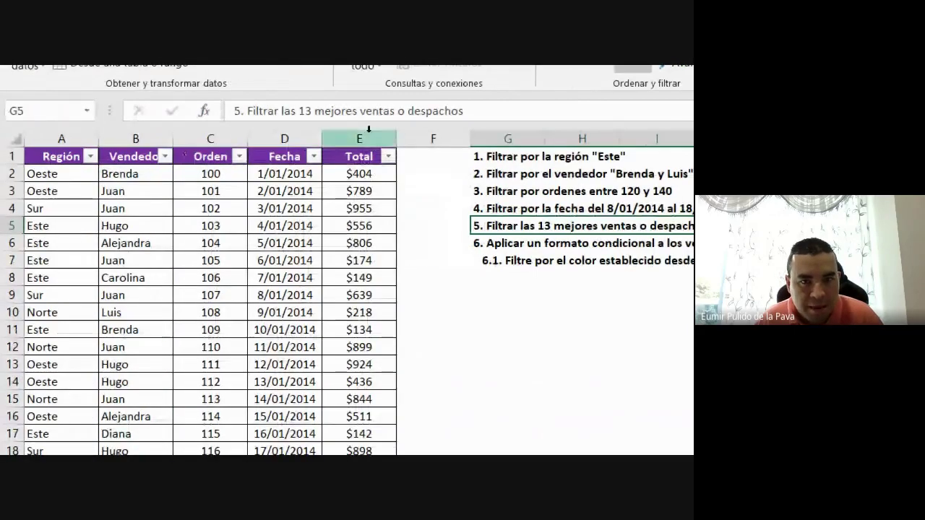
- Select the Total, Orden and Fecha columns in turn, then open the Total filter dropdown
click(367, 129)
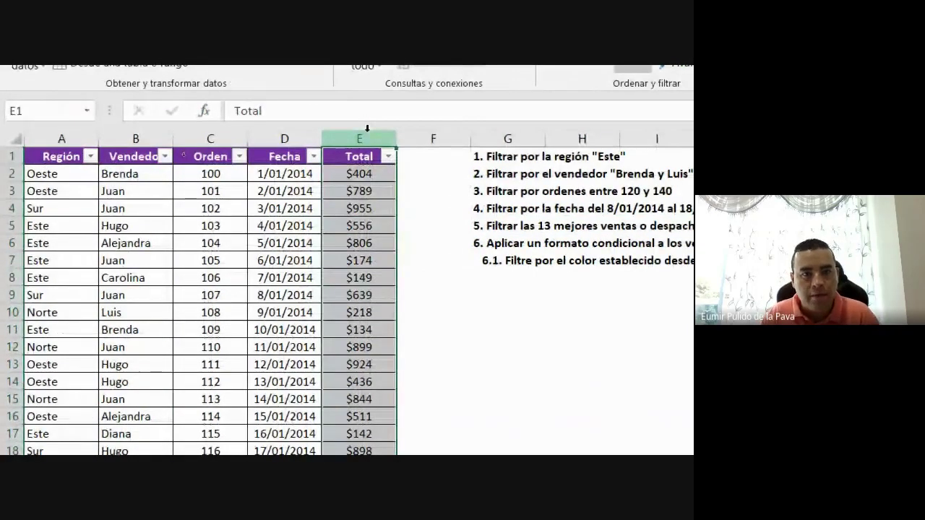
click(226, 137)
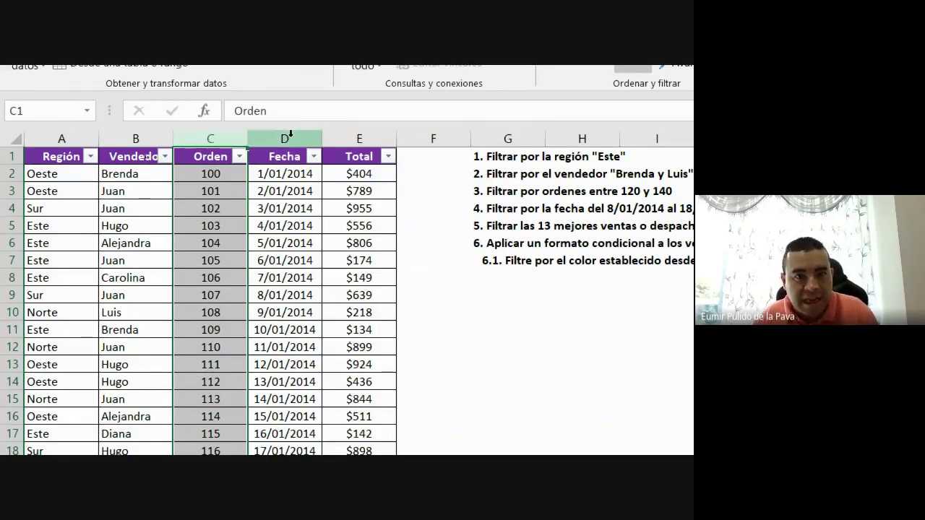
click(291, 134)
scroll(644, 228, right, 3)
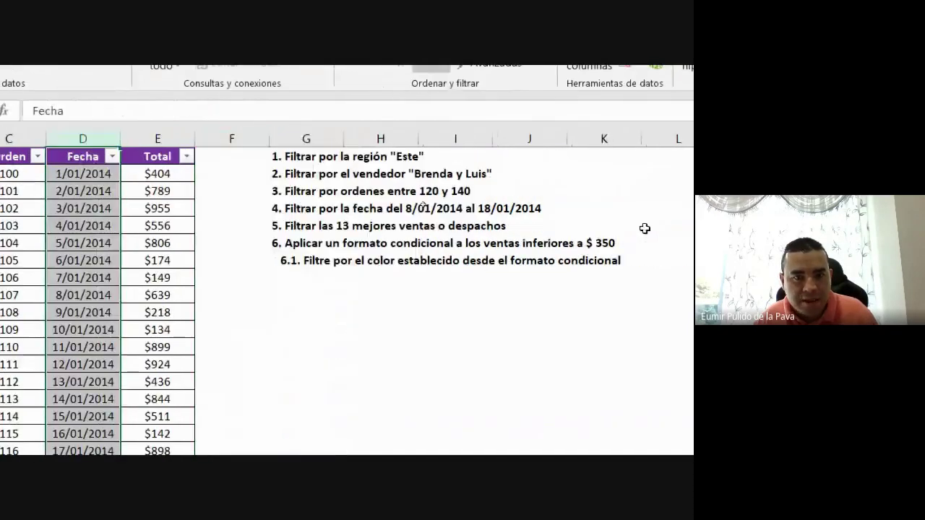
click(160, 138)
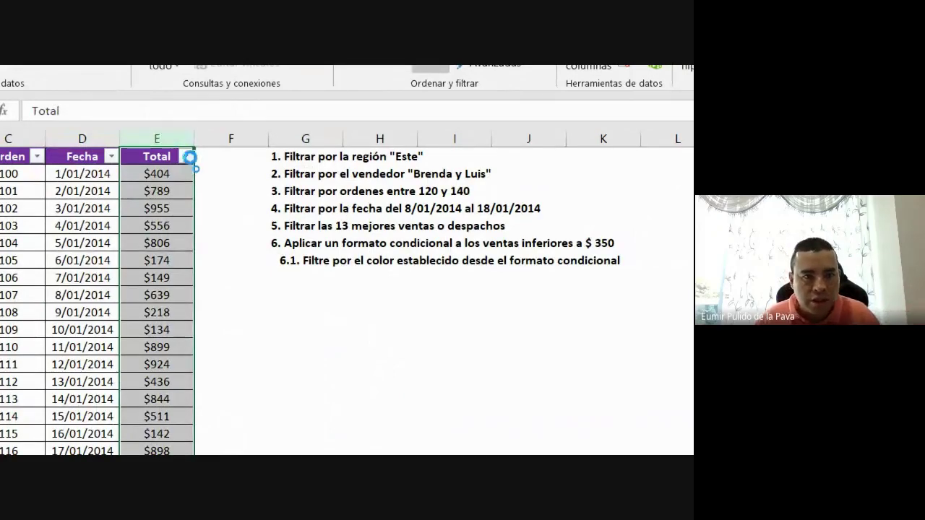
click(187, 156)
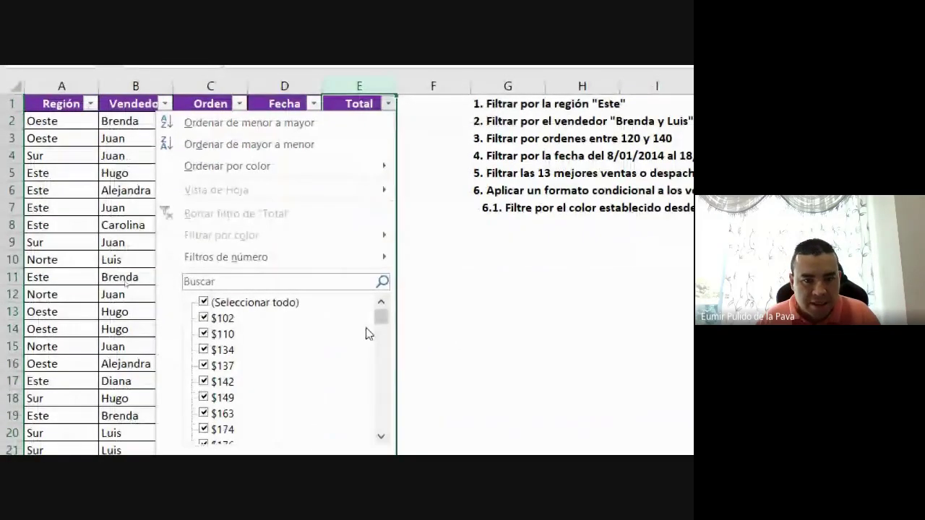
- Untick all Total values, then tick only $985 and $979
click(205, 303)
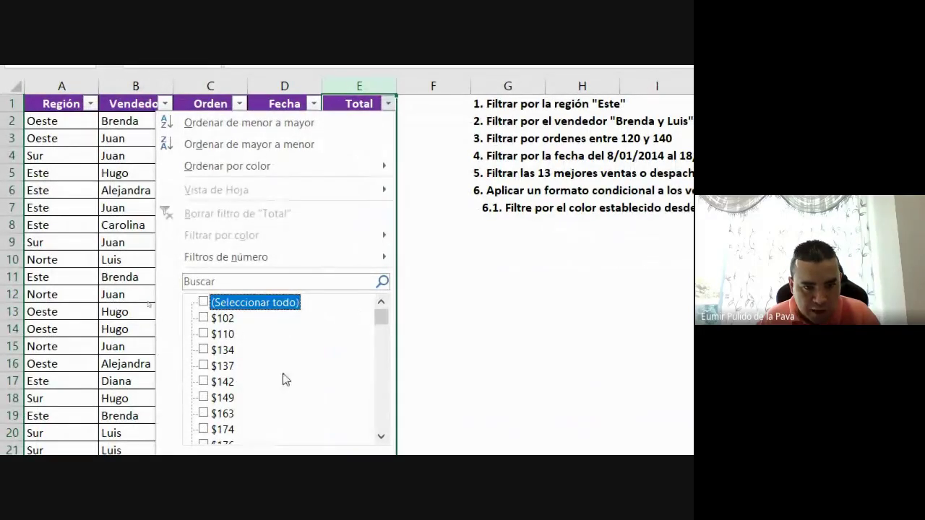
drag(377, 327, 386, 440)
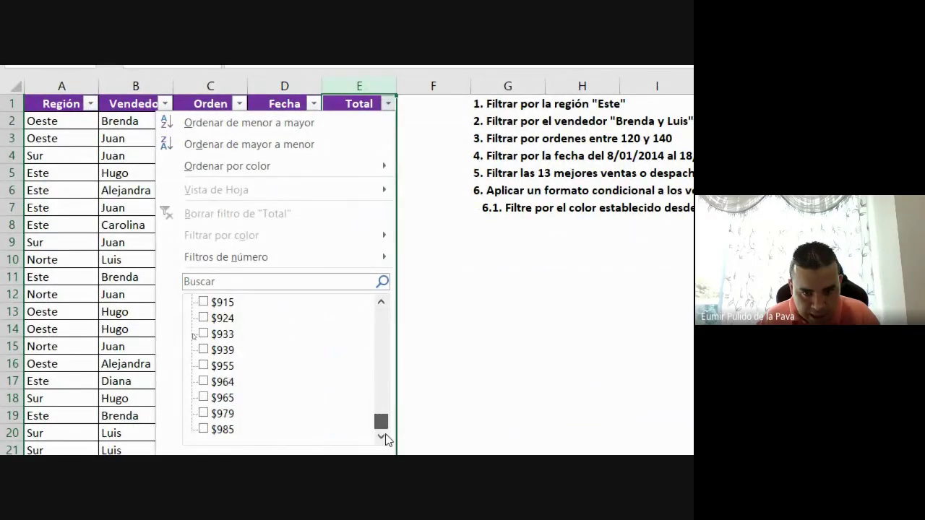
click(208, 420)
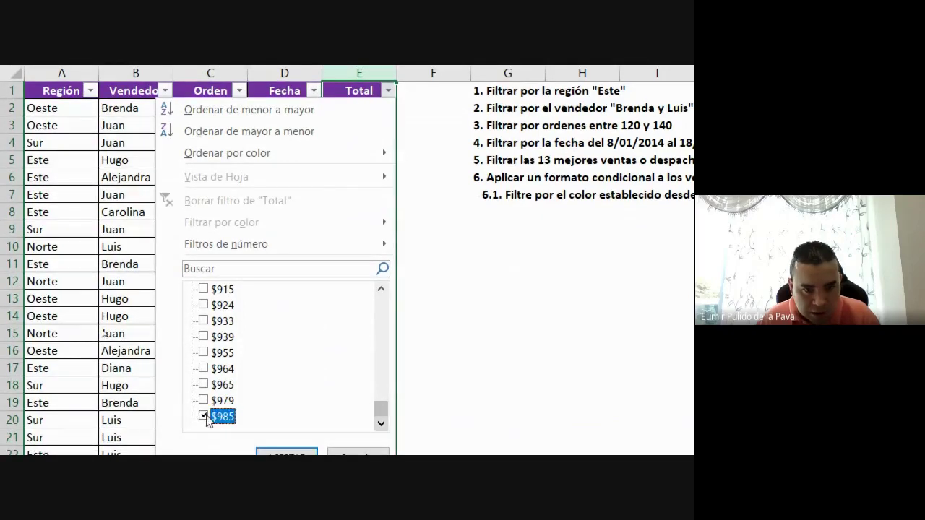
click(206, 402)
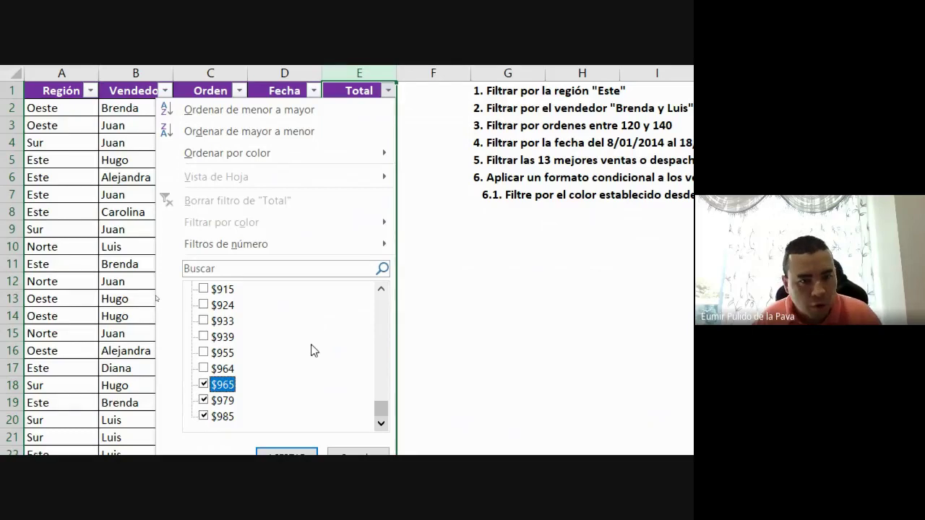
- Open the Top 10 AutoFilter dialog and keep it set to superiores
mouse_move(248, 248)
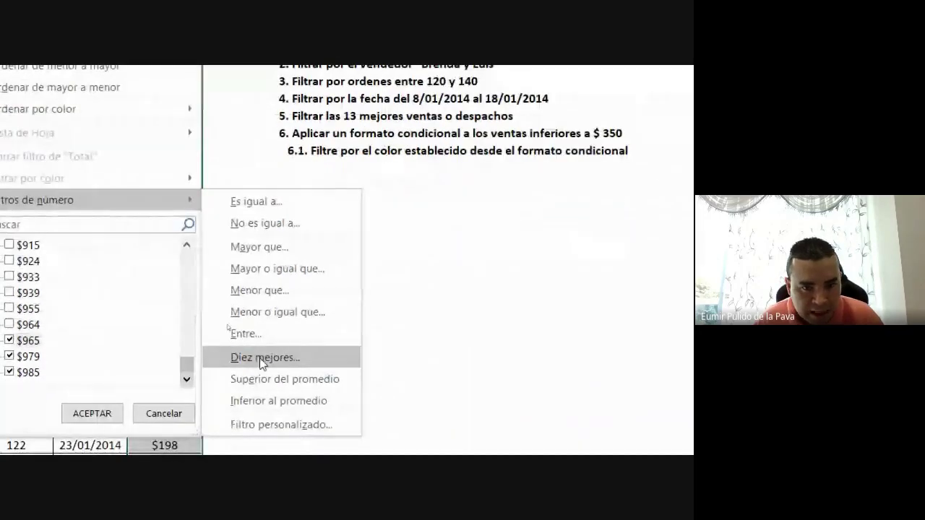
click(261, 362)
drag(363, 170, 272, 134)
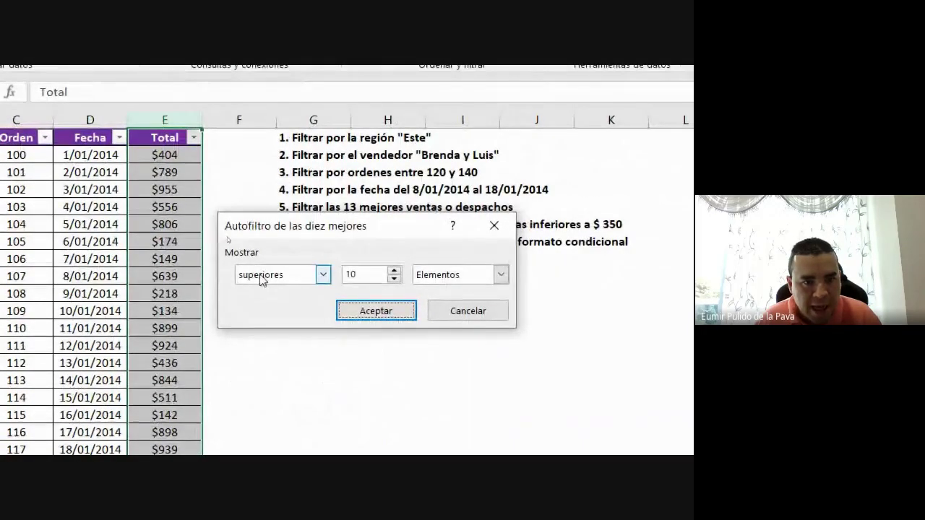
click(267, 278)
click(257, 304)
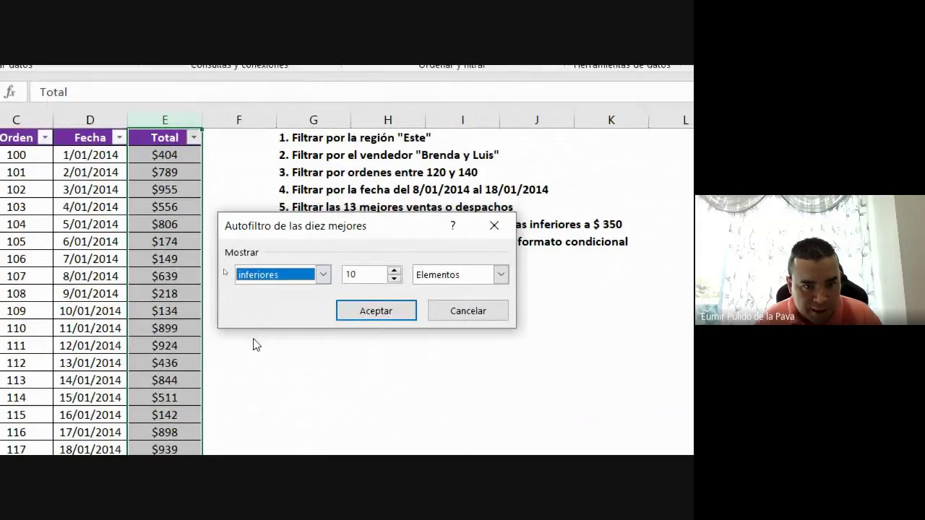
click(277, 278)
click(277, 291)
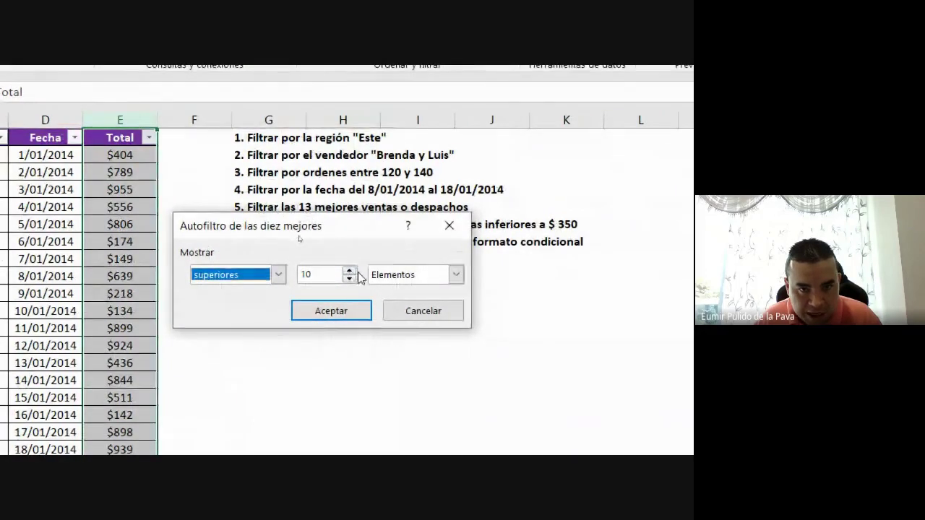
- Set the top filter to 13 Elementos and apply it to the Total column
click(349, 272)
click(349, 272)
click(349, 272)
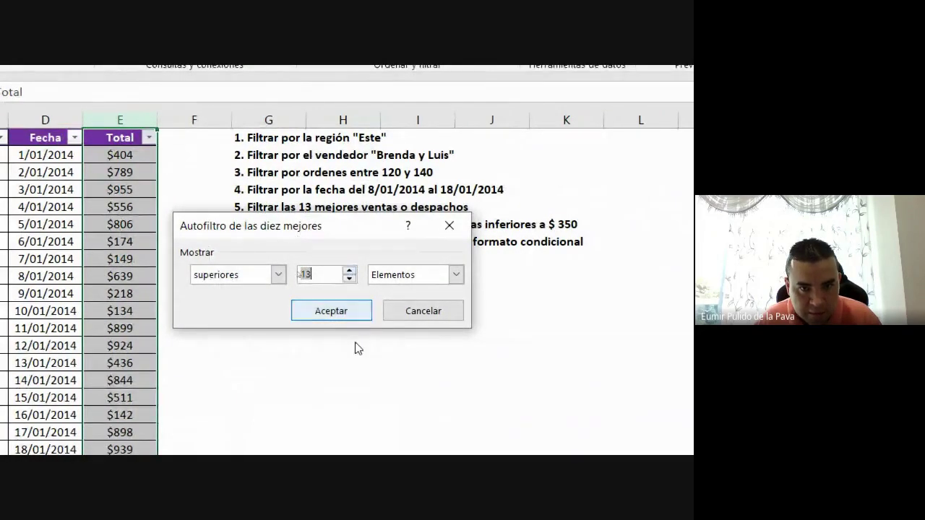
click(402, 274)
click(397, 304)
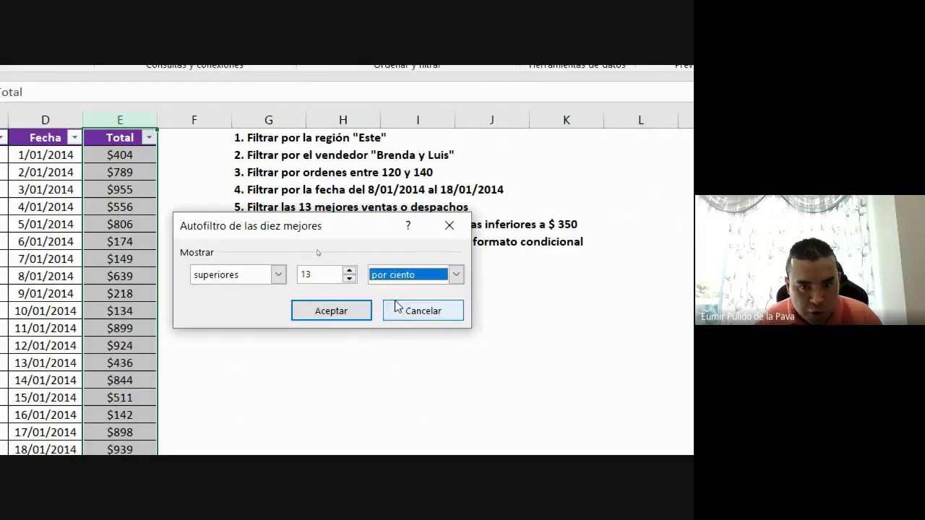
click(456, 275)
click(401, 292)
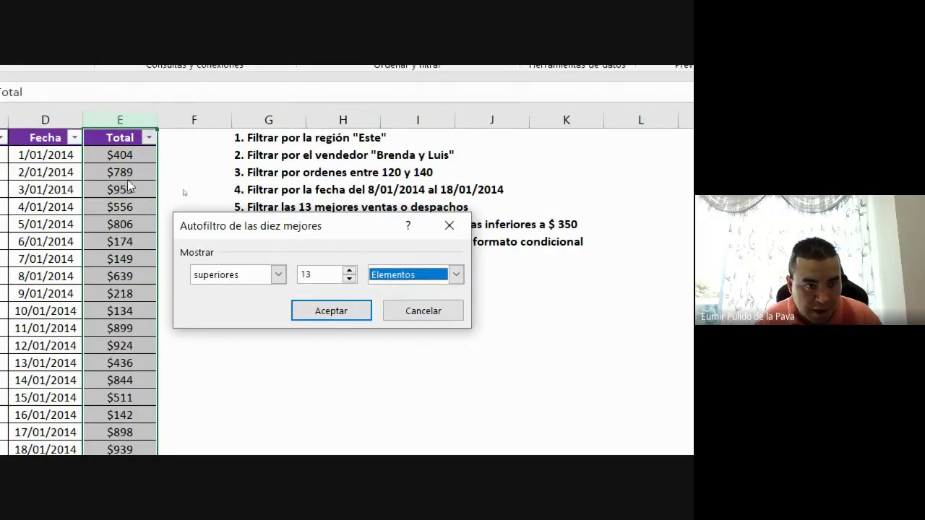
click(330, 312)
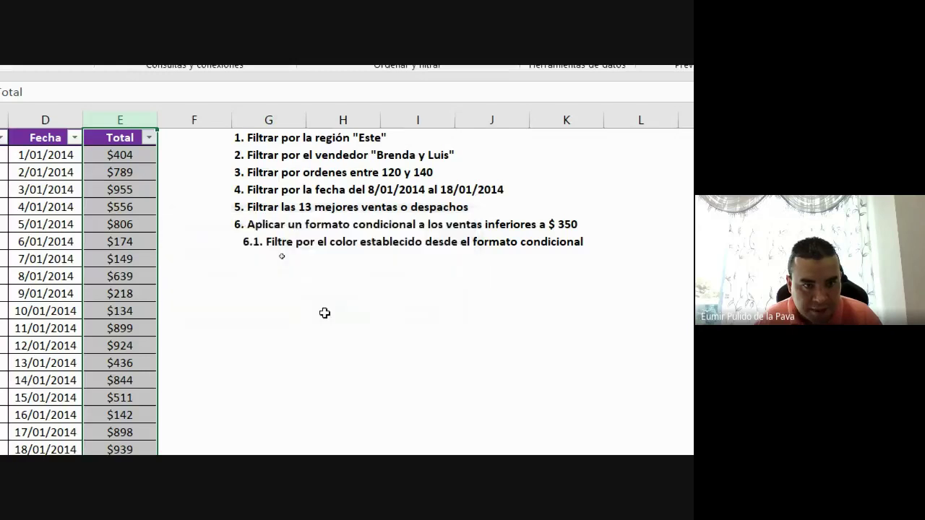
scroll(33, 294, left, 1)
scroll(33, 294, left, 3)
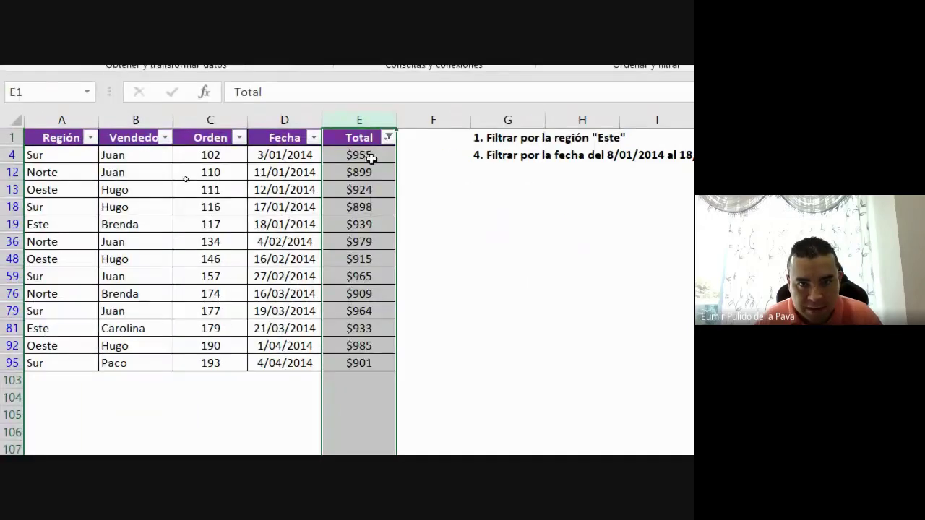
- Remove the top-13 Total filter with Borrar filtro de 'Total', then select instructions 6.1 and 6
drag(371, 155, 372, 359)
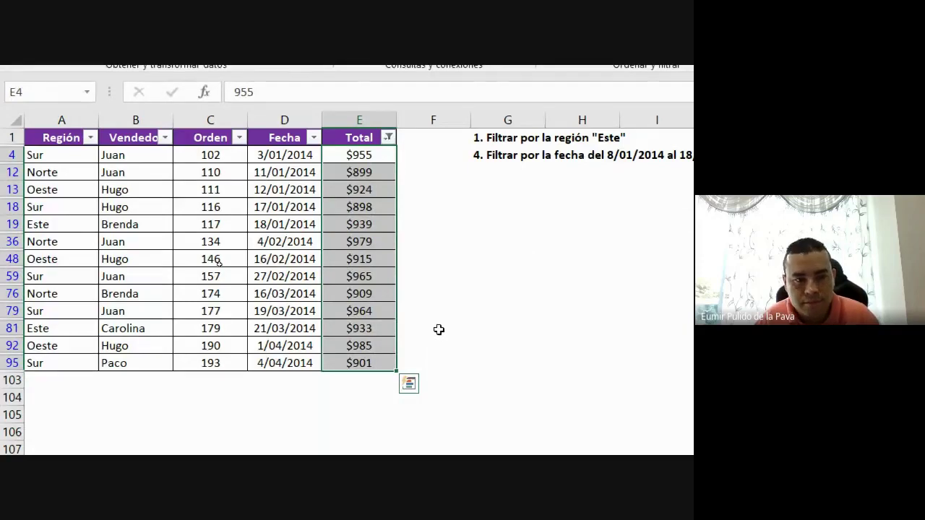
click(388, 137)
click(292, 244)
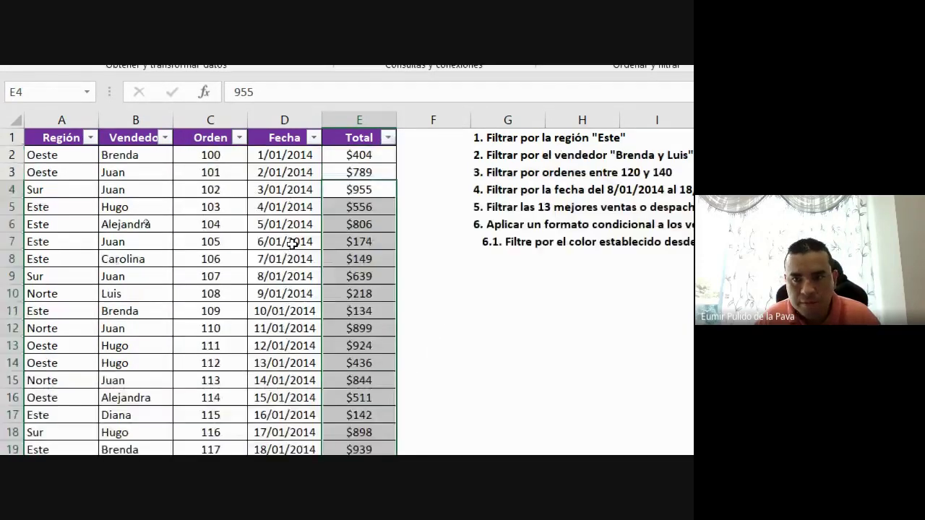
scroll(292, 244, right, 3)
click(388, 237)
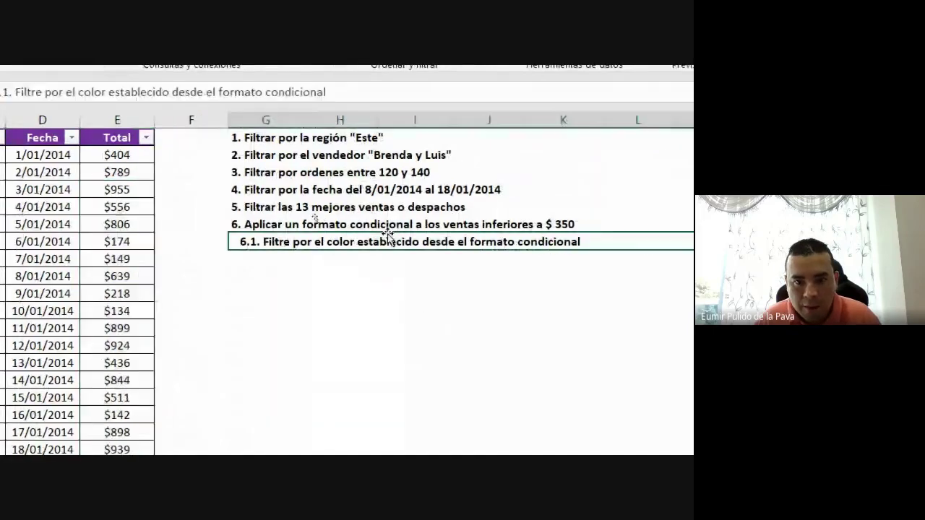
click(321, 227)
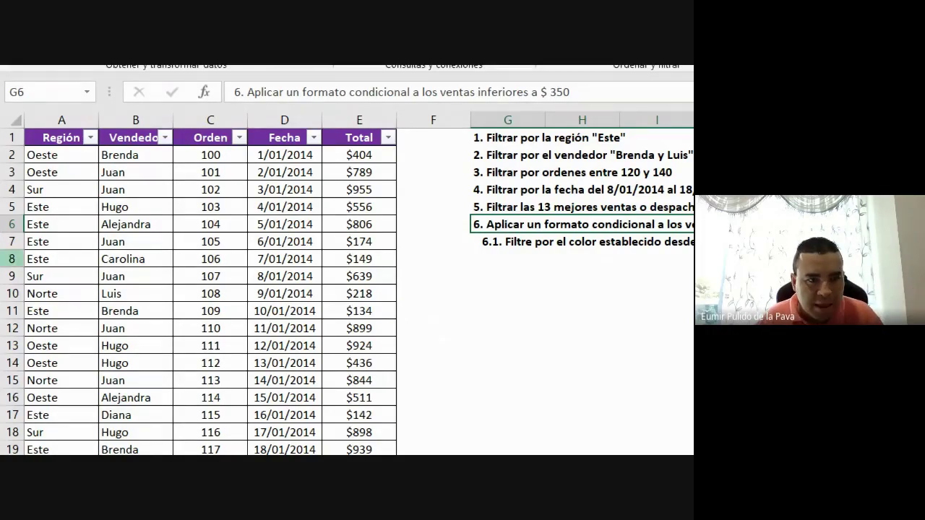
- Fill the Juan cells in the Vendedor column yellow
drag(126, 172, 132, 186)
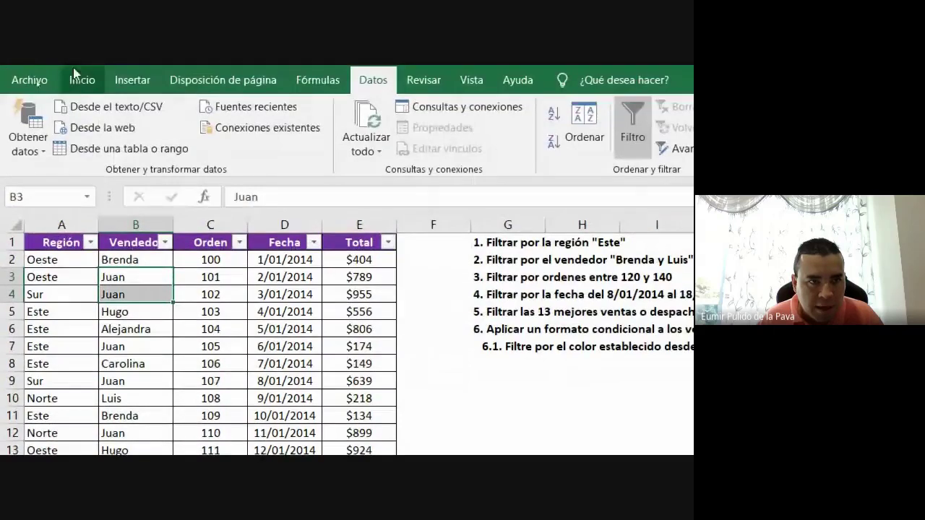
click(78, 78)
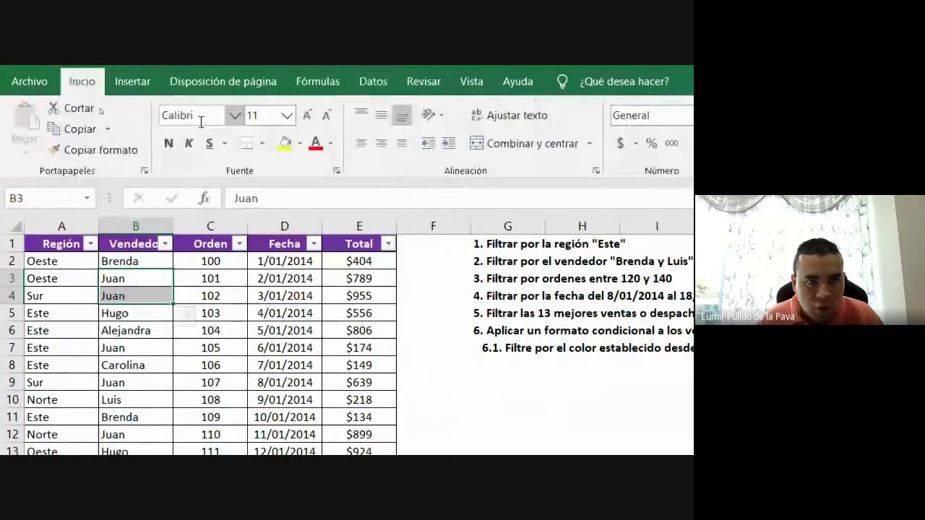
ctrl+click(145, 348)
ctrl+click(136, 383)
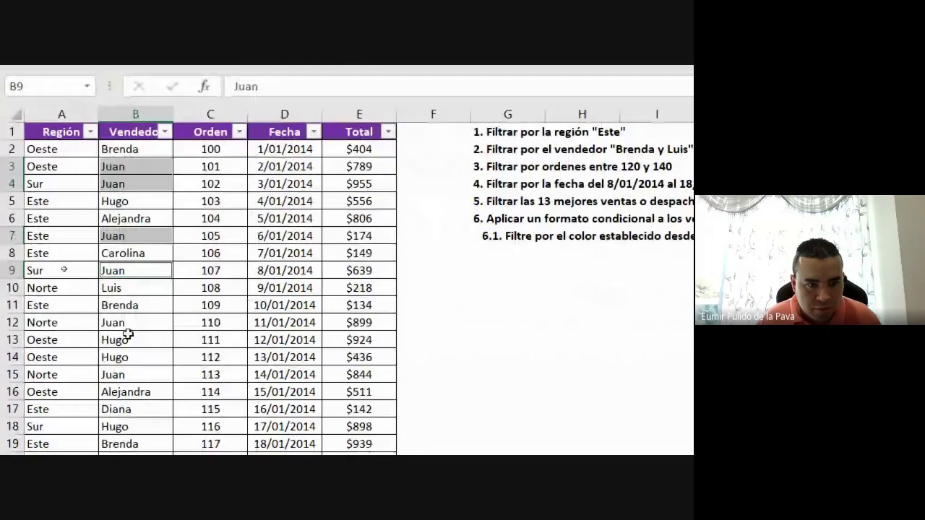
ctrl+click(128, 323)
ctrl+click(119, 374)
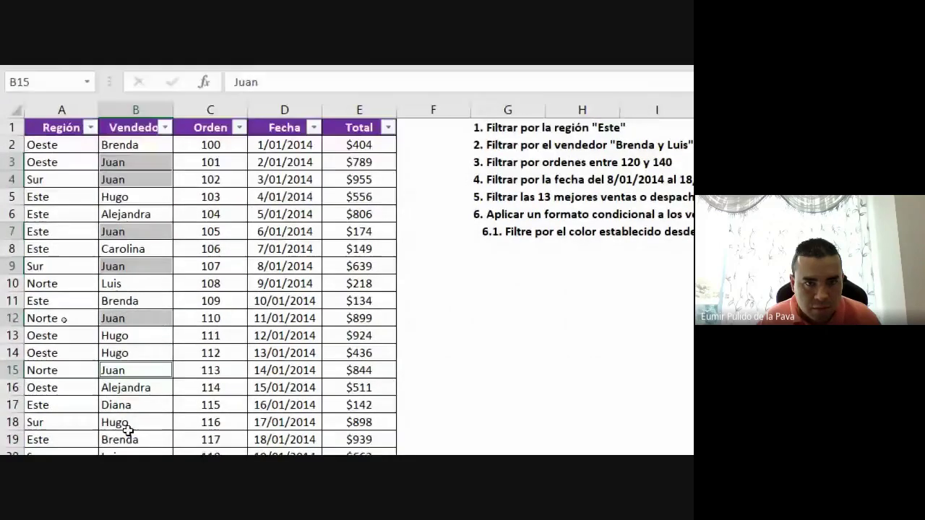
click(285, 131)
- Fill the Luis cells in rows 33, 61 and 75 green
scroll(119, 419, down, 6)
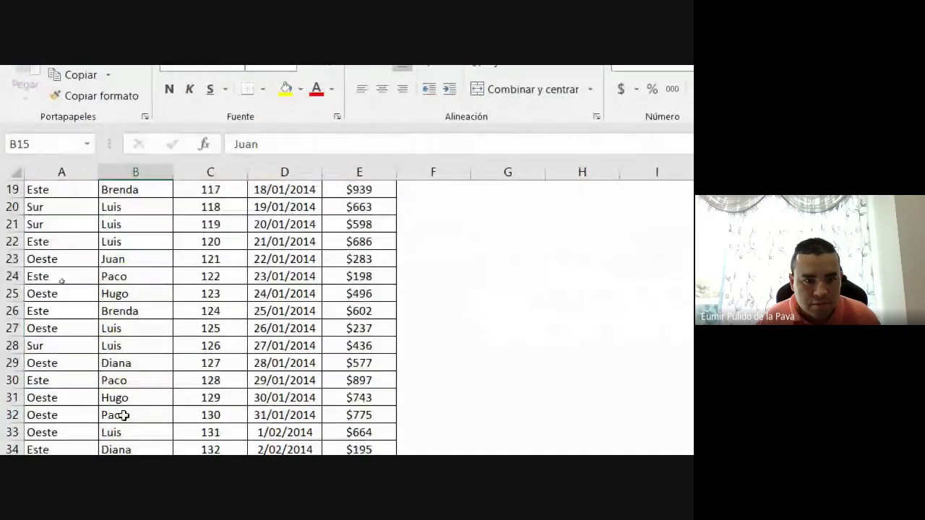
scroll(125, 415, down, 6)
scroll(132, 380, up, 3)
click(136, 276)
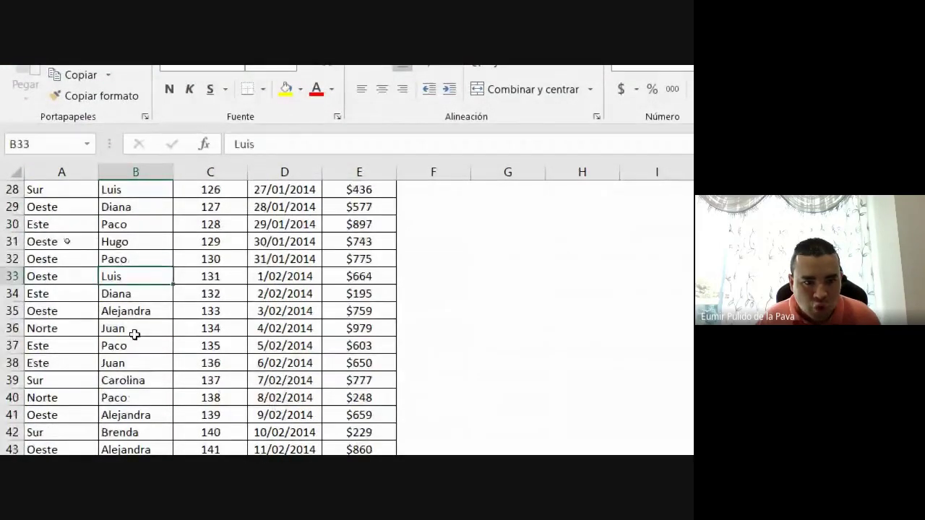
scroll(144, 372, down, 3)
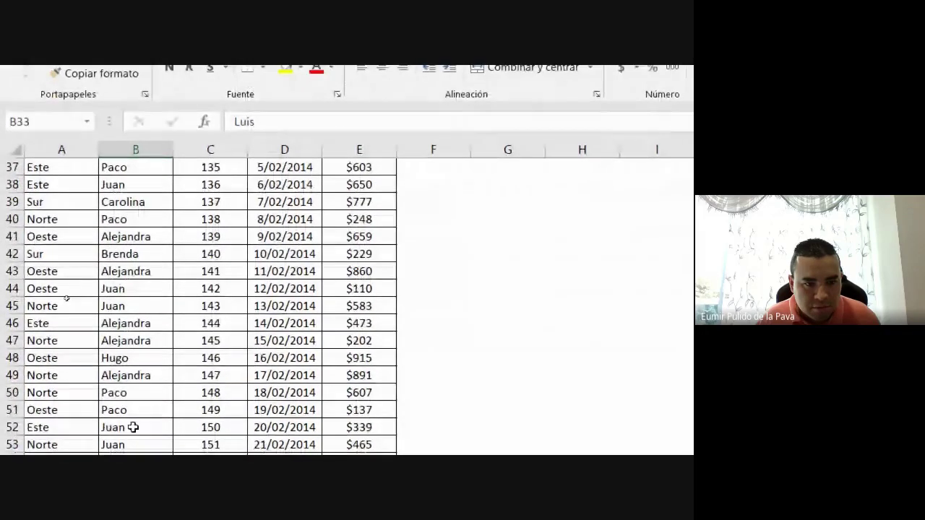
scroll(147, 336, down, 3)
scroll(133, 392, down, 1)
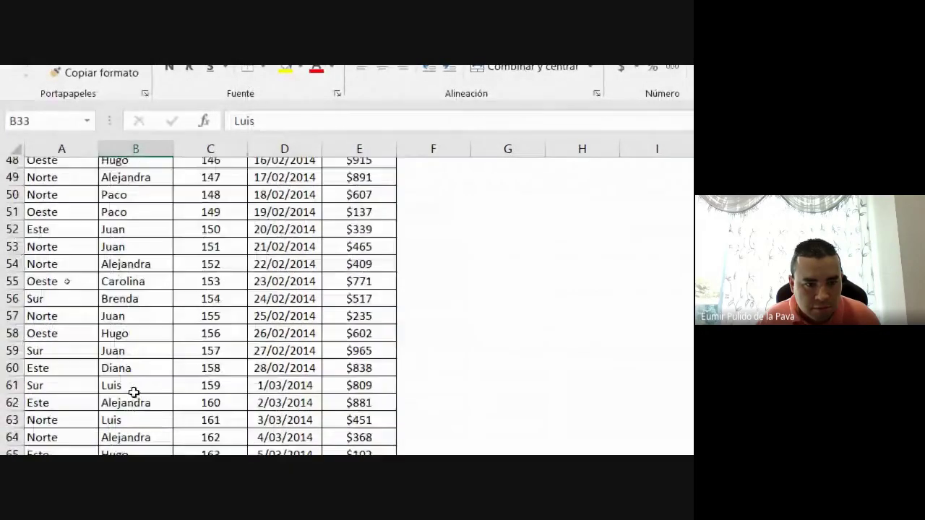
click(124, 382)
scroll(153, 381, down, 3)
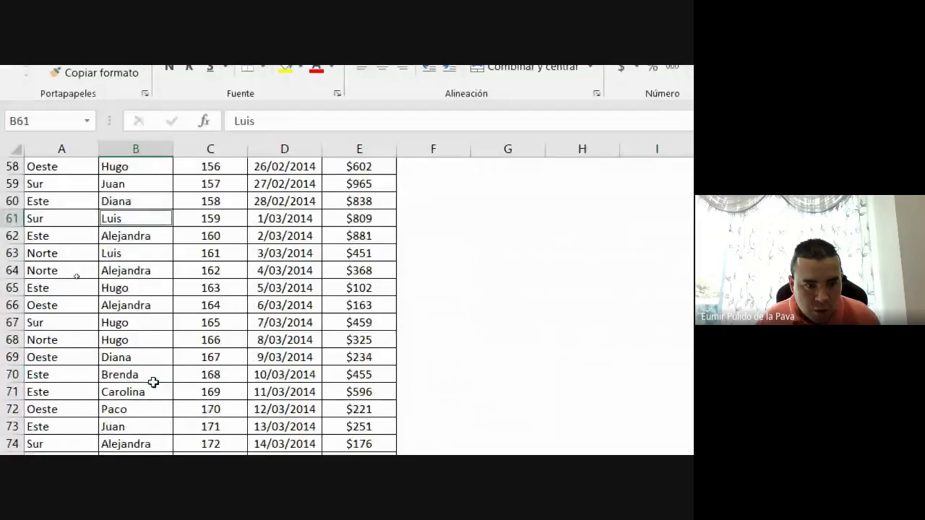
scroll(153, 381, down, 1)
ctrl+click(129, 409)
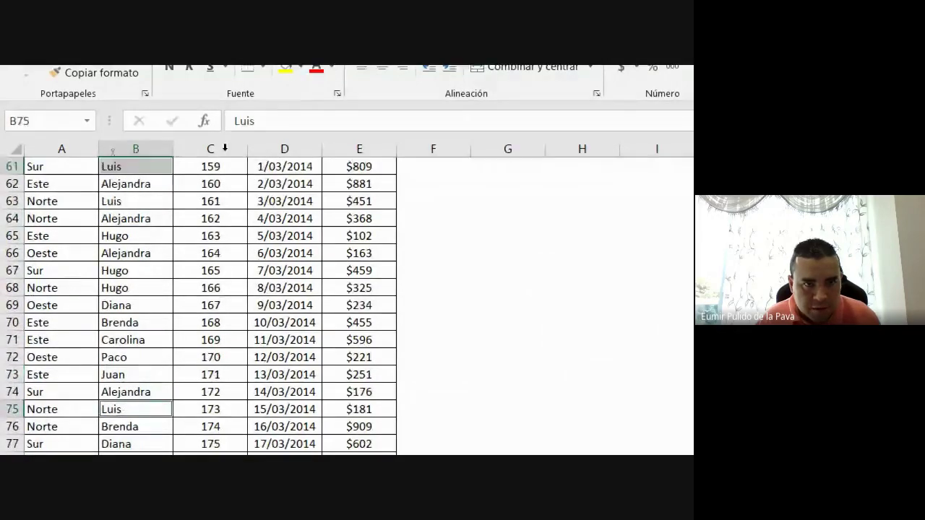
click(300, 112)
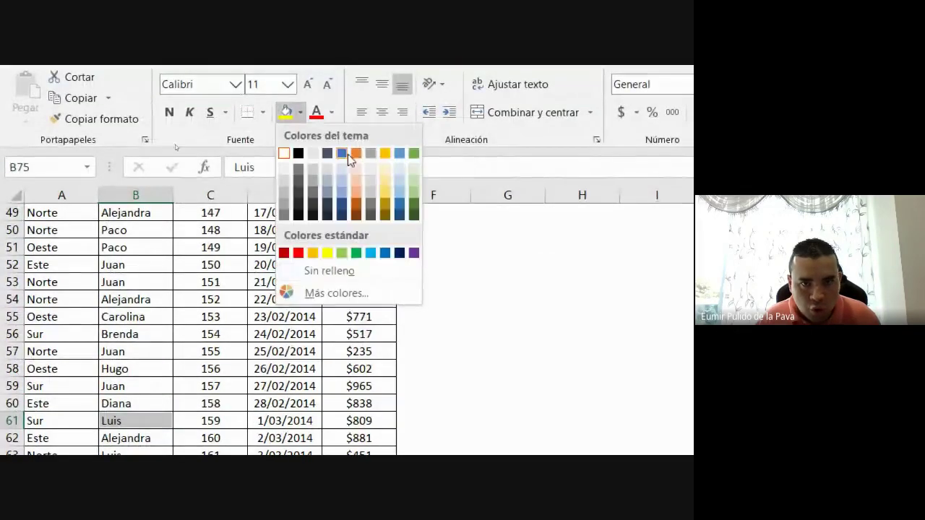
click(354, 259)
- Fill the Alejandra cells in rows 6, 43, 46–47, 49 and 54 blue
scroll(113, 355, up, 2)
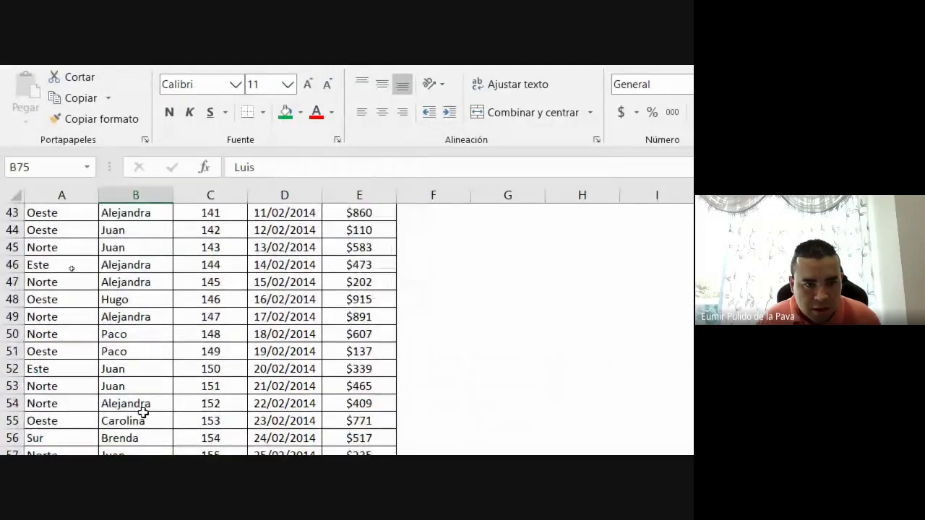
drag(152, 265, 149, 281)
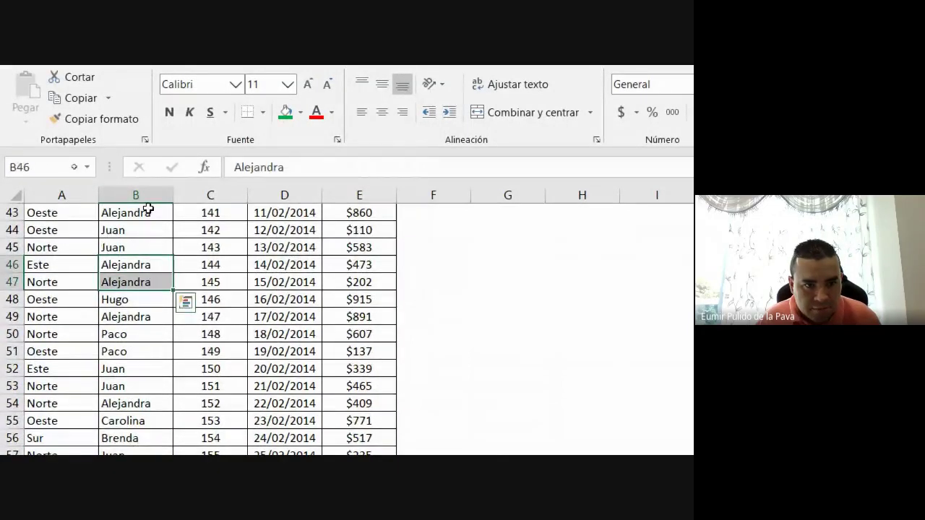
ctrl+click(146, 214)
ctrl+click(145, 315)
ctrl+click(158, 404)
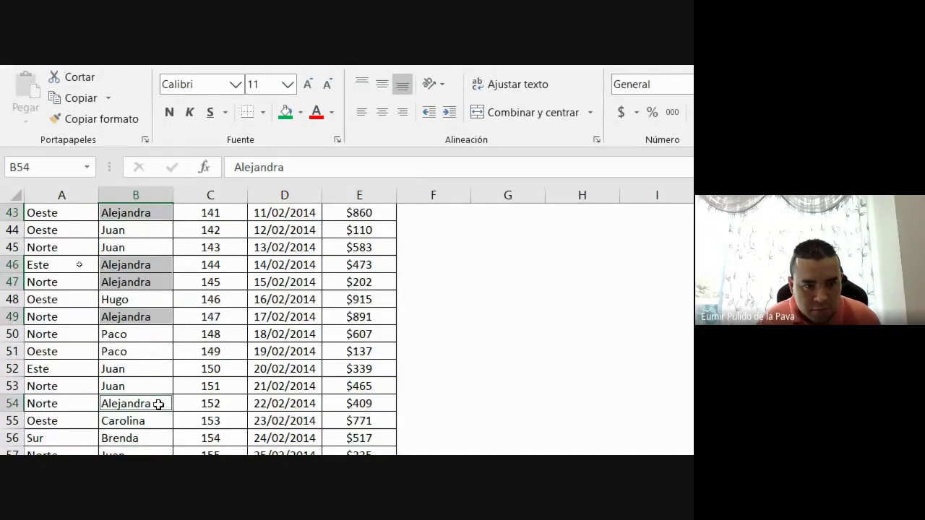
click(300, 113)
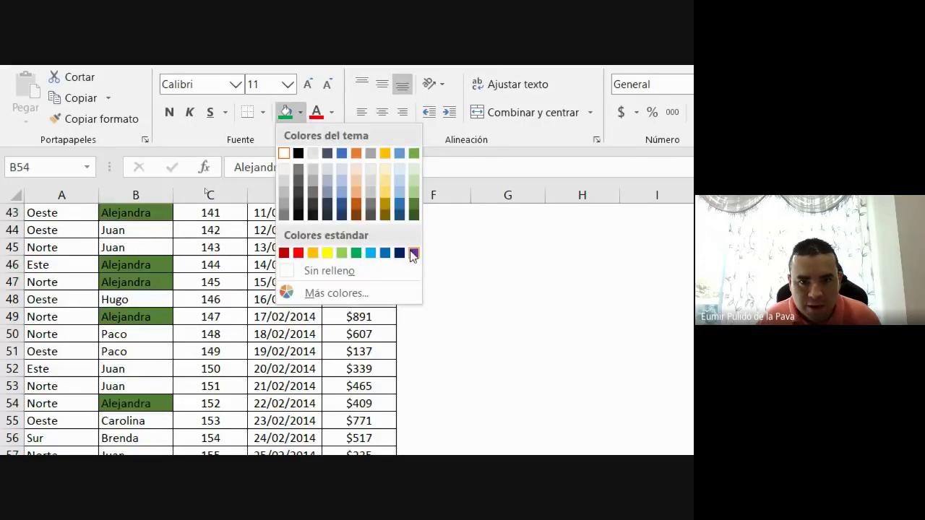
click(371, 250)
scroll(177, 352, up, 6)
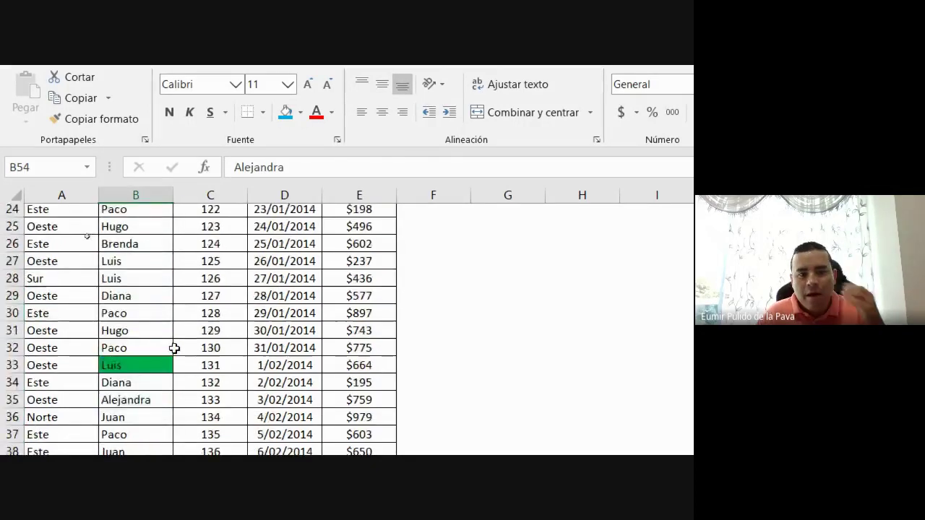
scroll(176, 346, up, 8)
click(137, 296)
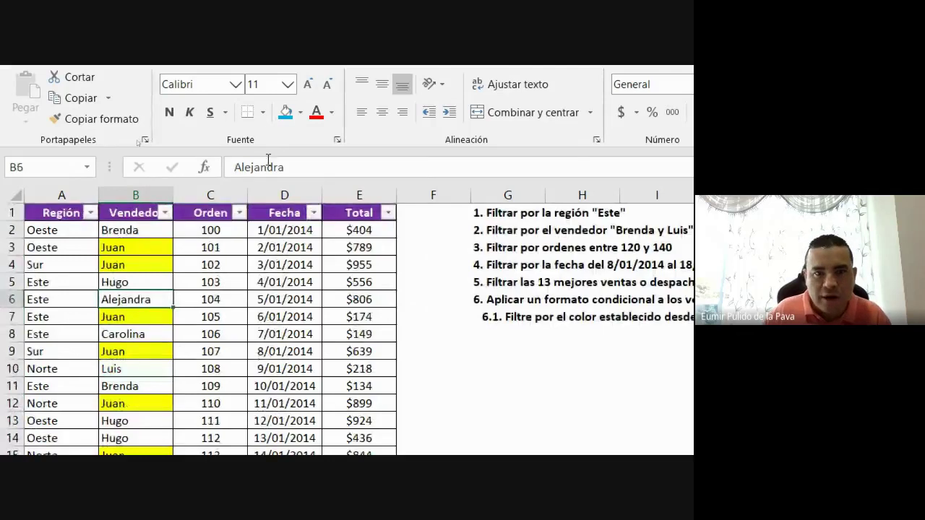
click(285, 113)
- Show the Vendedor filter's Filtrar por color choices
click(224, 338)
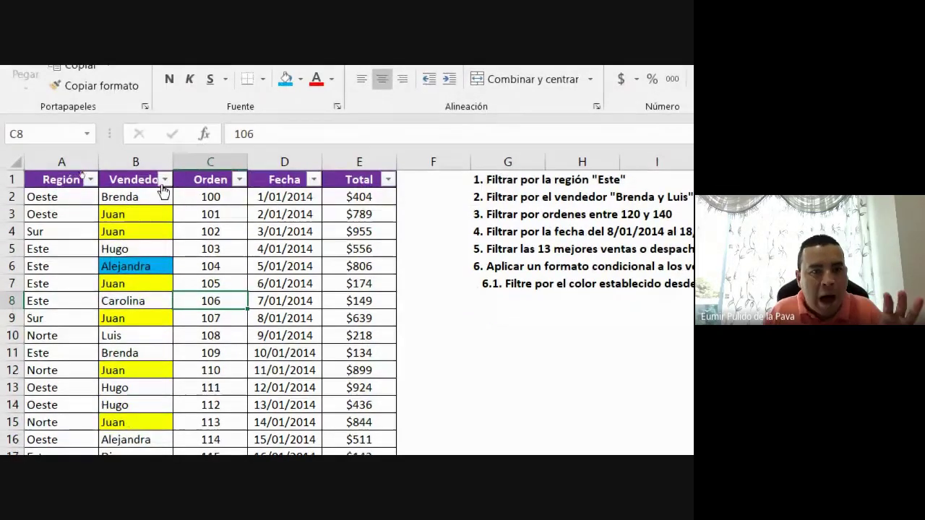
click(164, 177)
mouse_move(88, 312)
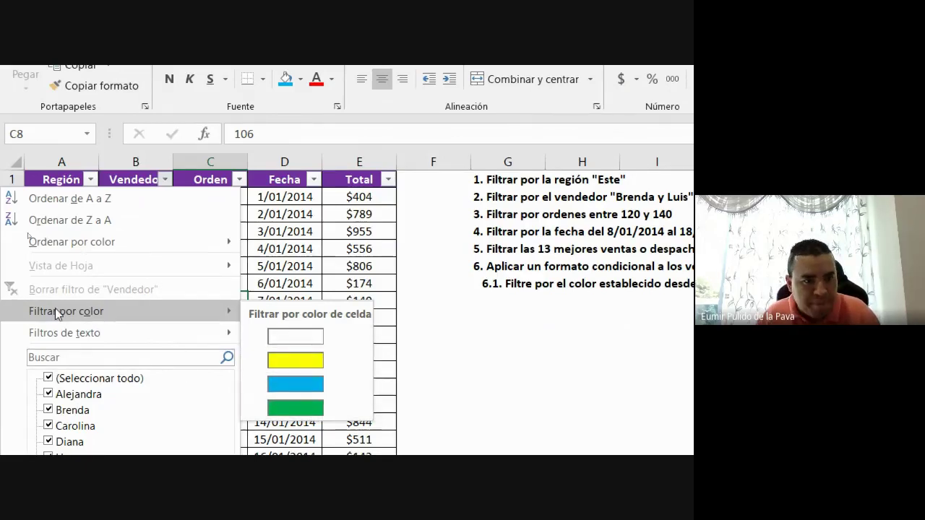
- Filter Vendedor to blue-filled cells, then to yellow-filled cells
click(296, 391)
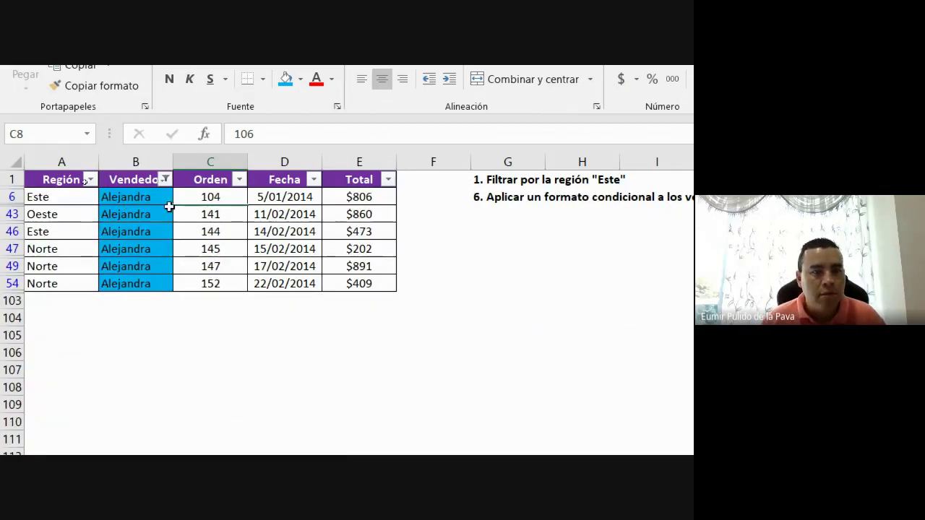
click(166, 179)
mouse_move(146, 305)
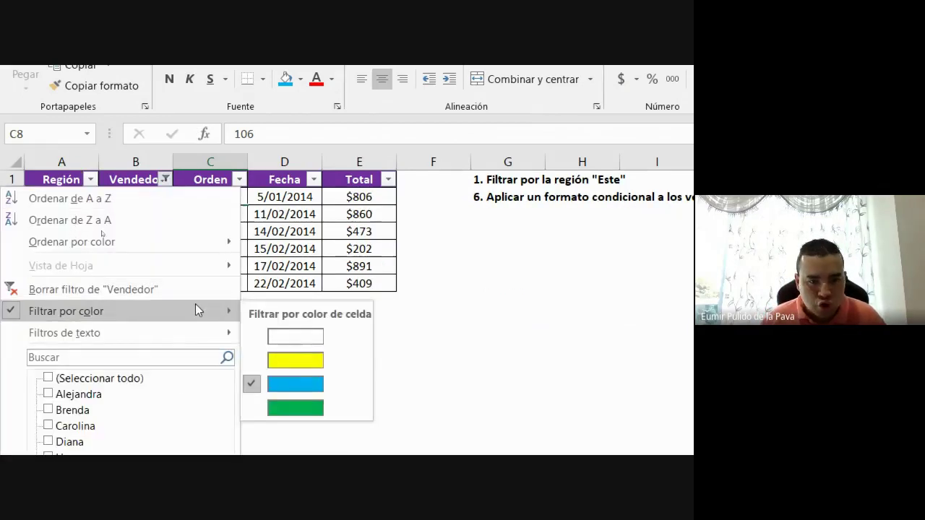
click(292, 363)
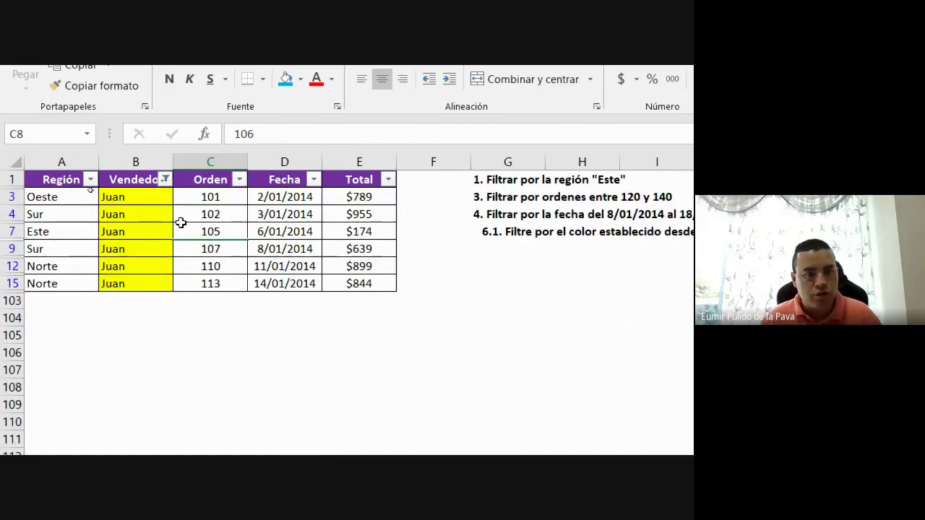
- Filter Vendedor to uncoloured cells and check the resulting rows
click(166, 179)
mouse_move(173, 309)
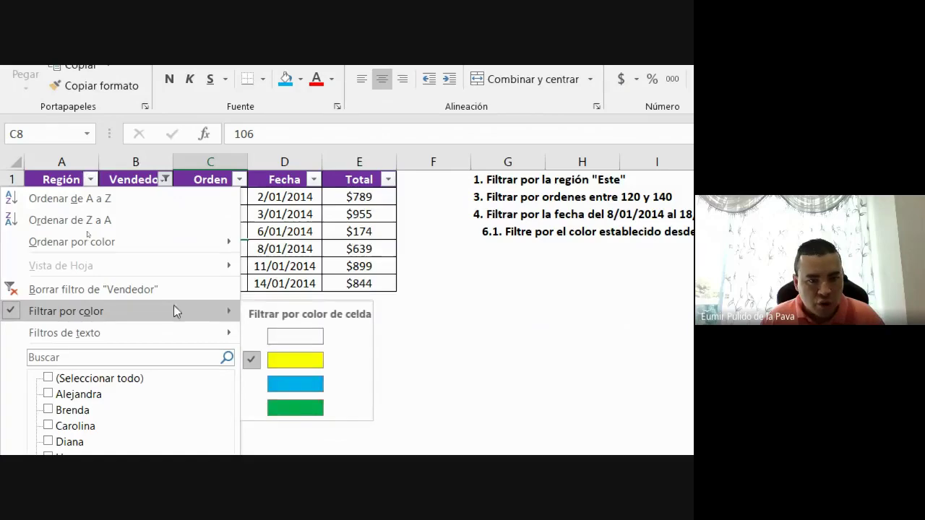
click(284, 335)
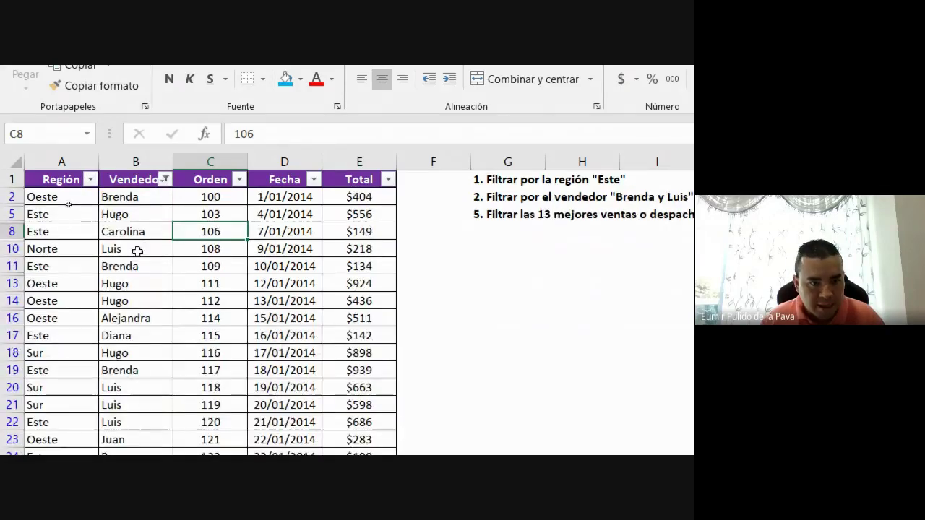
scroll(155, 423, down, 3)
scroll(138, 403, up, 3)
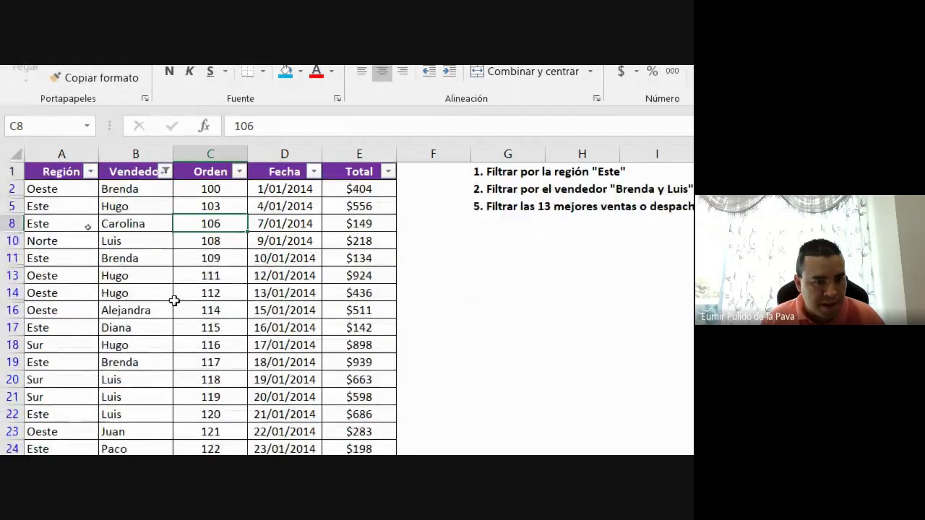
click(165, 182)
- Filter Vendedor to green-filled cells, then clear the Vendedor filter
click(165, 172)
mouse_move(154, 303)
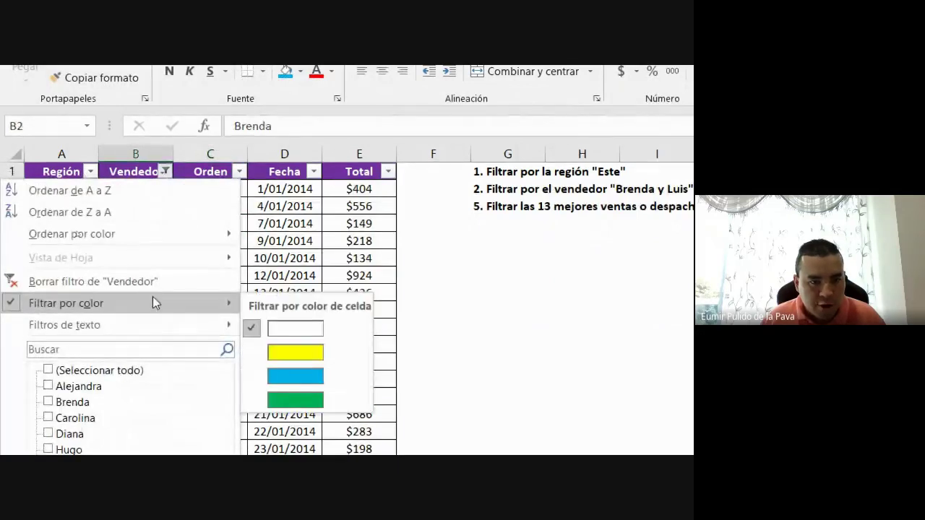
click(282, 398)
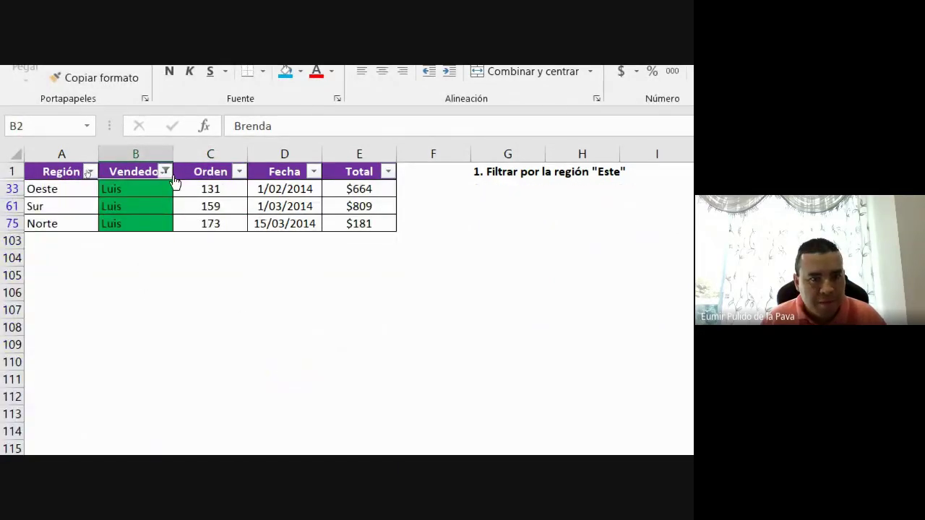
click(165, 172)
click(125, 282)
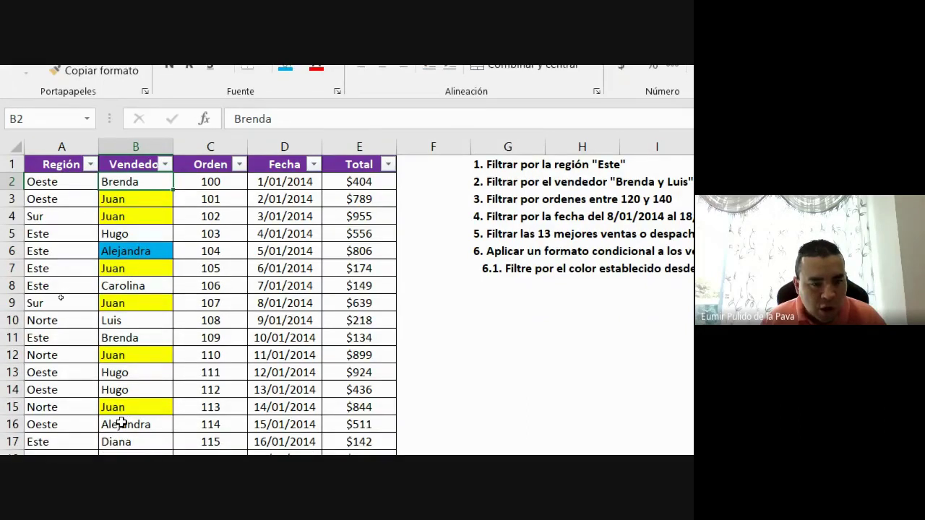
click(165, 168)
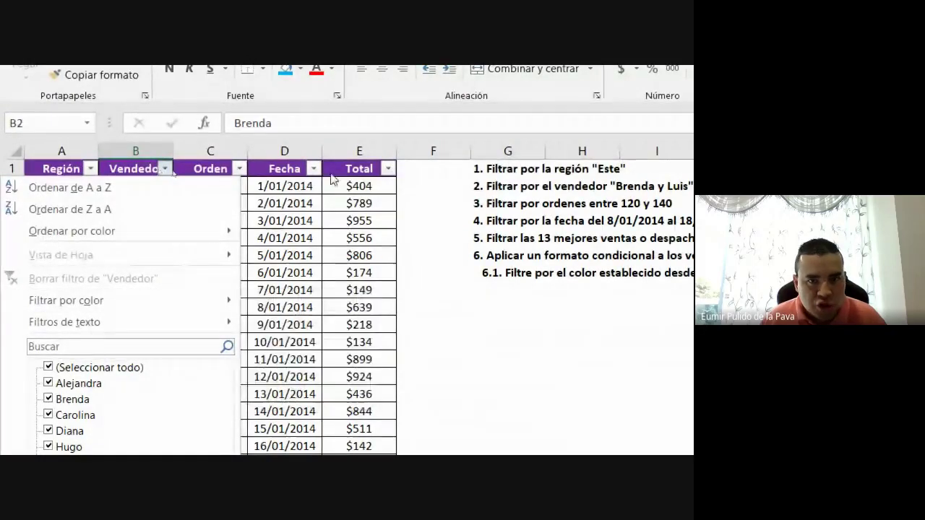
click(388, 169)
click(388, 168)
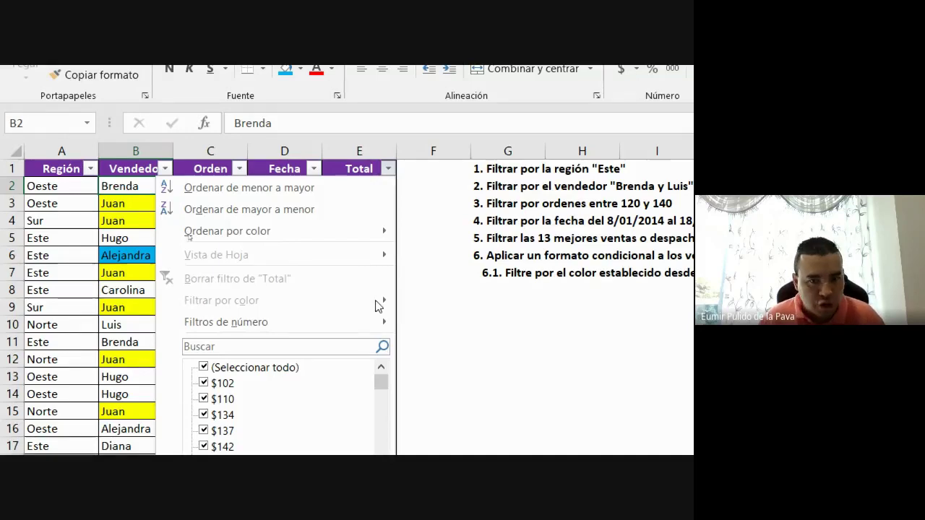
click(422, 260)
click(359, 150)
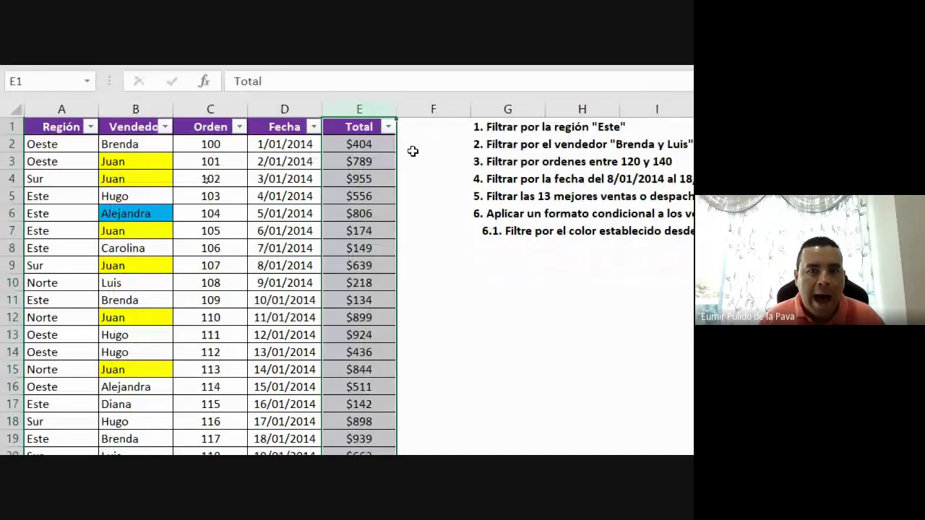
click(388, 126)
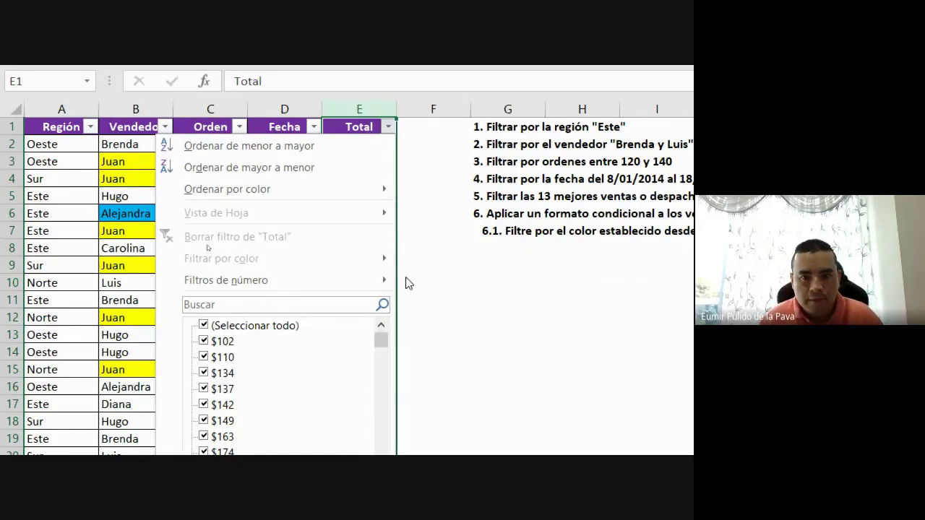
click(448, 284)
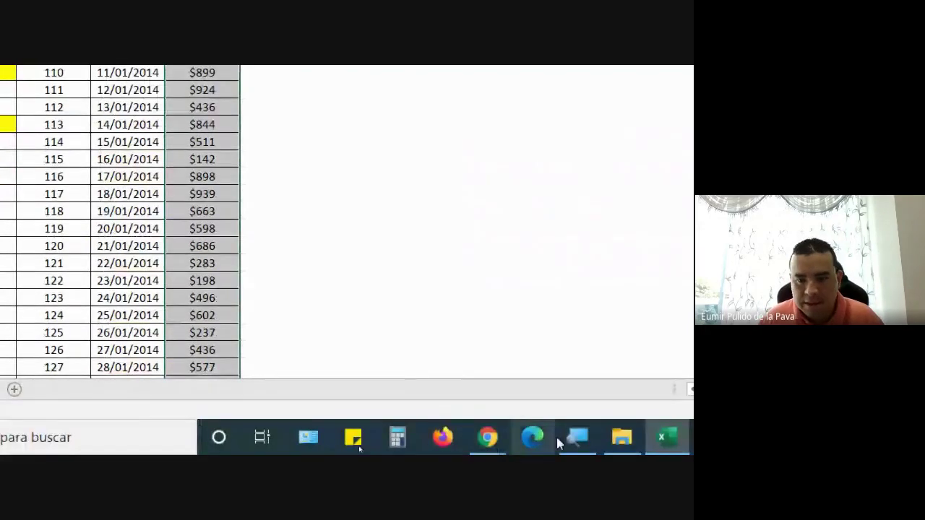
click(577, 437)
click(411, 365)
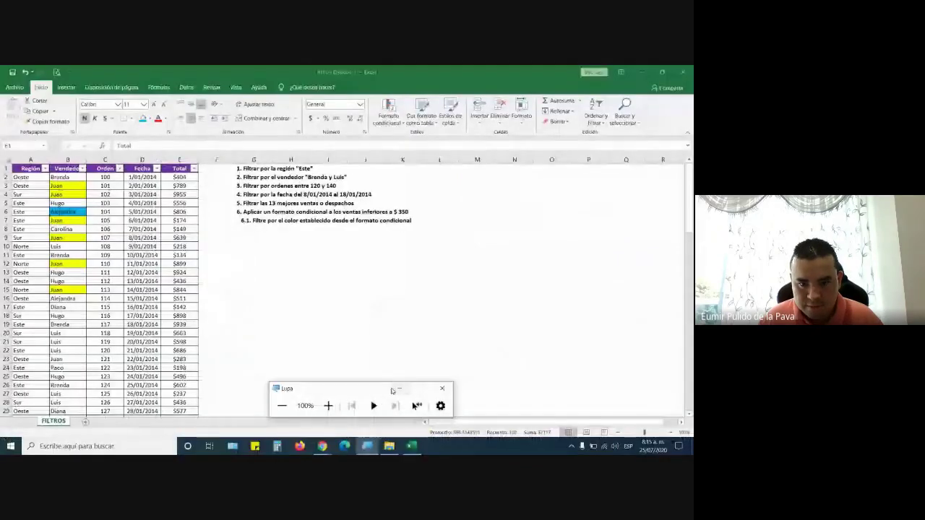
click(399, 389)
mouse_move(322, 446)
click(271, 396)
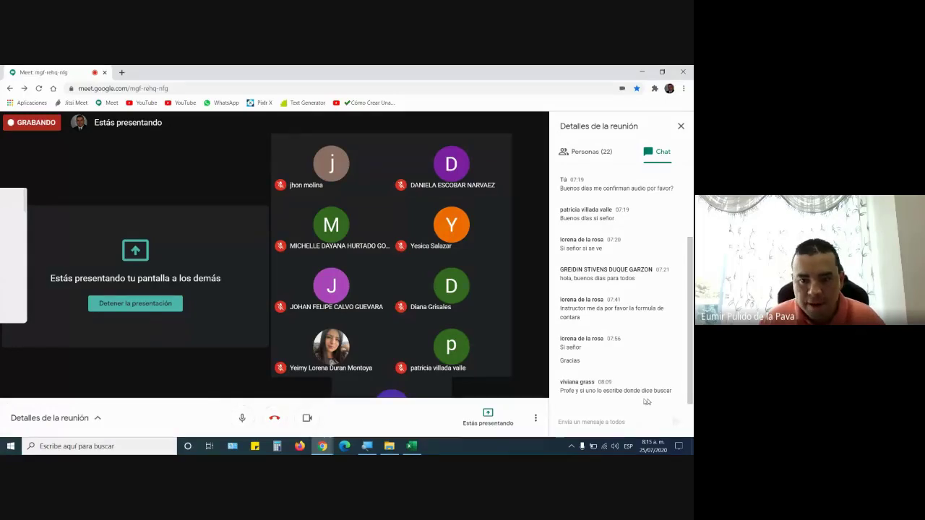
click(412, 445)
- Filter the Región column to Sur by searching 'SU', then clear the Región filter
click(94, 230)
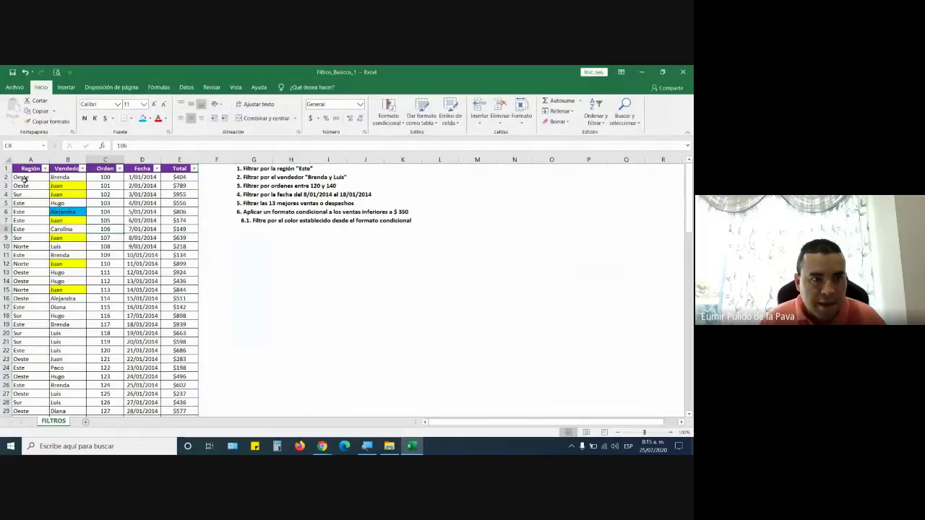
click(45, 168)
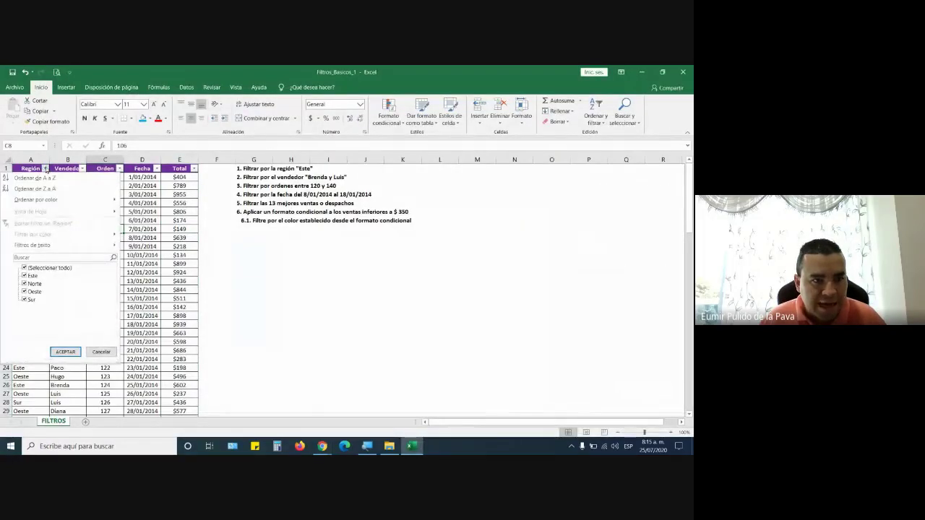
click(26, 258)
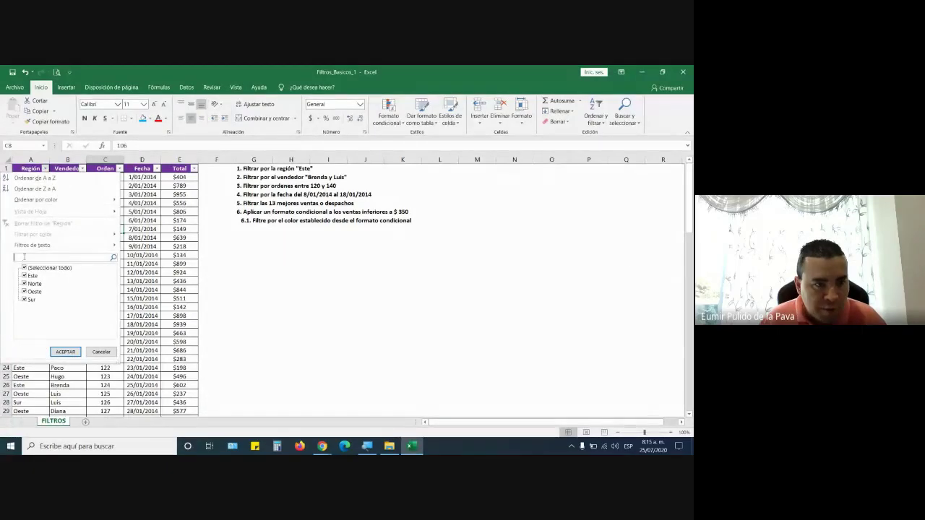
key(super+plus)
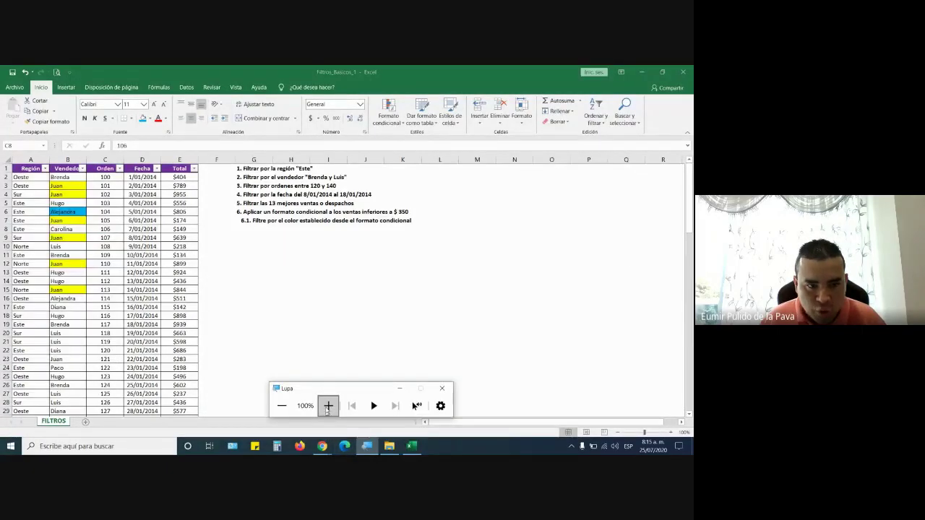
click(327, 406)
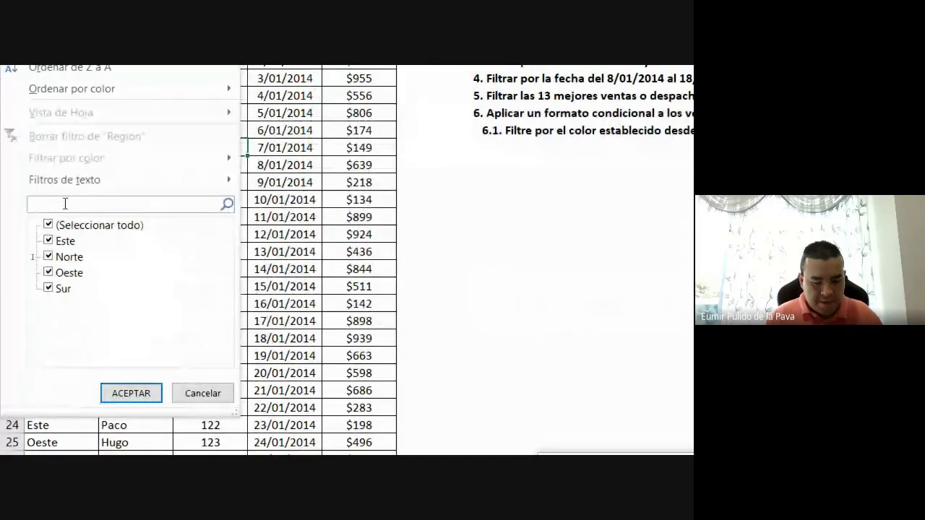
text(SU)
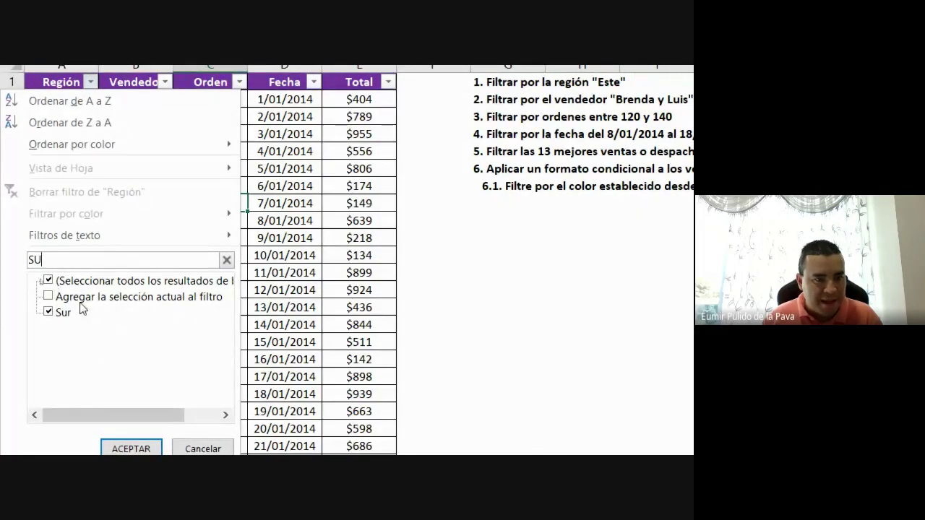
click(130, 448)
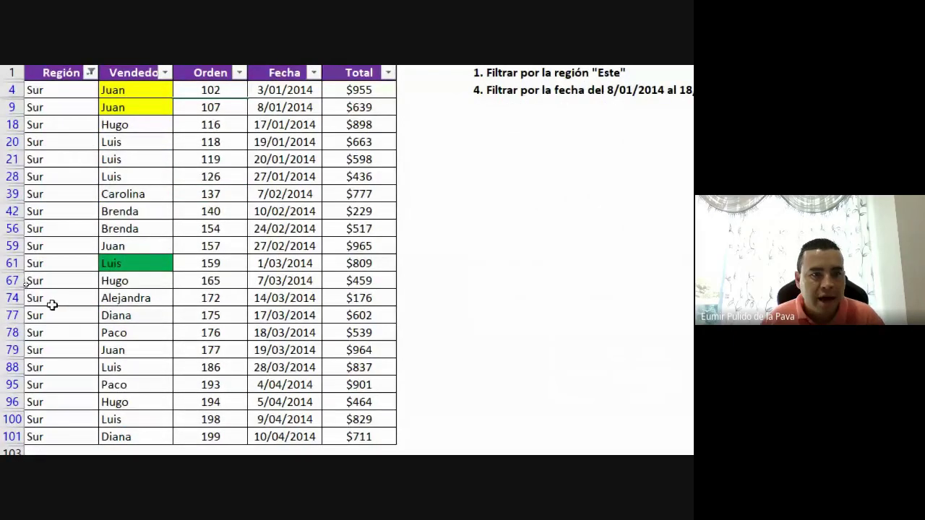
click(91, 145)
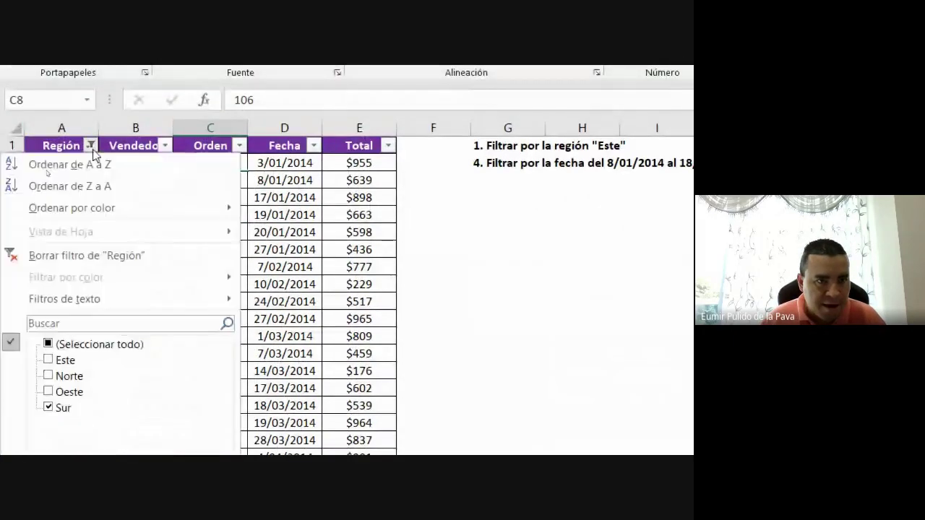
click(42, 258)
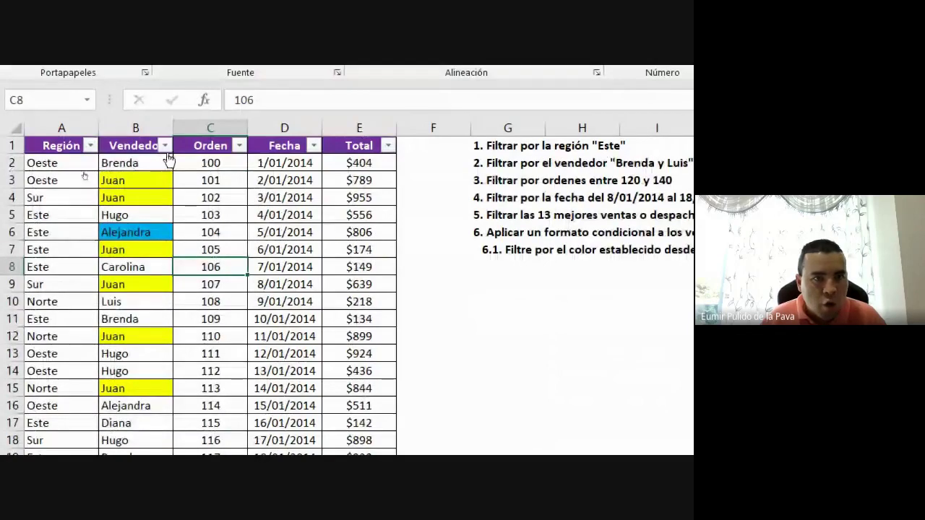
click(165, 146)
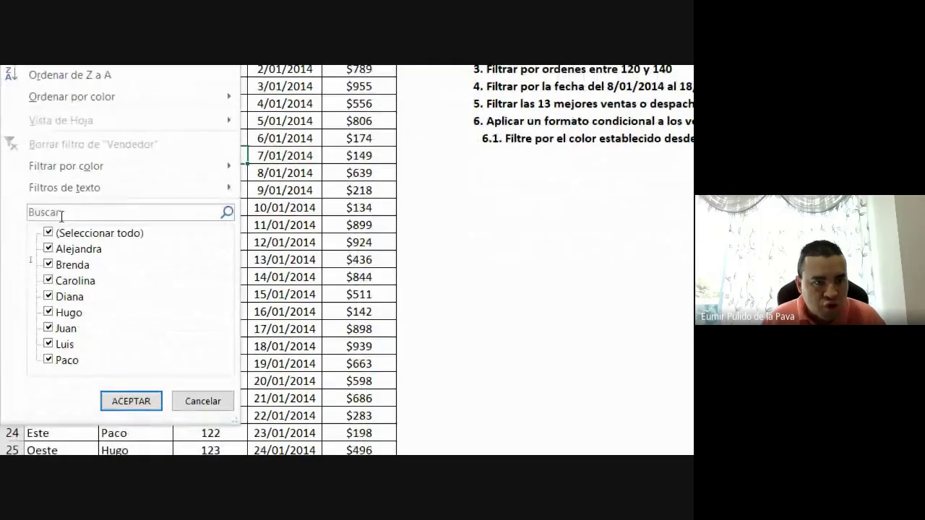
click(65, 211)
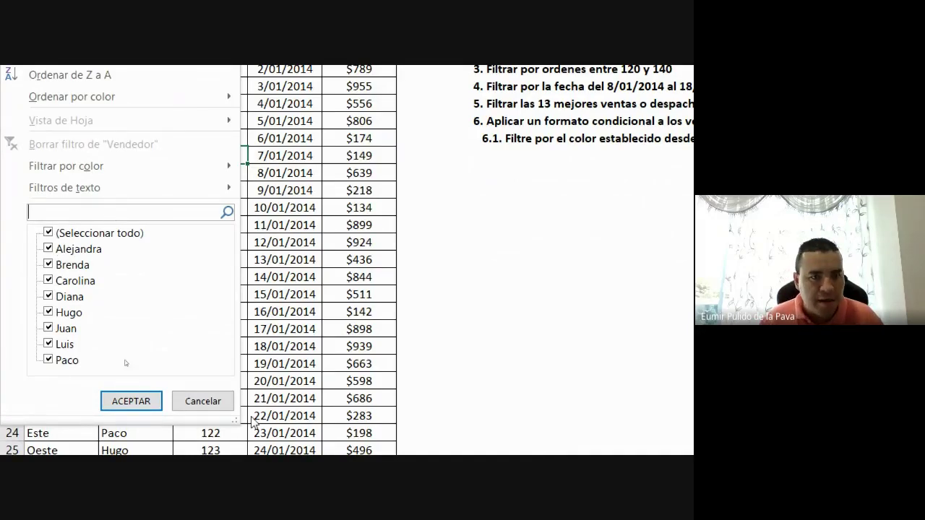
click(205, 402)
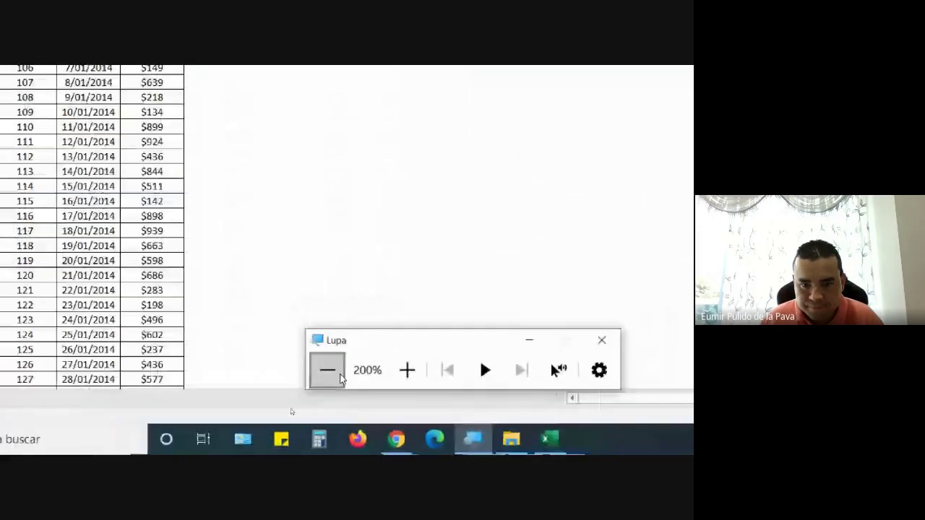
click(339, 376)
mouse_move(322, 446)
click(362, 396)
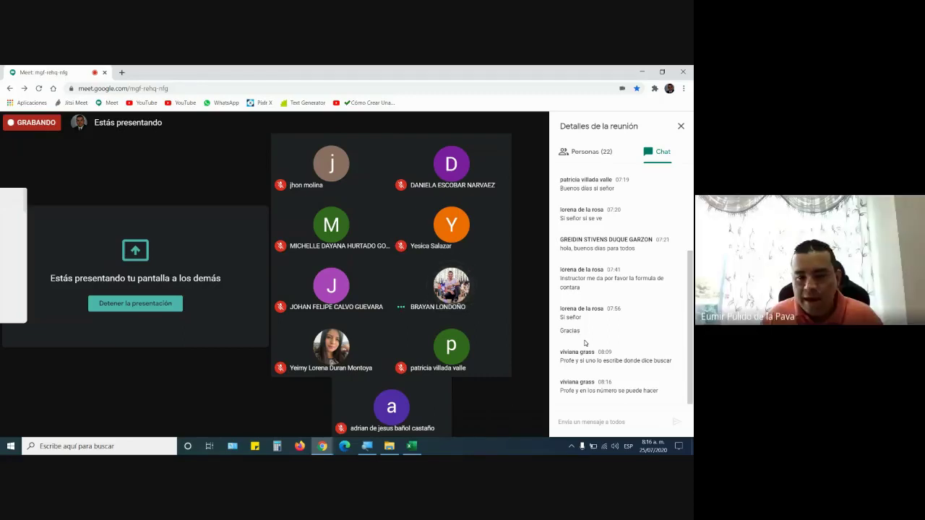
click(414, 447)
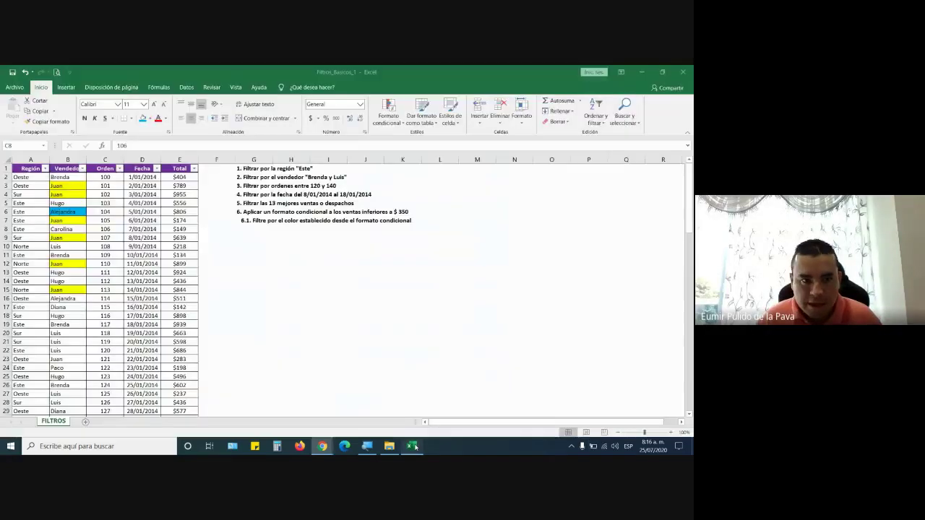
- Select the Total, Región, Orden and Fecha columns to check their sums, ending on header E1
click(181, 159)
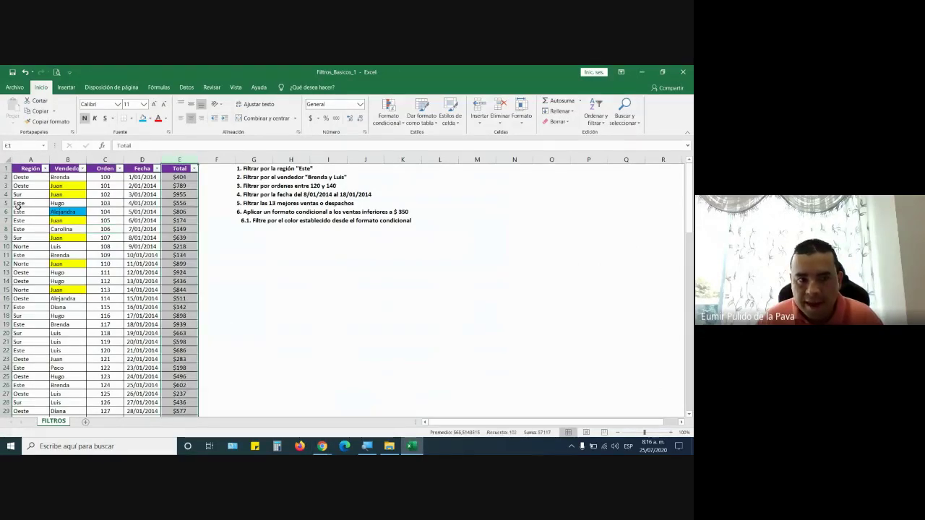
click(30, 159)
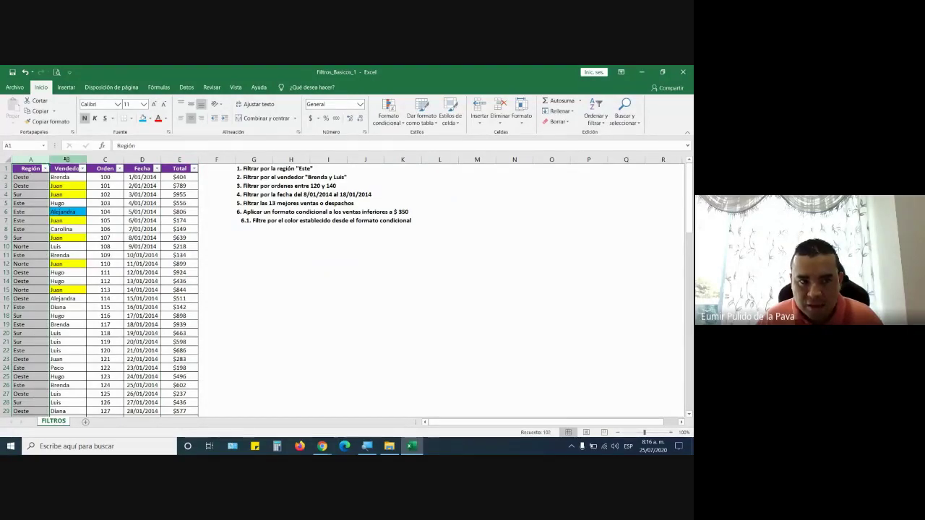
click(67, 159)
click(105, 159)
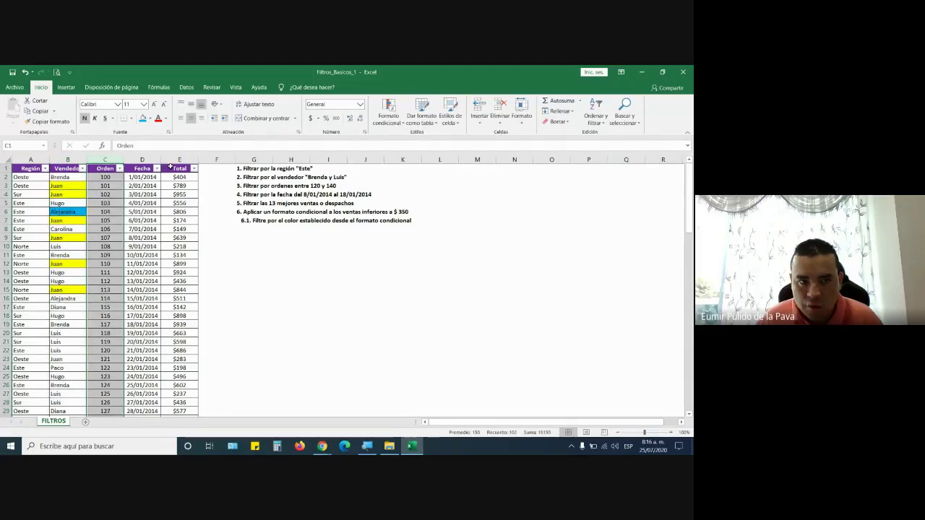
click(142, 159)
click(181, 159)
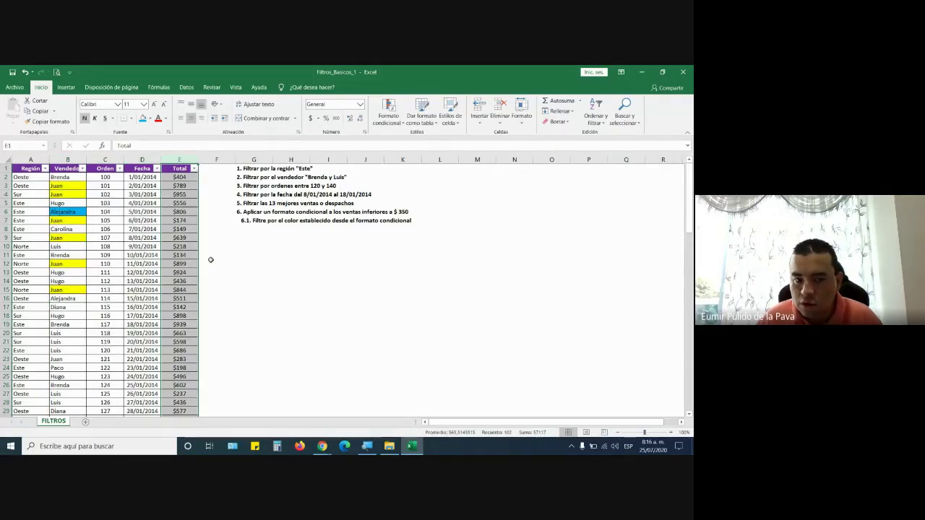
click(174, 169)
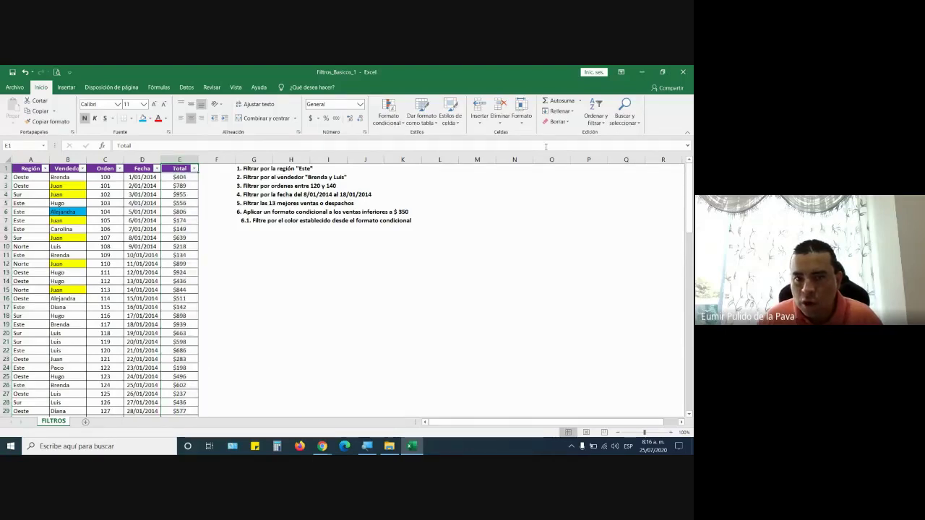
- On the Datos tab, check the Total column's filter list and magnify the screen
click(187, 87)
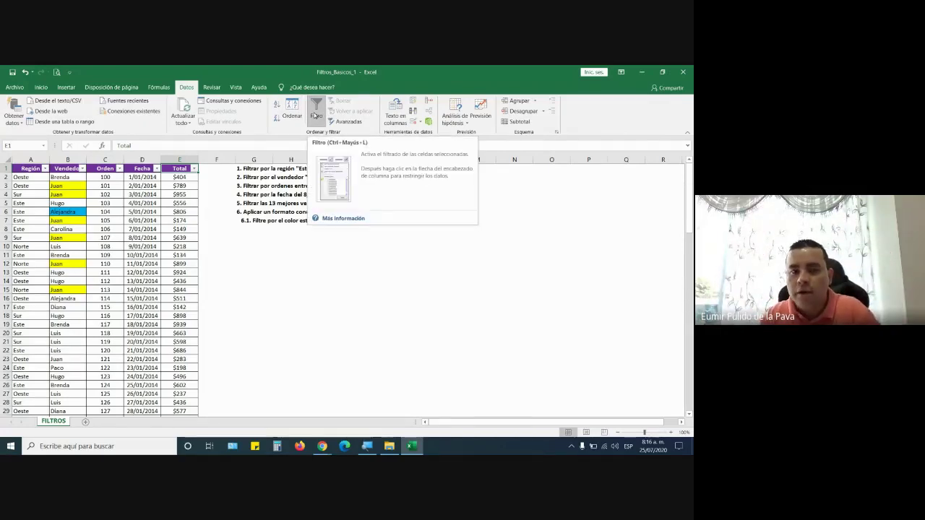
click(194, 169)
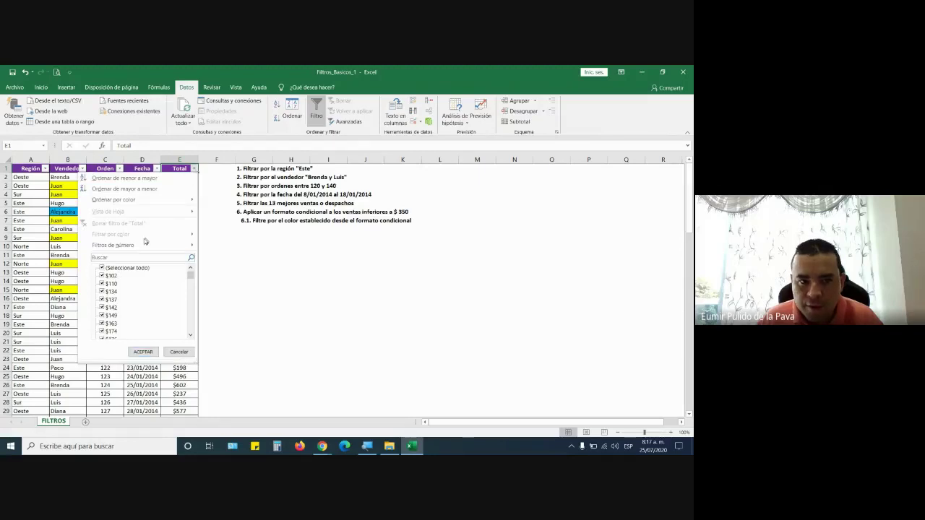
mouse_move(125, 247)
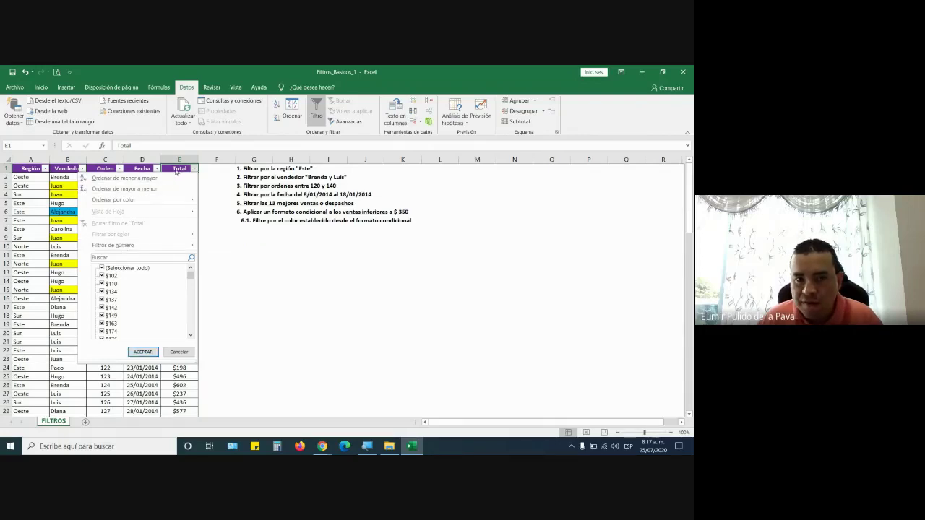
click(234, 253)
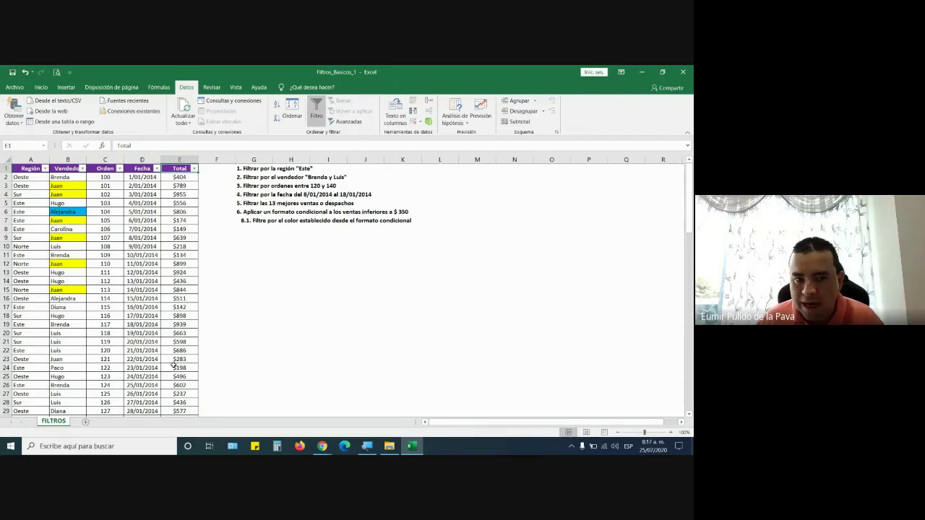
click(196, 169)
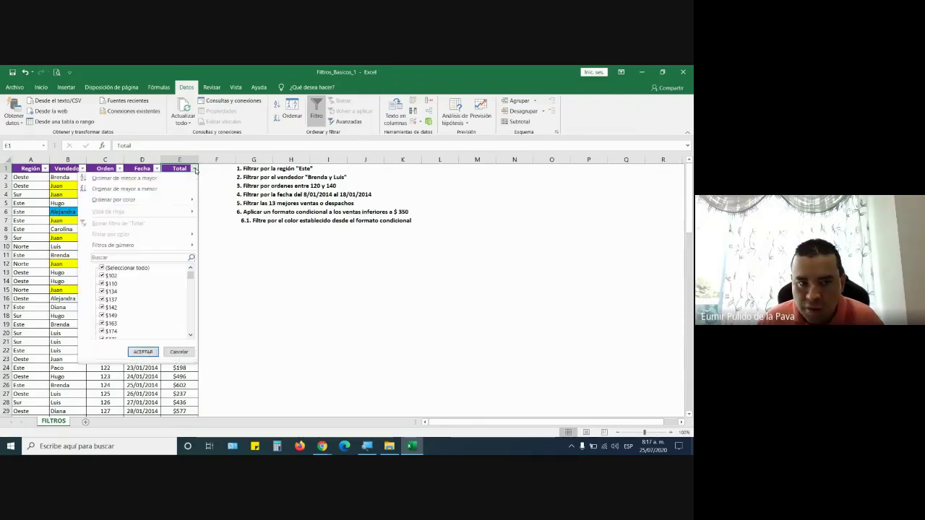
click(365, 446)
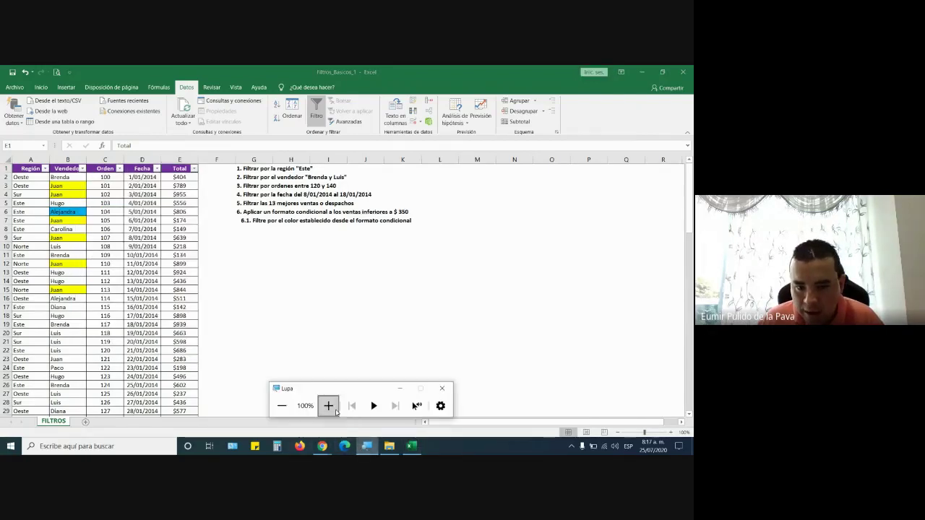
click(328, 406)
click(329, 405)
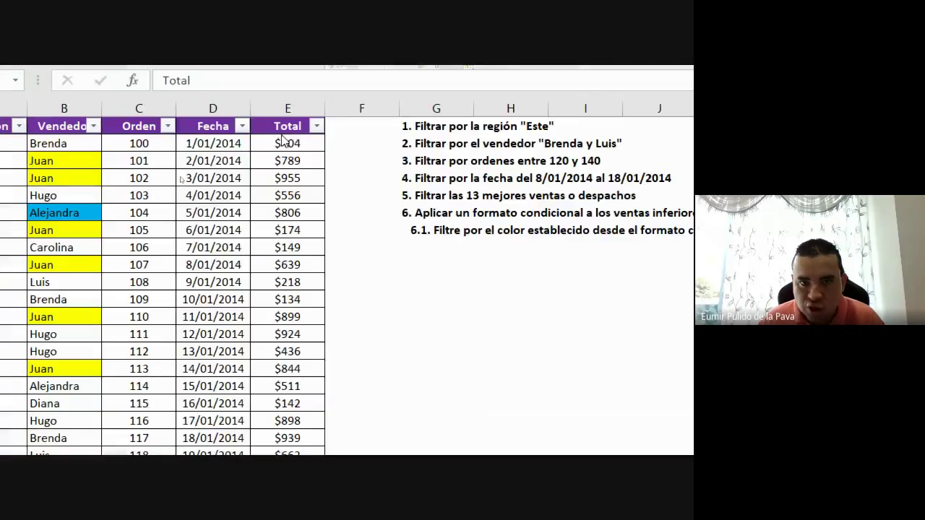
- In the Total filter, untick all values, tick only $506 and $511, and show Filtros de número
click(317, 127)
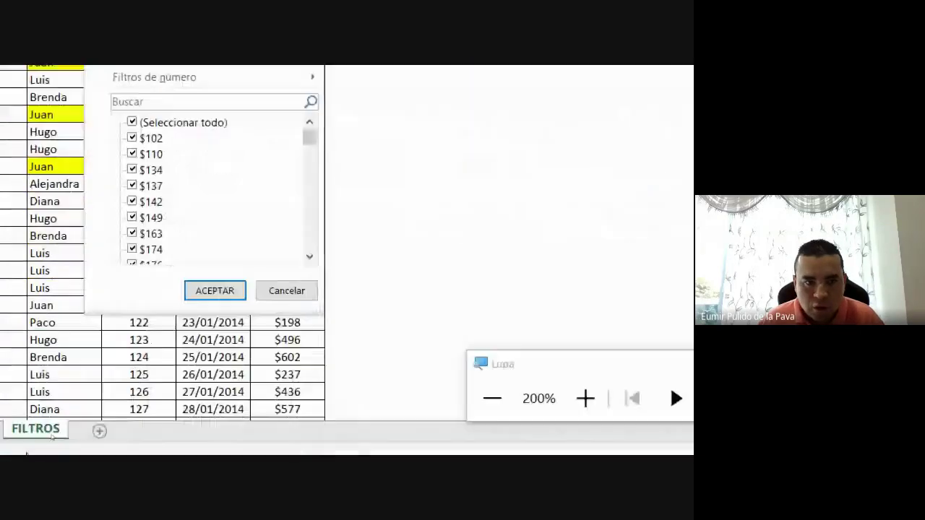
click(132, 130)
scroll(166, 236, down, 1)
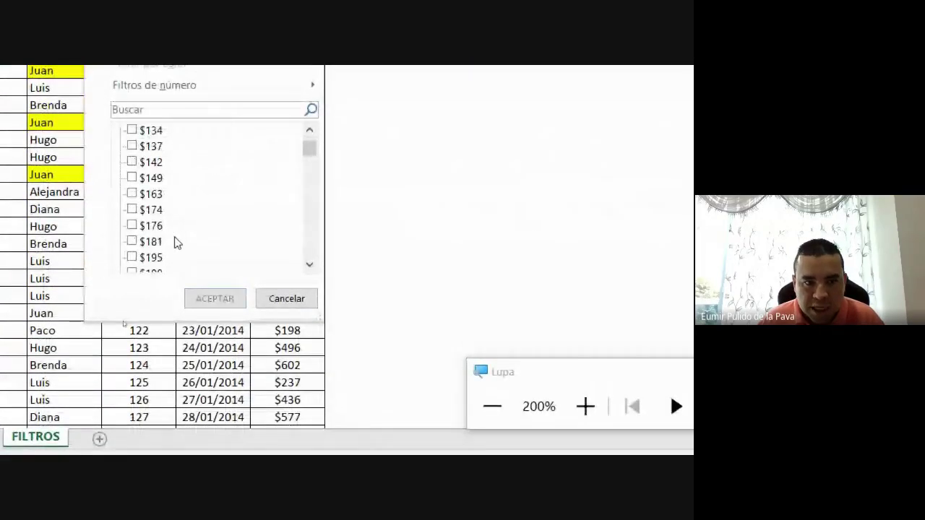
scroll(175, 241, down, 3)
scroll(175, 241, down, 2)
scroll(177, 242, down, 4)
scroll(176, 242, down, 1)
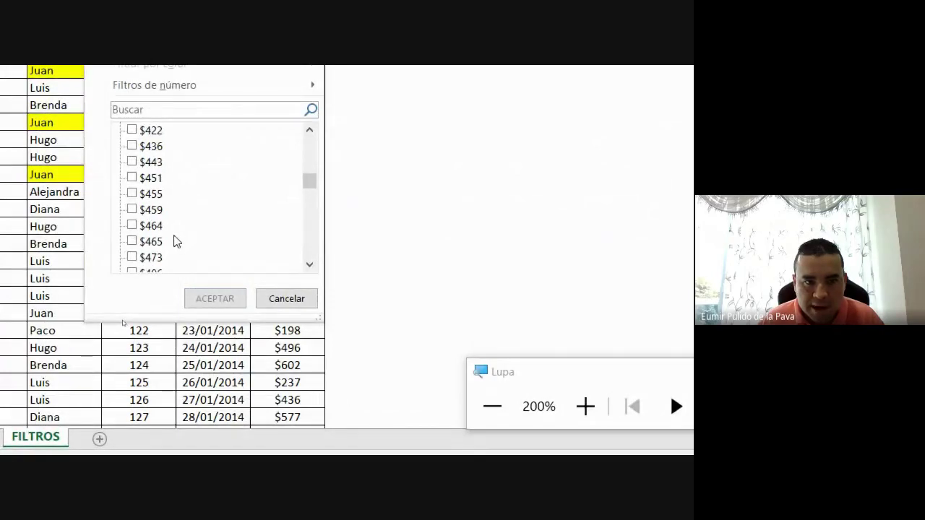
scroll(173, 241, down, 2)
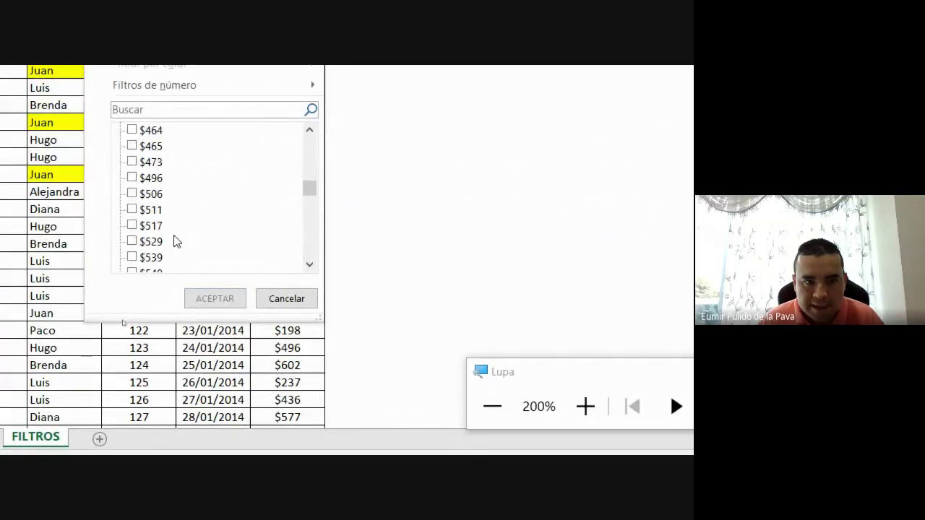
click(132, 193)
click(132, 210)
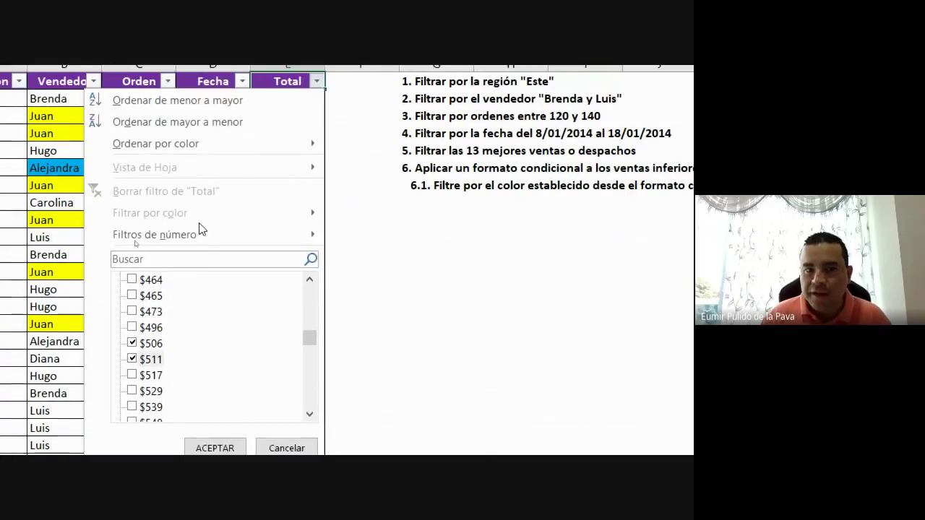
mouse_move(192, 234)
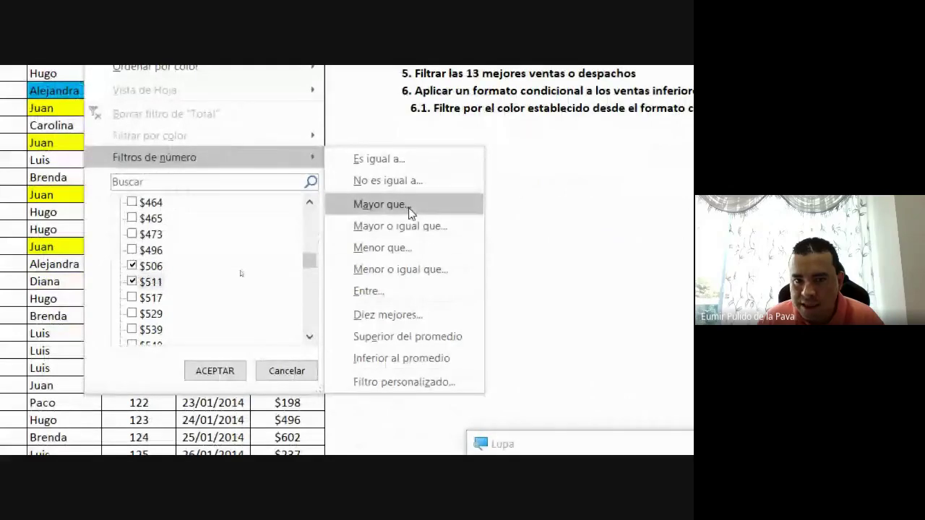
- Filter the Total column to values greater than 500 (Mayor que)
click(405, 206)
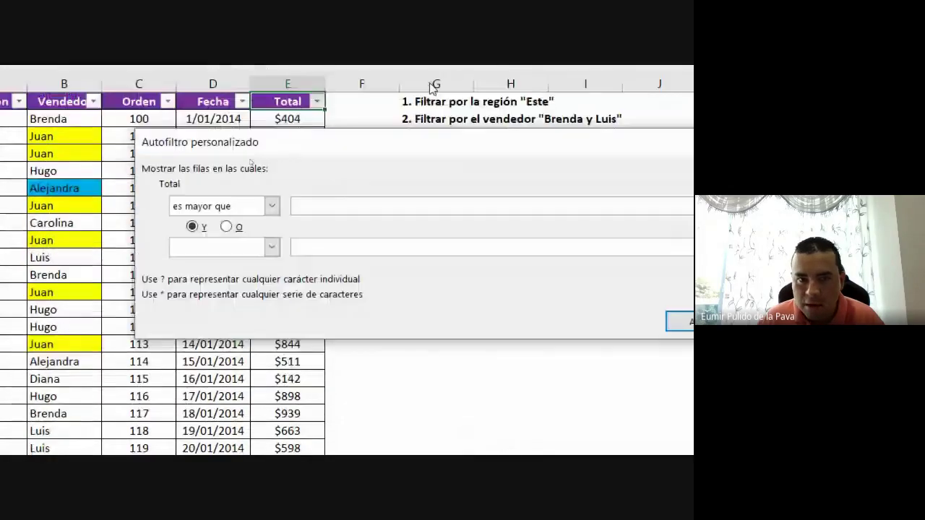
text(500)
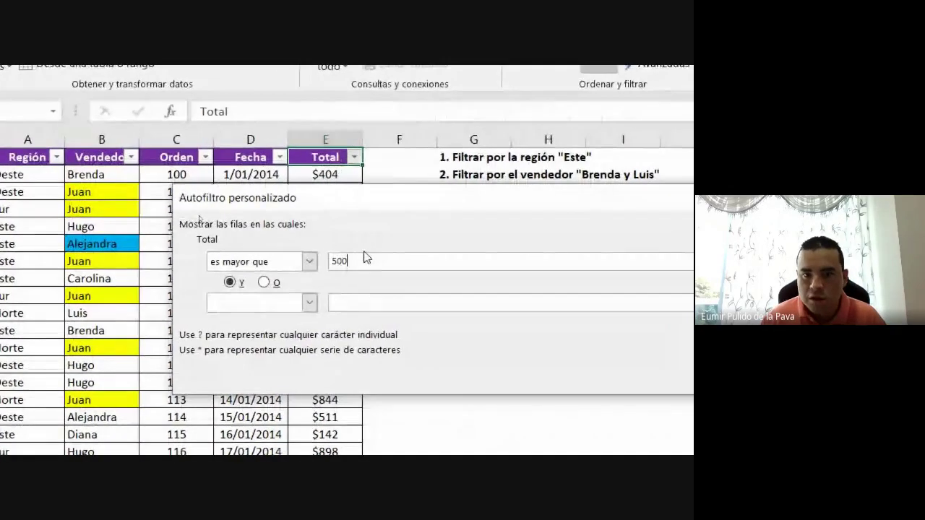
click(608, 341)
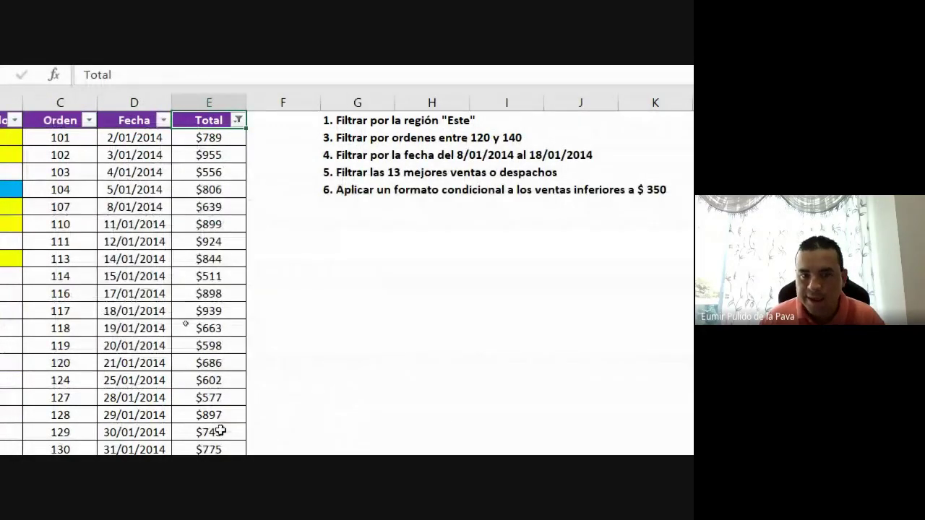
- Clear the filter on the Total column so all rows show again
click(238, 120)
mouse_move(63, 271)
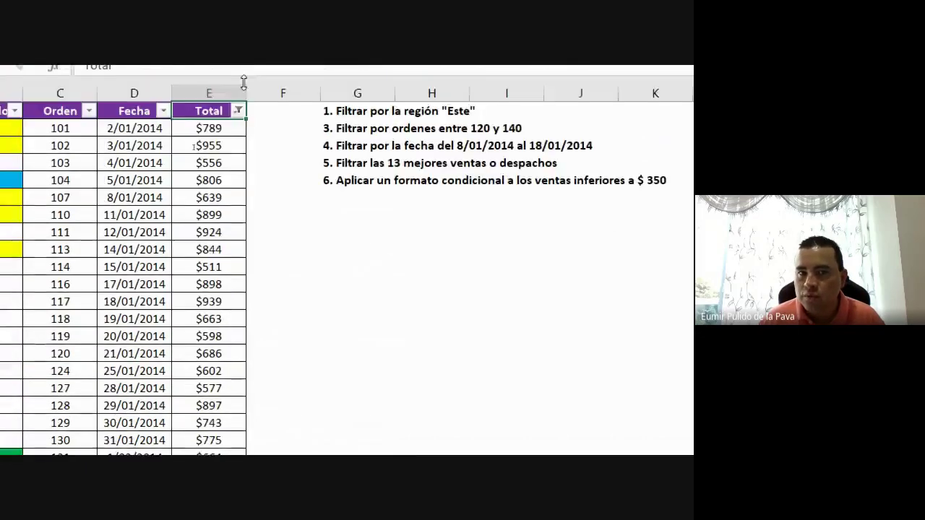
click(148, 266)
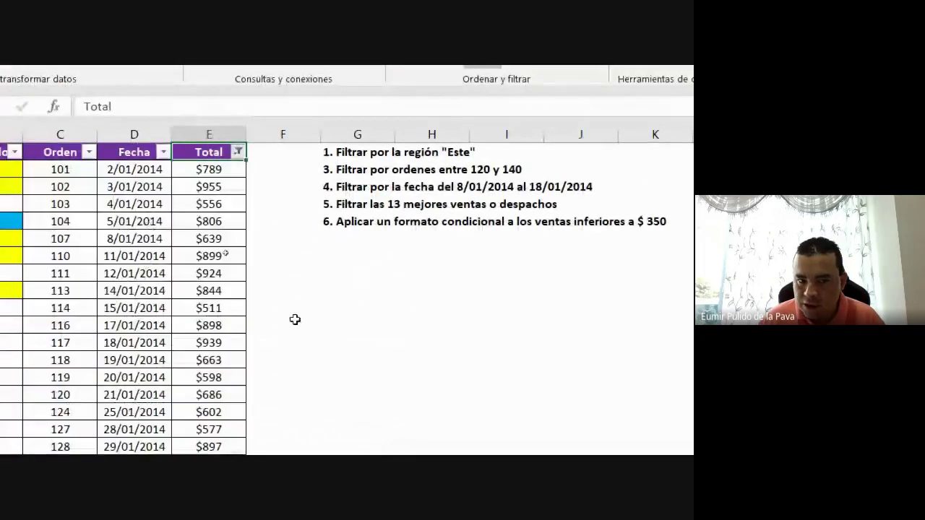
click(415, 380)
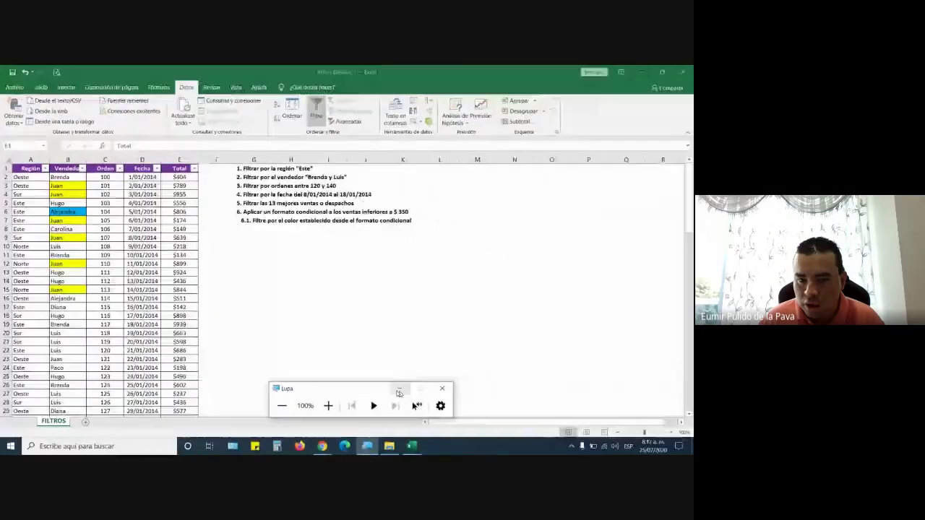
mouse_move(322, 445)
click(277, 394)
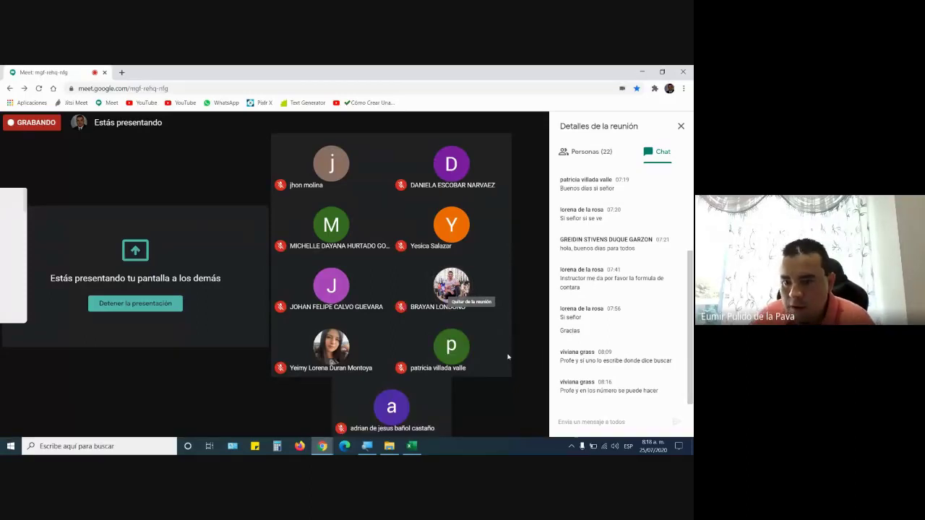
click(412, 447)
key(super+plus)
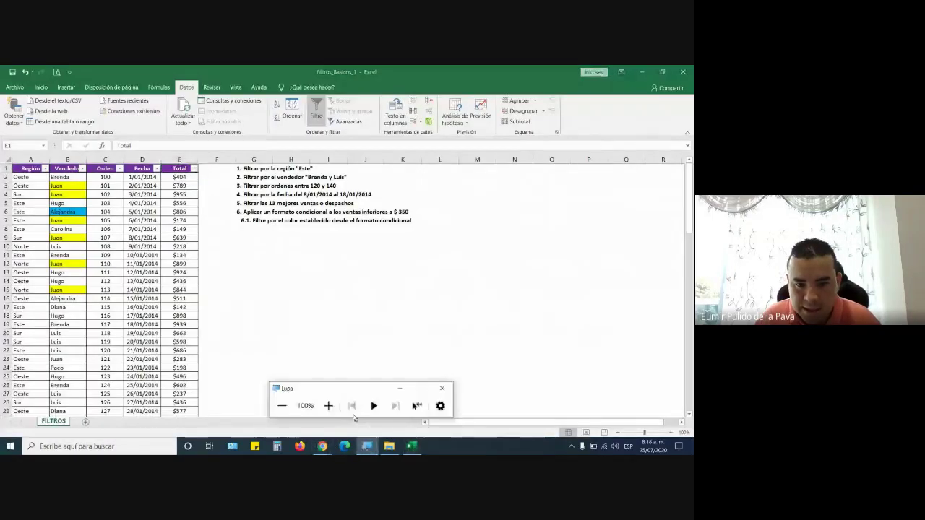
click(327, 407)
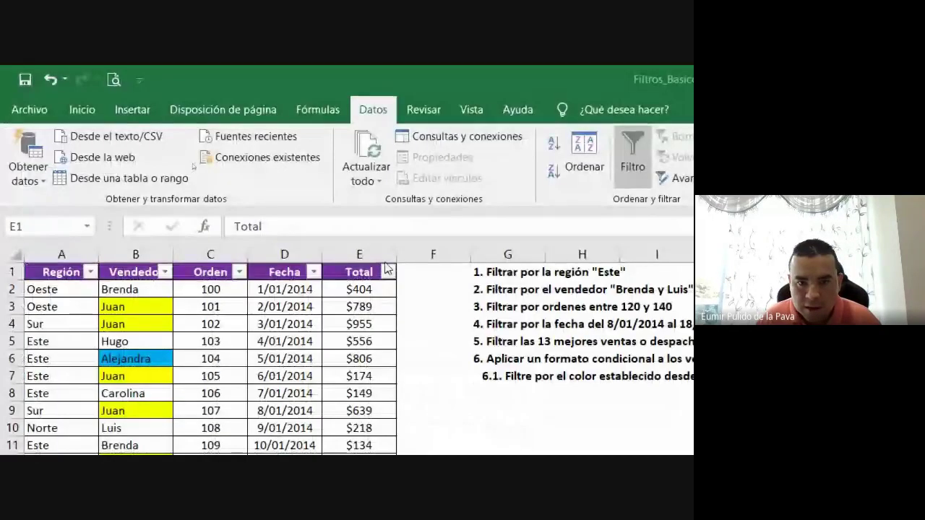
click(388, 273)
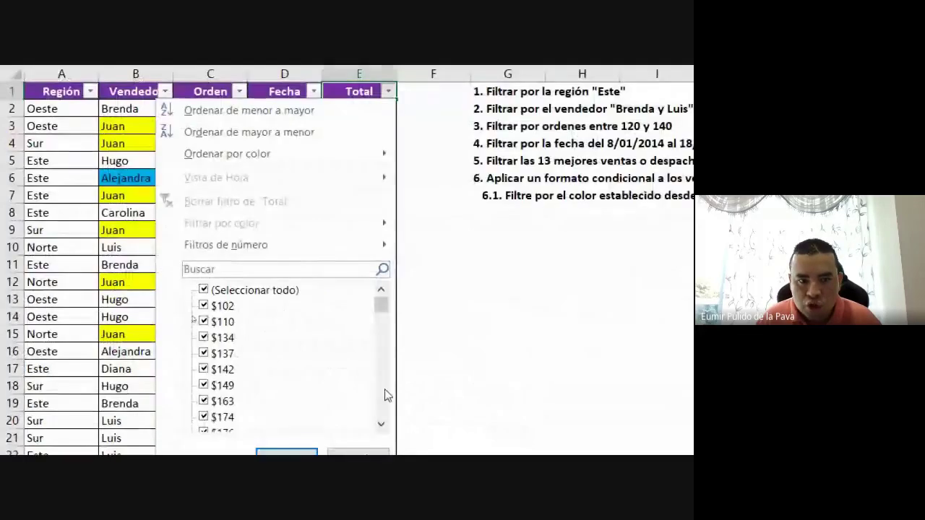
click(262, 255)
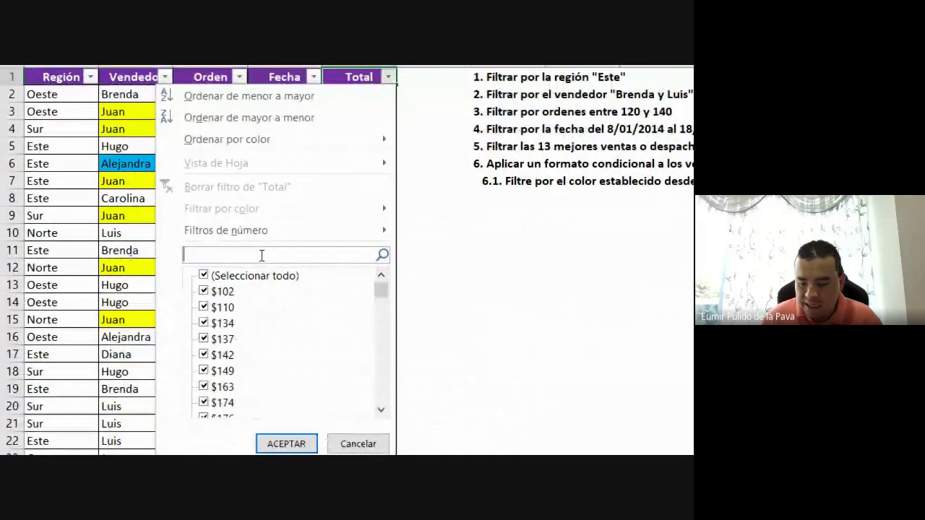
text(500)
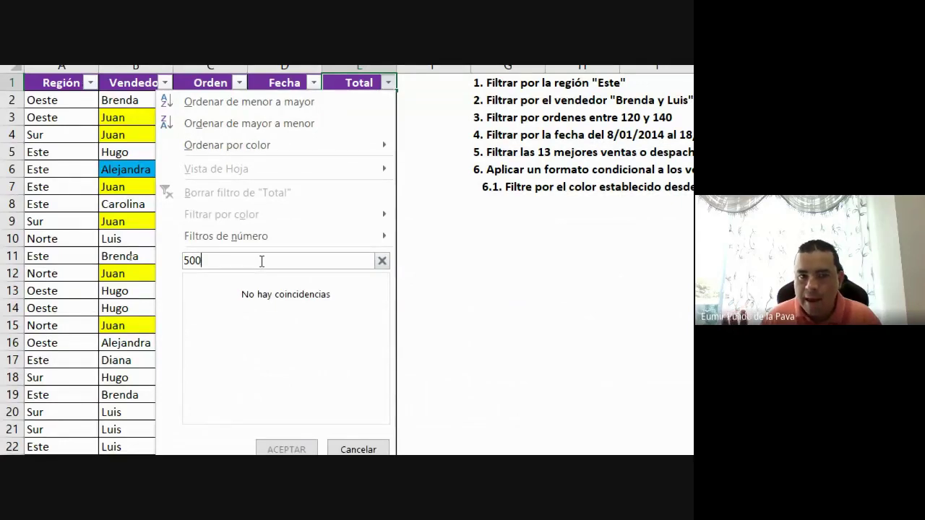
key(BackSpace)
key(BackSpace)
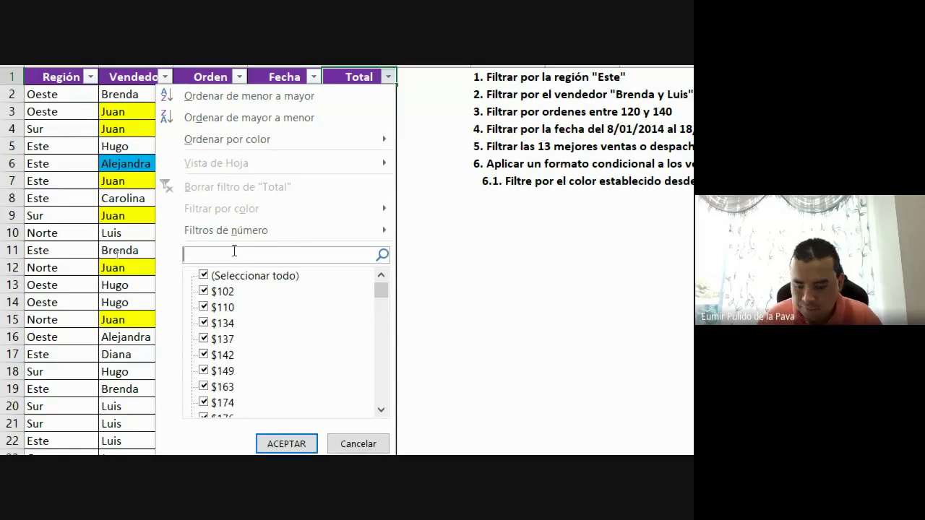
text(500)
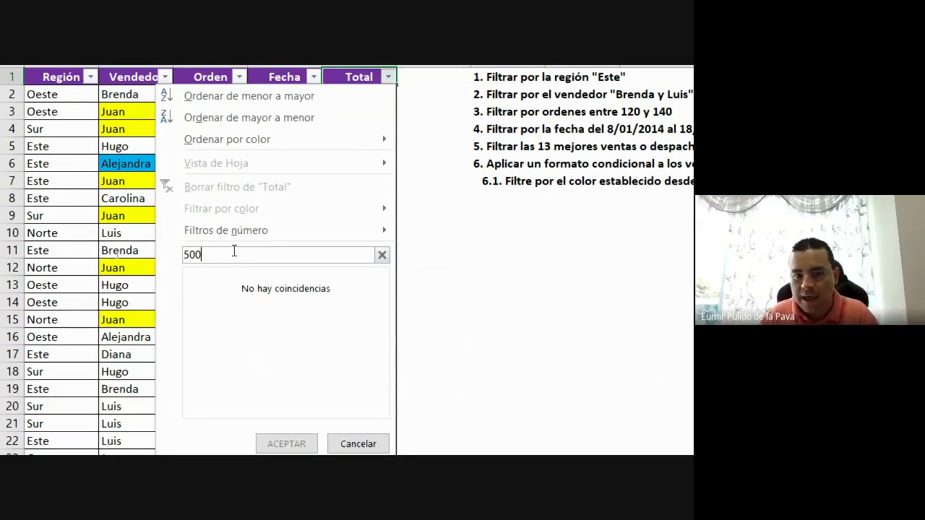
key(BackSpace)
key(BackSpace)
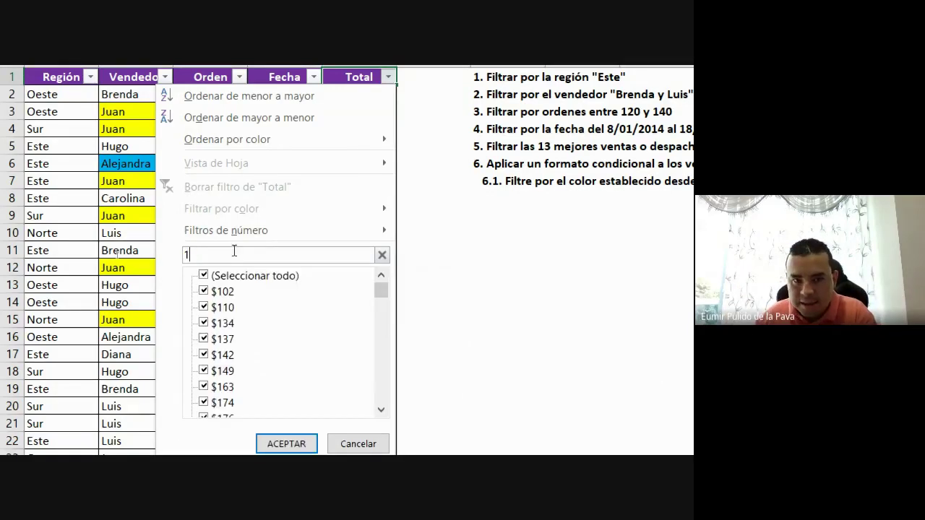
text(1)
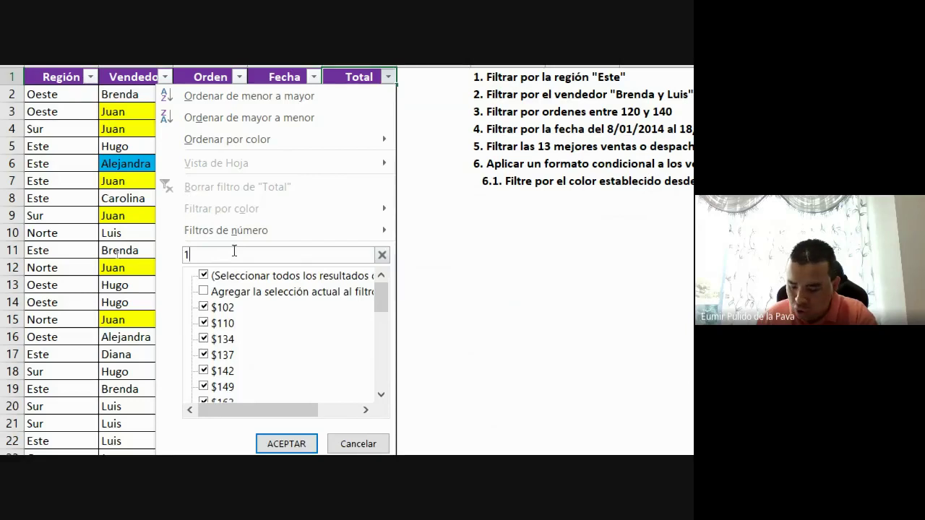
text(49)
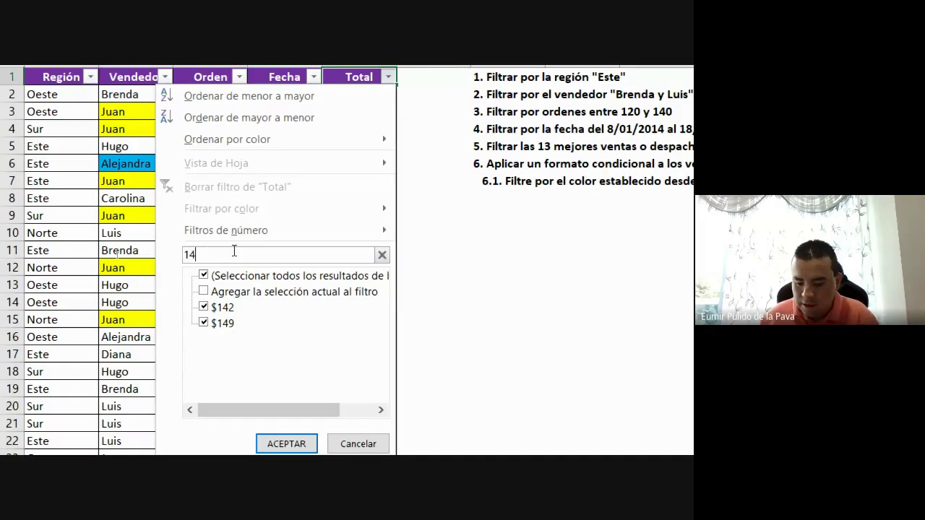
key(BackSpace)
key(BackSpace)
text(5)
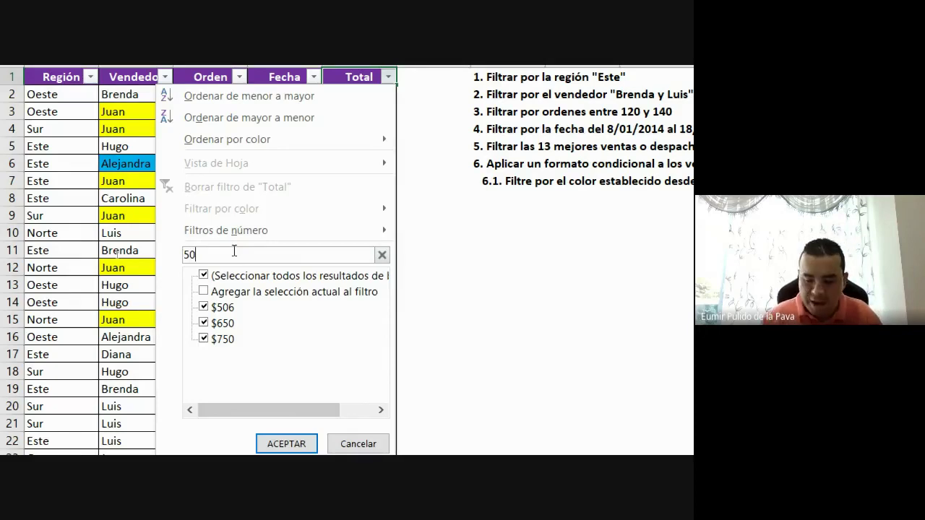
key(BackSpace)
text(>500)
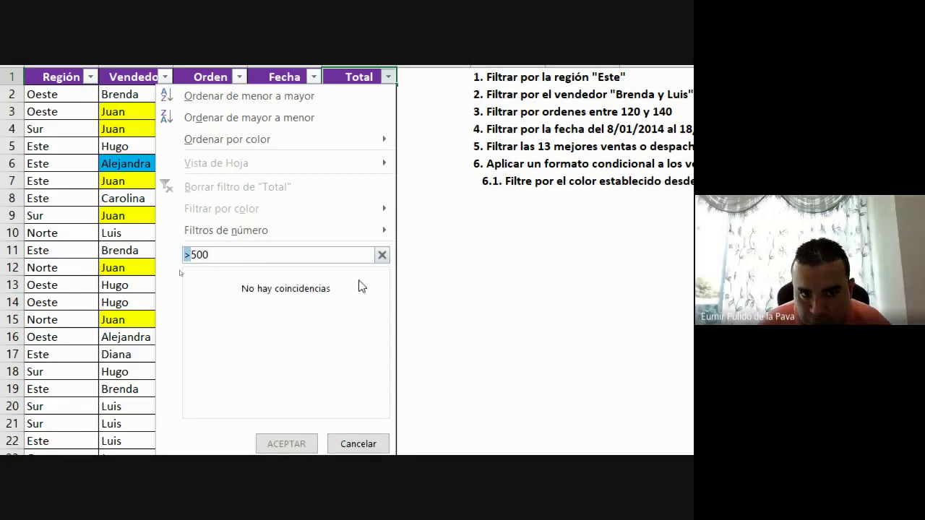
click(414, 316)
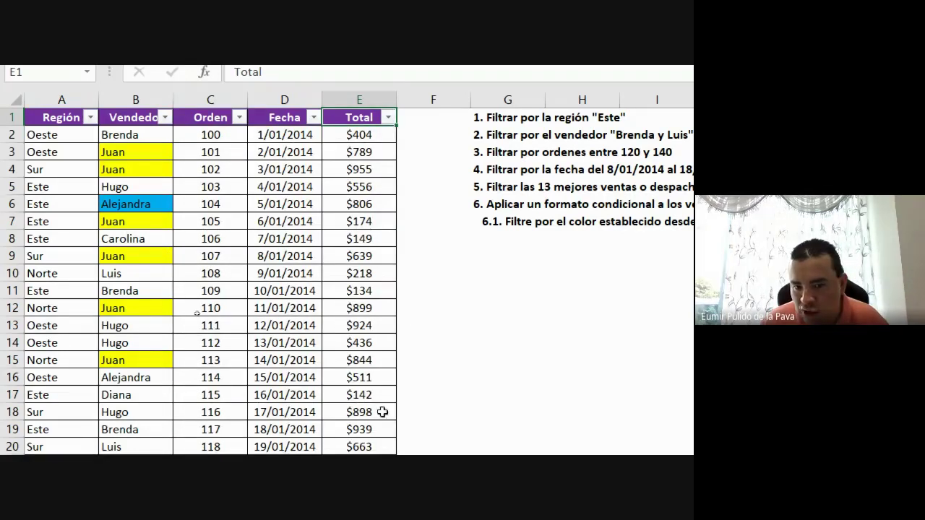
click(388, 117)
click(215, 295)
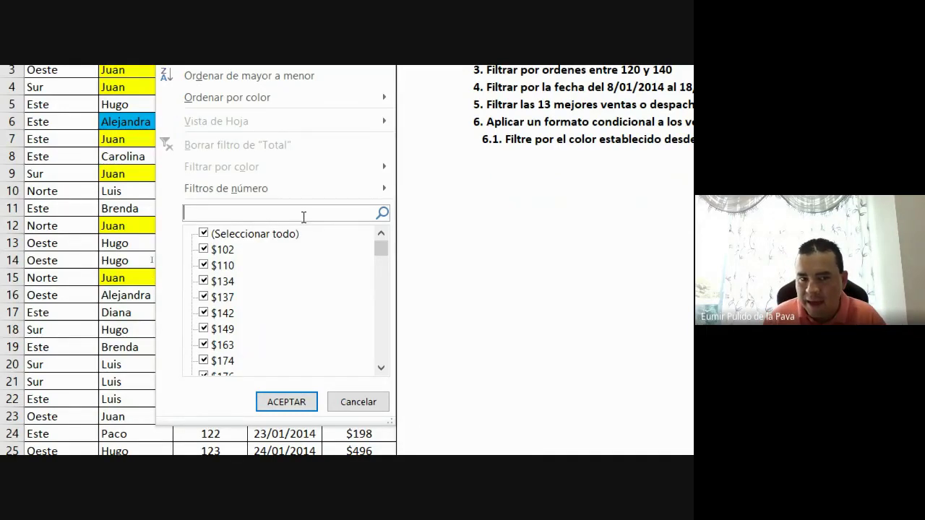
text(110)
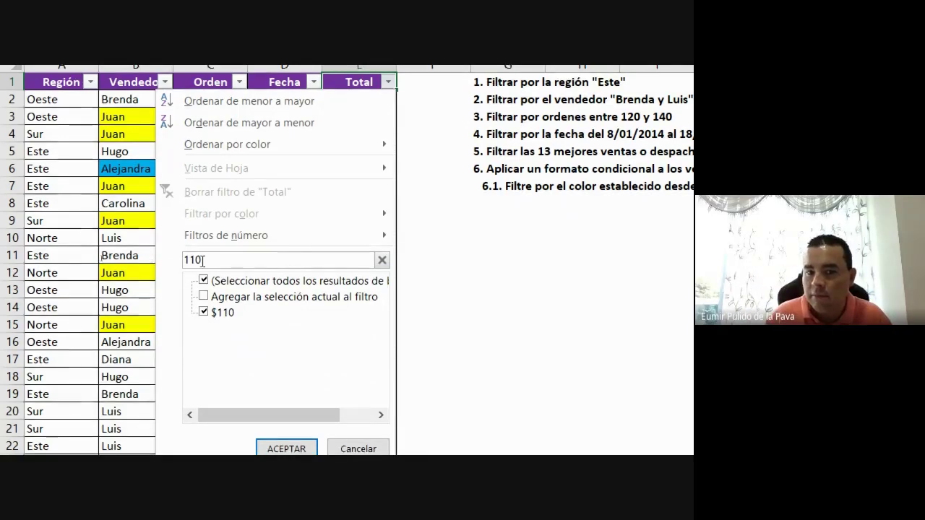
click(358, 446)
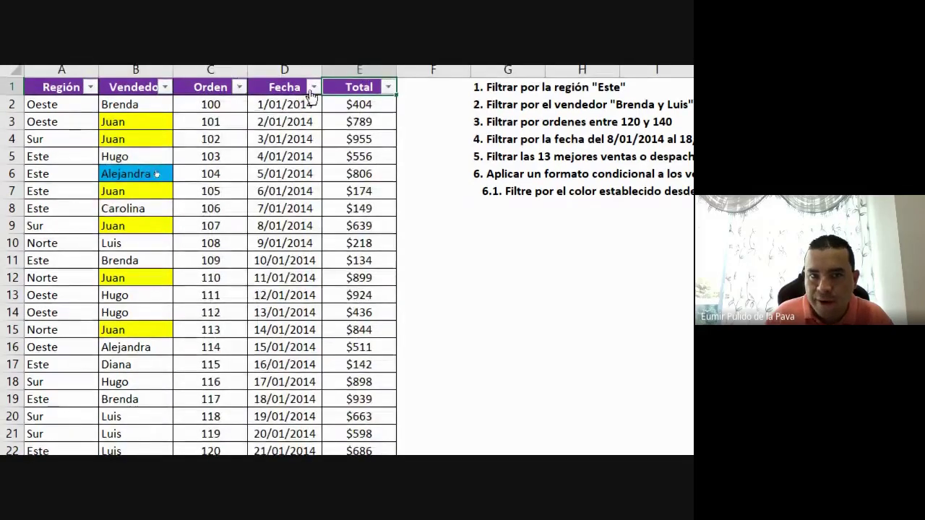
click(313, 87)
click(217, 266)
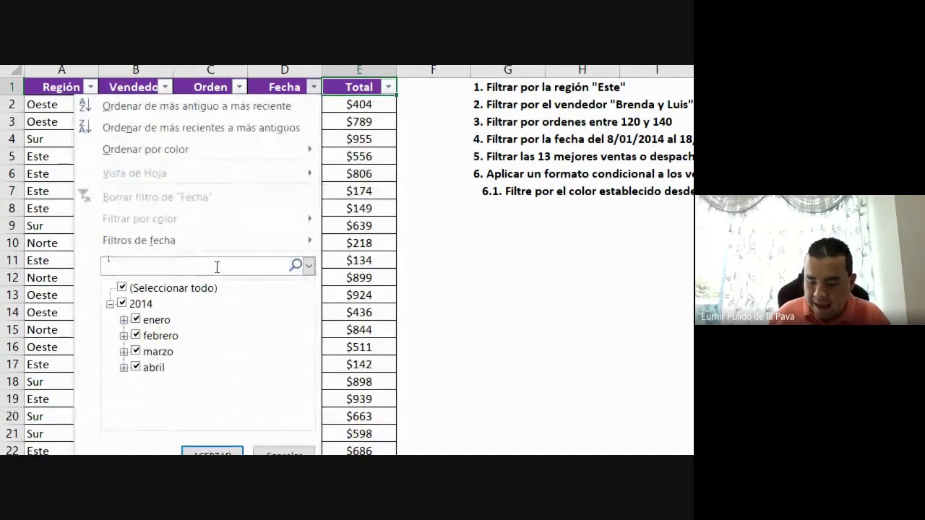
text(08/01)
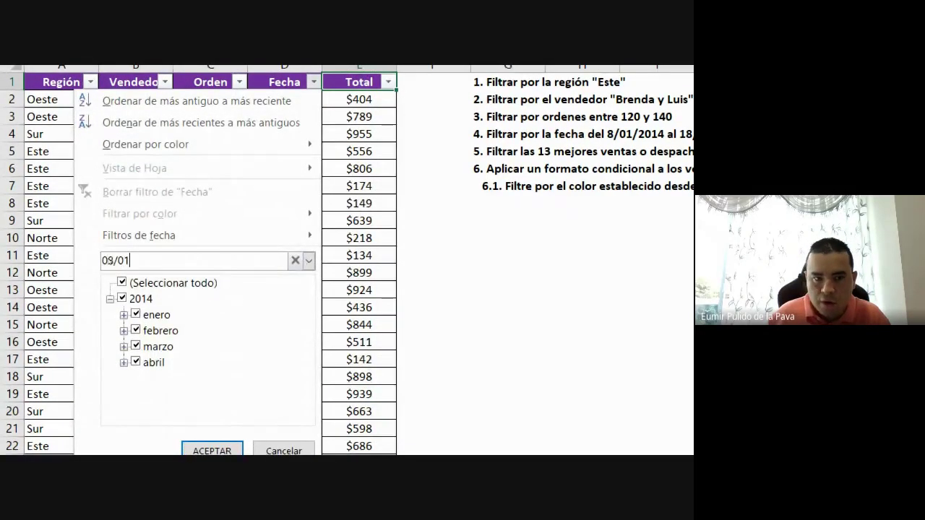
text(/14)
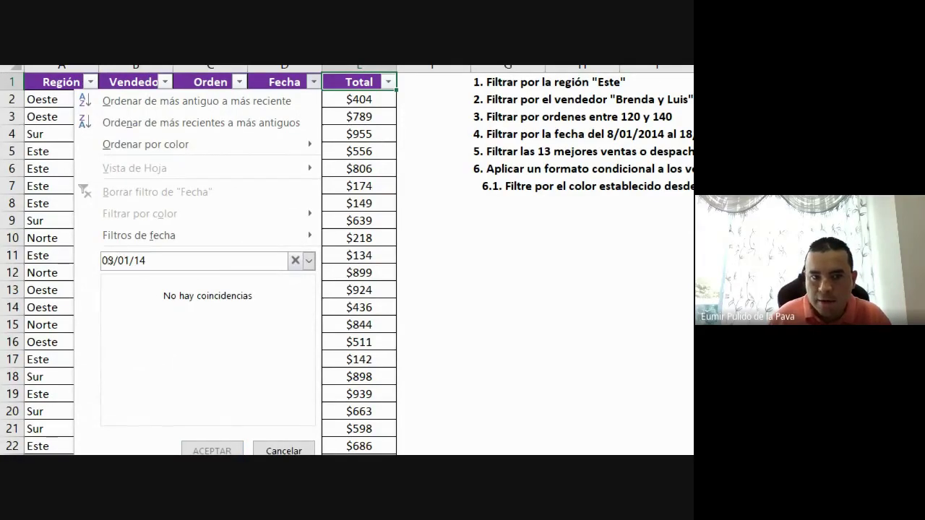
key(Escape)
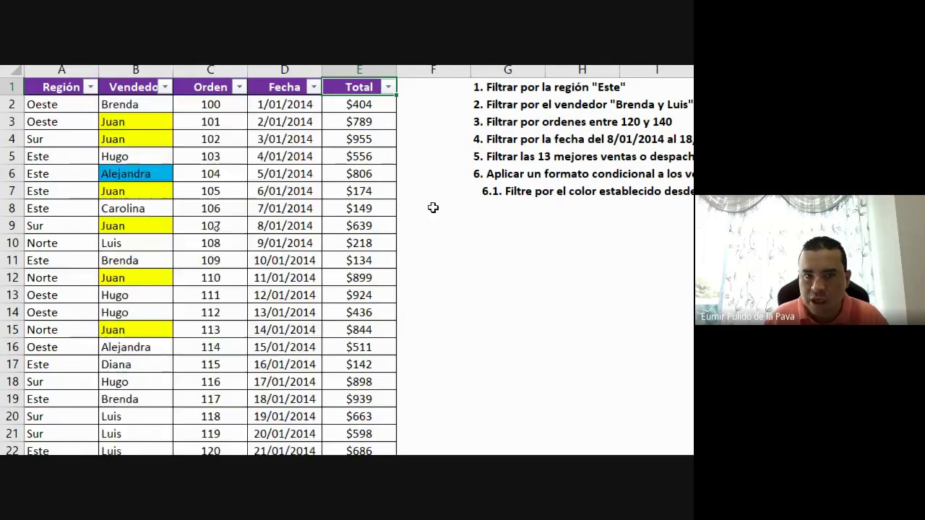
click(312, 89)
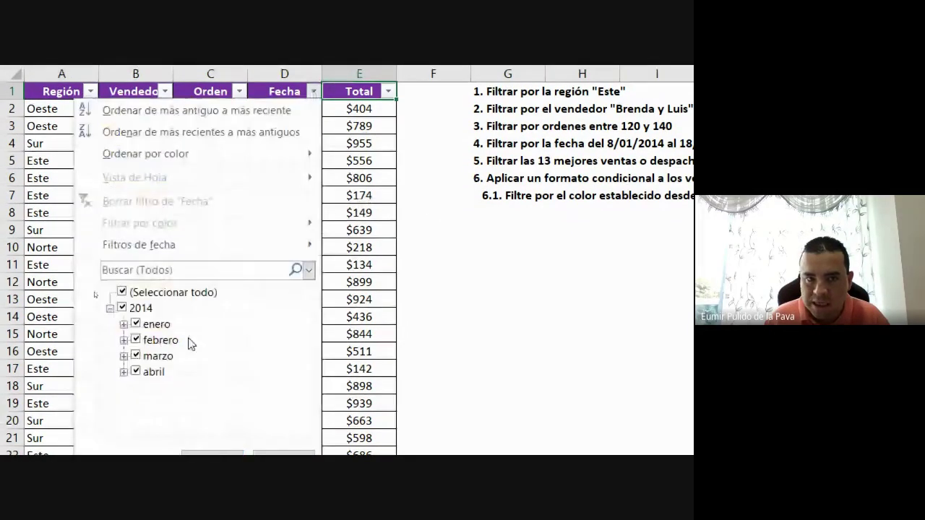
text(8)
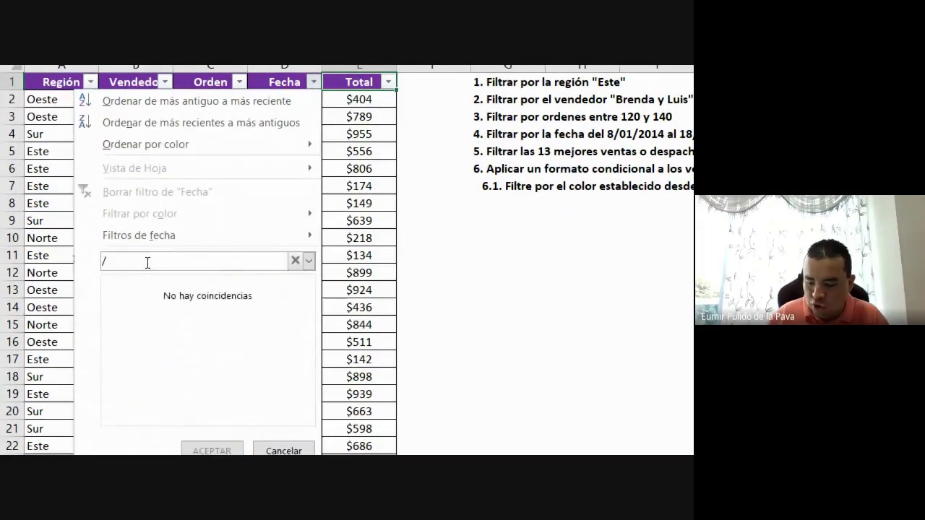
text(/14)
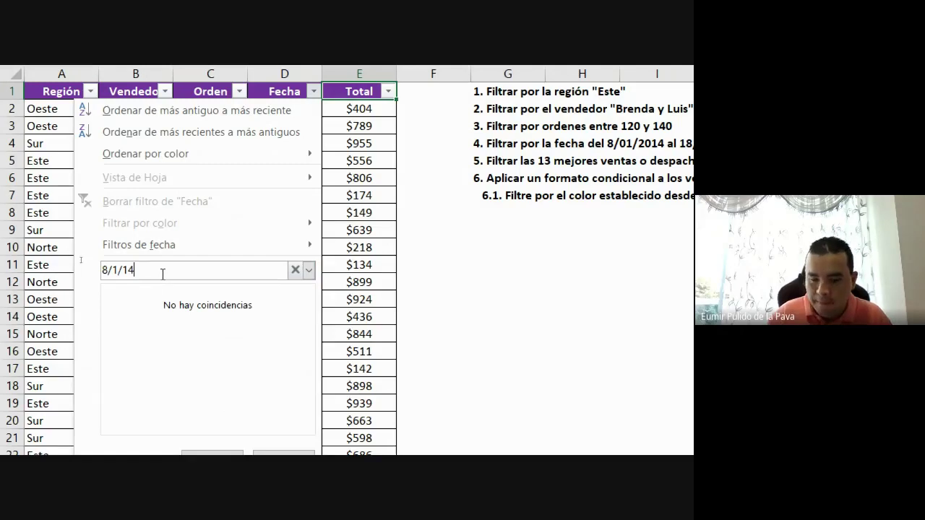
key(BackSpace)
key(BackSpace)
key(BackSpace)
key(BackSpace)
key(BackSpace)
key(BackSpace)
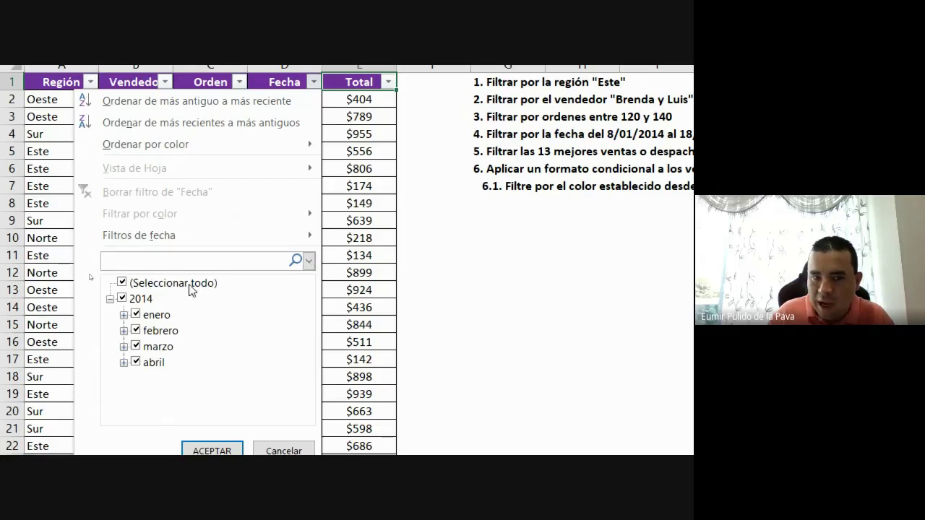
click(110, 299)
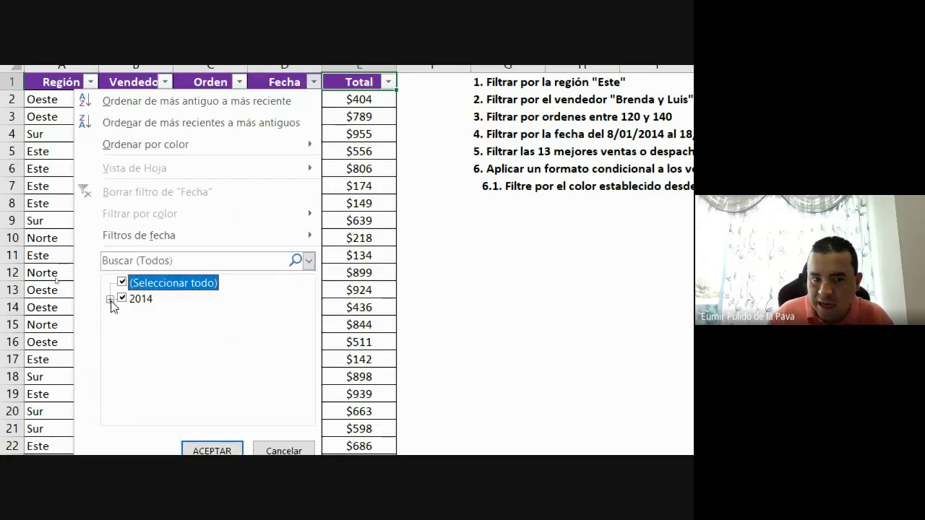
click(110, 299)
click(122, 281)
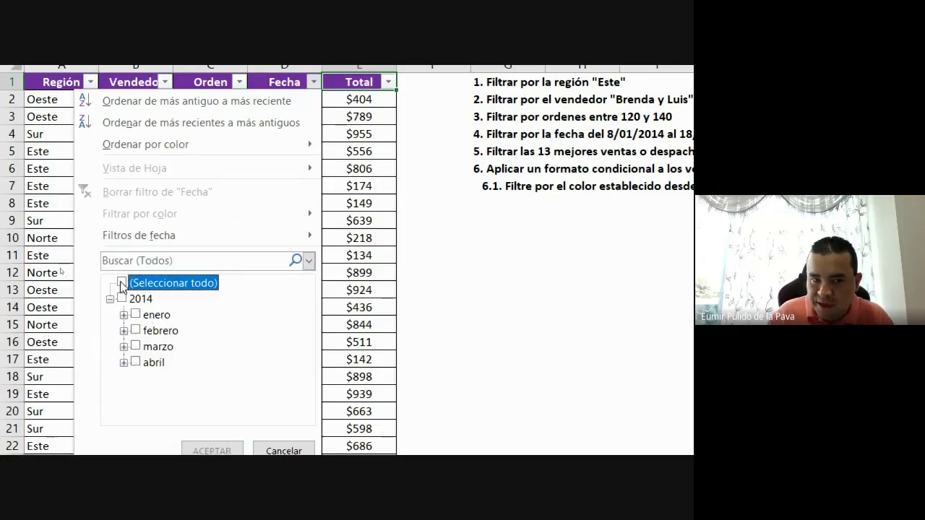
click(123, 314)
click(150, 299)
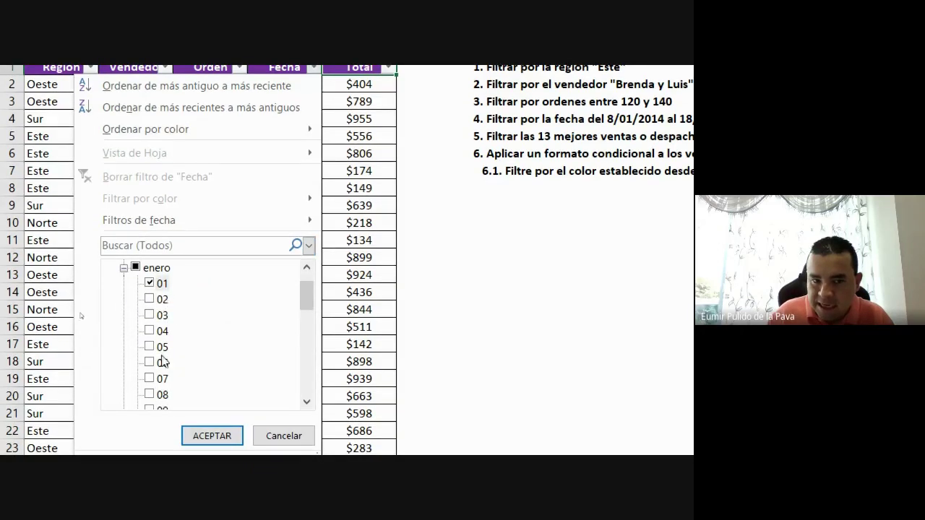
drag(303, 298, 307, 271)
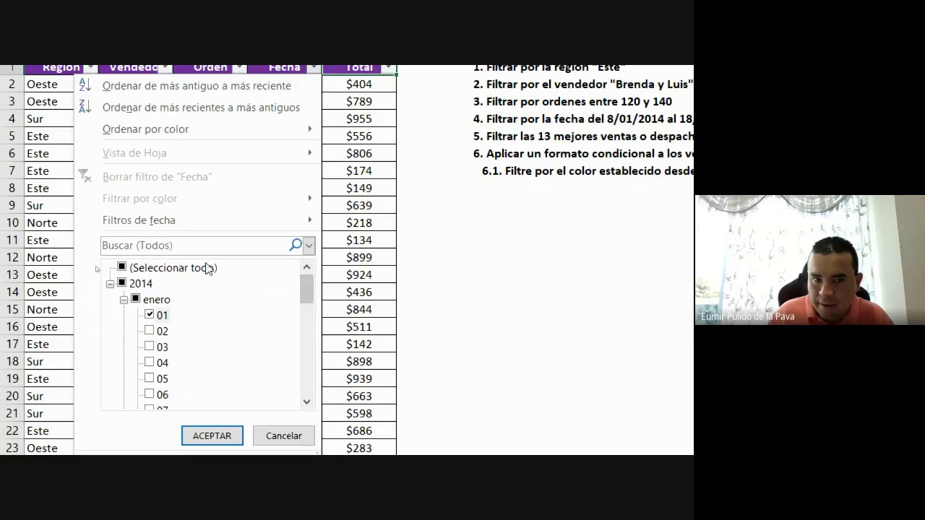
click(167, 247)
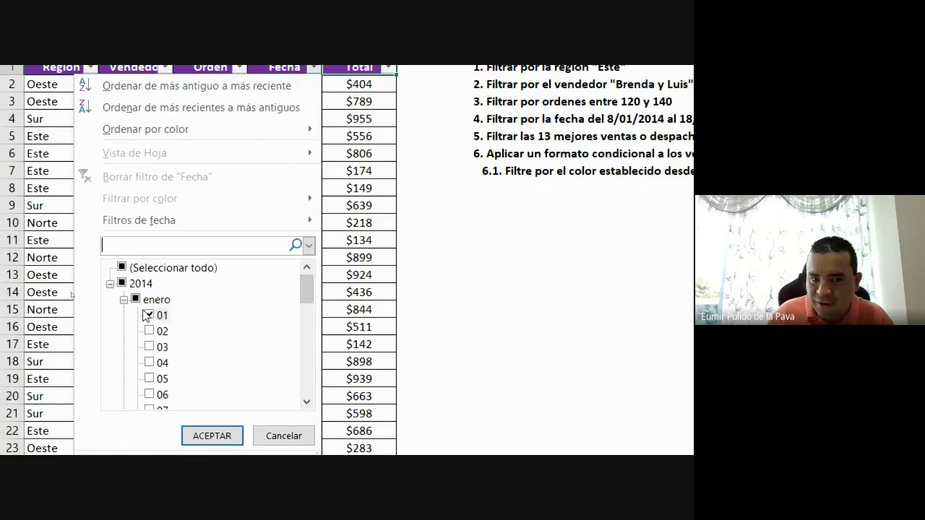
click(283, 442)
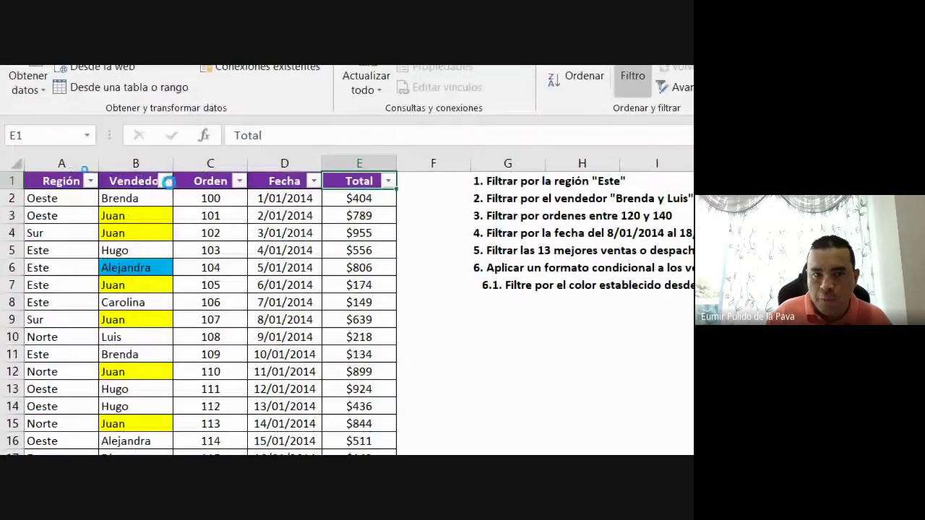
click(165, 182)
click(83, 358)
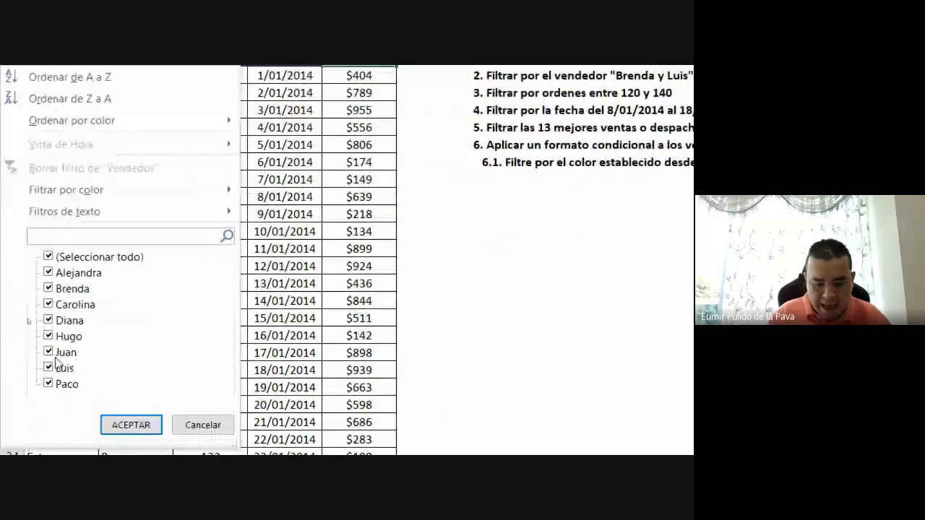
text(LUIS)
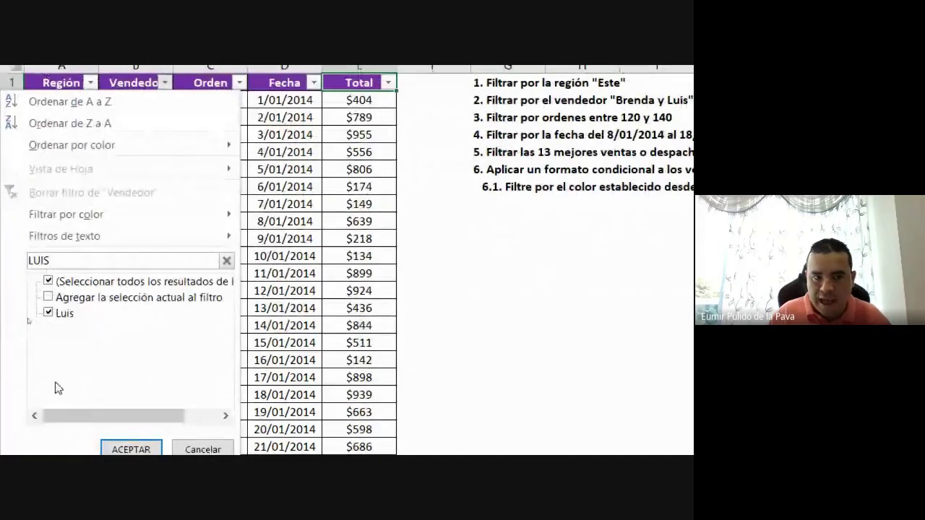
key(BackSpace)
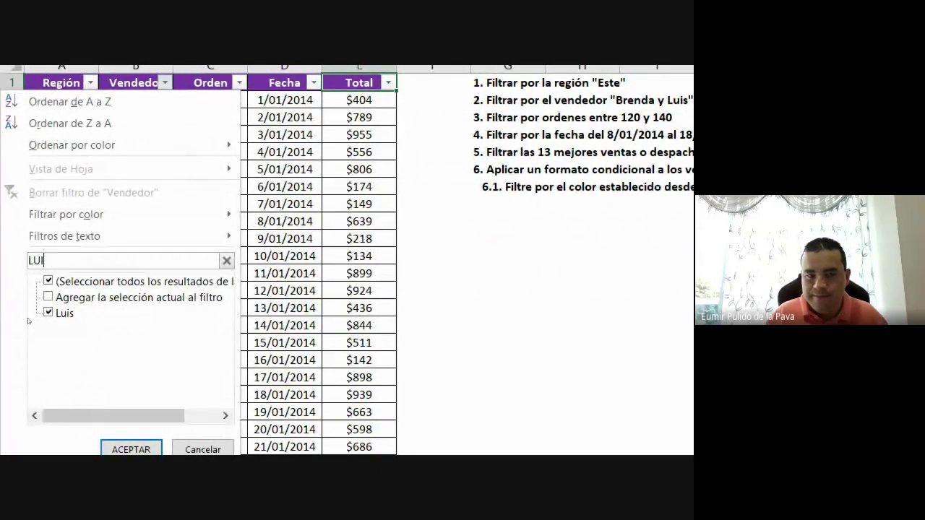
key(BackSpace)
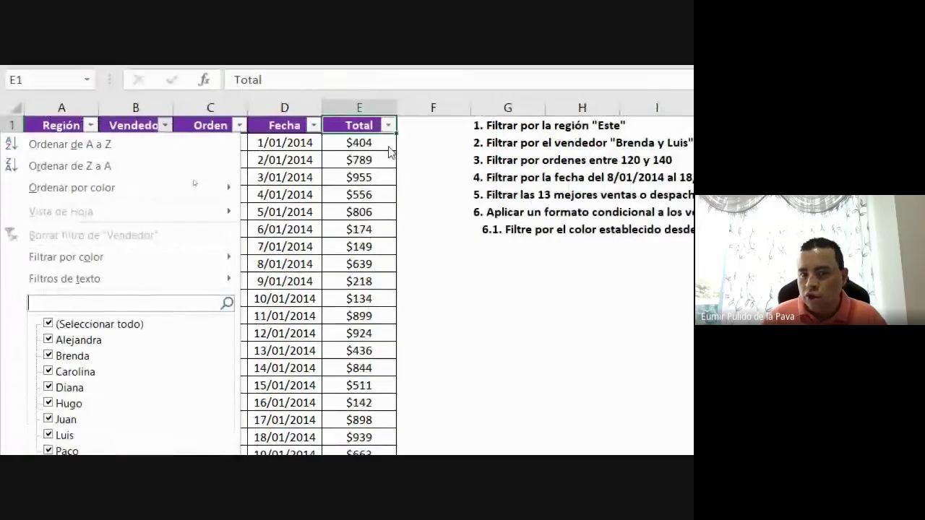
click(398, 195)
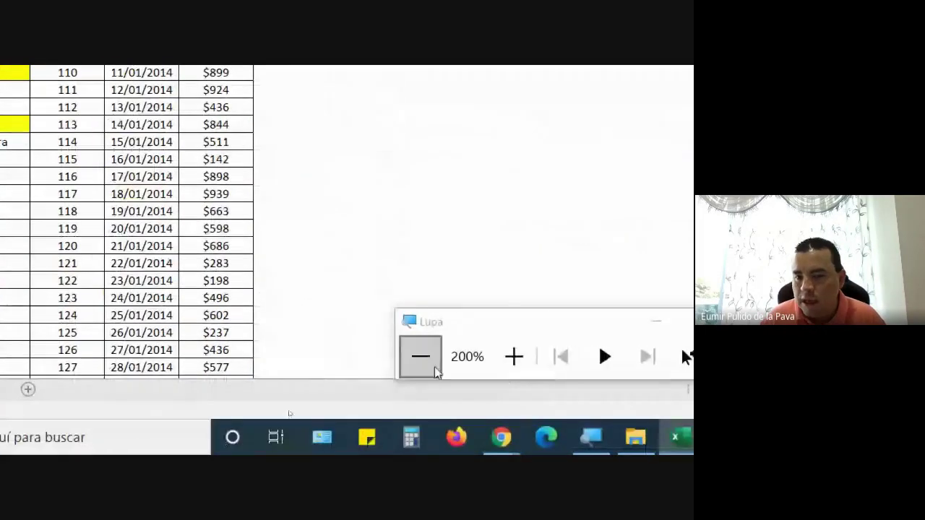
- Reset the screen magnification to normal and switch to the Google Meet window
click(417, 387)
click(417, 386)
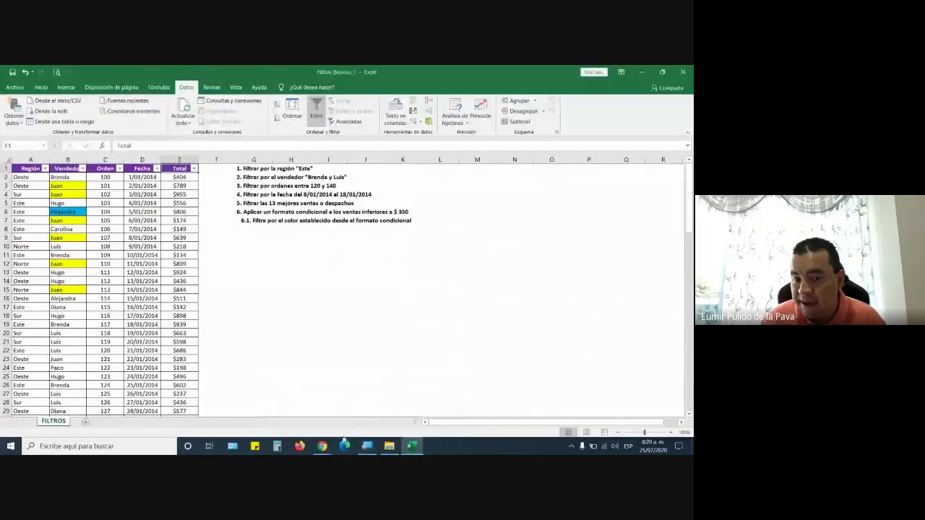
mouse_move(321, 446)
click(289, 408)
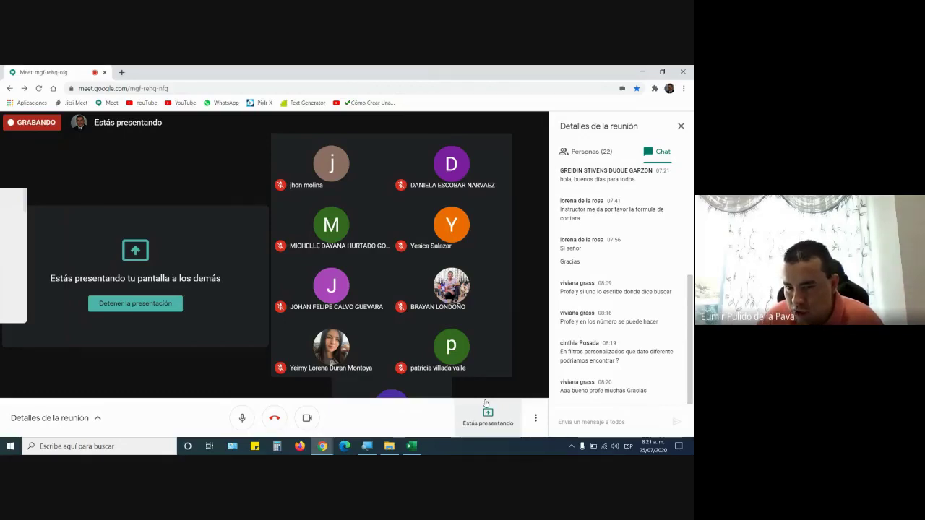
- Bring the Excel workbook back to the front with the Total column filter menu open
click(412, 446)
click(193, 168)
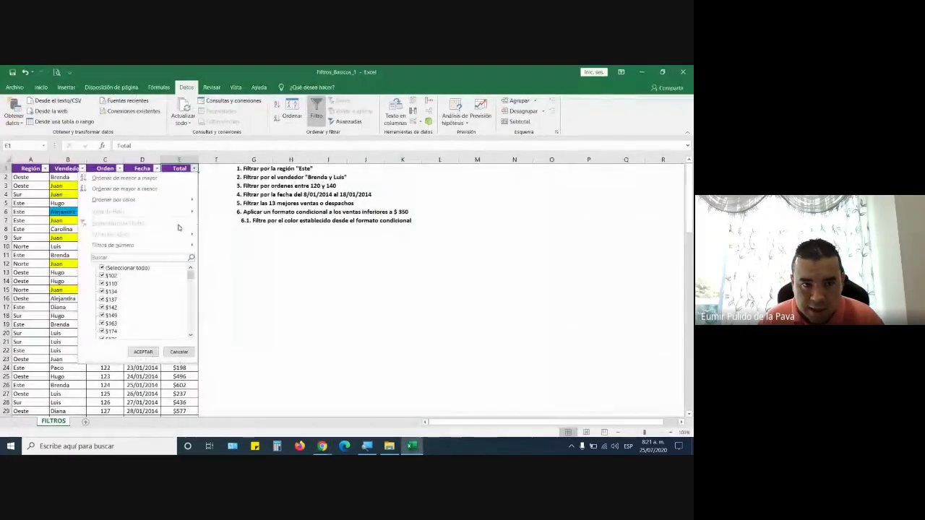
mouse_move(166, 245)
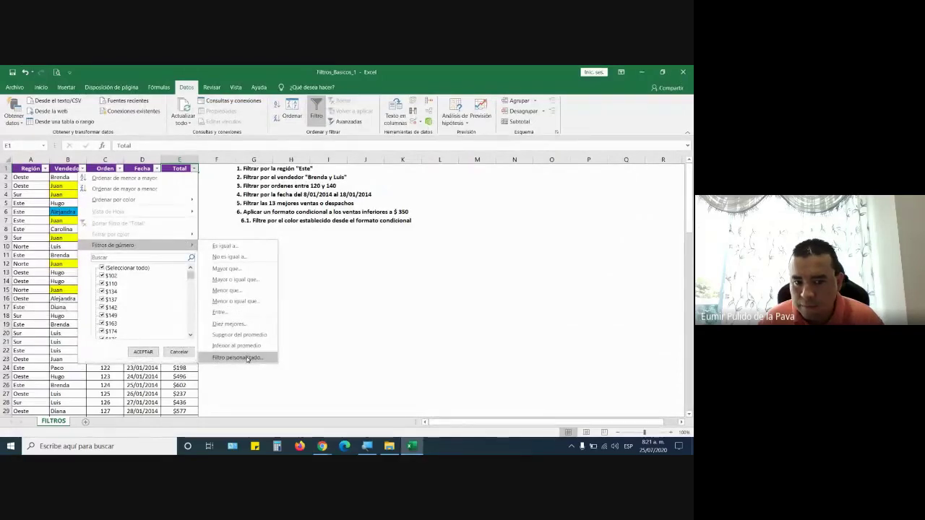
- Check the Google Meet call again, then return to Excel and magnify the screen
click(322, 446)
click(312, 395)
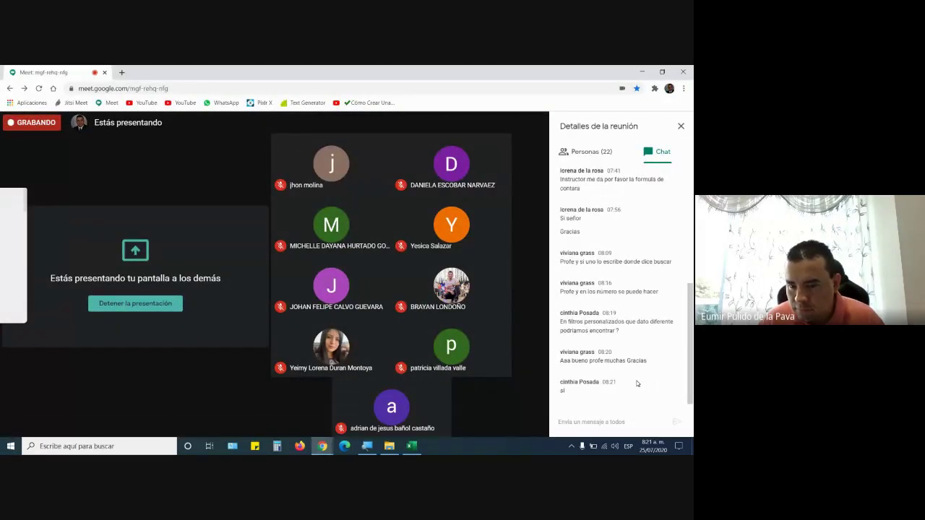
key(alt+Tab)
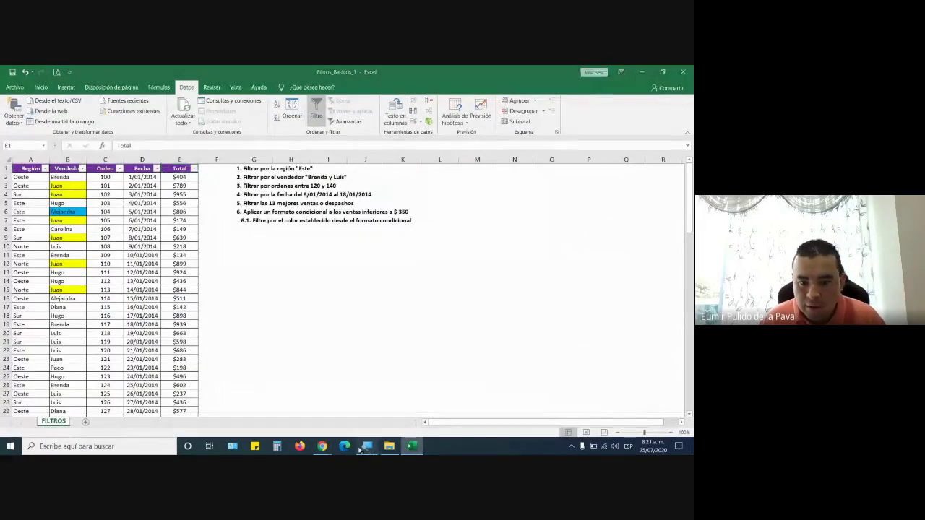
key(super+plus)
click(327, 406)
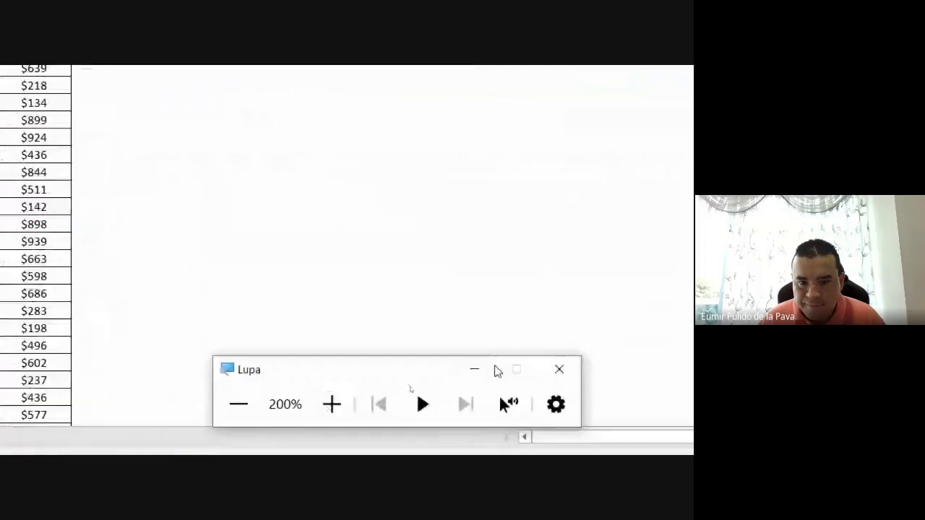
key(super+Escape)
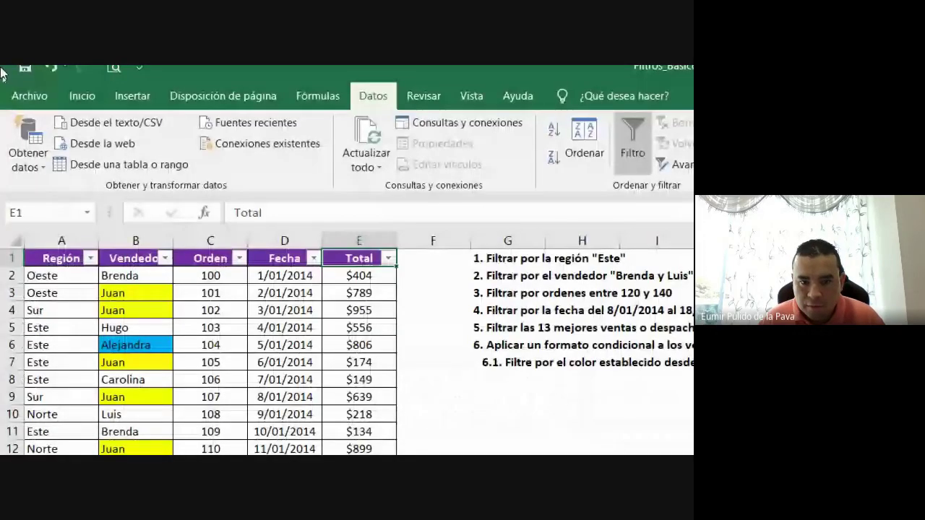
- Open Total's Filtro personalizado, browse the comparison conditions, and cancel without applying one
key(alt+Down)
mouse_move(76, 235)
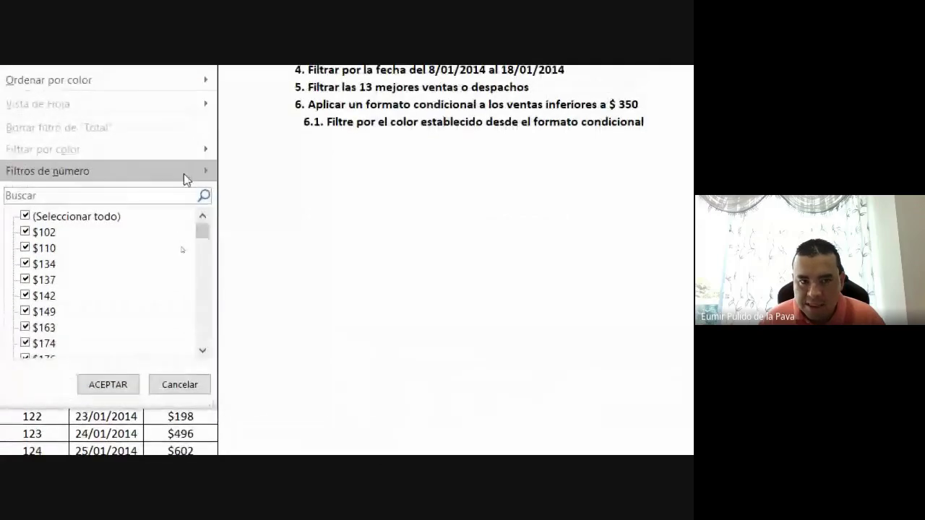
mouse_move(184, 173)
click(301, 396)
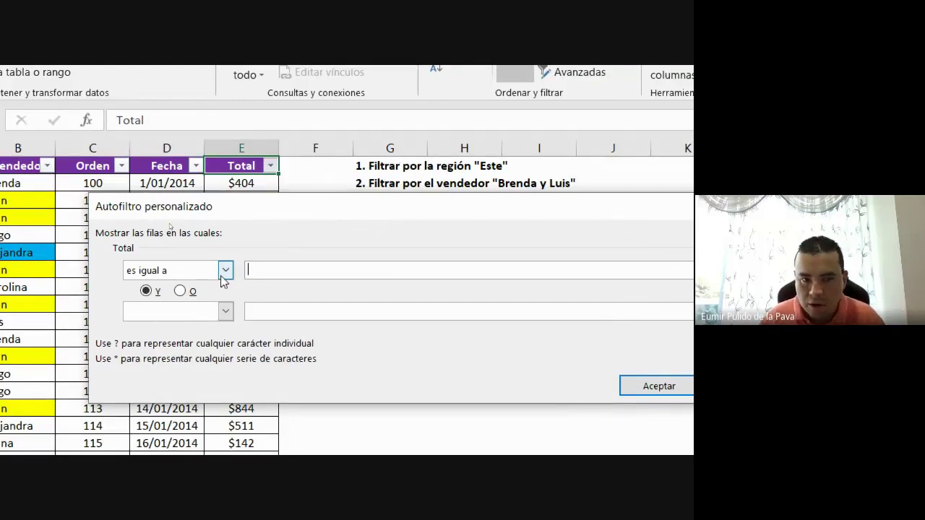
click(222, 276)
mouse_move(226, 314)
mouse_down()
mouse_move(225, 337)
mouse_move(233, 309)
mouse_move(228, 342)
mouse_move(225, 305)
mouse_move(227, 334)
mouse_up()
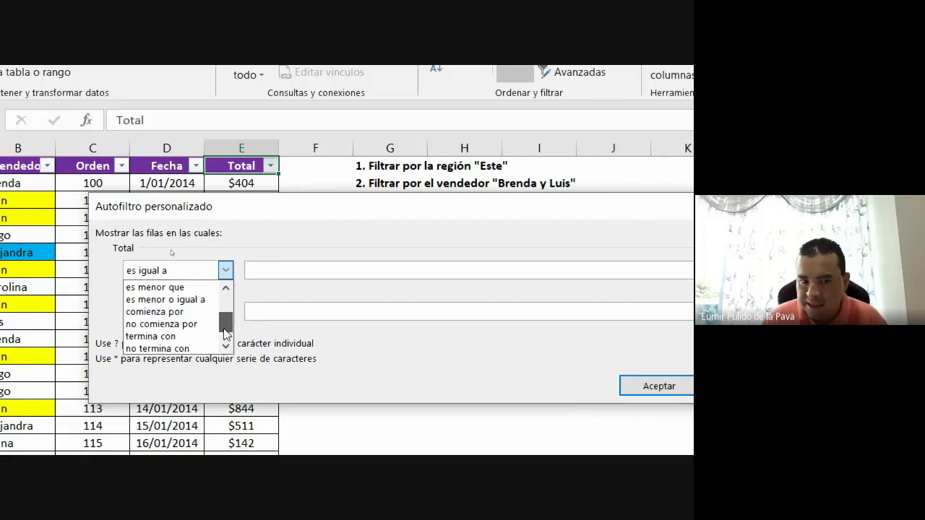
click(614, 385)
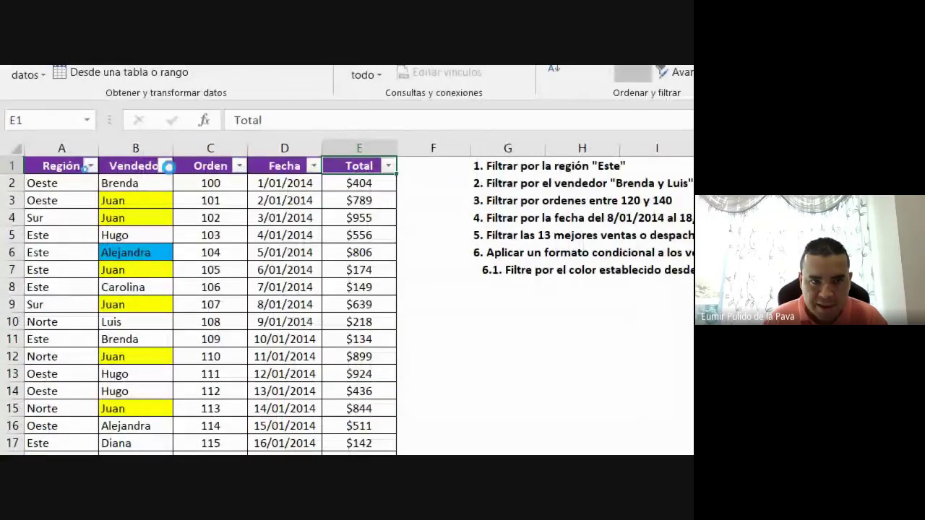
- Open the Vendedor column's custom text filter and browse the available text conditions
click(166, 167)
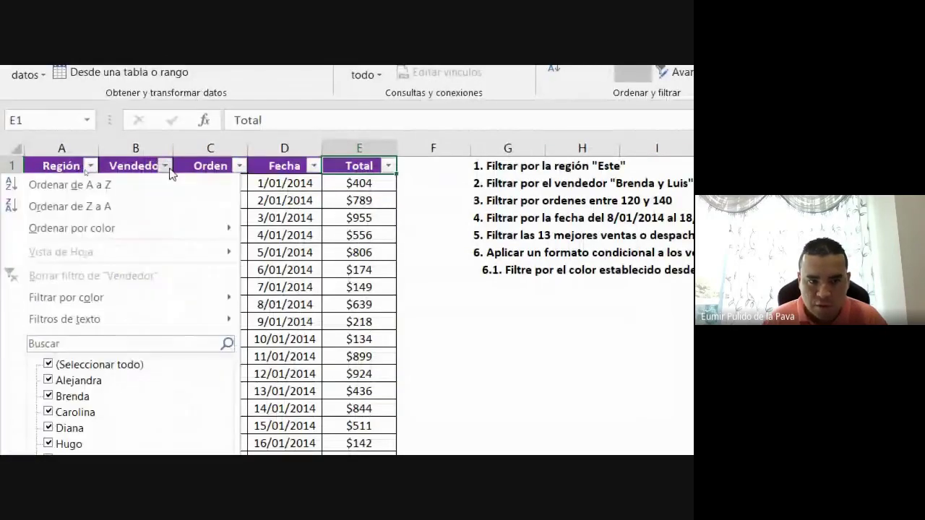
mouse_move(206, 318)
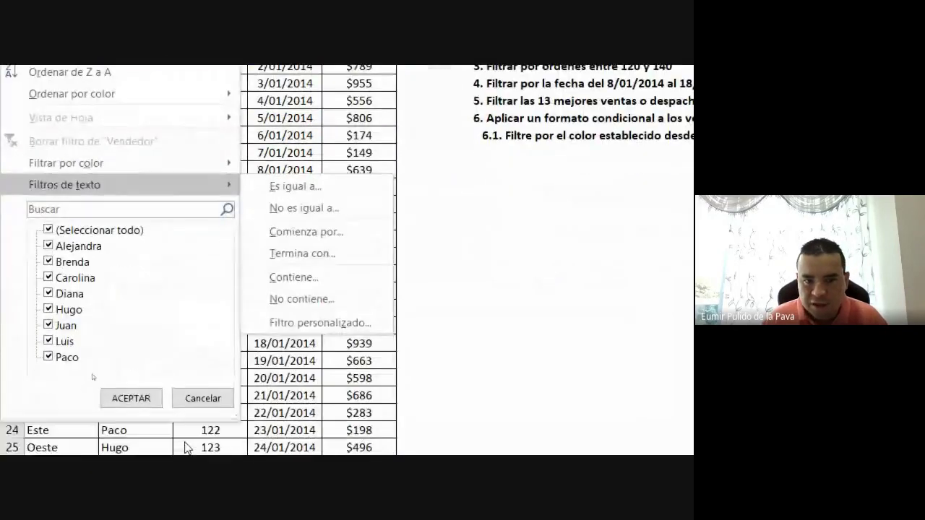
click(321, 318)
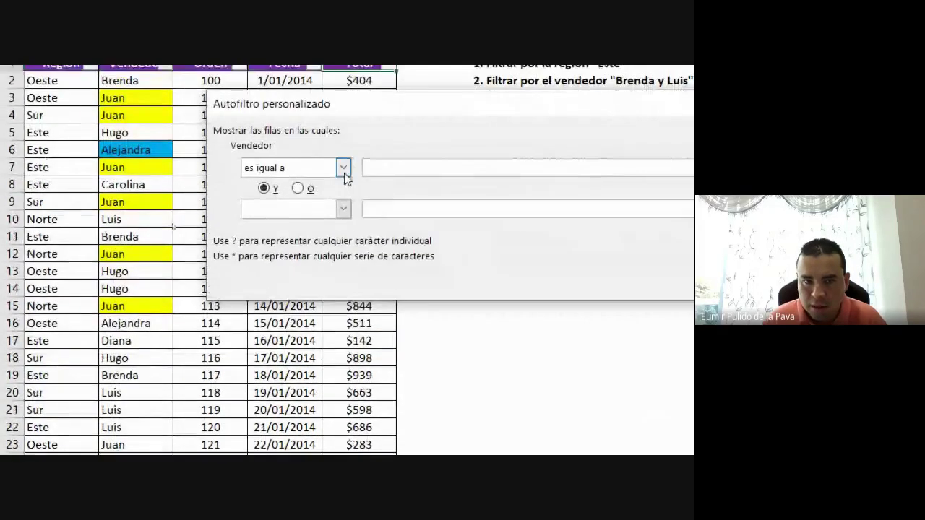
click(343, 168)
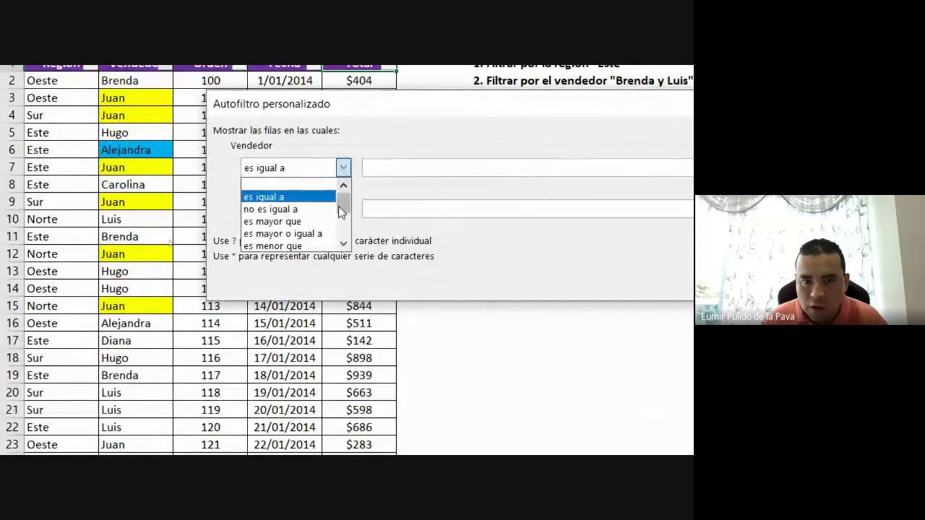
click(343, 244)
click(343, 243)
click(344, 243)
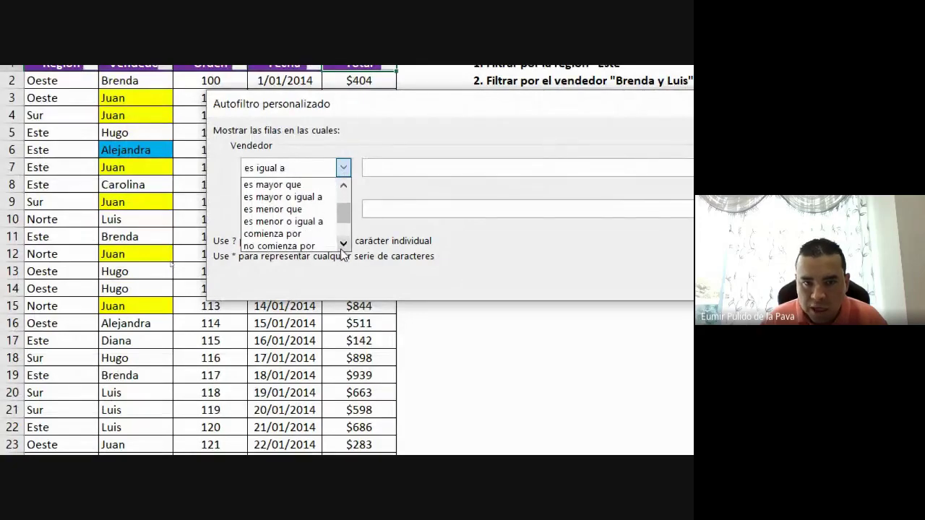
click(343, 243)
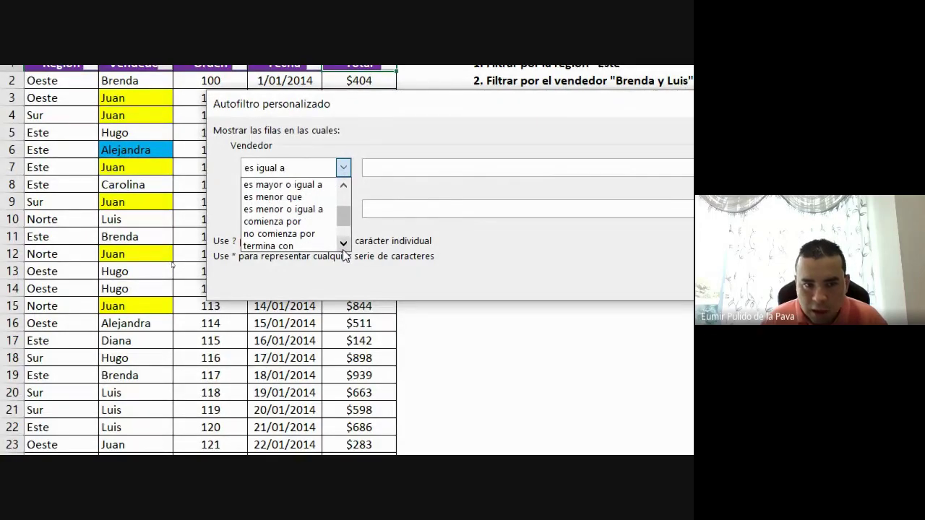
click(343, 244)
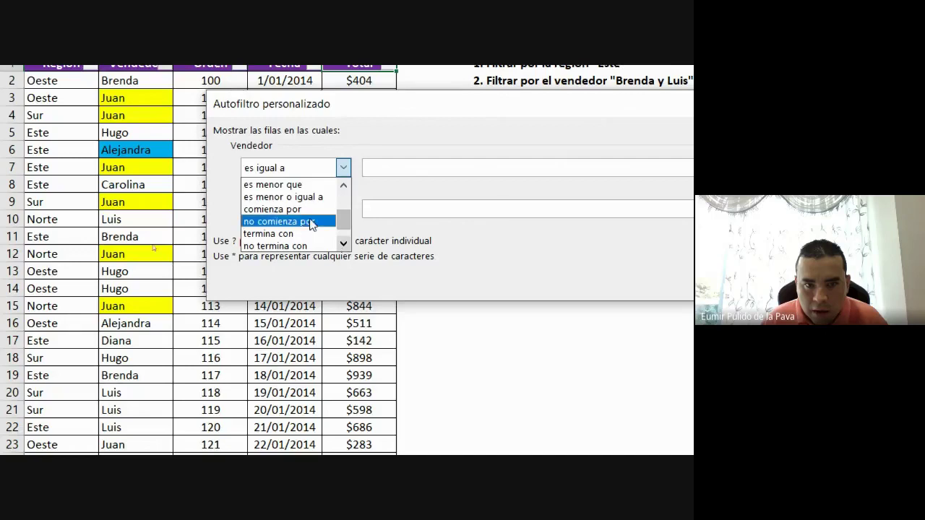
click(344, 245)
click(344, 246)
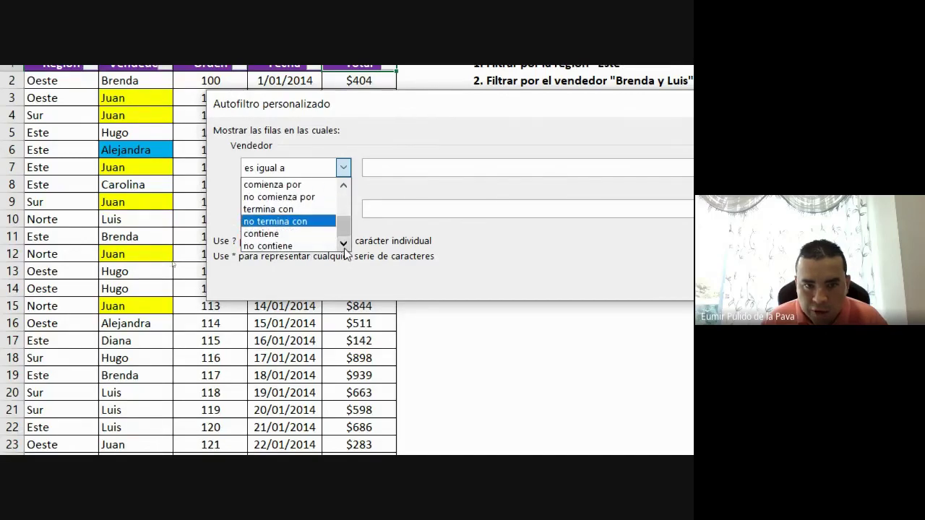
- Apply a Vendedor 'contiene' condition with the value Ul
click(282, 234)
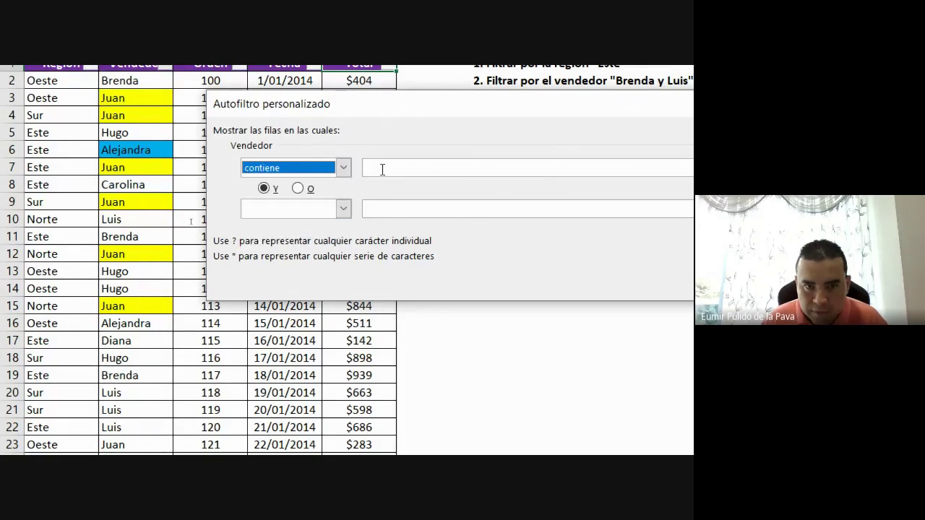
click(382, 168)
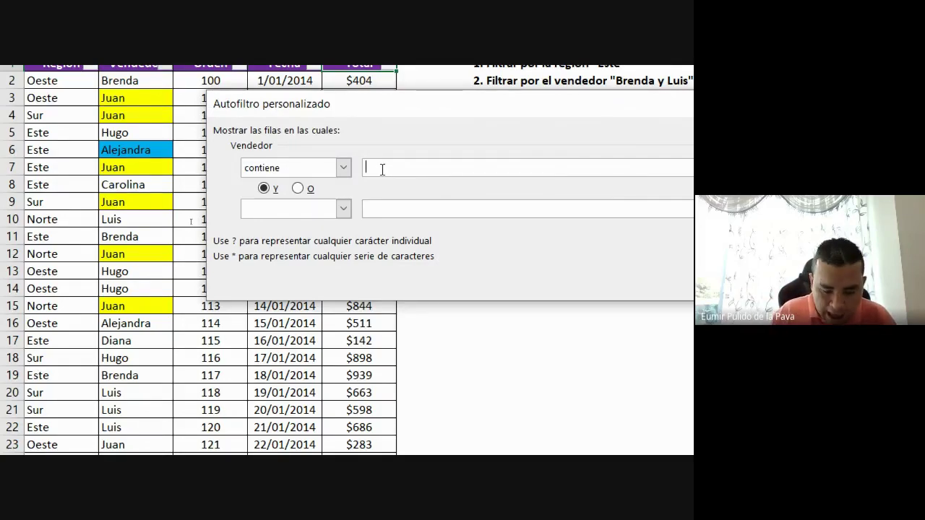
text(Ul)
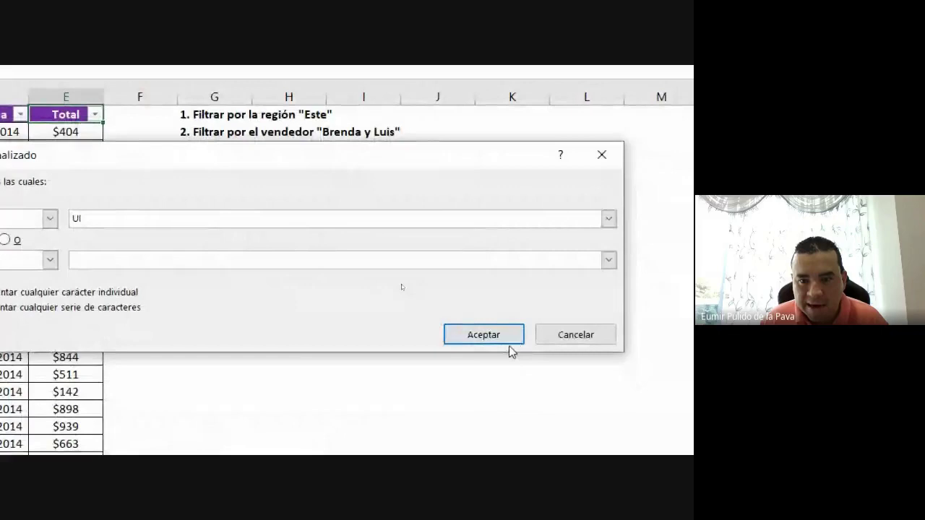
click(507, 340)
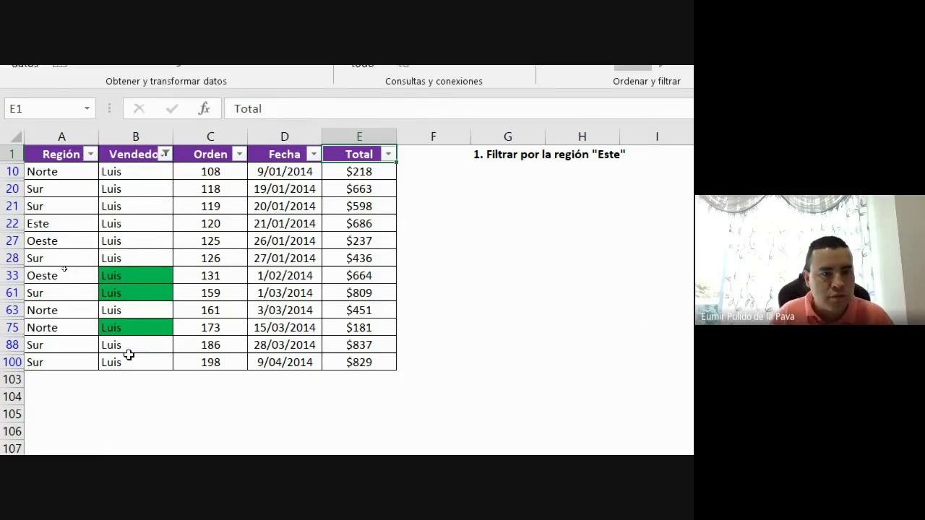
- Reopen Vendedor's custom filter and change it to 'comienza por' with the value A*
click(164, 155)
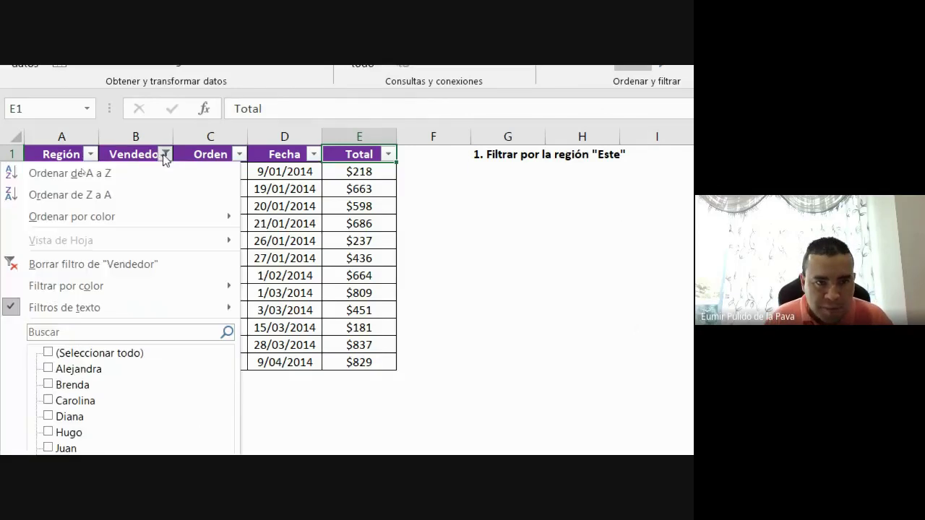
mouse_move(162, 308)
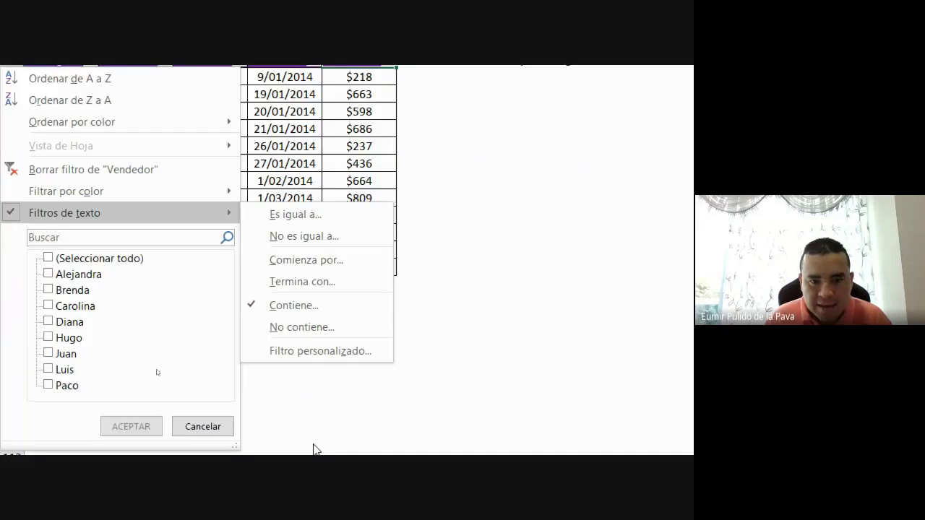
click(305, 445)
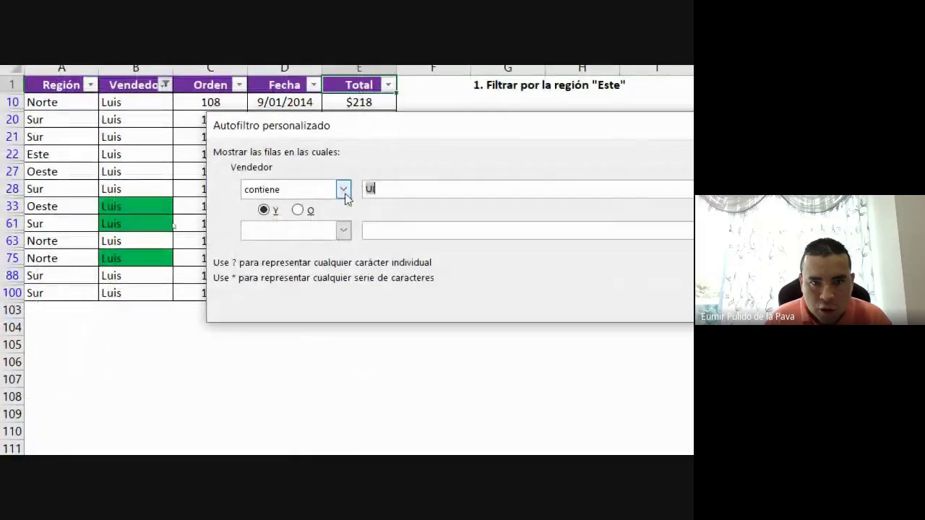
click(342, 190)
mouse_move(343, 247)
mouse_down()
mouse_move(343, 238)
mouse_move(344, 246)
mouse_up()
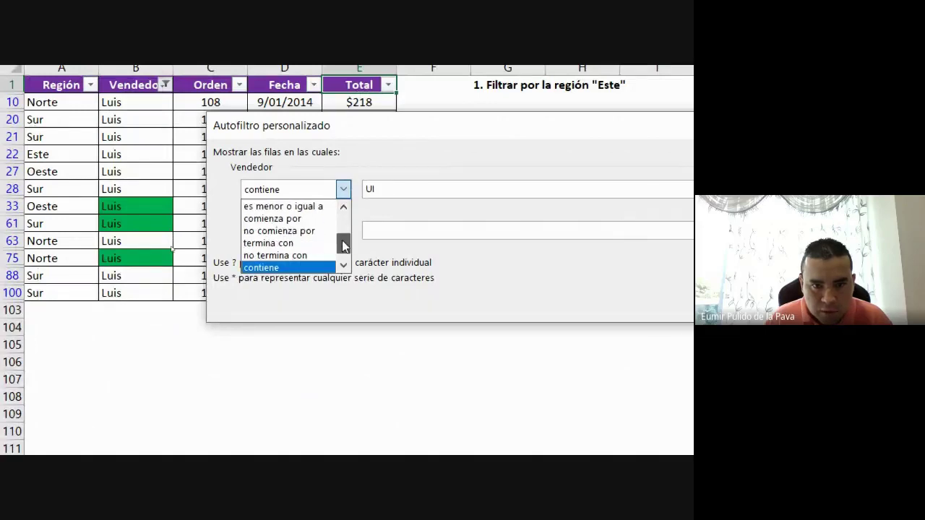
click(285, 219)
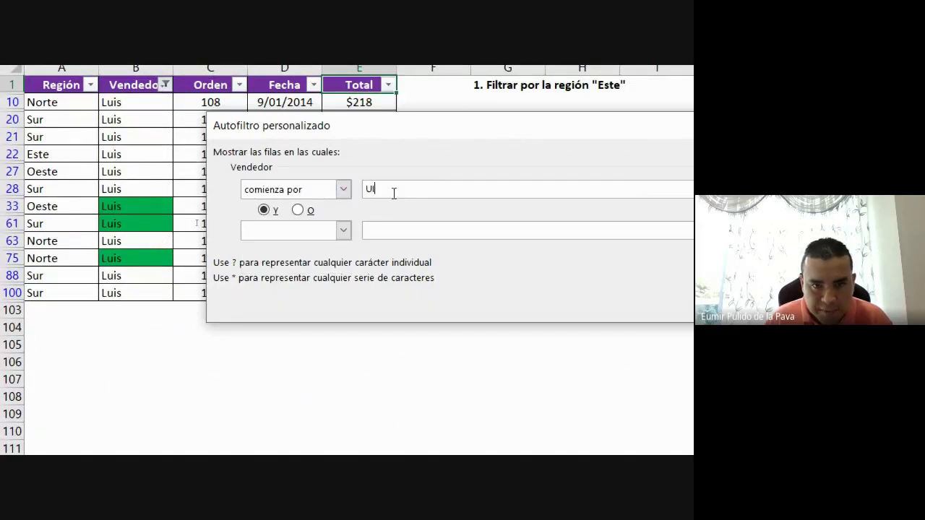
text(A)
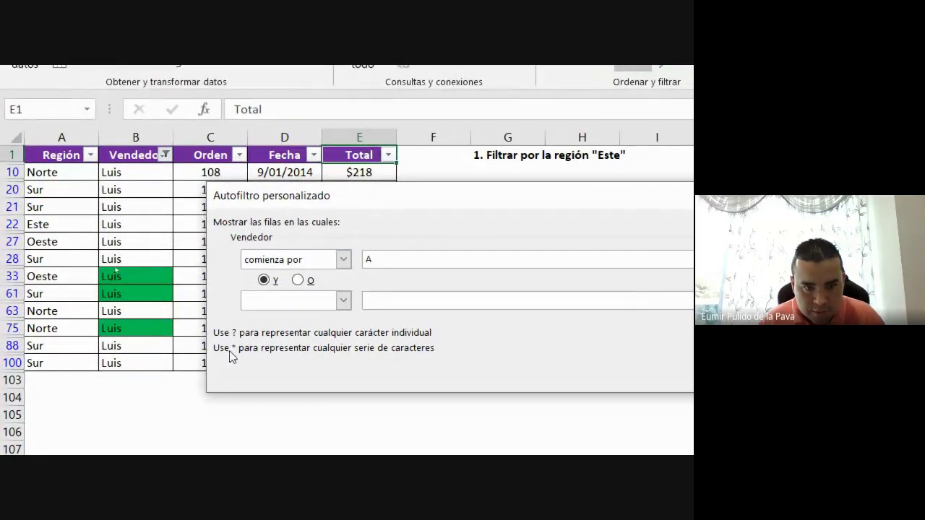
text(*)
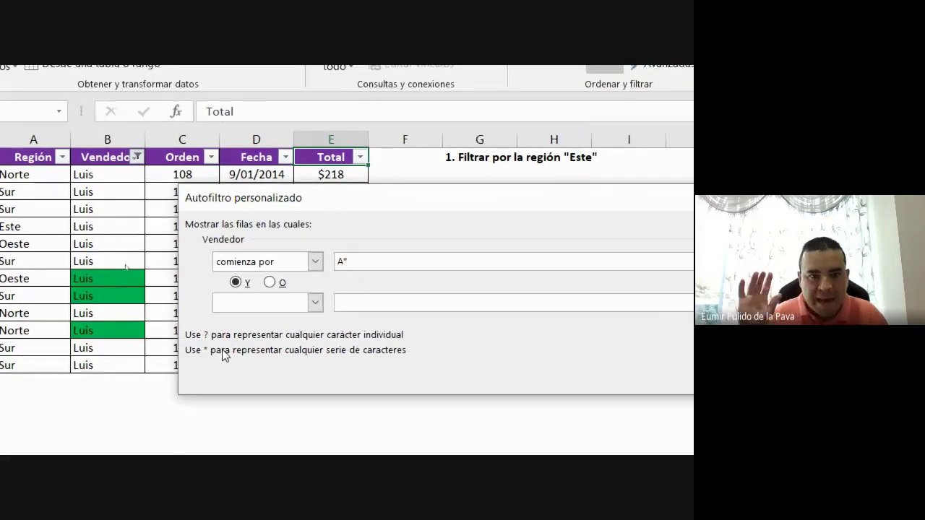
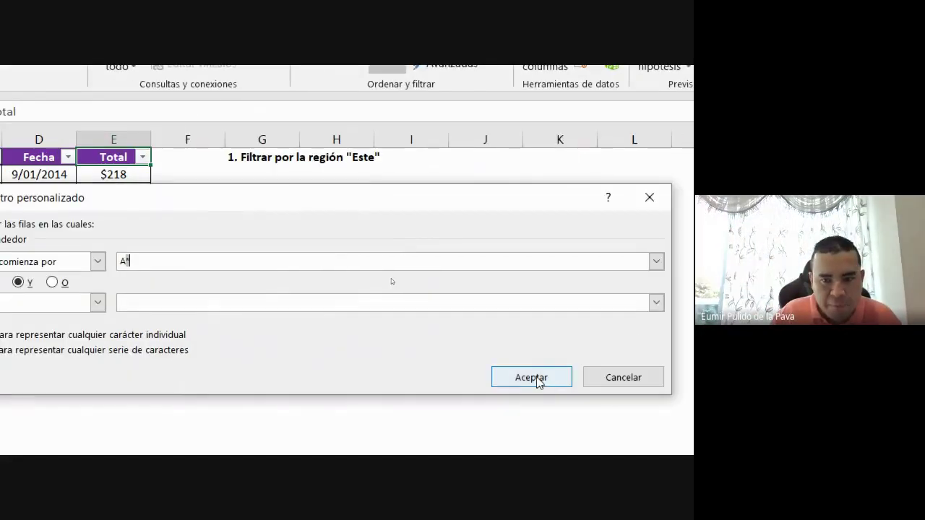
- Apply the custom seller filter, then clear the Vendedor filter so all rows show
click(540, 382)
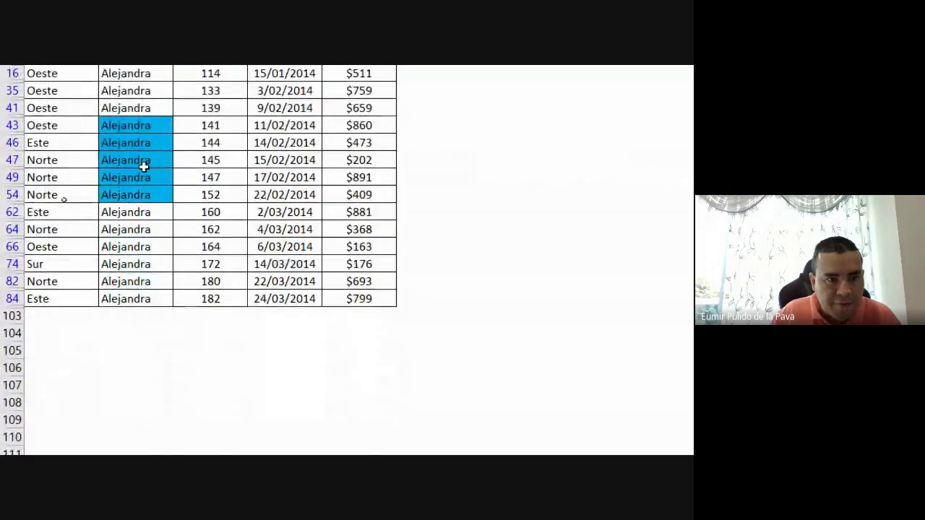
click(165, 227)
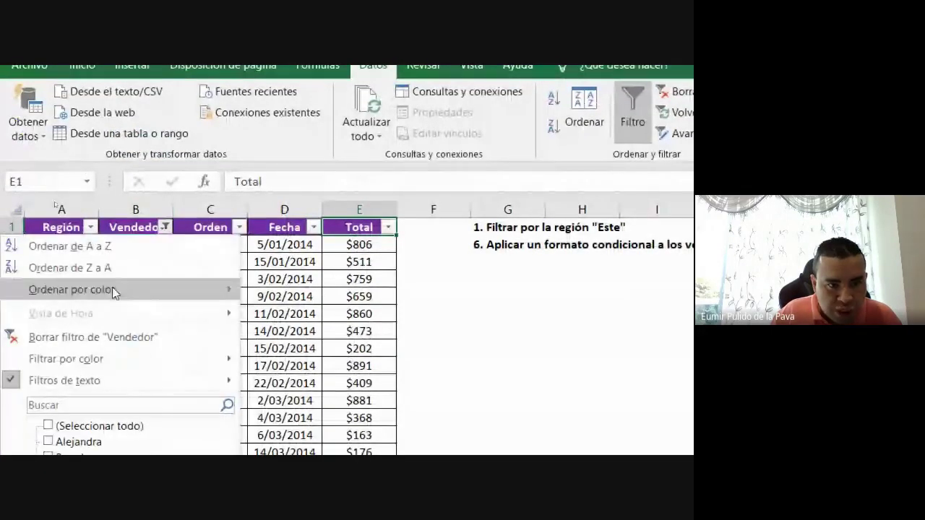
click(93, 336)
click(138, 329)
scroll(128, 382, down, 3)
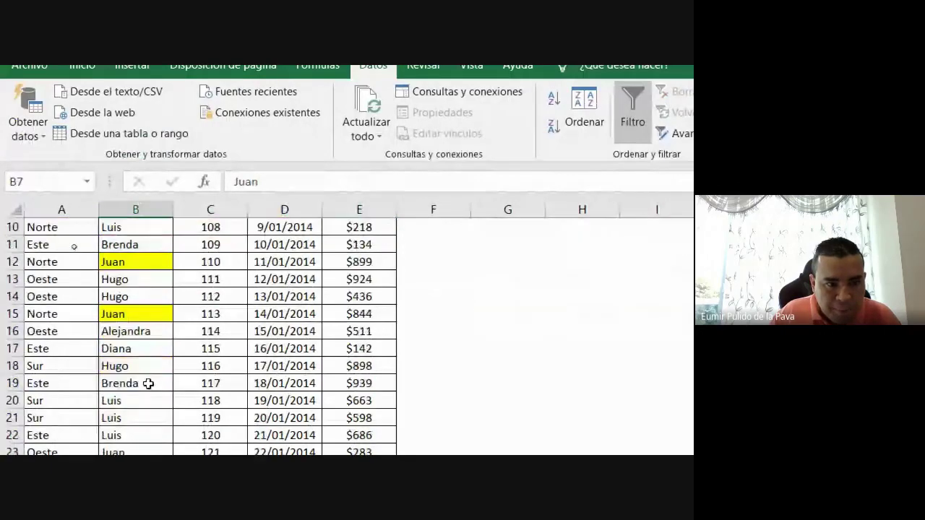
scroll(148, 382, up, 1)
scroll(147, 383, up, 2)
- Replace the sellers in B2 and B15 with new names starting with A
click(130, 244)
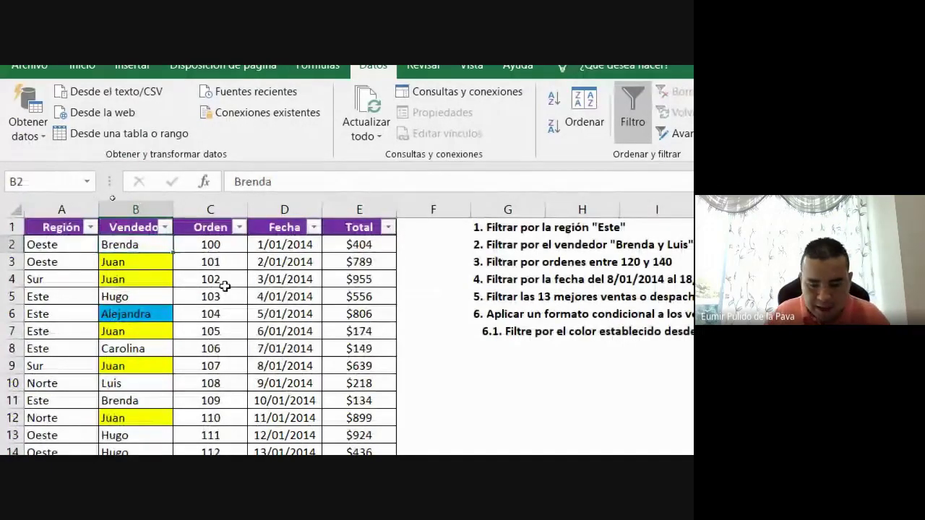
text(Alejandra)
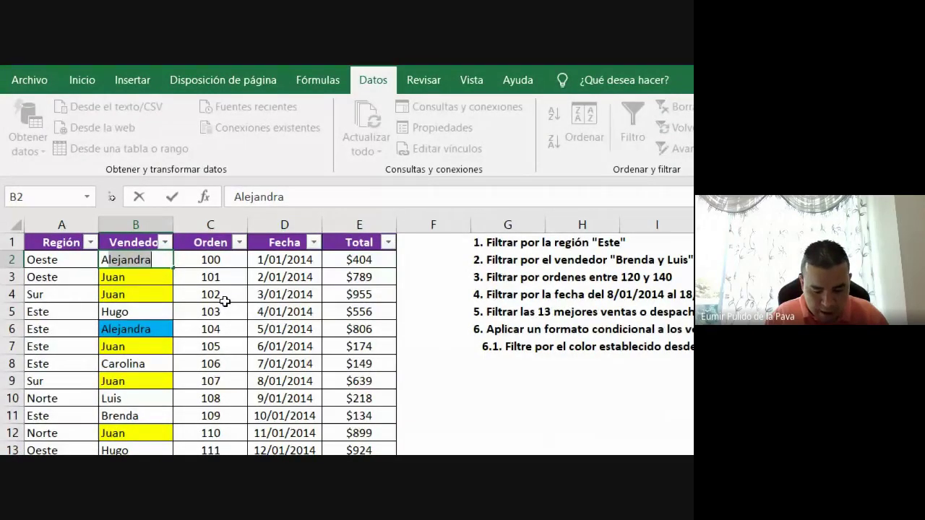
text(rcelia)
key(Return)
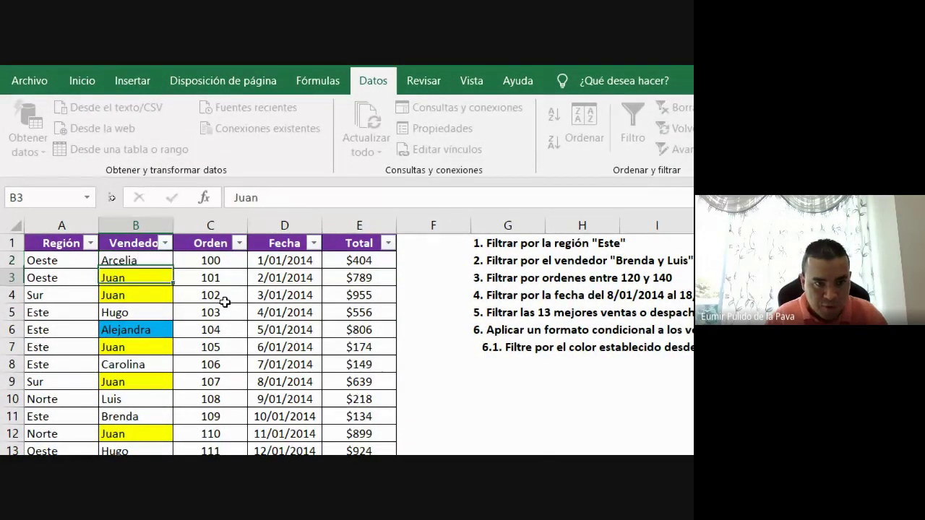
scroll(221, 304, down, 1)
scroll(217, 358, down, 1)
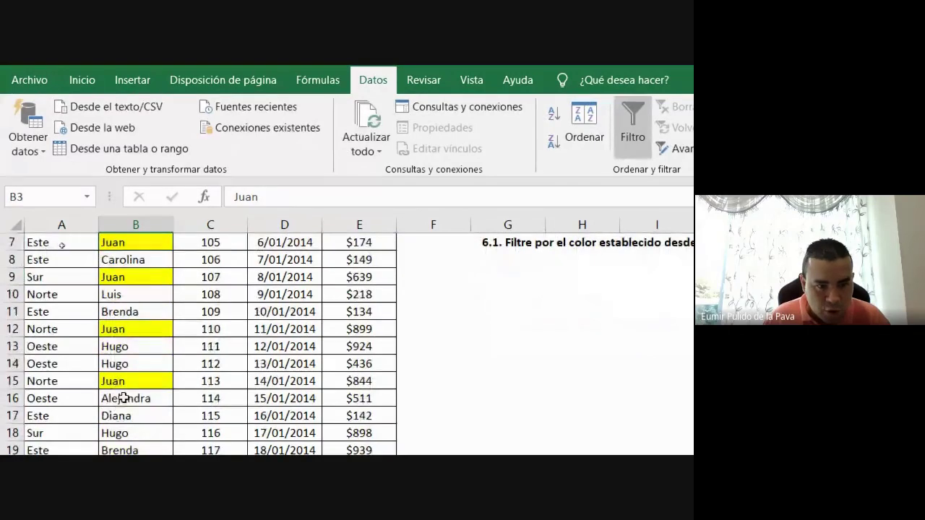
click(134, 383)
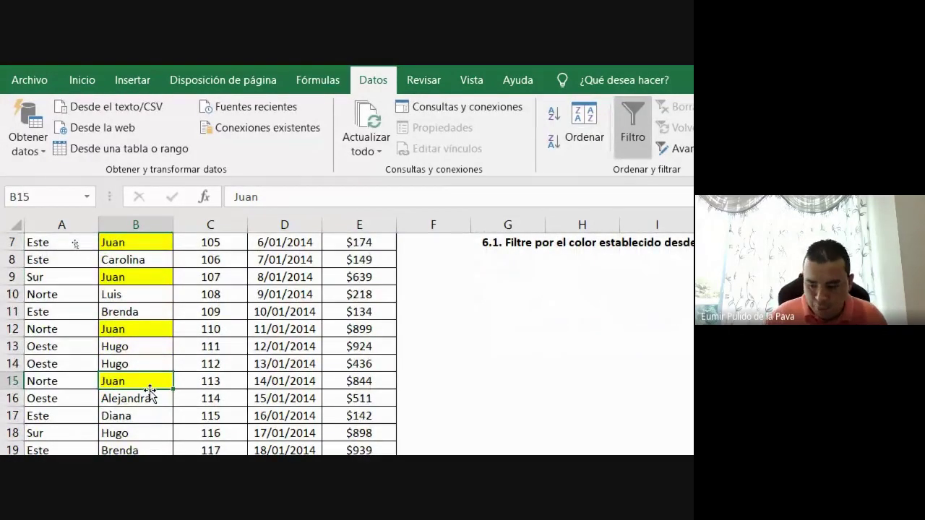
text(Ana M)
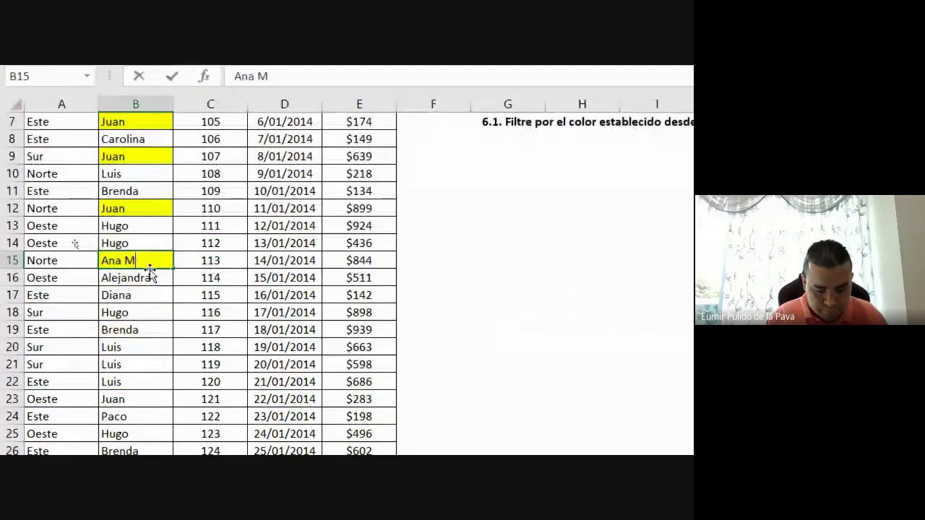
text(aría)
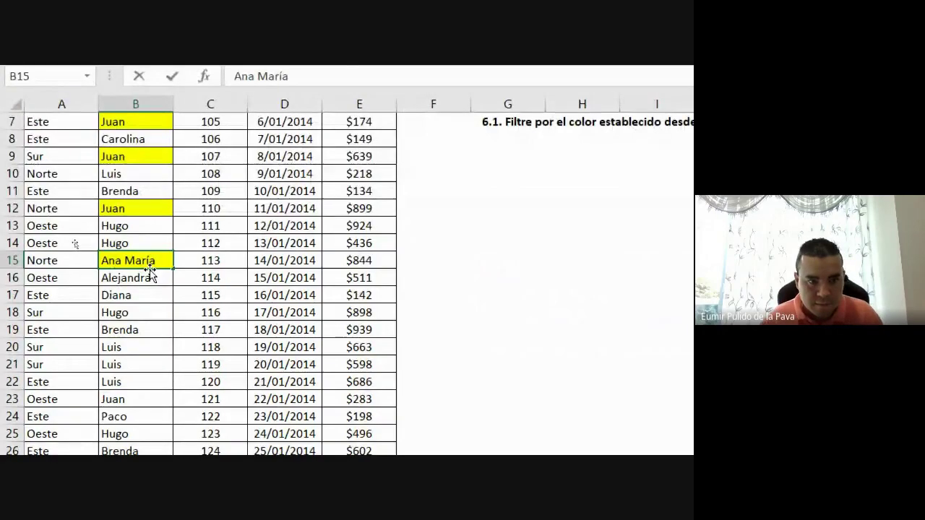
- Replace the seller in B44 with another name beginning with A
scroll(150, 289, down, 1)
scroll(137, 397, down, 5)
click(131, 387)
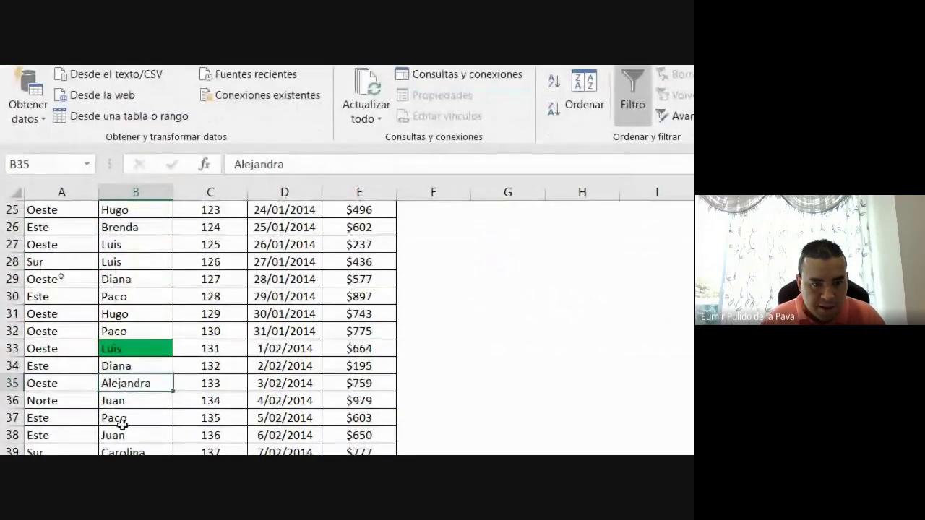
scroll(133, 401, down, 3)
click(136, 377)
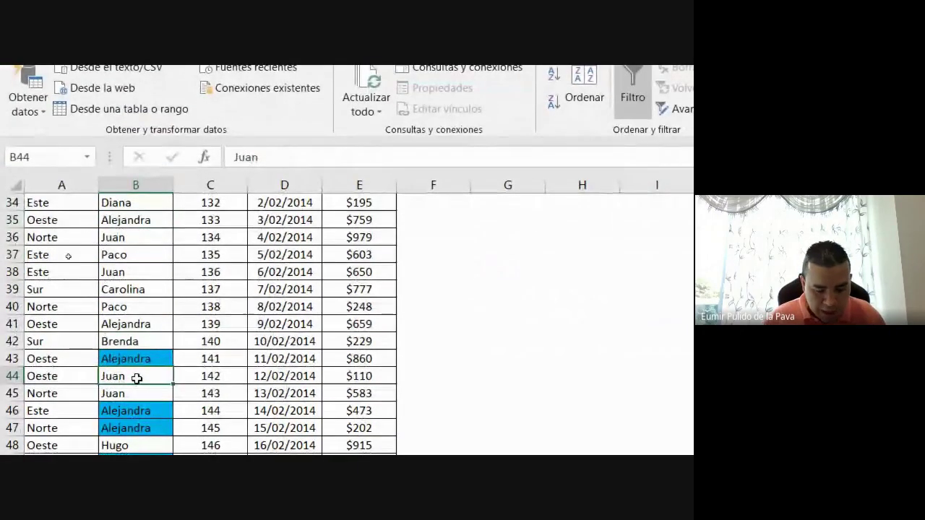
text(Ana María)
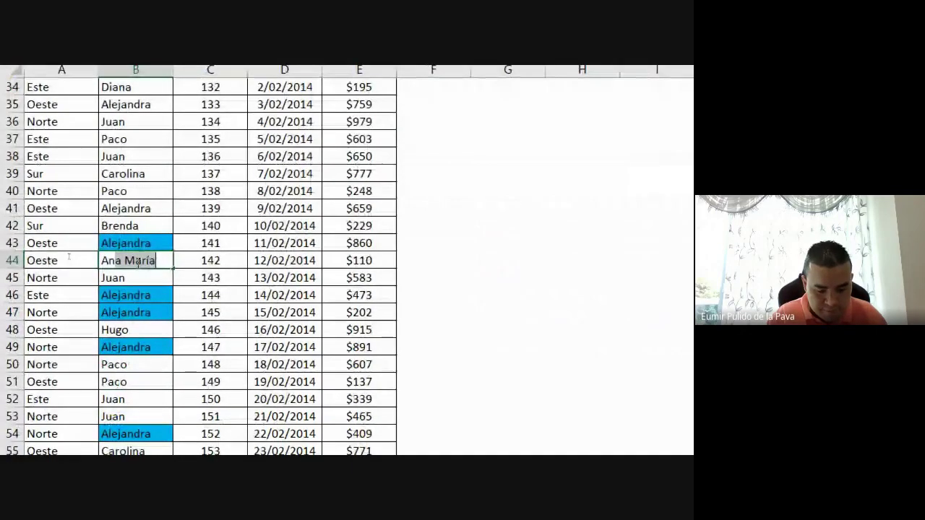
text(gel)
key(Return)
scroll(136, 263, up, 5)
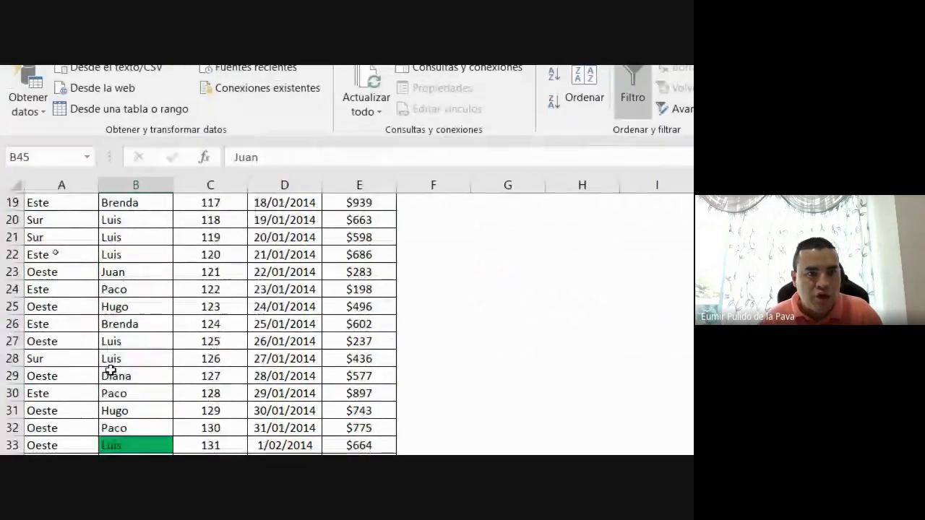
scroll(137, 263, up, 6)
click(166, 95)
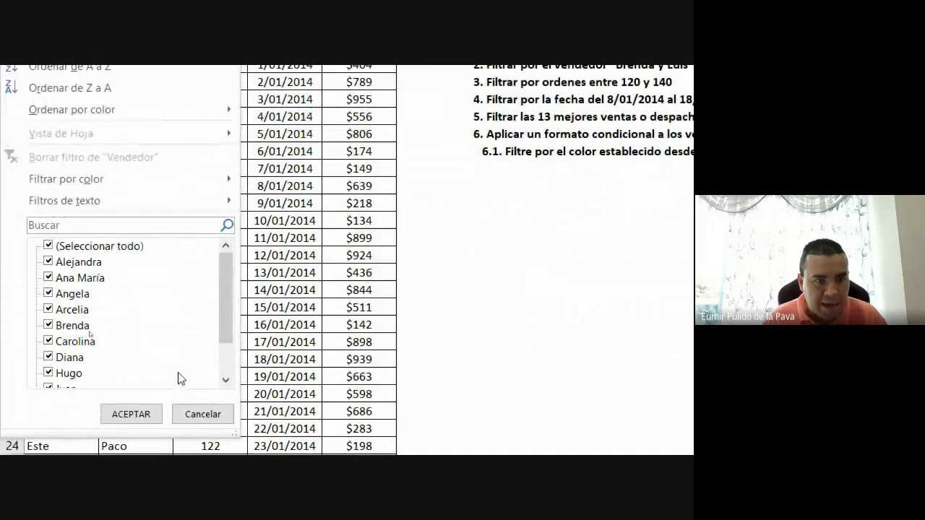
- Filter Vendedor with a custom 'comienza por' A* rule so only A-named sellers remain
click(113, 226)
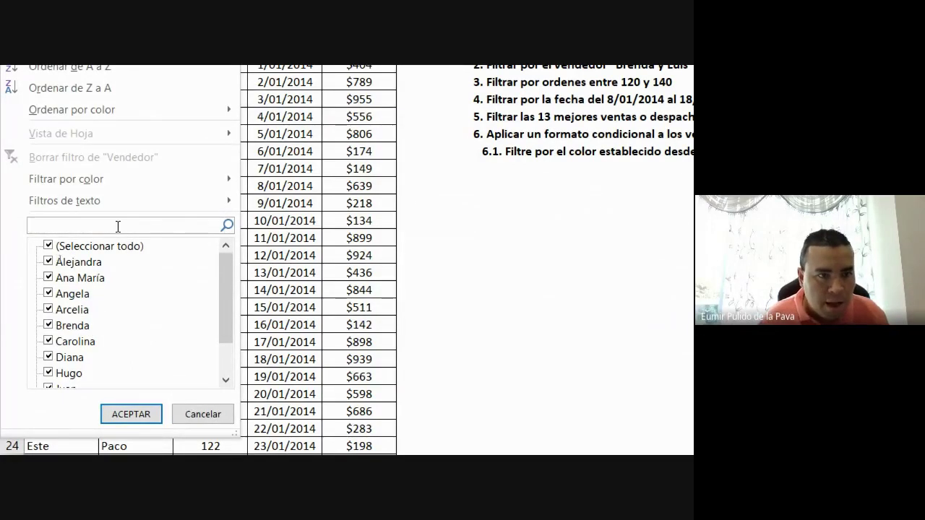
mouse_move(120, 211)
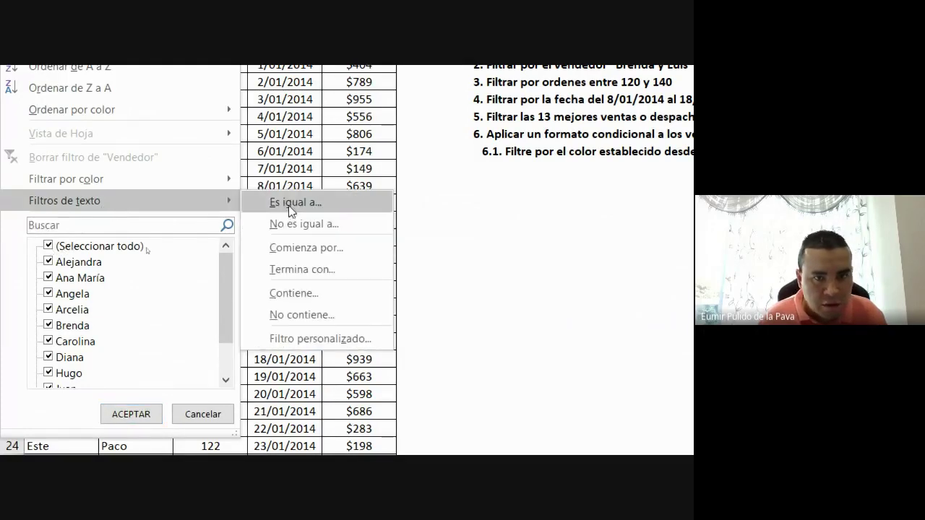
click(310, 338)
click(343, 160)
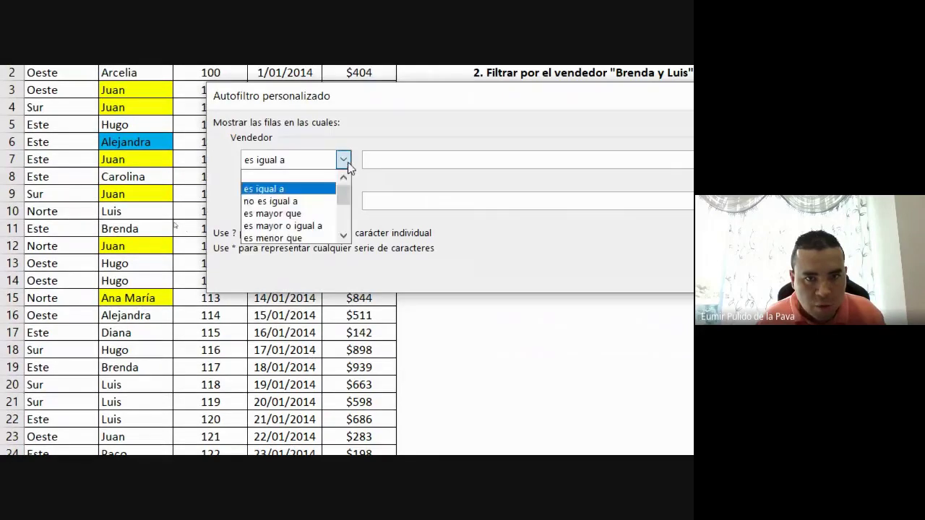
click(344, 236)
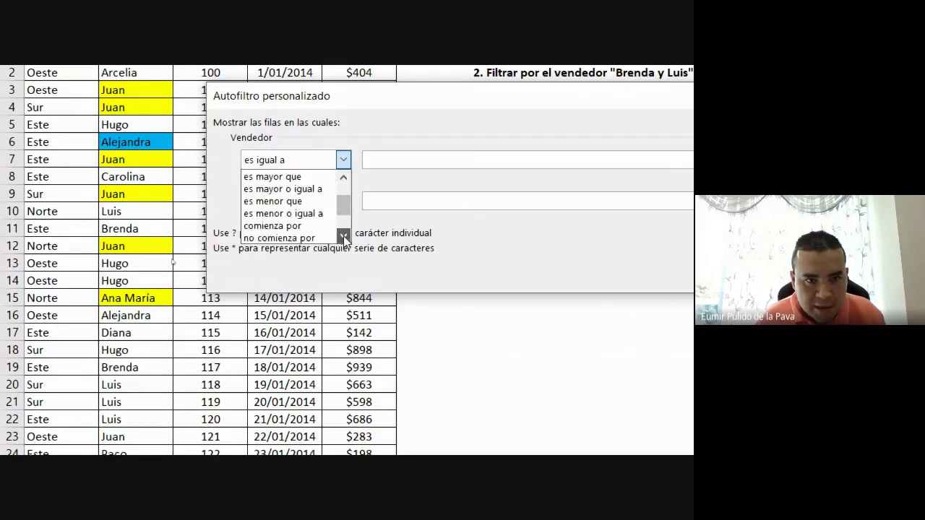
click(315, 212)
click(384, 160)
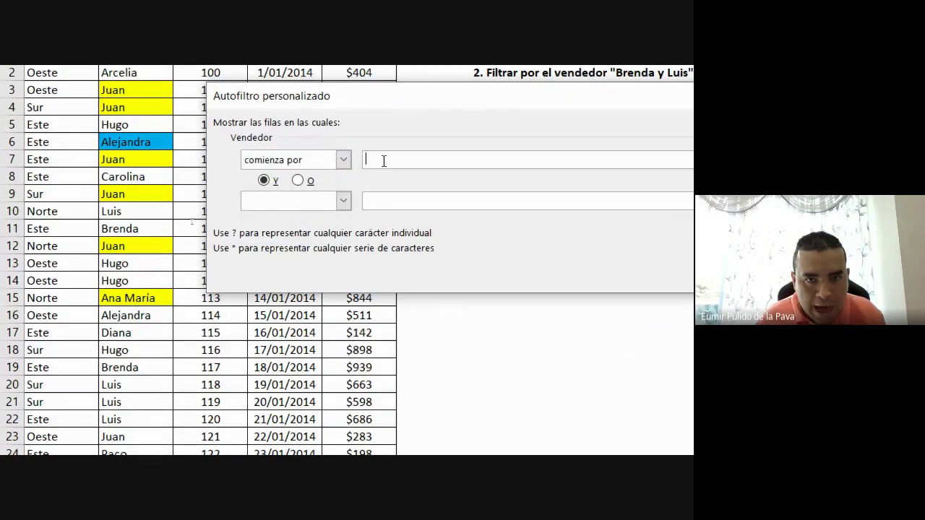
text(A)
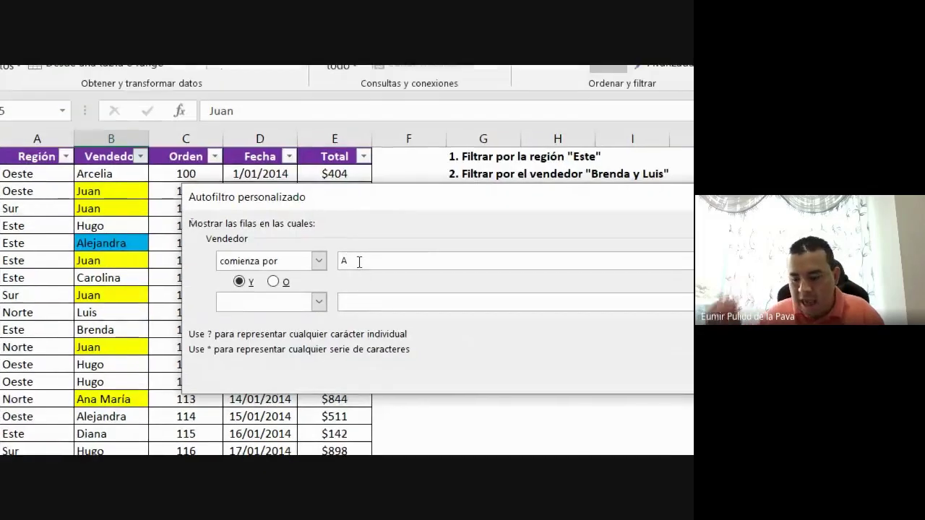
text(*)
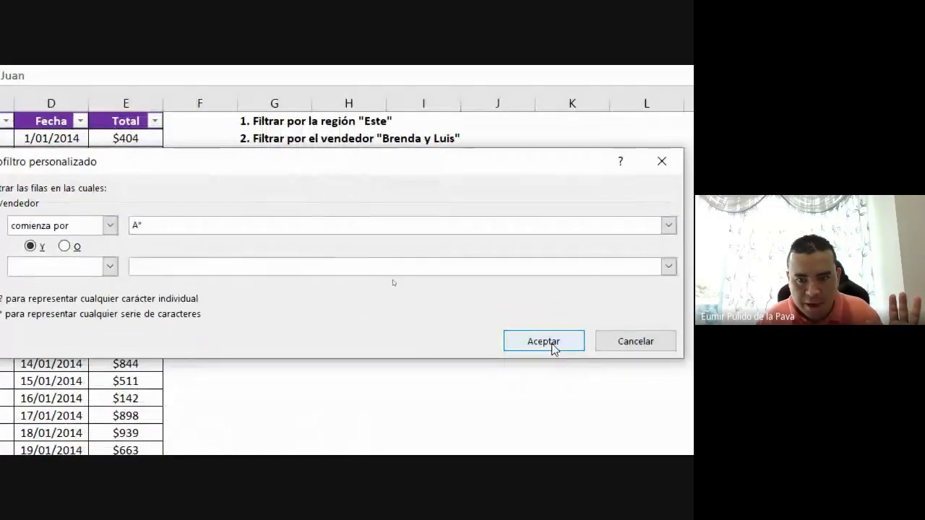
click(552, 344)
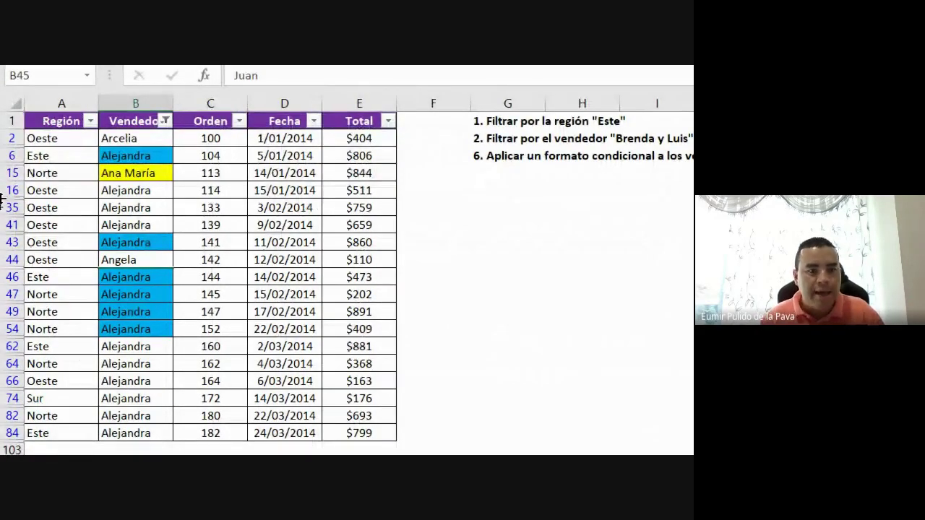
click(124, 261)
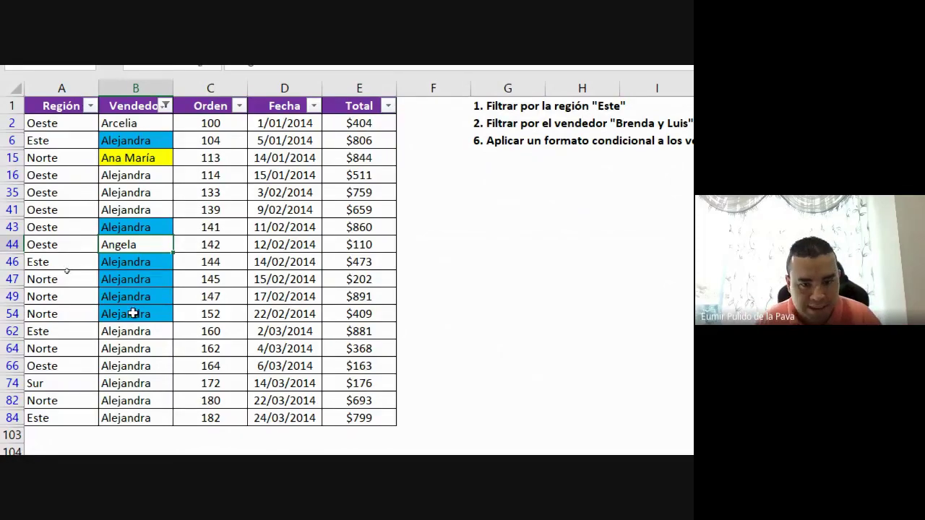
- Reset the Magnifier to 100% and bring the Google Meet call window forward
click(530, 438)
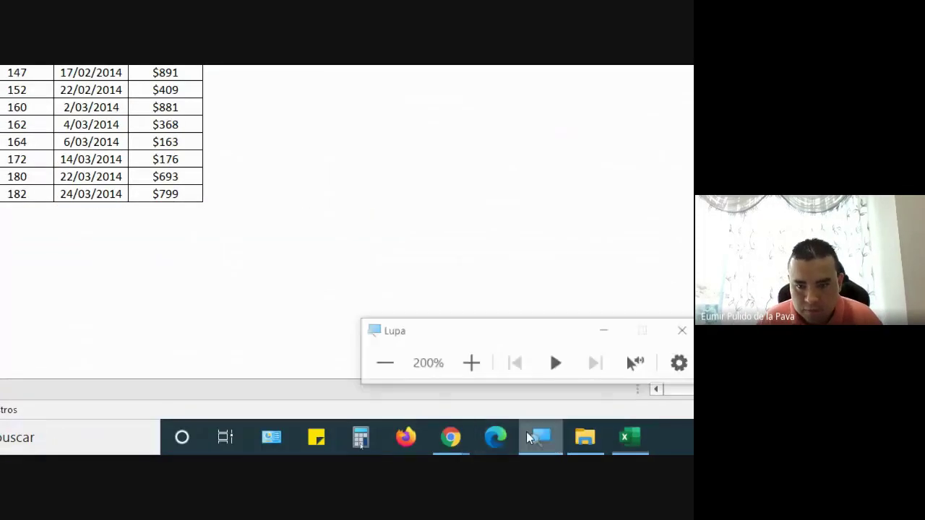
click(384, 363)
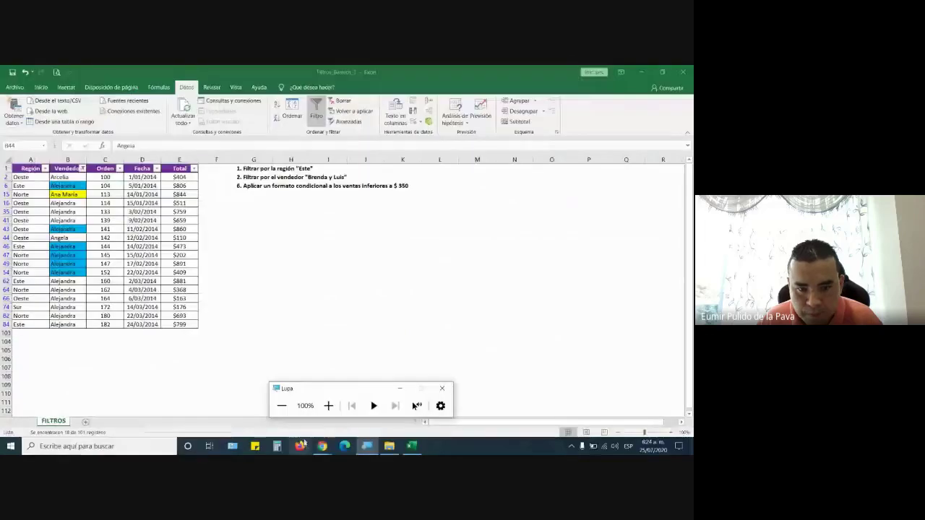
mouse_move(322, 445)
click(390, 397)
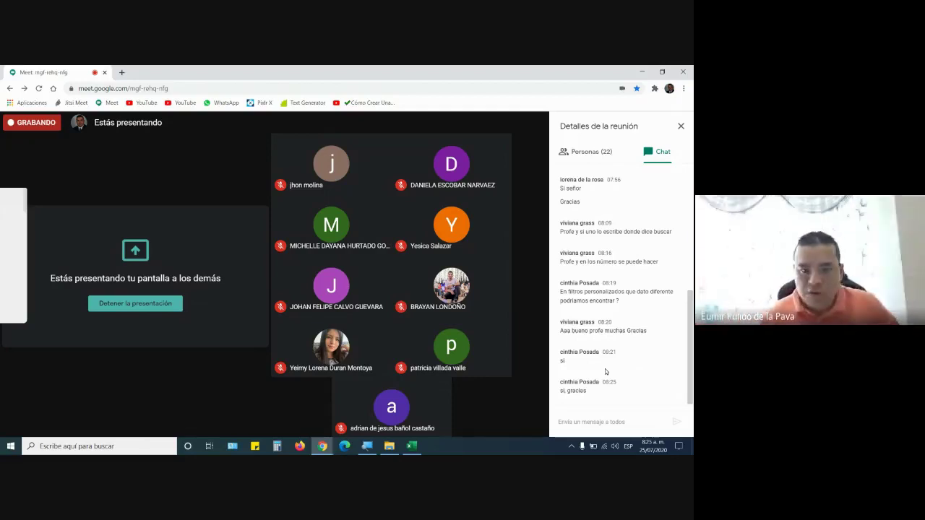
mouse_move(453, 350)
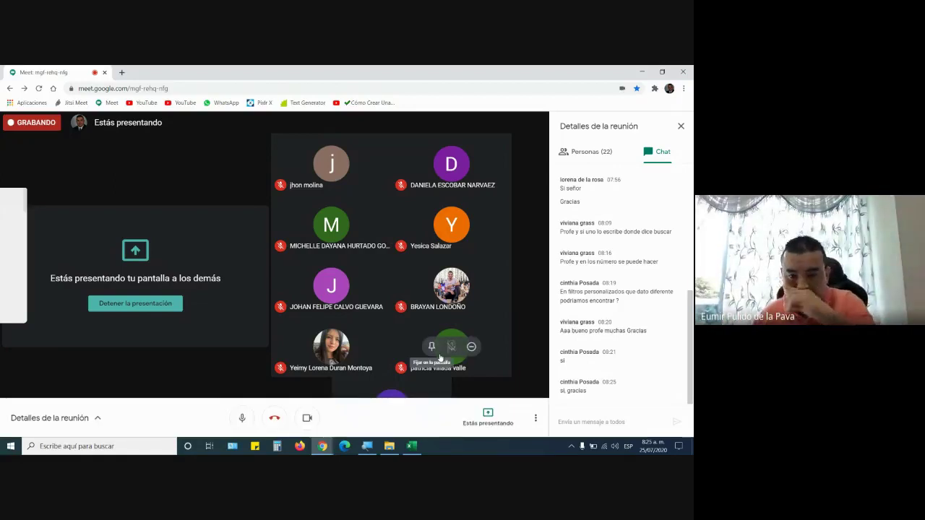
- Browse File Explorer into the SENA folder and open the workbook there
click(389, 446)
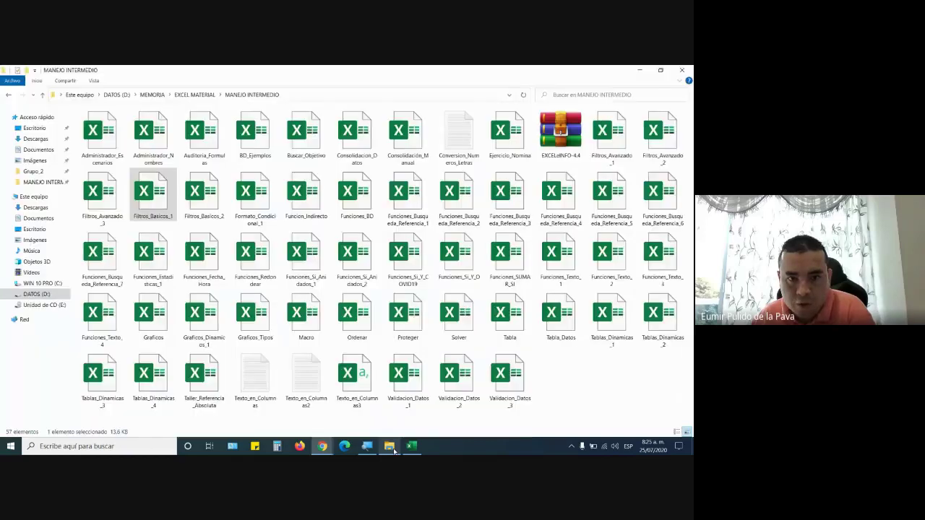
click(8, 95)
click(9, 95)
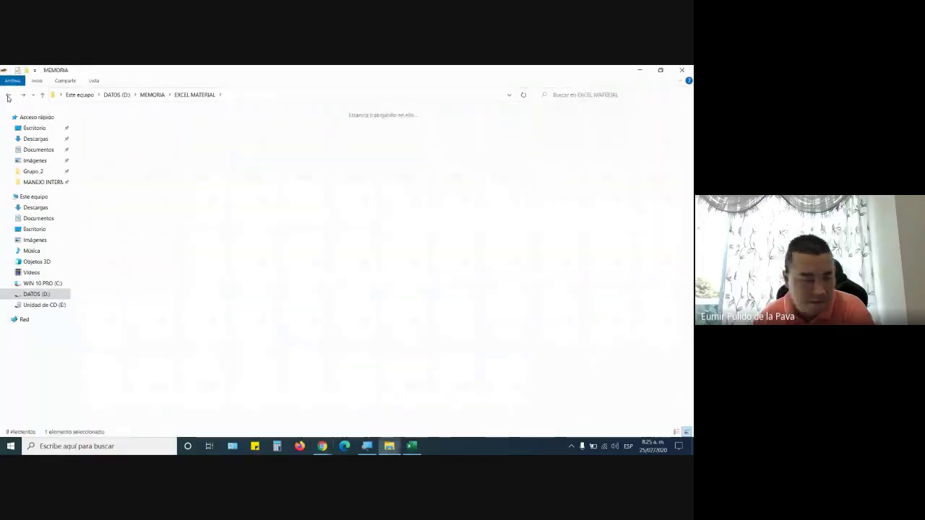
double_click(294, 156)
double_click(560, 208)
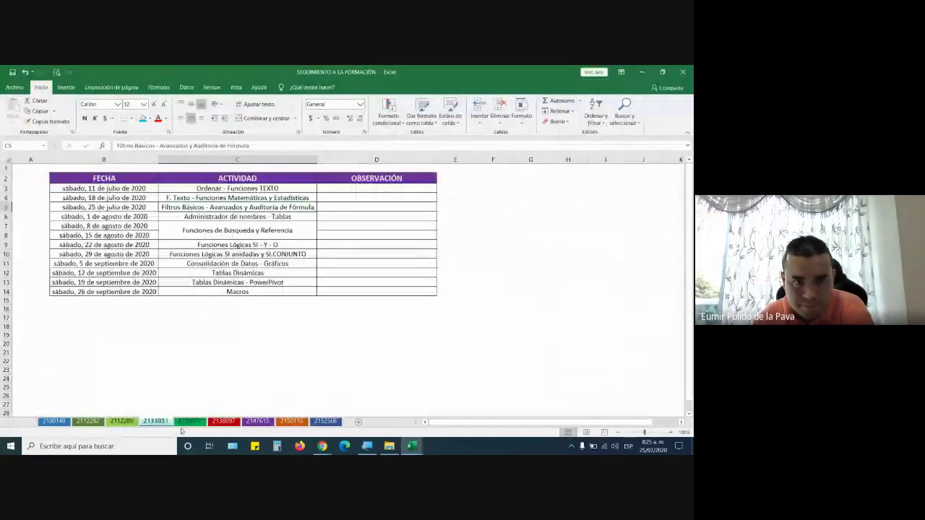
- Clear the Vendedor filter in Filtros_Basicos_1 and close it without saving
key(alt+Tab)
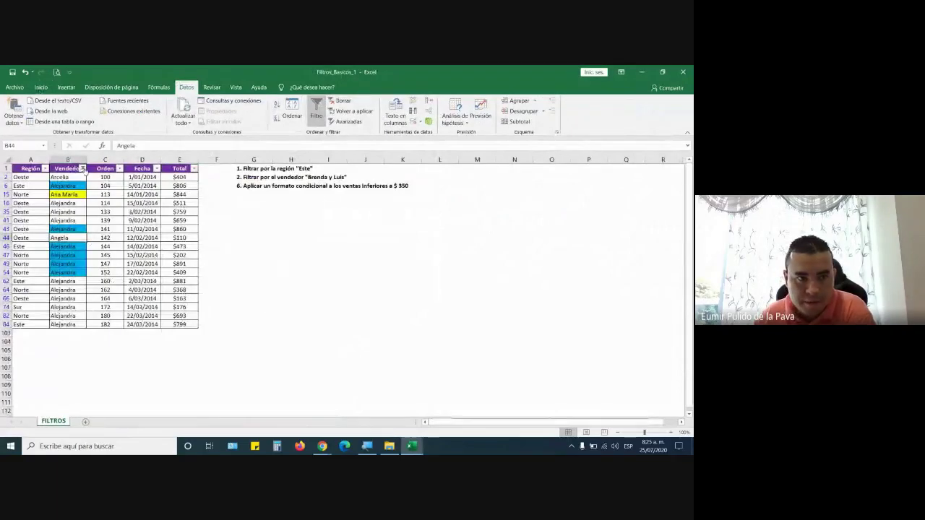
click(82, 168)
click(62, 227)
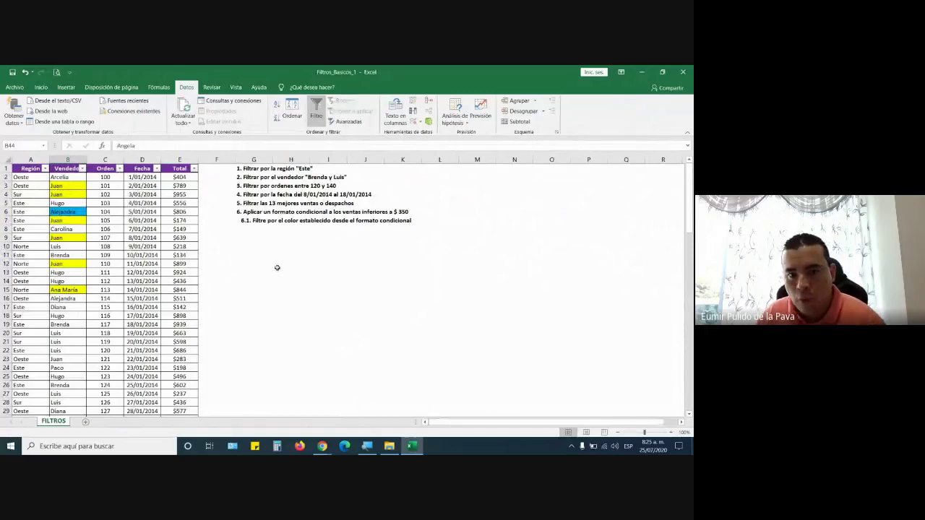
click(684, 69)
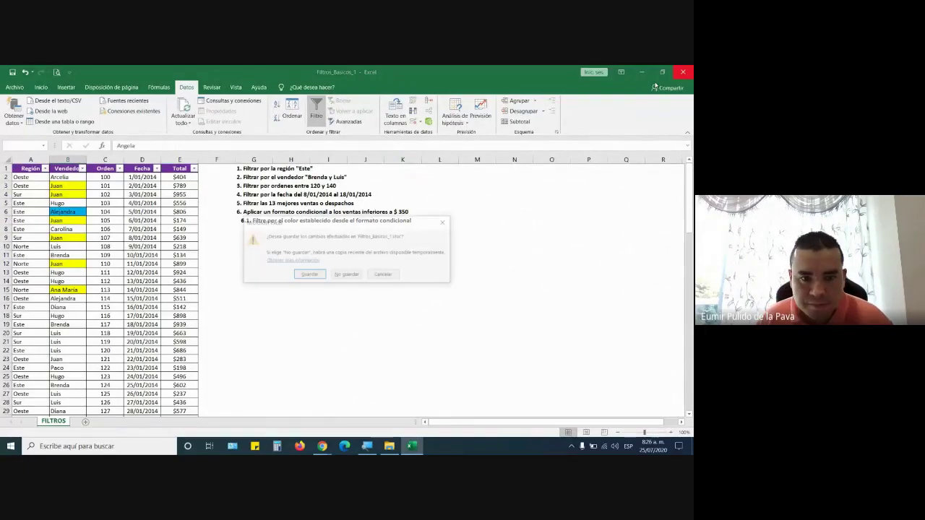
click(341, 280)
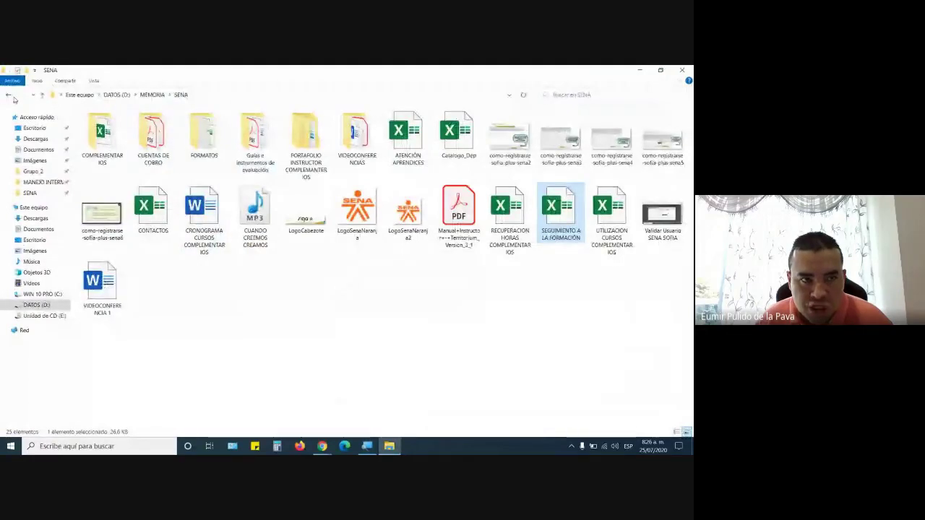
- Open Auditoria_Formulas from EXCEL MATERIAL > MANEJO INTERMEDIO
click(8, 95)
double_click(253, 134)
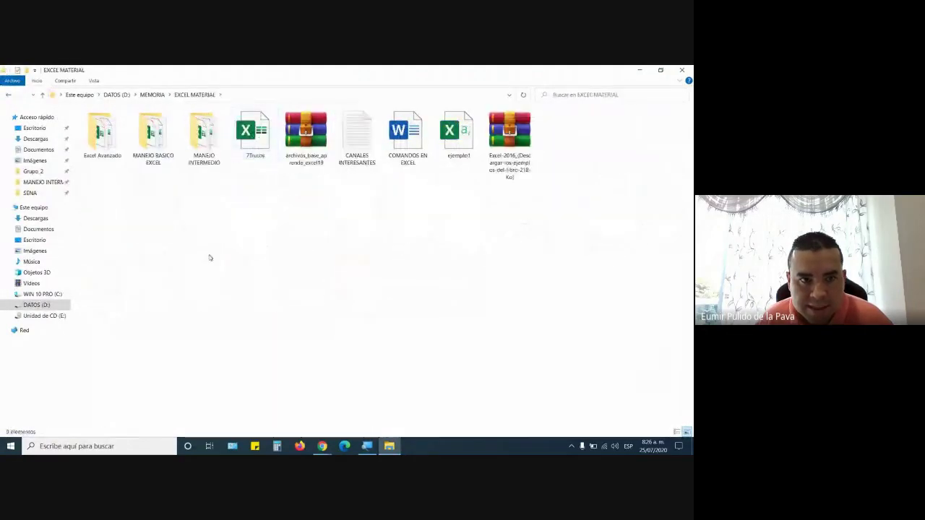
click(211, 142)
double_click(211, 141)
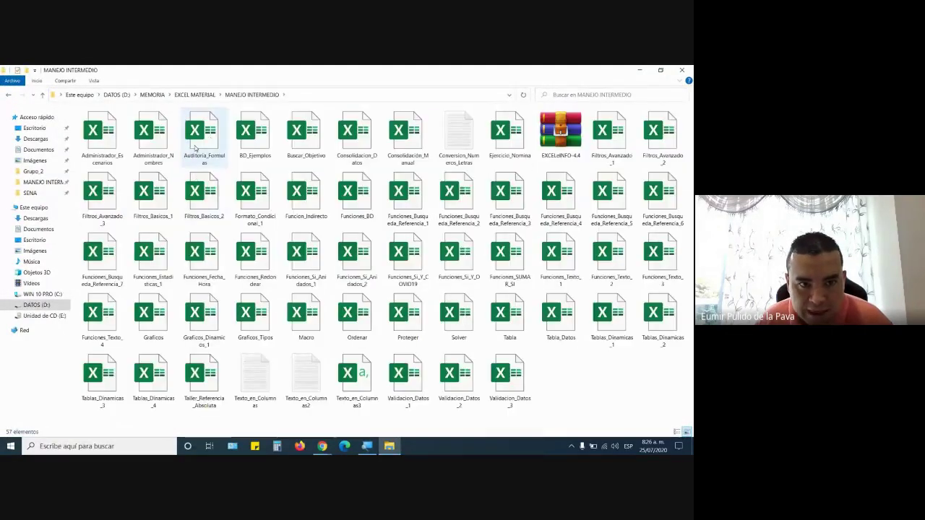
click(199, 145)
double_click(197, 146)
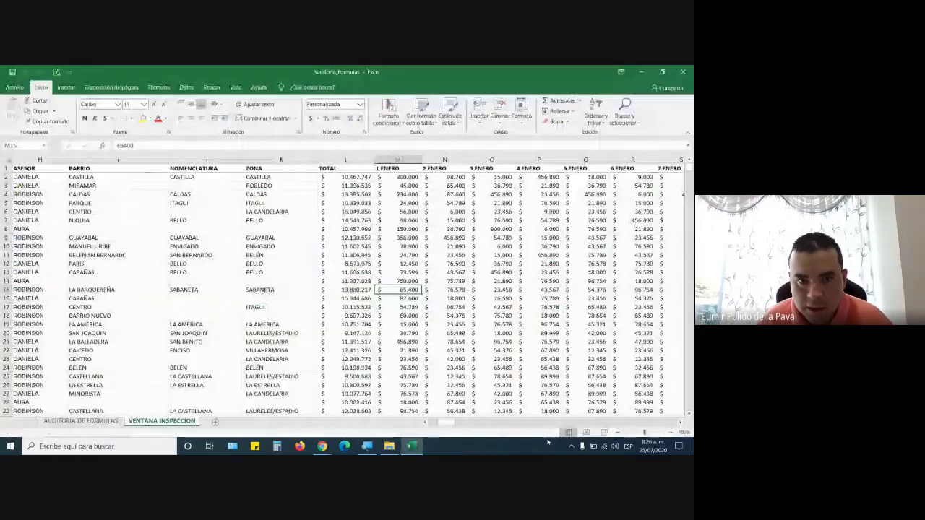
- Switch to the AUDITORIA DE FORMULAS sheet, zoom in, and select Enero's Piezas in B2
click(107, 420)
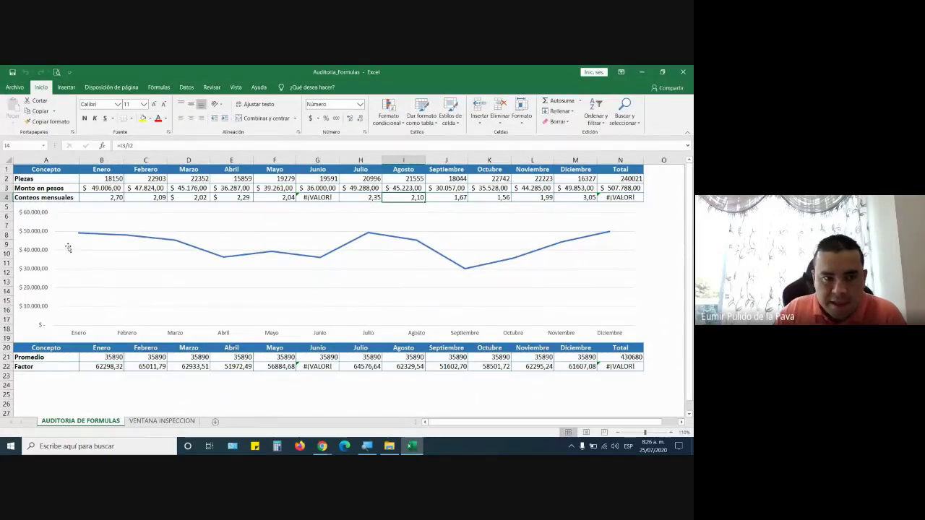
click(75, 214)
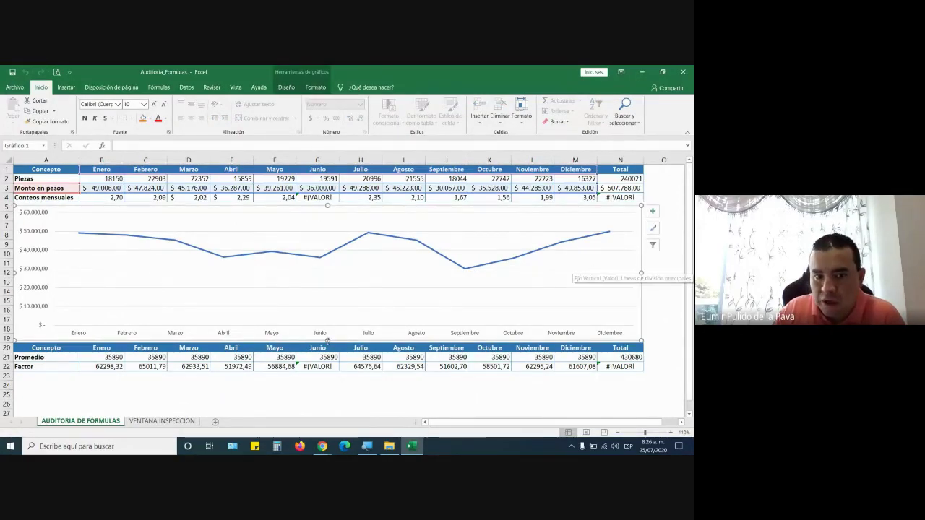
click(670, 432)
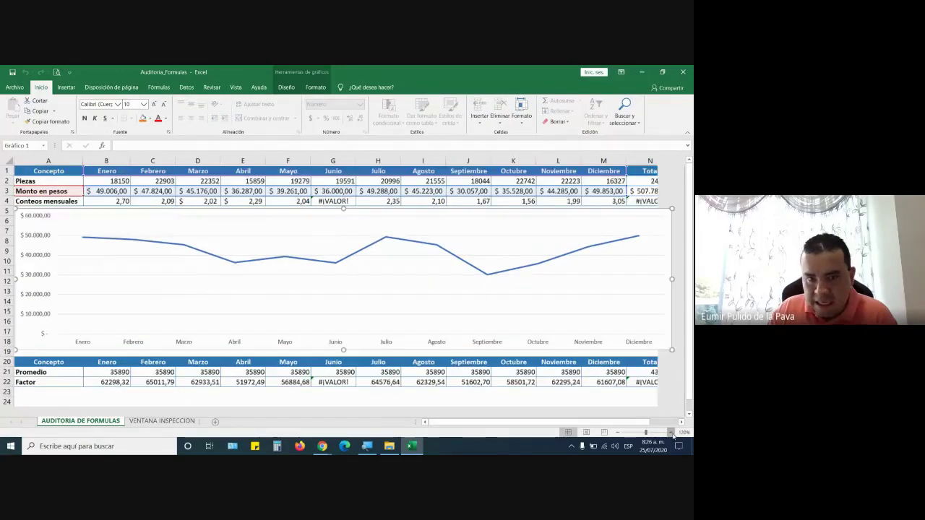
click(672, 432)
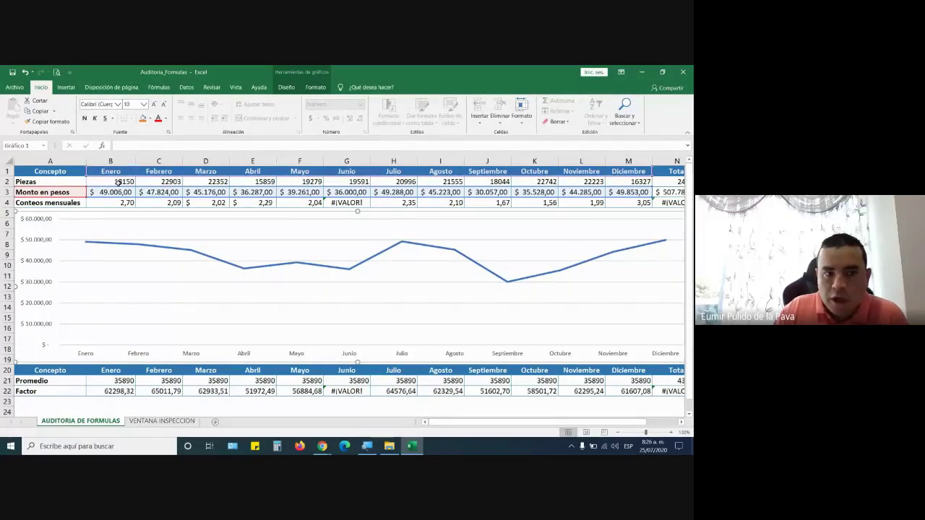
click(117, 183)
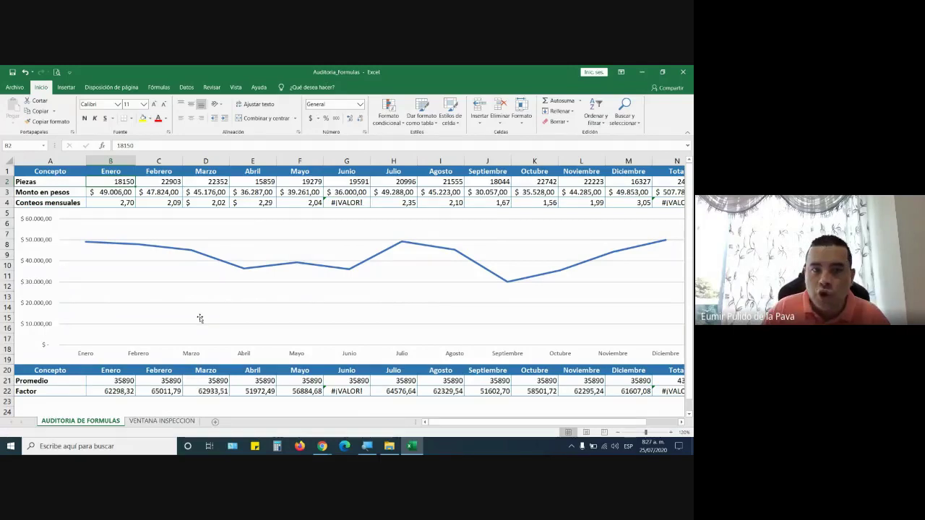
- Show the Fórmulas auditing tools, zoom toward 180%, and select Enero's count in B4
click(160, 87)
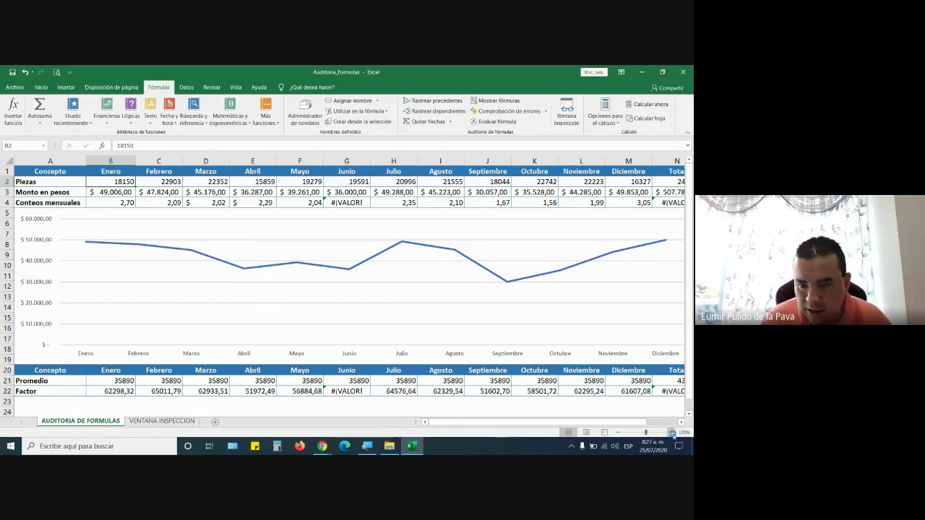
click(672, 432)
click(672, 432)
click(672, 432)
click(672, 432)
click(672, 432)
click(672, 432)
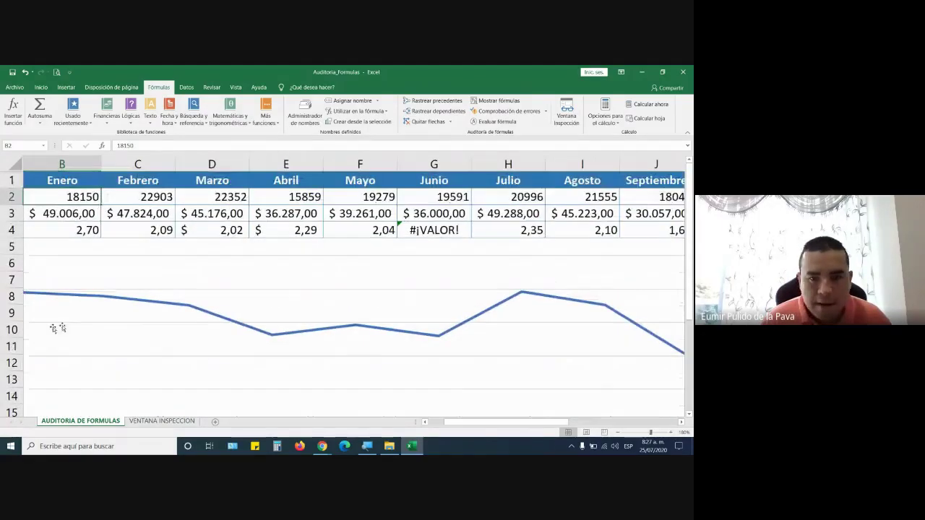
drag(497, 424, 426, 423)
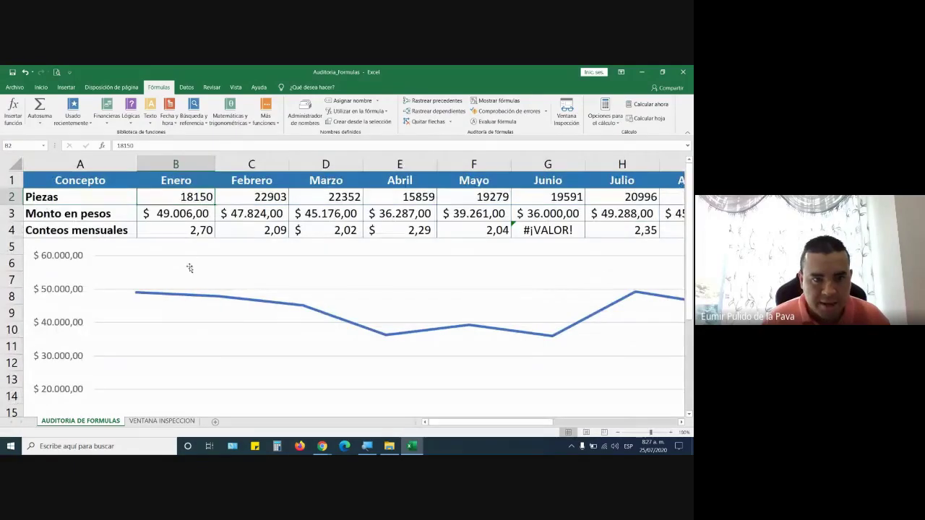
click(187, 229)
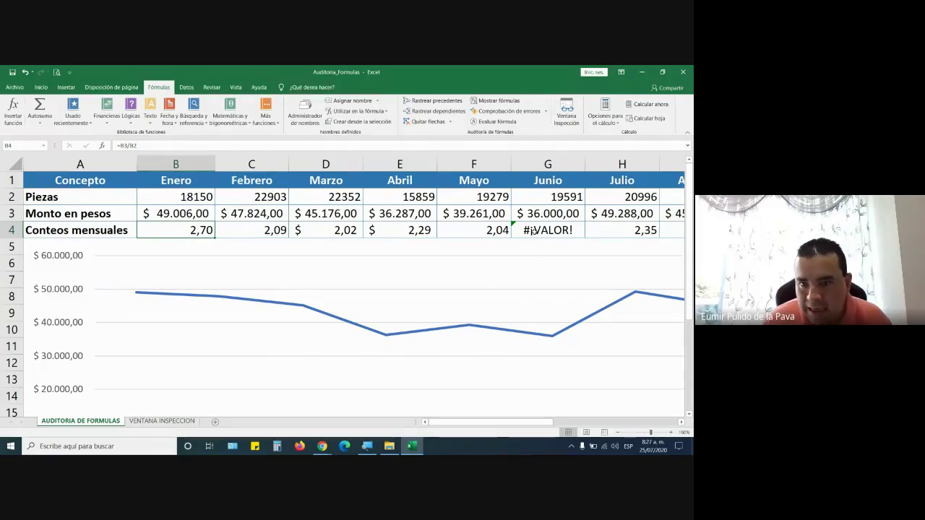
click(550, 230)
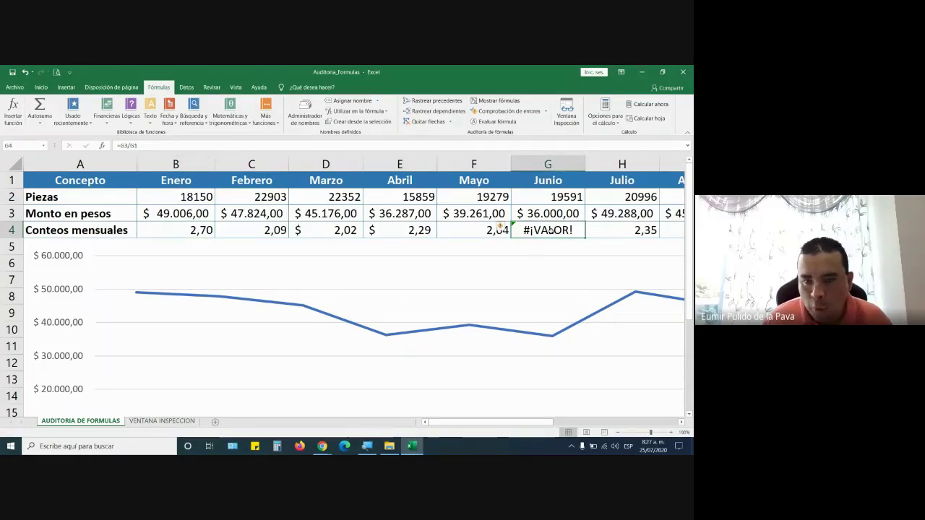
double_click(550, 231)
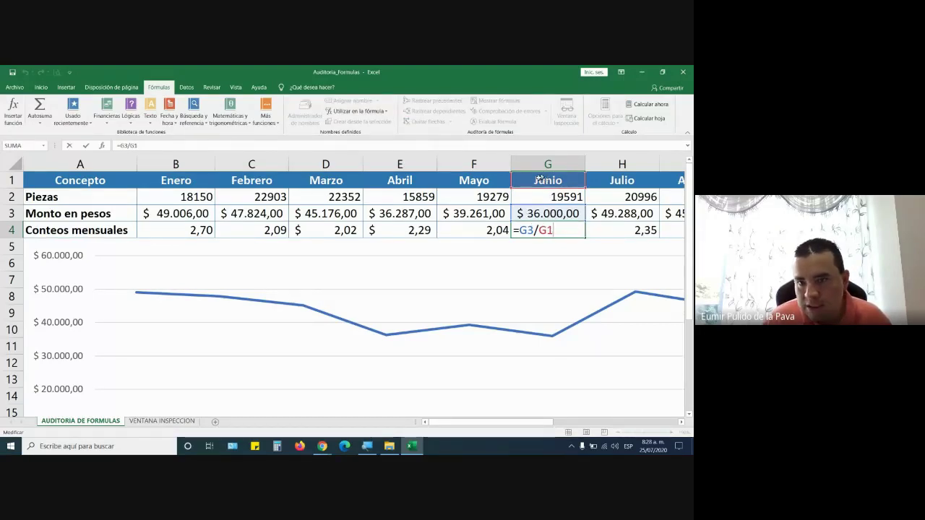
key(Return)
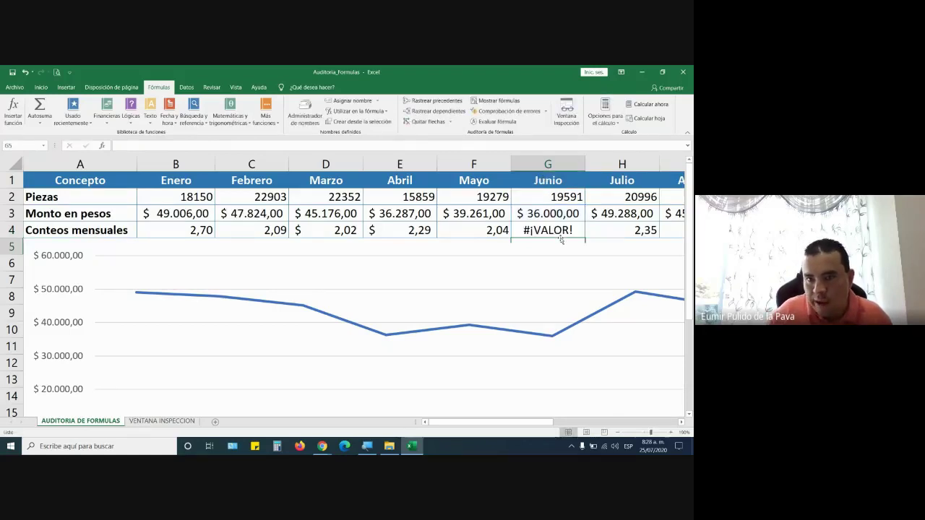
click(538, 231)
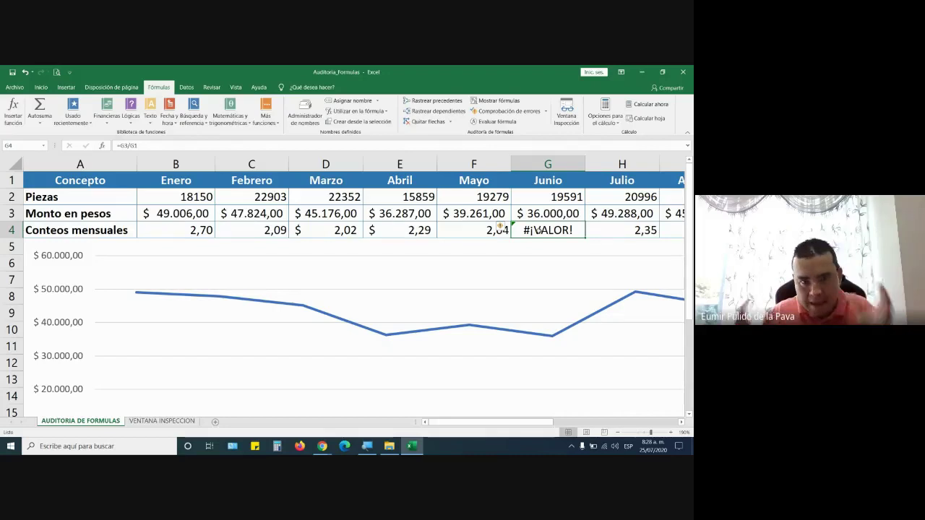
key(Right)
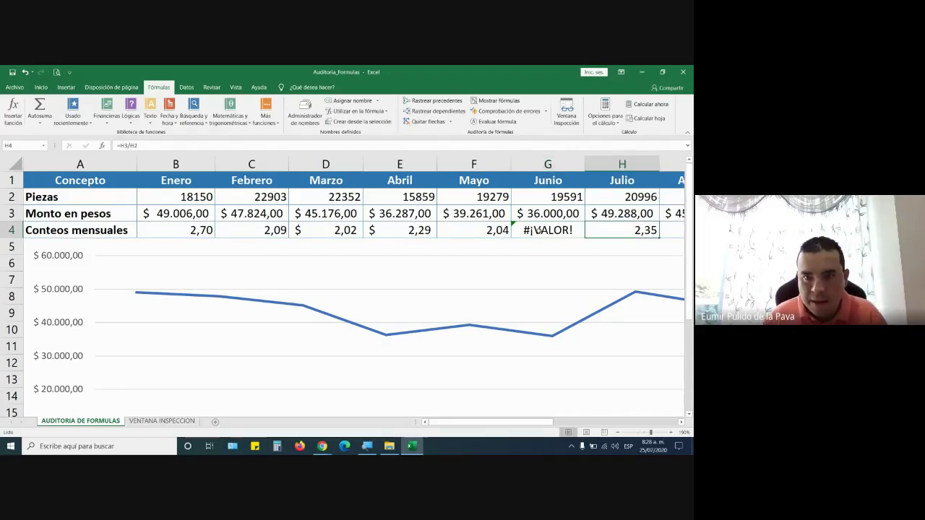
key(Right)
key(Right)
key(Right)
key(Right)
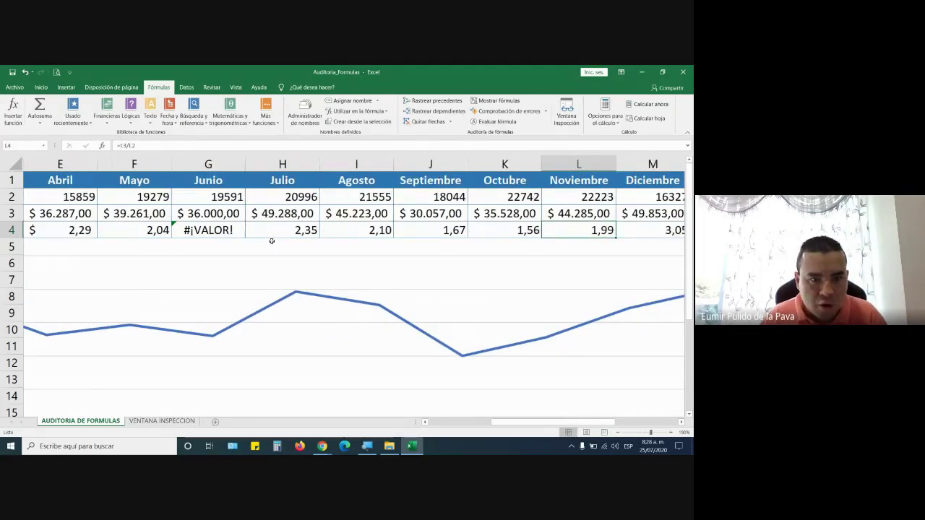
click(226, 230)
key(Right)
key(Right)
key(Right)
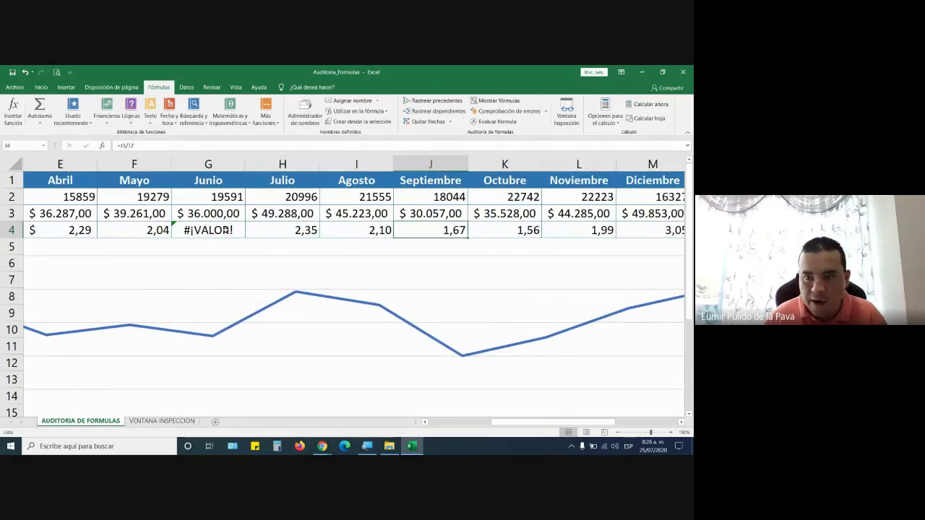
key(Right)
key(Right)
key(Right)
key(Right)
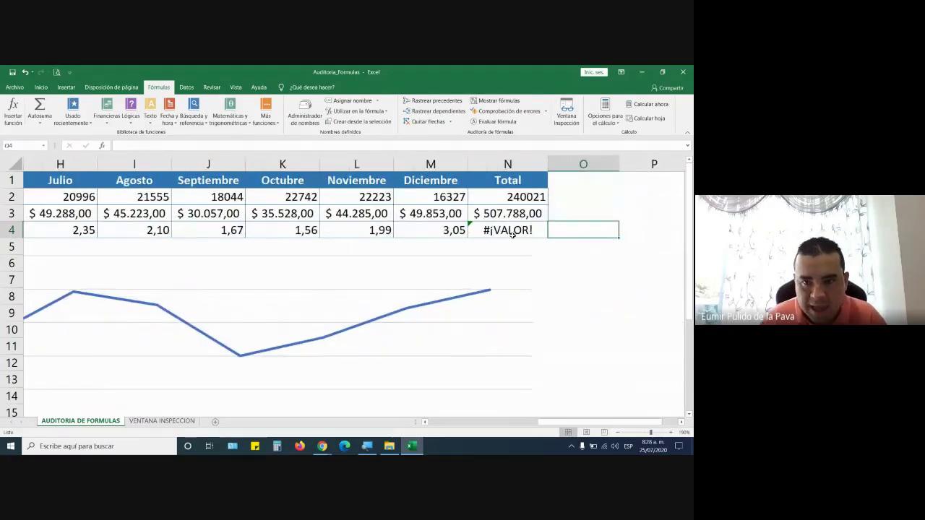
click(531, 229)
double_click(539, 230)
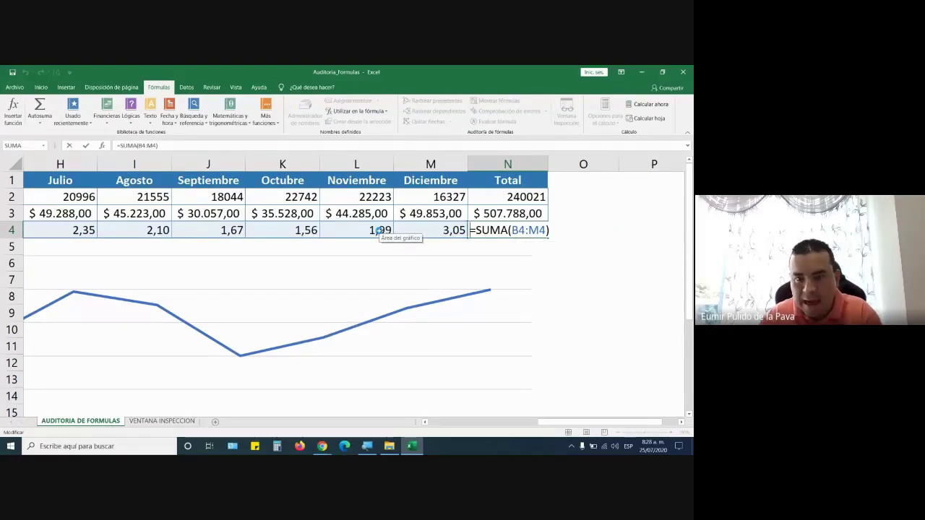
key(Escape)
key(Left)
key(Left)
key(Left)
key(Left)
key(Left)
key(Left)
key(Left)
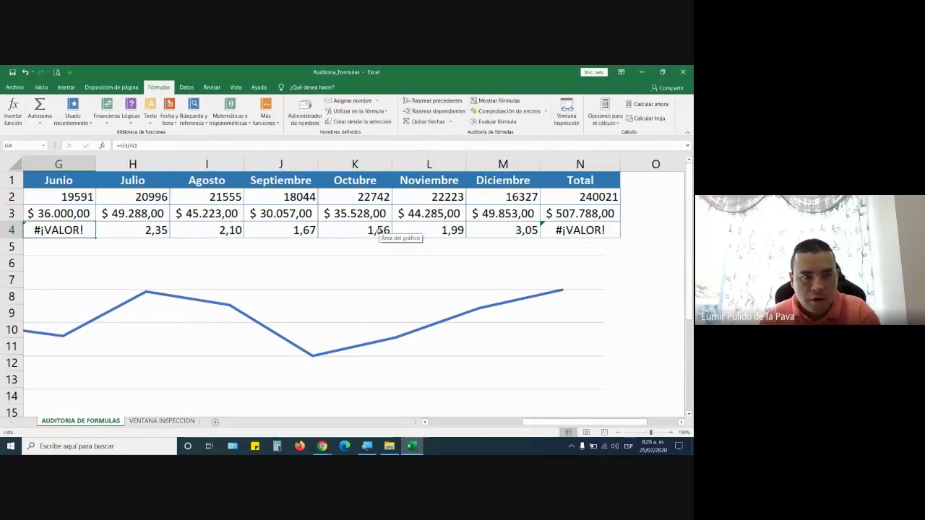
key(Left)
key(Right)
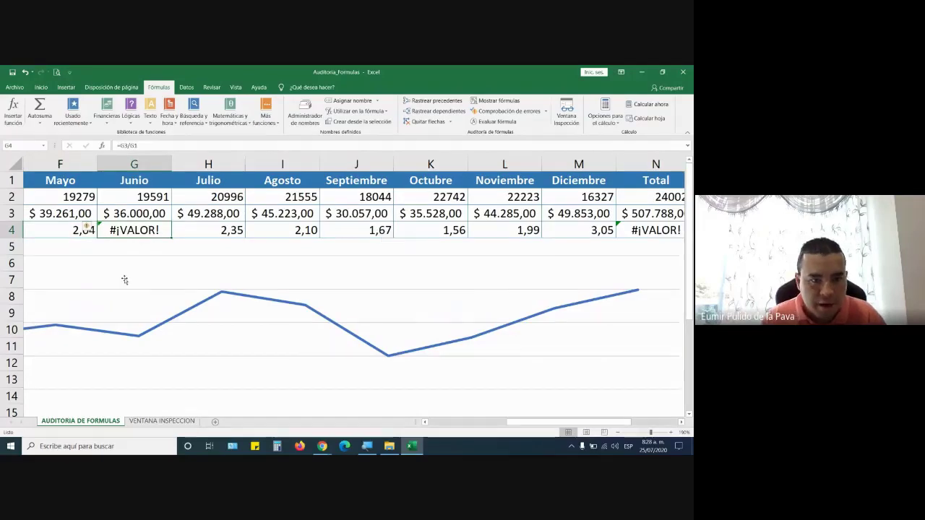
scroll(124, 280, down, 2)
scroll(124, 280, down, 3)
- Inspect the Junio factor formula in G22 and confirm it unchanged
click(147, 285)
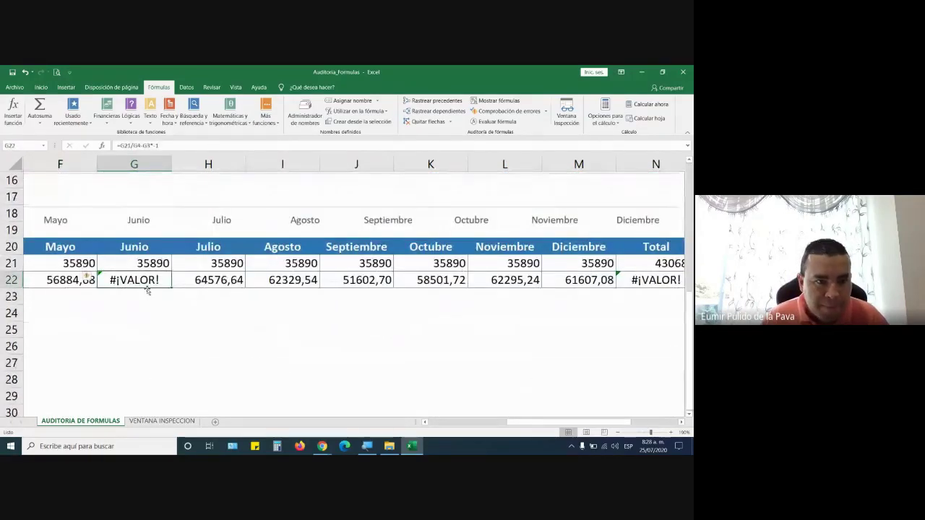
double_click(165, 283)
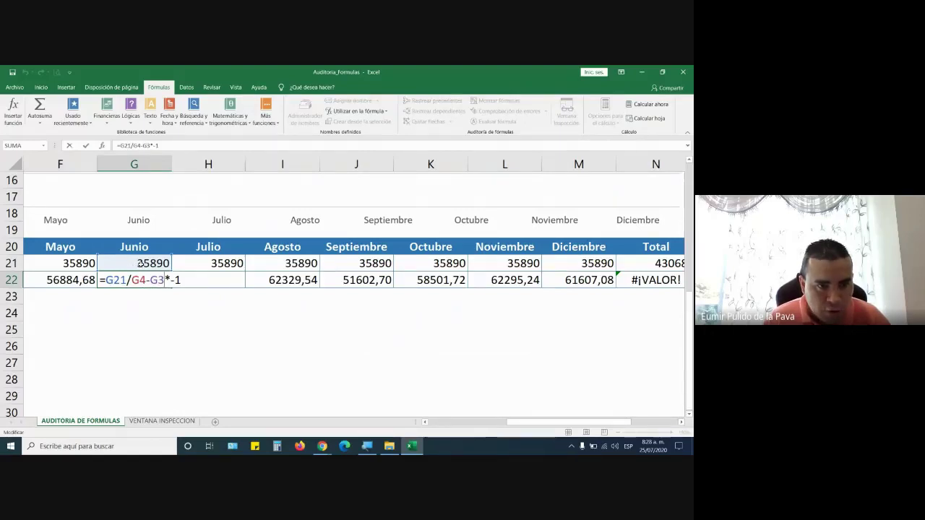
scroll(141, 277, up, 2)
scroll(142, 277, up, 3)
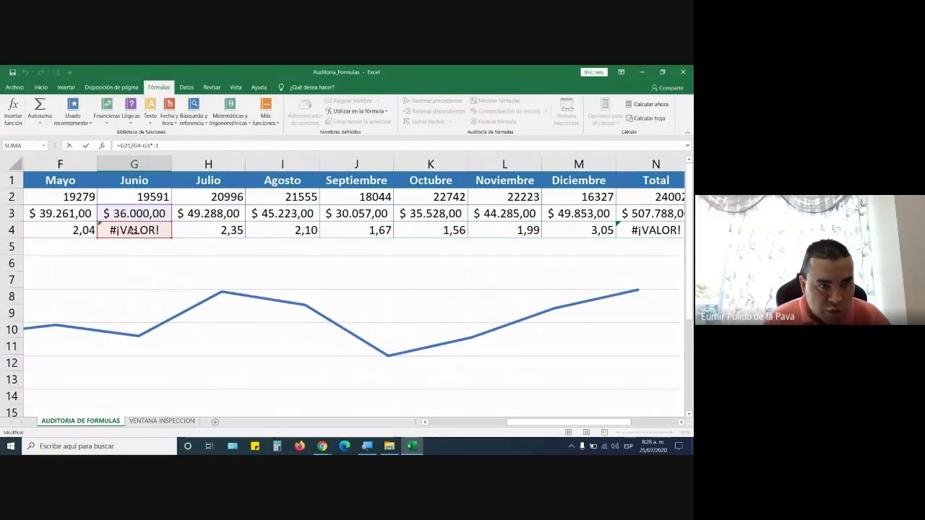
scroll(140, 309, down, 1)
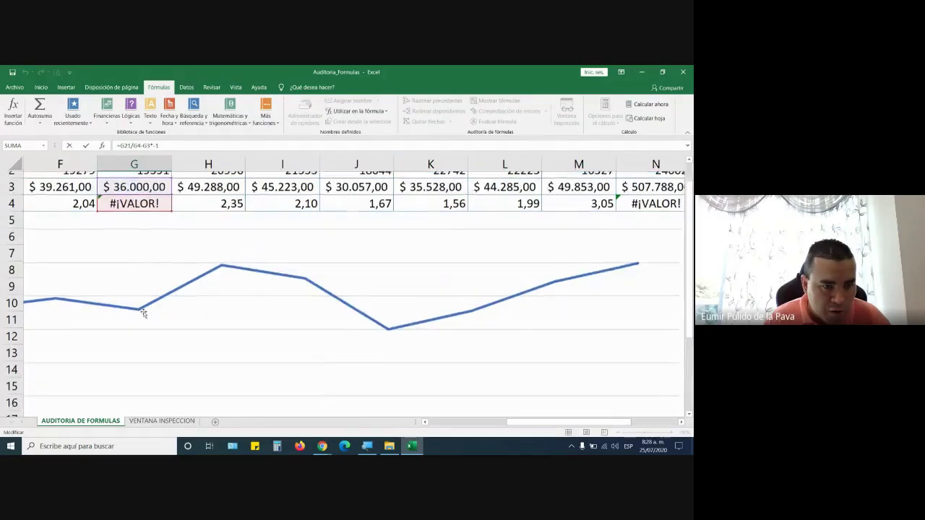
scroll(138, 325, down, 5)
key(Return)
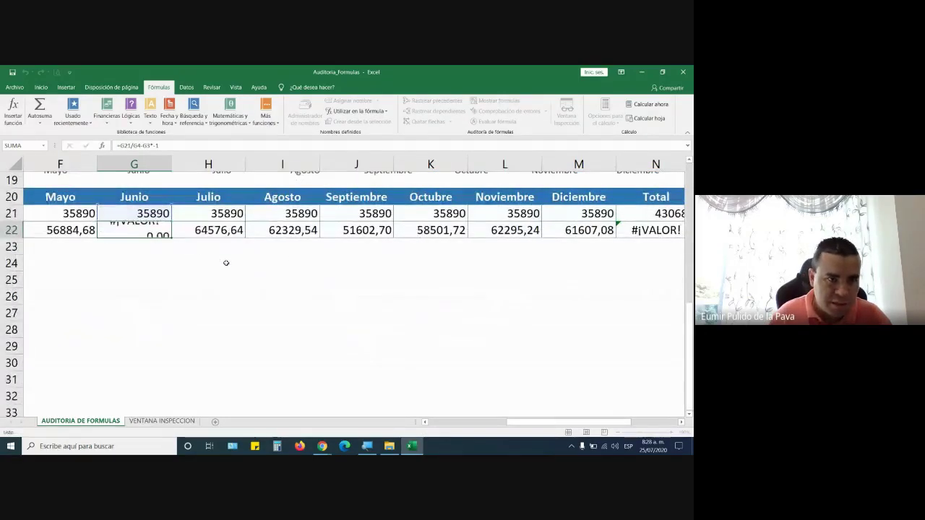
- Check the #¡VALOR! total in row 22, then move from Junio's G4 to Enero's B4 ratio
scroll(226, 263, up, 2)
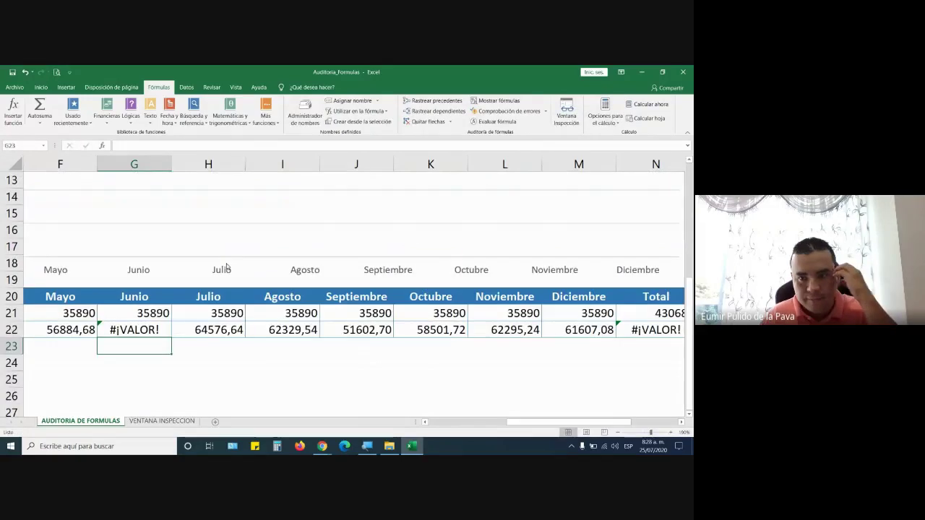
click(621, 328)
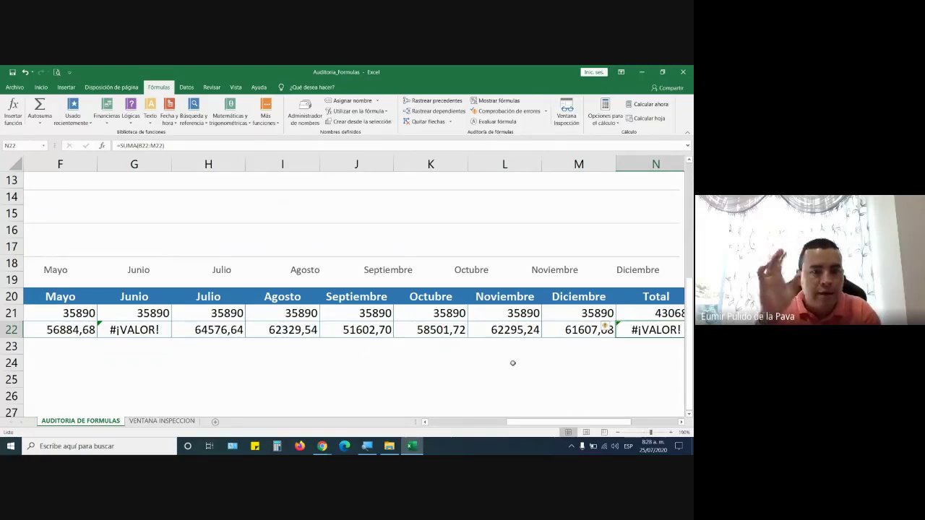
scroll(512, 362, up, 2)
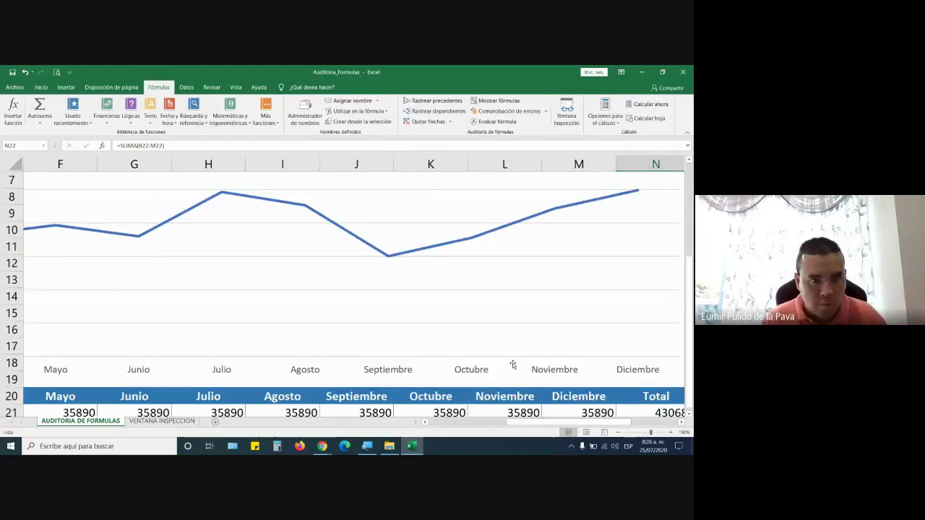
scroll(512, 362, up, 2)
click(137, 229)
key(Left)
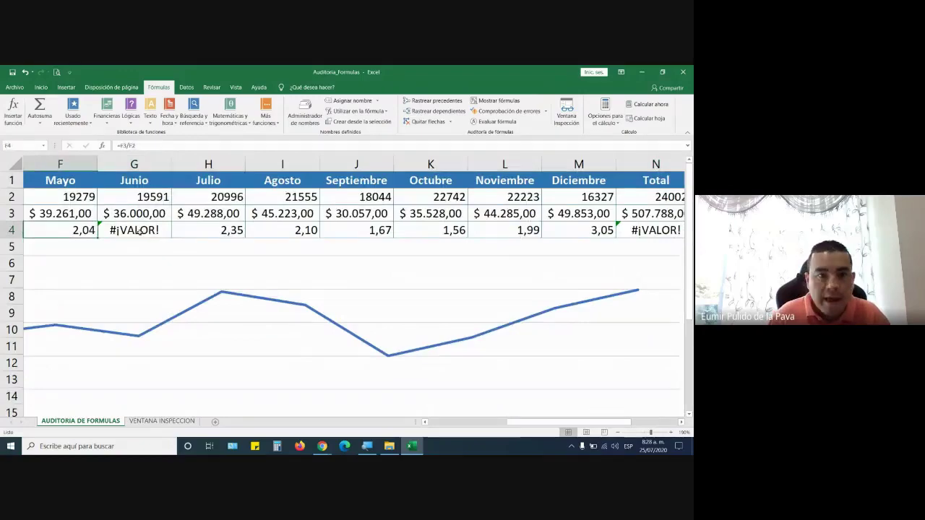
key(Left)
key(Left)
key(Left)
key(Left)
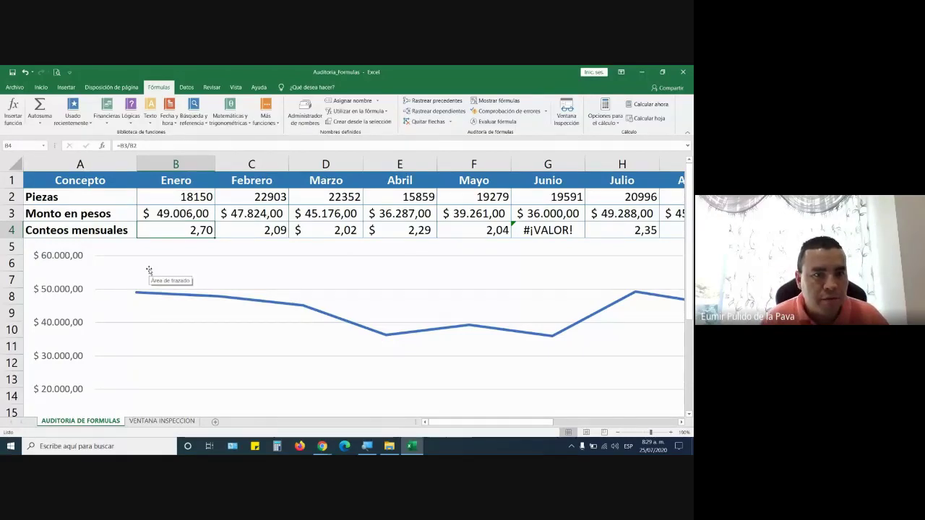
- Review Febrero's =C3/C2 and Enero's =B3/B2 ratio formulas without changing them
double_click(235, 233)
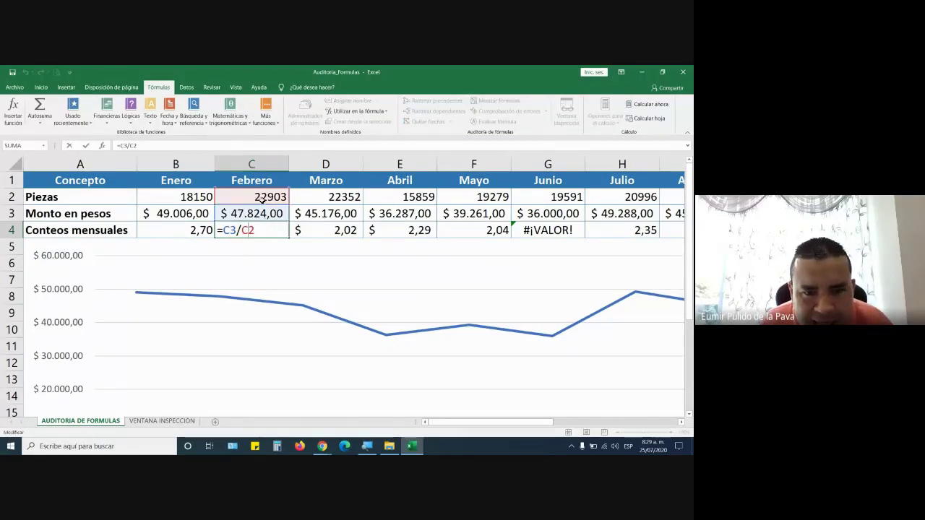
click(329, 230)
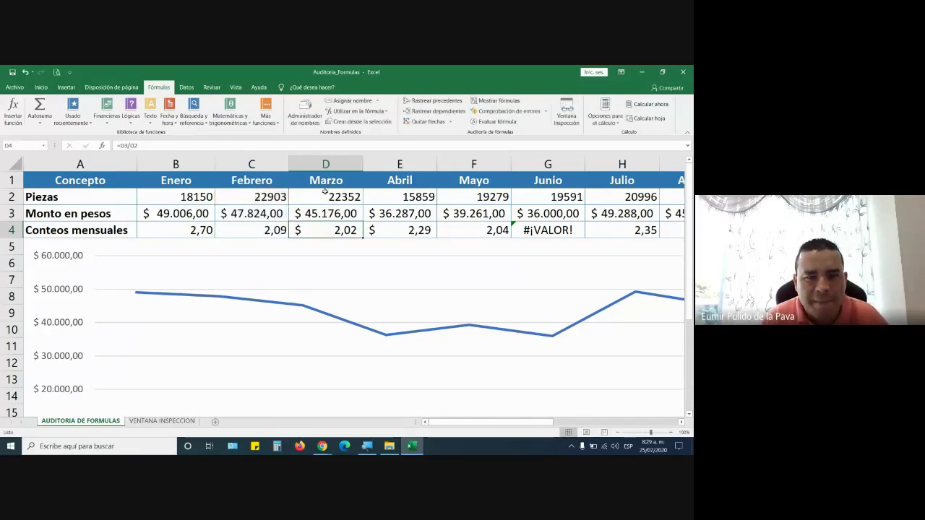
click(248, 228)
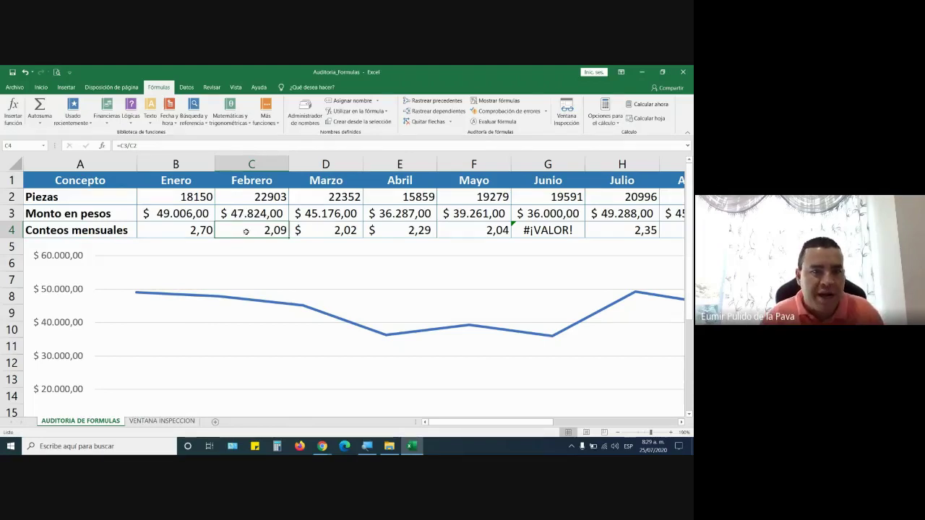
double_click(187, 229)
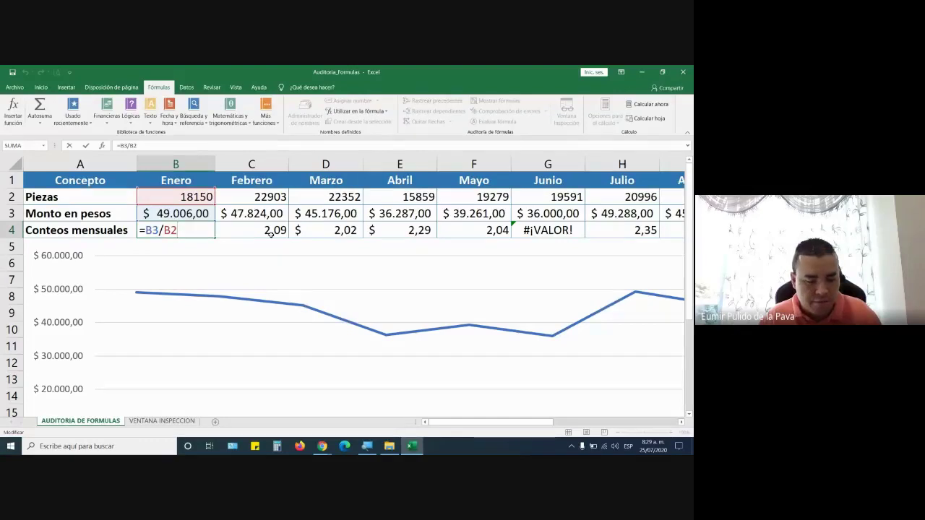
key(ctrl+Return)
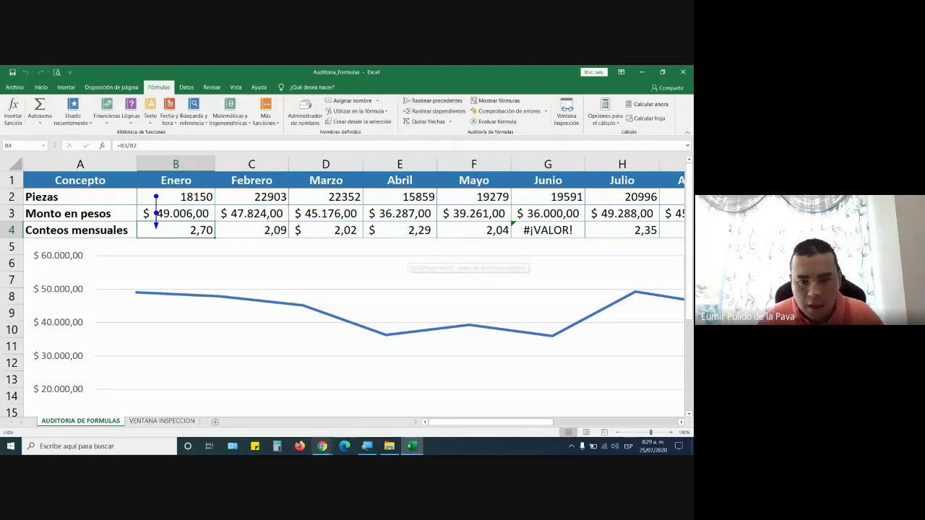
- Magnify the screen and highlight Enero's ratio along with its Piezas and Monto inputs
click(367, 446)
click(328, 407)
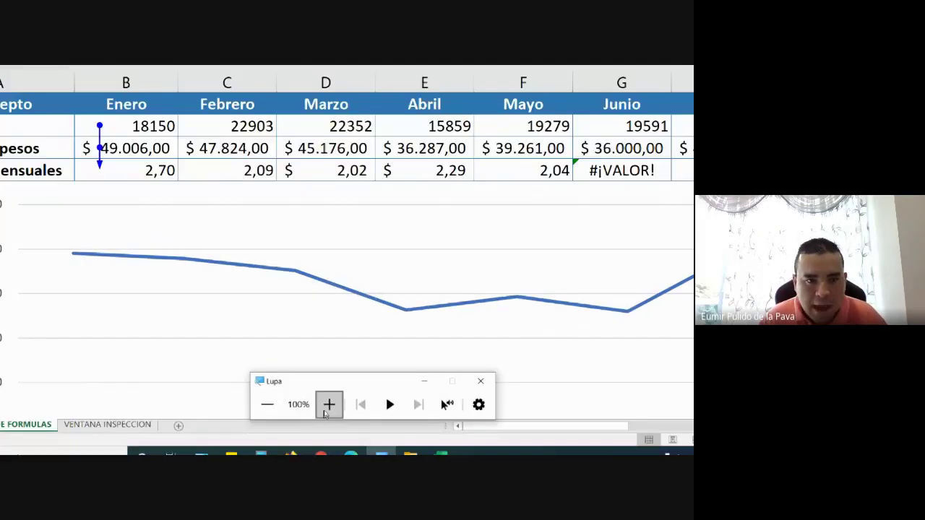
click(328, 407)
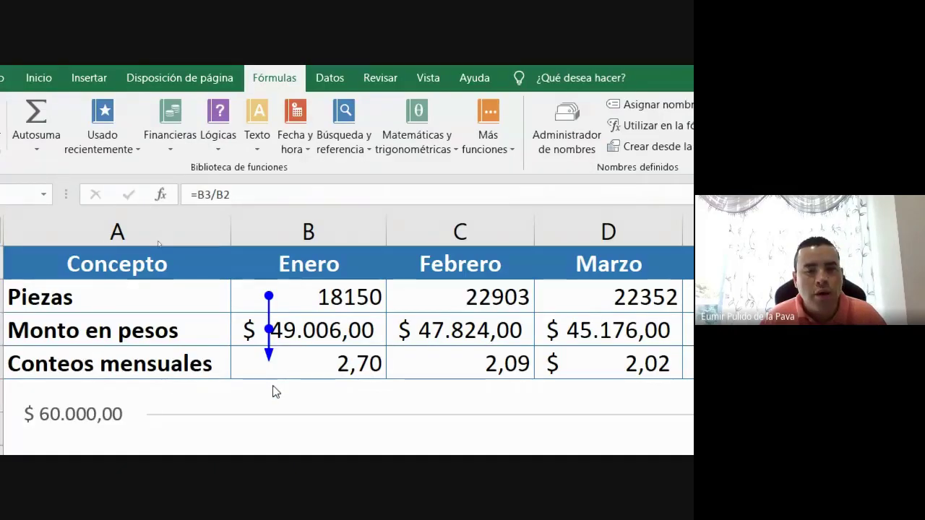
click(299, 364)
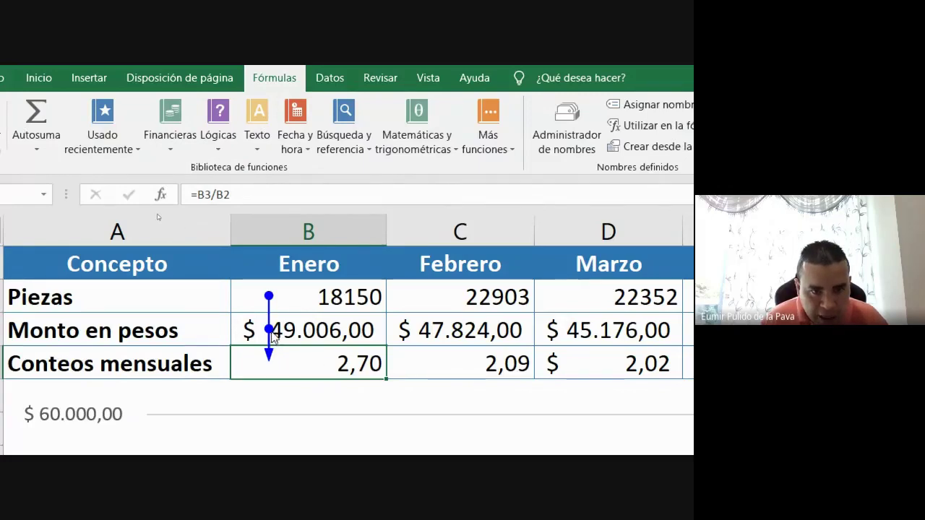
drag(321, 305, 322, 314)
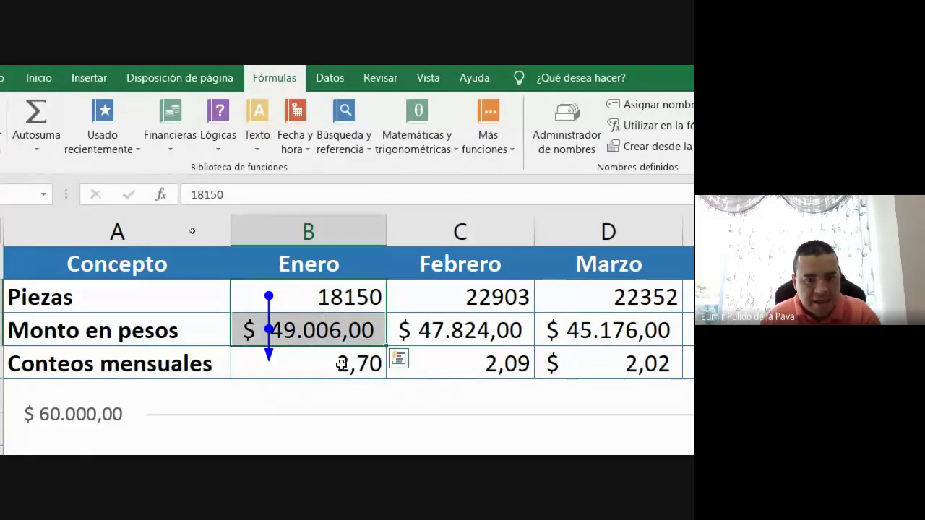
click(337, 363)
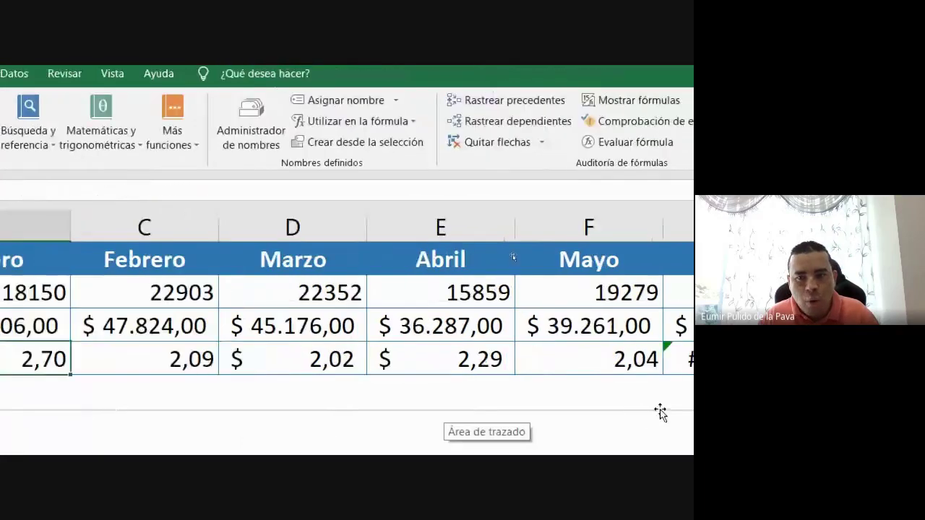
- Trace precedents of Junio's #¡VALOR! in G4, dependents of Enero's ratio, then reset magnification
click(468, 365)
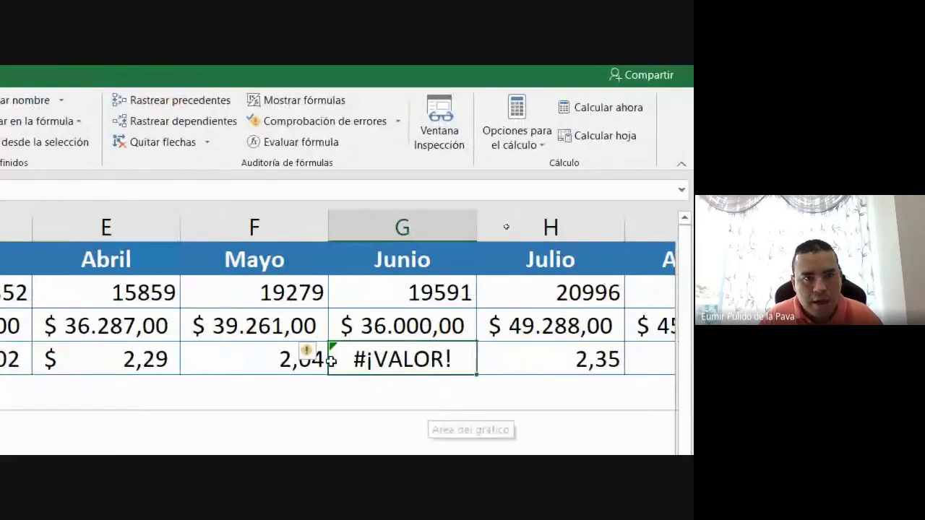
click(170, 102)
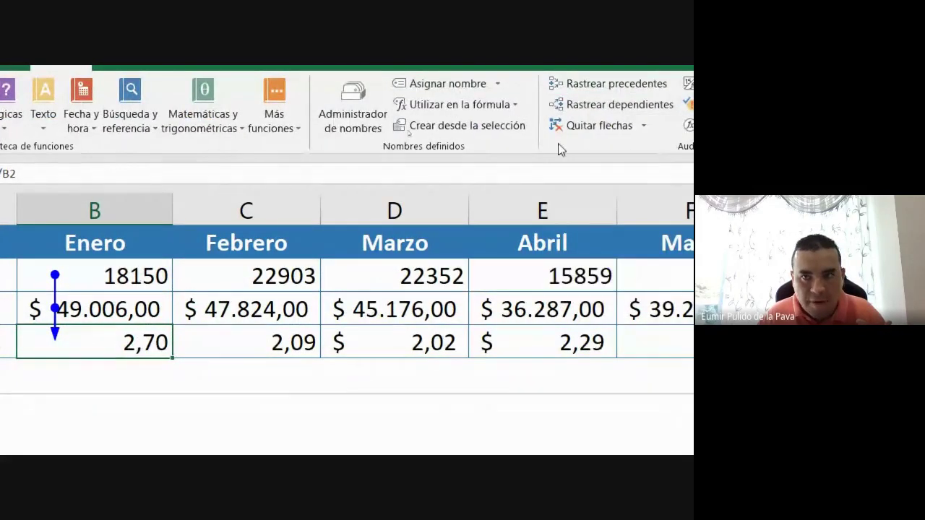
click(593, 108)
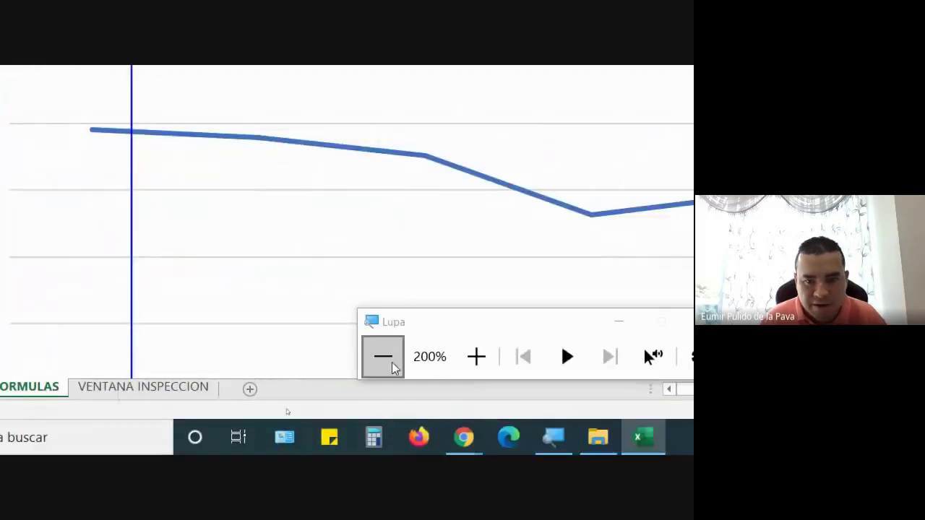
click(383, 356)
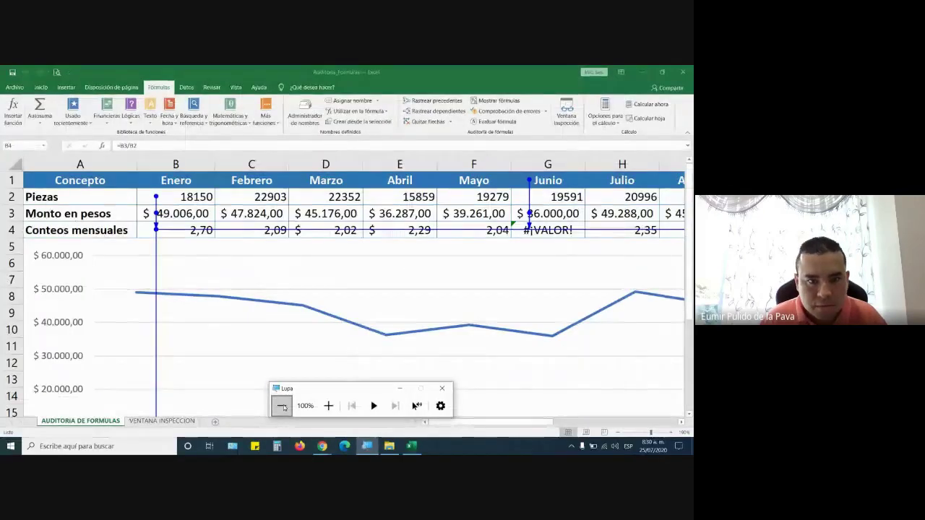
- Remove the precedent arrows into Enero's ratio and select the Conteos mensuales Total
click(189, 232)
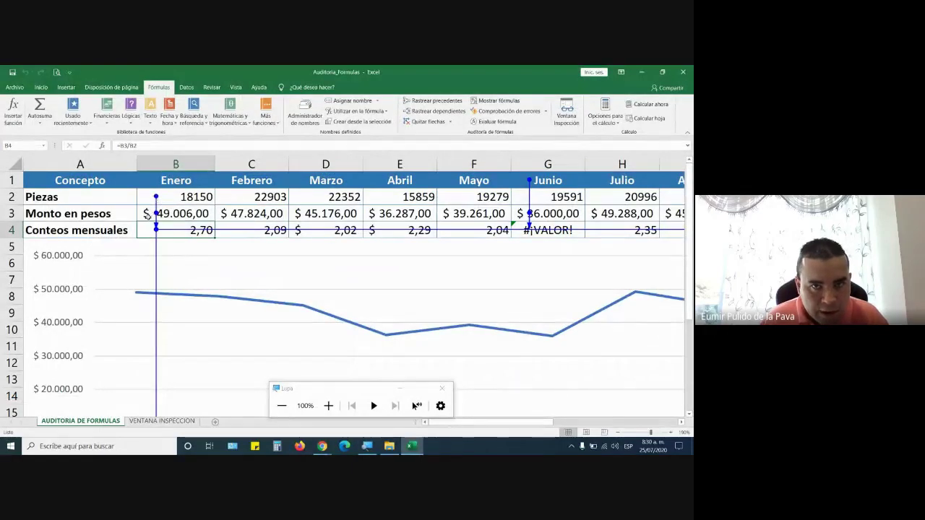
click(448, 122)
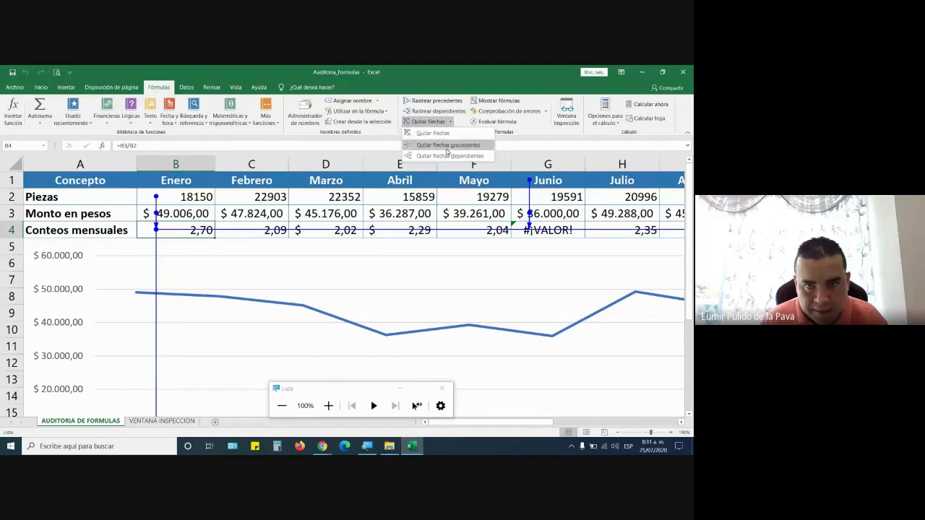
click(448, 145)
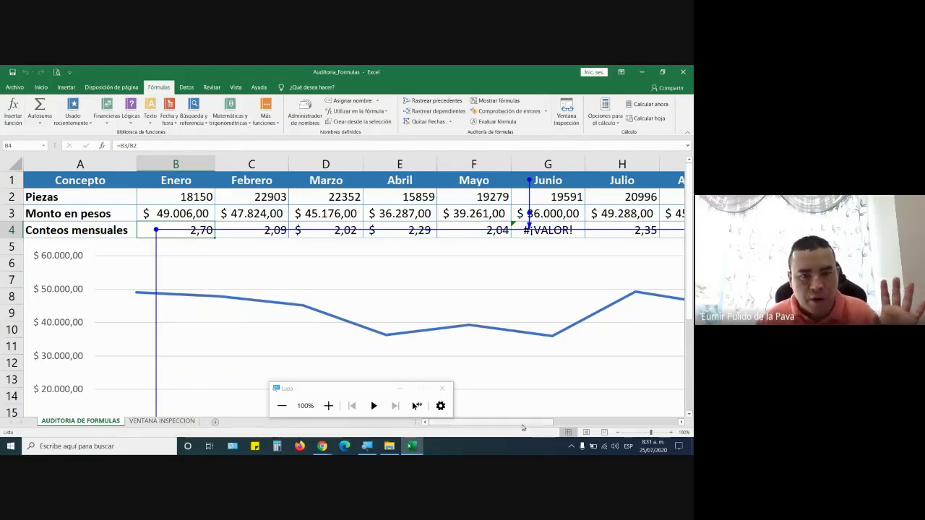
drag(520, 422, 645, 425)
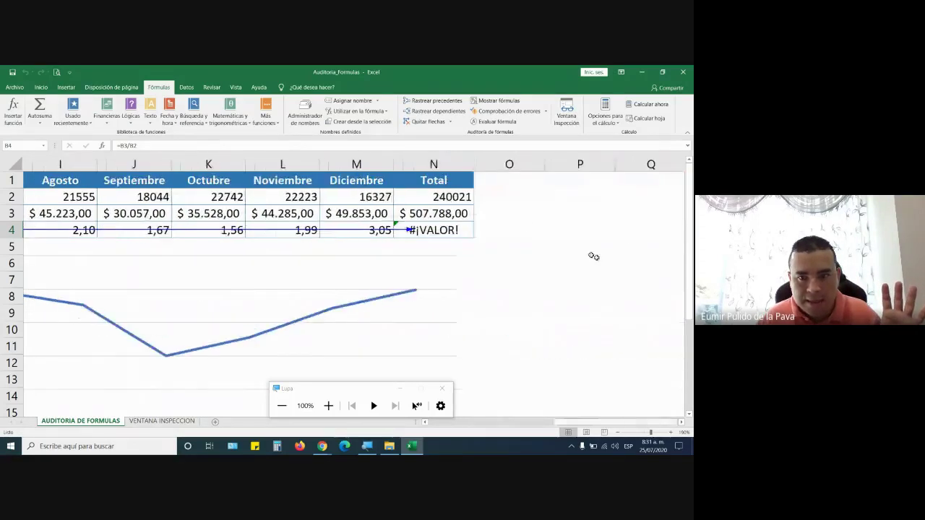
click(442, 230)
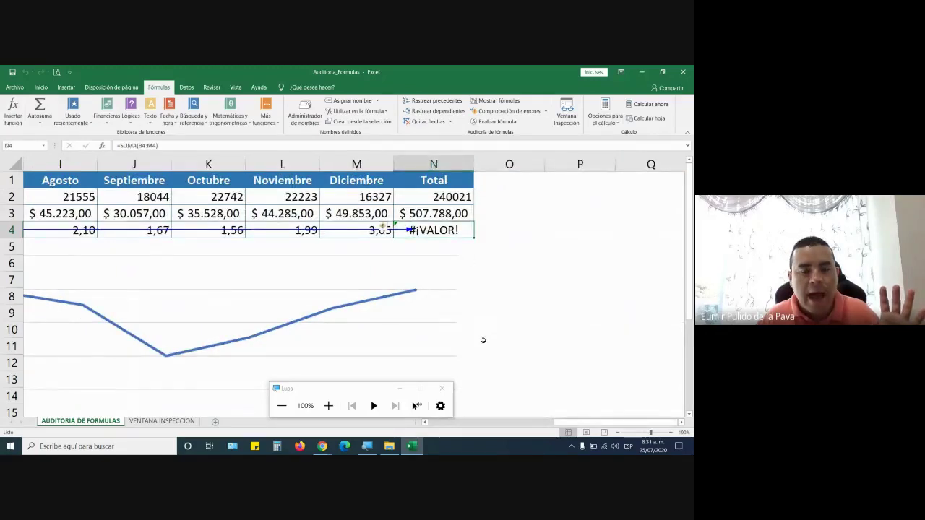
drag(556, 422, 364, 434)
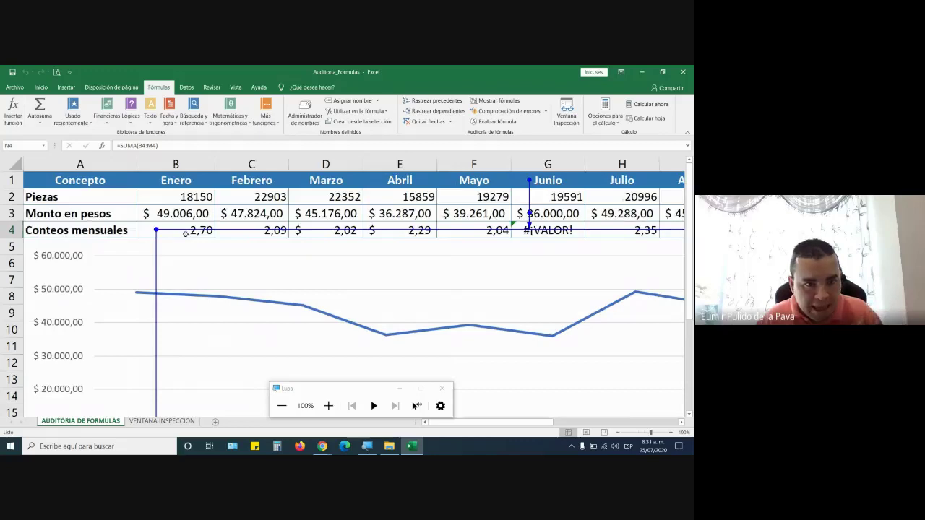
- Inspect the Total's =SUMA(B4:M4) formula in N4 and leave it unchanged
click(199, 230)
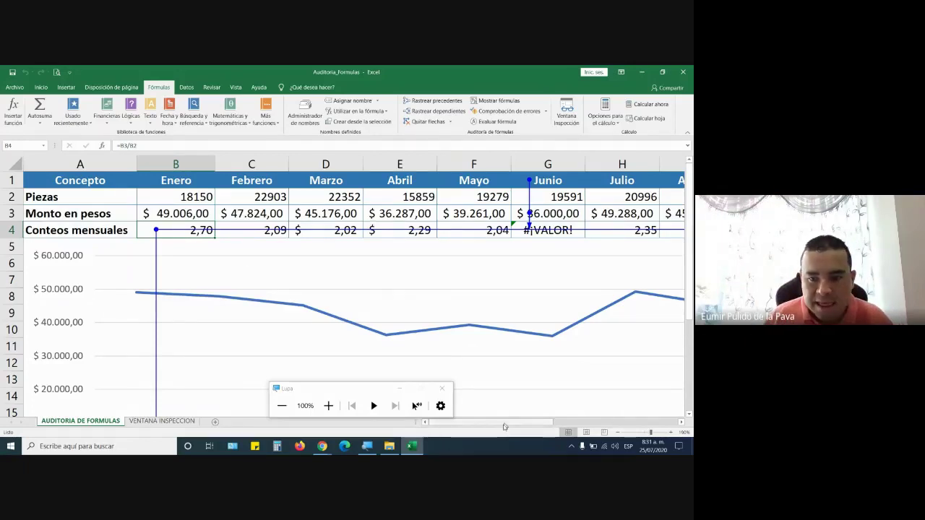
scroll(506, 425, right, 5)
double_click(434, 230)
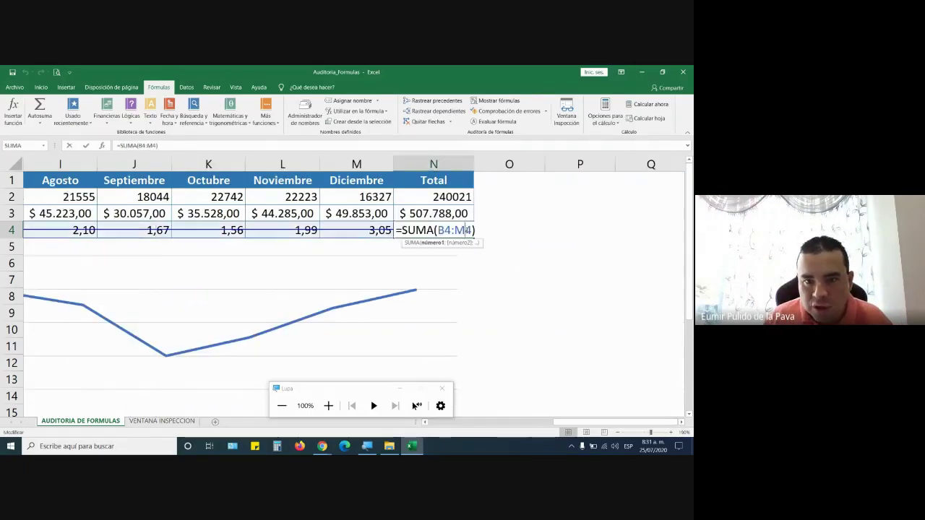
drag(560, 423, 329, 375)
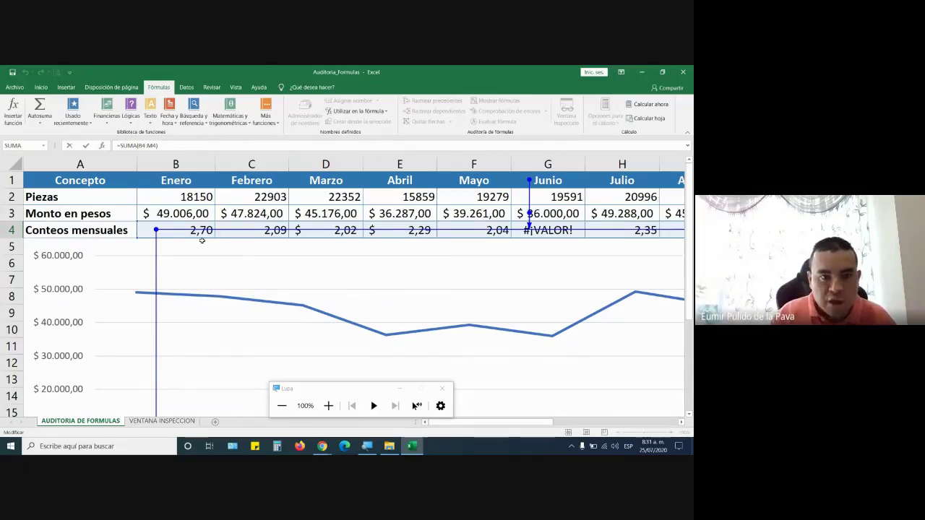
key(Return)
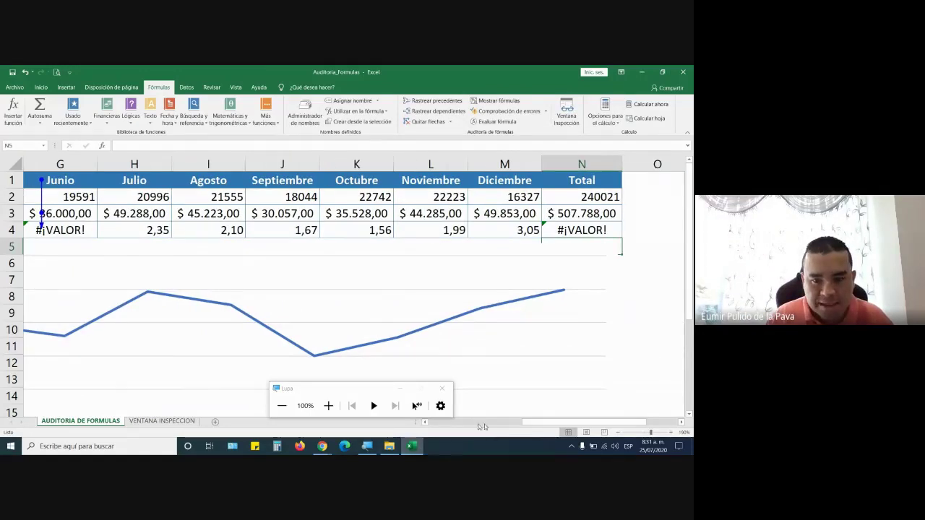
drag(517, 421, 434, 421)
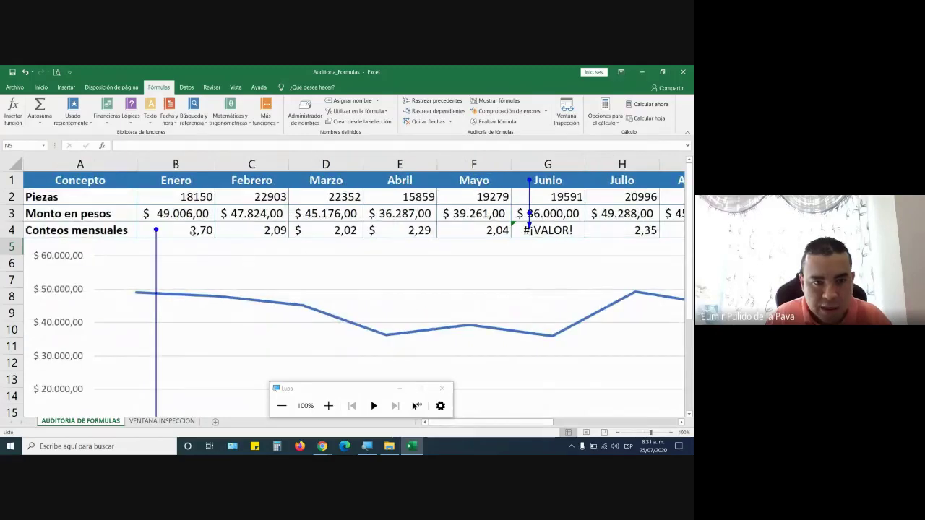
click(190, 233)
- Clear all tracing arrows and redraw the dependents of Enero's ratio
click(427, 122)
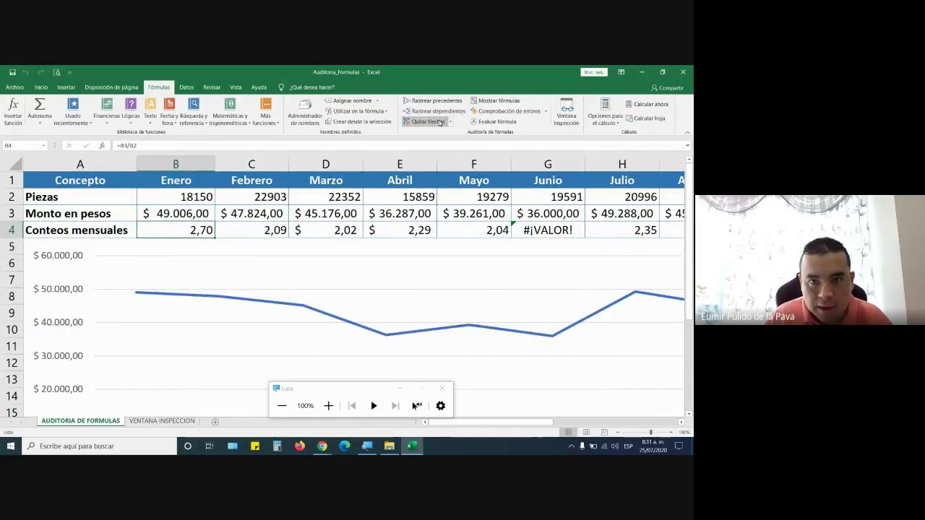
click(439, 112)
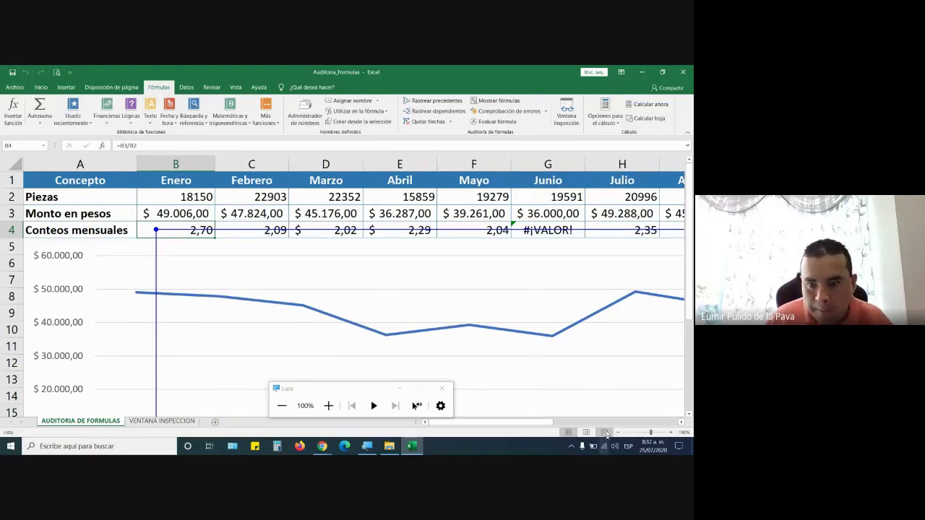
mouse_move(514, 422)
mouse_down()
mouse_move(643, 422)
mouse_move(487, 422)
mouse_up()
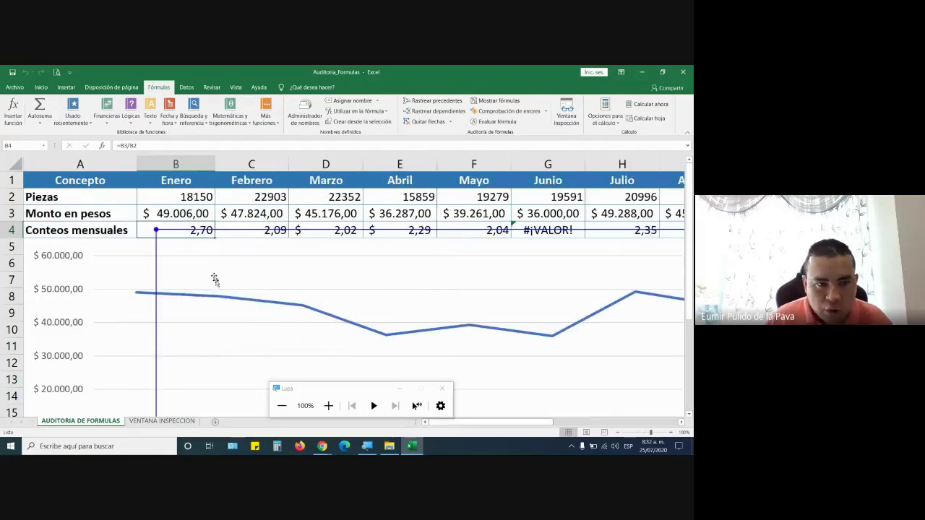
scroll(160, 330, down, 5)
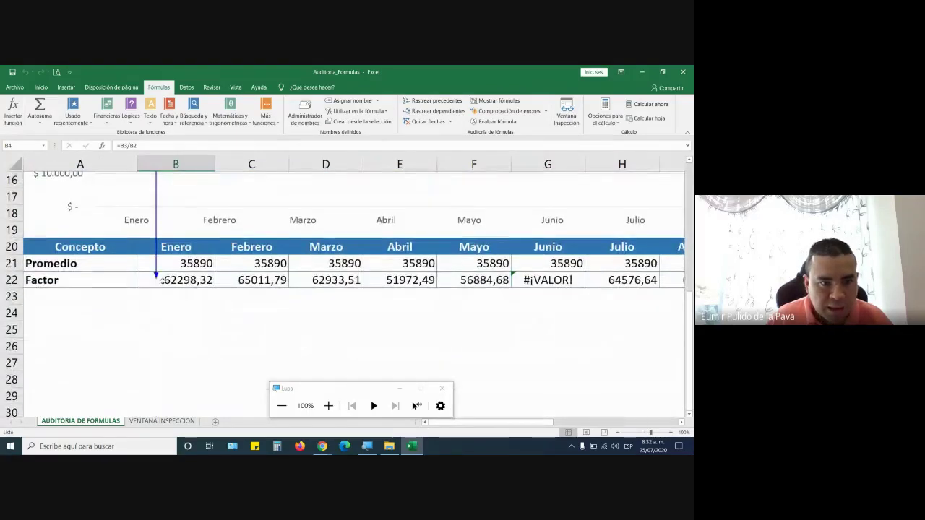
scroll(536, 369, up, 3)
scroll(570, 359, up, 2)
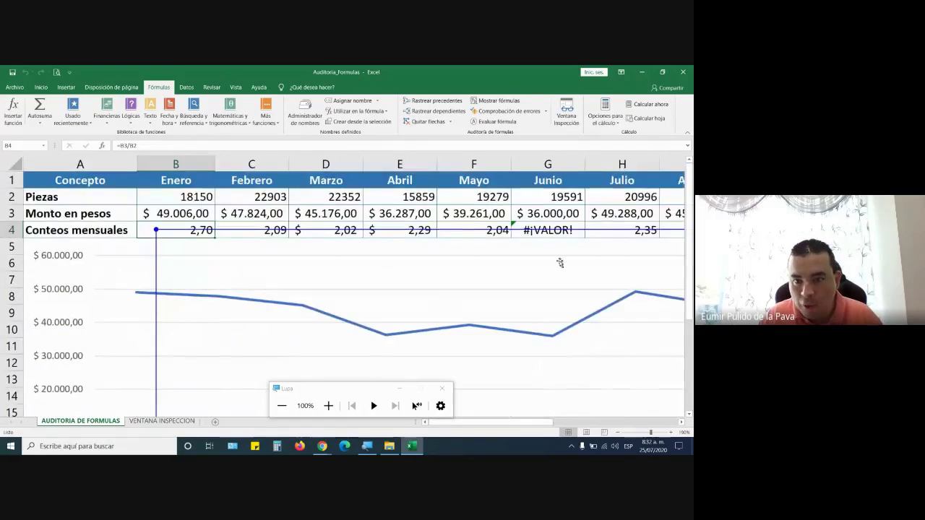
- Trace dependents of Junio's #¡VALOR! in G4 and follow the arrows down the sheet
click(564, 226)
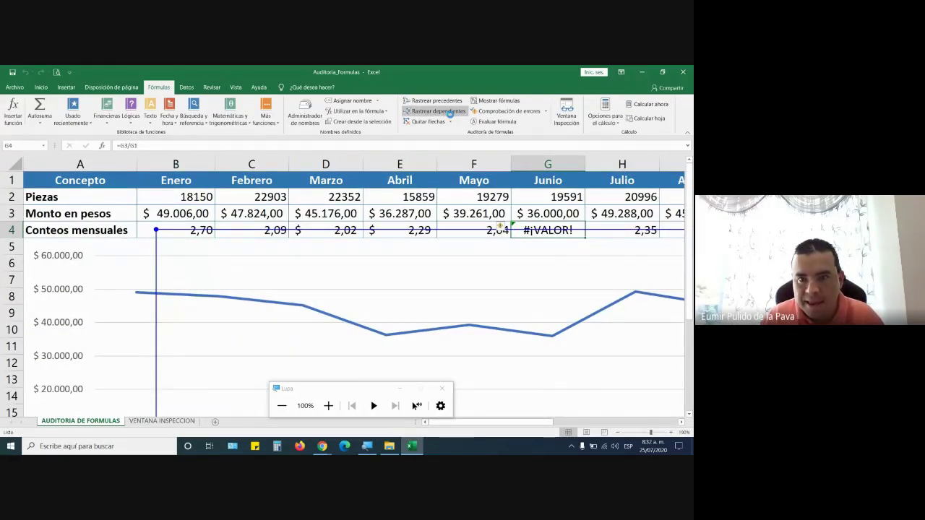
click(437, 112)
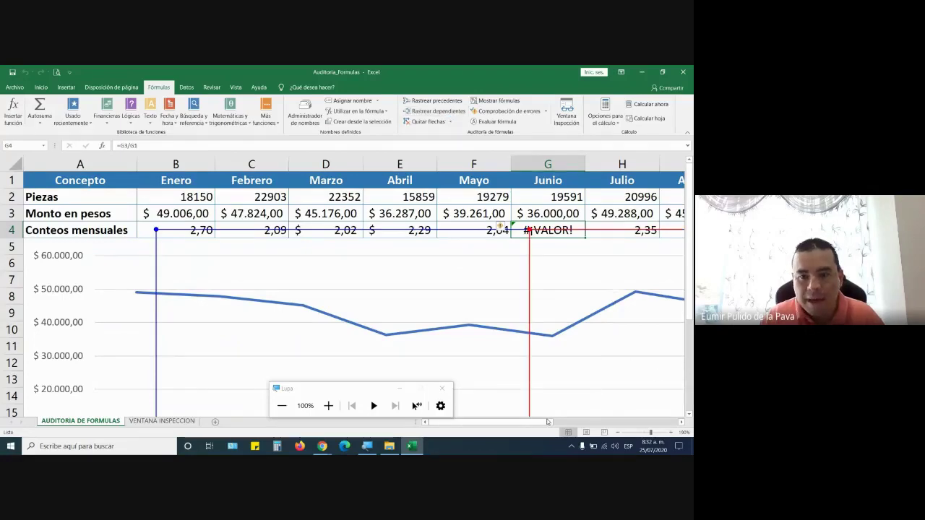
mouse_move(548, 422)
mouse_down()
mouse_move(594, 432)
mouse_move(600, 422)
mouse_up()
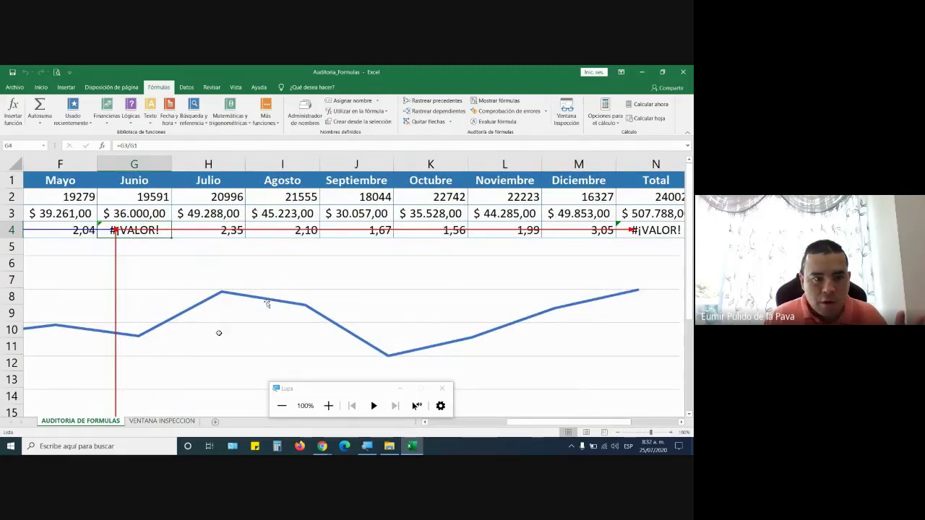
scroll(217, 340, down, 3)
scroll(133, 198, down, 4)
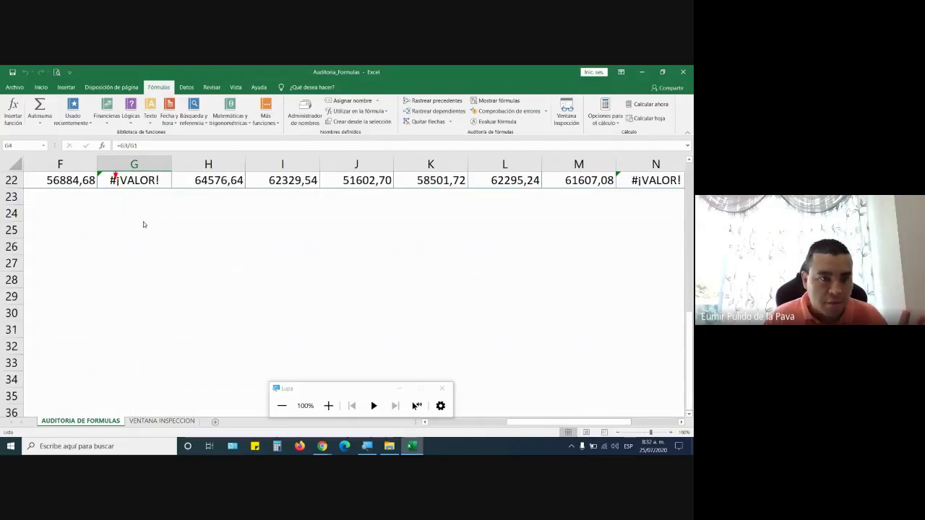
scroll(143, 225, up, 4)
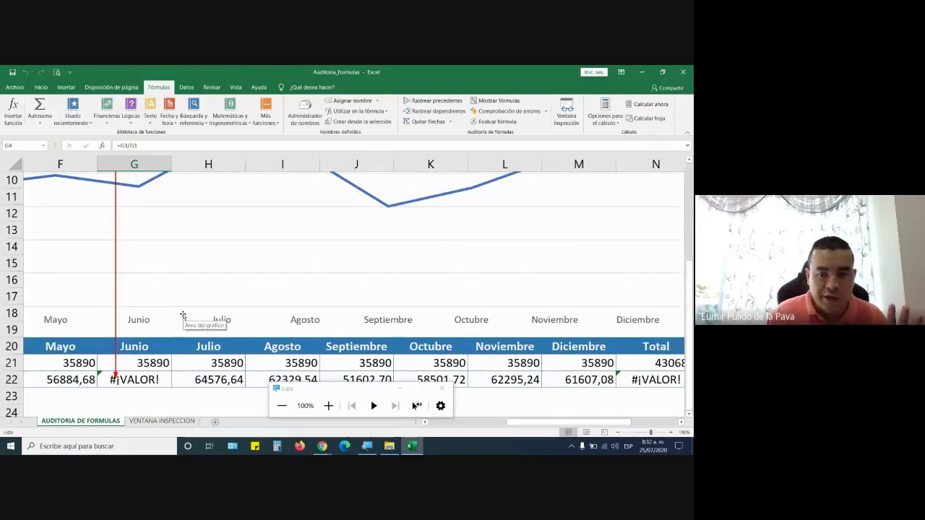
scroll(182, 316, up, 2)
scroll(183, 315, up, 1)
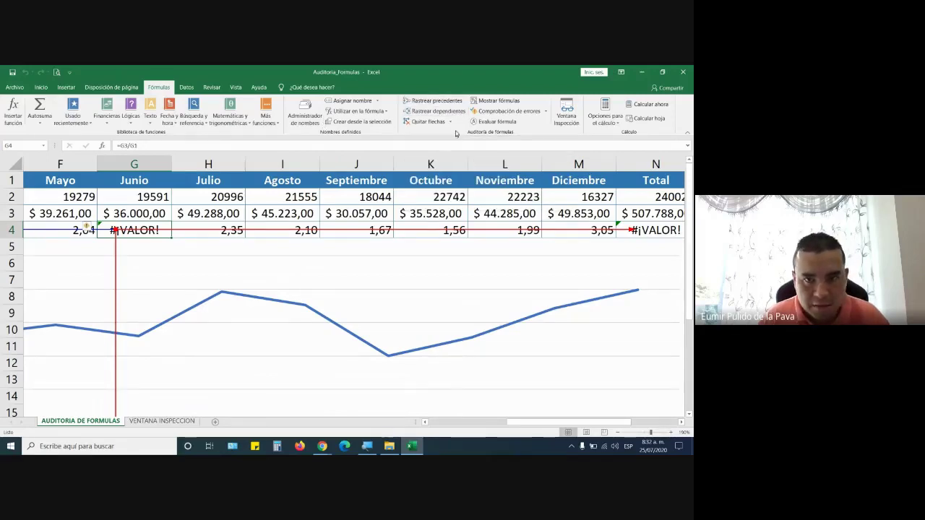
- Clear the existing trace arrows and select the July–December counts in H4:M4
click(451, 122)
click(452, 132)
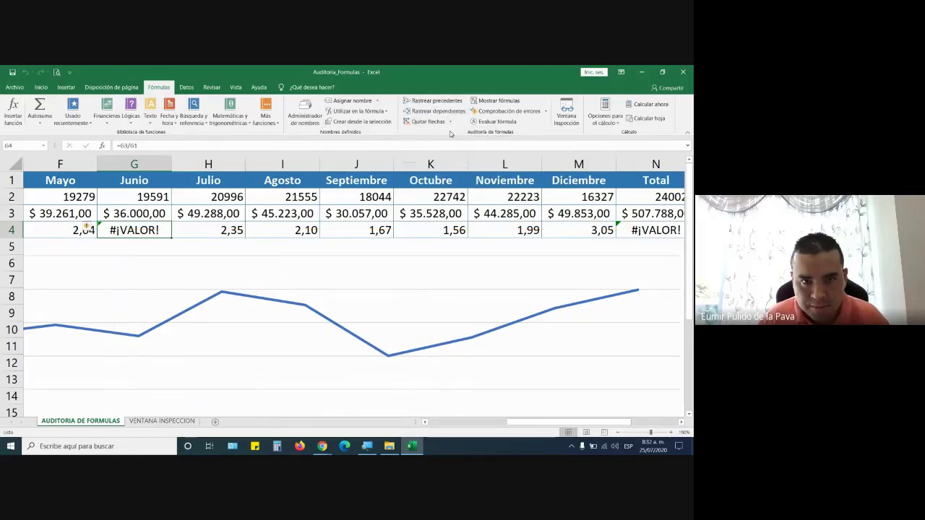
click(363, 232)
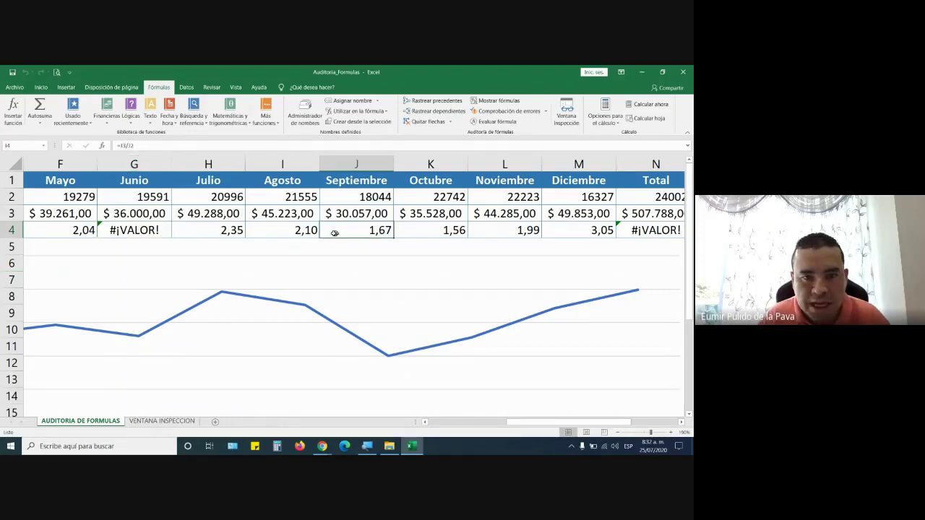
drag(210, 233, 546, 239)
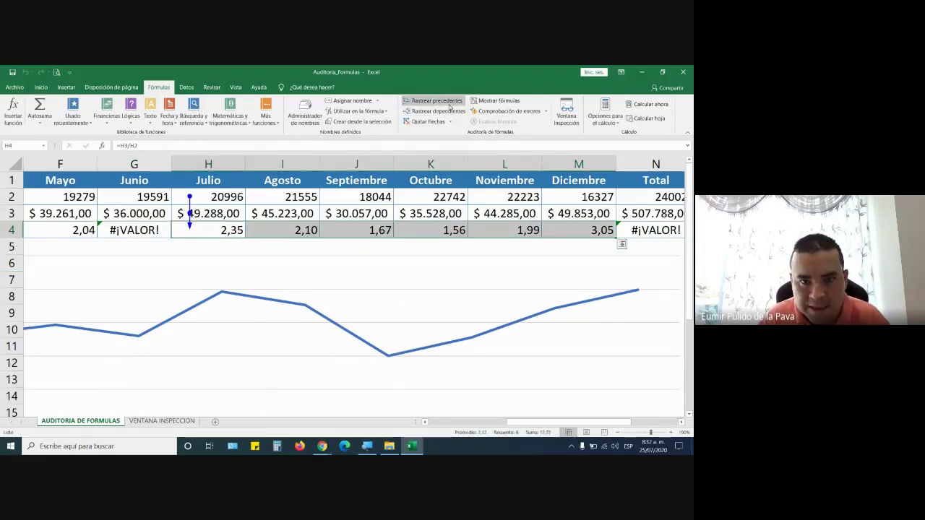
- Trace precedents for the Agosto–Diciembre counts, I4 through M4, then select H4
click(288, 226)
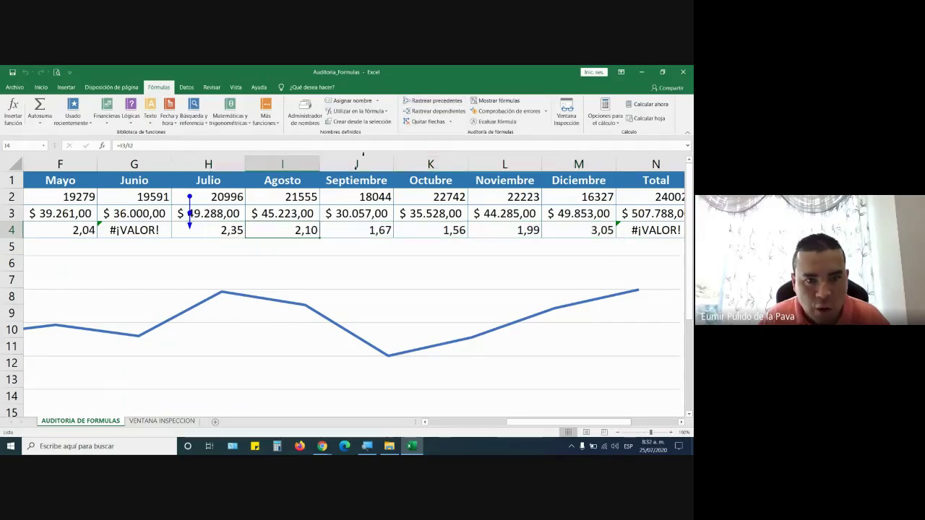
click(434, 101)
click(354, 225)
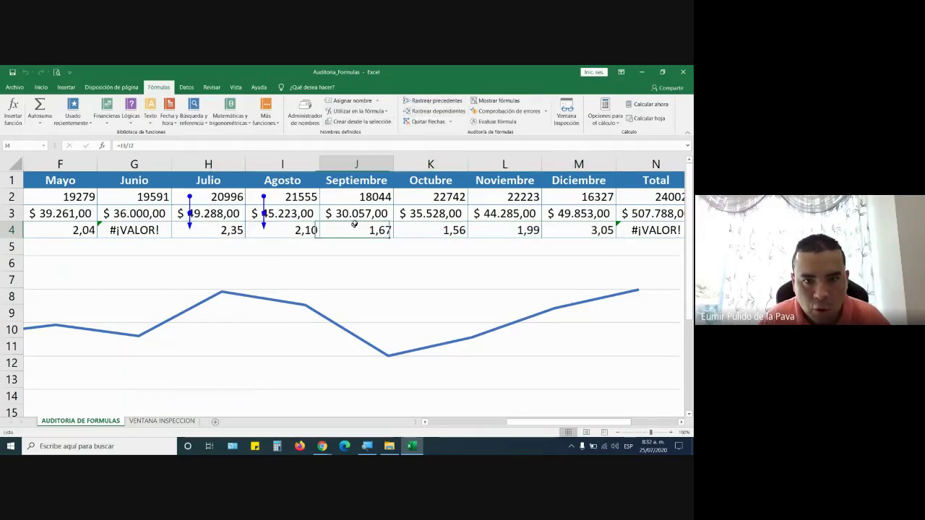
click(433, 101)
click(419, 227)
click(433, 100)
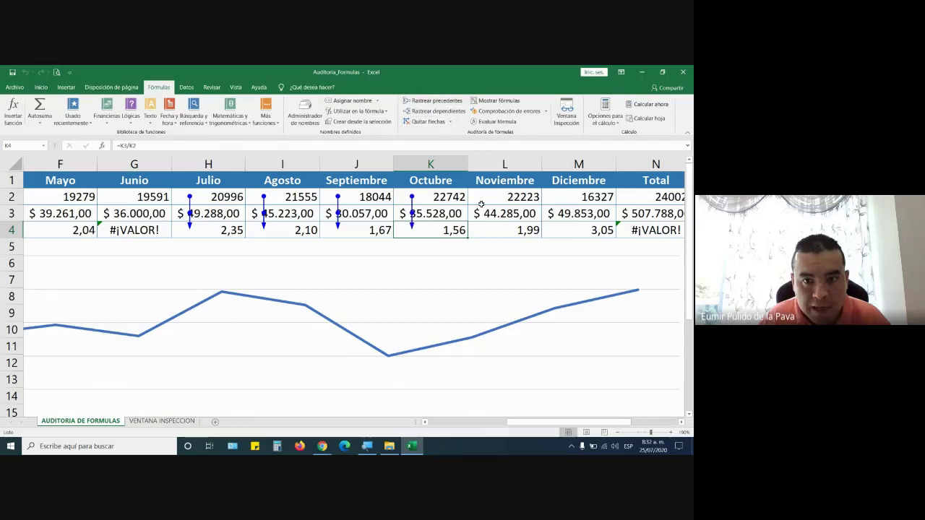
click(487, 222)
click(433, 100)
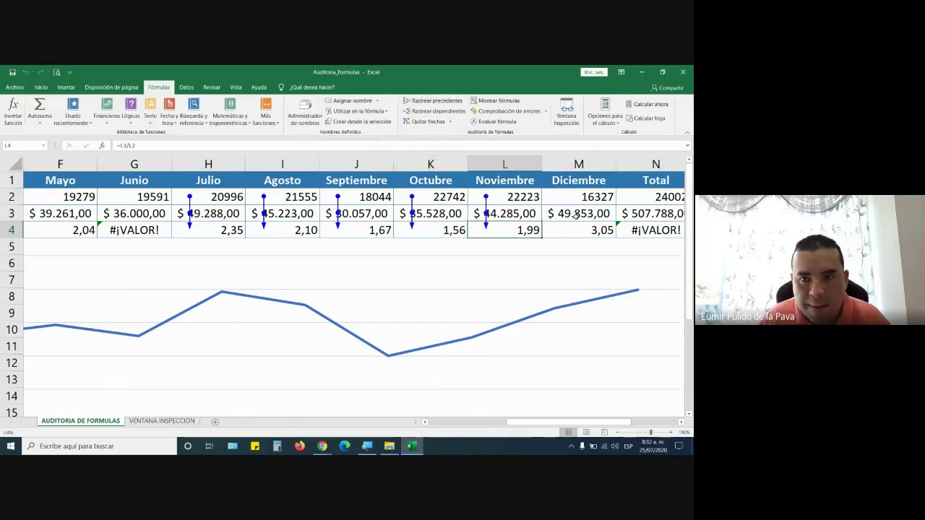
click(572, 229)
click(433, 100)
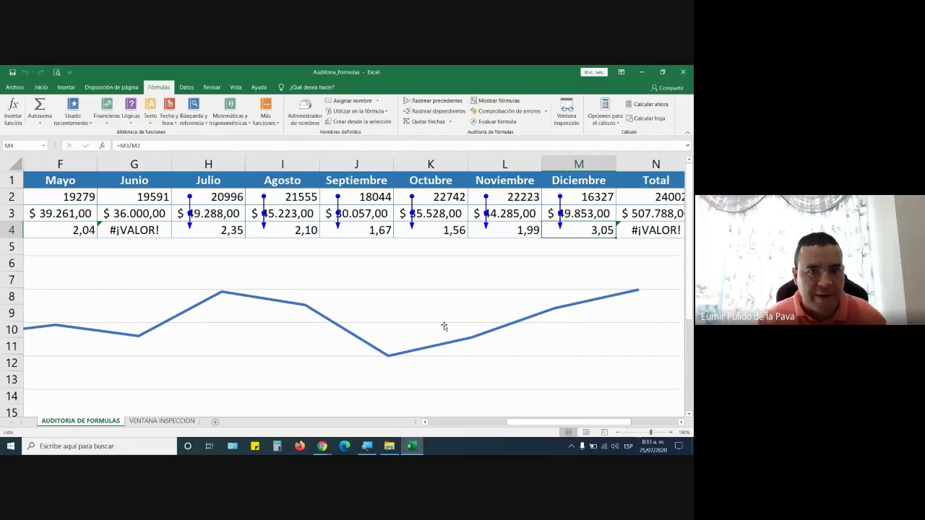
click(230, 231)
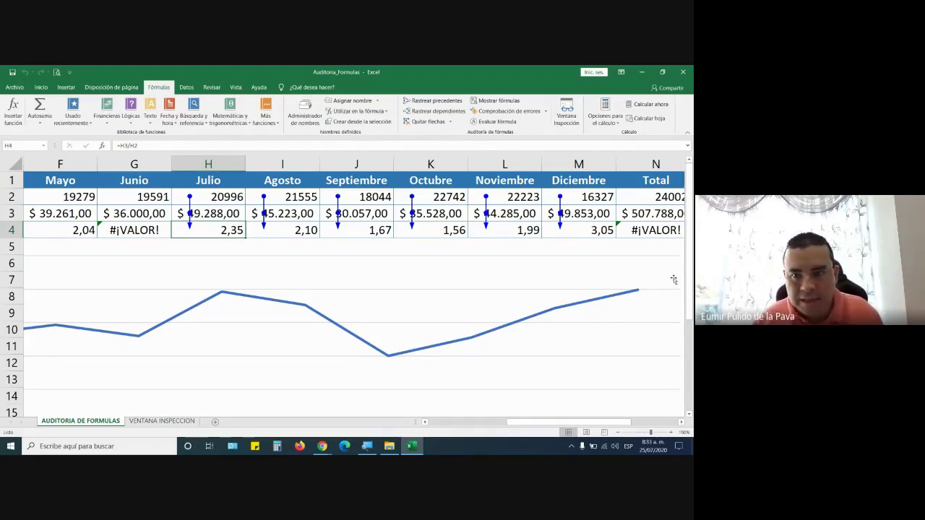
- Trace precedents for the Total cells N4, N3 and N2, then remove all trace arrows
click(660, 236)
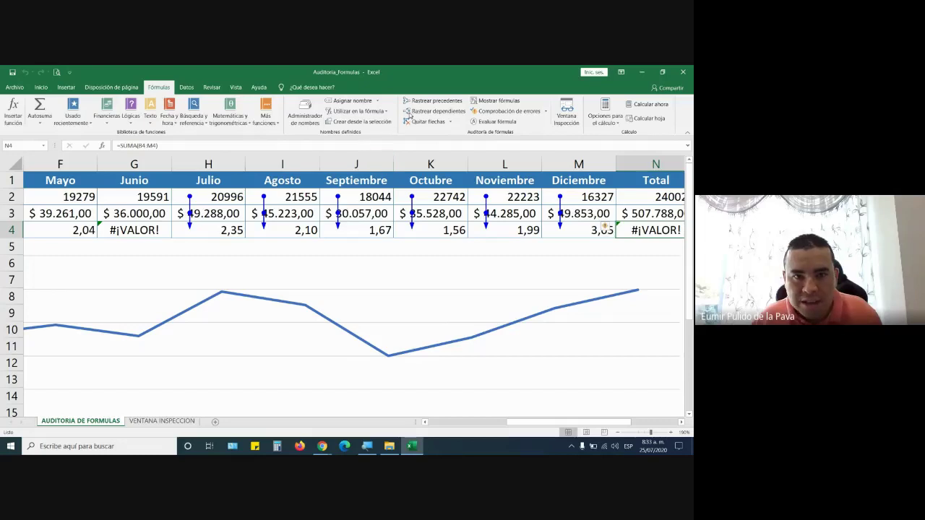
click(428, 102)
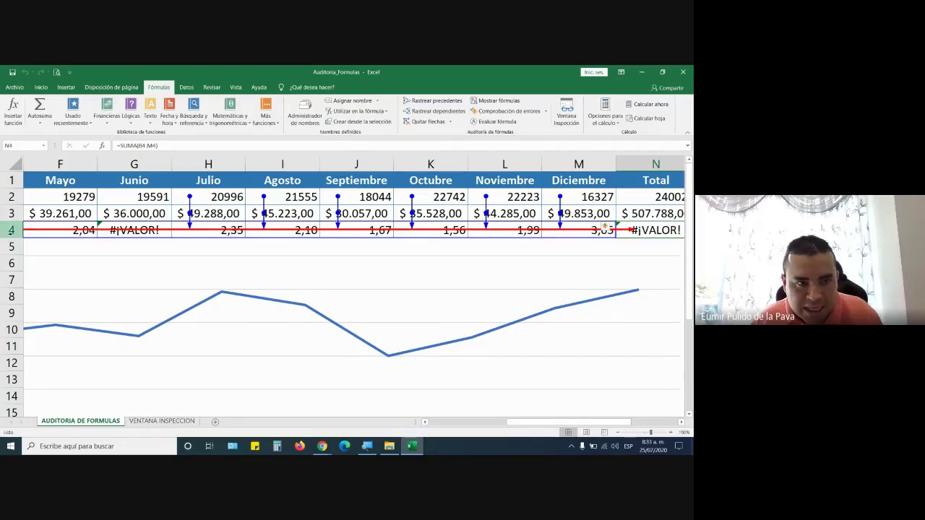
drag(541, 422, 448, 424)
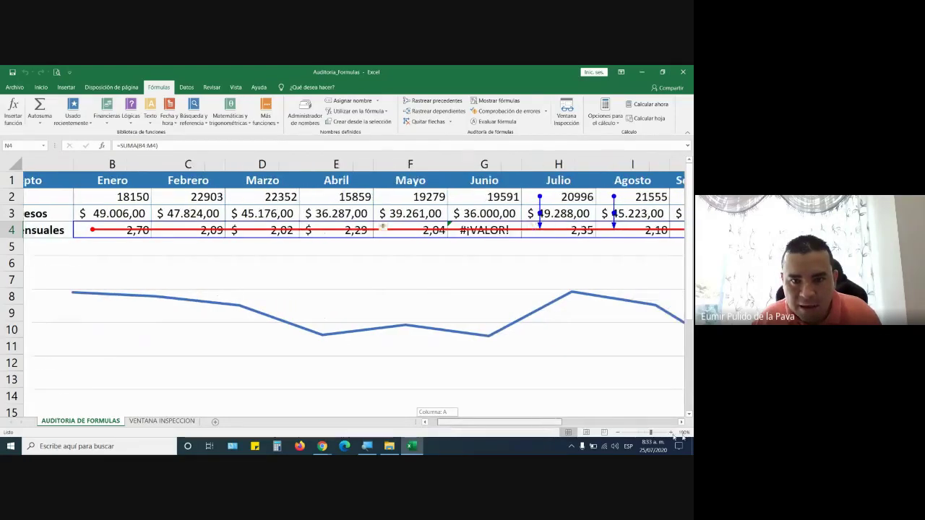
scroll(410, 255, right, 5)
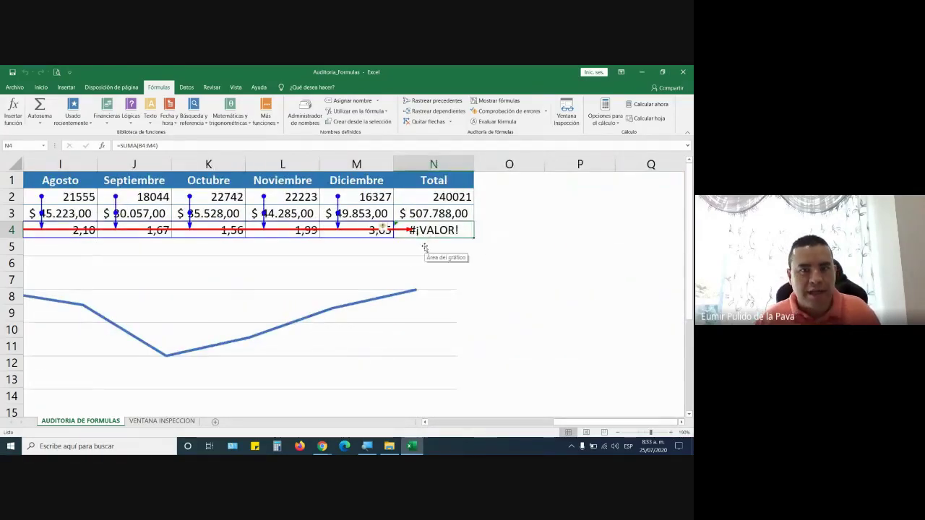
click(432, 214)
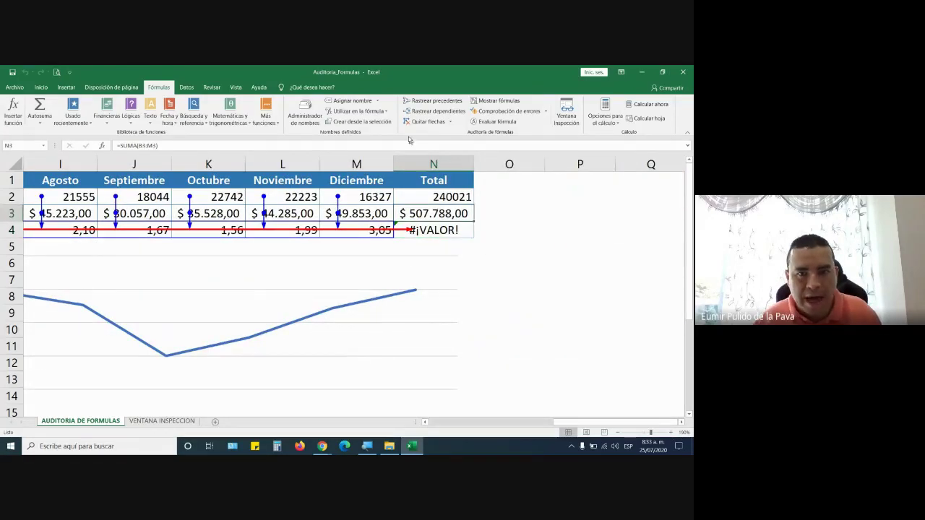
click(432, 102)
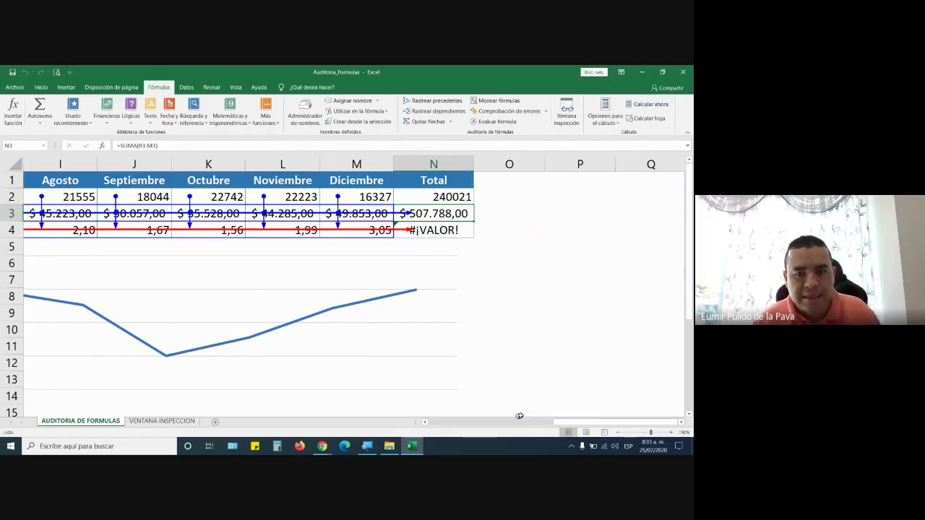
drag(506, 422, 437, 425)
click(460, 196)
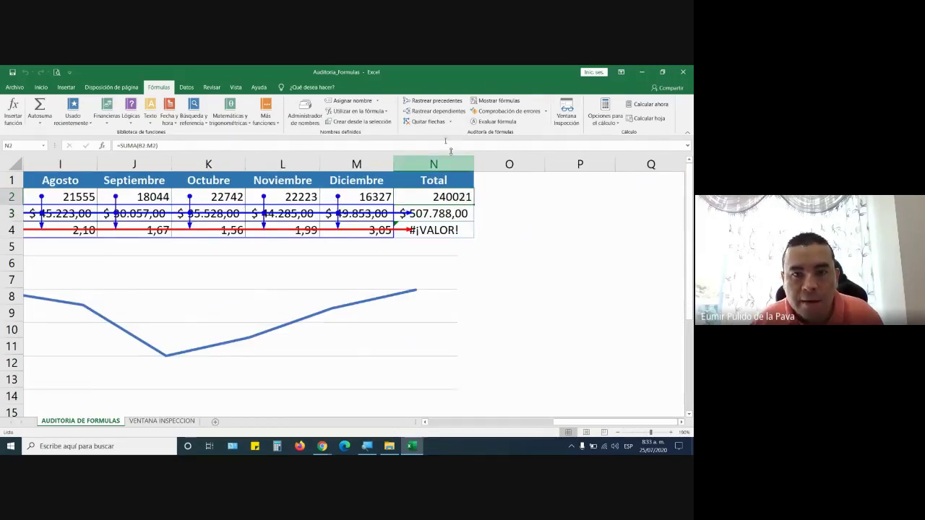
click(434, 102)
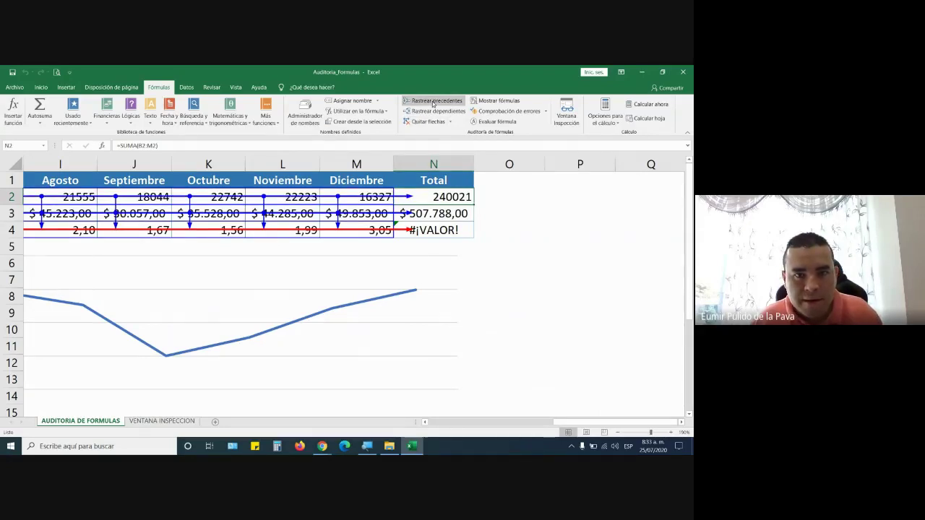
click(434, 123)
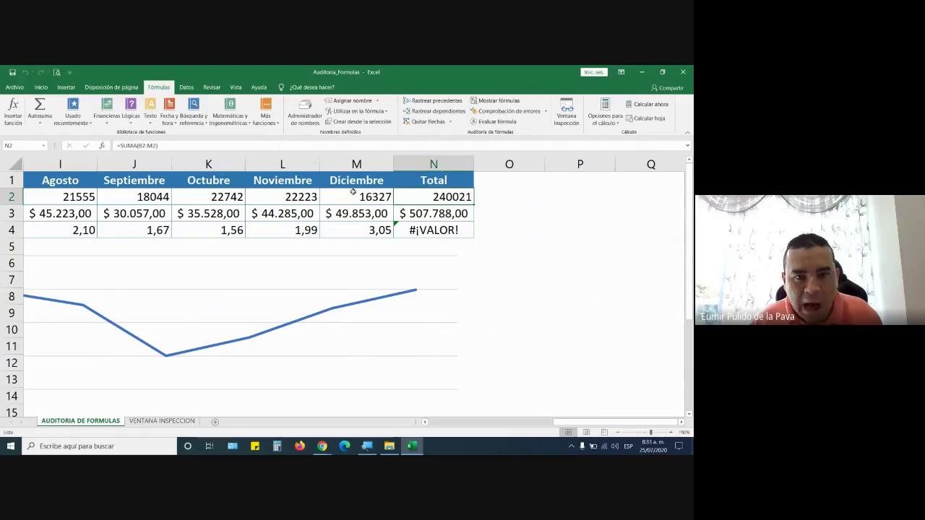
click(353, 192)
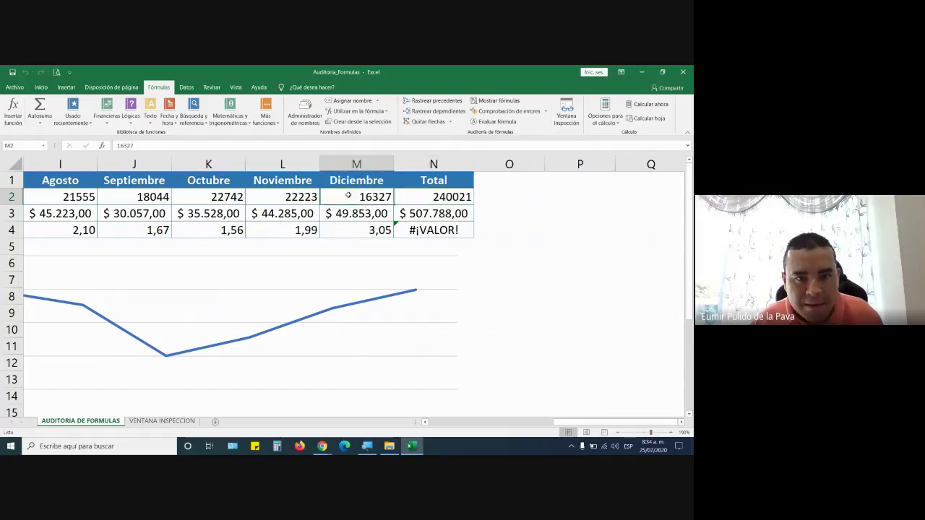
click(427, 105)
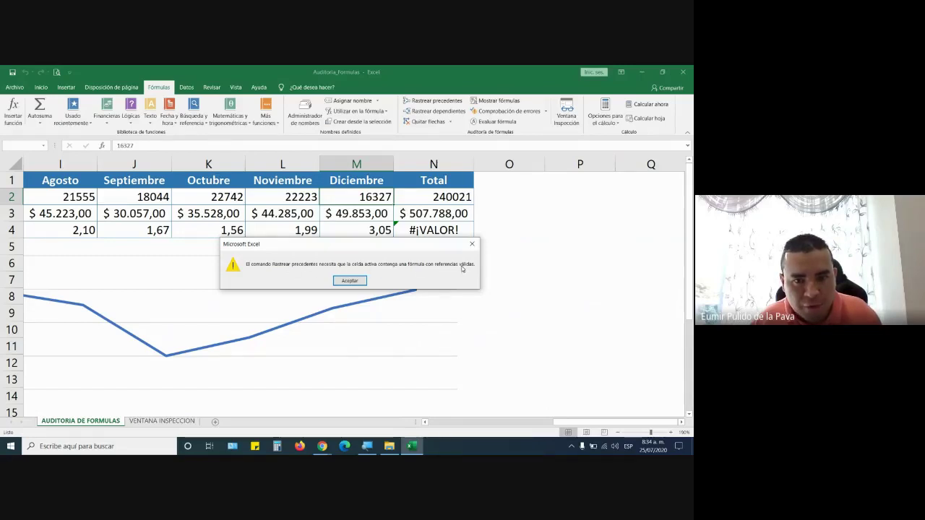
click(471, 244)
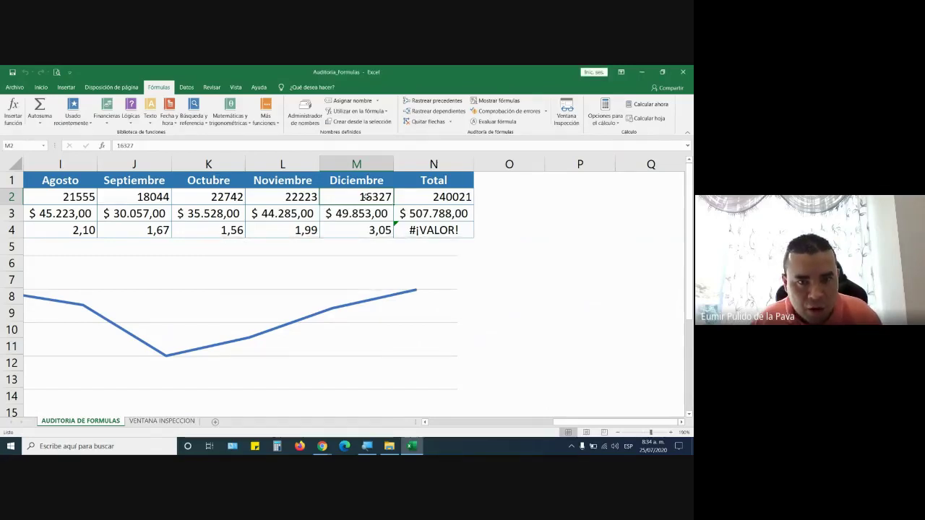
double_click(364, 196)
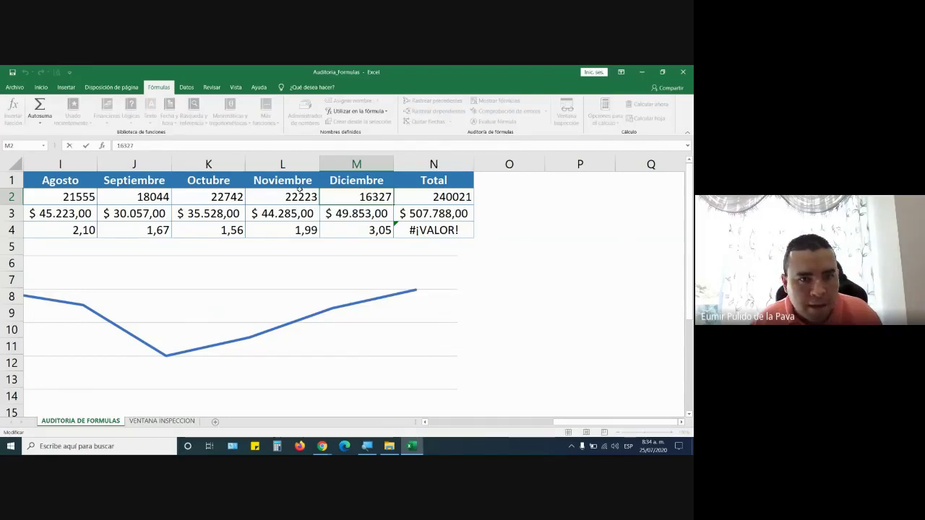
key(Return)
click(378, 200)
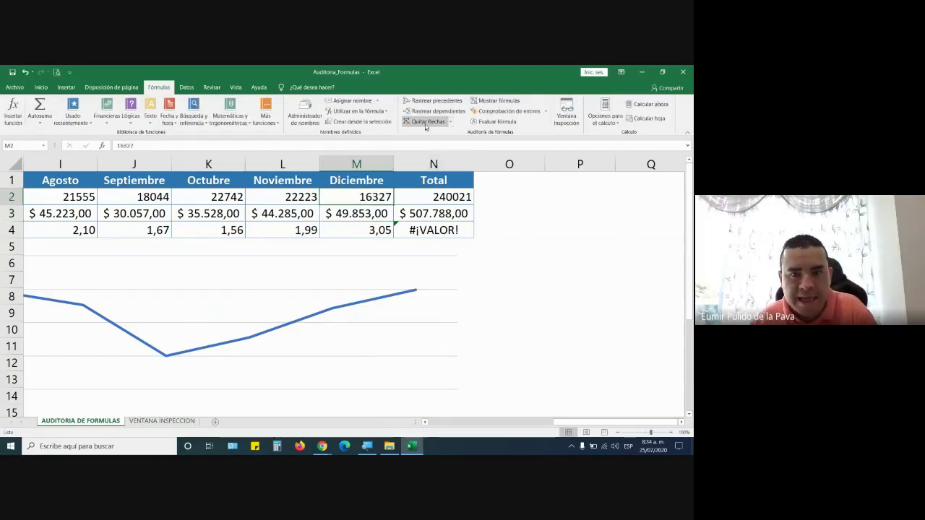
click(432, 100)
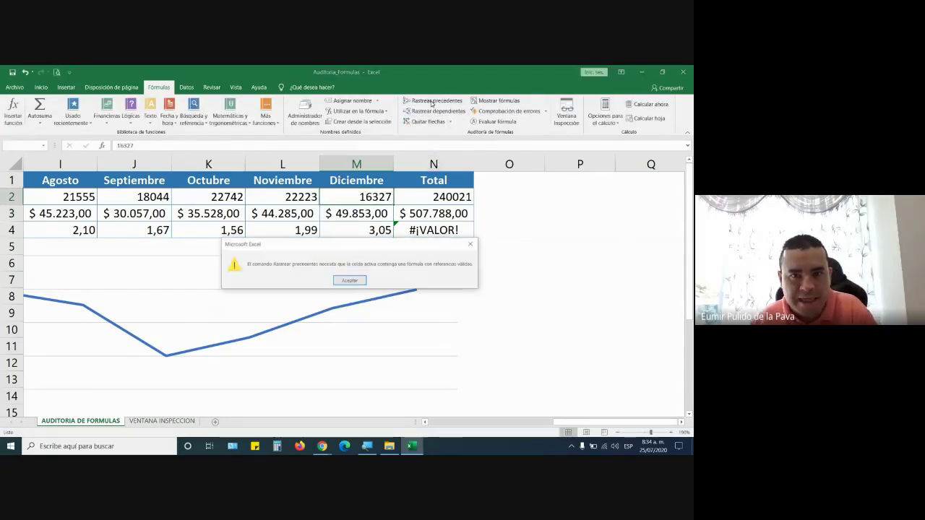
click(344, 281)
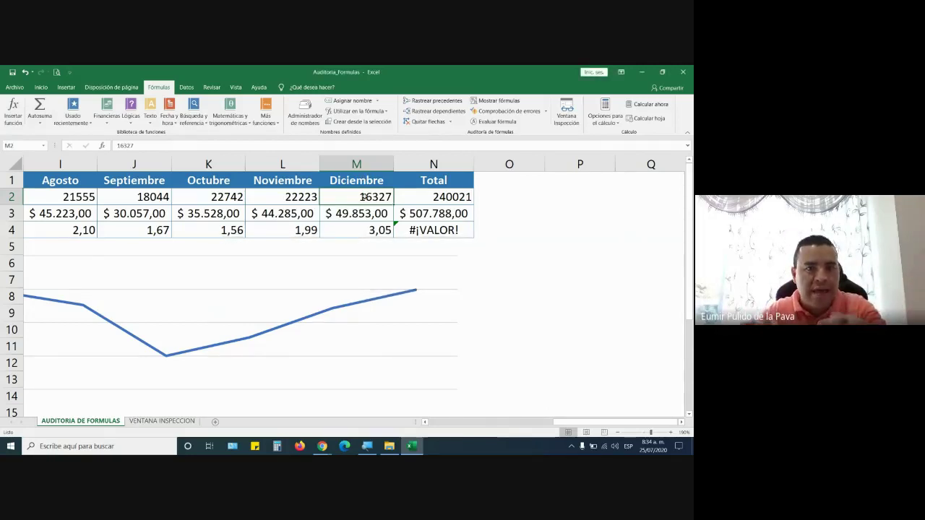
click(441, 112)
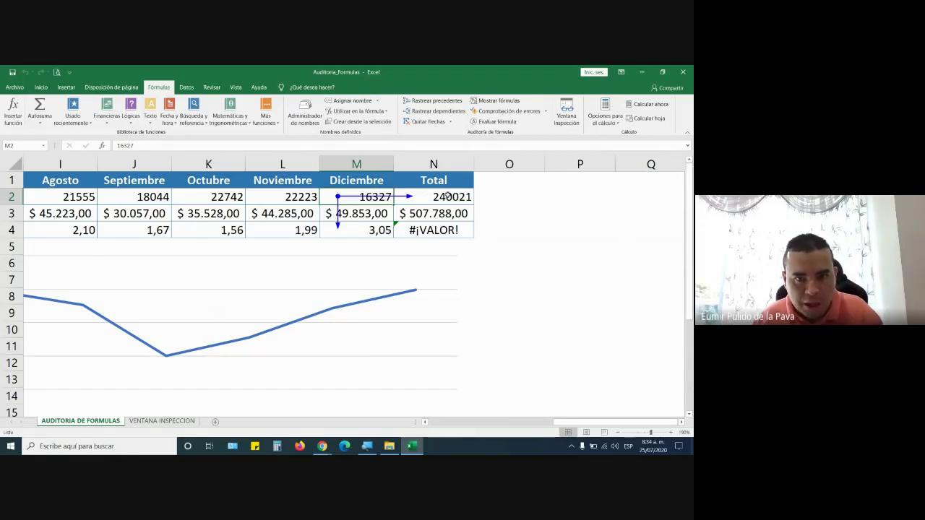
click(447, 196)
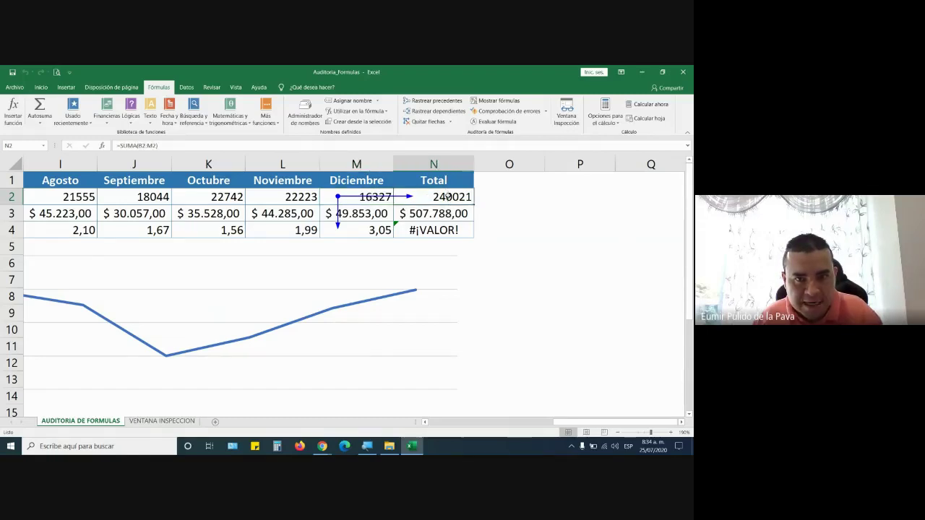
click(365, 195)
click(352, 227)
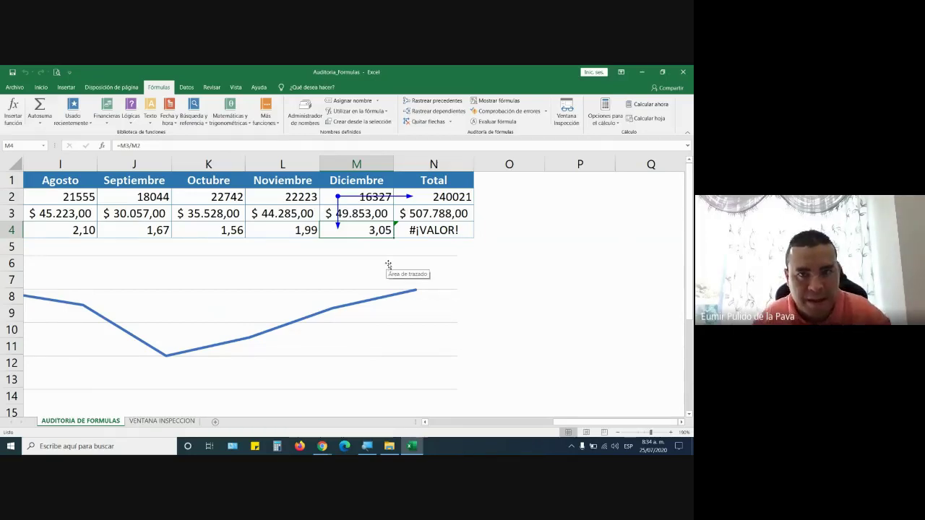
click(424, 122)
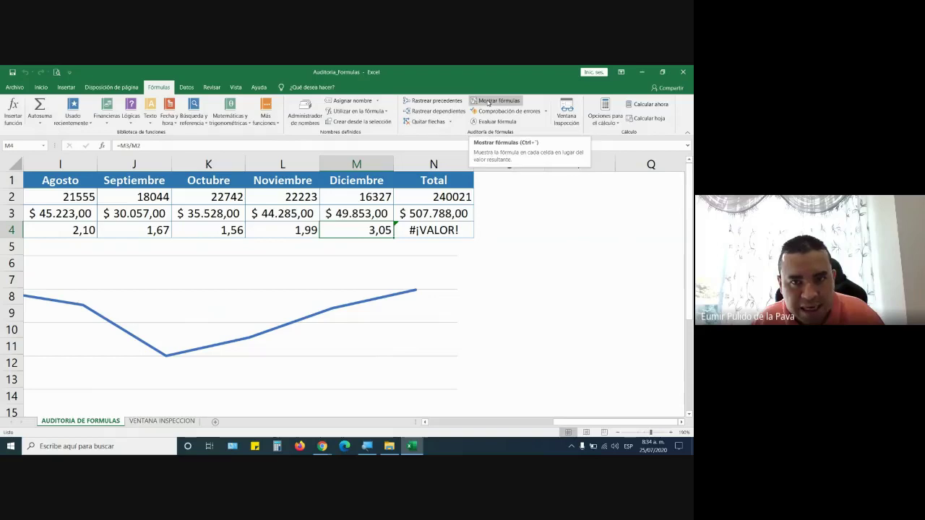
- Turn on Mostrar fórmulas and open B4's Enero count formula to highlight its references
click(488, 103)
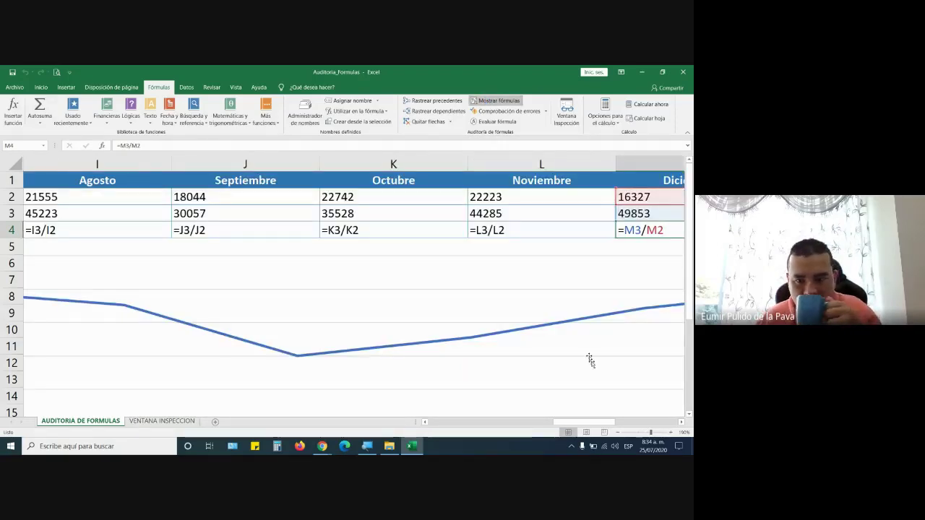
drag(584, 422, 433, 425)
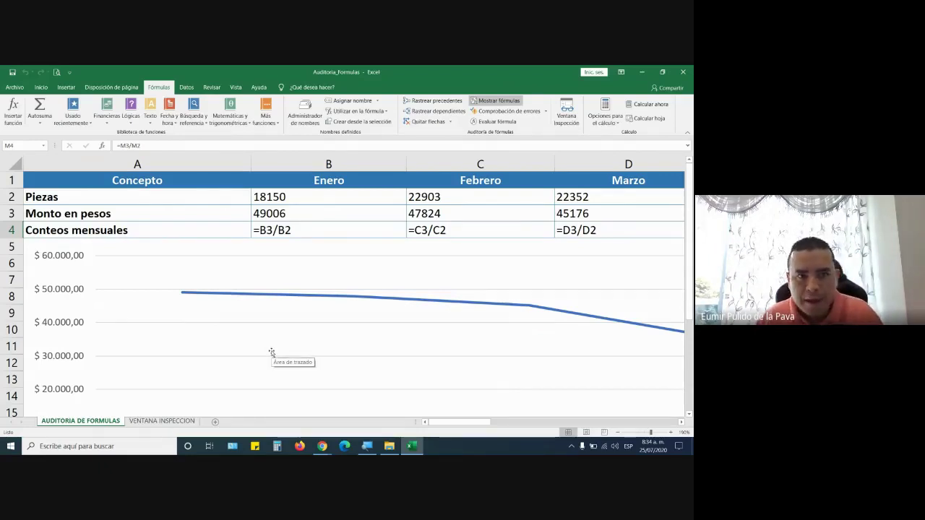
double_click(299, 230)
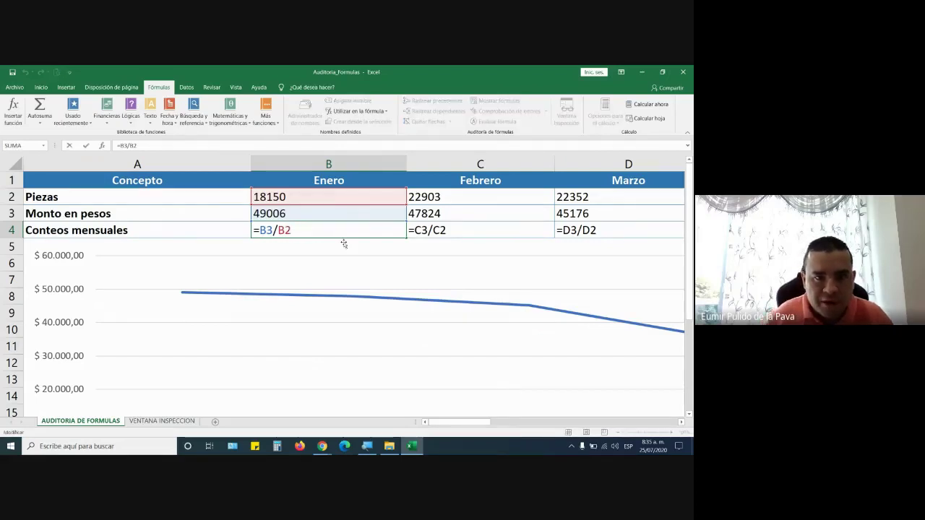
key(Return)
double_click(256, 227)
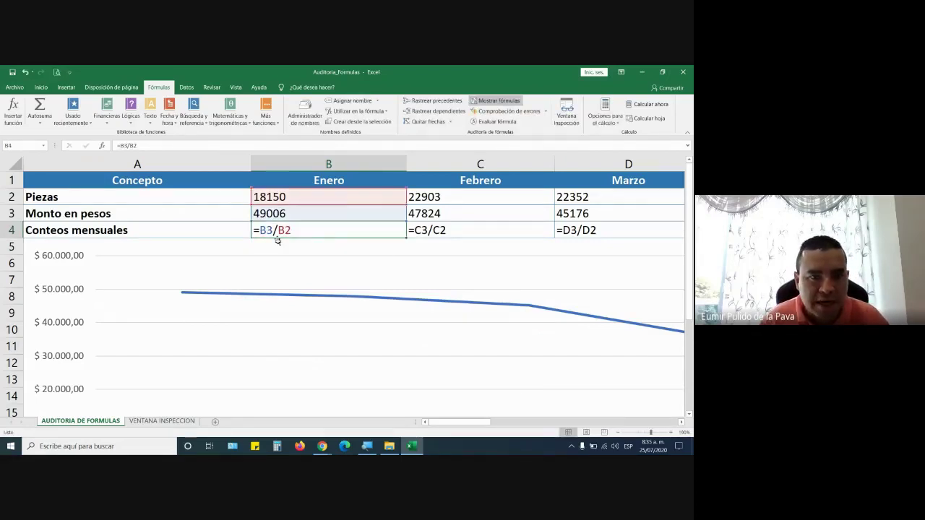
mouse_move(275, 295)
key(Return)
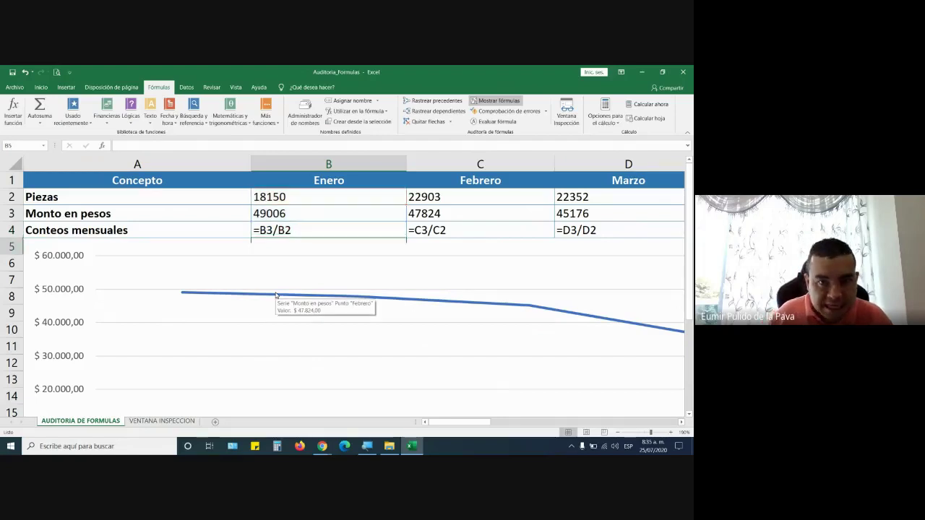
double_click(298, 231)
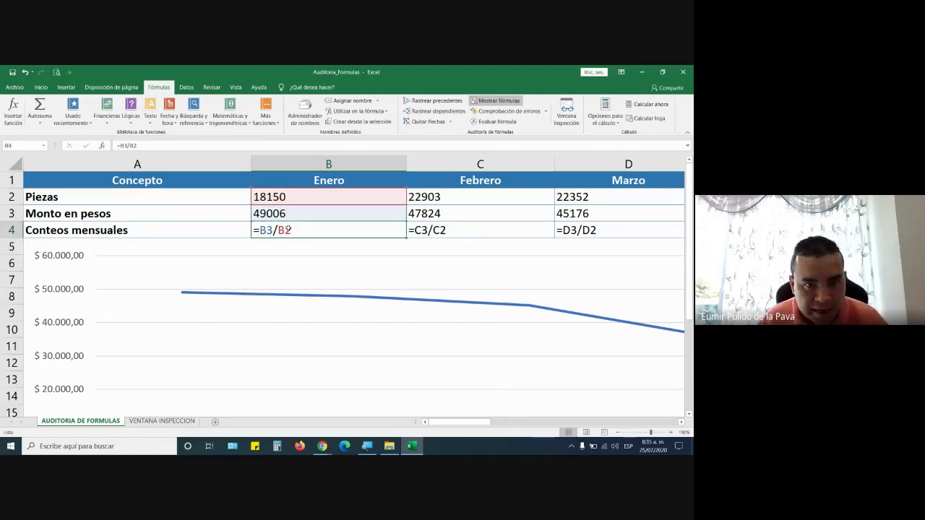
- Inspect the Febrero and Marzo count formulas in C4 and D4
drag(485, 424, 683, 433)
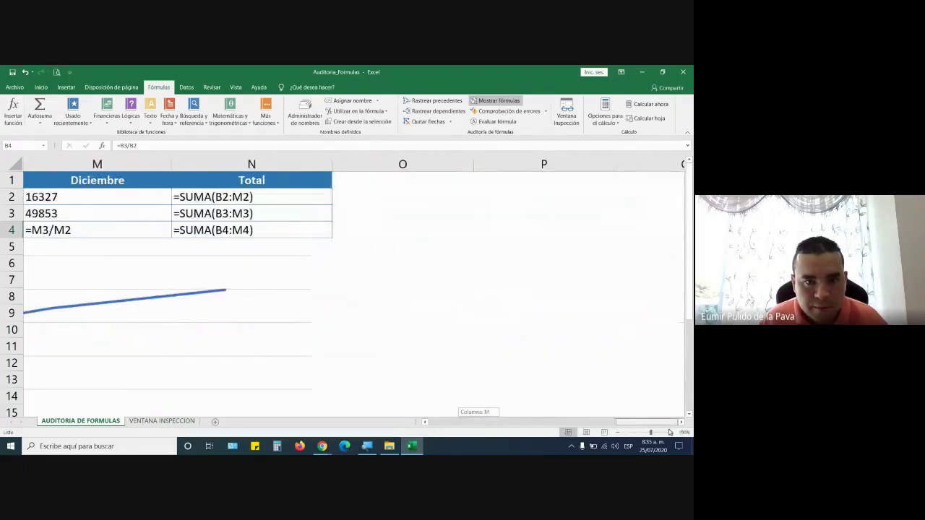
scroll(404, 365, down, 4)
scroll(394, 363, down, 1)
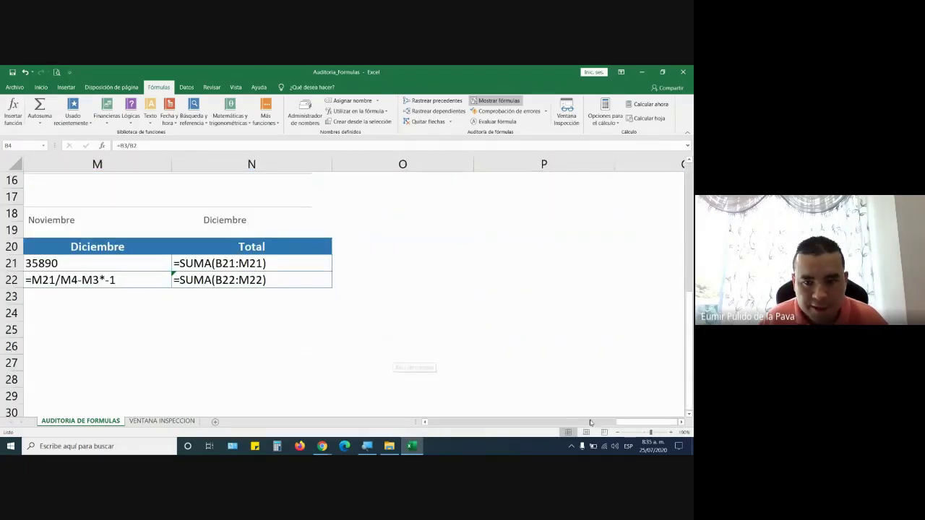
mouse_move(623, 423)
mouse_down()
mouse_move(526, 427)
mouse_move(421, 414)
mouse_up()
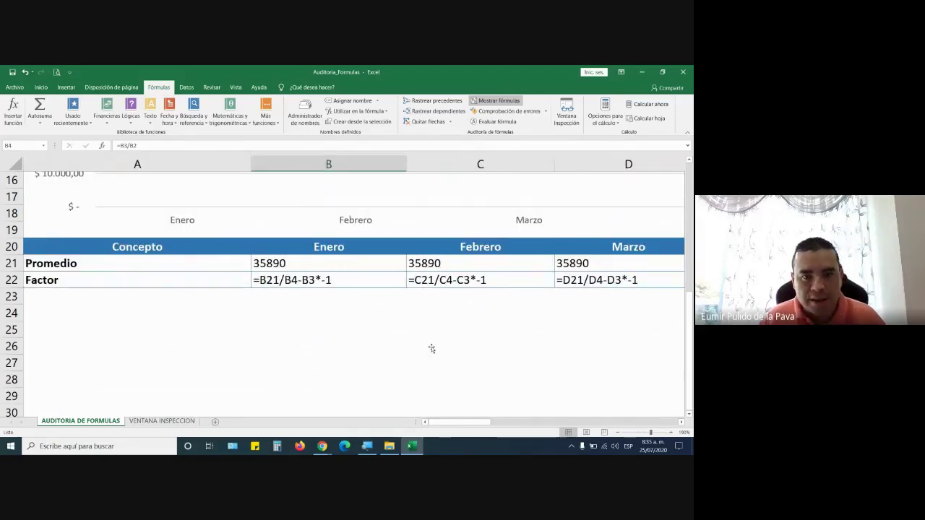
scroll(432, 349, up, 5)
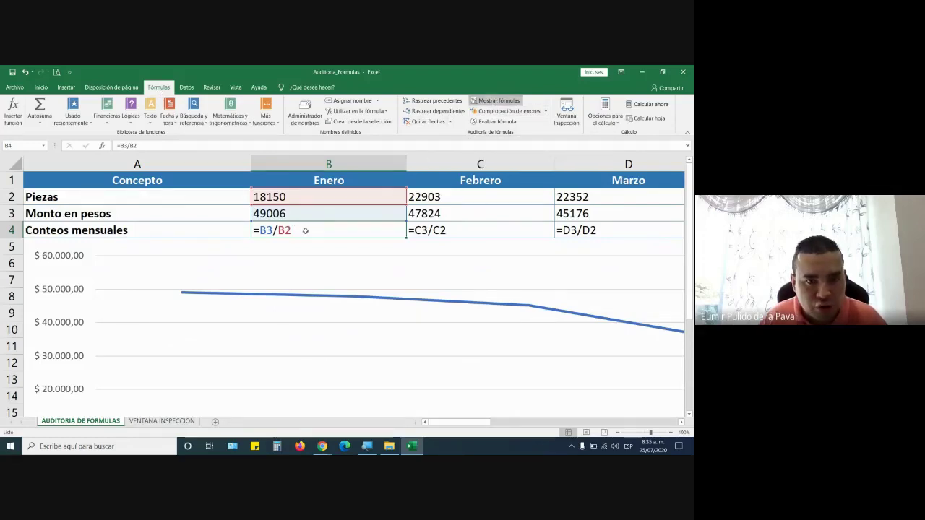
click(461, 227)
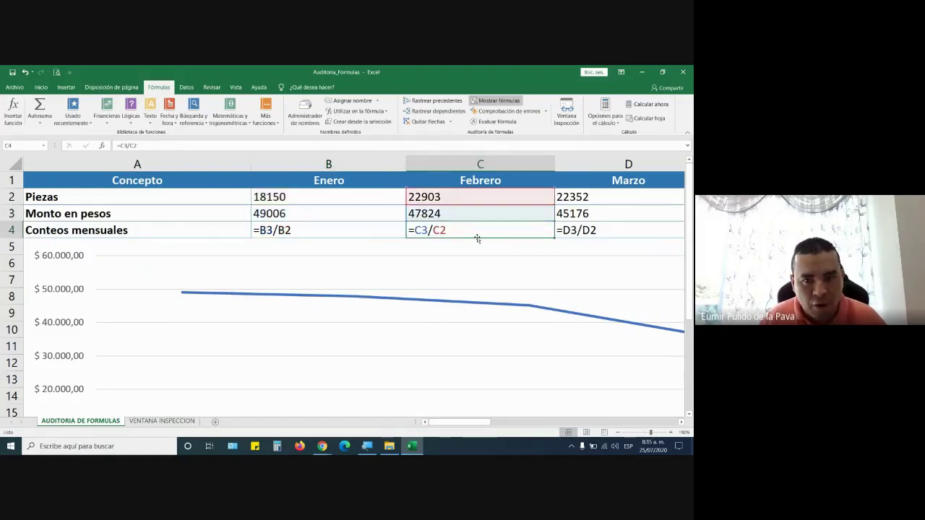
click(609, 227)
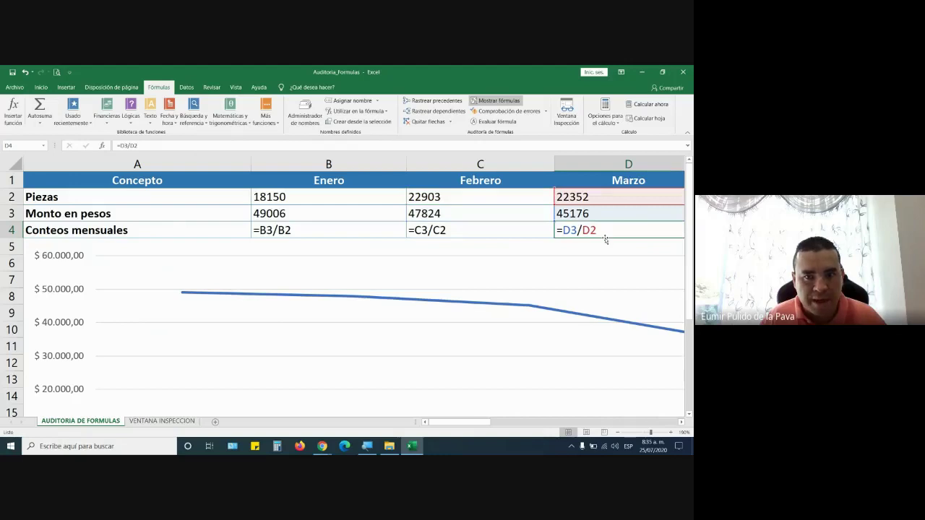
drag(474, 423, 528, 428)
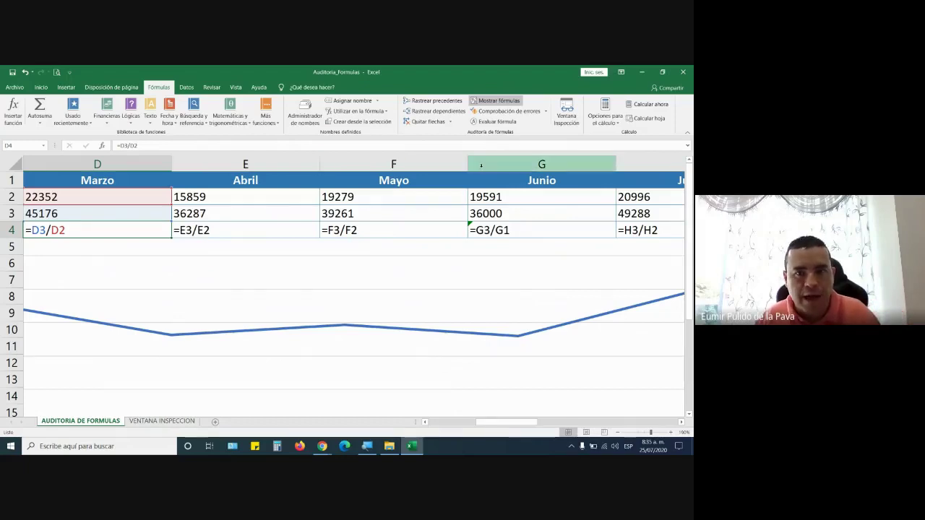
- Turn off Mostrar fórmulas and bring the Google Meet call forward
click(497, 102)
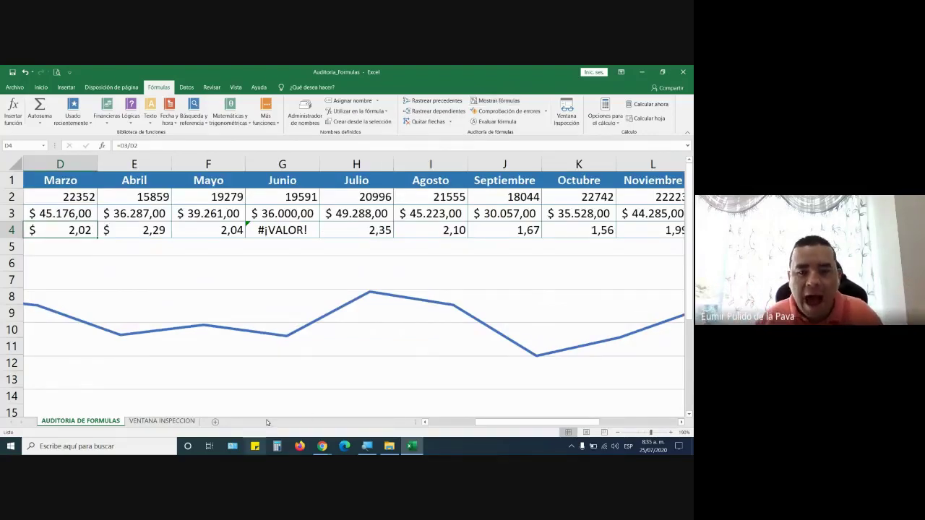
mouse_move(322, 446)
click(299, 433)
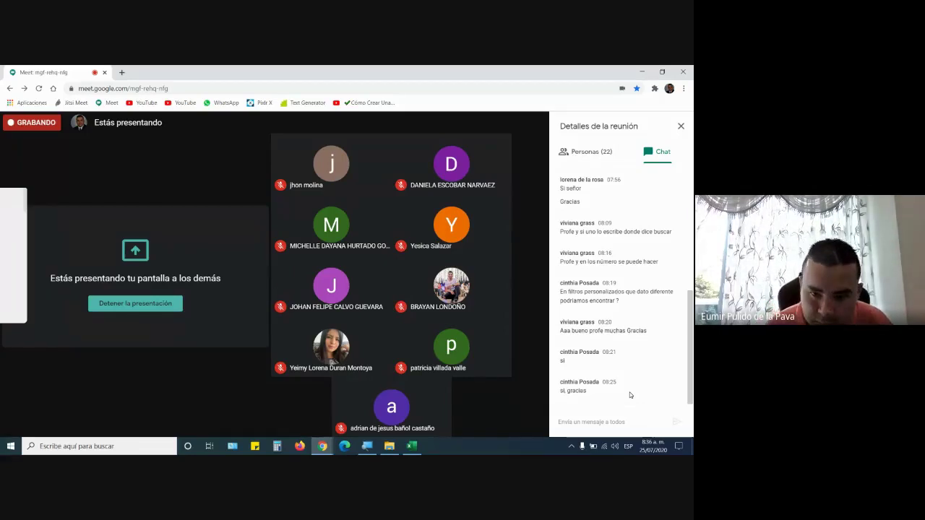
- Return to Excel and select Junio's count in G4 showing #¡VALOR!
mouse_move(488, 436)
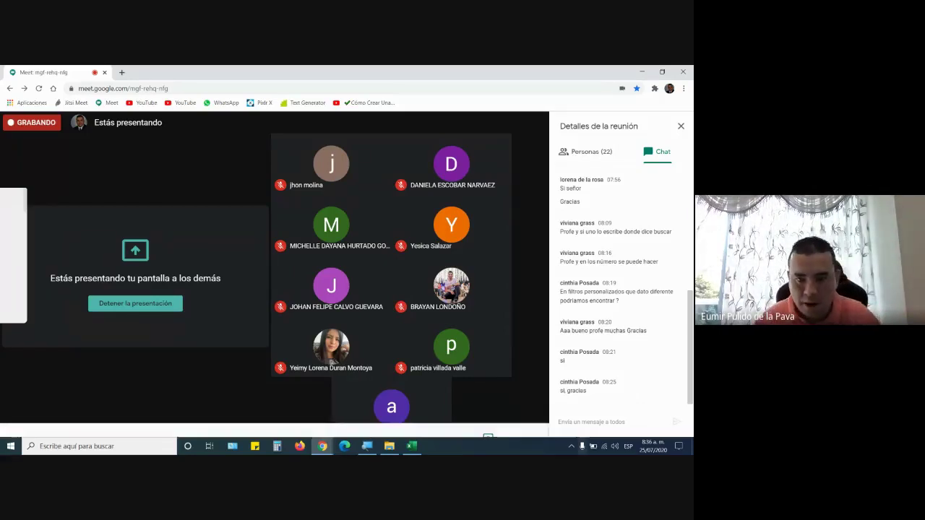
click(411, 446)
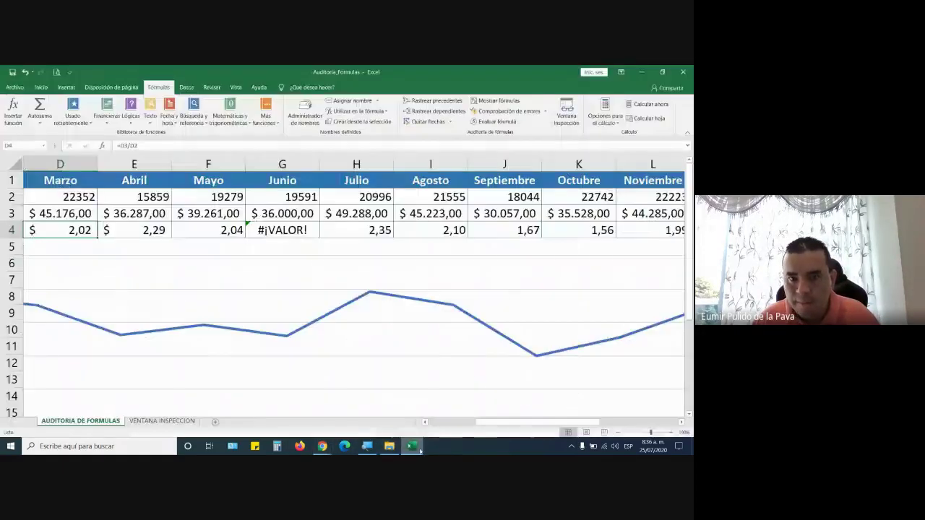
drag(504, 423, 536, 424)
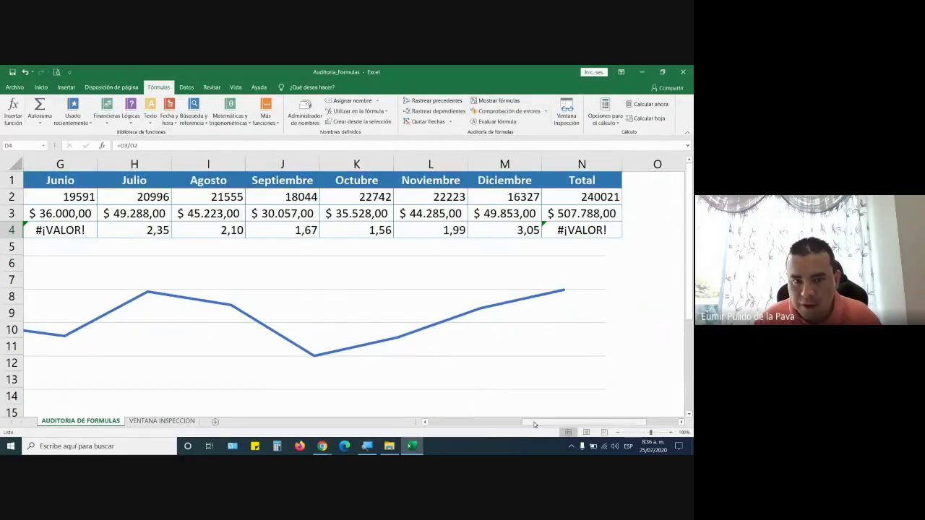
drag(531, 418, 482, 419)
click(300, 232)
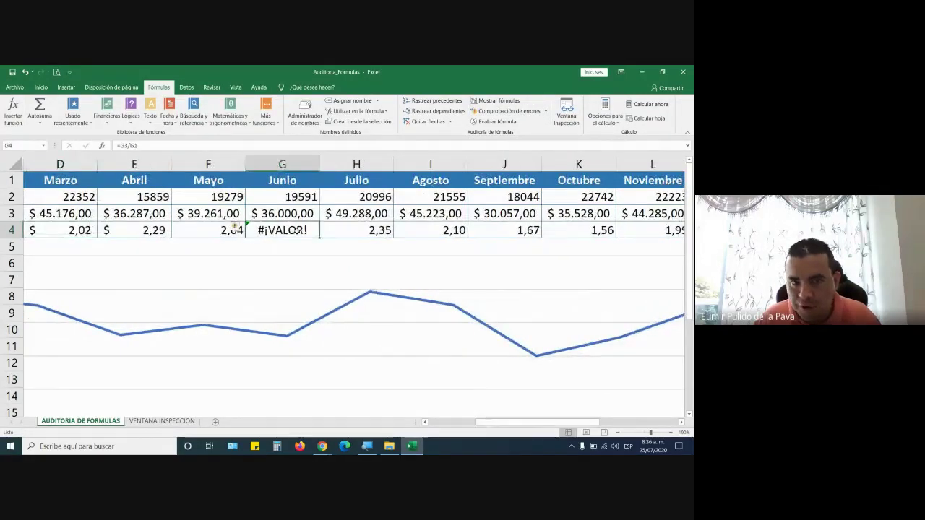
- Run error checking on G4 and magnify the screen to 200%
click(496, 112)
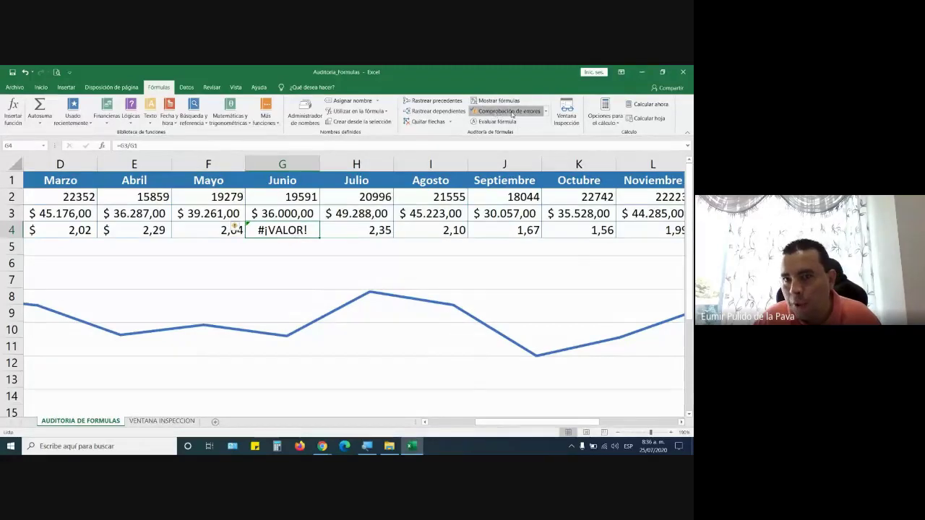
drag(260, 218, 306, 255)
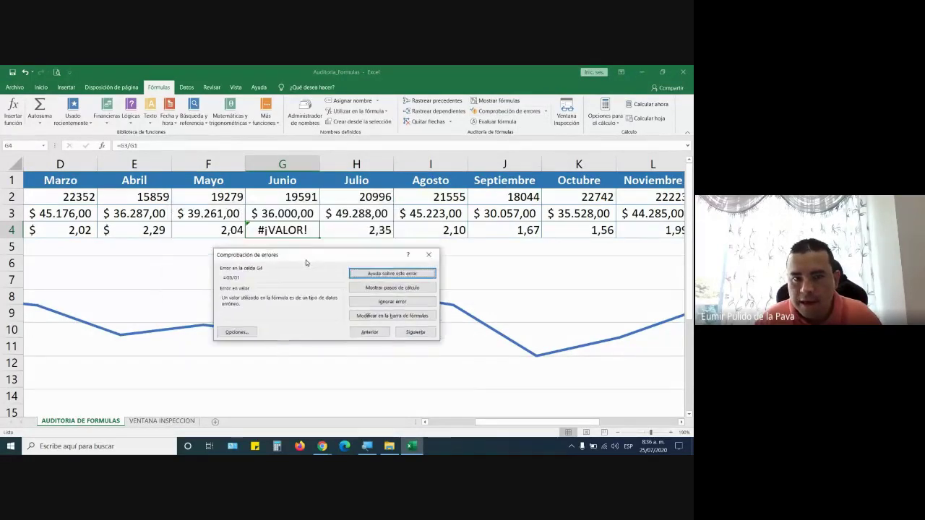
key(super+plus)
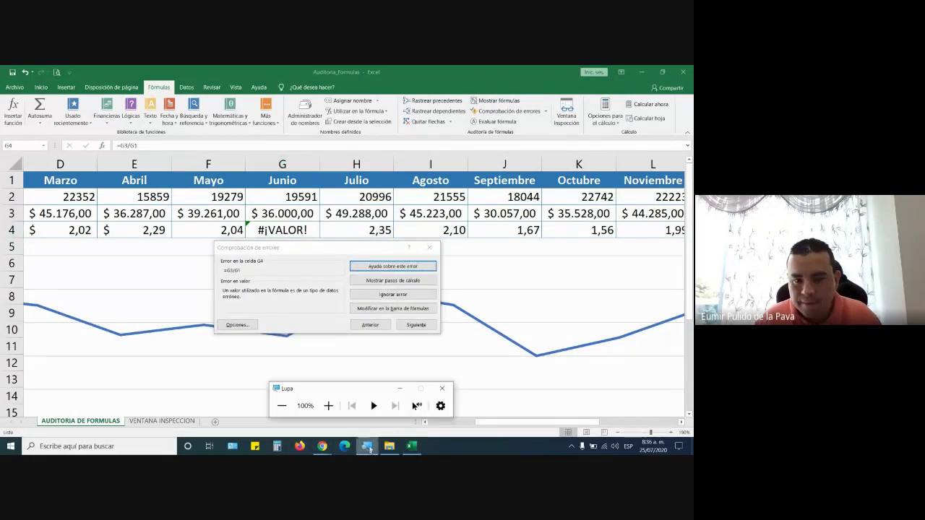
click(329, 406)
click(453, 372)
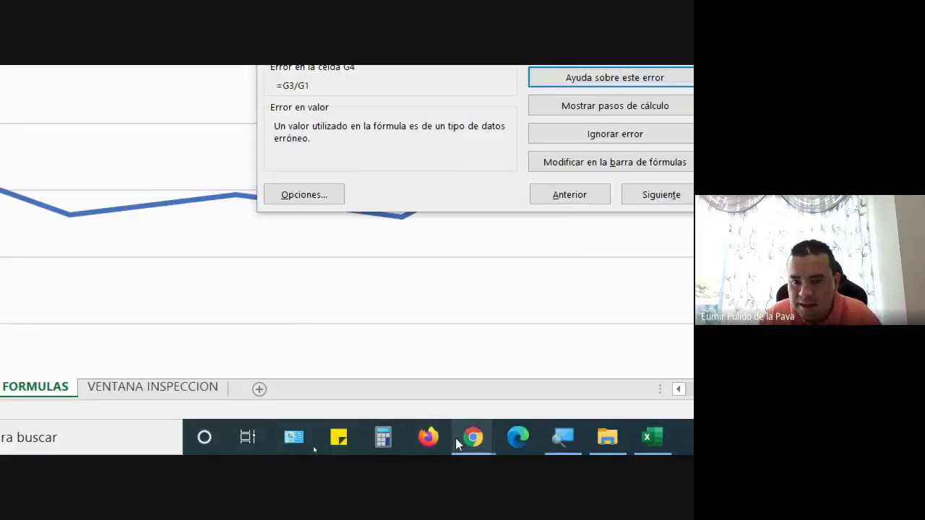
- Admit the person asking to join the Meet call, then resume Excel's error checking
mouse_move(455, 438)
click(361, 347)
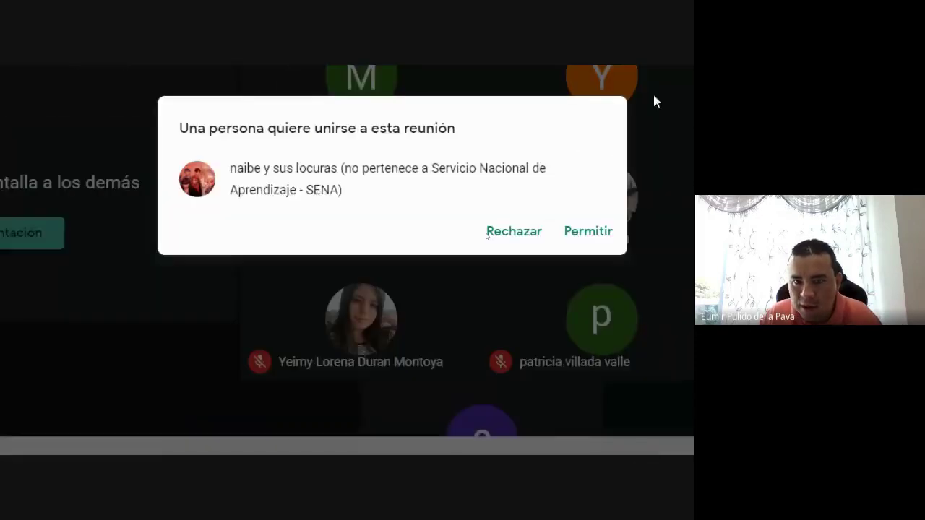
click(567, 237)
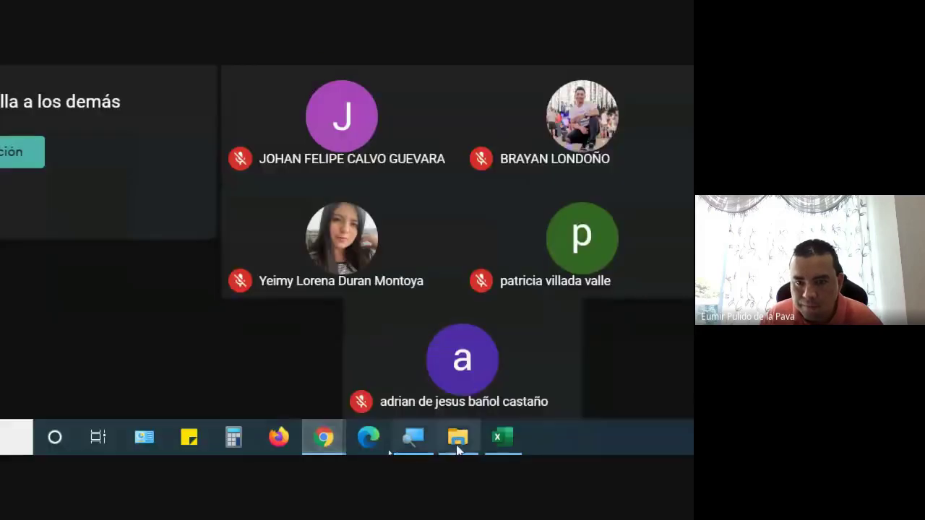
click(502, 437)
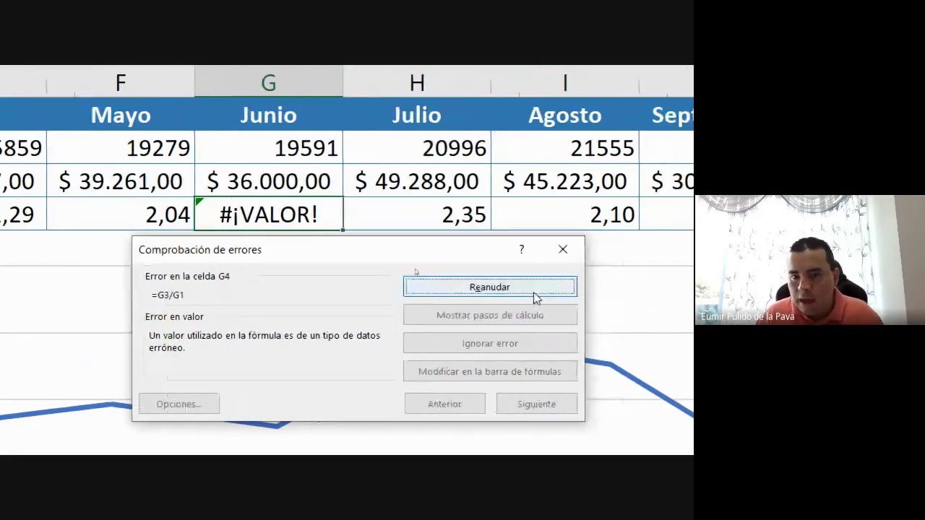
click(536, 296)
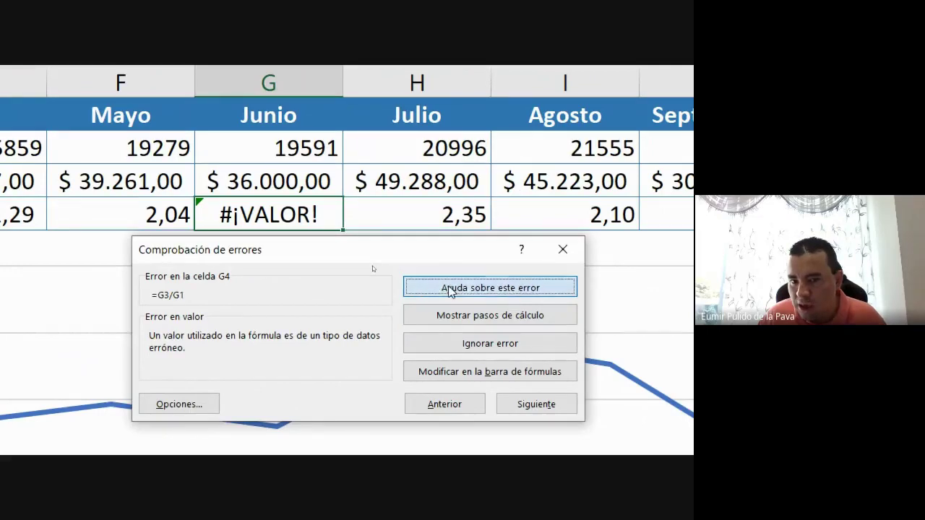
- Open the 'Cómo corregir un error #¡VALOR!' support article and scroll through its solutions
click(450, 288)
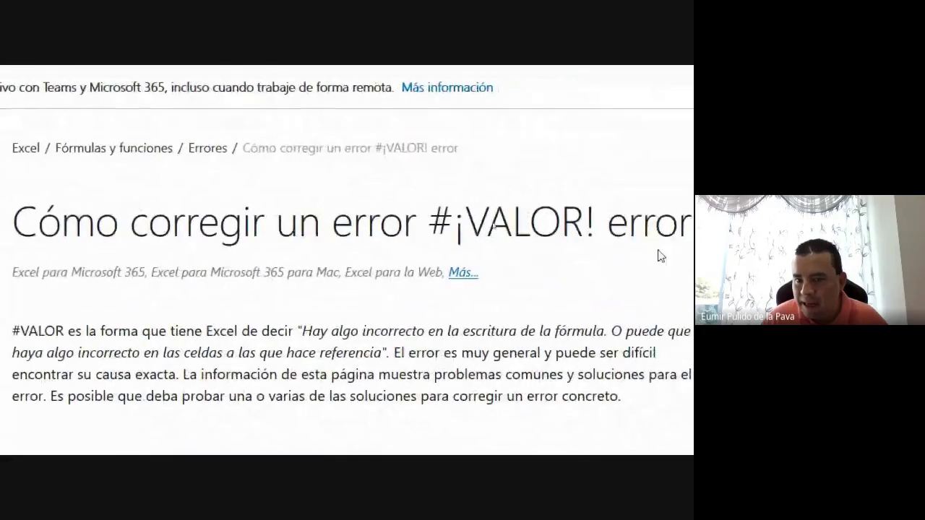
drag(416, 216, 594, 221)
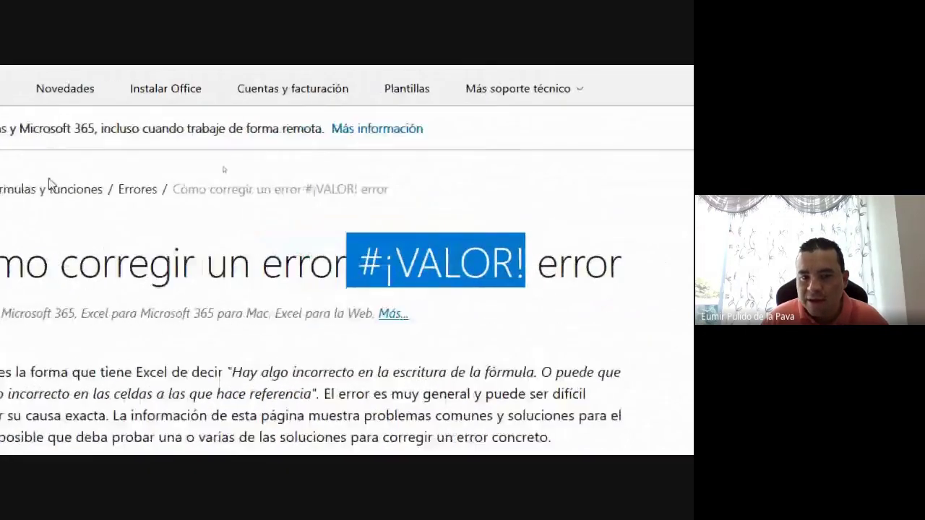
scroll(246, 310, down, 1)
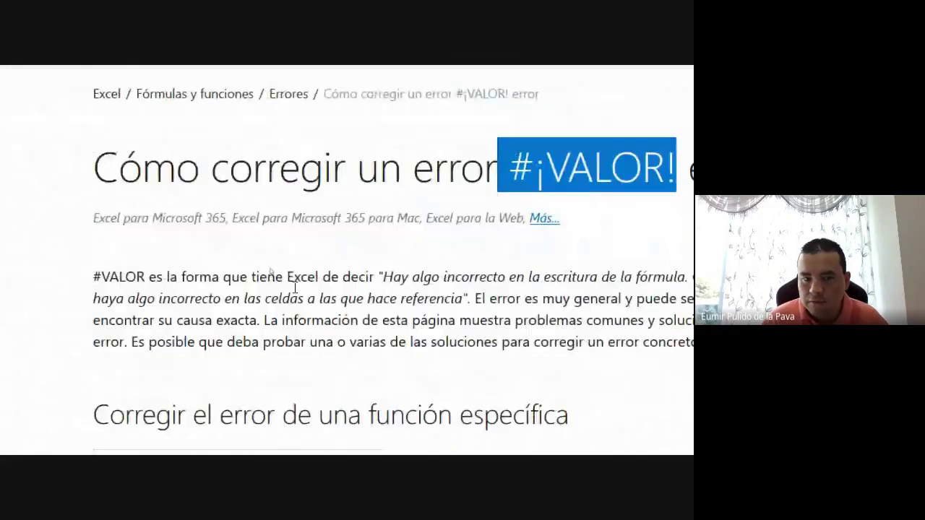
scroll(316, 392, down, 4)
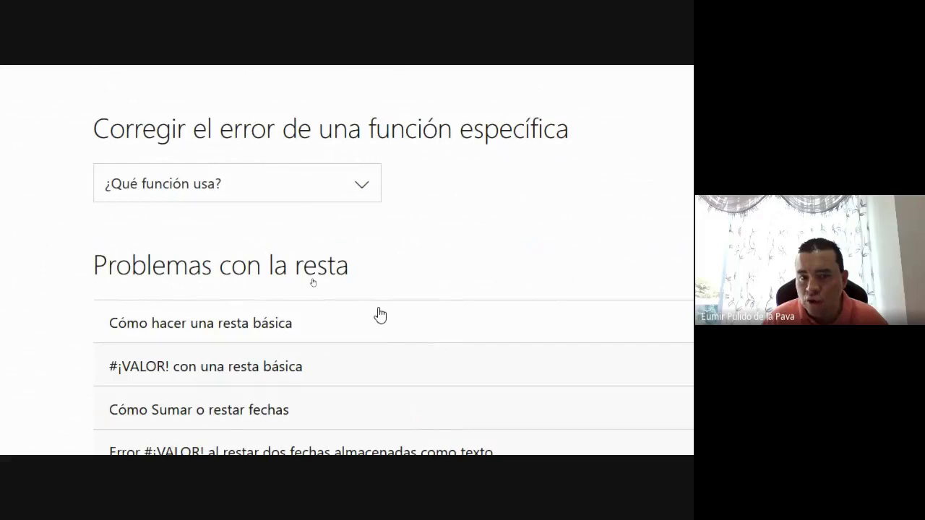
scroll(378, 321, down, 1)
scroll(377, 322, down, 3)
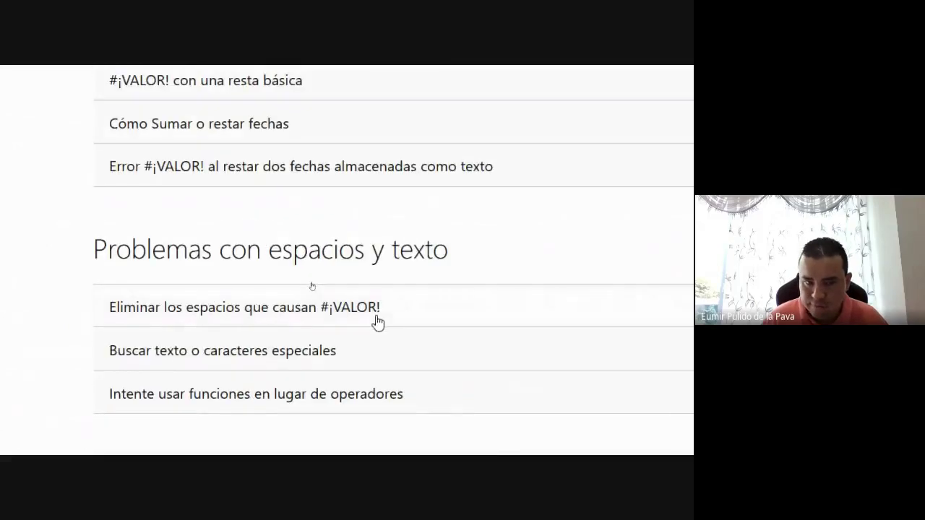
scroll(378, 322, up, 4)
scroll(377, 323, up, 5)
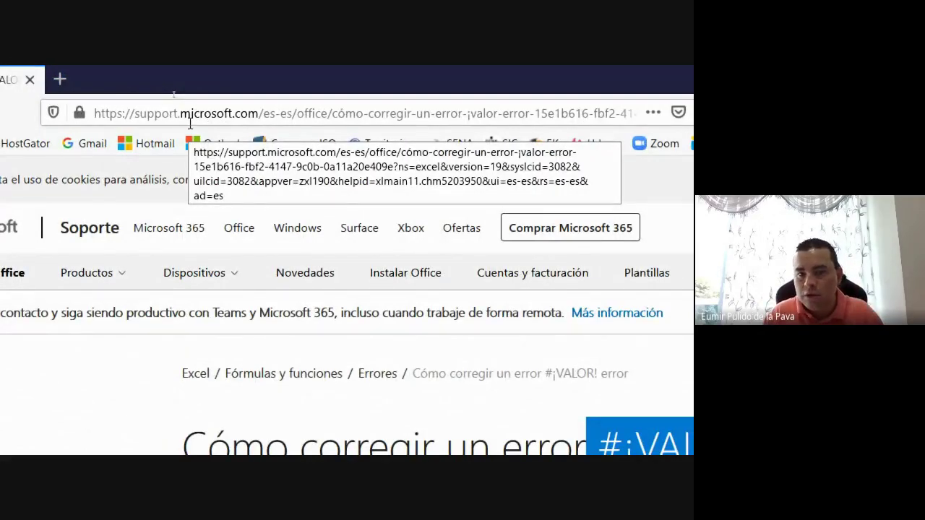
scroll(345, 372, down, 3)
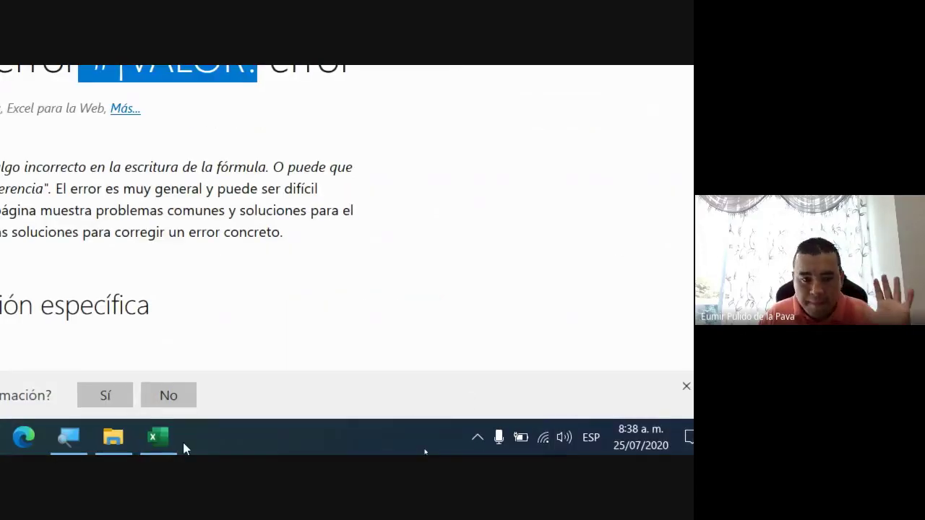
- Evaluate G4's formula step by step, showing G3 is 36000 and G1 is the text 'Junio'
click(168, 439)
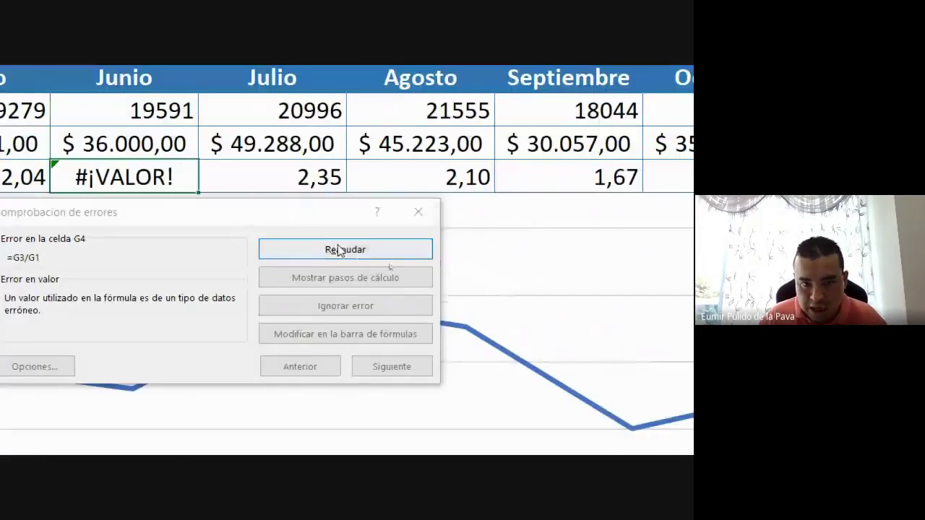
click(298, 142)
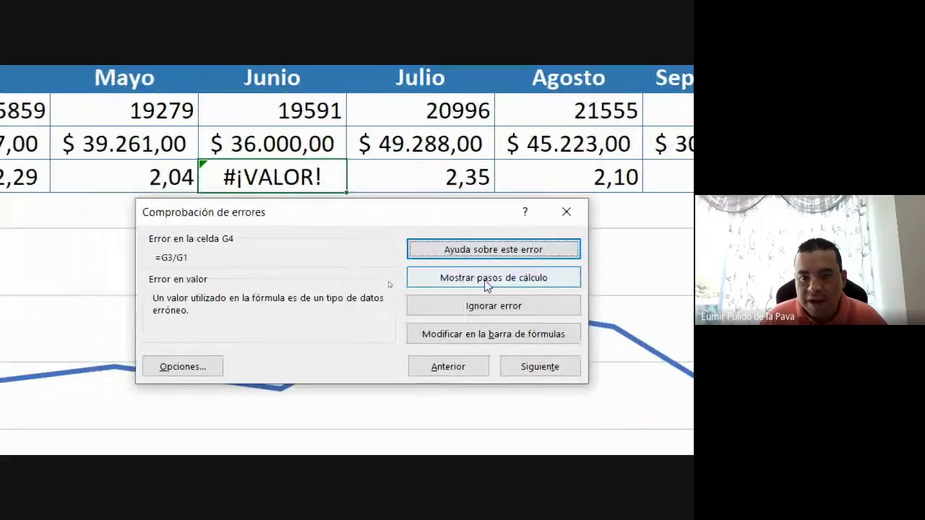
click(486, 284)
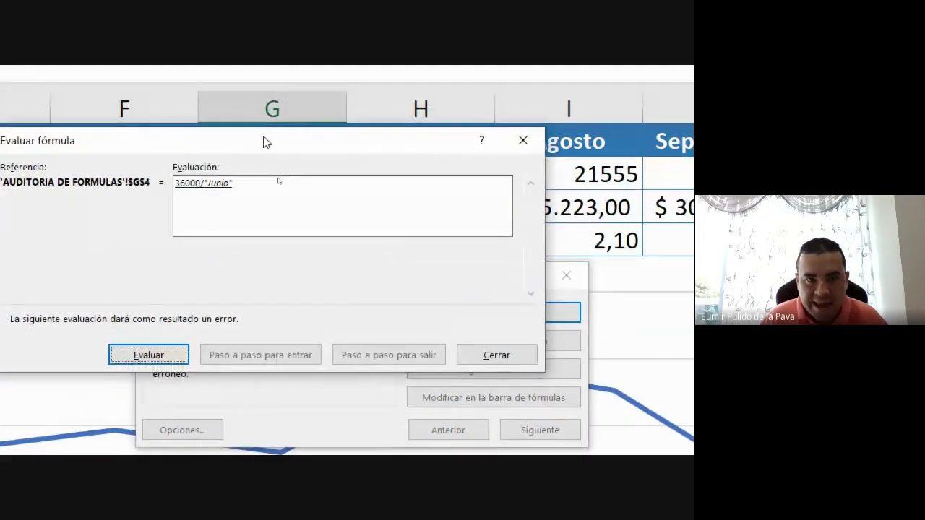
drag(264, 142, 331, 298)
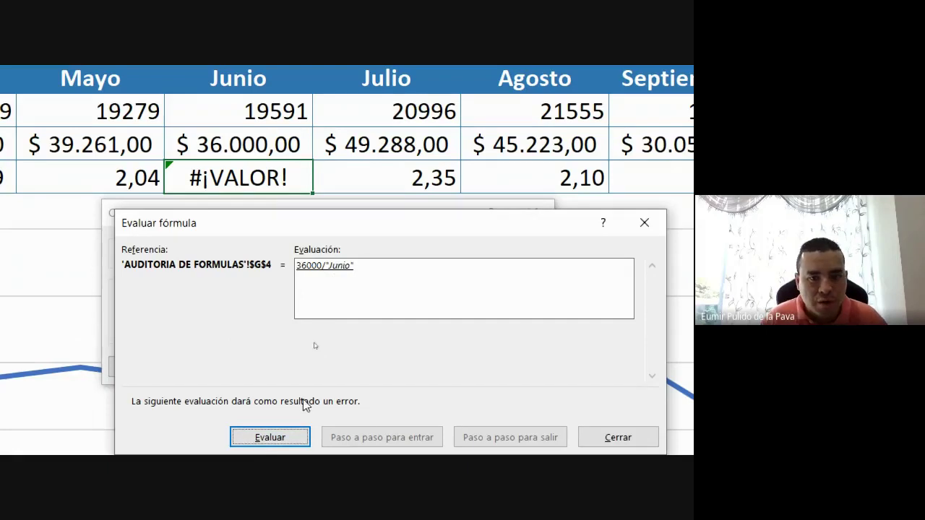
click(295, 436)
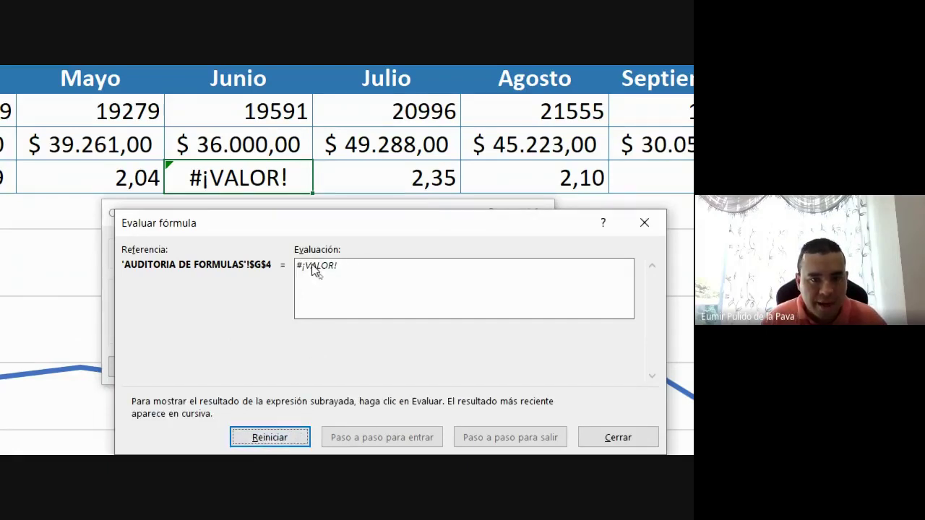
click(266, 437)
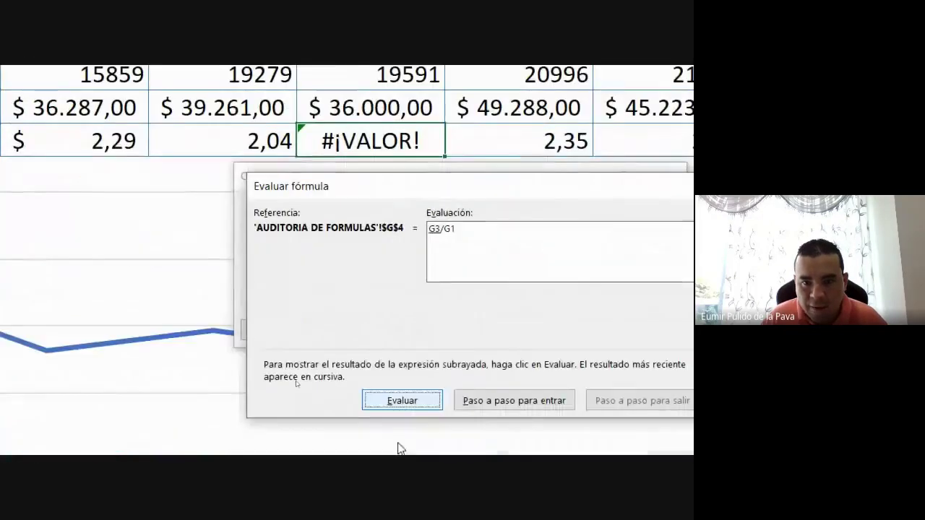
click(411, 407)
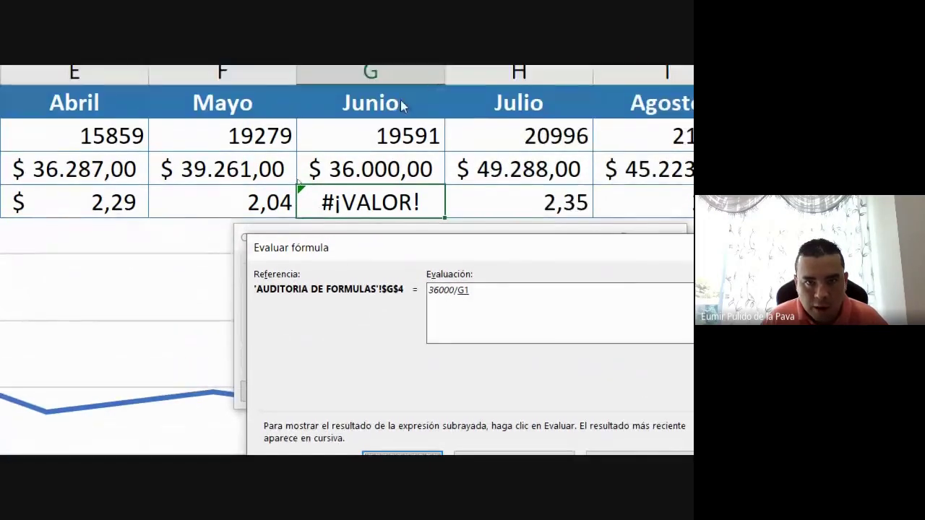
click(434, 325)
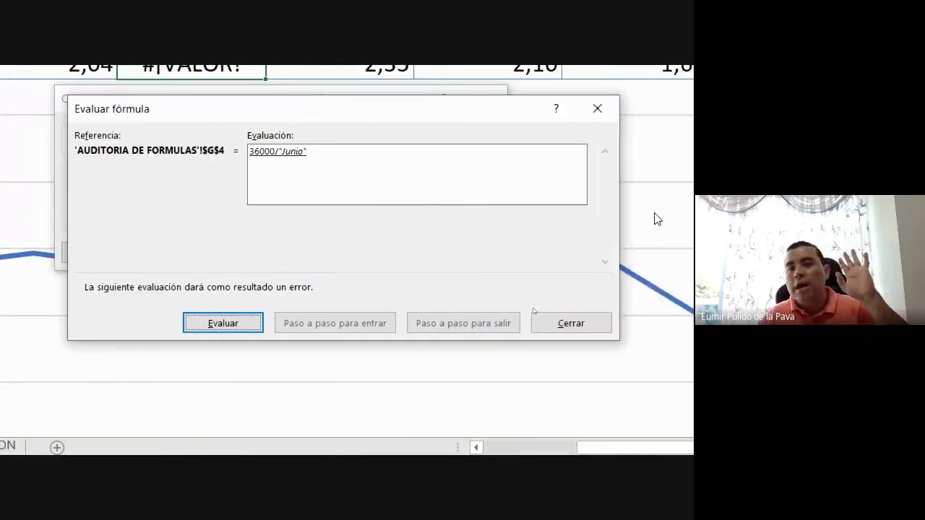
click(571, 323)
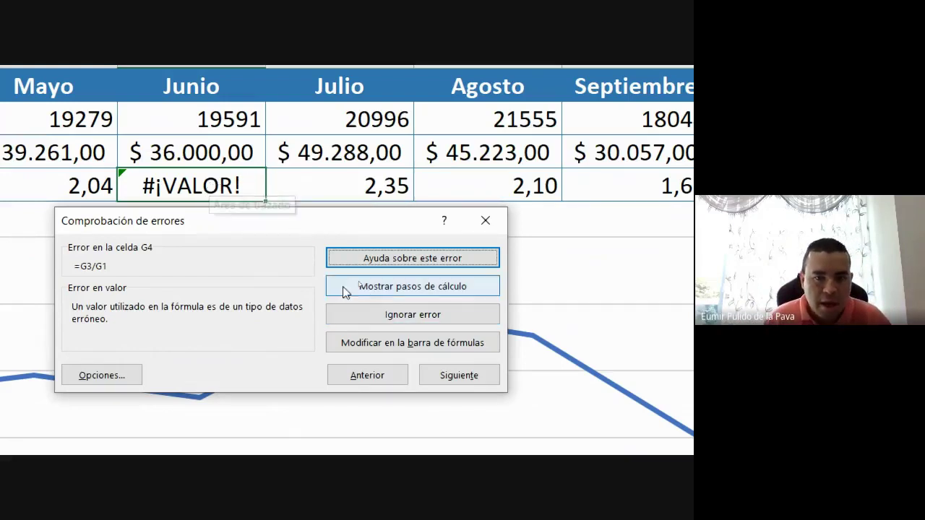
- Change G4's formula from =G3/G1 to =G3/G2 and finish error checking
click(375, 350)
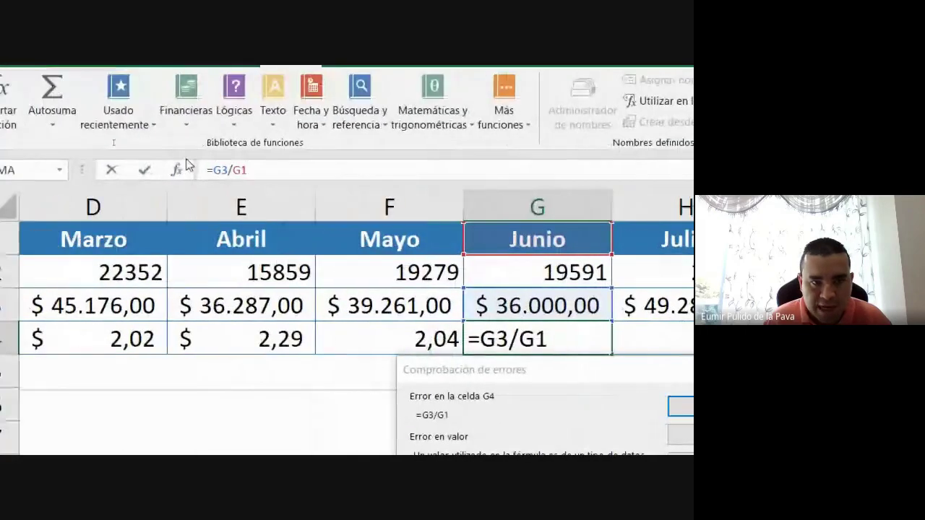
key(BackSpace)
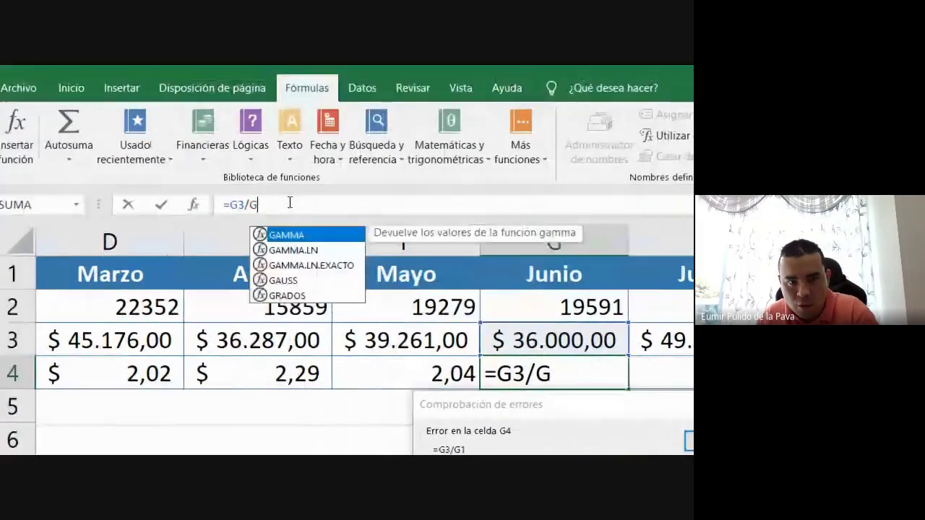
key(BackSpace)
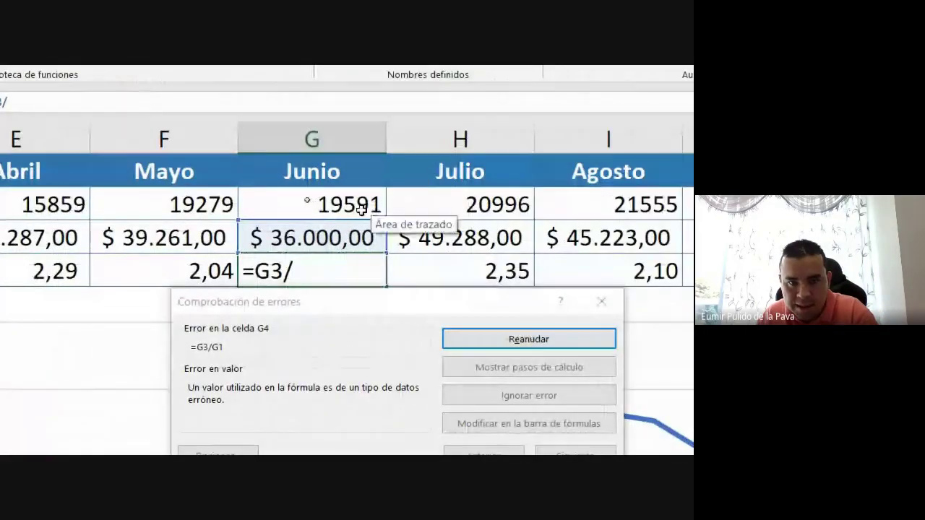
click(358, 207)
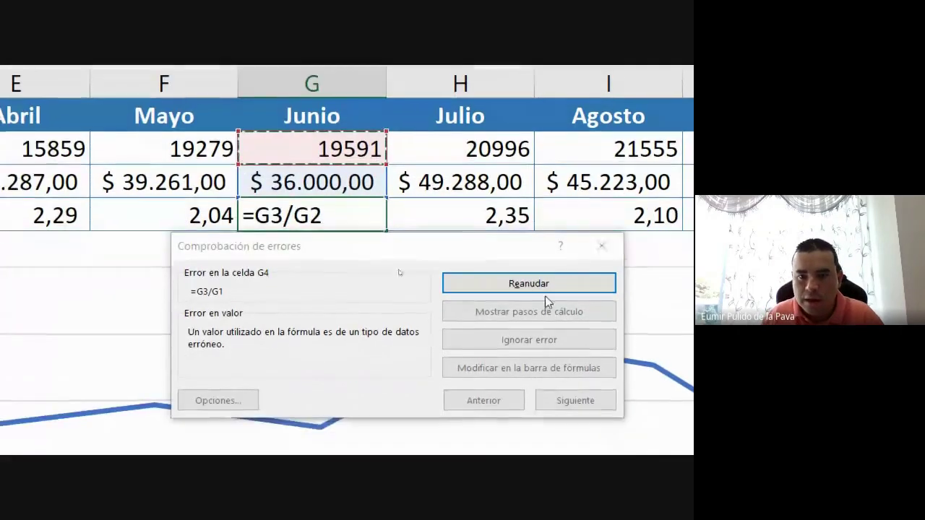
click(533, 285)
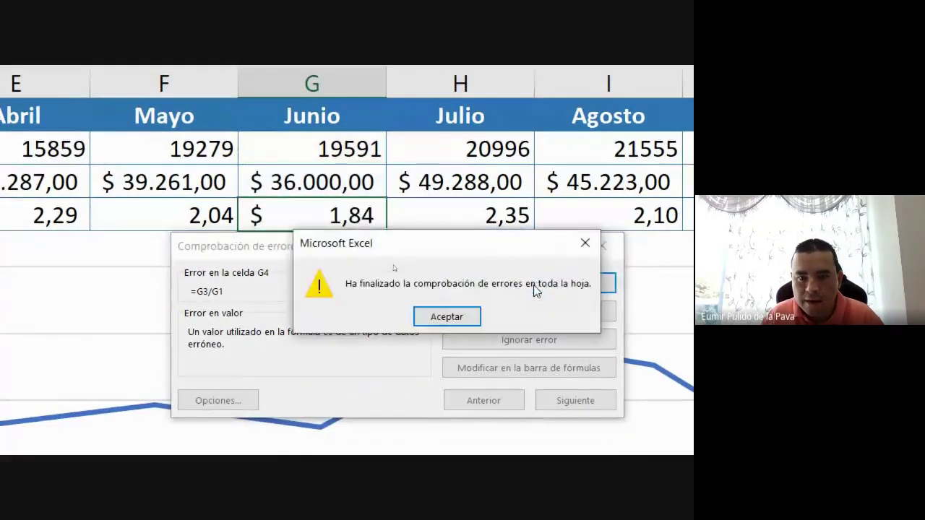
click(449, 315)
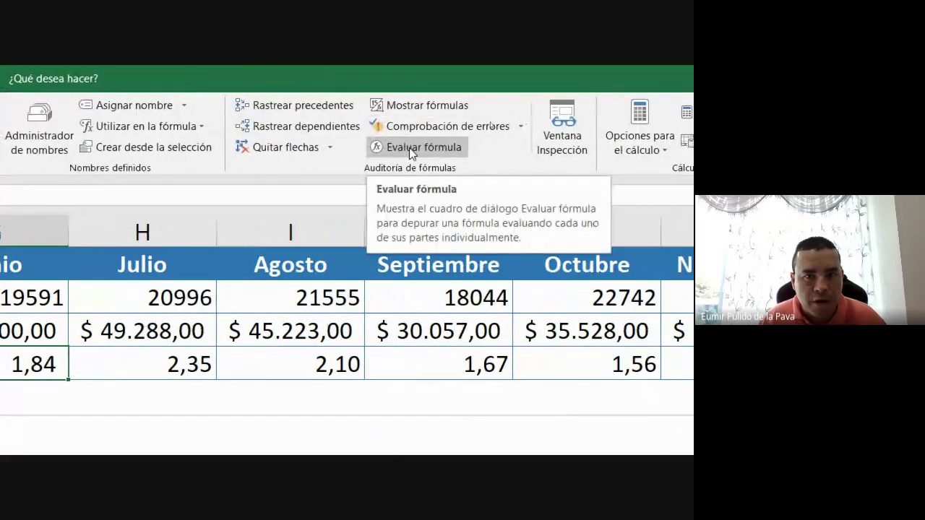
click(409, 147)
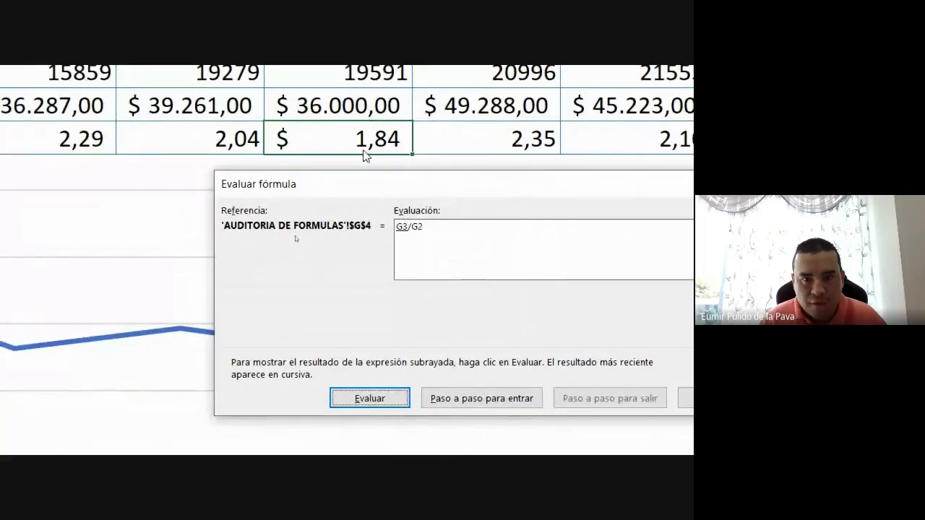
click(387, 403)
click(386, 403)
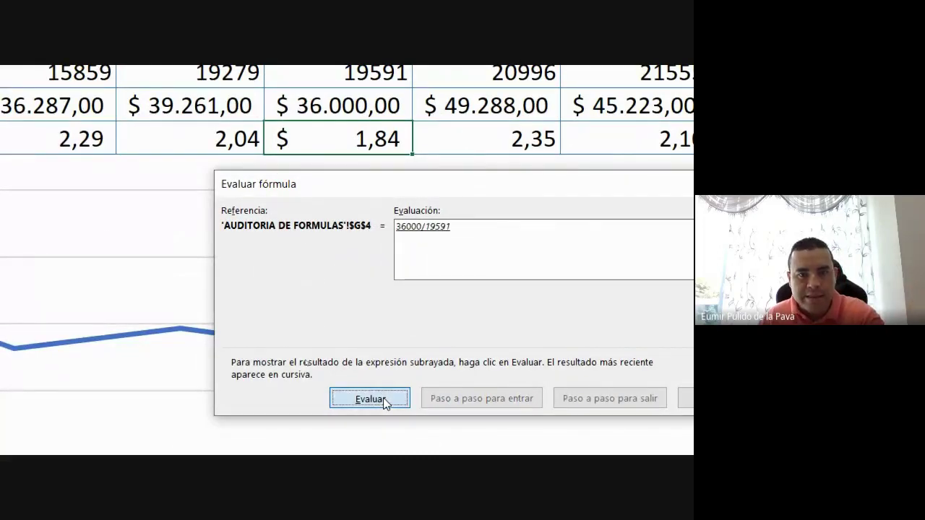
click(387, 402)
click(385, 403)
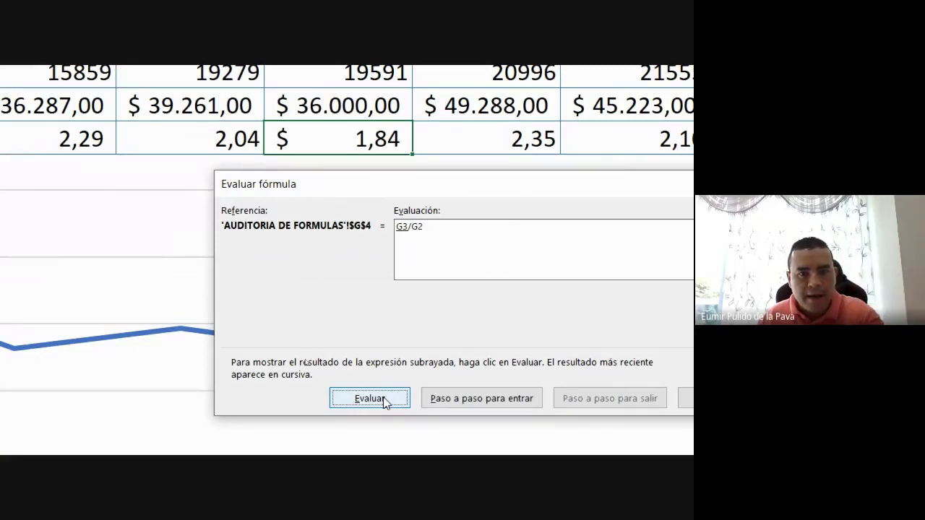
click(383, 398)
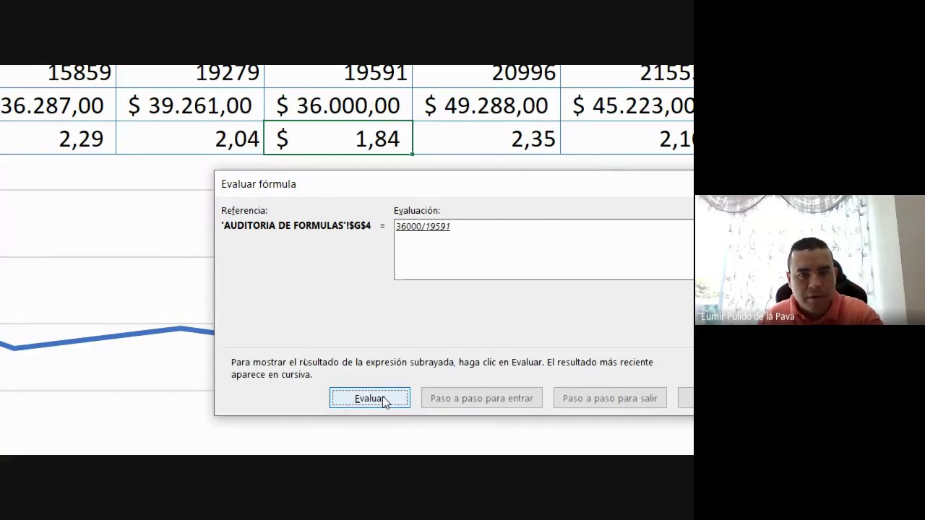
click(383, 398)
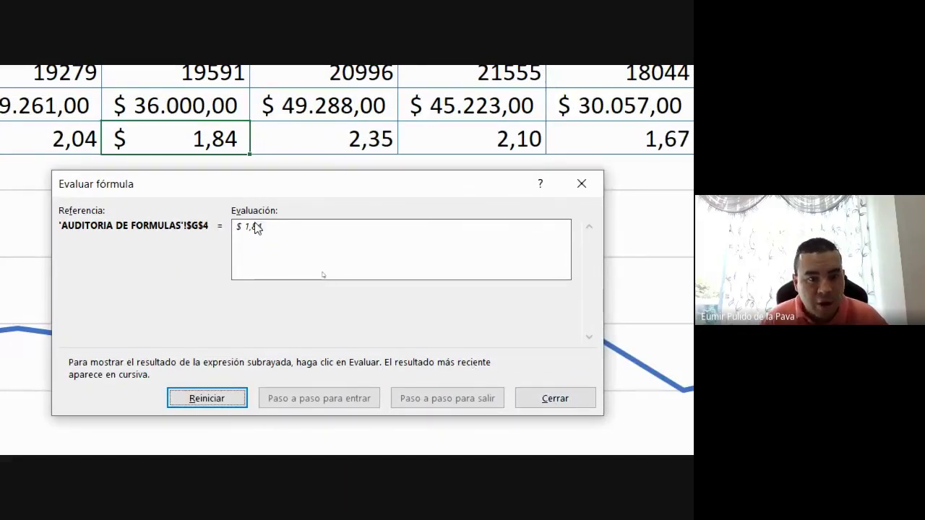
click(566, 403)
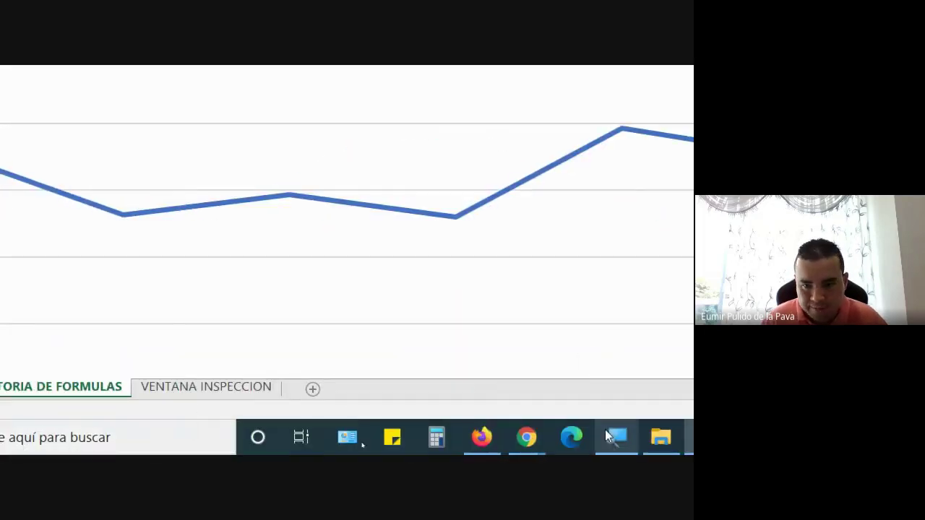
click(613, 436)
click(446, 367)
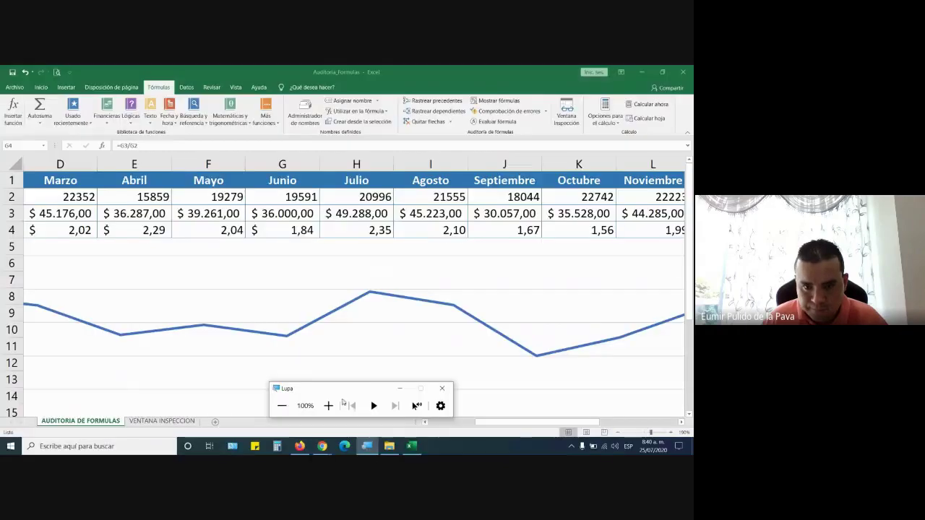
click(401, 388)
mouse_move(322, 446)
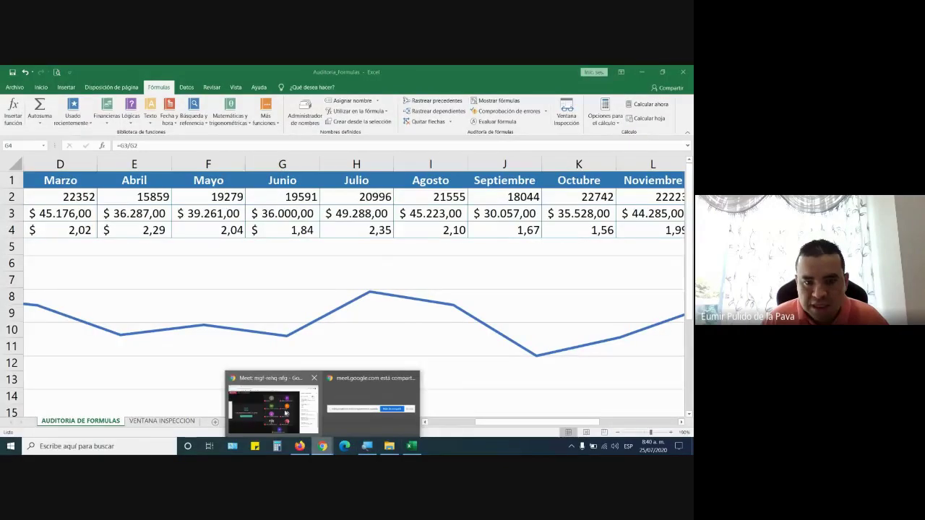
click(312, 427)
- Scroll the Meet chat, then bring the Auditoria_Formulas workbook back to the front
scroll(630, 385, down, 2)
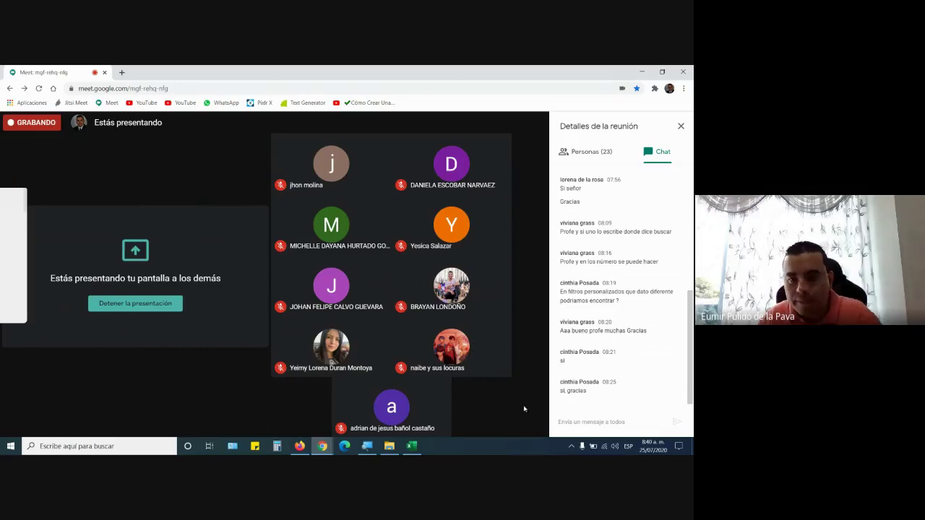
click(412, 446)
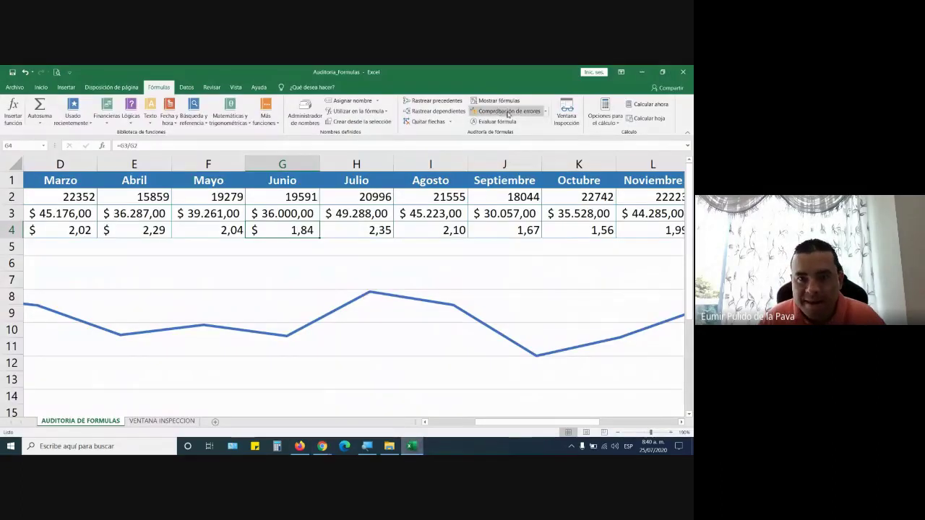
- Open the VENTANA INSPECCION sheet and select the first client's name in C2
click(166, 424)
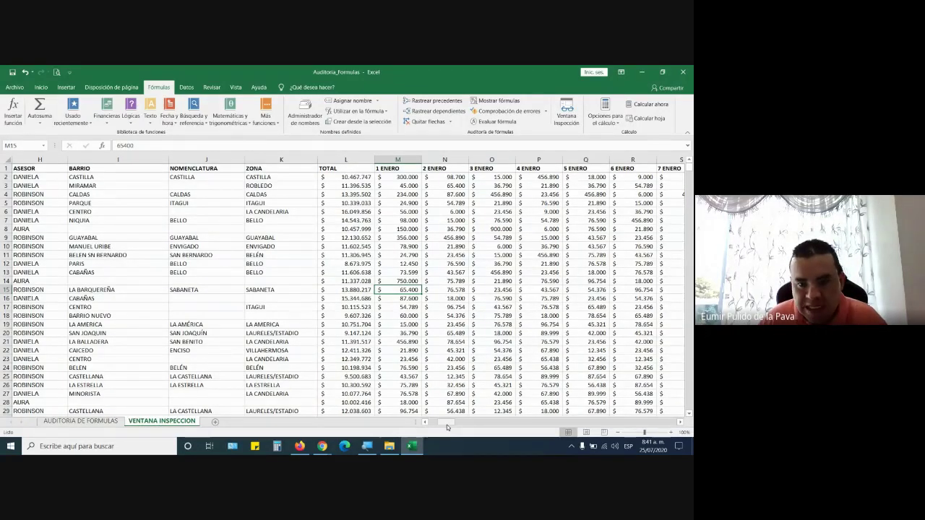
drag(446, 424, 439, 424)
click(165, 177)
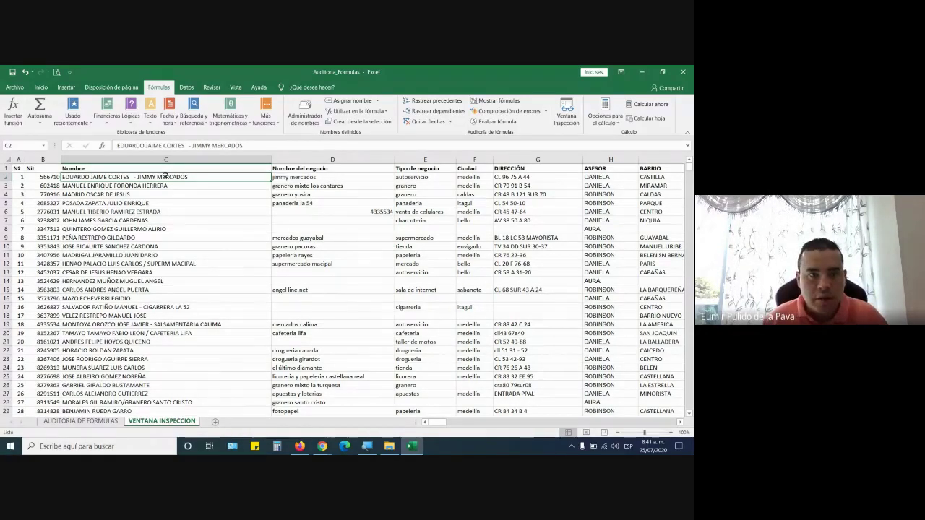
- Move along row 2 past TOTAL through the daily columns from January to June and back
key(Right)
key(Right)
key(Right)
key(Right)
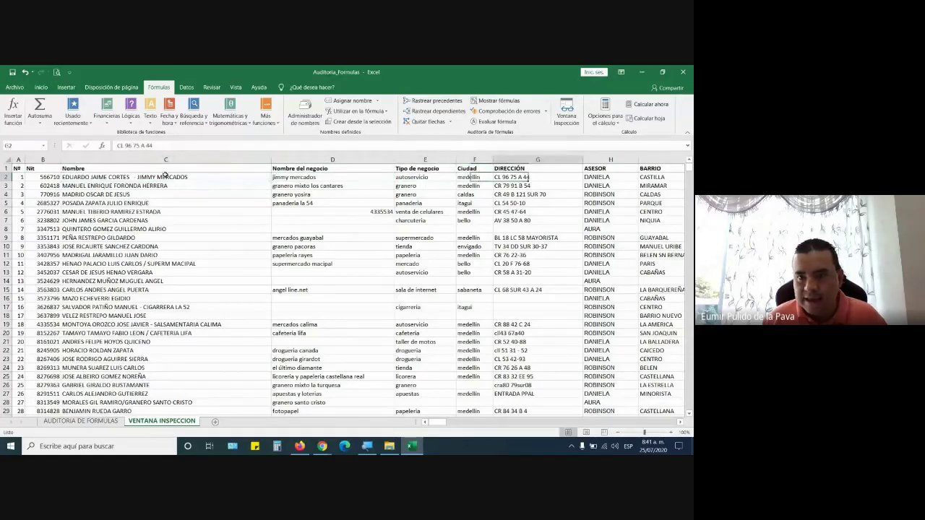
key(Right)
key(Right)
key(Right)
key(Right)
key(Right)
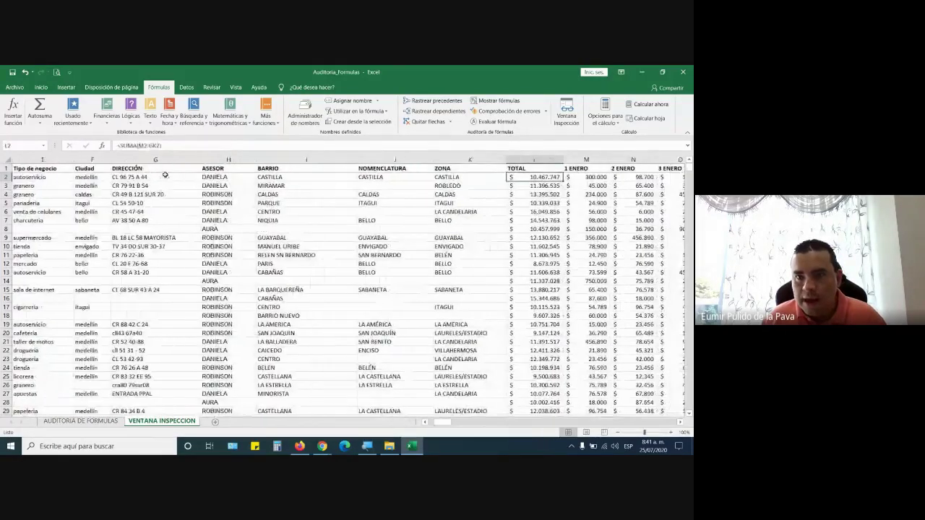
key(Right)
key(Right)
key(Right)
key(Left)
key(Left)
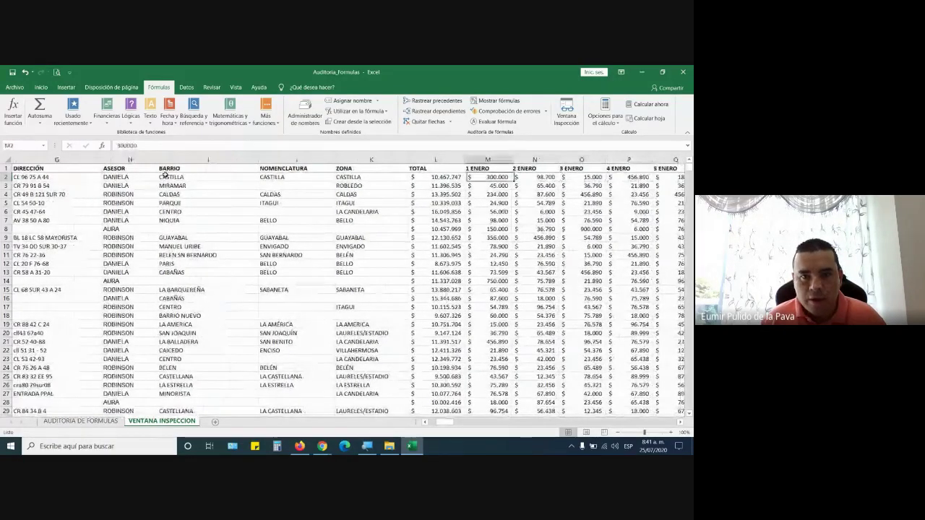
key(Right)
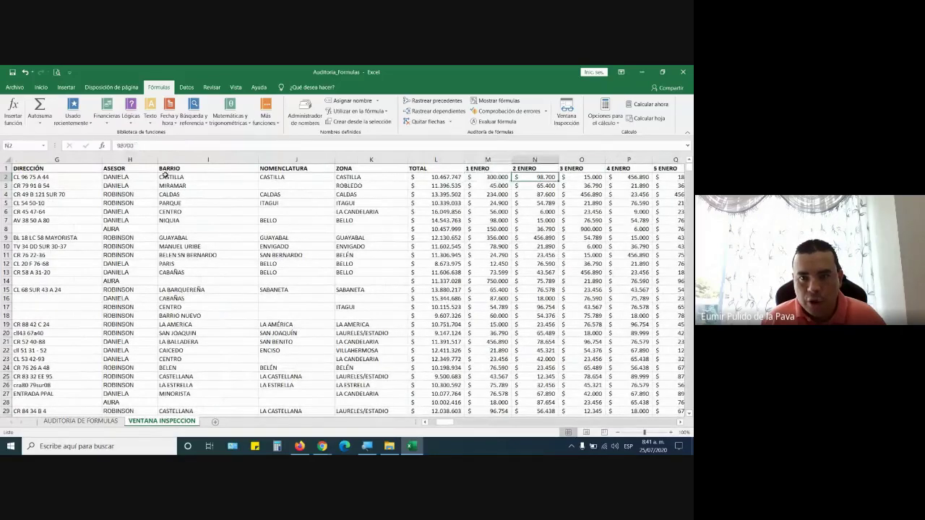
key(Right)
key(Right)
key(Right)
key(Right)
key(Right)
key(Right)
key(Right)
key(Right)
key(Right)
key(Right)
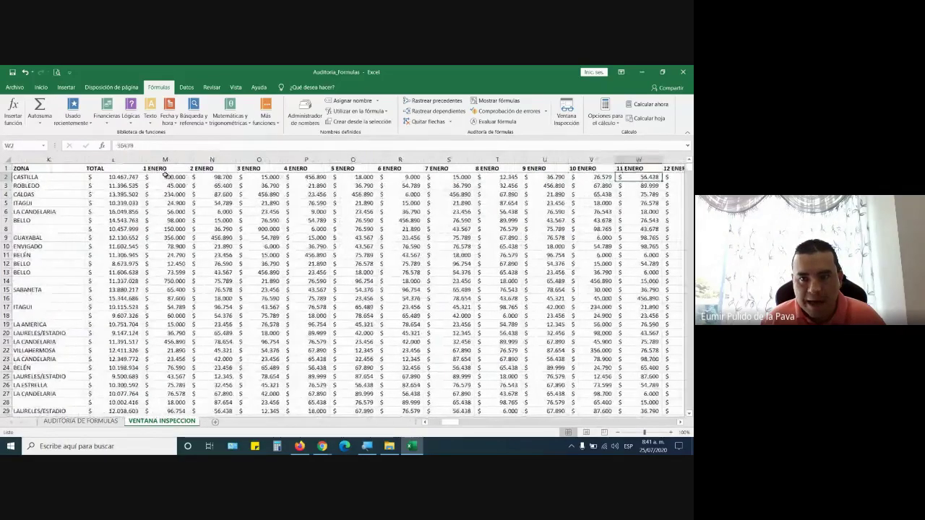
key(Right)
key(Right)
key(Right)
key(Right)
key(Right)
key(Right)
key(Right)
key(Right)
key(Right)
key(Right)
key(Right)
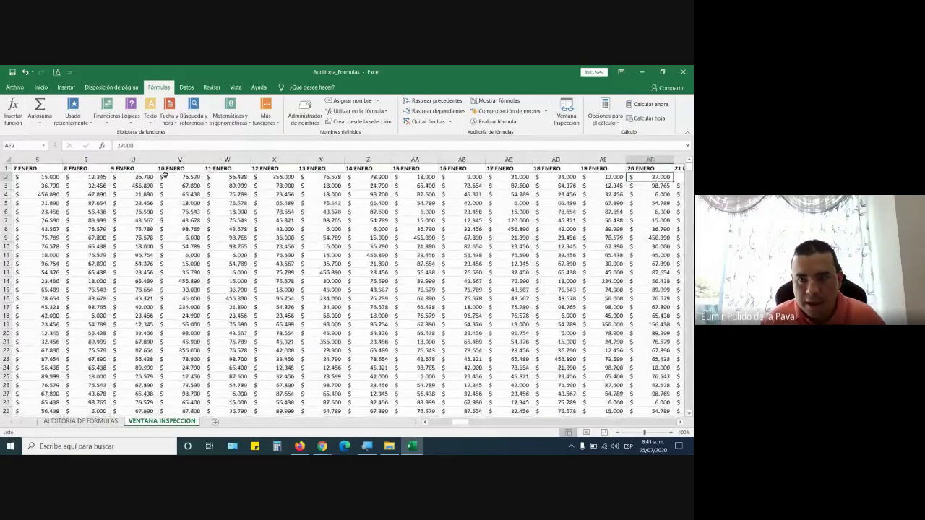
key(Right)
key(Right)
key(Right)
key(Right)
key(Right)
key(Right)
key(Right)
key(Right)
key(Right)
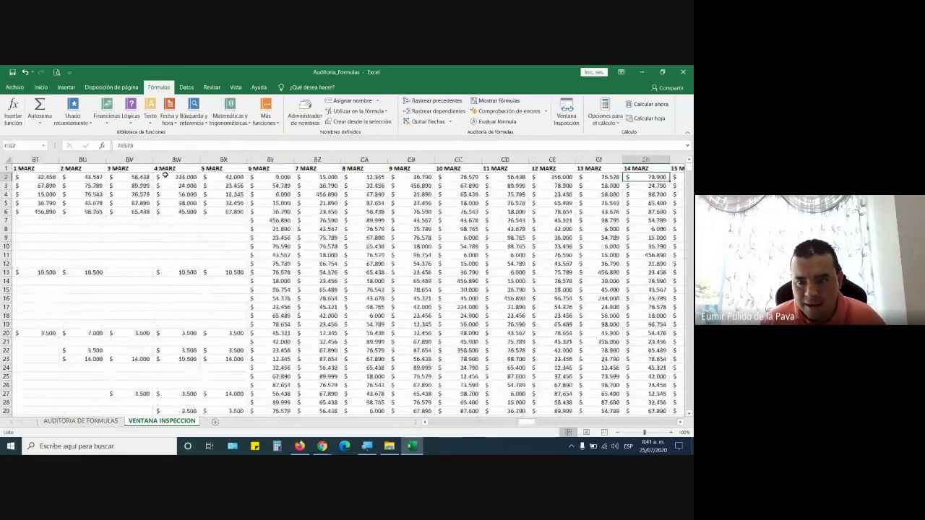
key(Right)
key(Right)
key(Right)
key(Right)
key(Right)
key(Right)
key(Right)
key(Right)
key(Right)
key(Right)
key(Right)
key(Right)
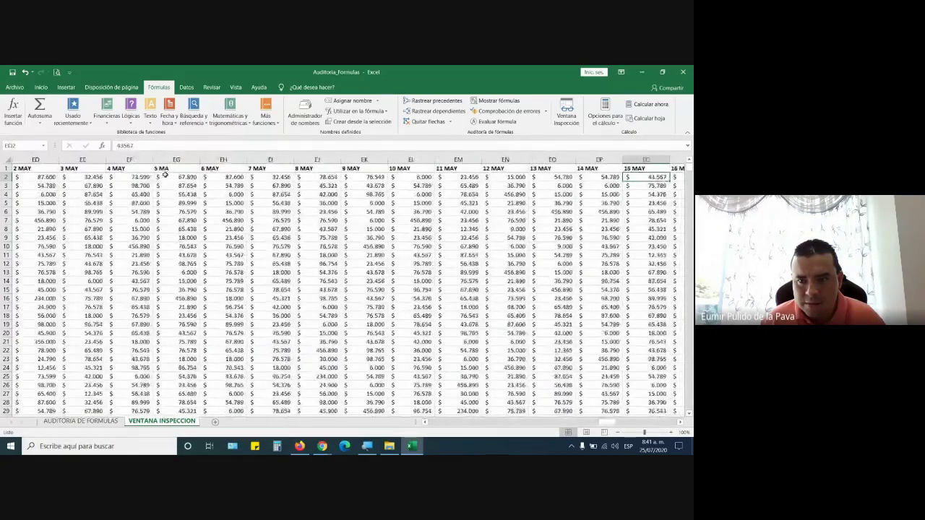
key(Right)
key(Right)
key(Right)
key(Right)
key(Right)
key(Right)
key(Right)
key(Right)
key(Right)
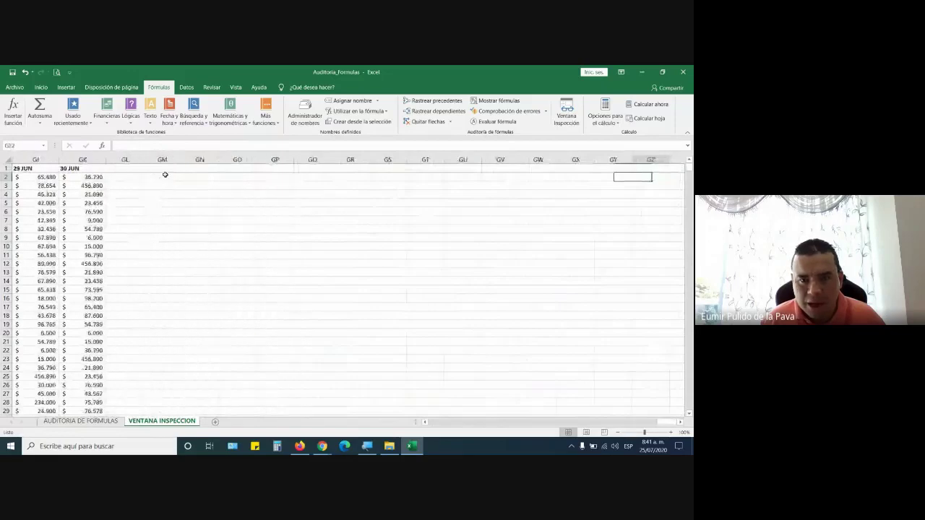
key(Right)
key(Right)
key(Left)
key(Left)
key(Left)
key(Right)
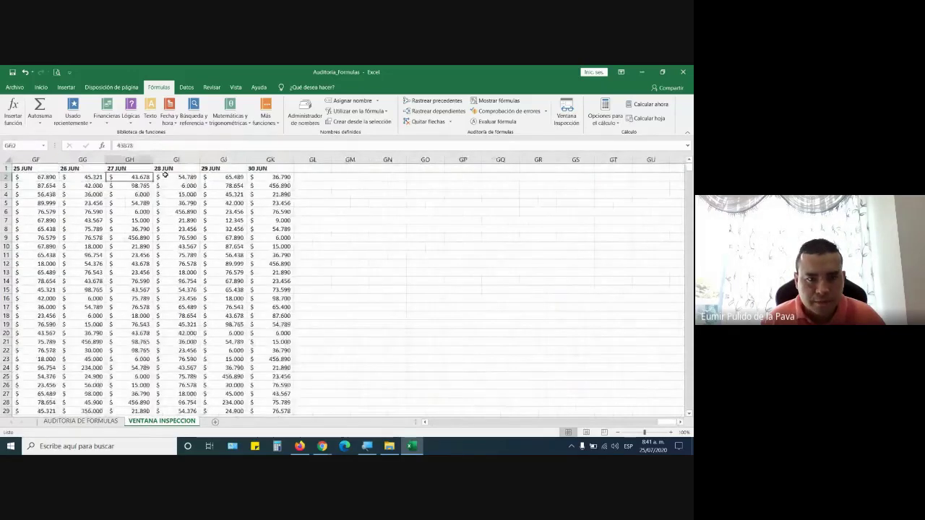
key(Right)
key(Right)
key(Right)
key(Left)
key(Left)
key(Left)
key(Left)
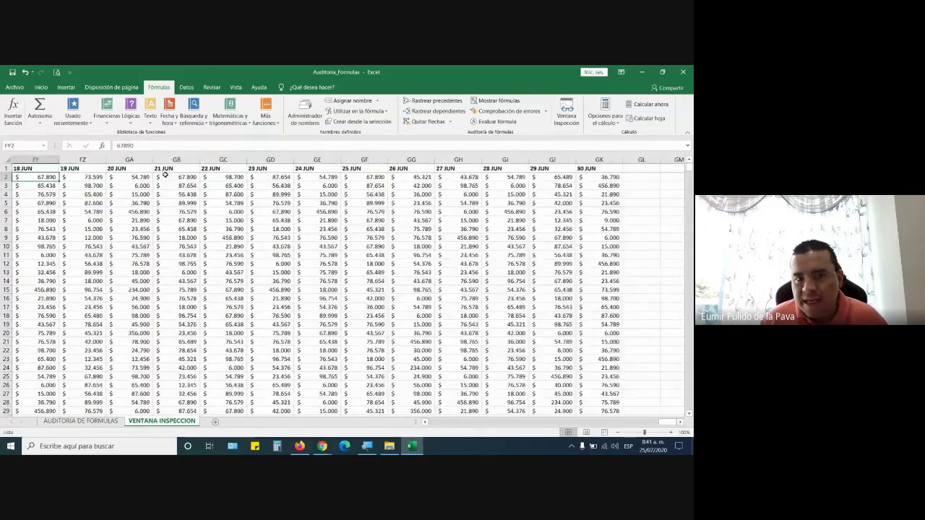
key(Left)
key(Left)
key(Left)
key(Left)
key(Left)
key(Left)
key(Left)
key(Left)
key(Left)
key(Left)
key(Left)
key(Left)
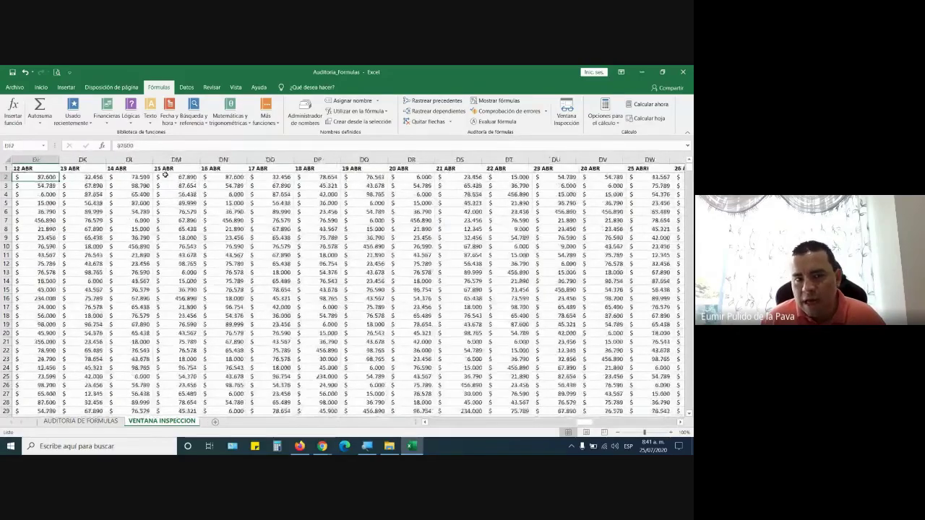
key(Left)
key(Left)
key(Left)
key(Left)
key(Left)
key(Left)
key(Left)
key(Left)
key(Left)
key(Left)
key(Left)
key(Left)
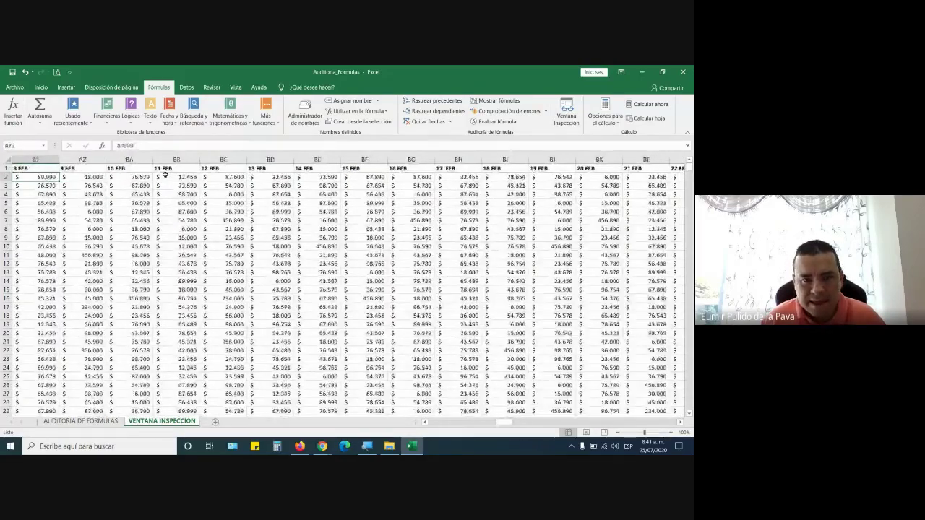
key(Left)
key(Left)
key(Left)
key(Left)
key(Left)
key(Left)
key(Left)
key(Left)
key(Left)
key(Left)
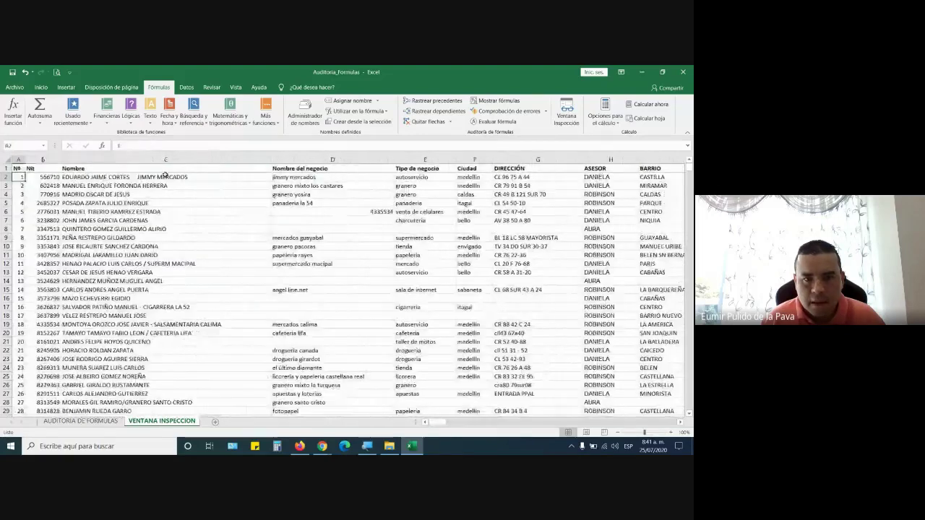
- Move down the 1 ENERO column to row 129
key(Right)
key(Right)
key(Right)
key(Right)
key(Right)
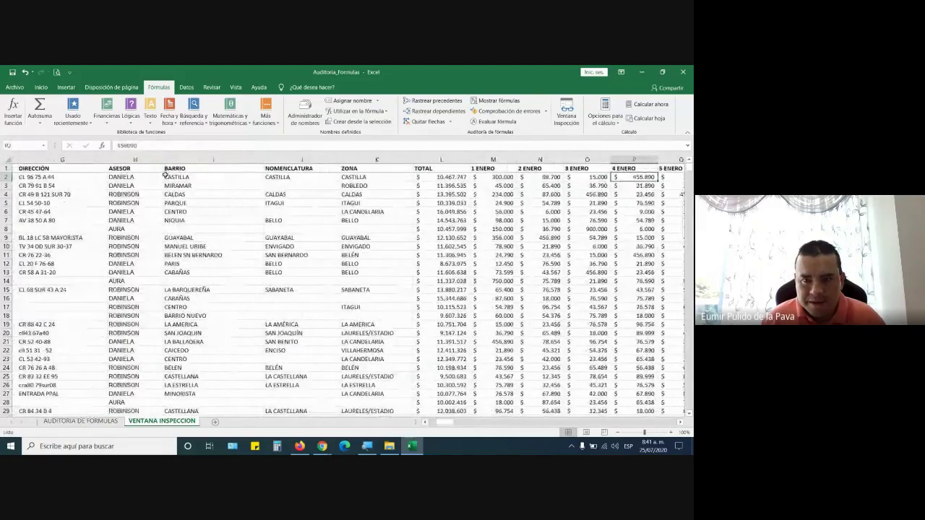
key(Left)
key(Left)
key(Left)
key(Down)
key(Down)
key(Down)
key(Down)
key(Down)
key(Down)
key(Down)
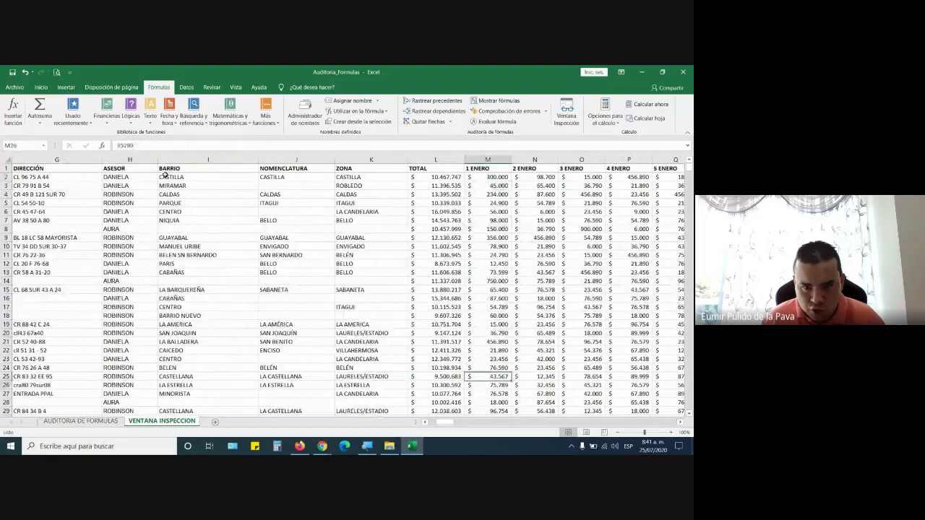
key(Down)
key(Down)
key(Down)
key(Down)
key(Down)
key(Down)
key(Down)
key(Down)
key(Down)
key(Down)
key(Down)
key(Down)
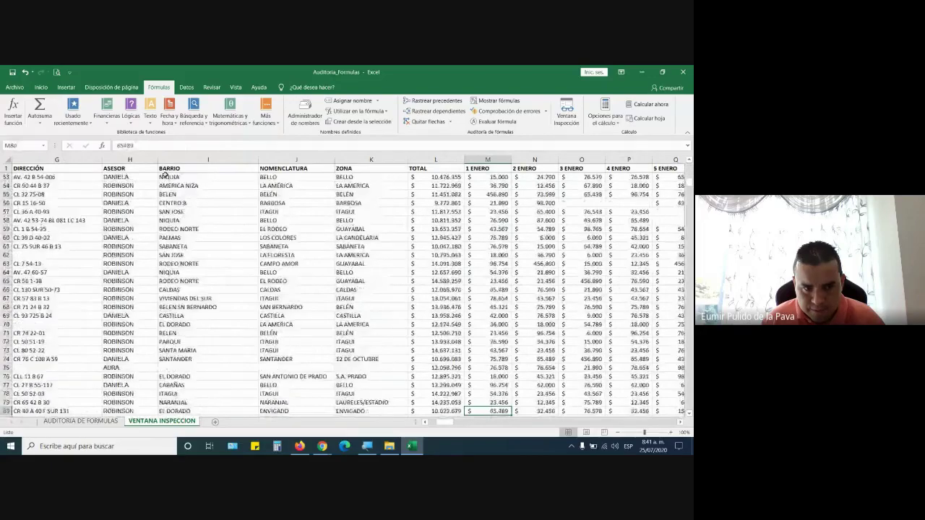
key(Down)
key(Down)
key(Down)
key(Down)
key(Down)
key(Down)
key(Down)
key(Down)
key(Down)
key(Down)
key(Down)
key(Down)
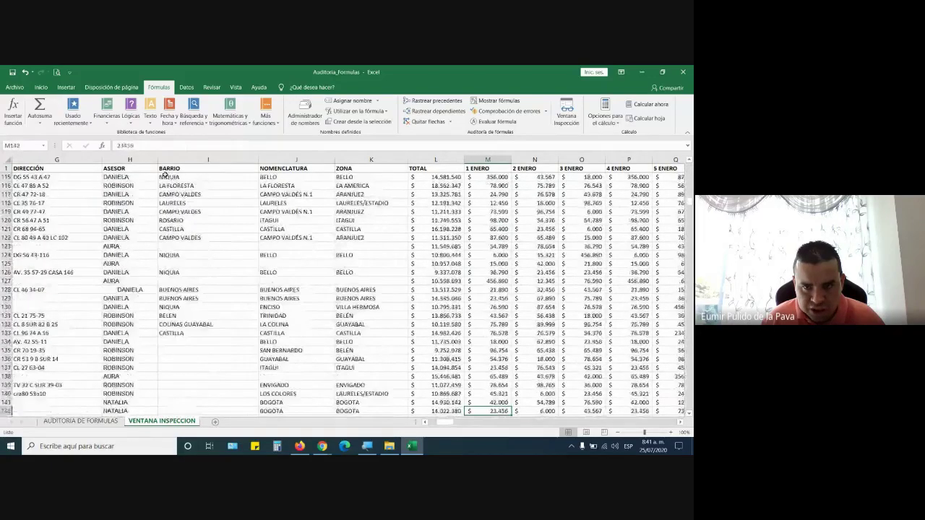
key(Down)
key(Down)
key(Down)
key(Down)
key(Down)
key(Down)
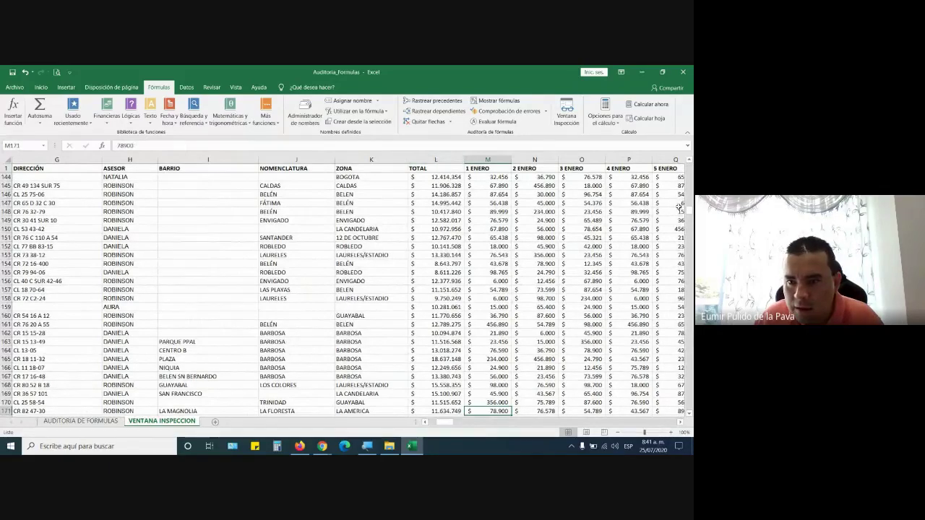
- Inspect row 2's total formula =SUMA(M2:GK2) and make row 2 taller
drag(690, 214, 690, 168)
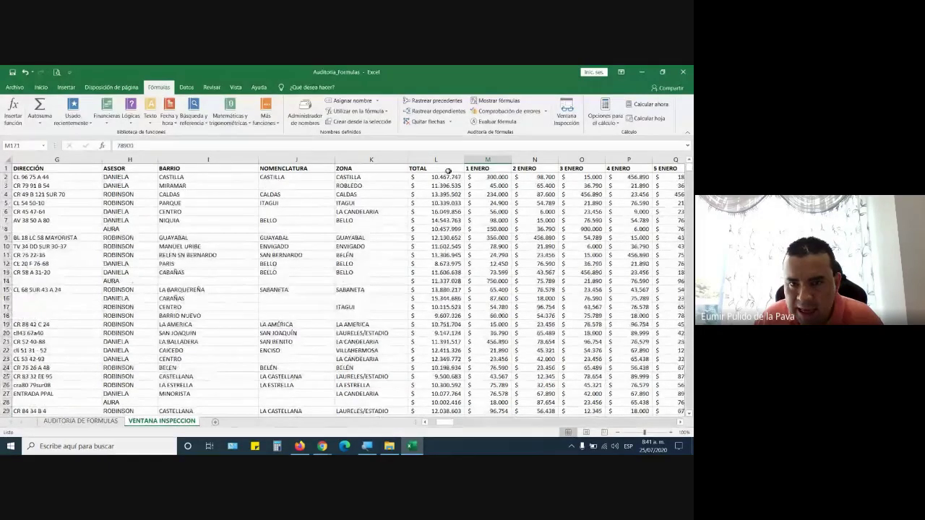
double_click(448, 177)
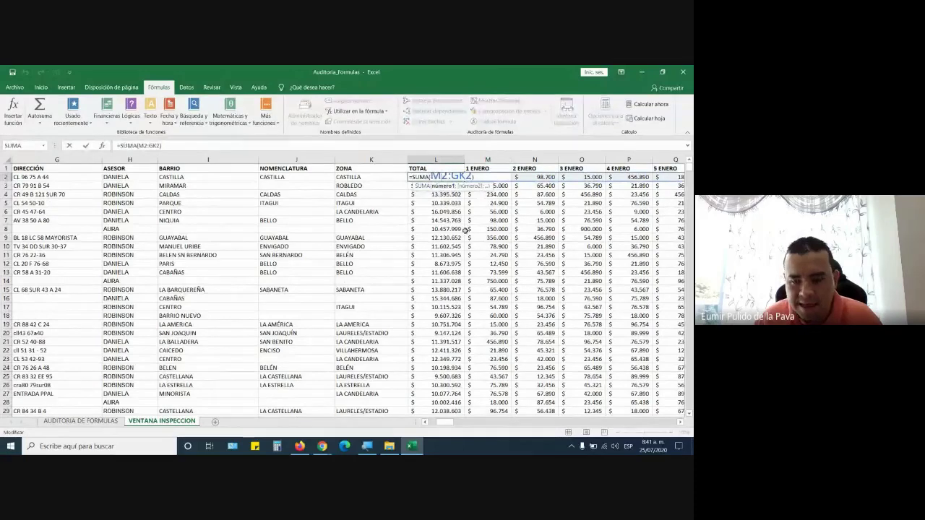
key(Return)
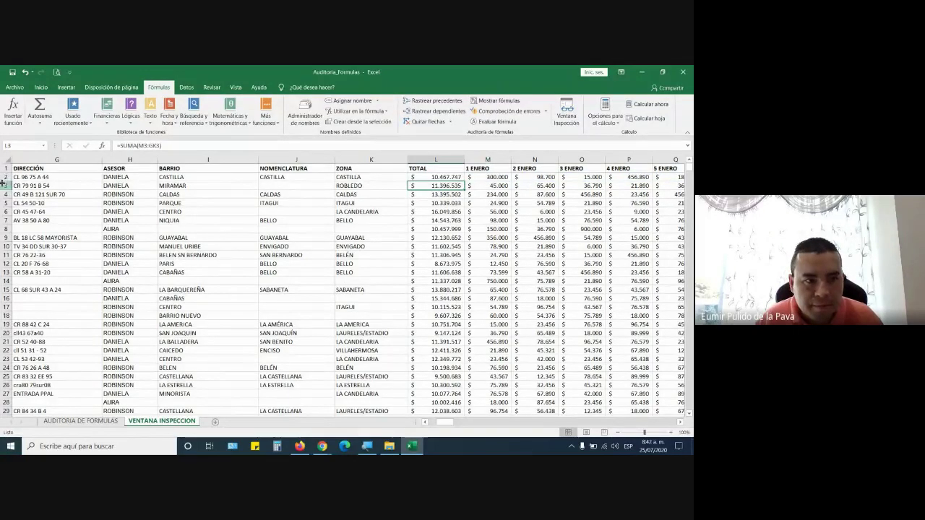
drag(5, 181, 5, 196)
double_click(439, 192)
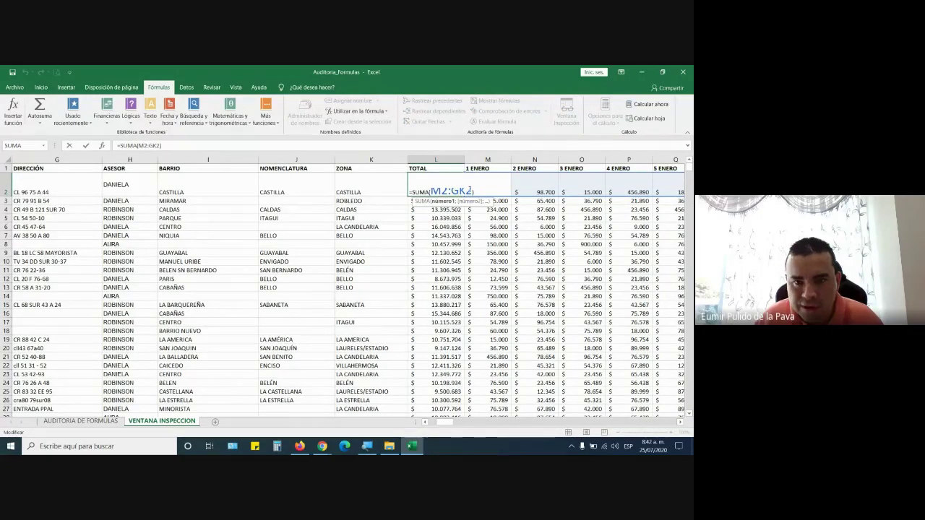
key(Return)
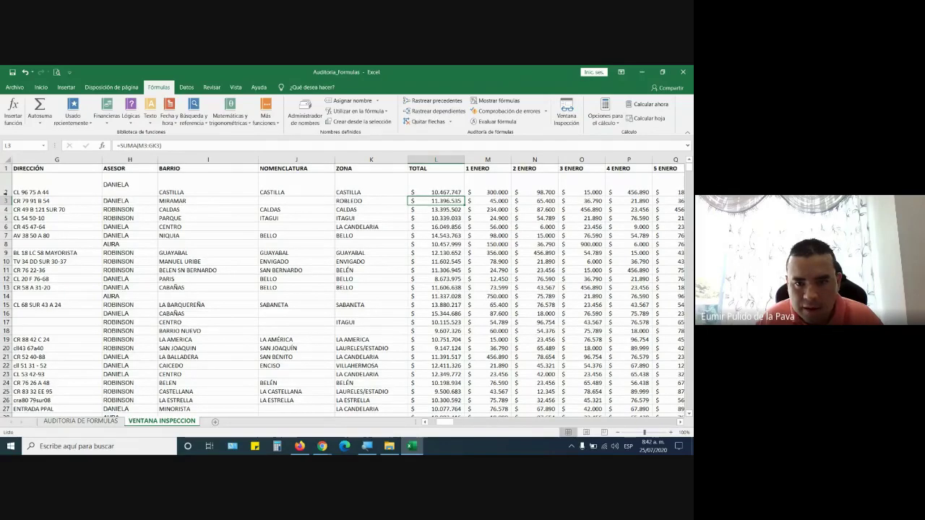
- Check the semester total formula =SUMA(L2:L316) and select the 1 ENERO daily sales total
scroll(451, 315, down, 6)
key(ctrl+Down)
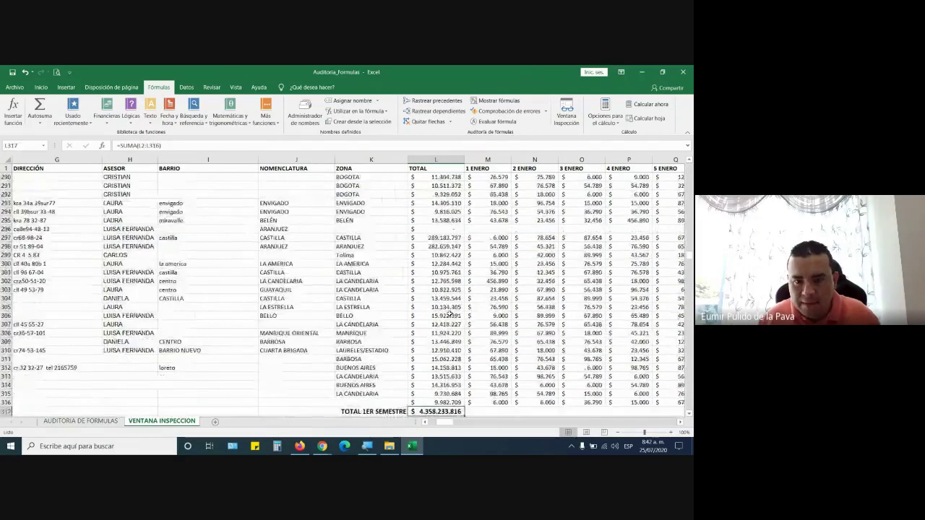
scroll(435, 412, down, 4)
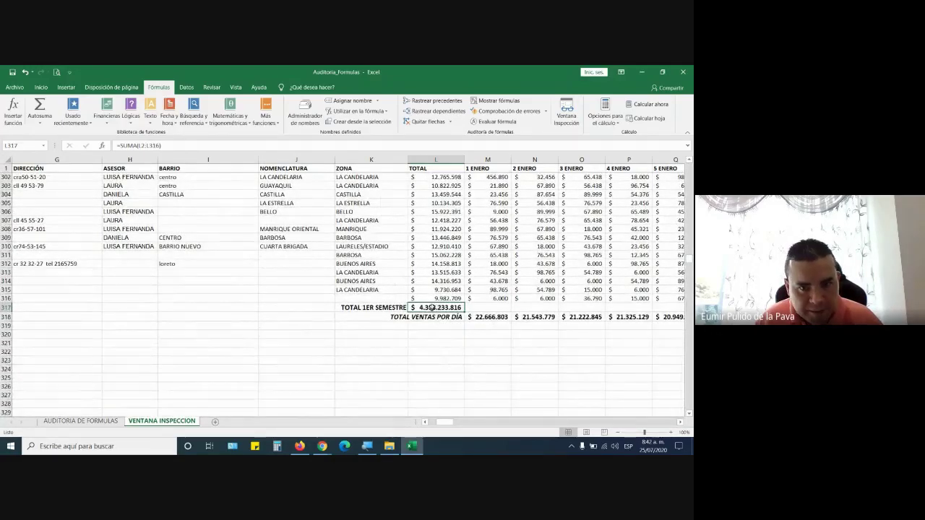
double_click(433, 308)
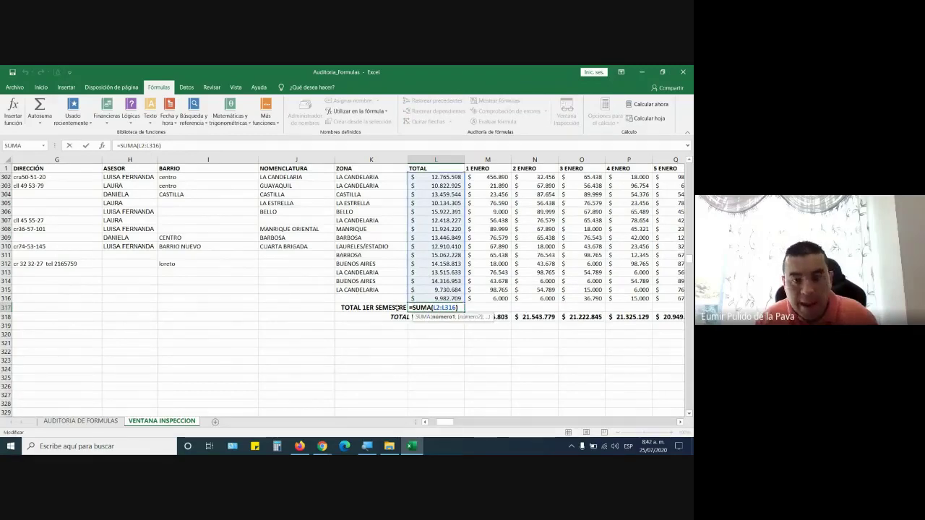
key(Return)
click(485, 319)
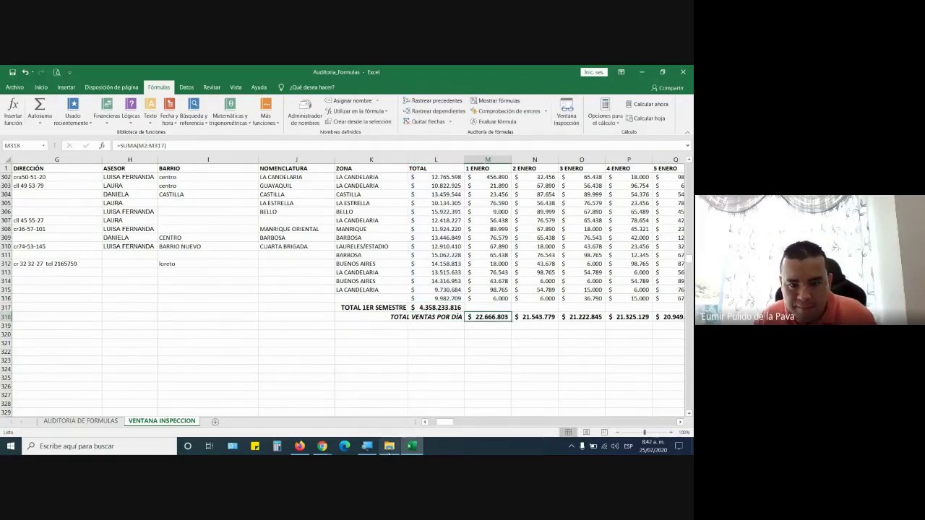
click(367, 446)
- Zoom to 200% and AutoSum the 1 ENERO and 2 ENERO daily totals (2 ENERO = 21.543.779)
click(329, 407)
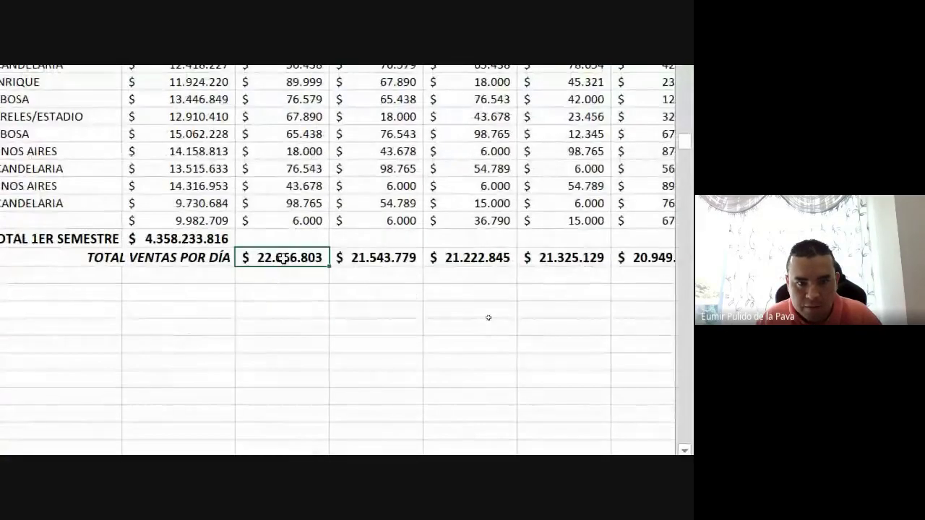
key(alt+equal)
key(Tab)
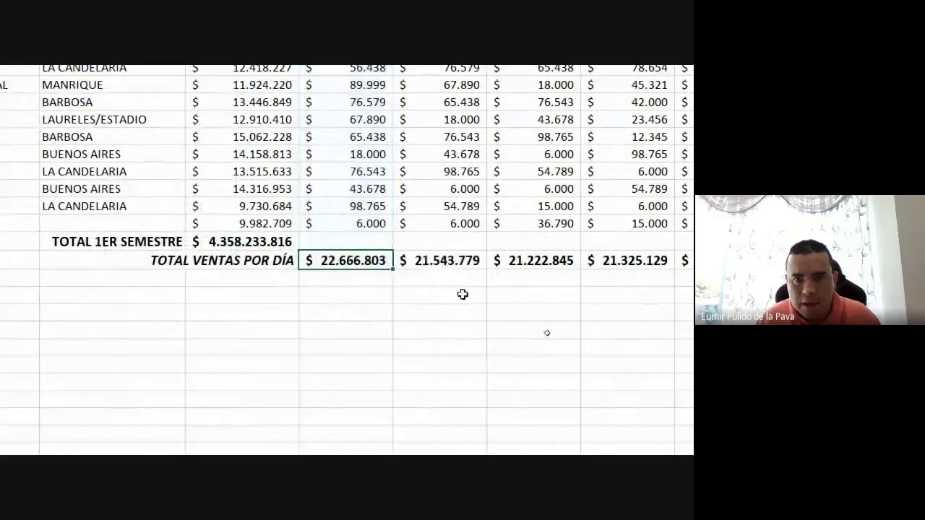
key(alt+equal)
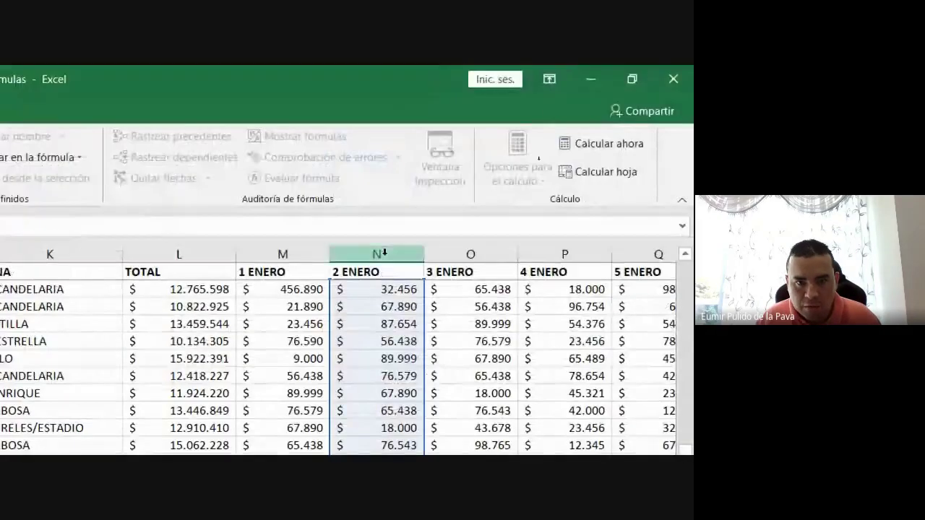
key(ctrl+Return)
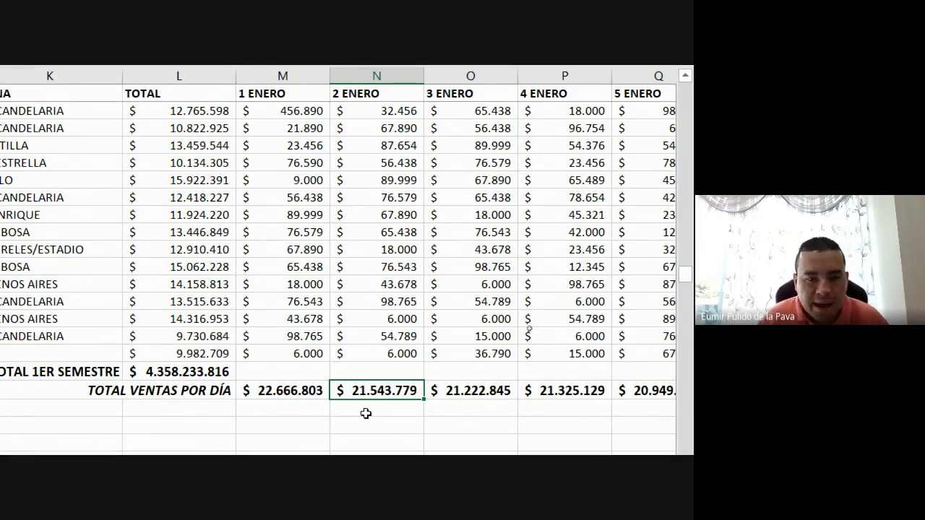
- Fill the 2 ENERO daily total cell yellow
click(293, 380)
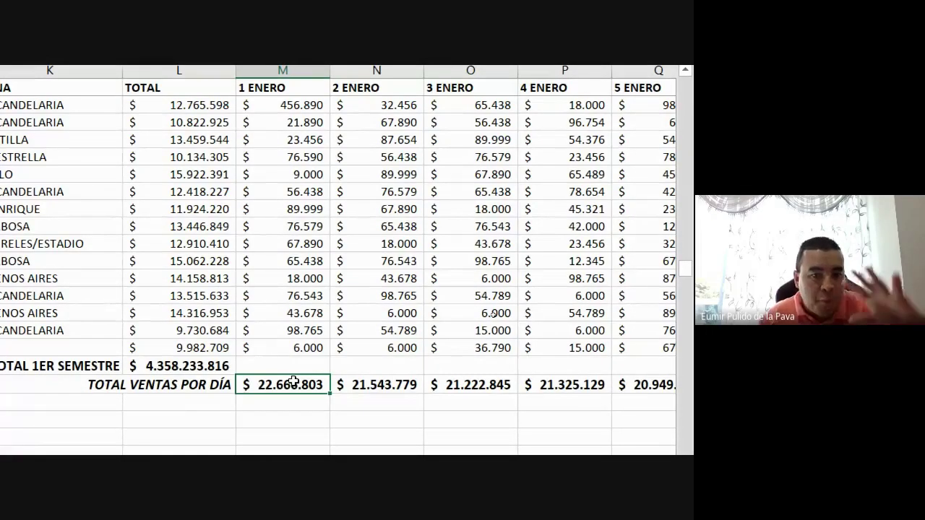
click(382, 385)
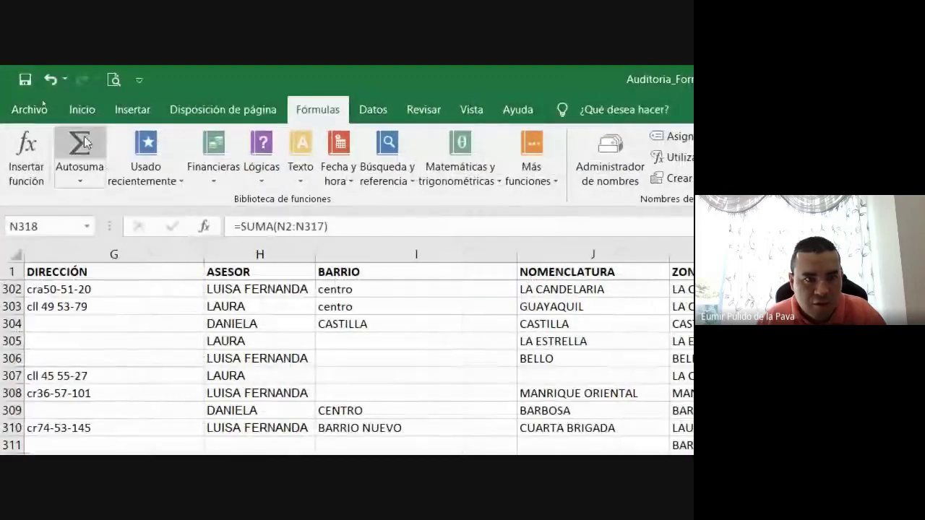
click(80, 108)
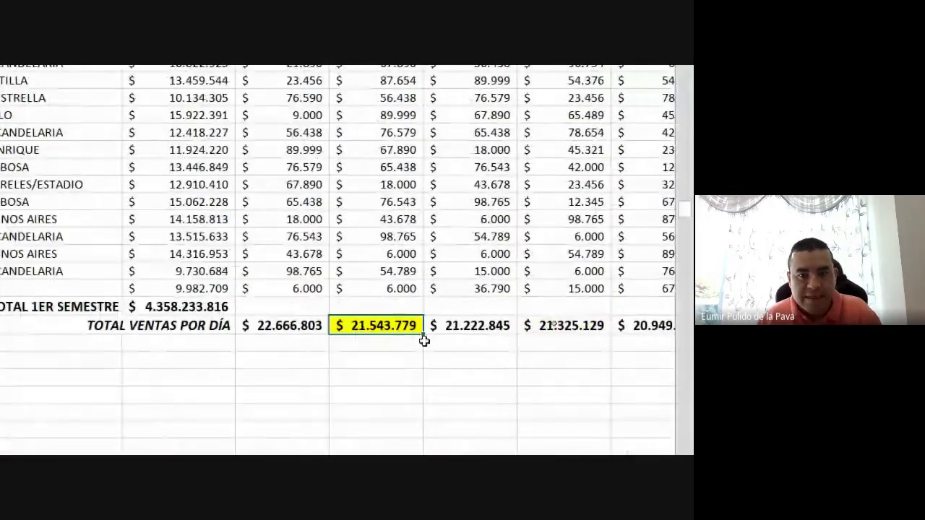
click(283, 326)
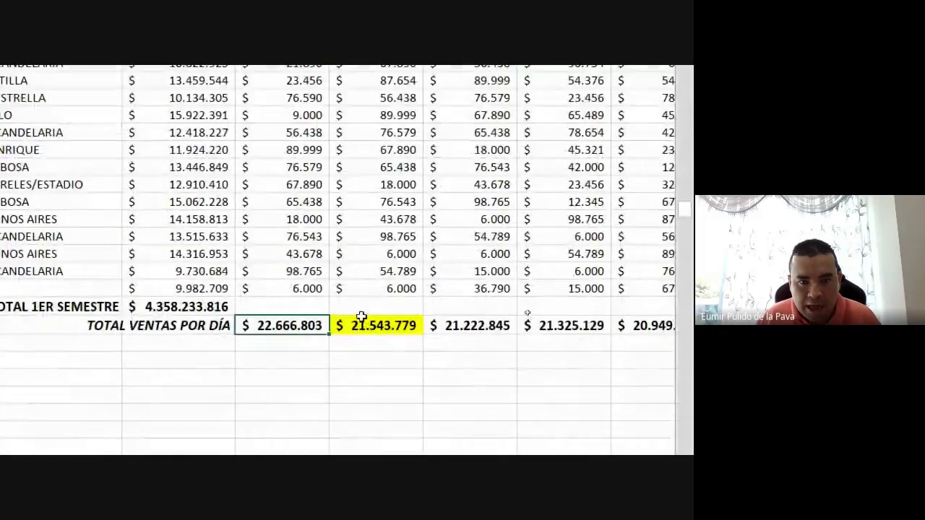
click(365, 327)
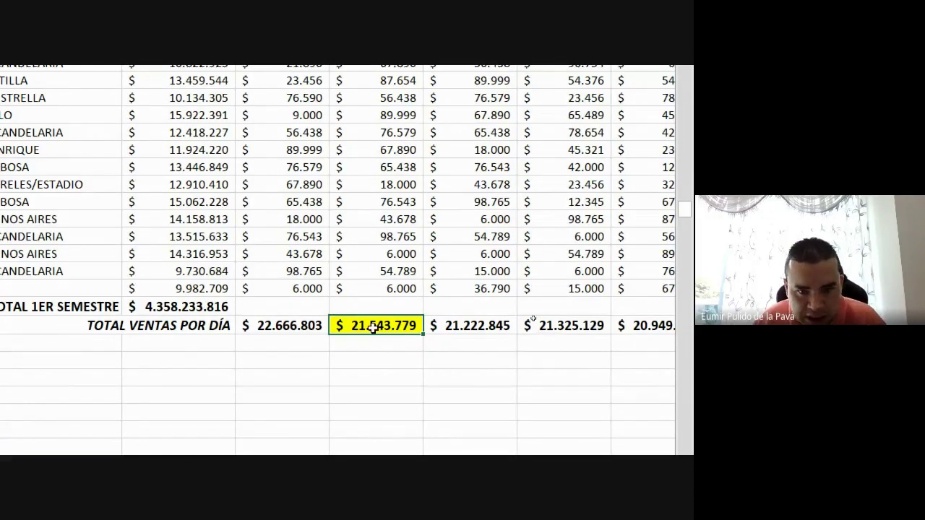
- Move through the 2 ENERO column values down to the end of its data
click(389, 289)
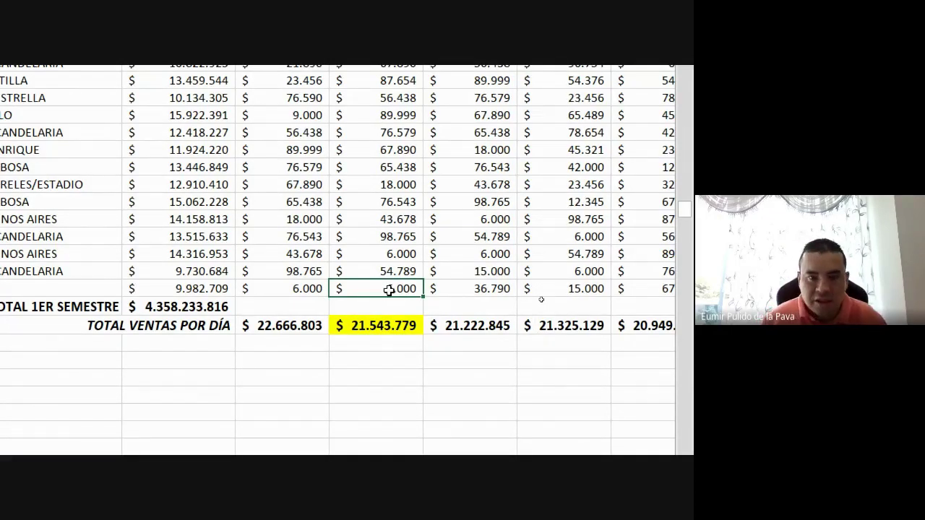
key(Up)
key(Up)
key(Up)
key(Up)
key(Up)
key(Up)
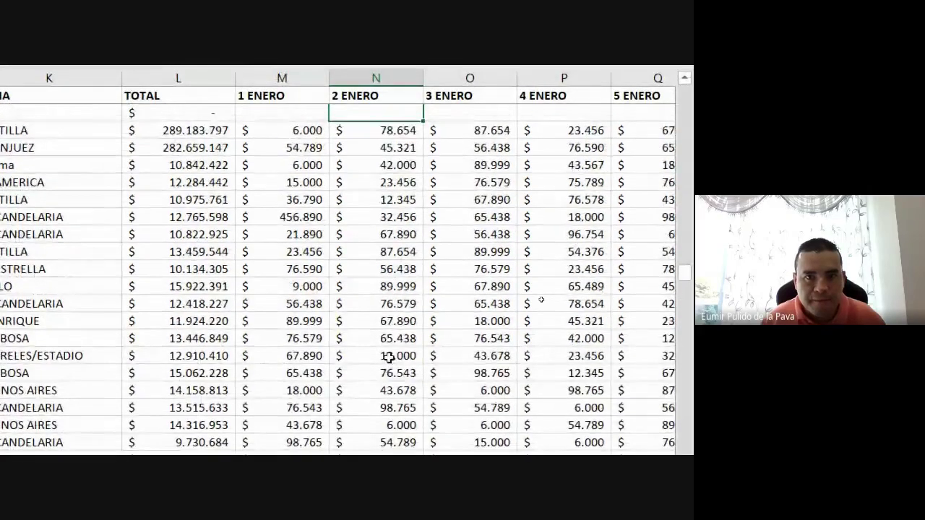
key(Up)
key(Up)
key(Up)
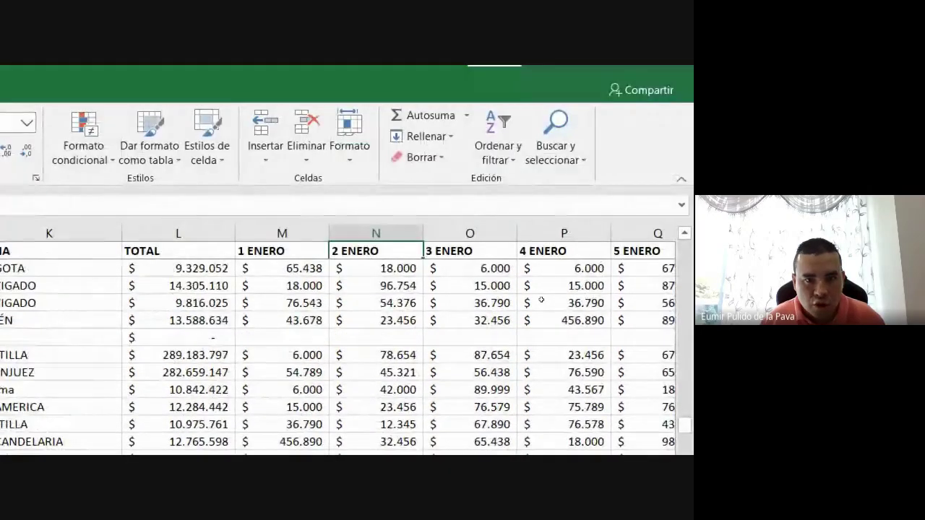
key(Down)
key(Down)
key(Down)
key(Down)
key(Down)
key(Down)
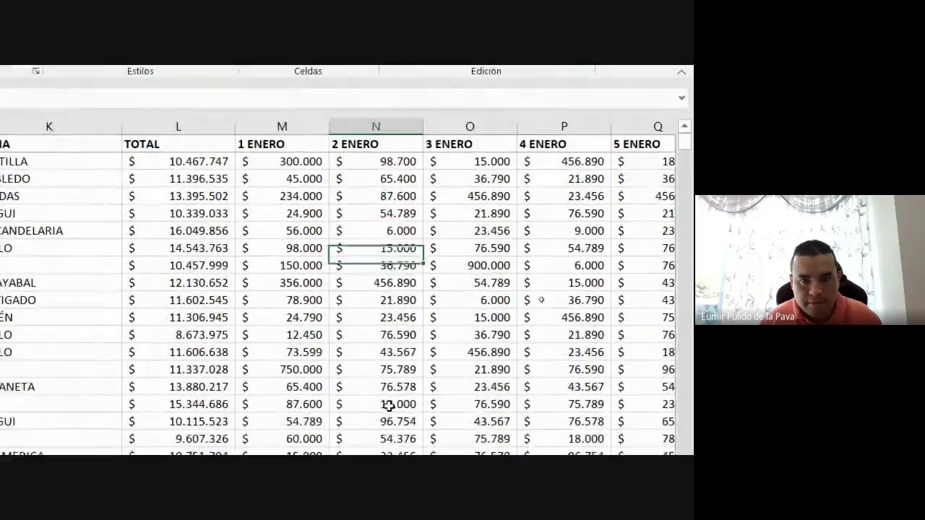
key(Down)
key(Down)
key(Down)
key(Down)
key(Down)
key(Down)
key(Down)
key(Down)
key(Down)
key(Down)
key(Down)
key(Down)
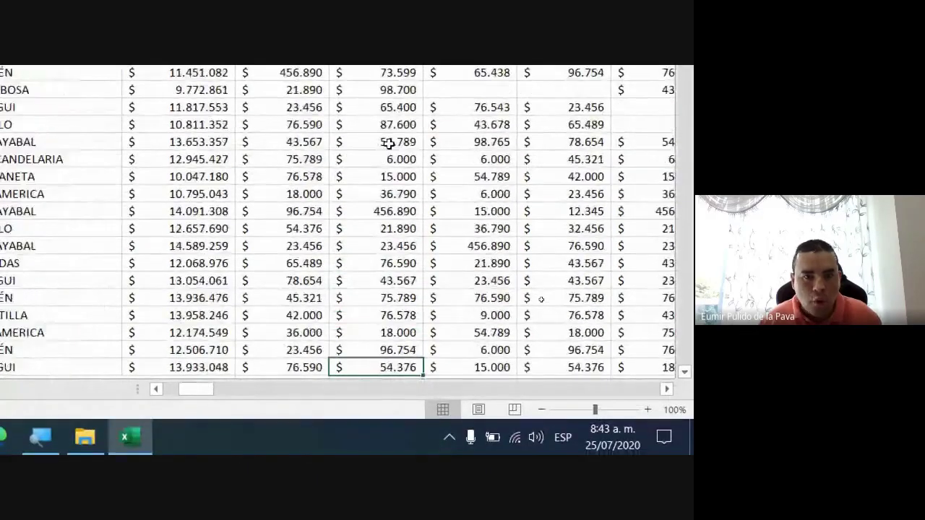
key(Down)
key(Down)
key(Down)
key(Down)
key(Down)
key(Down)
key(Down)
key(Down)
key(Down)
key(Down)
key(Down)
key(Down)
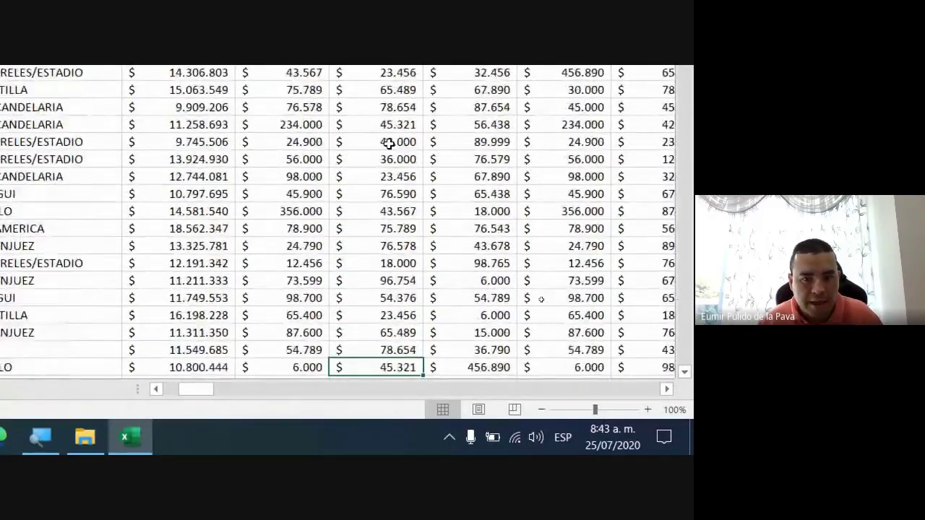
key(Down)
key(Down)
key(Down)
key(Down)
key(Down)
key(Down)
key(Down)
key(Down)
key(Down)
key(Down)
key(Down)
key(Down)
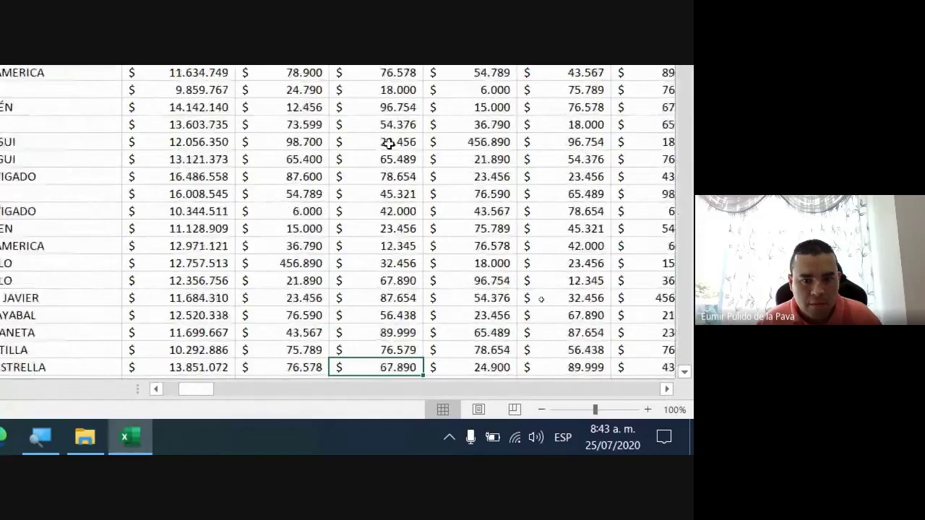
key(Down)
key(Down)
key(Down)
key(Down)
key(Down)
key(Down)
key(Down)
key(Down)
key(Down)
key(Down)
key(Down)
key(Down)
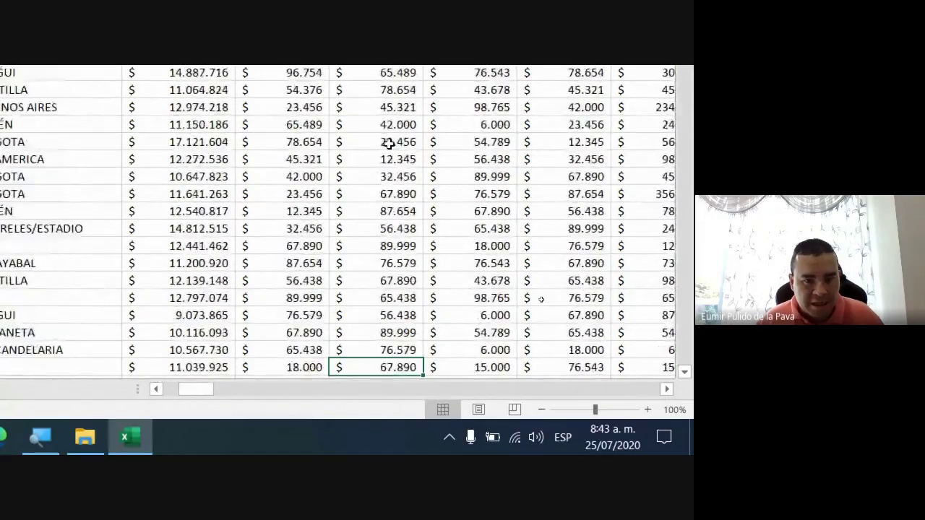
key(Down)
key(Down)
key(Down)
key(Down)
key(Down)
key(Down)
key(Down)
key(Down)
key(Down)
key(Down)
key(Down)
key(Down)
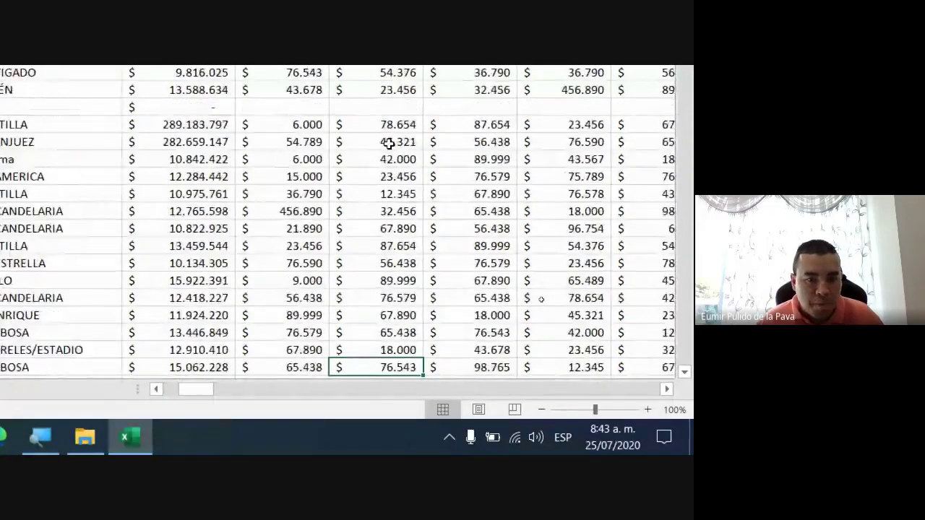
key(Down)
key(Down)
key(Down)
key(Down)
key(Down)
key(Down)
scroll(354, 231, up, 2)
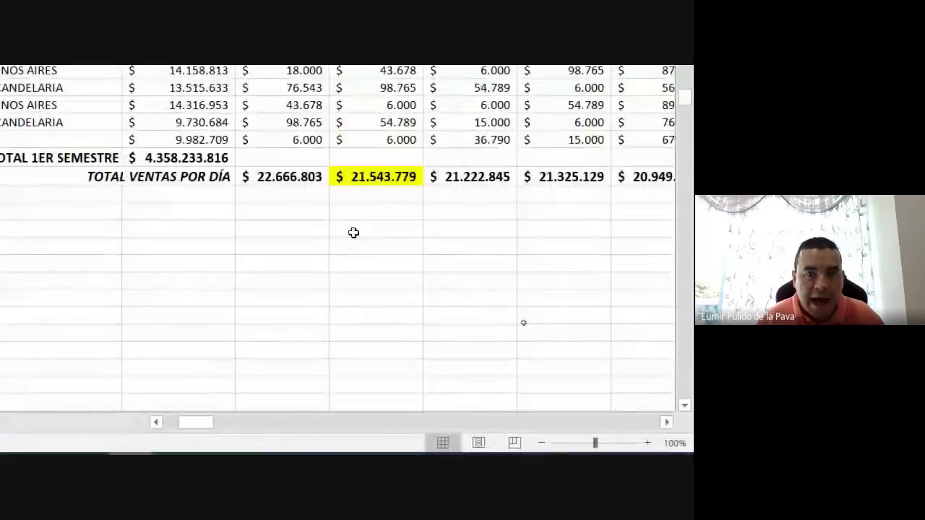
scroll(441, 282, up, 4)
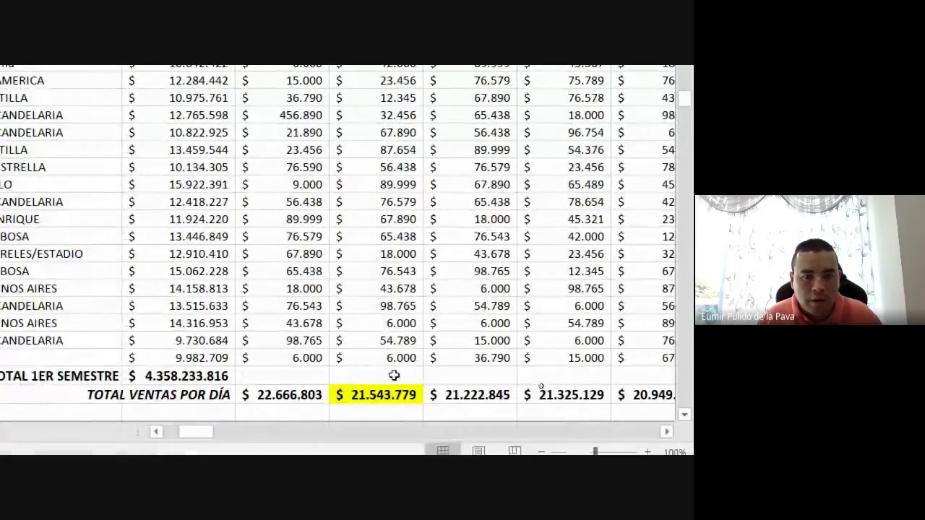
- Point out the 2 ENERO values 6.000, 76.543, 18.000 and 67.890, then the yellow total
click(383, 320)
click(383, 289)
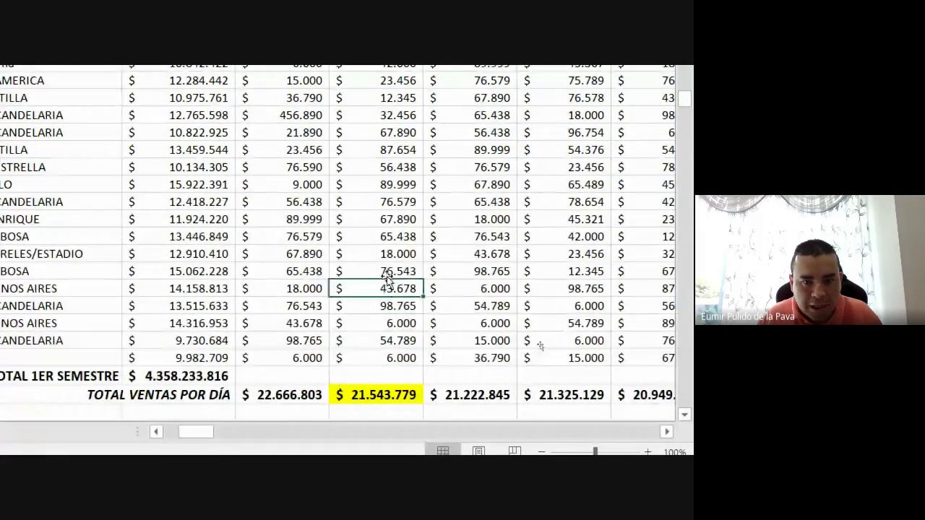
click(386, 273)
click(392, 249)
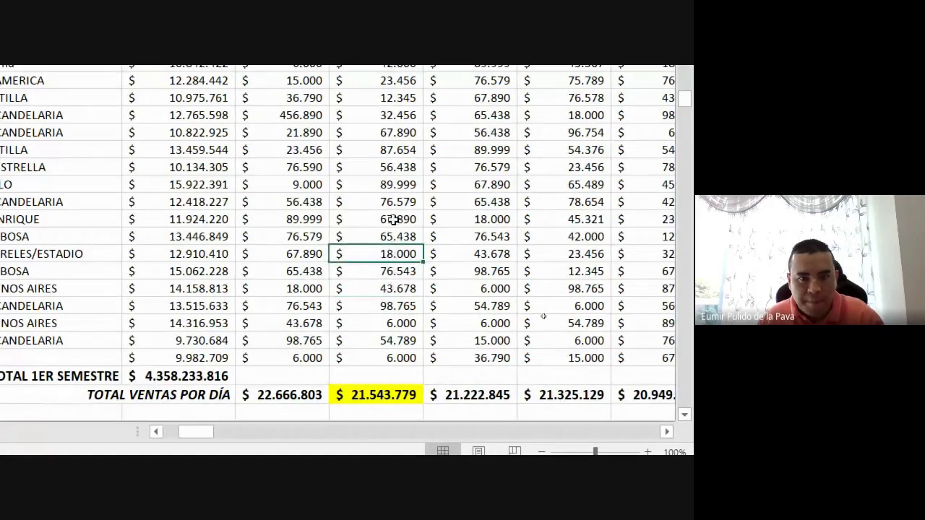
click(394, 220)
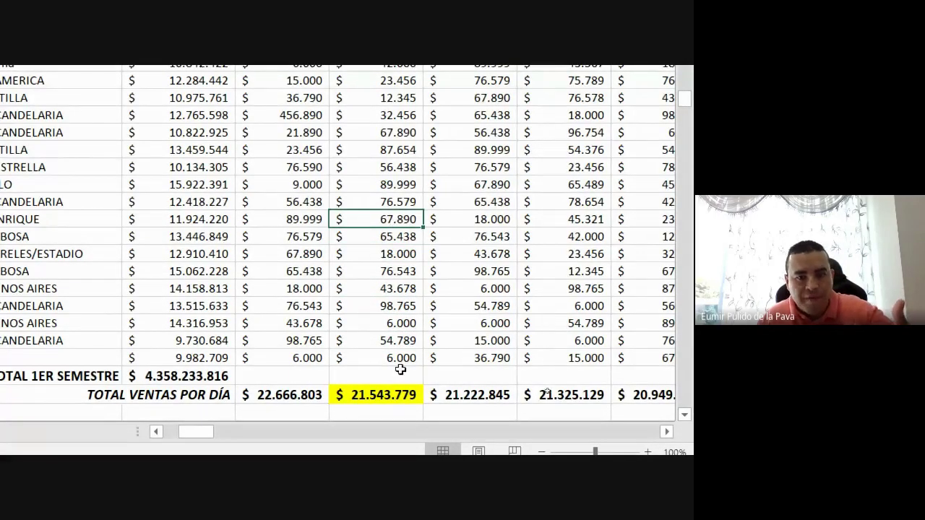
click(370, 392)
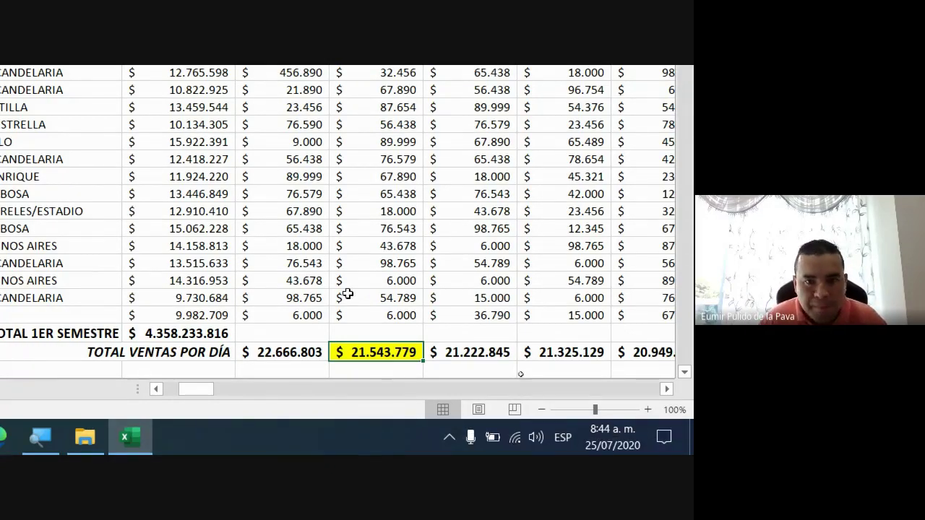
scroll(396, 289, up, 5)
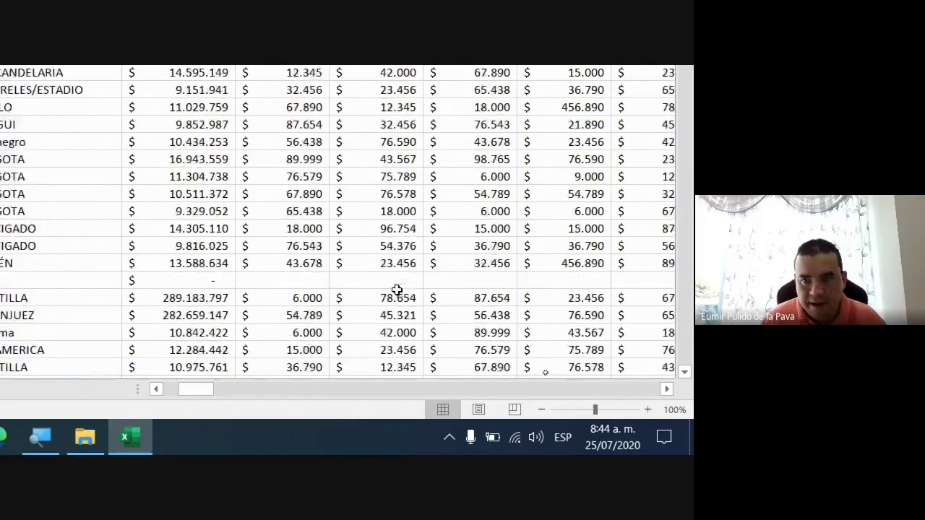
scroll(397, 289, up, 5)
- Change the 2 ENERO sale of 6.000 to 60.000
scroll(665, 78, up, 3)
mouse_move(685, 181)
mouse_down()
mouse_move(684, 192)
mouse_move(683, 93)
mouse_up()
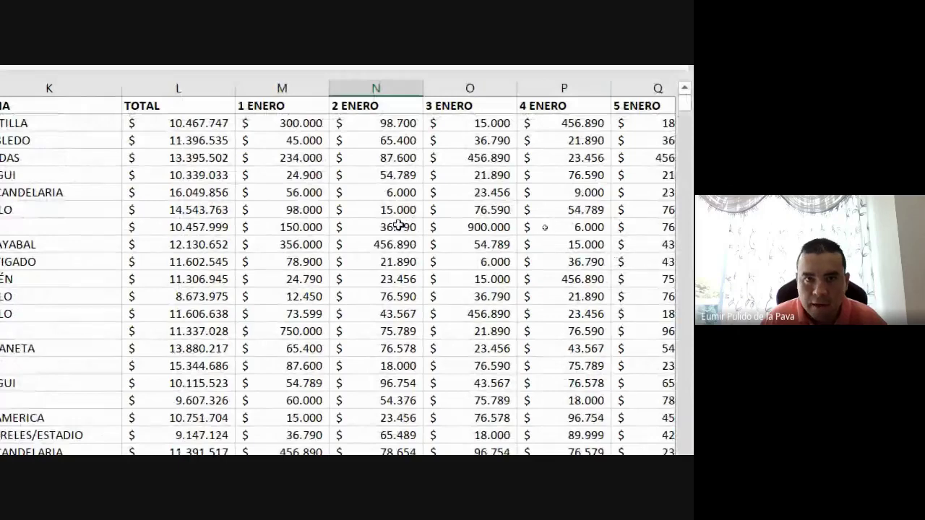
click(367, 119)
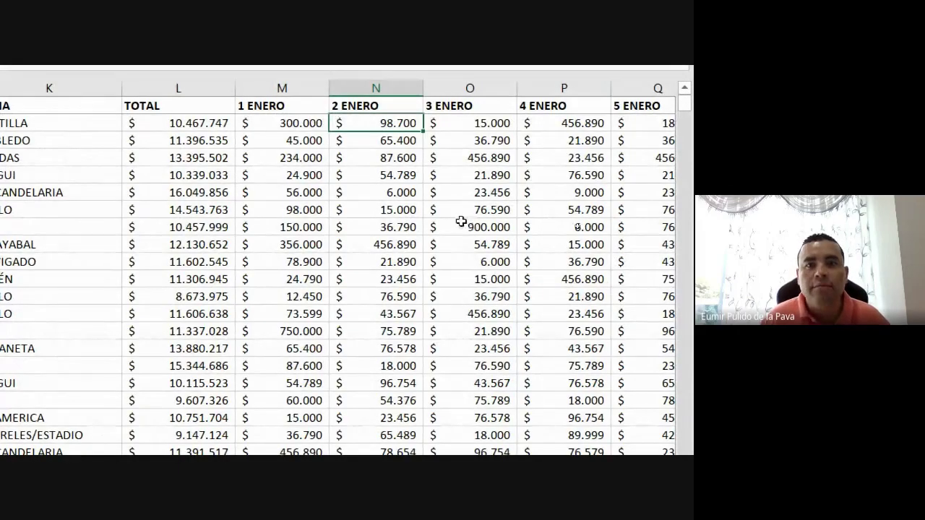
scroll(176, 136, left, 3)
scroll(184, 134, left, 3)
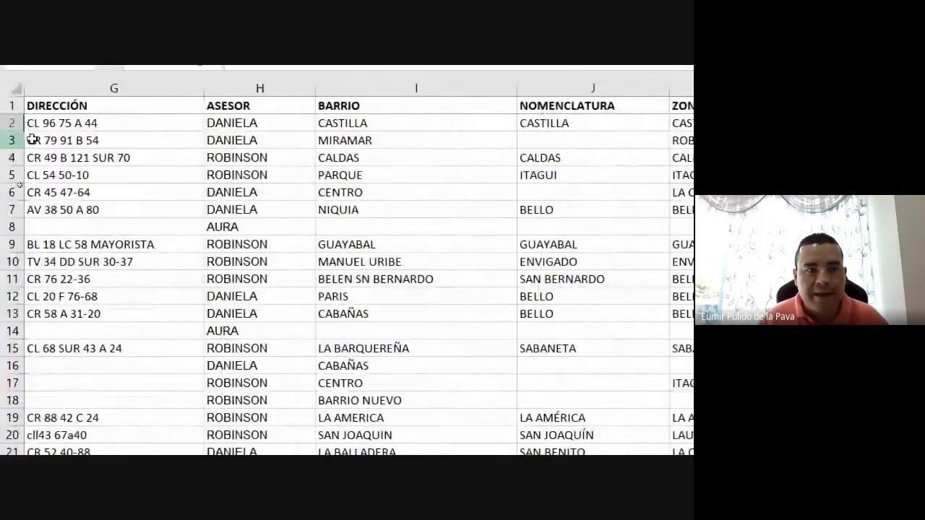
scroll(323, 127, right, 3)
scroll(361, 137, right, 2)
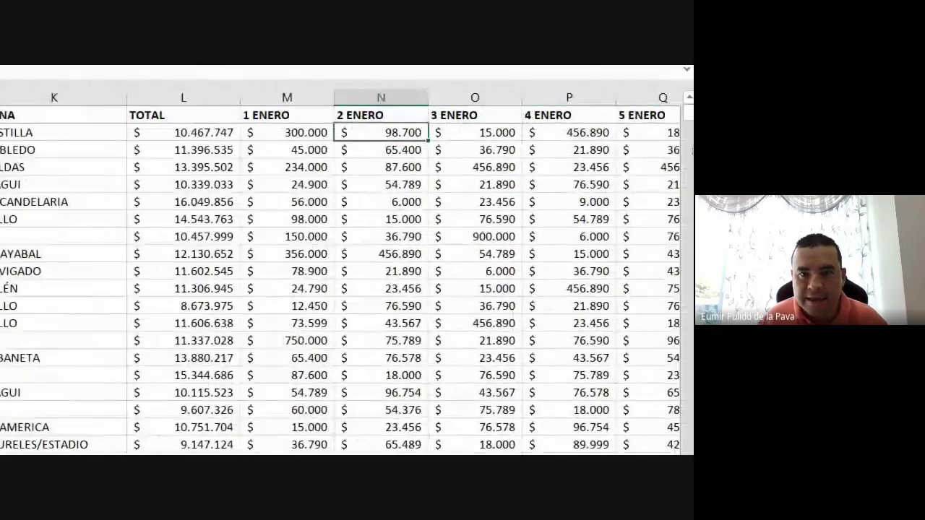
key(Return)
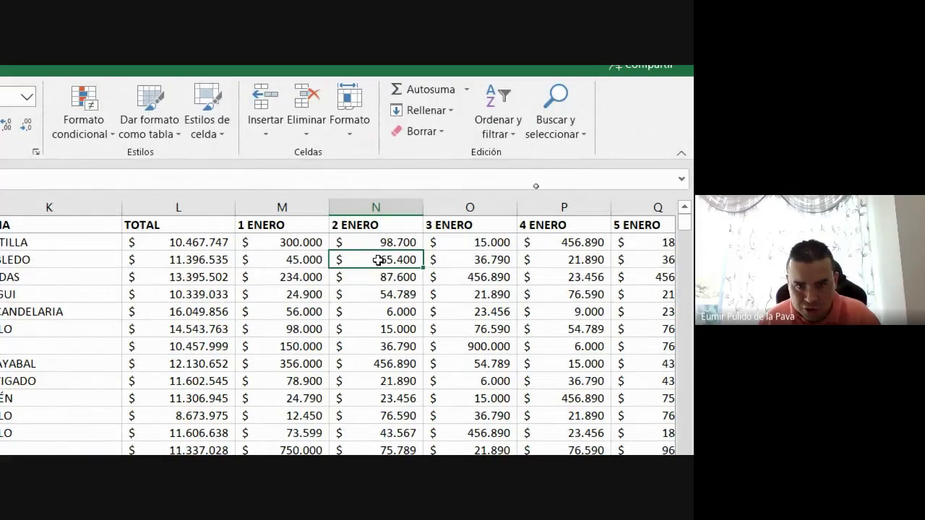
key(Return)
key(Return)
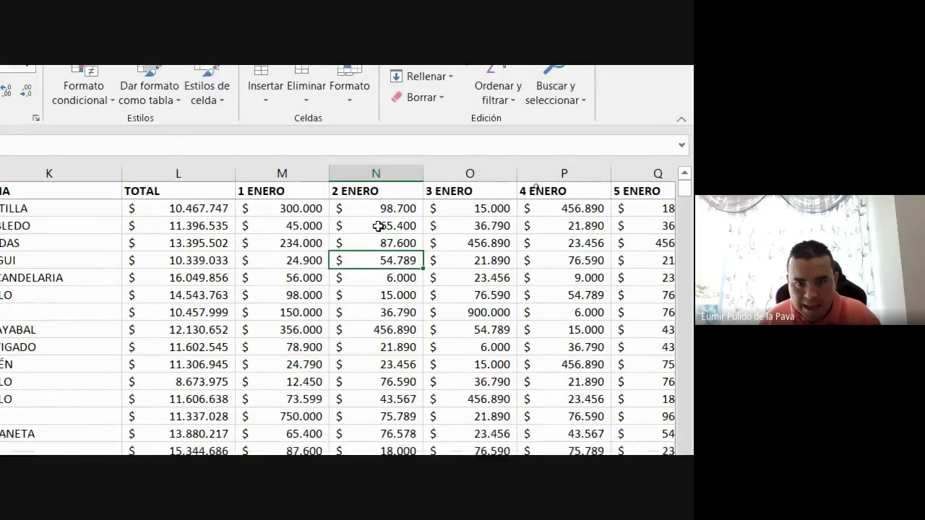
key(Return)
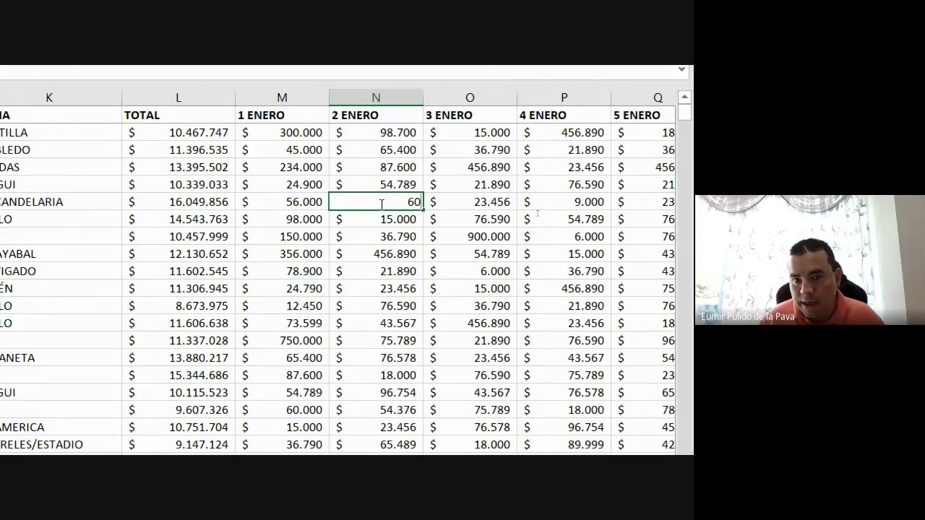
text(000)
key(Return)
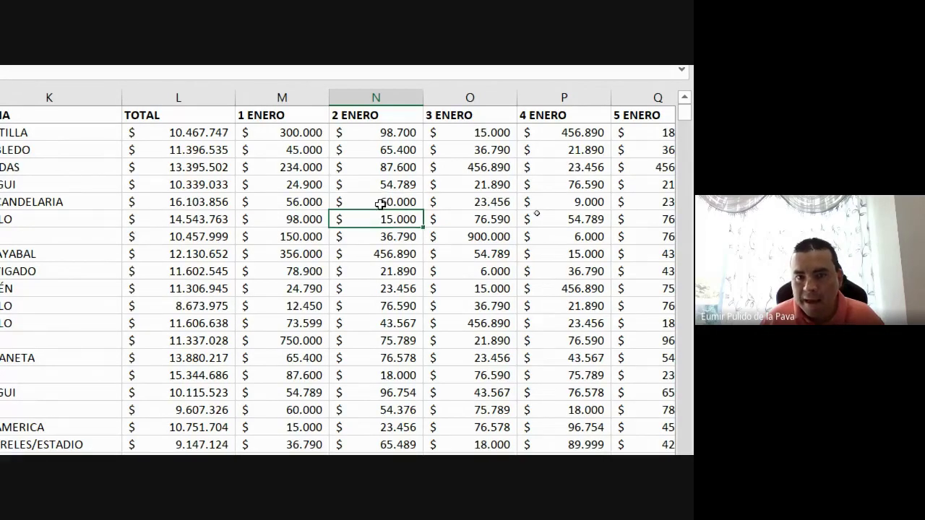
- Give the 60.000 cell a blue fill
click(380, 204)
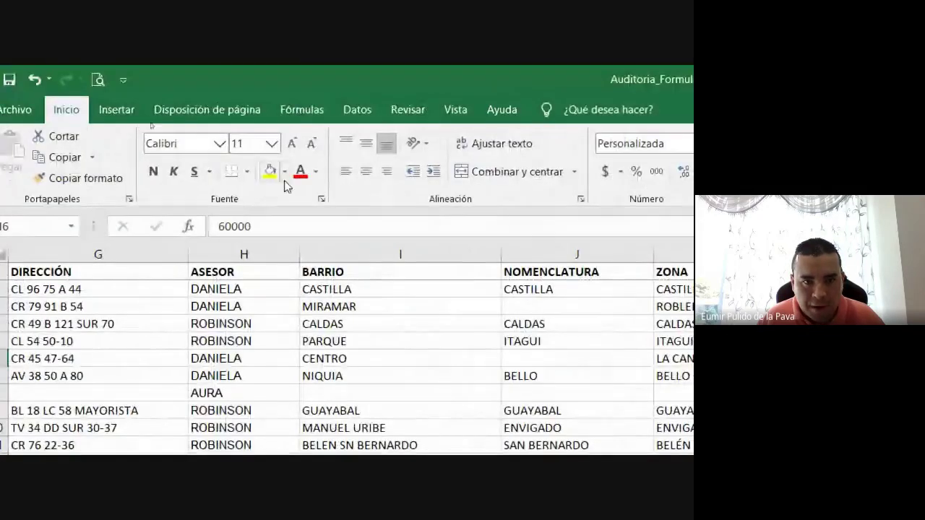
click(285, 173)
click(358, 318)
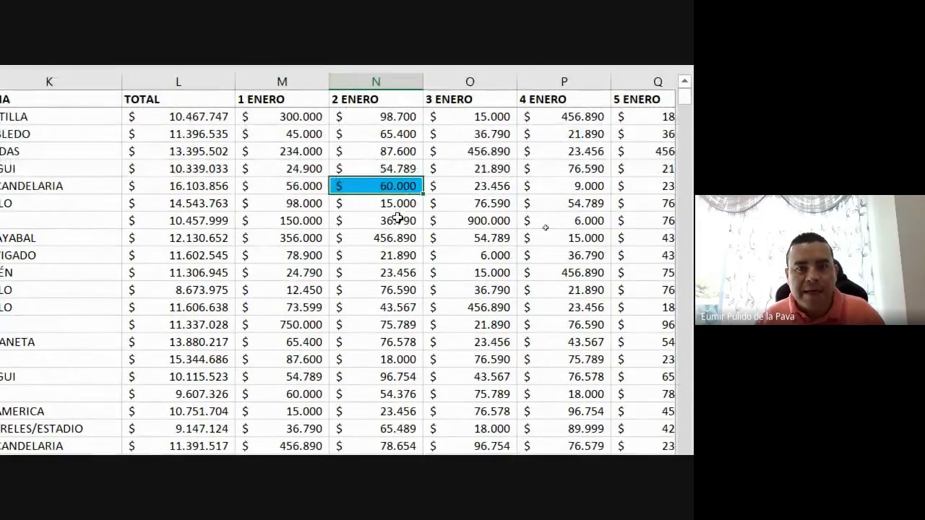
scroll(398, 230, down, 2)
scroll(361, 310, down, 3)
scroll(381, 347, down, 3)
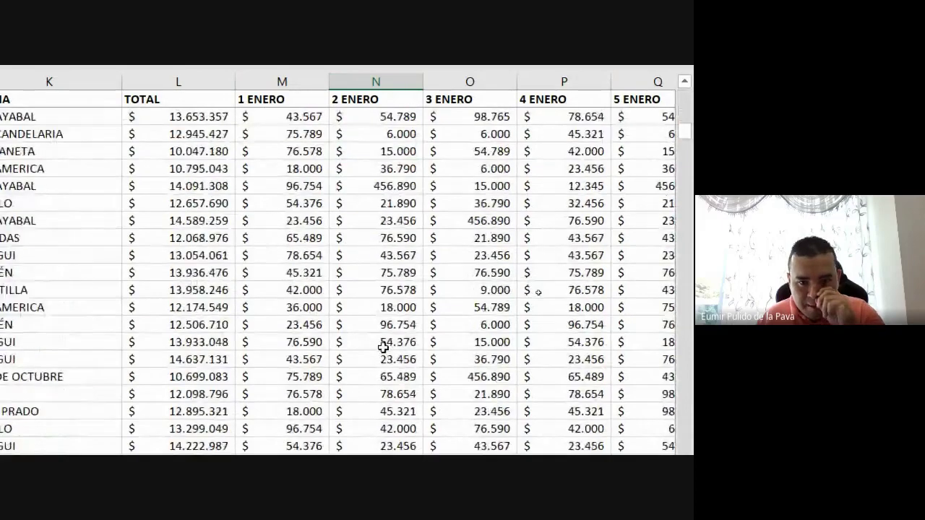
scroll(357, 347, down, 3)
scroll(402, 364, down, 3)
scroll(394, 377, down, 3)
scroll(392, 379, down, 3)
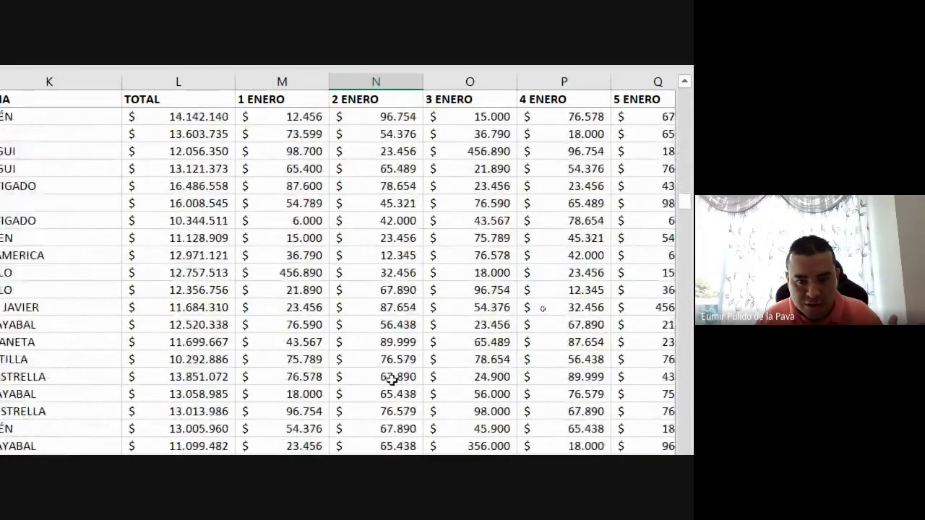
scroll(394, 378, down, 3)
scroll(392, 378, down, 3)
scroll(393, 372, down, 3)
scroll(404, 358, down, 3)
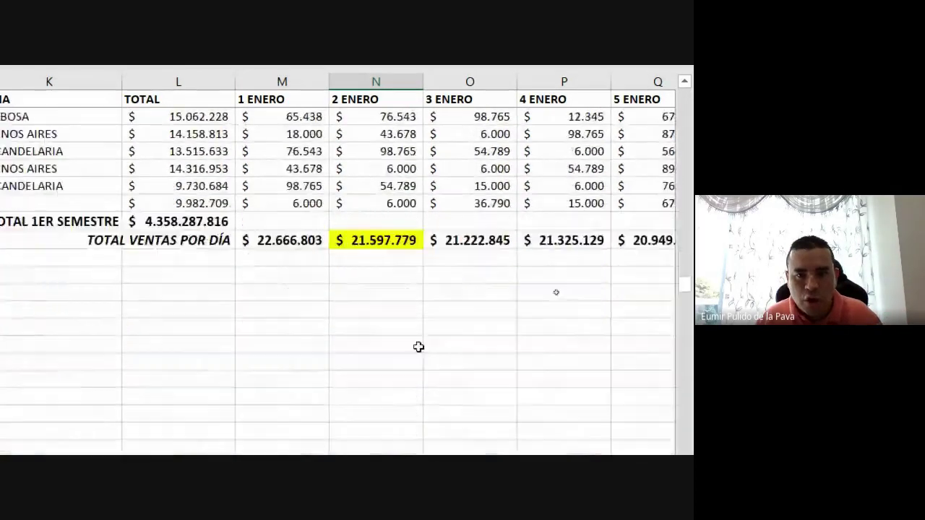
scroll(412, 287, up, 1)
click(383, 292)
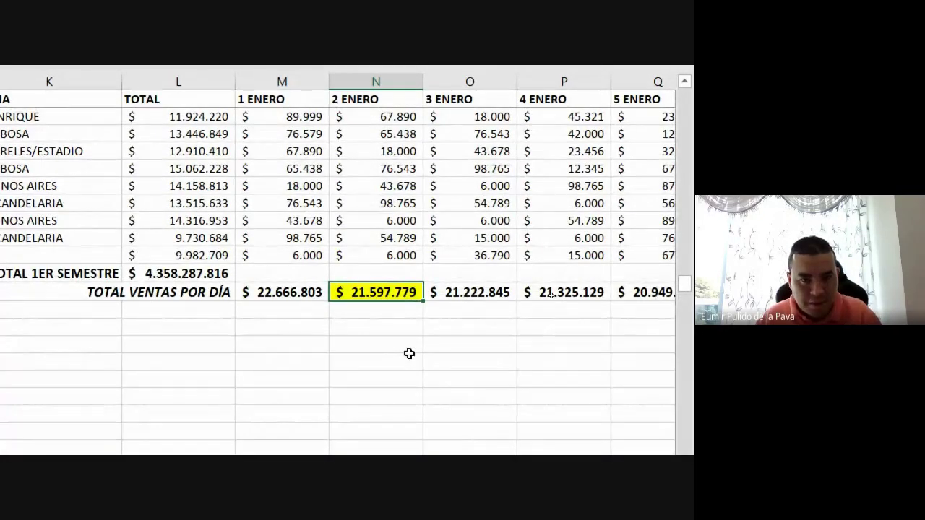
scroll(379, 325, up, 1)
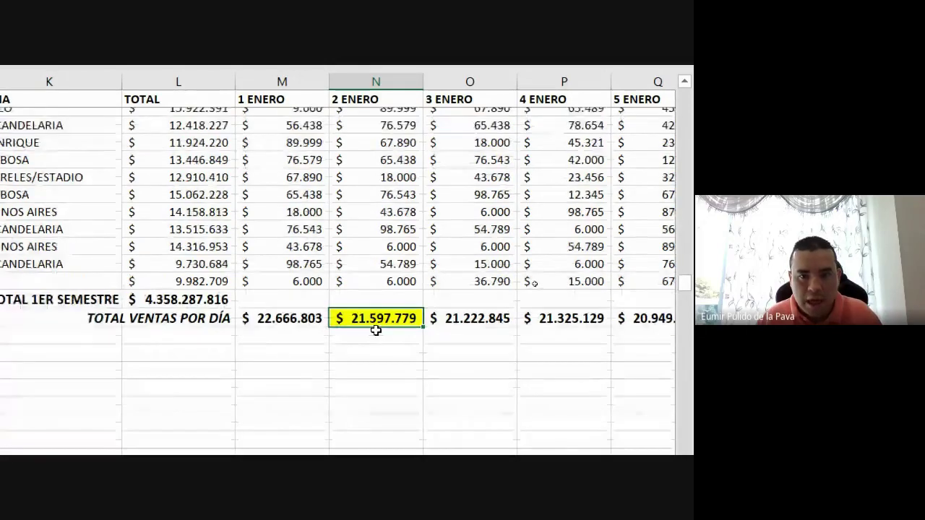
scroll(376, 327, up, 3)
scroll(376, 330, up, 3)
scroll(375, 331, up, 3)
scroll(375, 331, up, 3)
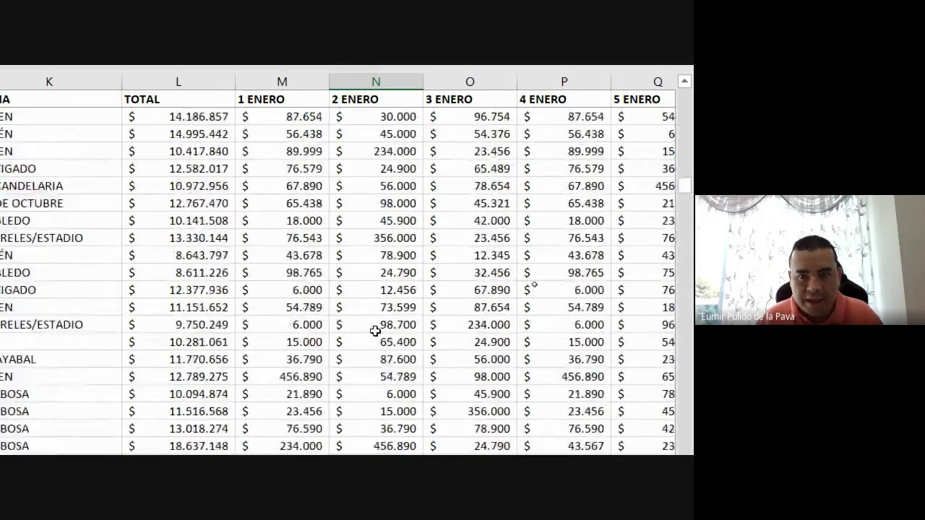
scroll(375, 331, up, 3)
scroll(375, 331, up, 3)
scroll(375, 331, up, 3)
scroll(375, 330, up, 5)
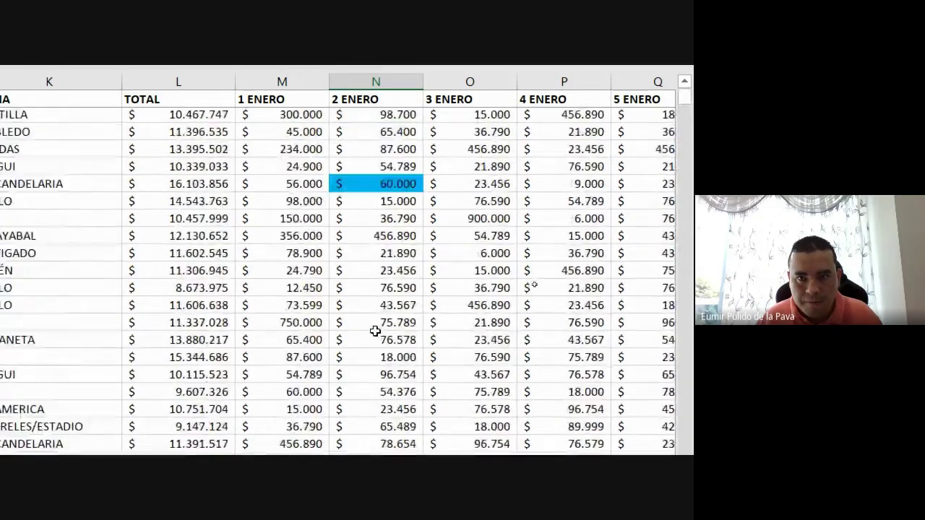
click(381, 187)
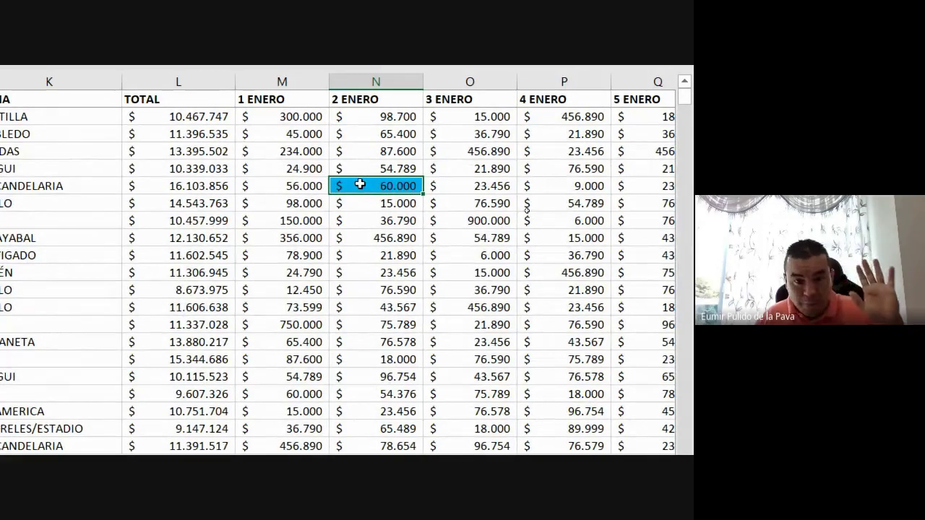
- Change the 2 ENERO sale of 18.000 to 180.000 and fill it blue
key(Return)
key(Return)
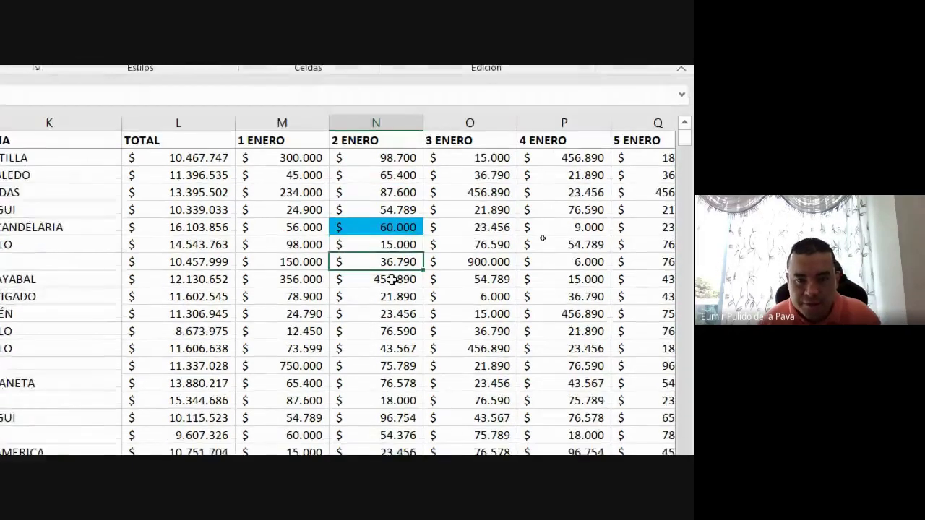
key(Return)
key(Return)
key(Return)
key(Return)
key(Return)
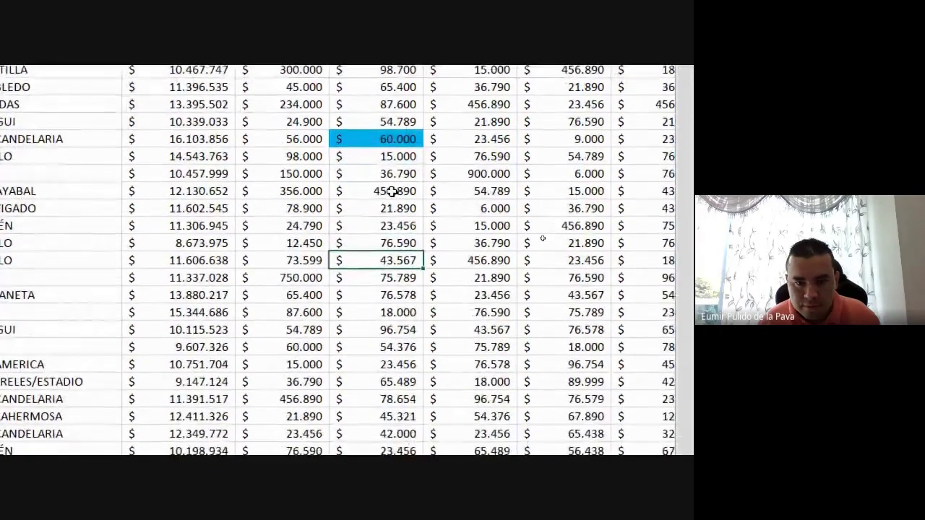
key(Return)
key(Return)
key(Return)
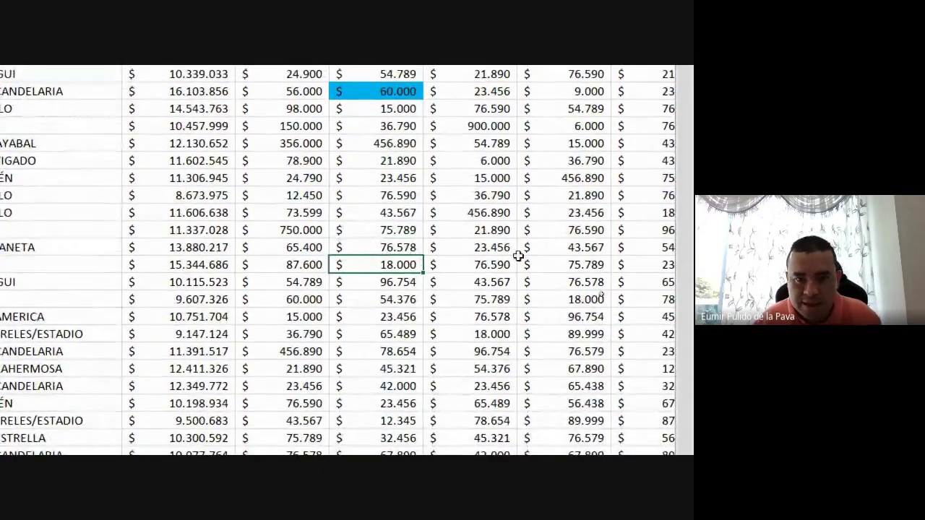
text(1)
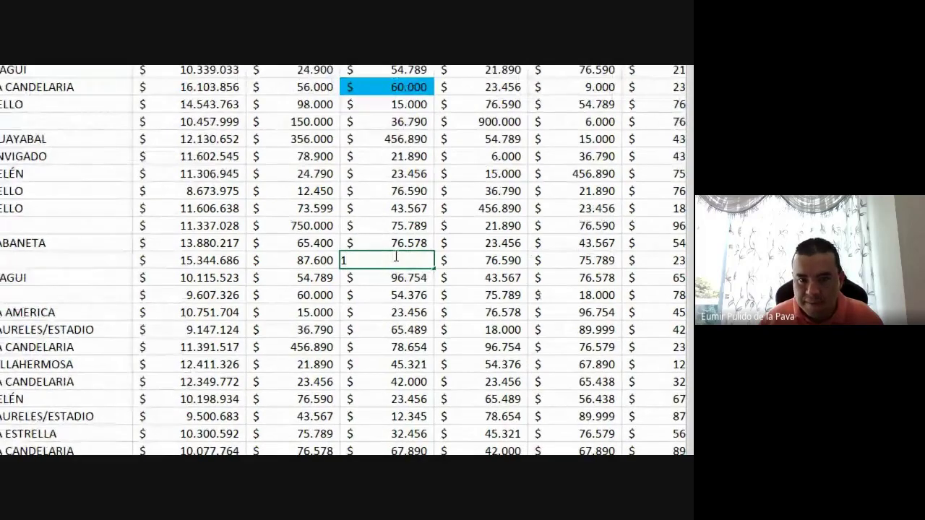
text(80000)
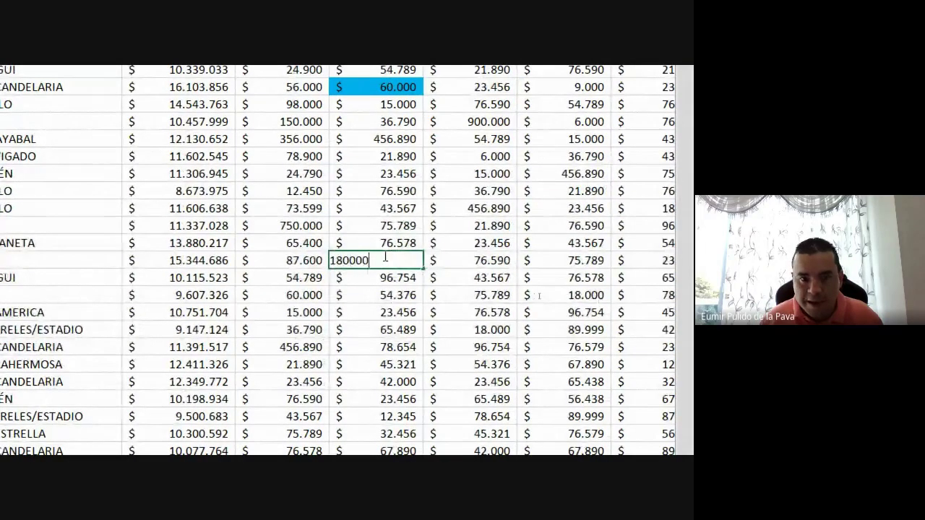
key(Return)
click(383, 257)
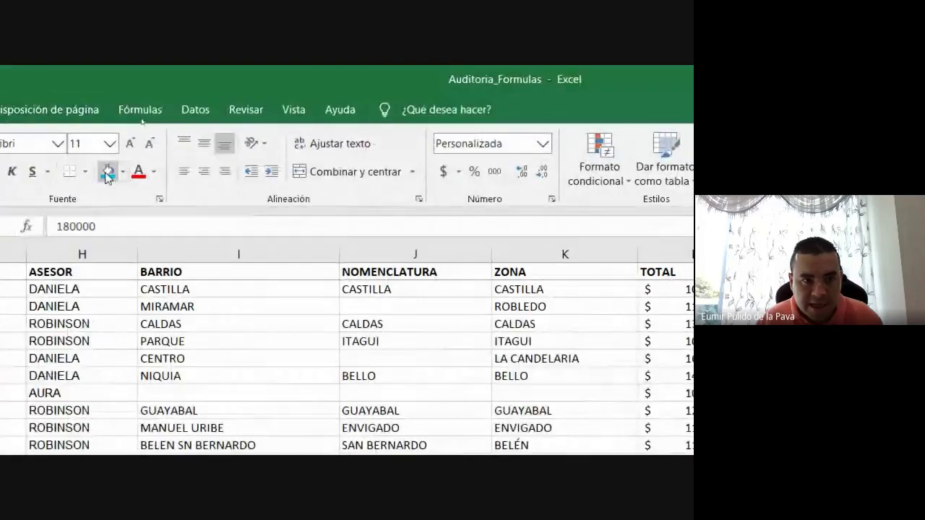
click(106, 174)
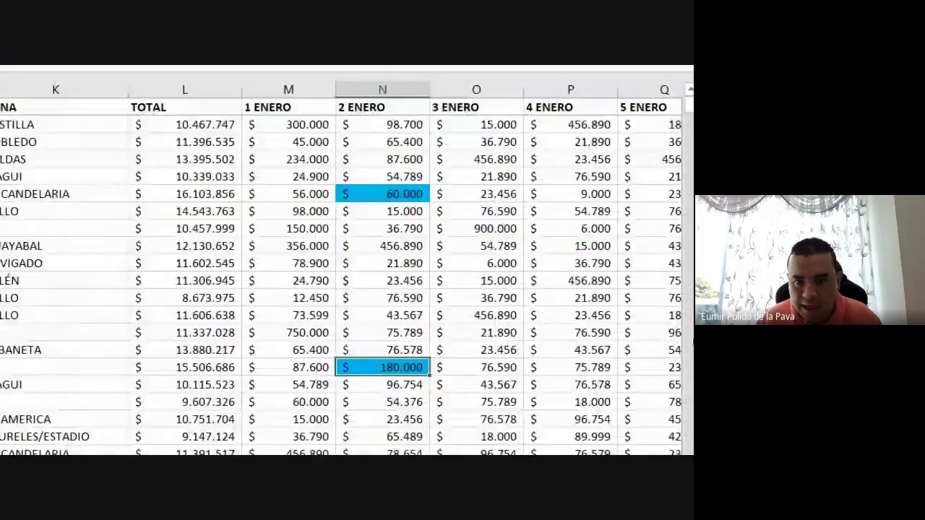
- Check that the yellow 2 ENERO daily total now reads 21.759.779, then return to the top
scroll(380, 393, down, 3)
scroll(381, 393, down, 4)
scroll(381, 393, down, 5)
scroll(381, 393, down, 5)
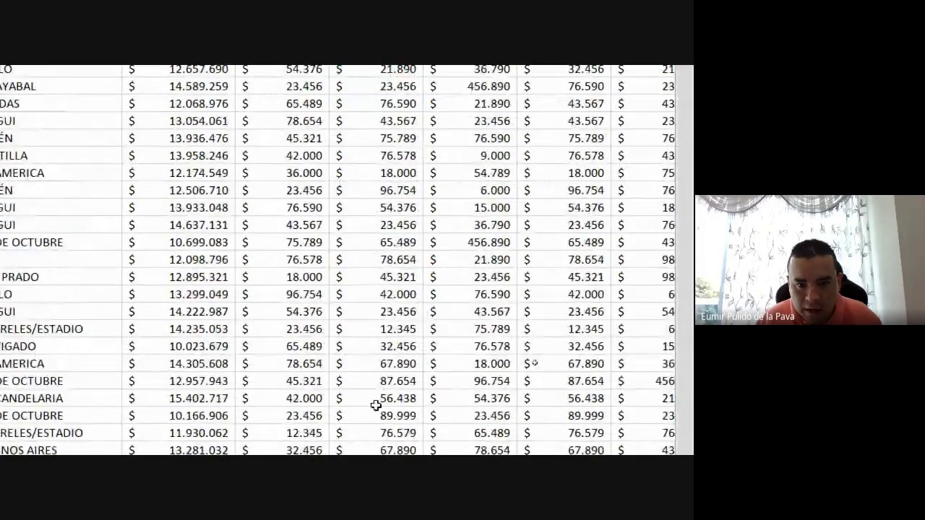
scroll(378, 405, down, 5)
scroll(378, 408, down, 5)
scroll(376, 420, down, 5)
scroll(376, 421, down, 5)
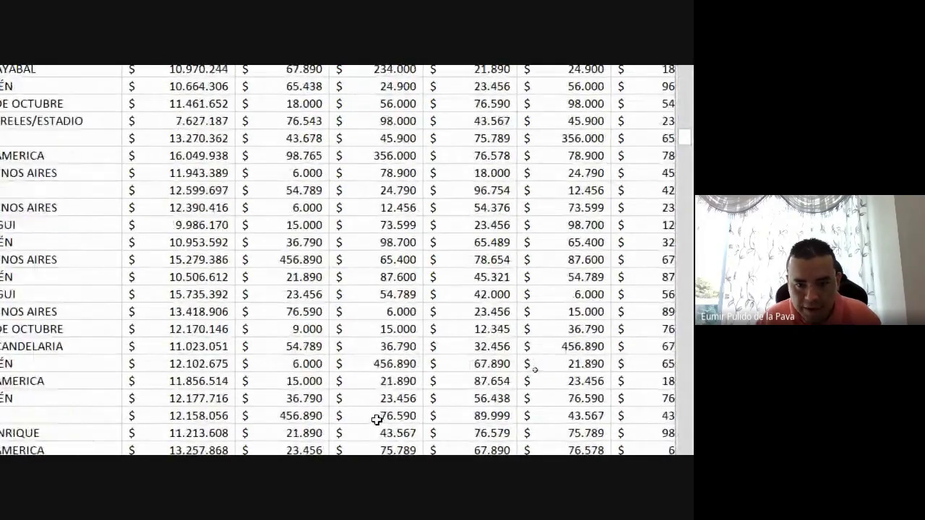
scroll(380, 420, down, 5)
scroll(381, 419, down, 5)
scroll(390, 404, down, 5)
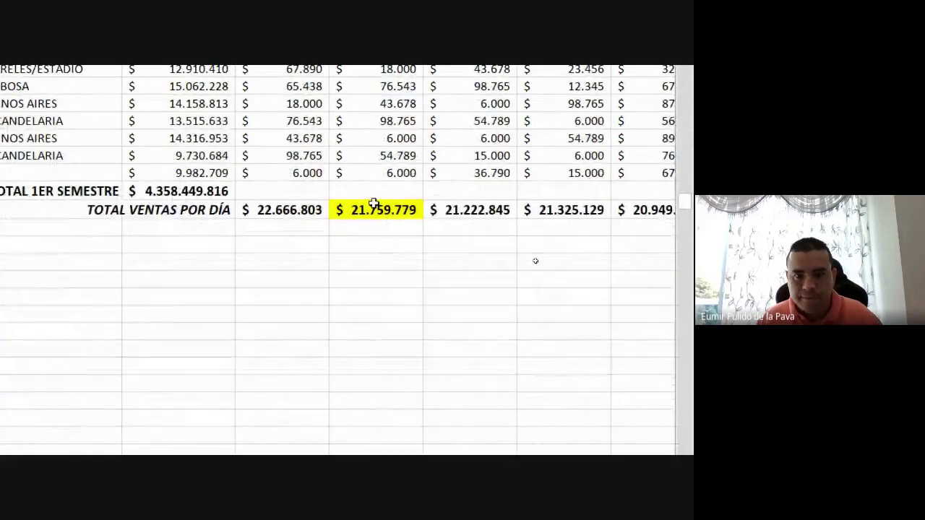
click(395, 207)
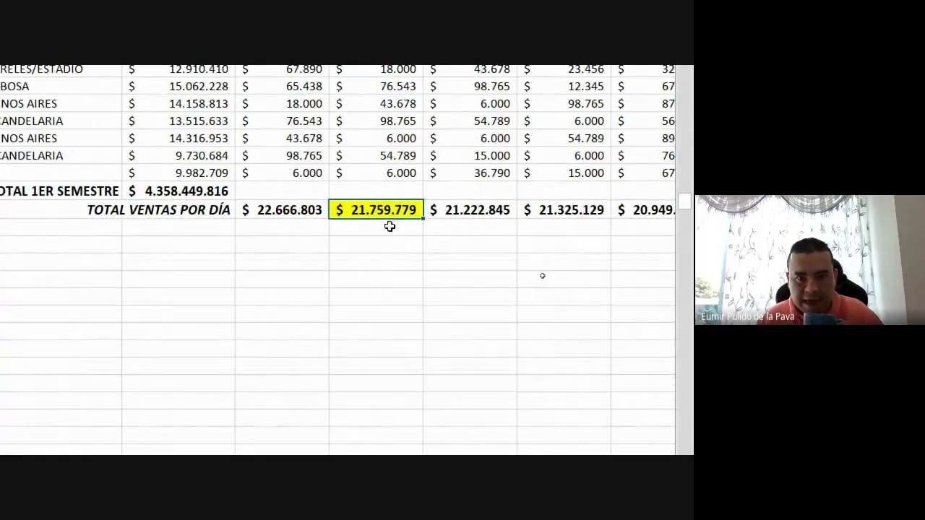
scroll(444, 325, up, 5)
scroll(427, 326, up, 5)
scroll(429, 328, up, 5)
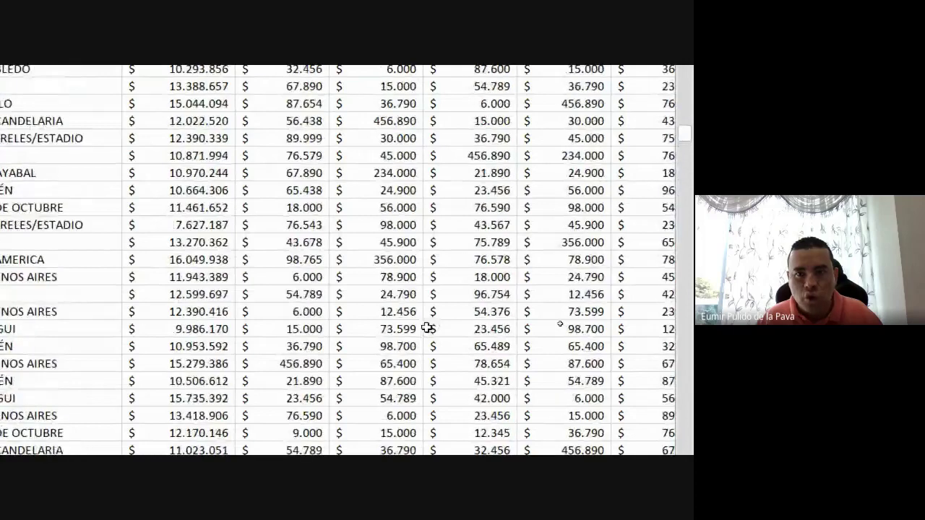
scroll(428, 328, up, 5)
scroll(427, 327, up, 5)
scroll(426, 325, up, 5)
scroll(426, 326, up, 5)
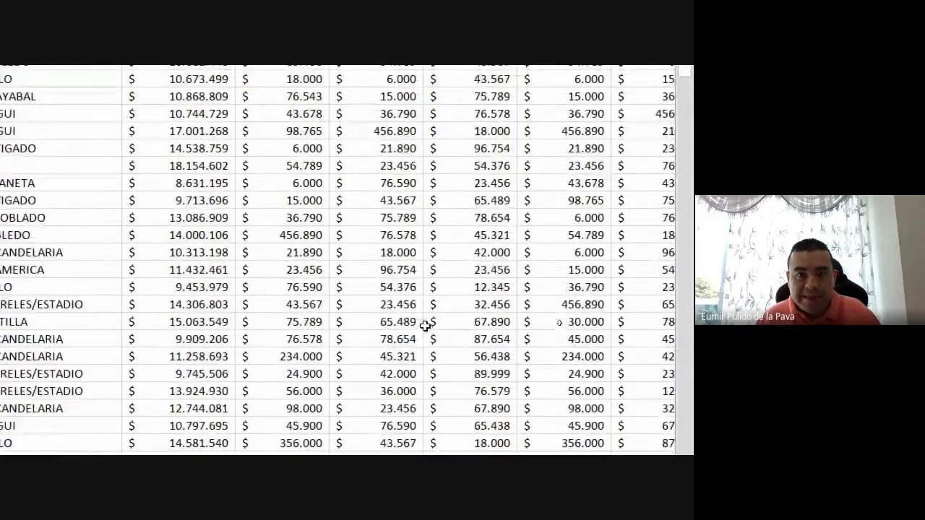
scroll(425, 326, up, 5)
scroll(385, 285, up, 5)
scroll(420, 204, up, 5)
scroll(391, 159, up, 5)
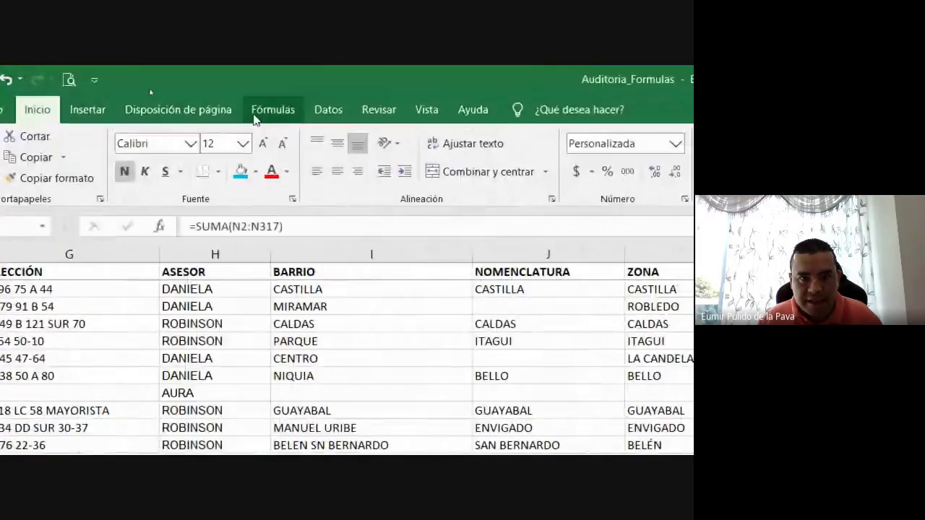
- Show the Fórmulas tab with the Auditoría de fórmulas group and Ventana Inspección
click(271, 112)
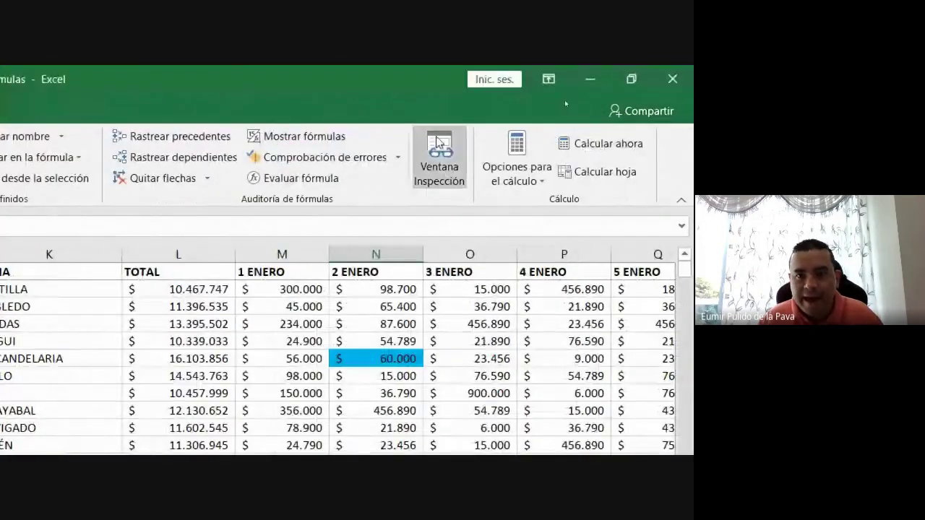
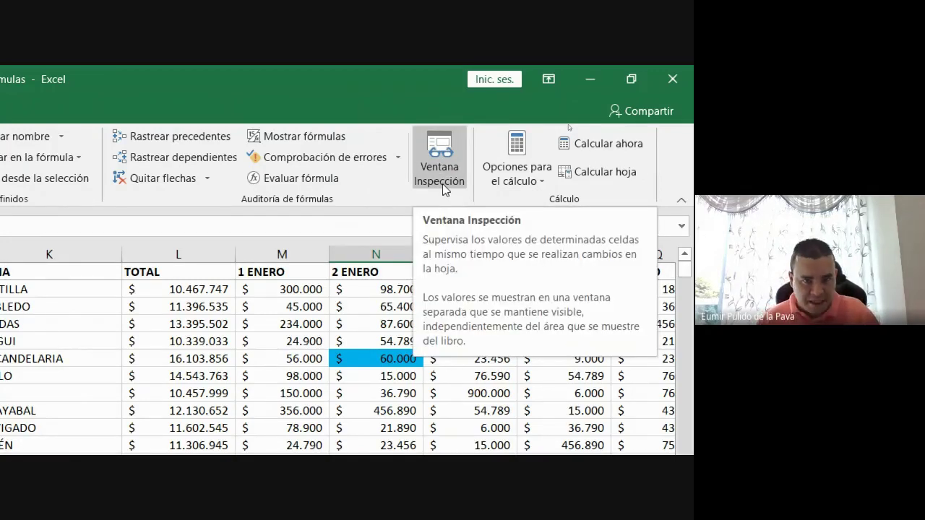
- Open the Ventana Inspección and float it over the daily sales sheet
click(446, 165)
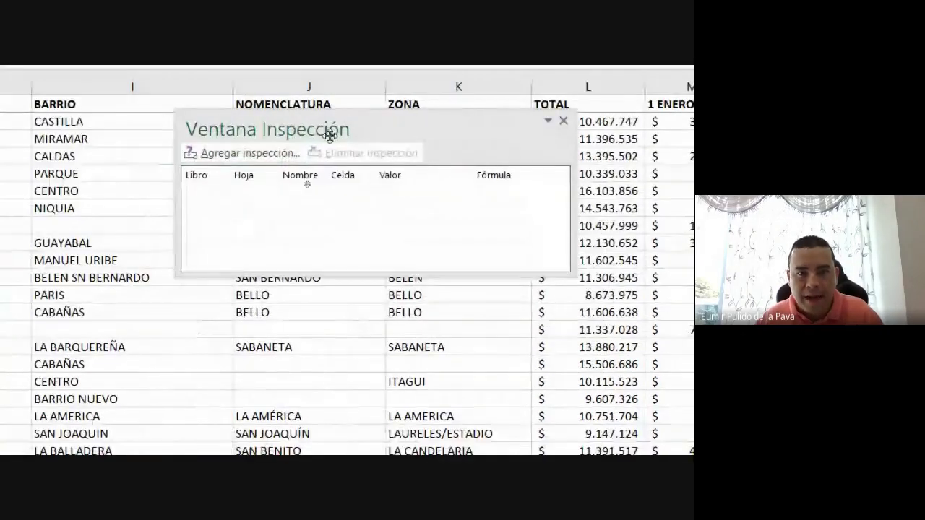
drag(330, 133, 435, 202)
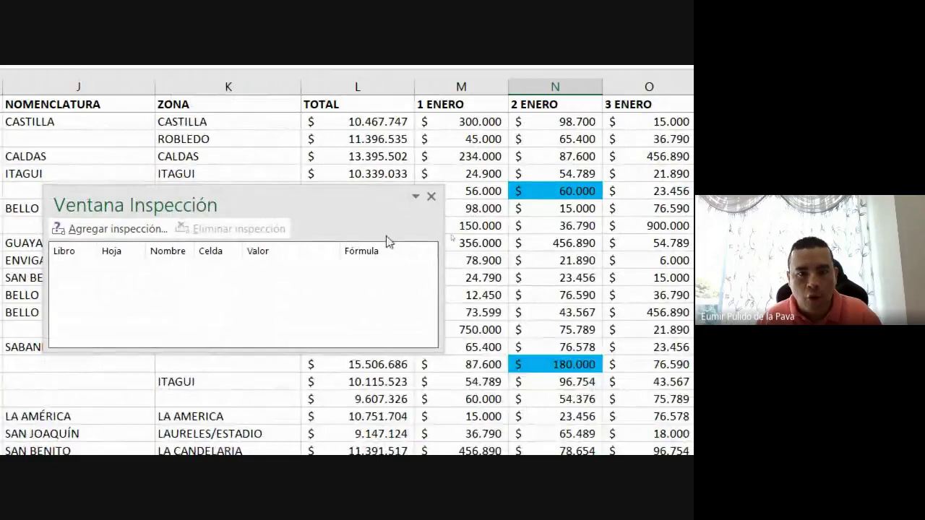
drag(340, 198, 361, 193)
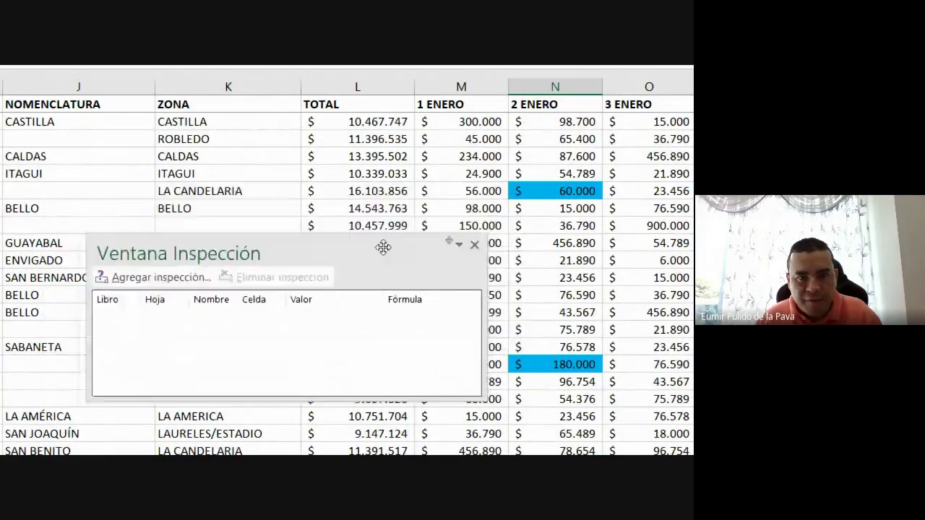
- Scroll the sales sheet and park the empty Watch Window near its bottom
scroll(575, 256, down, 3)
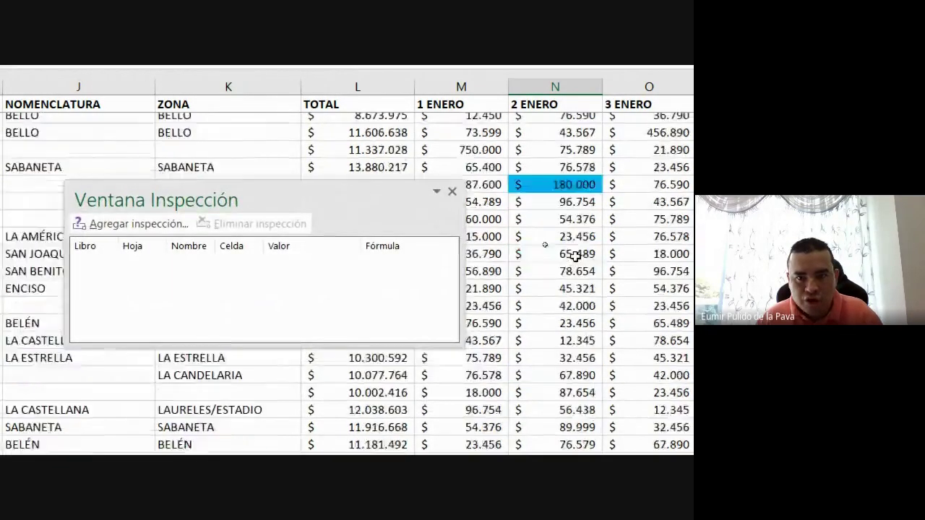
scroll(575, 268, down, 6)
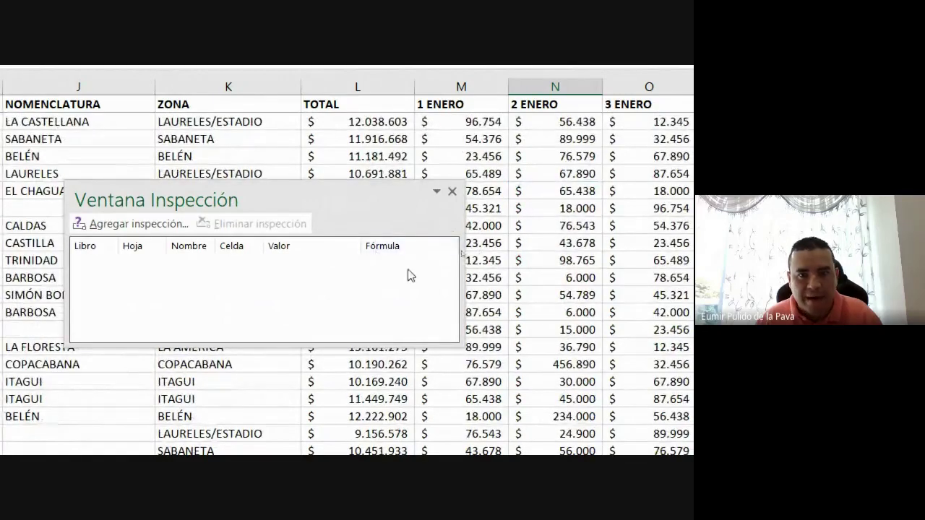
scroll(539, 282, down, 5)
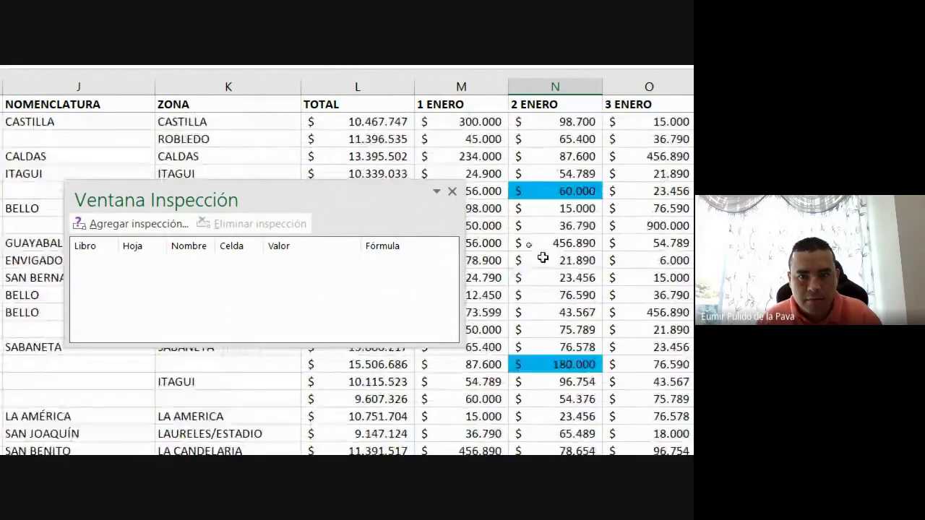
scroll(541, 253, up, 7)
scroll(543, 256, down, 7)
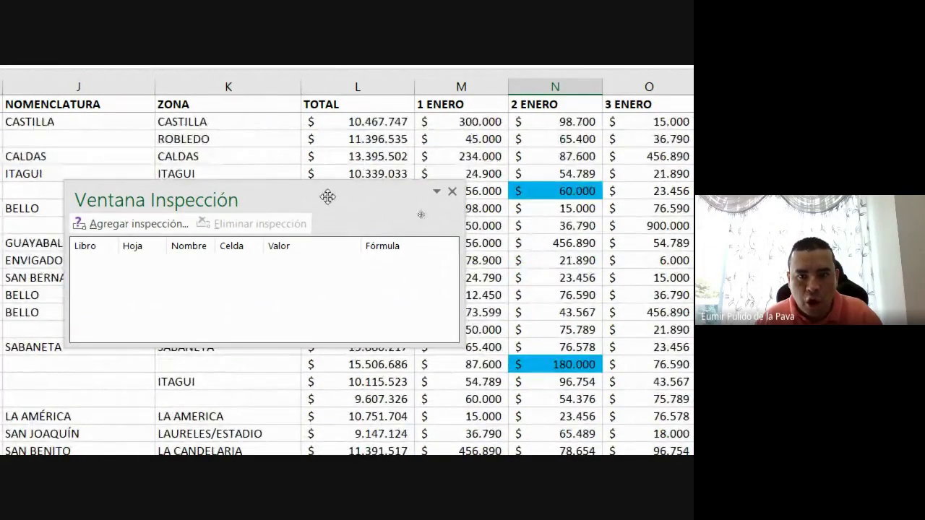
mouse_move(327, 196)
mouse_down()
mouse_move(562, 401)
mouse_move(445, 378)
mouse_up()
scroll(502, 325, down, 3)
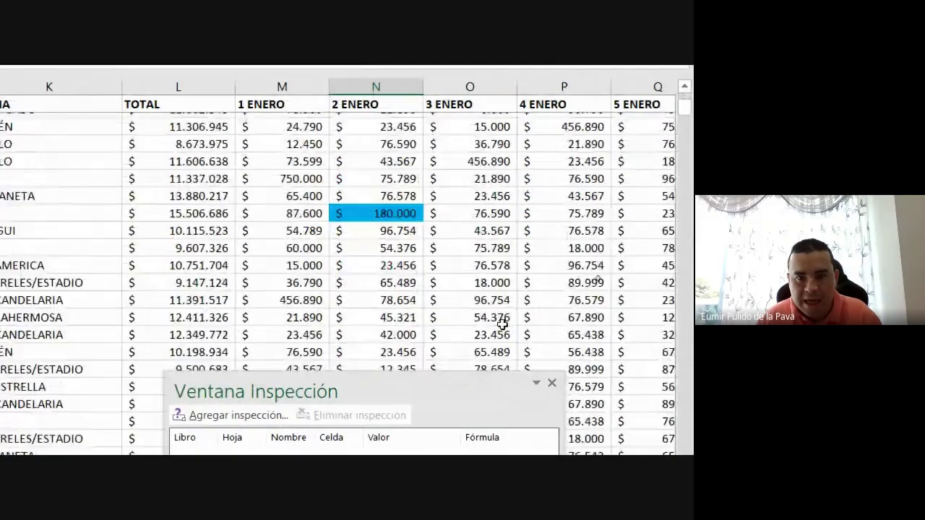
scroll(502, 325, up, 2)
scroll(497, 321, up, 1)
scroll(448, 333, up, 1)
click(385, 347)
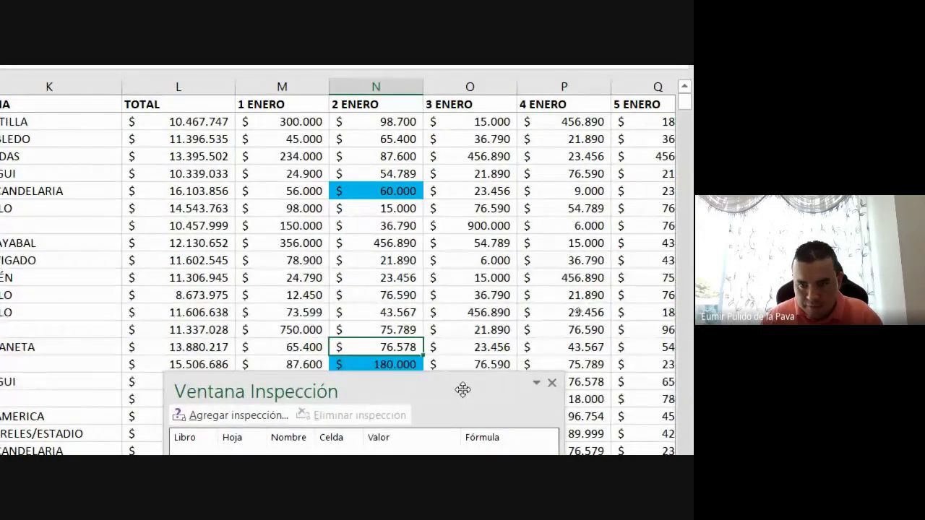
key(Down)
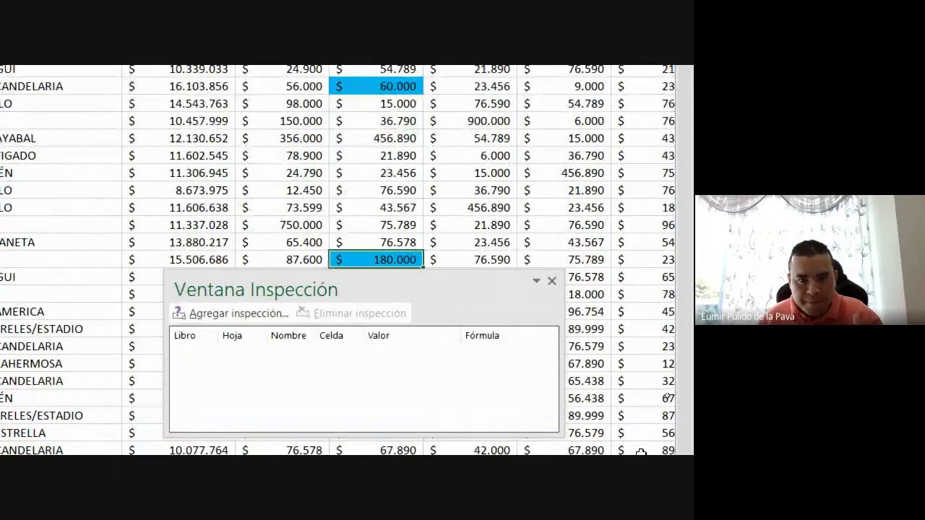
key(Down)
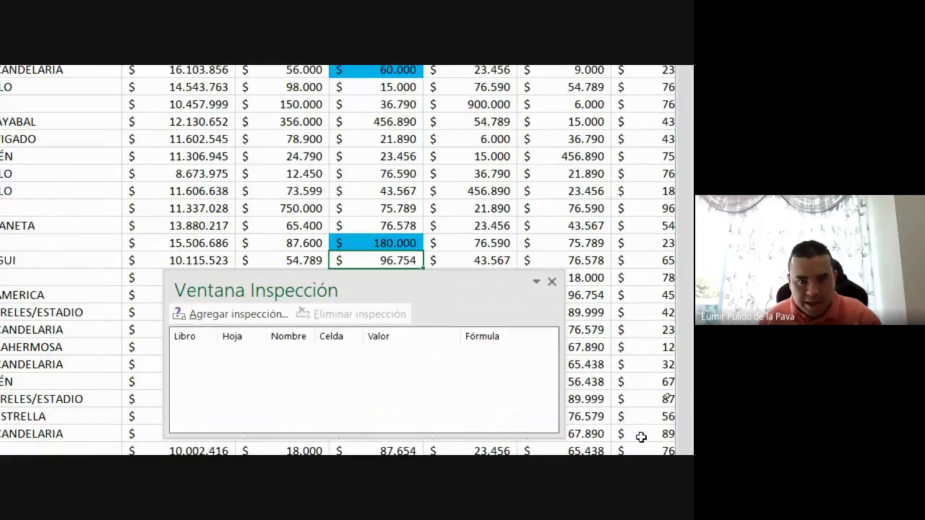
key(Down)
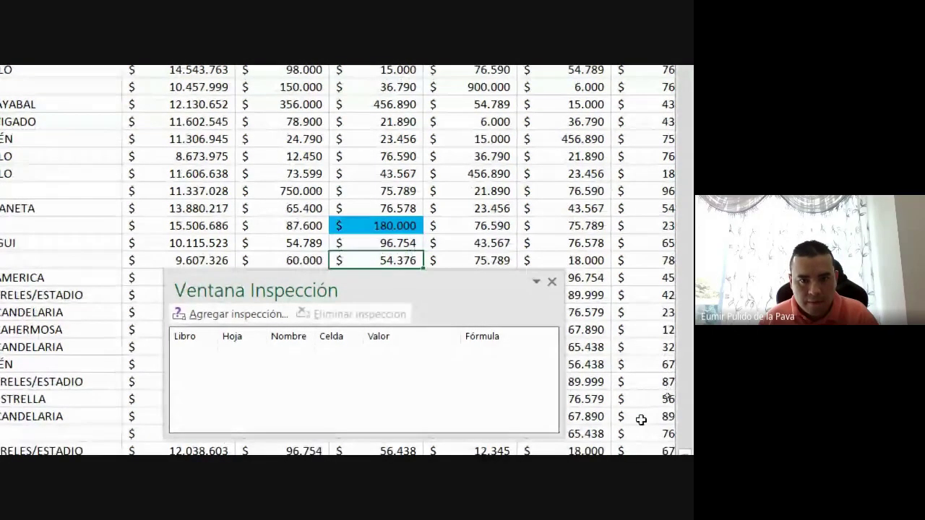
key(Down)
key(Down)
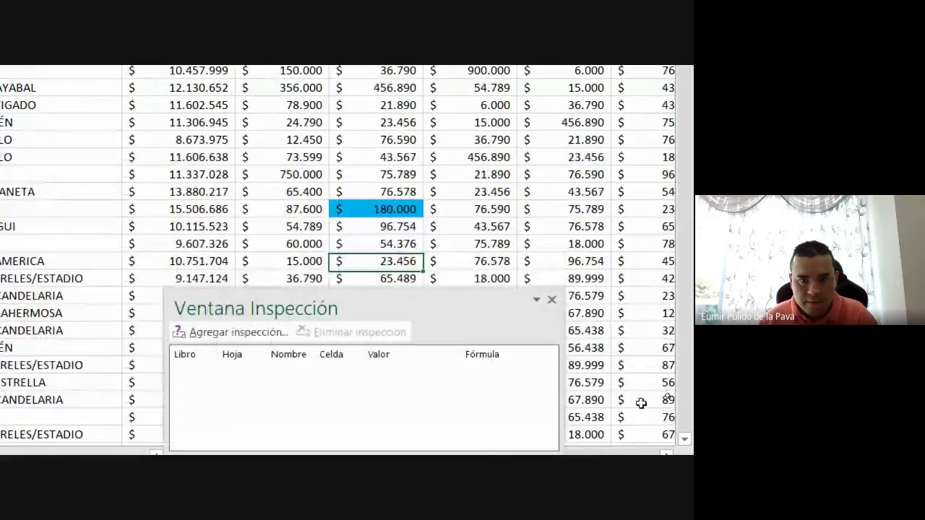
key(Down)
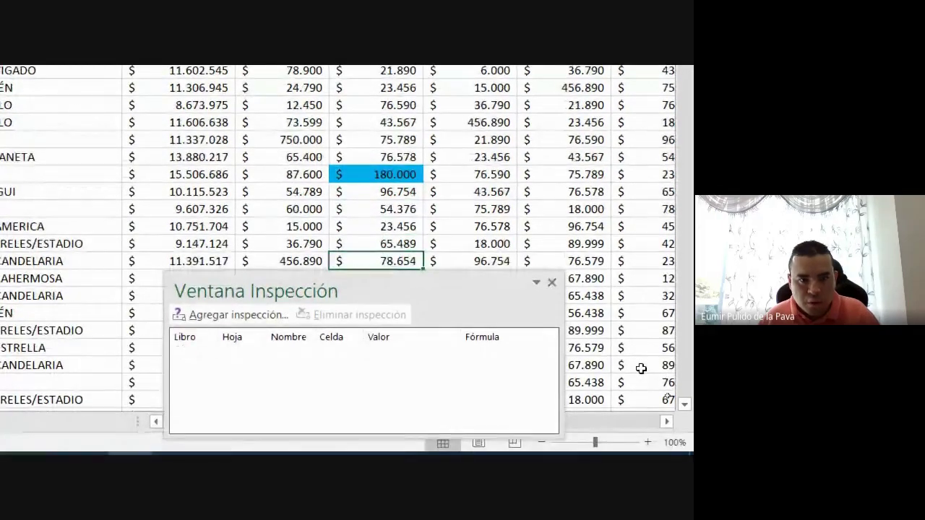
key(Down)
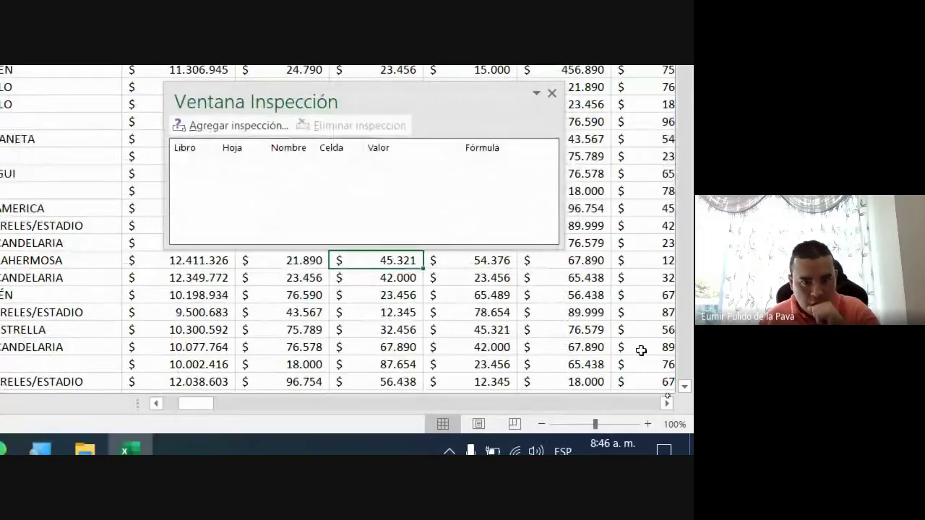
key(Down)
key(Down)
key(Down)
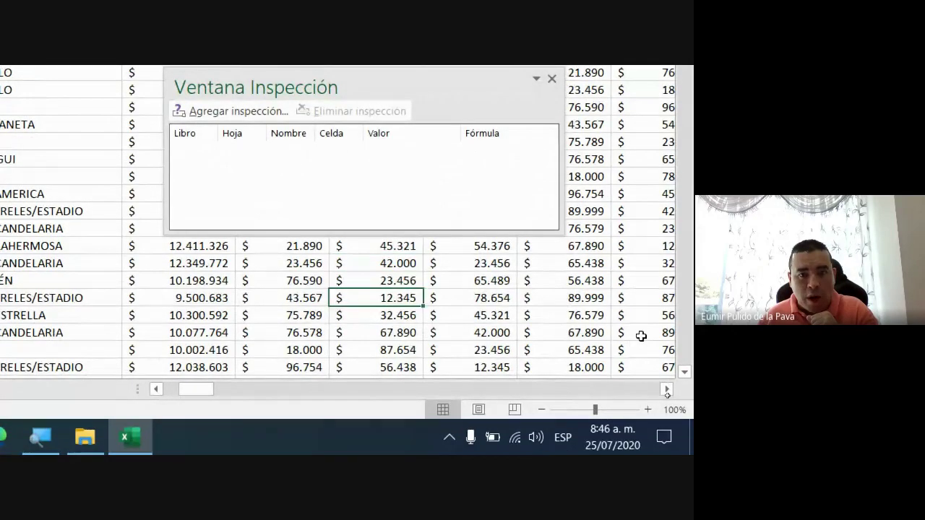
key(Down)
key(Down)
key(Down)
key(Down)
key(Down)
key(Down)
key(Down)
key(Down)
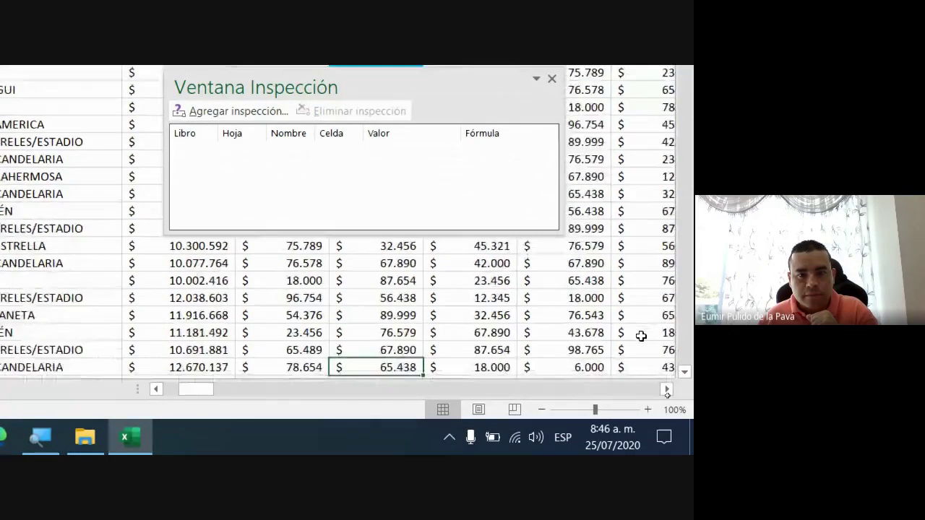
key(Down)
key(Down)
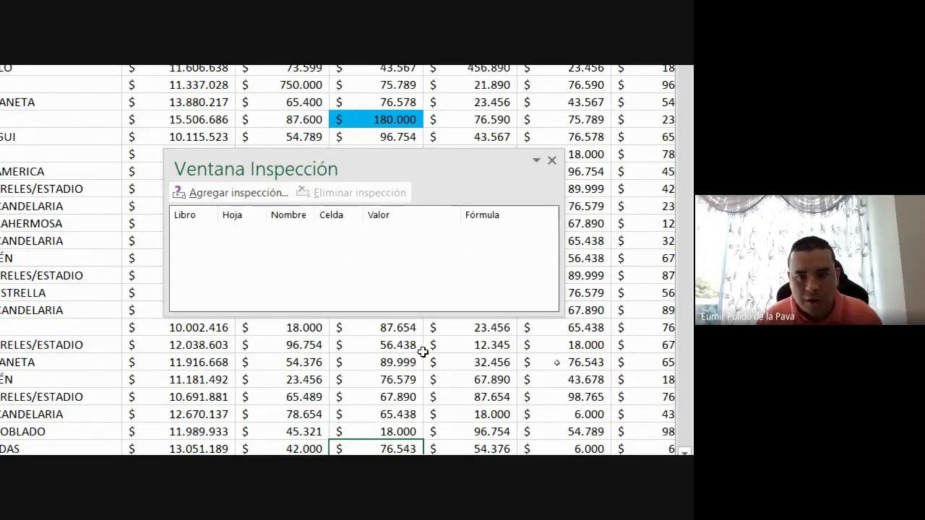
scroll(423, 352, down, 7)
scroll(345, 293, up, 10)
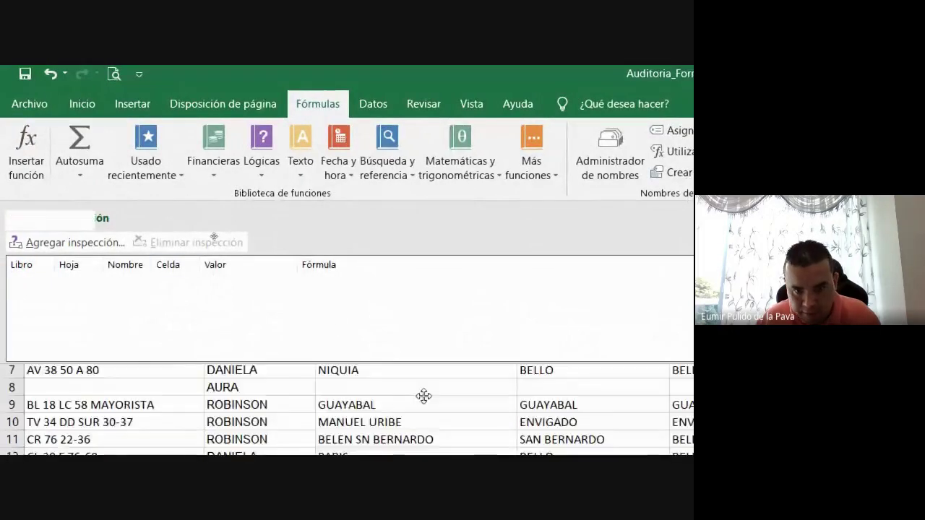
- Add a watch on N318, the TOTAL VENTAS POR DÍA cell showing $ 21.759.779 from =SUMA(N2:N317)
drag(302, 263, 537, 429)
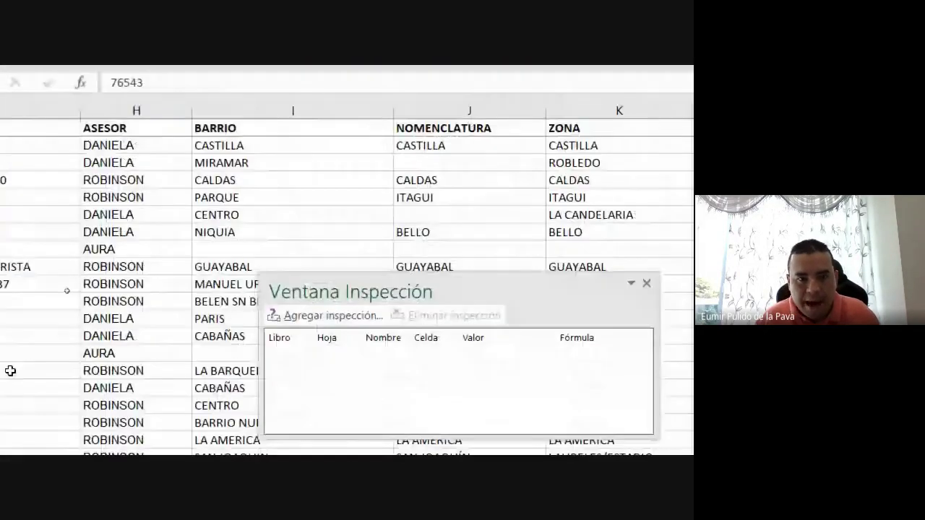
click(327, 226)
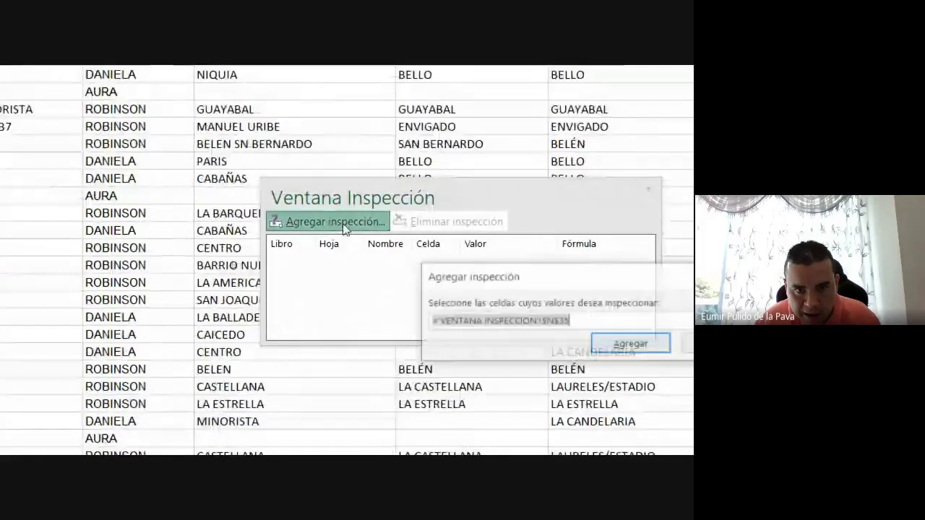
scroll(419, 406, down, 7)
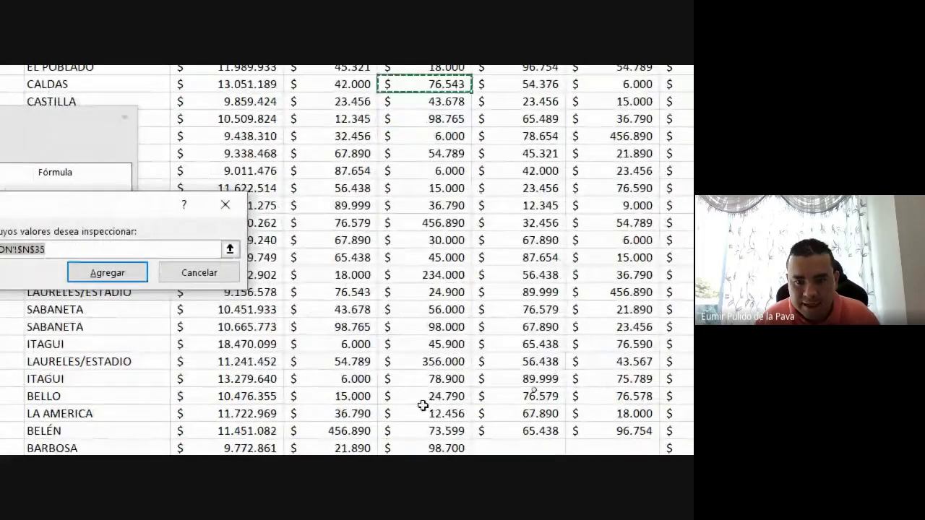
scroll(429, 419, down, 7)
scroll(433, 422, down, 7)
scroll(432, 416, down, 7)
scroll(432, 416, down, 5)
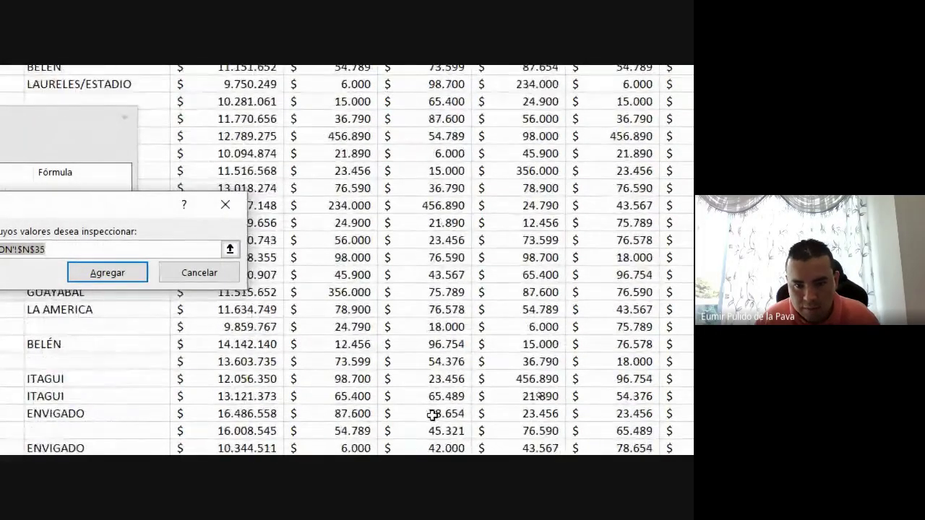
scroll(433, 413, down, 5)
scroll(427, 408, down, 5)
scroll(422, 407, down, 5)
scroll(424, 406, down, 5)
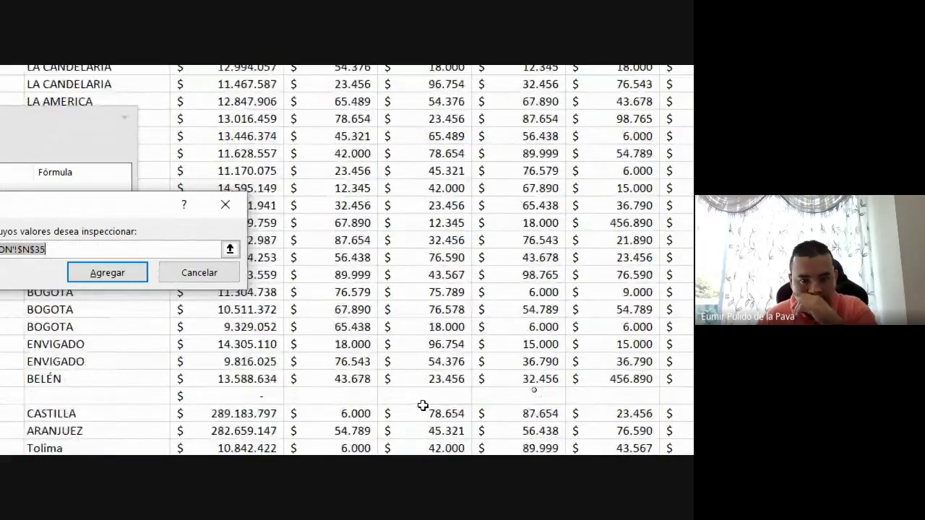
scroll(424, 406, down, 5)
scroll(422, 405, down, 5)
scroll(405, 383, down, 5)
scroll(400, 377, up, 10)
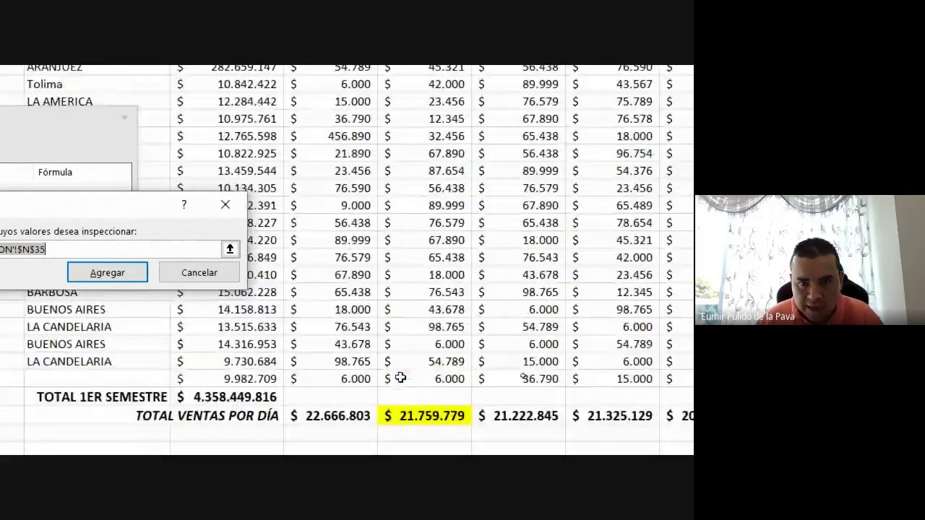
click(424, 407)
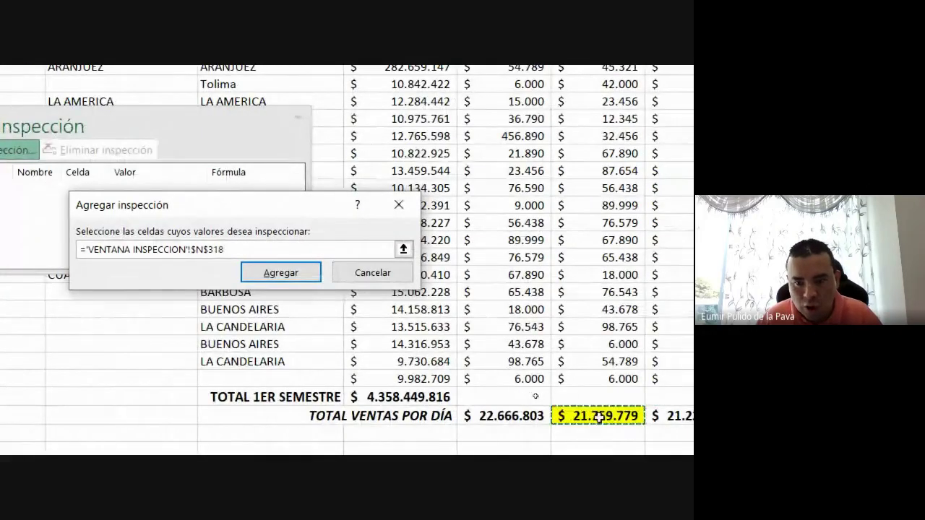
click(295, 281)
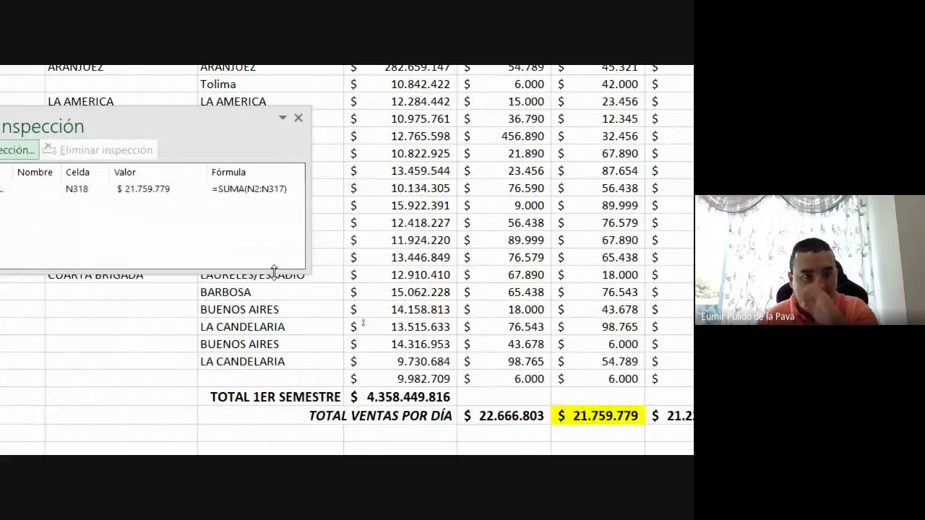
click(349, 194)
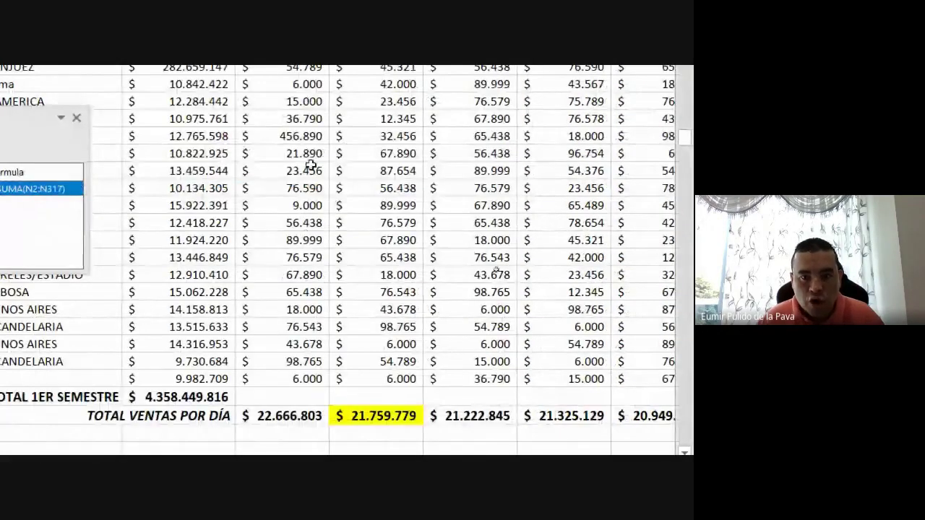
scroll(311, 165, up, 15)
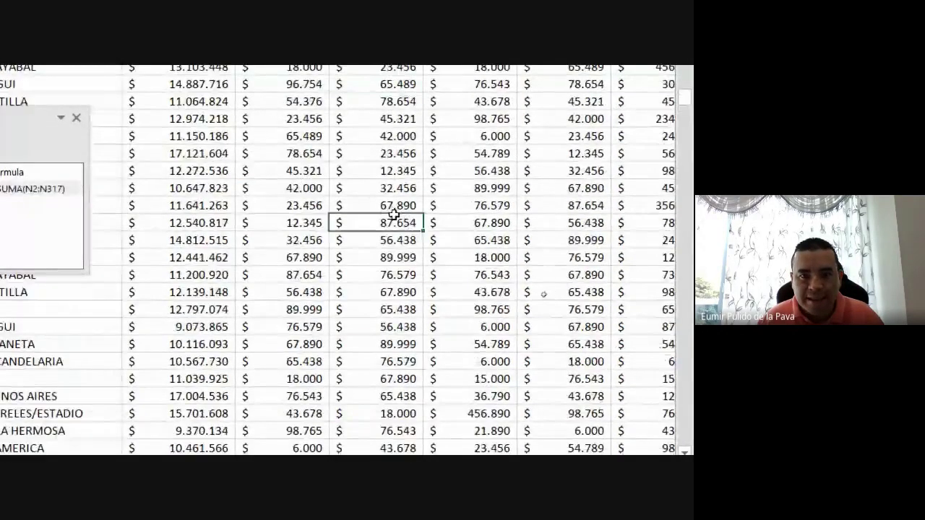
scroll(342, 327, up, 4)
scroll(342, 327, up, 4)
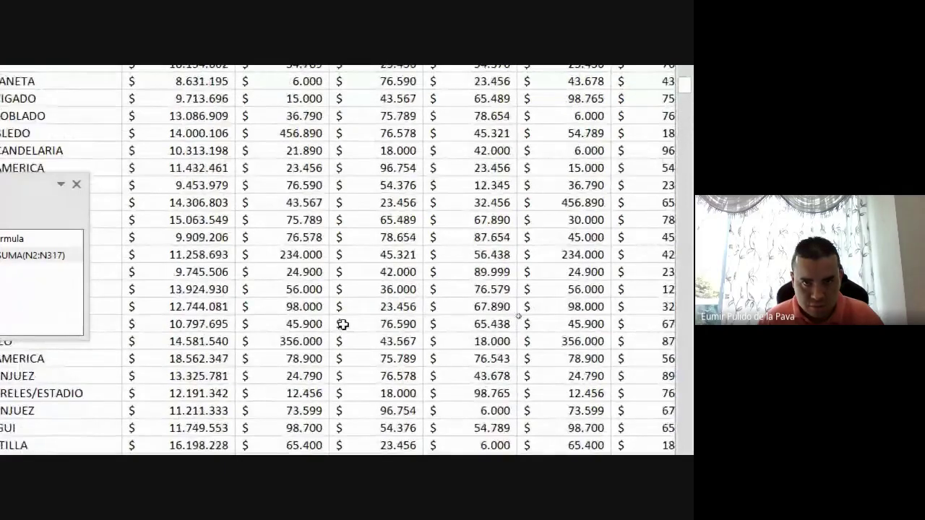
scroll(342, 325, up, 4)
scroll(342, 324, up, 4)
scroll(343, 324, up, 3)
scroll(355, 310, down, 2)
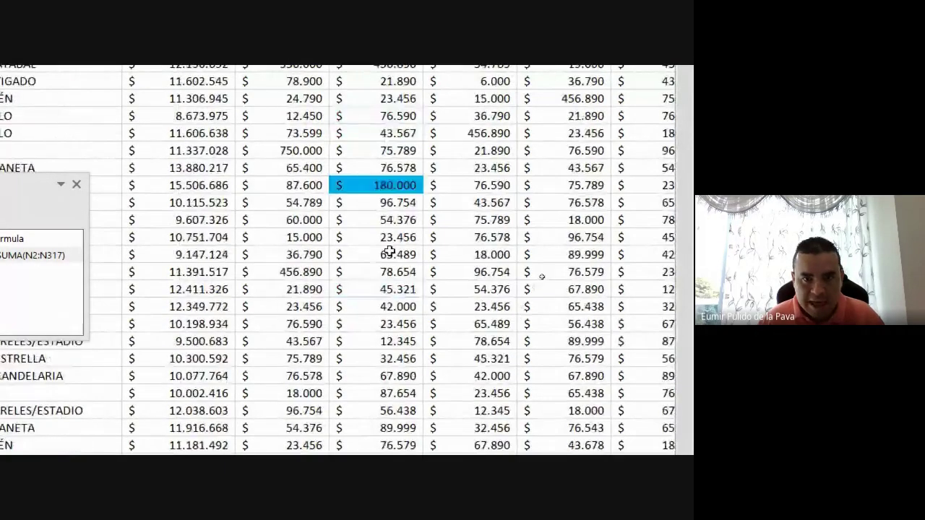
drag(172, 185, 465, 204)
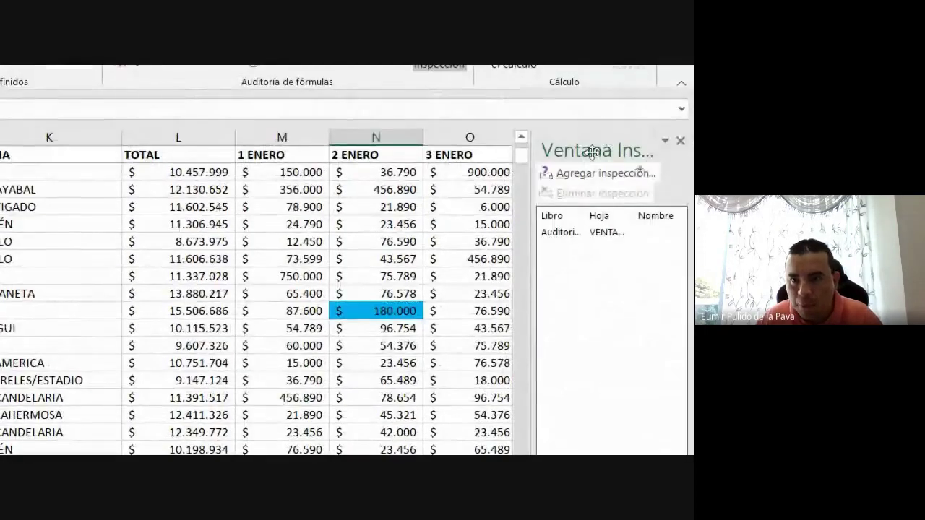
drag(592, 152, 340, 216)
mouse_move(419, 210)
mouse_down()
mouse_move(306, 220)
mouse_move(78, 282)
mouse_up()
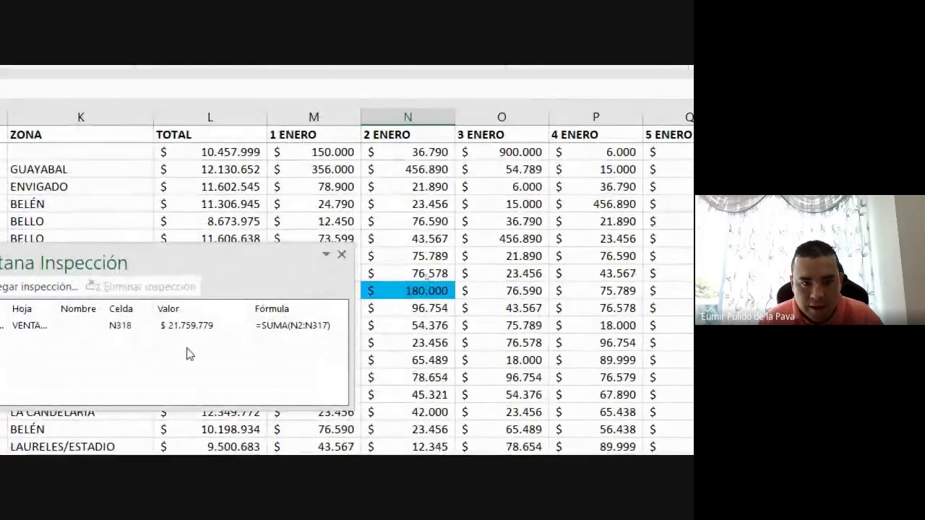
- Change two 2 ENERO sales cells in column N to 123.450 and 96.570
click(423, 201)
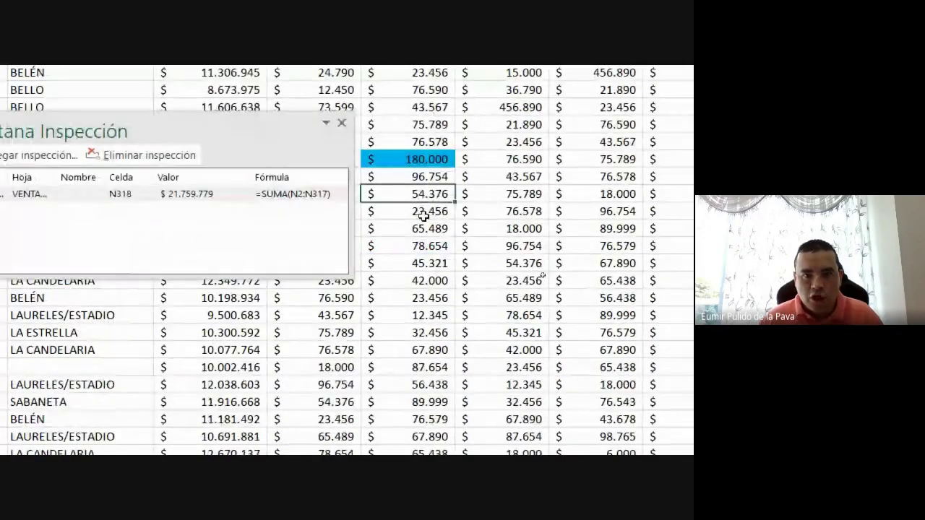
key(Down)
key(Down)
key(Down)
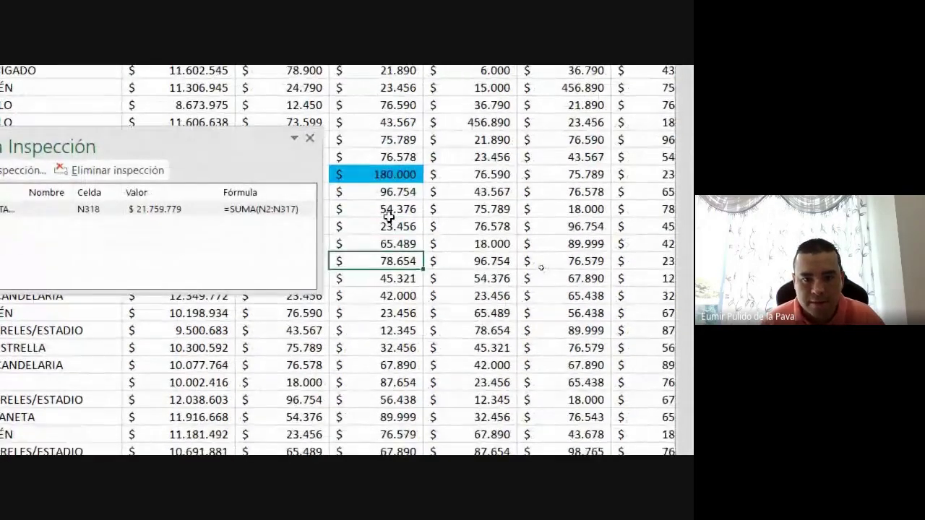
key(Down)
key(Down)
key(Down)
key(Down)
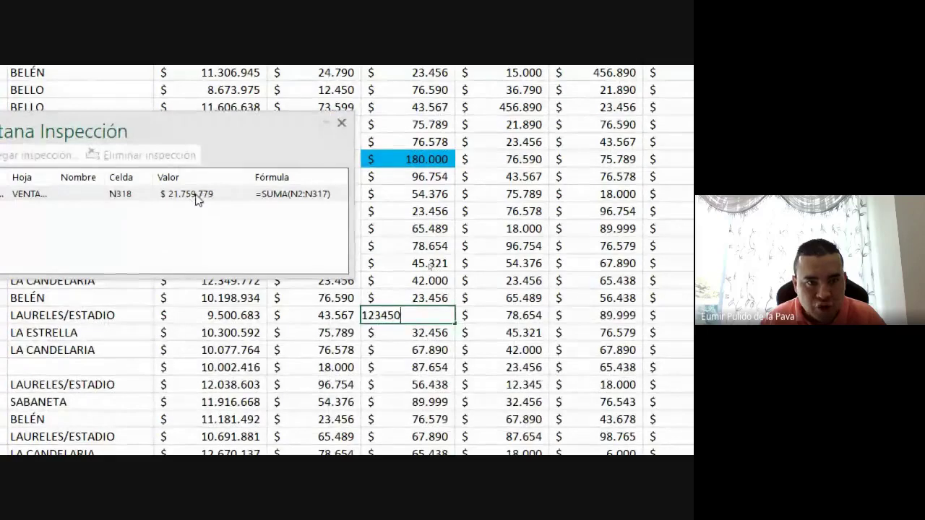
key(Return)
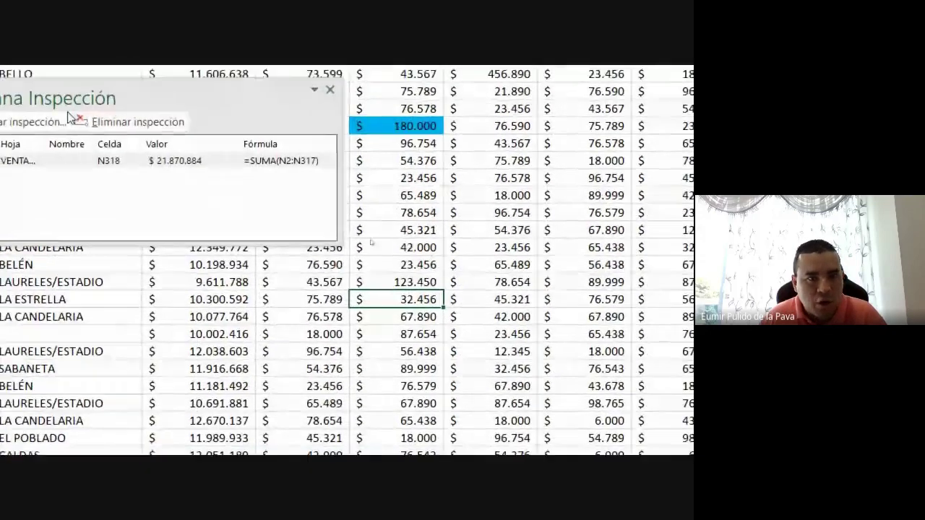
key(Down)
key(Down)
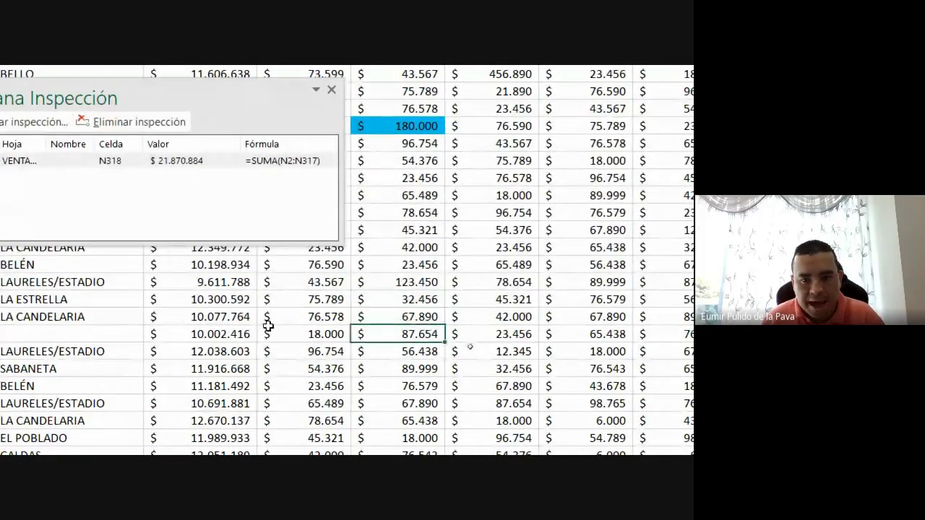
key(Down)
key(Down)
key(Down)
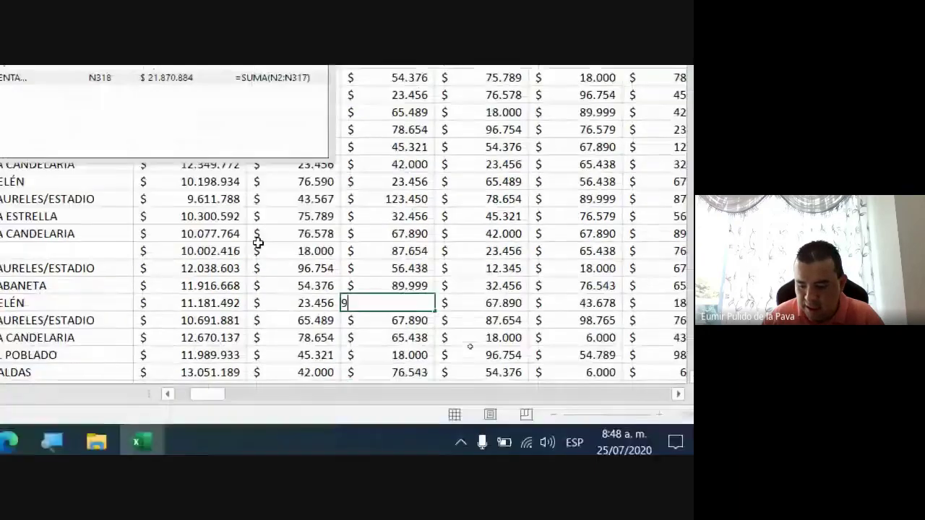
text(96.)
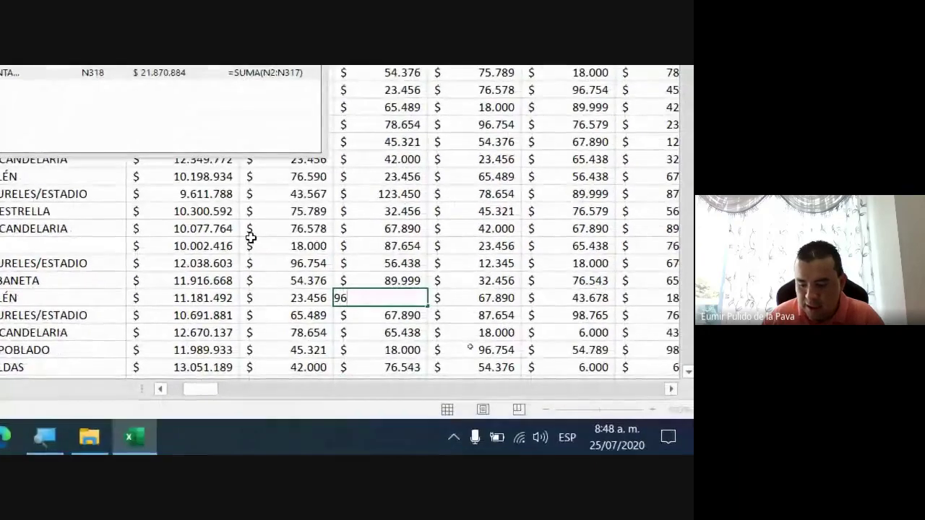
text(570)
key(Return)
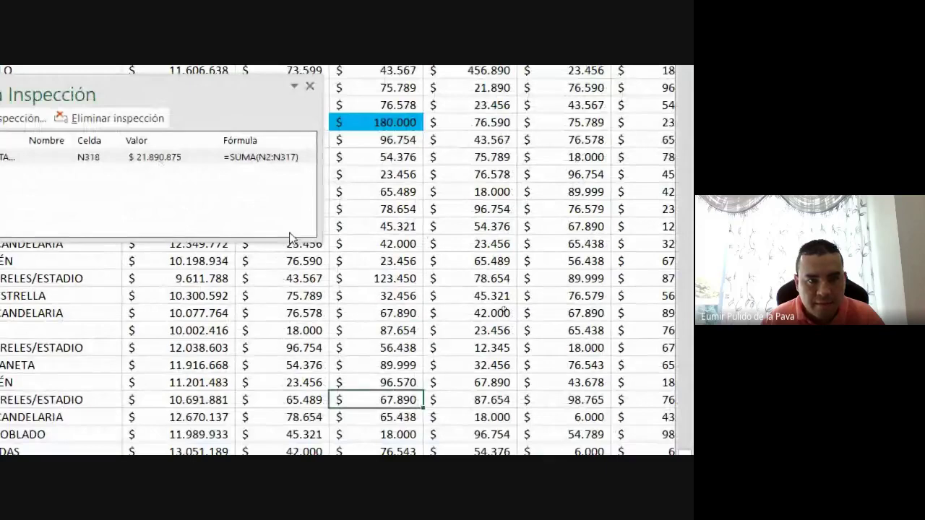
- Select the blue 180.000 cell and scroll down to confirm the watched total of $ 21.890.875
scroll(430, 415, down, 2)
scroll(429, 415, down, 2)
scroll(429, 415, down, 3)
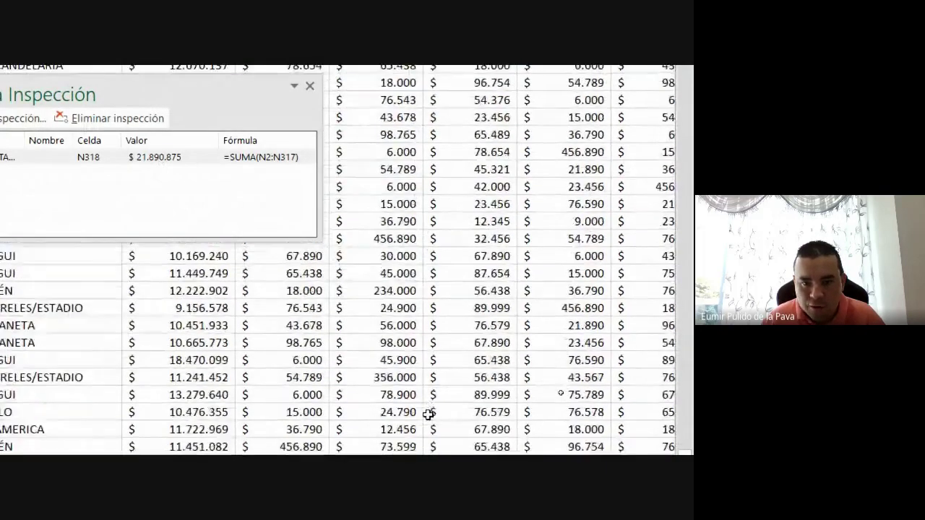
scroll(429, 416, up, 6)
click(383, 228)
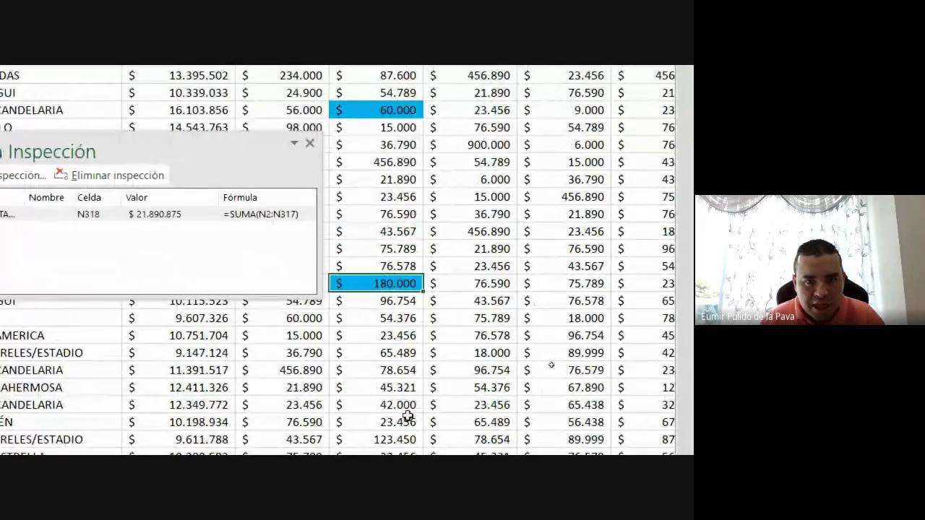
scroll(407, 416, down, 3)
scroll(406, 417, down, 5)
scroll(397, 393, down, 2)
scroll(394, 391, down, 6)
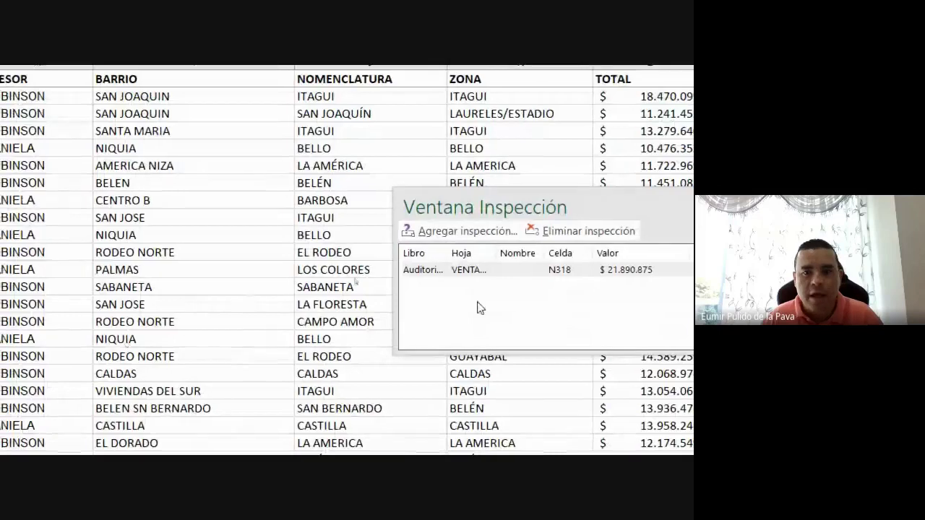
- Zoom Magnifier out to 100%, then bring the Google Meet call with its chat forward
click(315, 434)
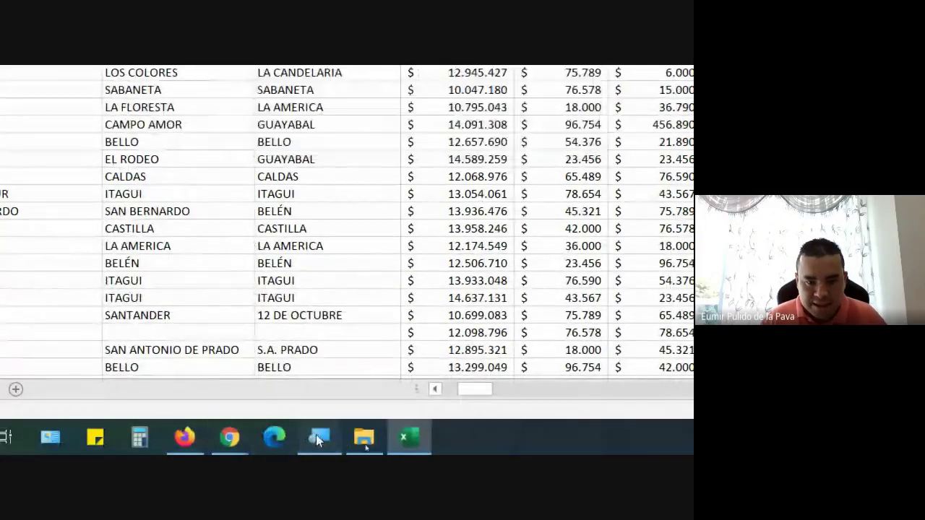
click(168, 366)
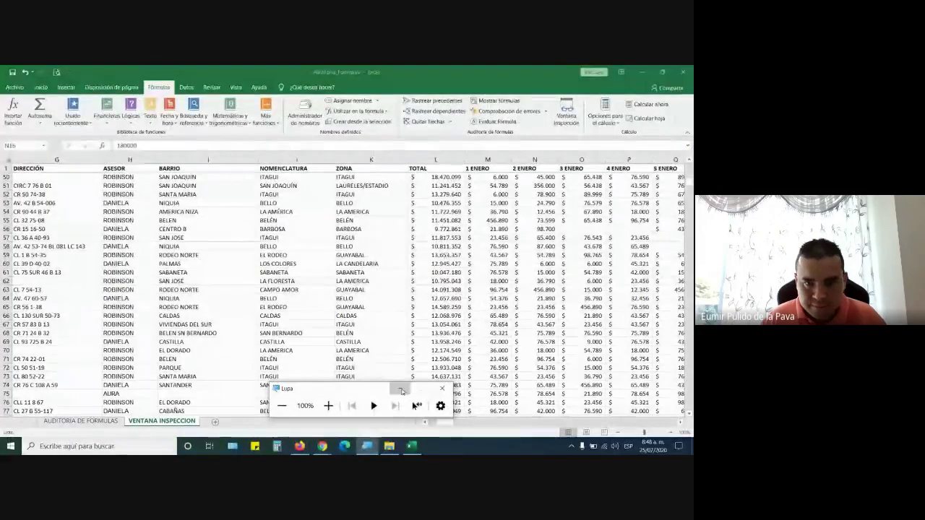
click(522, 271)
click(322, 446)
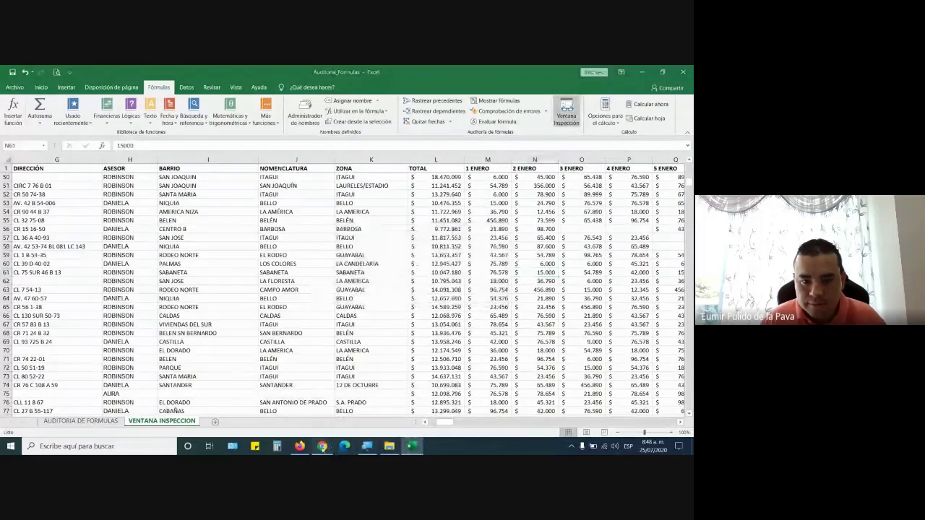
click(264, 397)
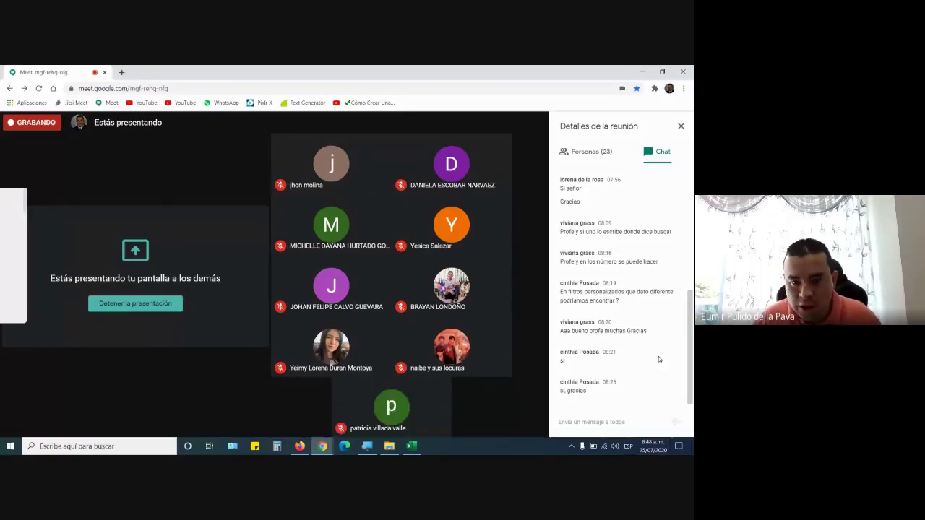
- View and dismiss the #¡VALOR! support page, then close the Magnifier
click(300, 446)
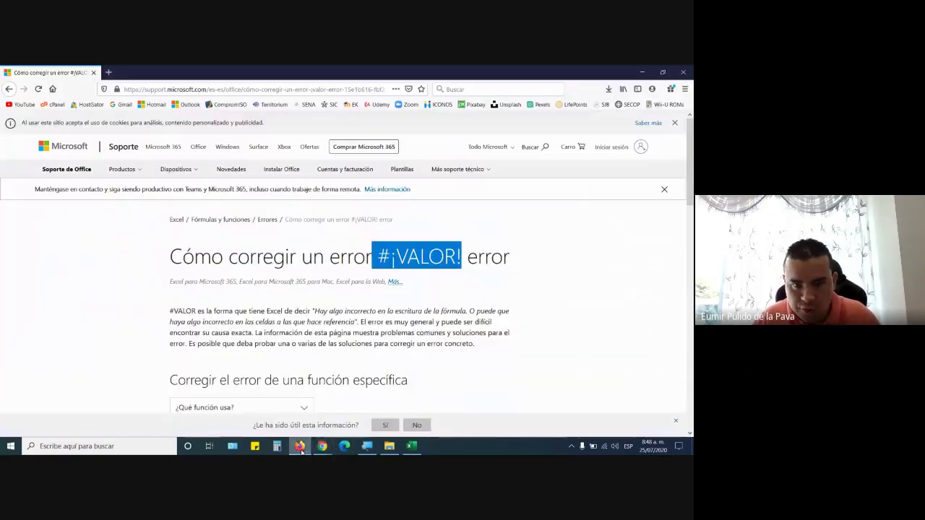
click(682, 73)
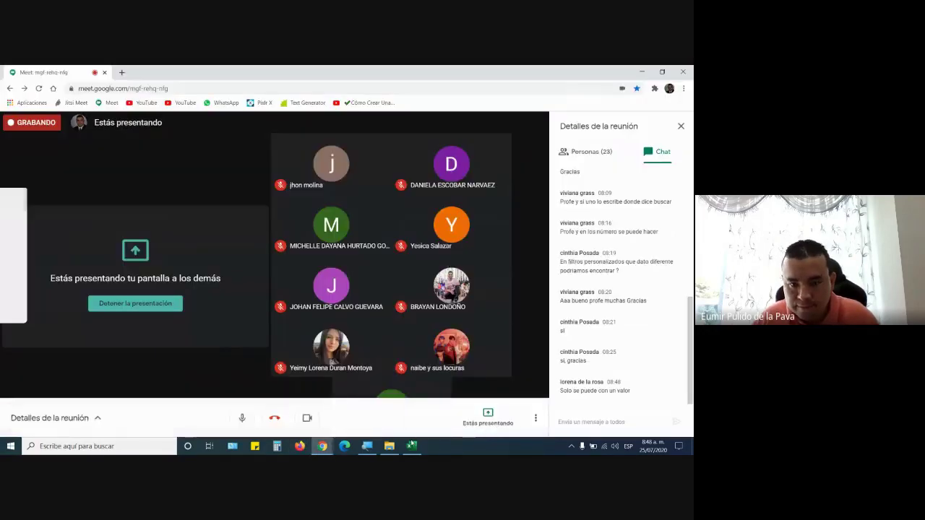
click(367, 446)
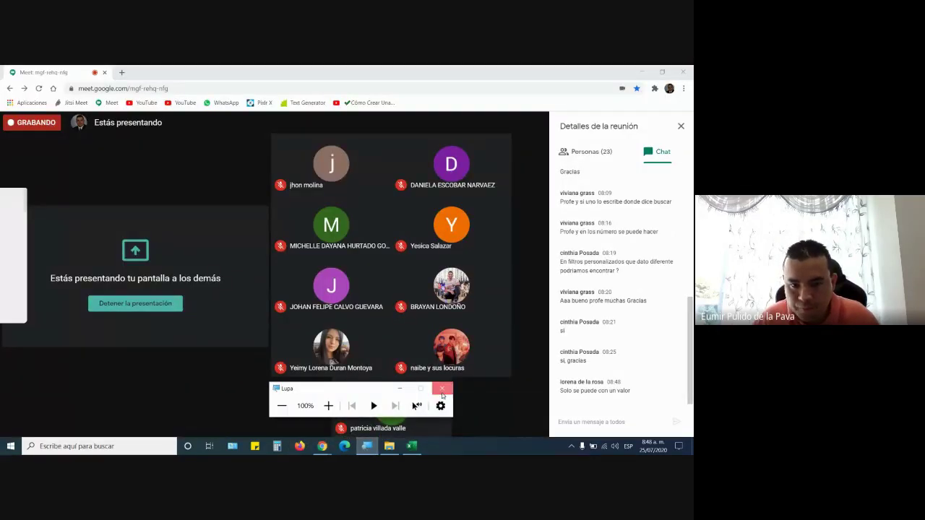
click(442, 390)
- Close Auditoria_Formulas choosing No guardar and show the MANEJO INTERMEDIO folder
click(410, 446)
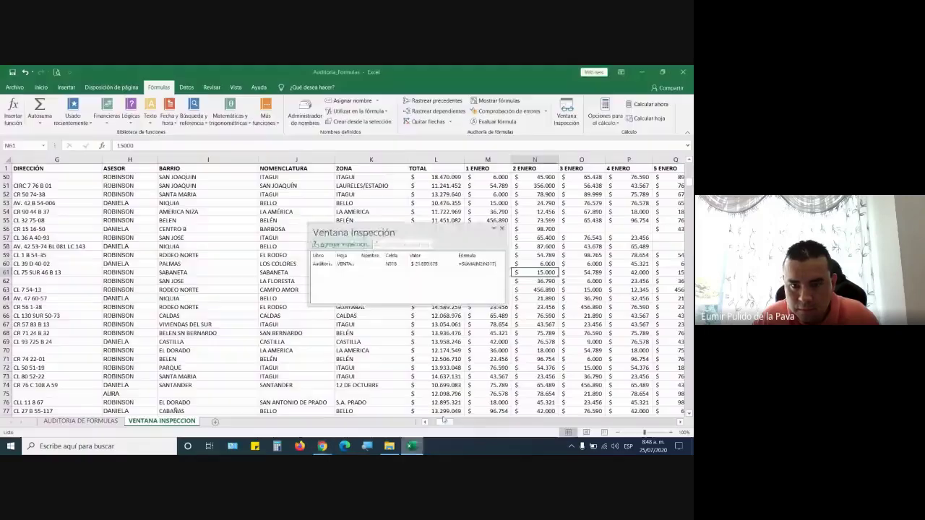
click(683, 73)
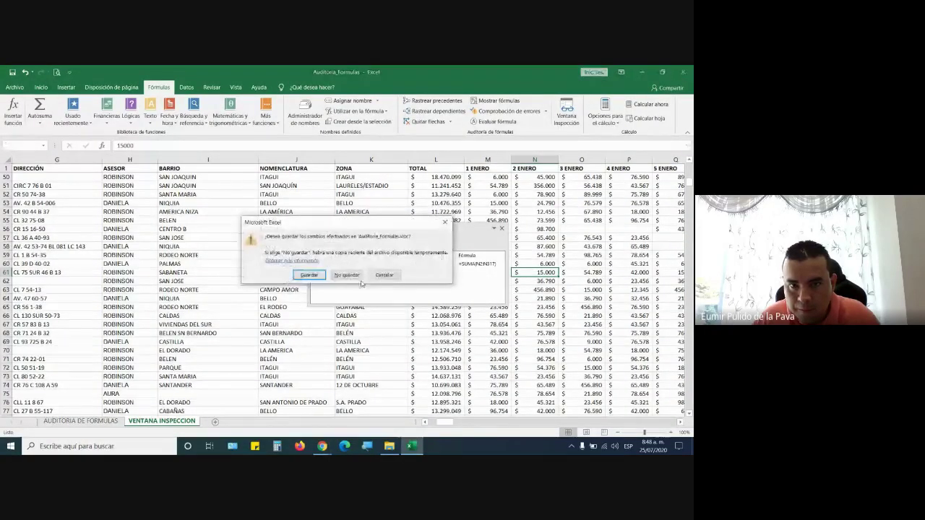
click(347, 281)
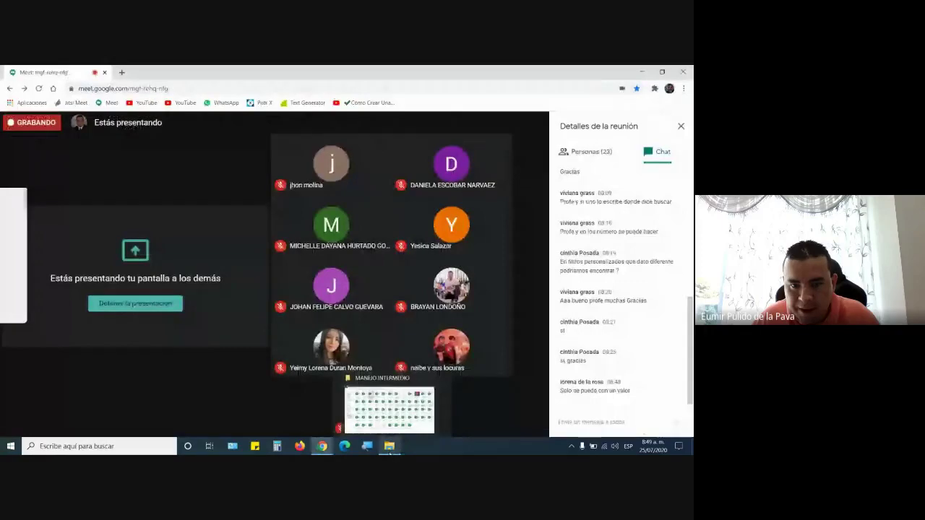
click(389, 448)
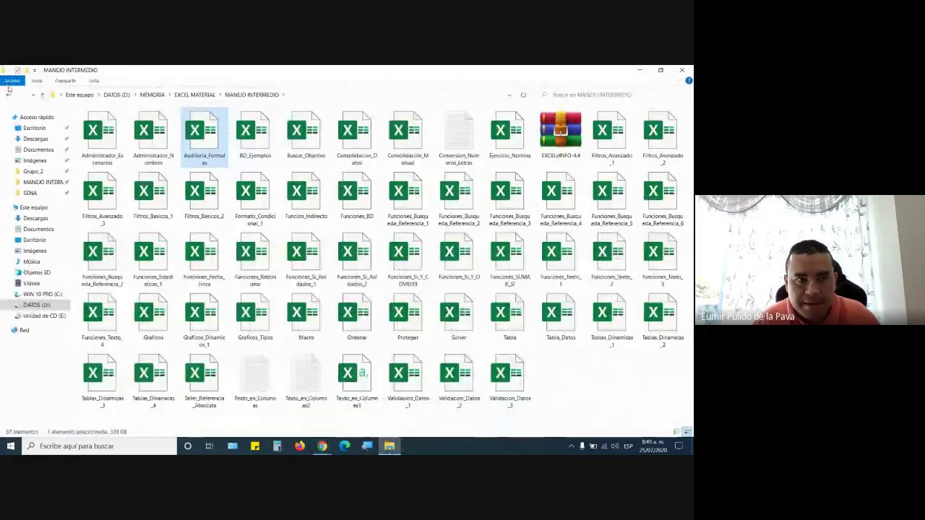
- Open FICHA 2133051 from MEMORIA > SENA > portfolio > 5 Plan de trabajo, closing its Watch Window
click(9, 95)
click(10, 95)
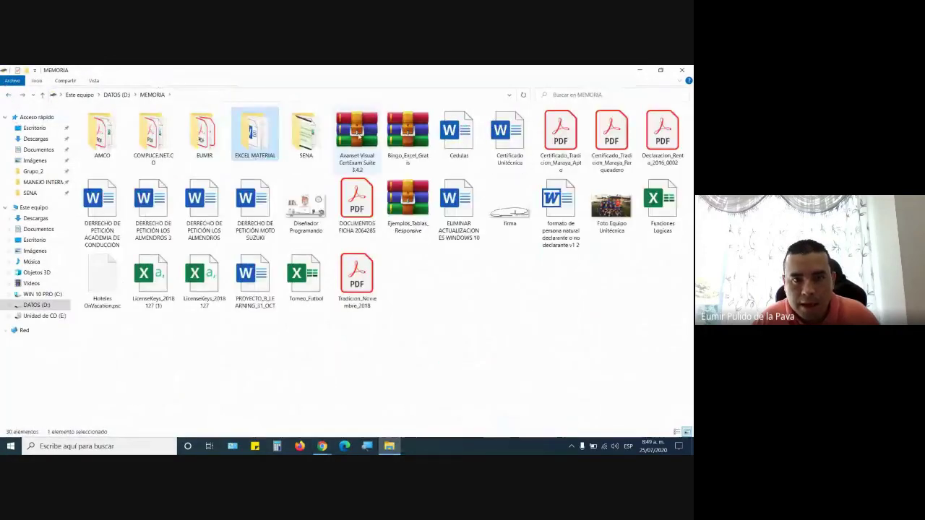
double_click(303, 138)
double_click(303, 138)
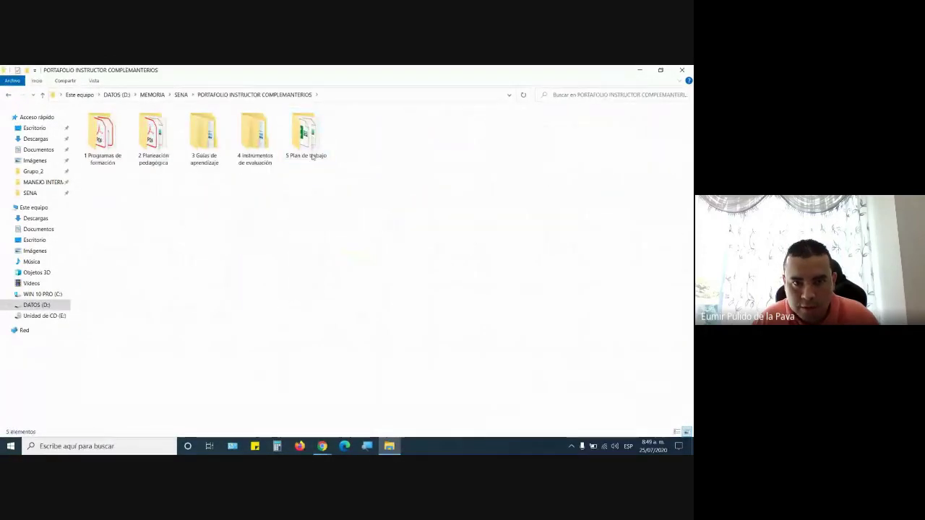
double_click(306, 137)
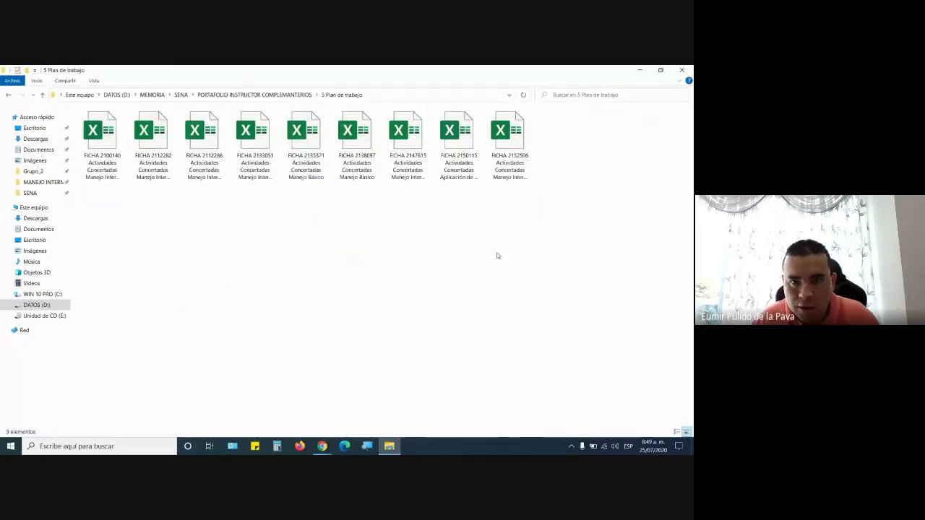
double_click(245, 163)
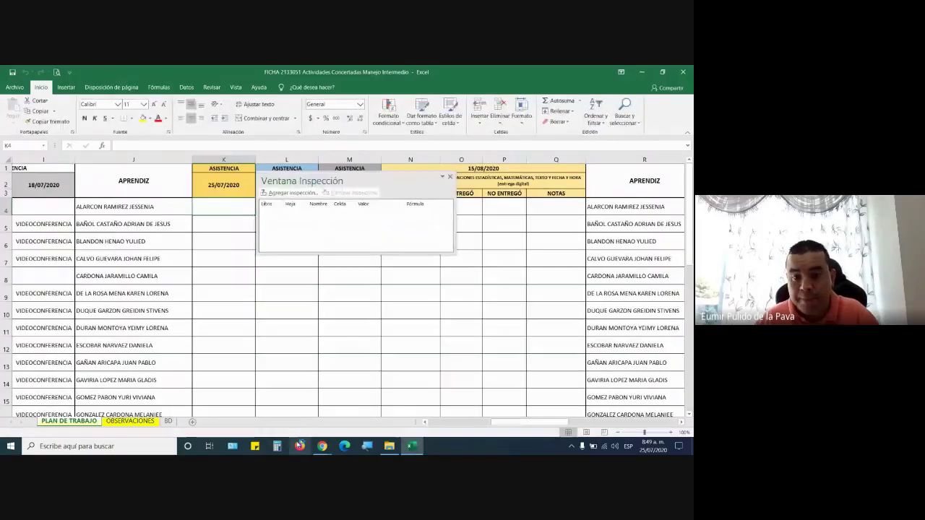
click(449, 176)
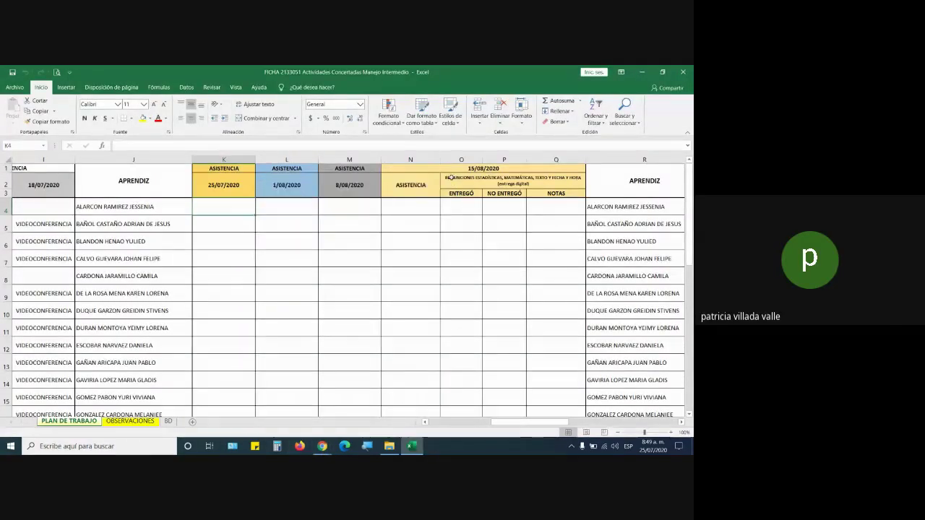
- Check the Meet call's chat, then return to the 5 Plan de trabajo folder
mouse_move(322, 446)
click(271, 394)
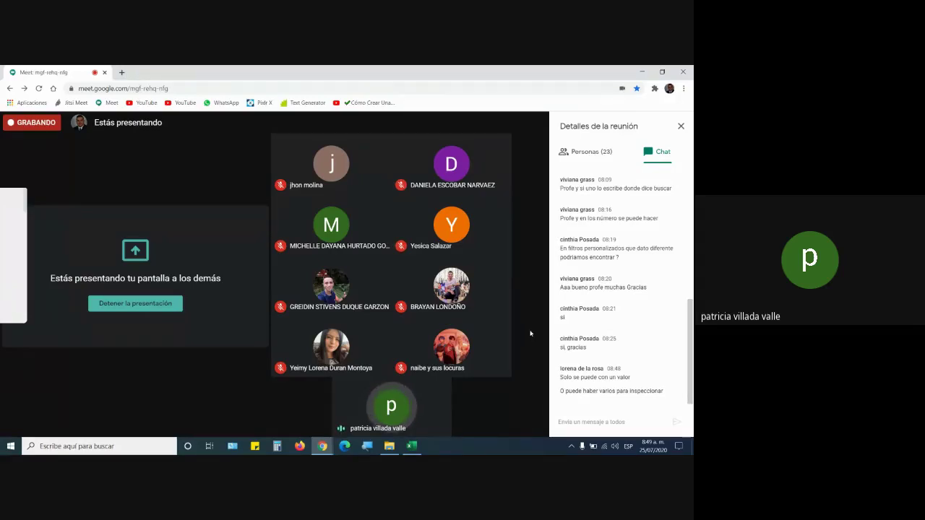
click(388, 447)
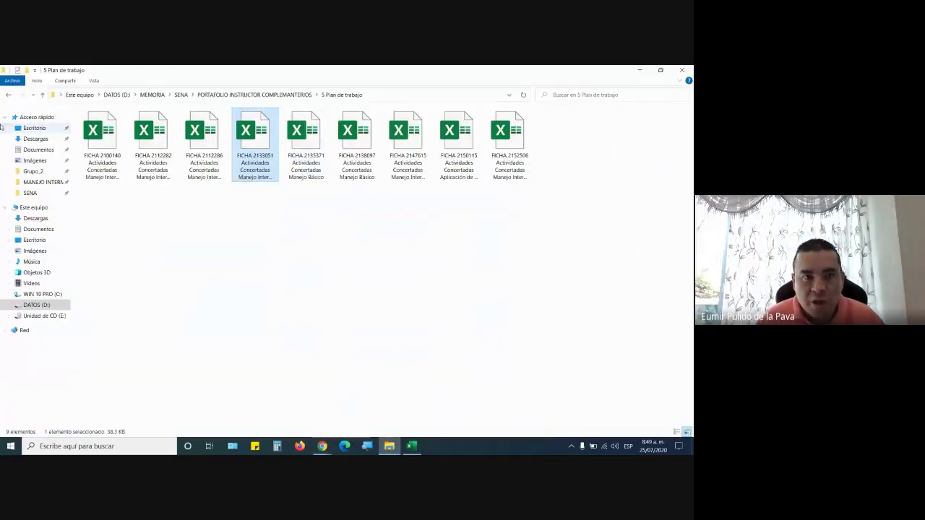
- Go up to MEMORIA and open EXCEL MATERIAL > MANEJO INTERMEDIO > Funciones_Texto_3
key(alt+Up)
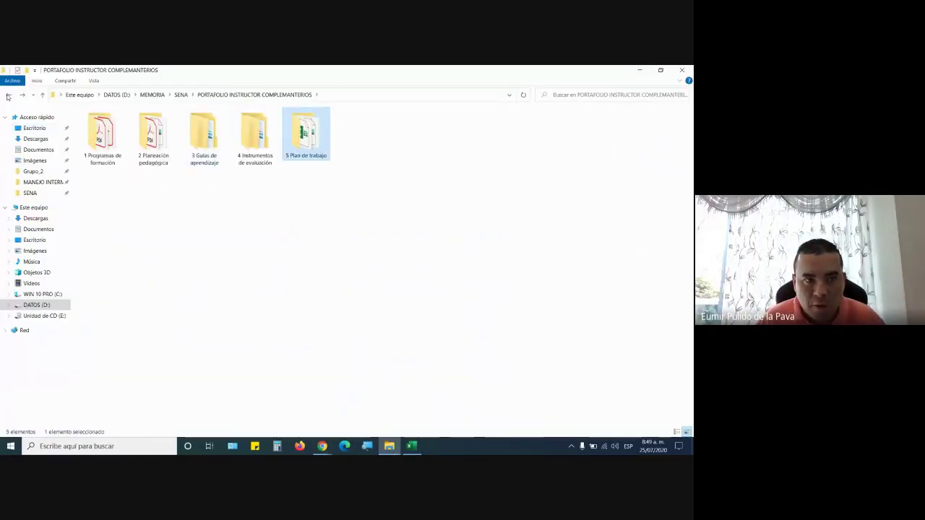
key(alt+Up)
key(alt+Up)
double_click(261, 147)
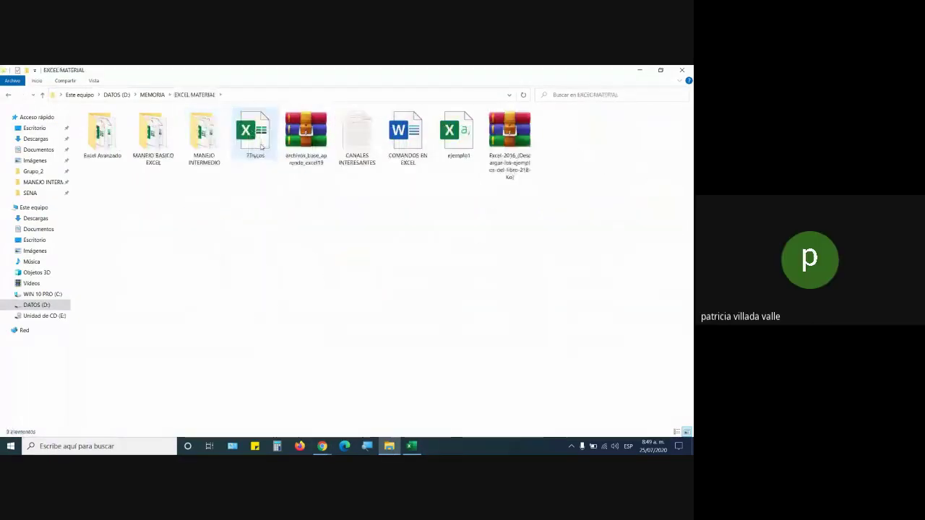
double_click(205, 152)
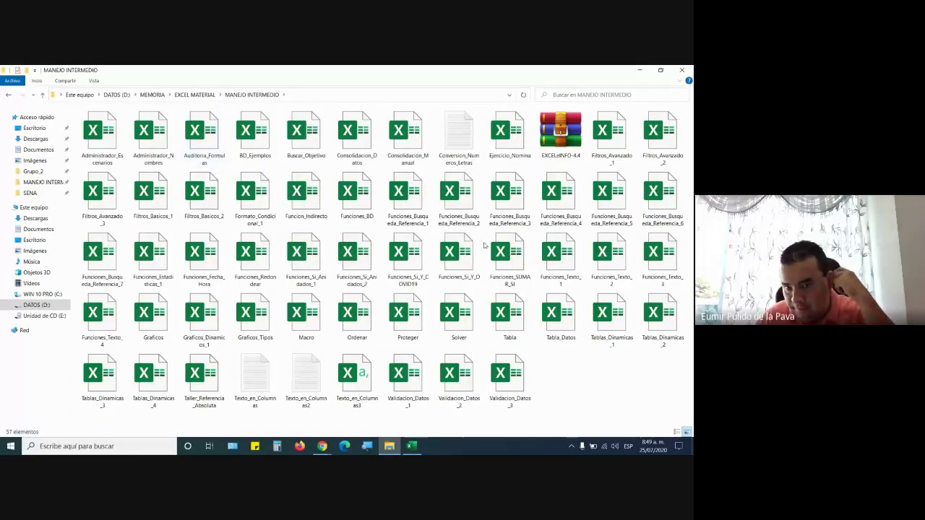
click(657, 259)
double_click(658, 259)
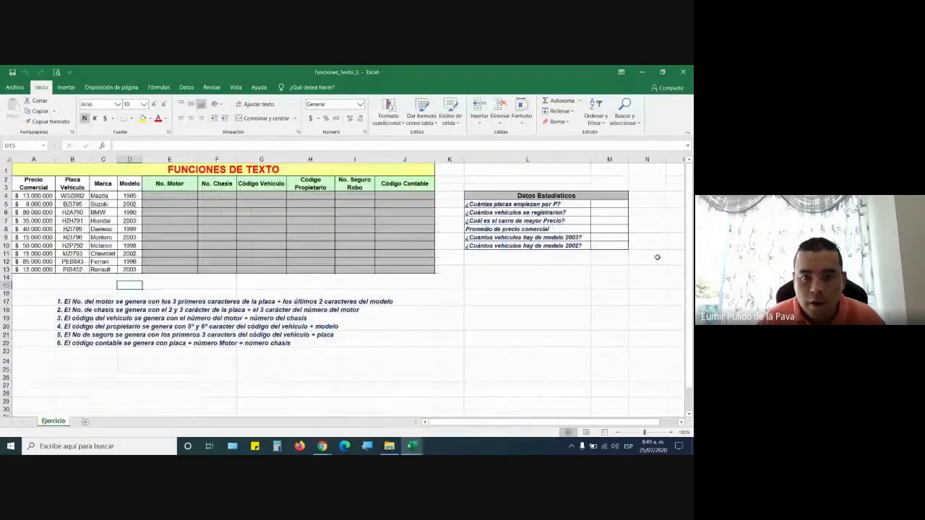
- Zoom the sheet to 140% and give the grey answer cells E4:J13 No Fill
click(670, 432)
click(670, 433)
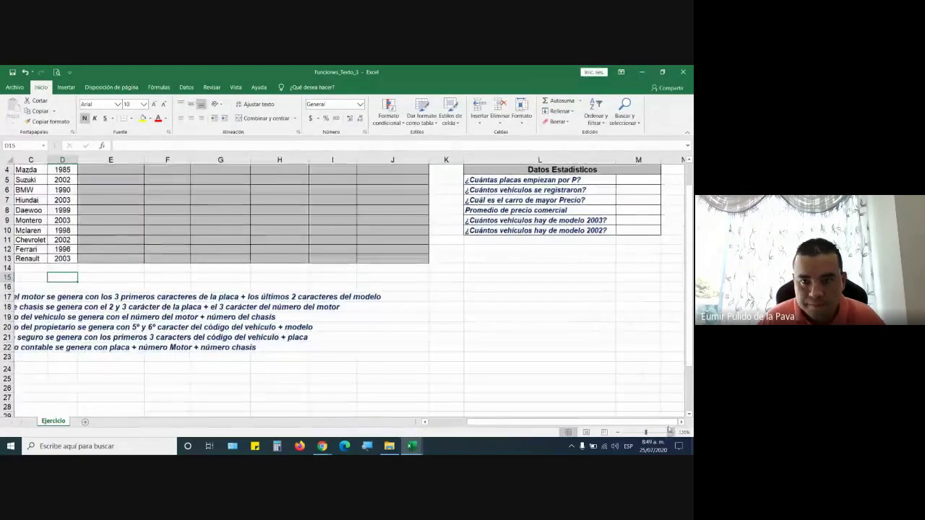
ctrl+scroll(68, 218, up, 2)
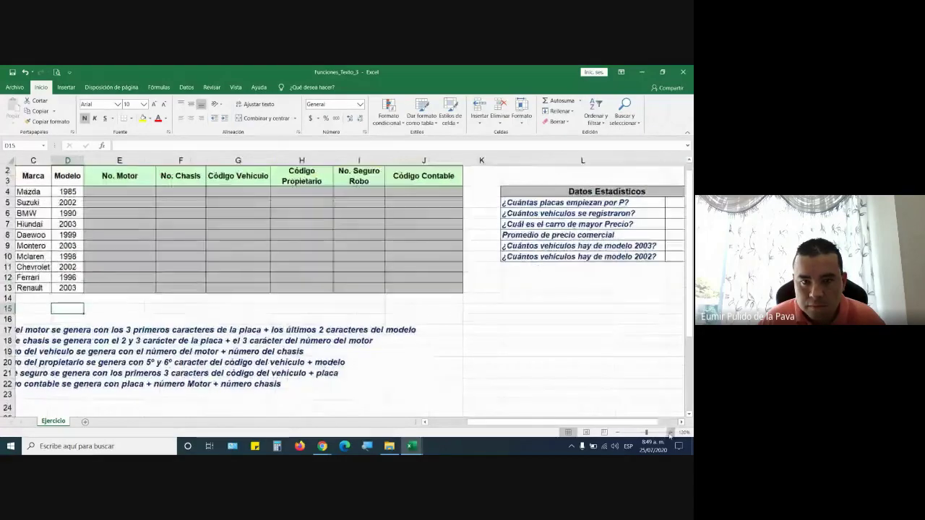
drag(78, 212, 422, 312)
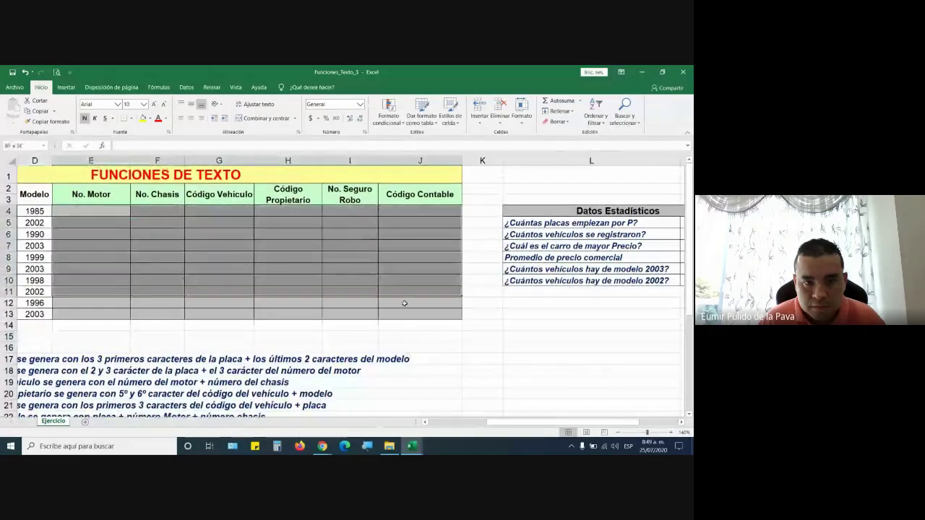
click(150, 120)
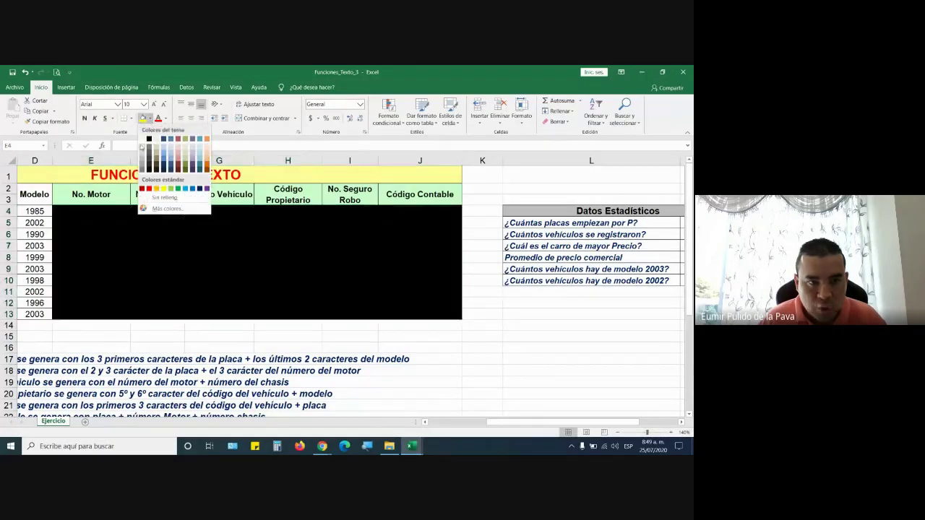
click(144, 139)
click(272, 270)
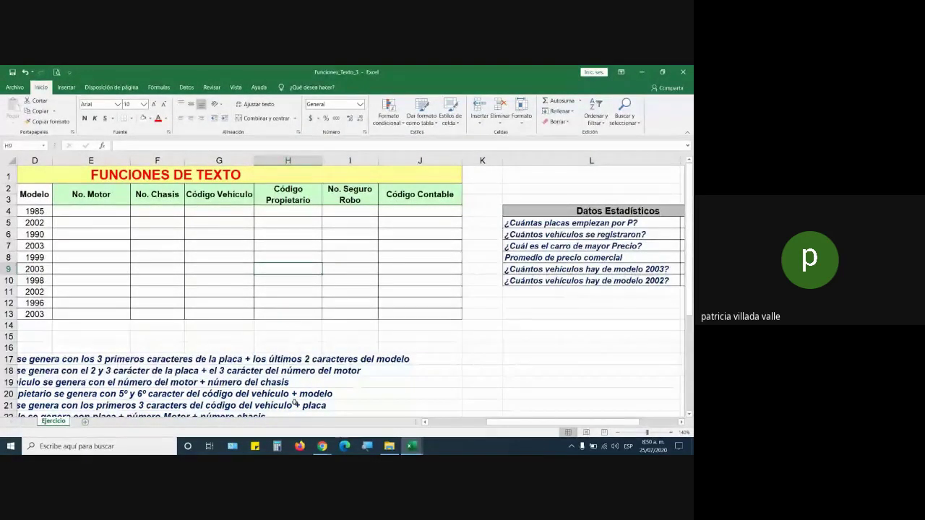
drag(500, 422, 439, 427)
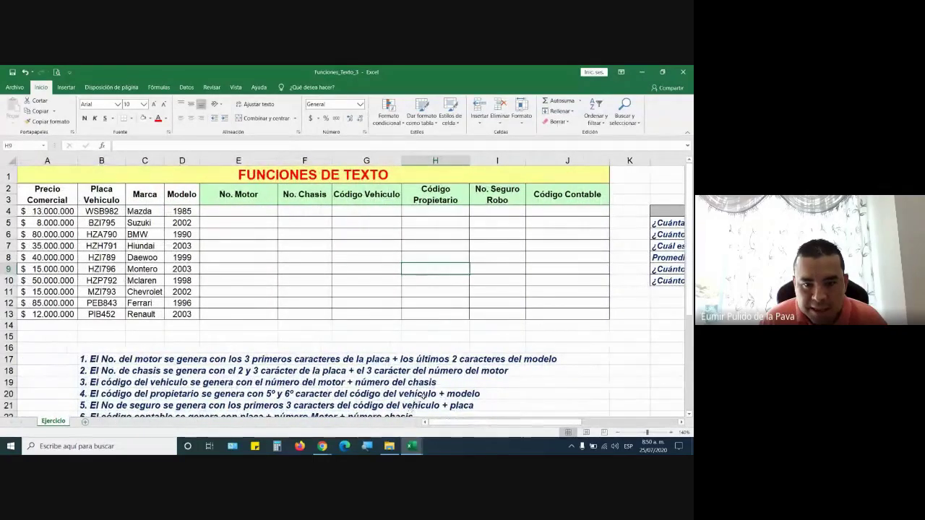
click(175, 395)
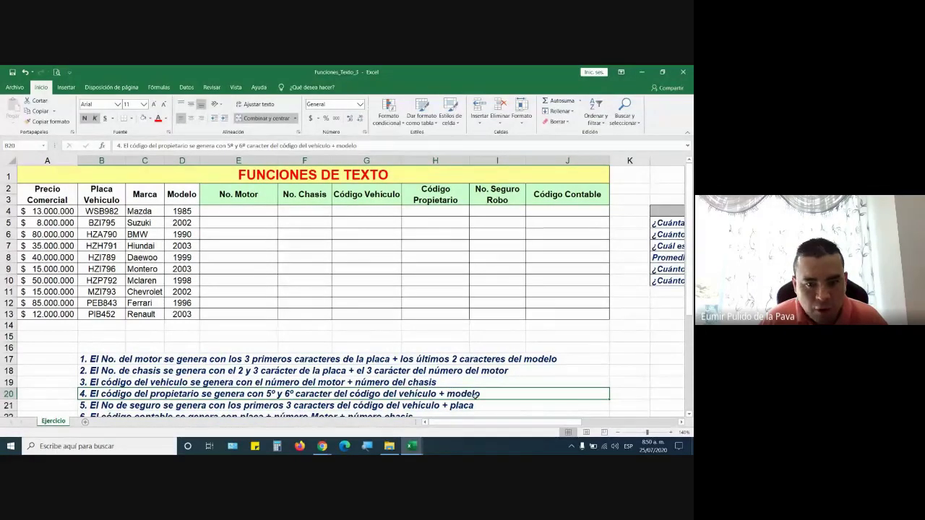
click(456, 407)
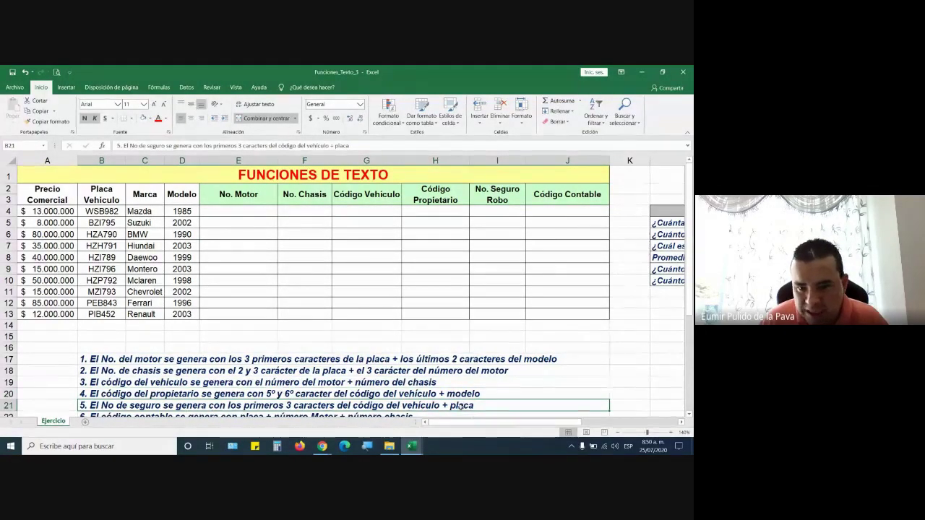
click(449, 395)
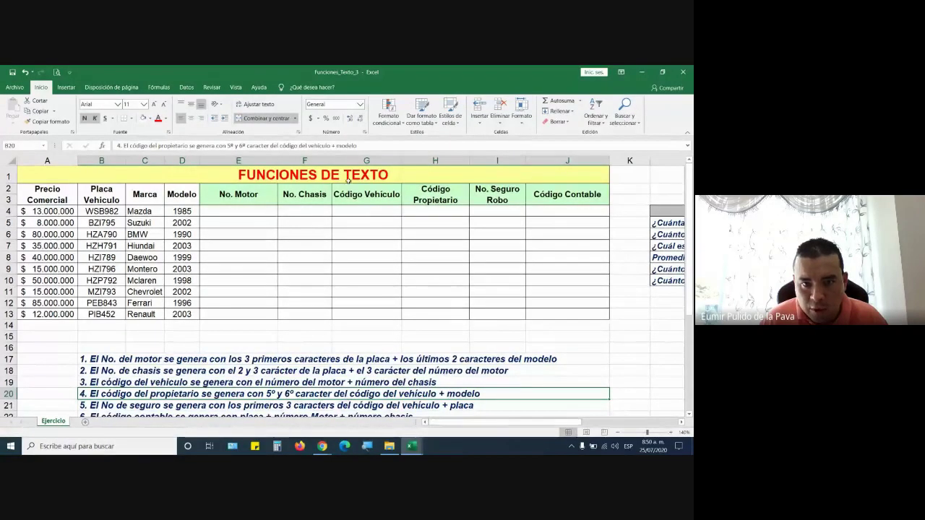
click(364, 210)
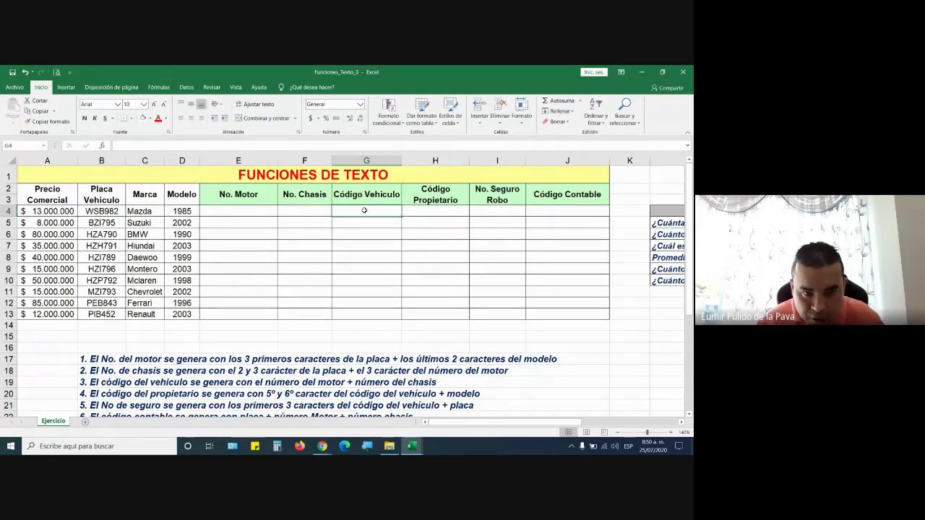
click(211, 384)
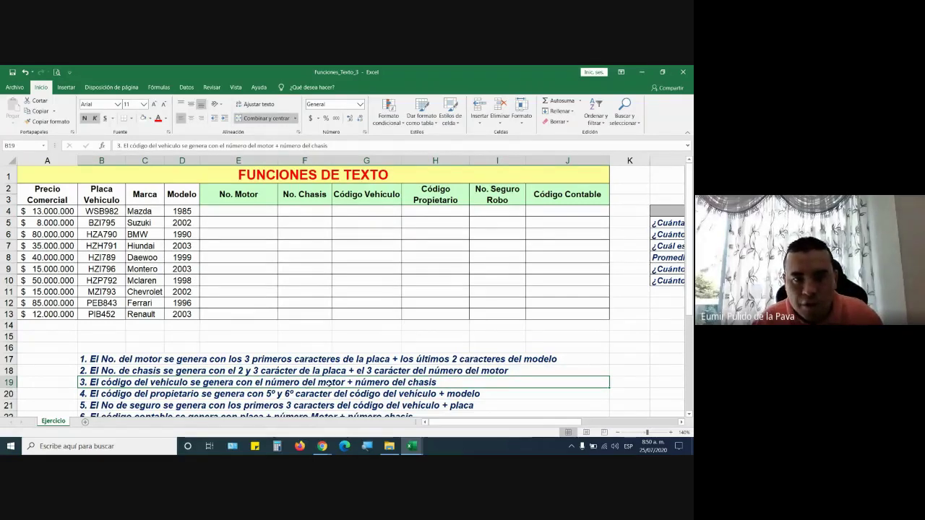
click(364, 210)
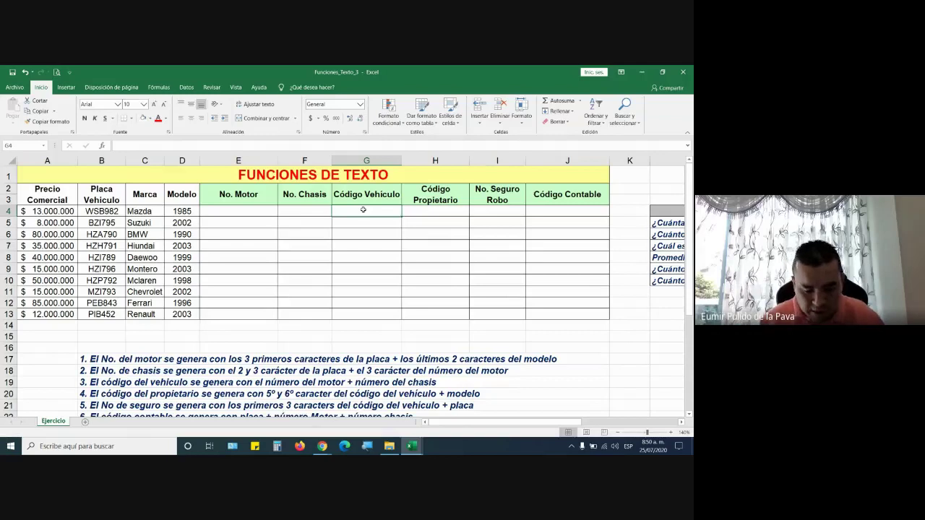
- Finish vehicle code BNH675 in G4 and set the table text size to 16
text(BNH675)
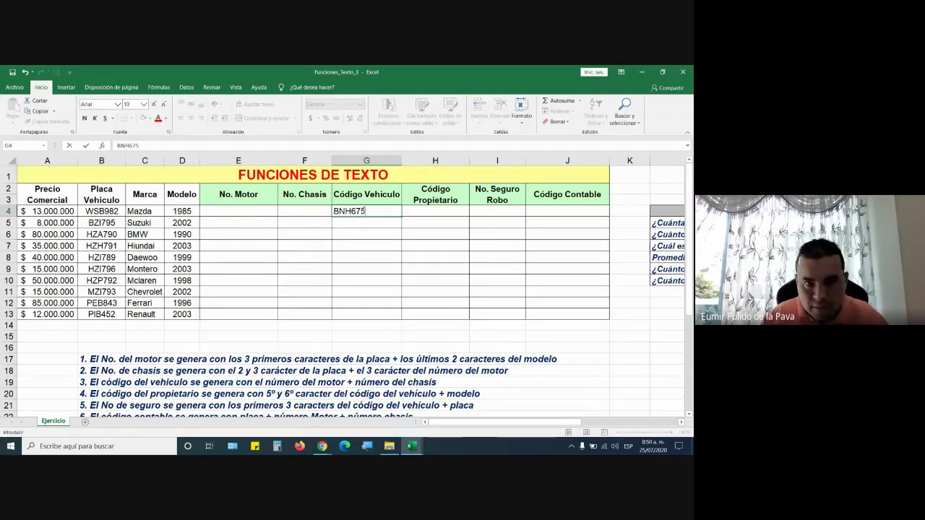
key(Return)
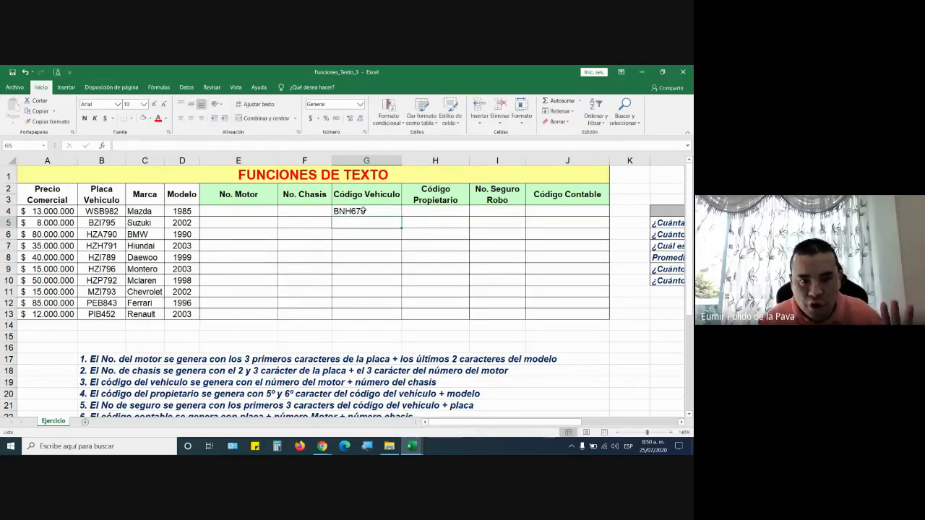
click(435, 214)
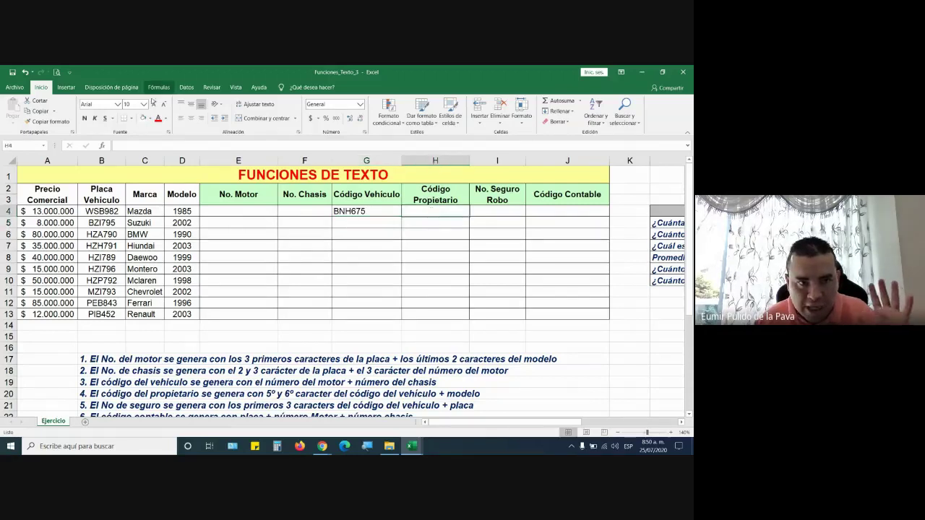
click(154, 103)
click(153, 103)
click(154, 103)
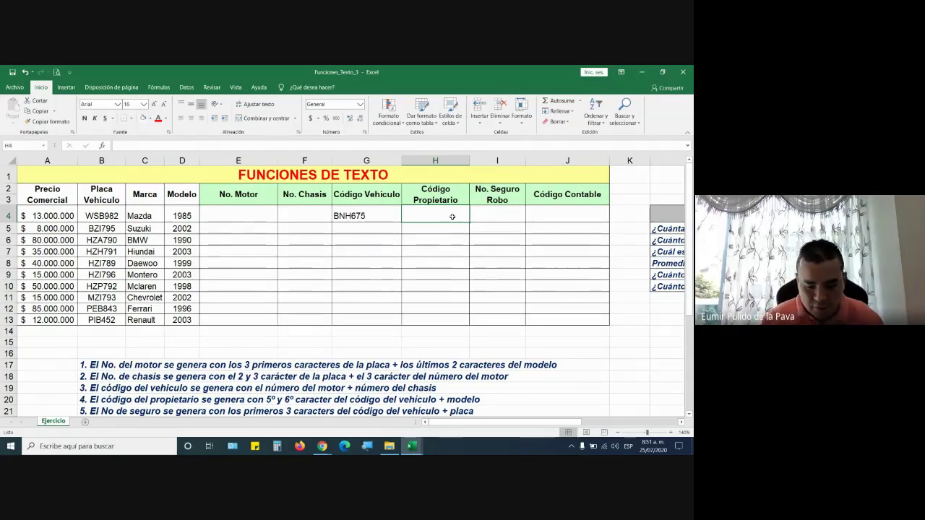
- Enter =CONCATENAR(EXTRAE(G4;5;2);D4) in H4 to produce owner code 751985
text(=ON)
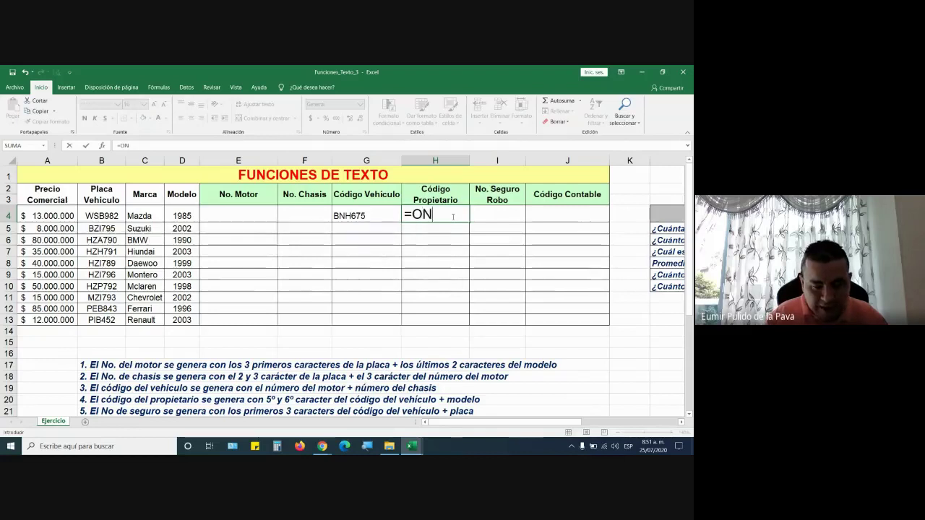
text(CA)
key(BackSpace)
key(BackSpace)
key(BackSpace)
key(BackSpace)
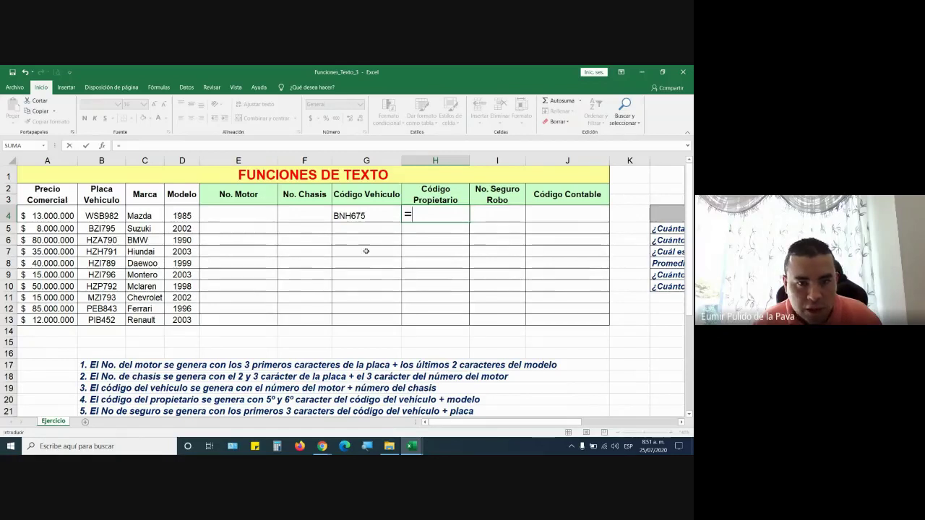
text(CON)
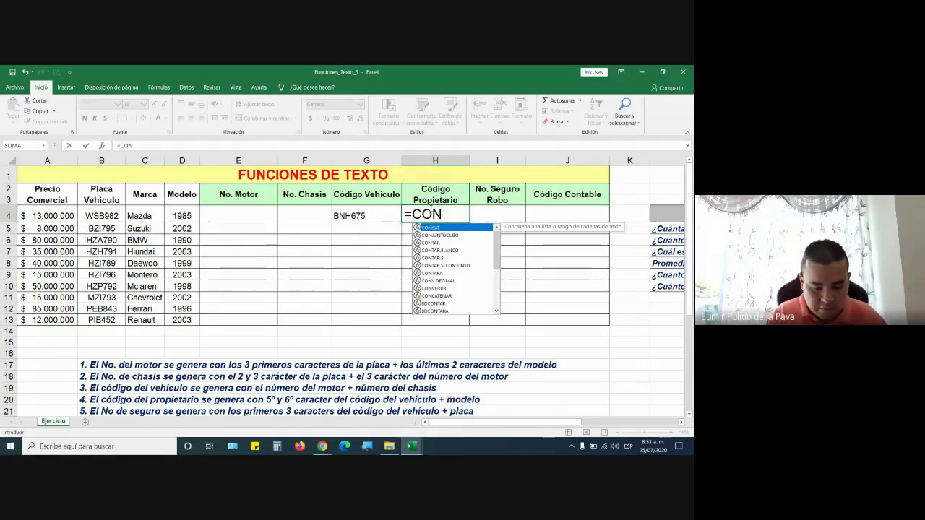
text(CATENAR()
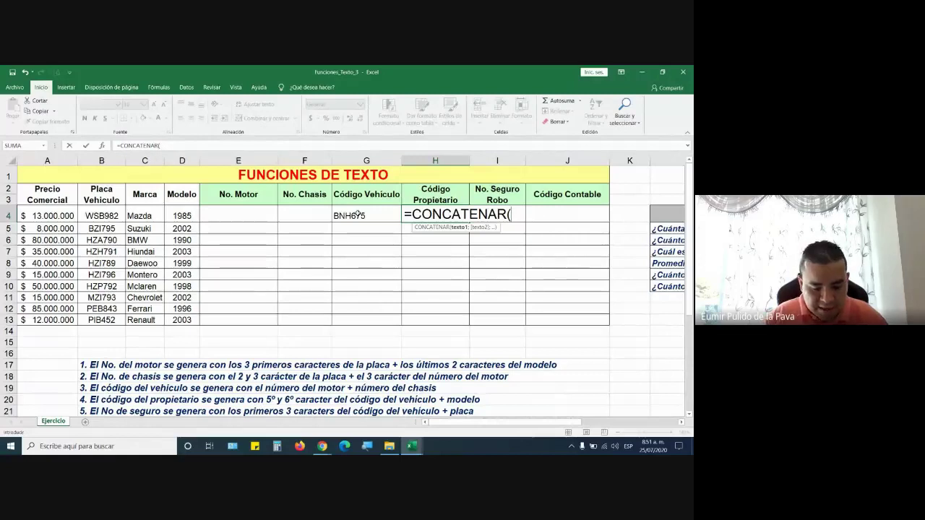
text(EXTRAE()
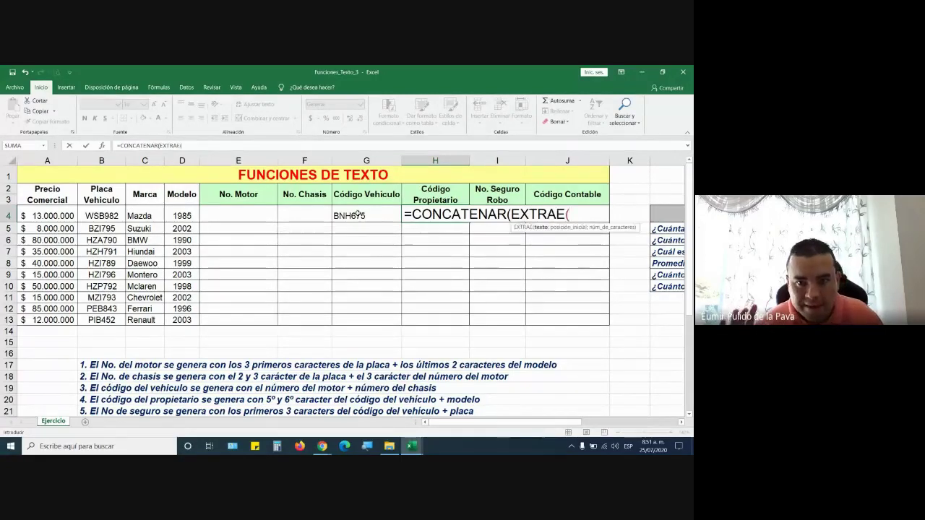
click(359, 216)
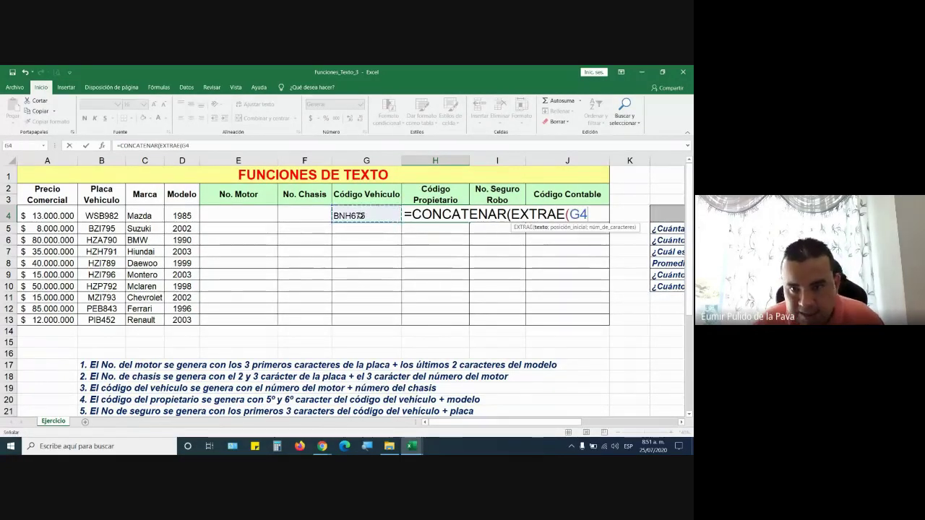
text(;)
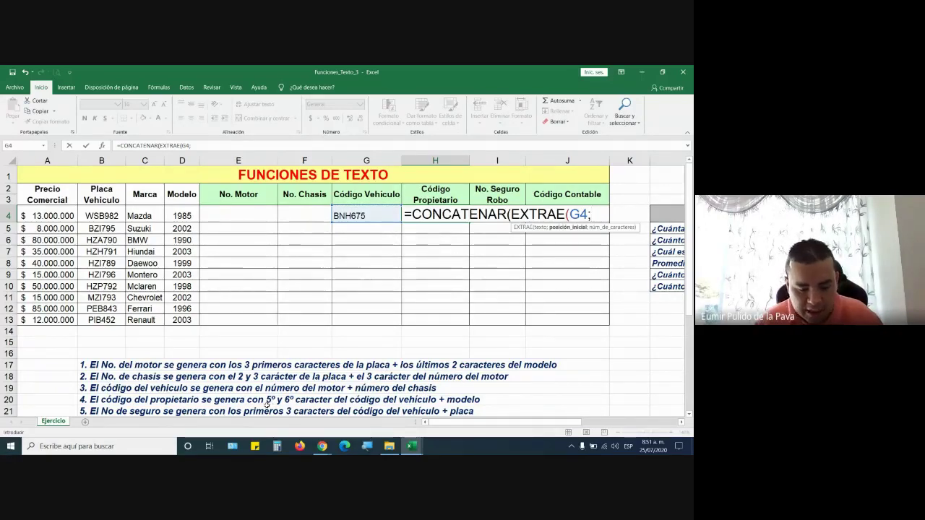
text(5;)
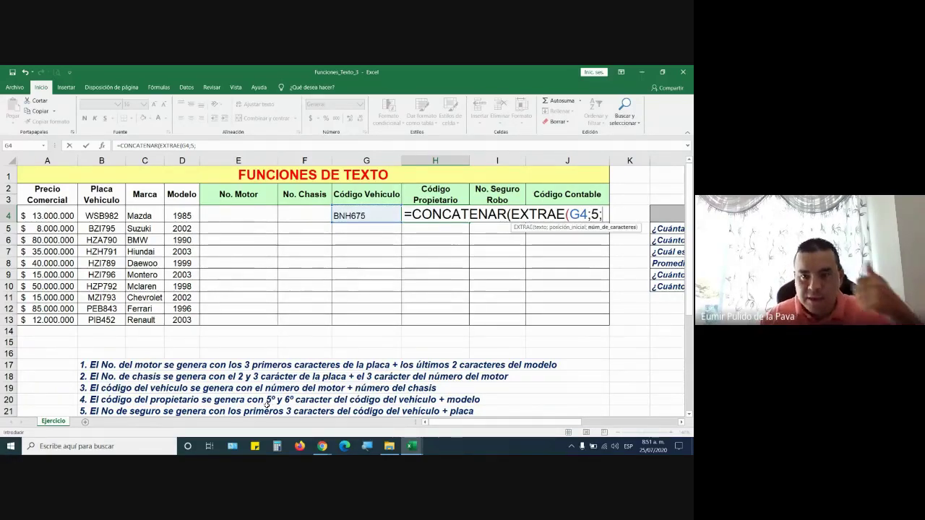
text(2)
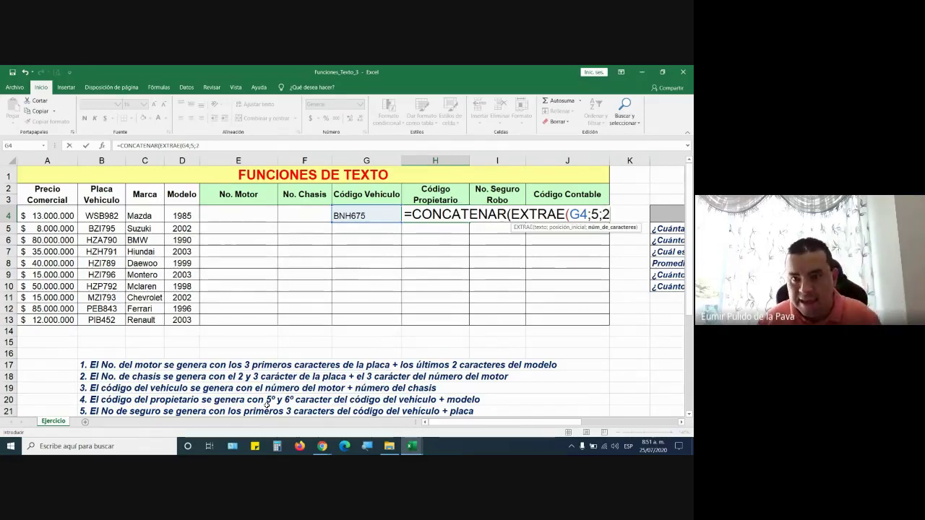
text())
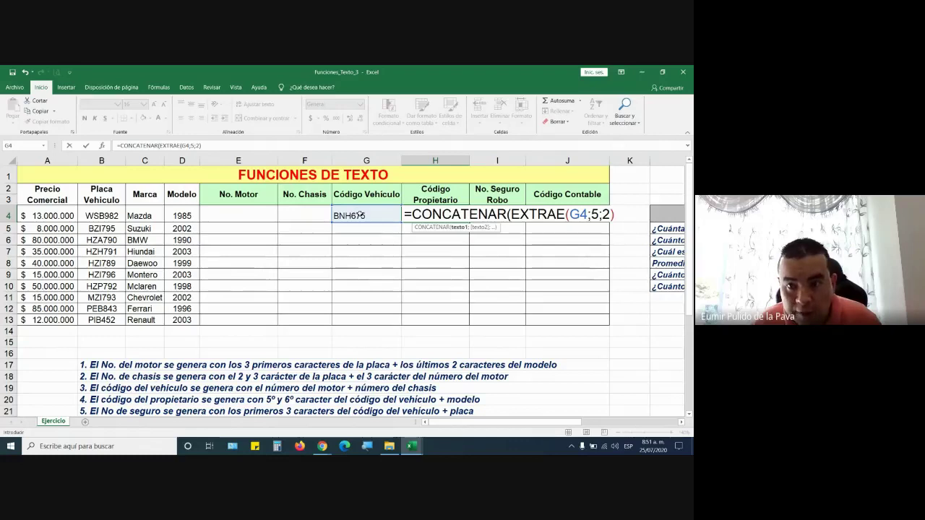
text(;)
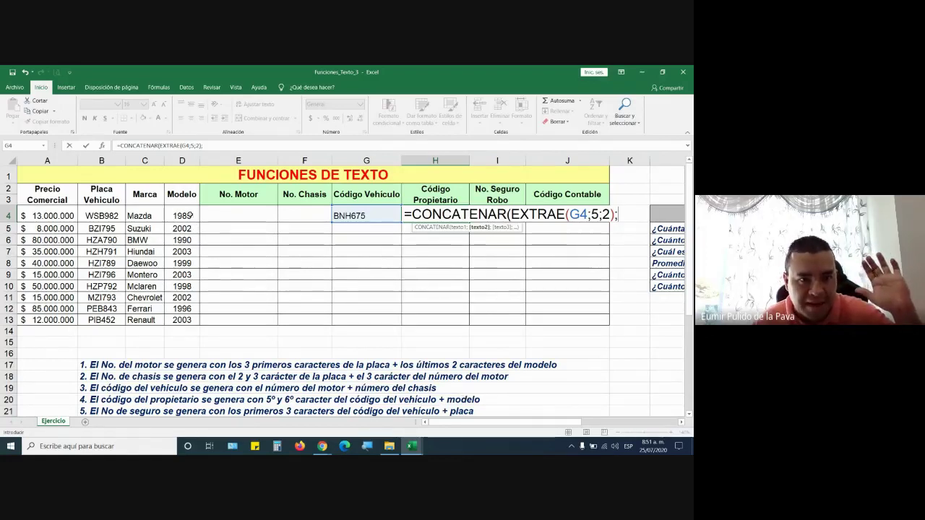
click(190, 215)
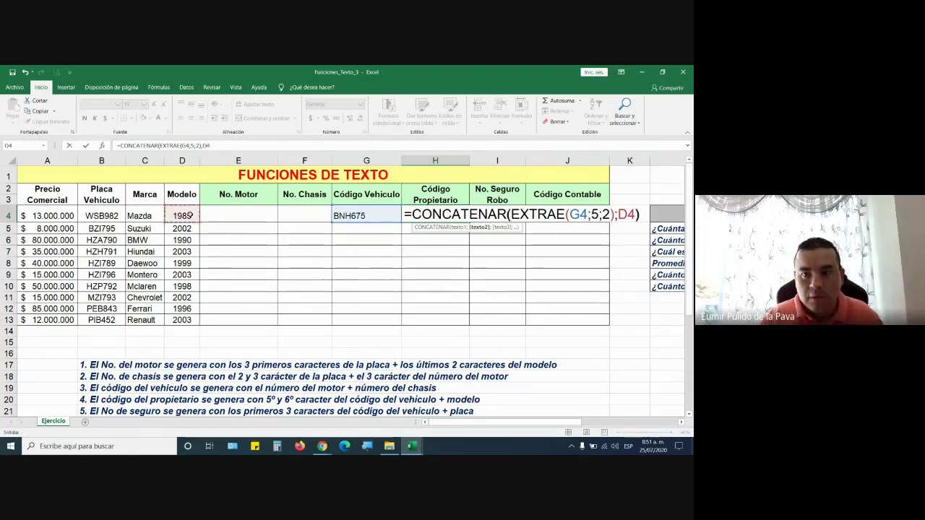
text())
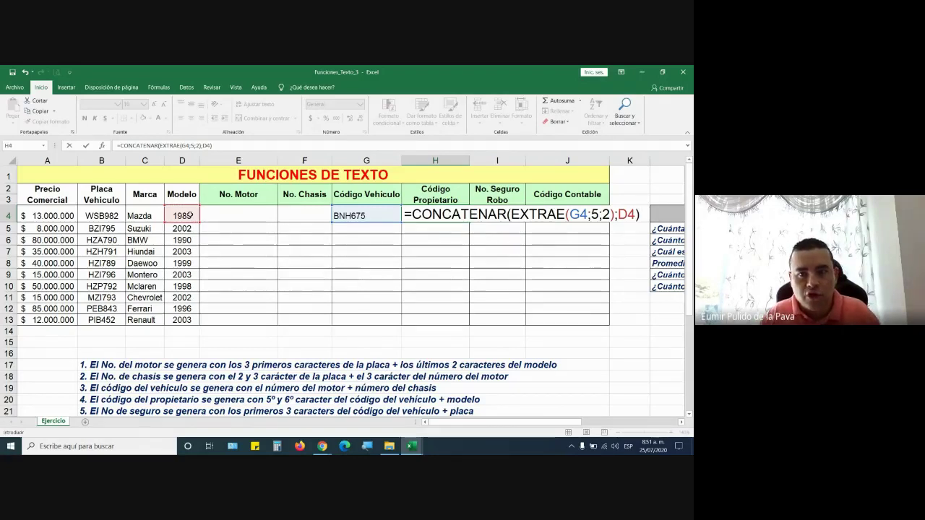
key(Return)
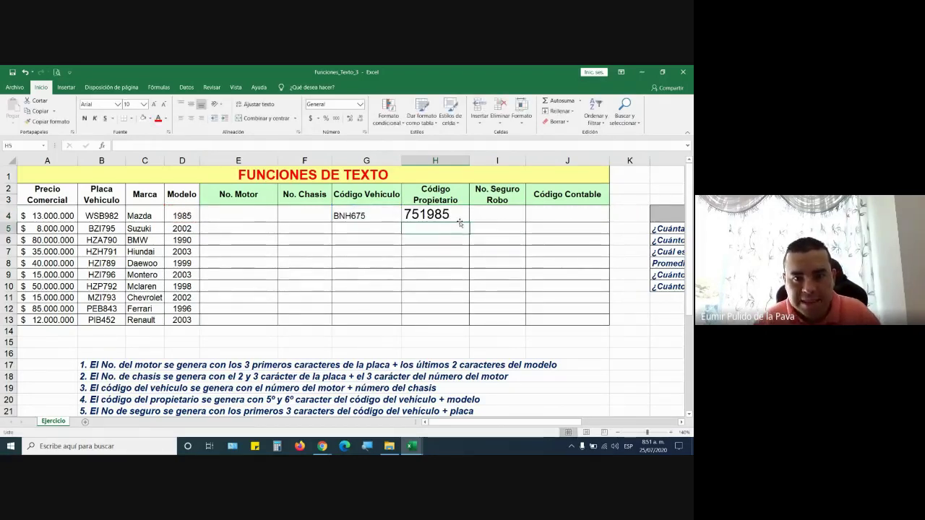
- Reopen H4's formula, highlight its CONCATENAR and EXTRAE parts, and recommit it
click(462, 216)
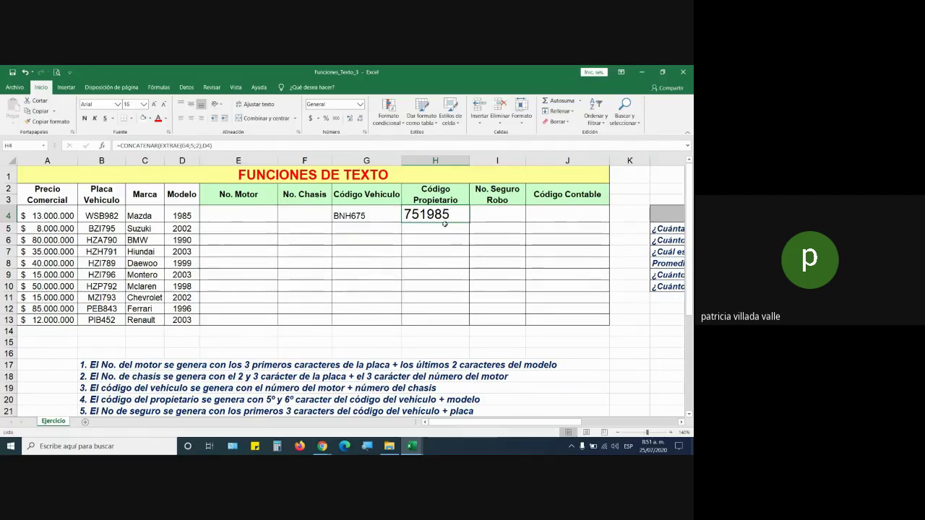
double_click(449, 209)
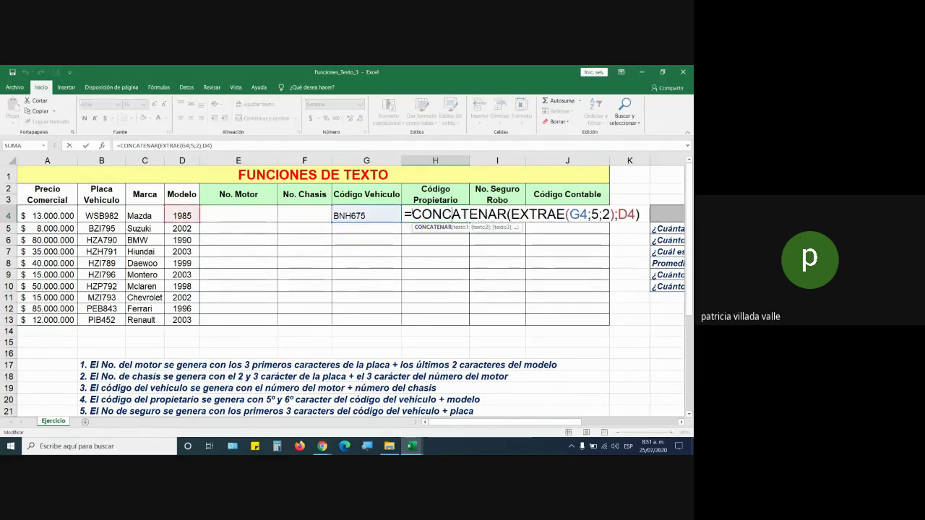
drag(404, 214, 614, 214)
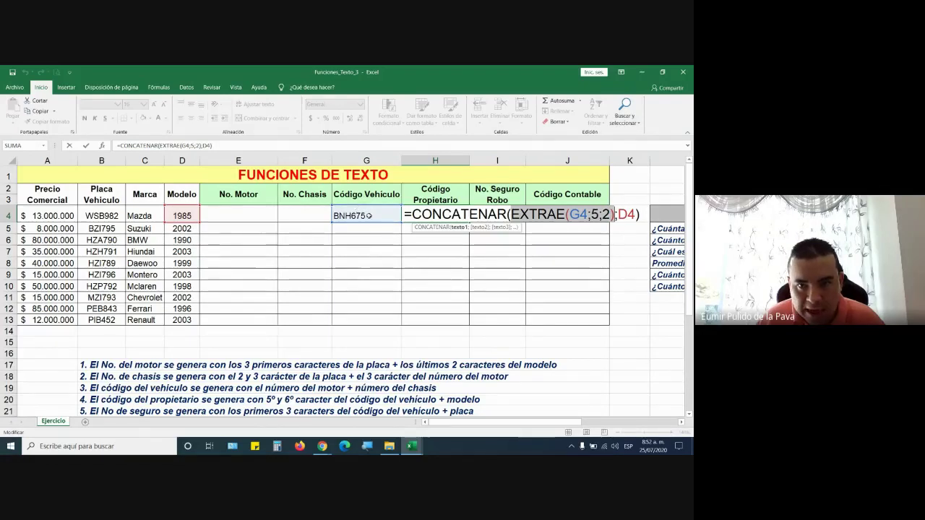
drag(617, 214, 635, 214)
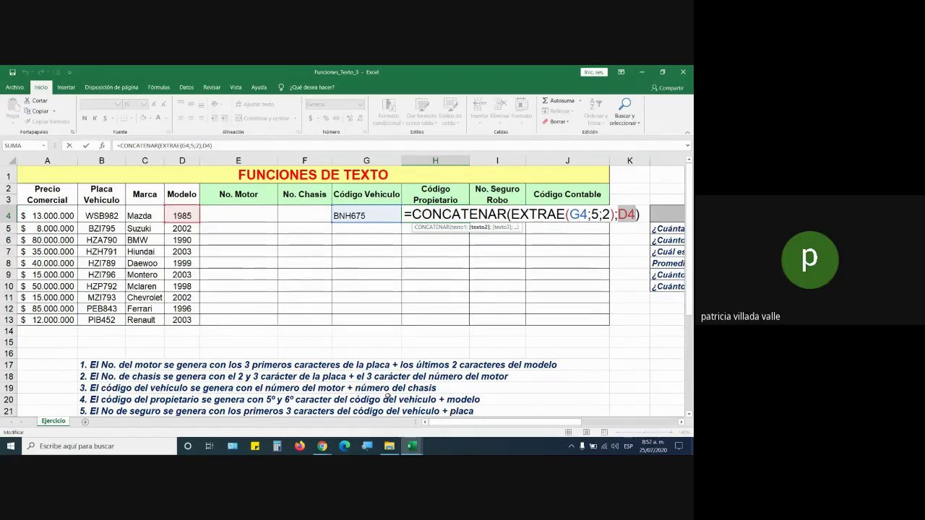
drag(404, 214, 511, 214)
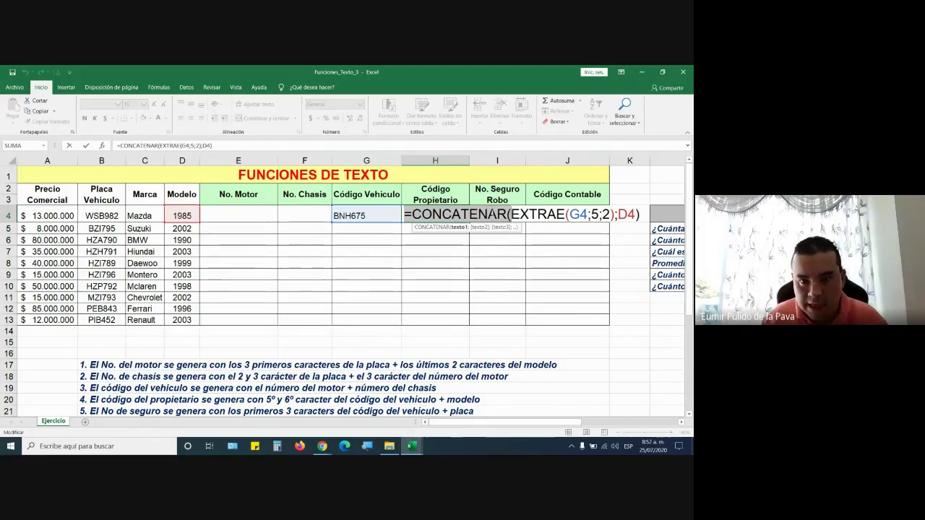
drag(511, 214, 652, 213)
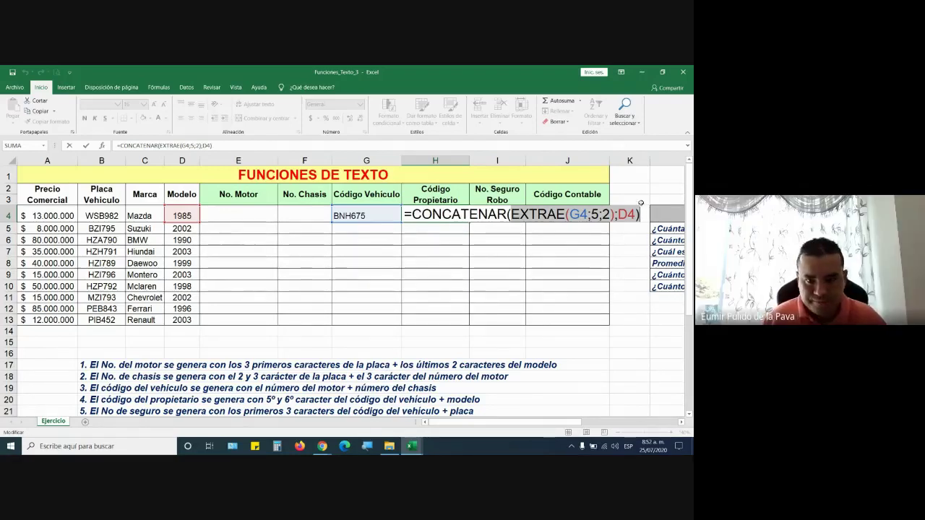
key(ctrl+Return)
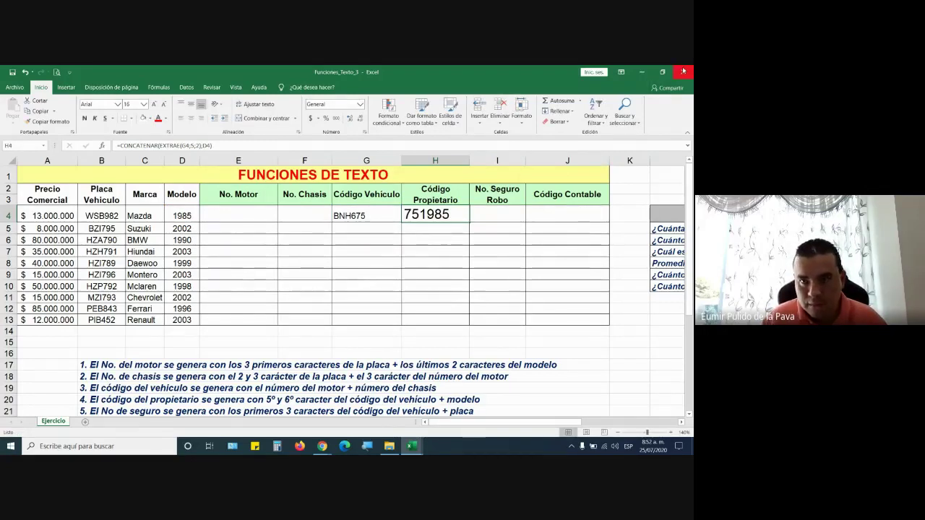
- Cancel closing the workbook, then scroll right to the Datos Estadísticos answers and select M5
click(683, 71)
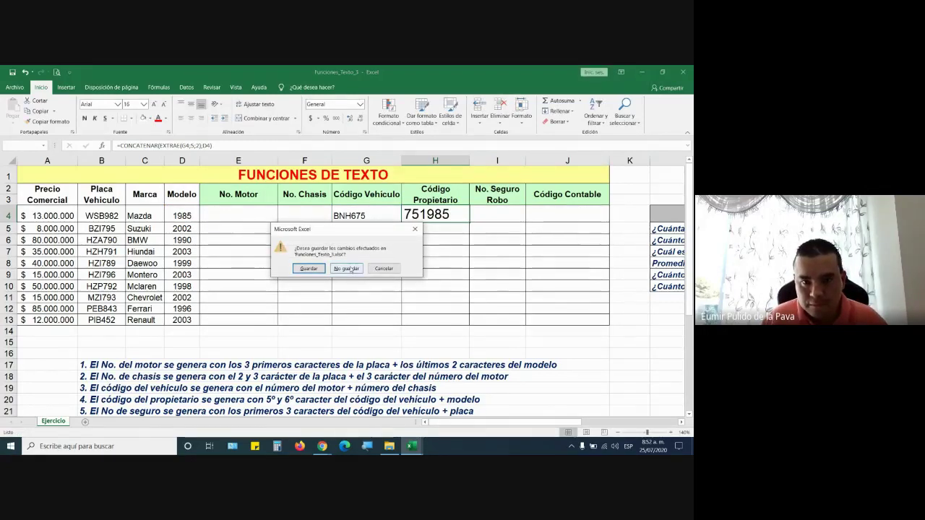
click(384, 268)
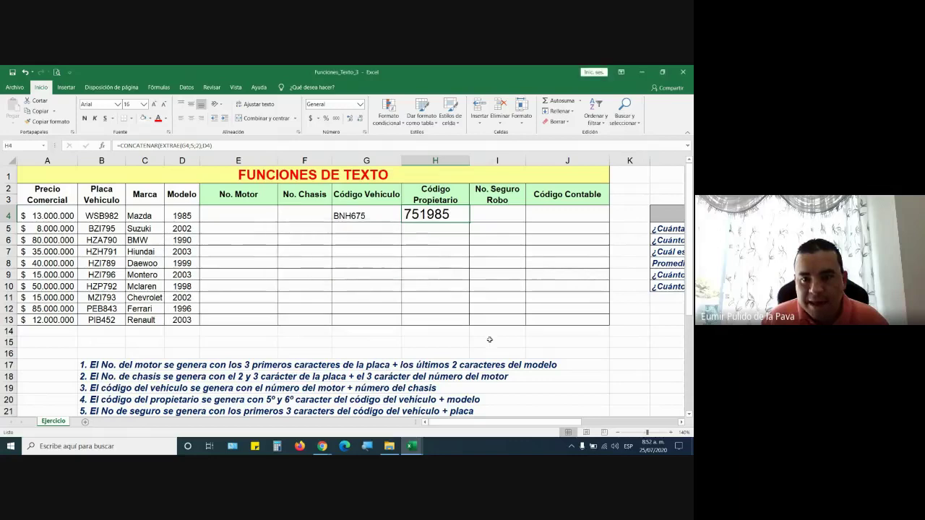
scroll(490, 340, right, 5)
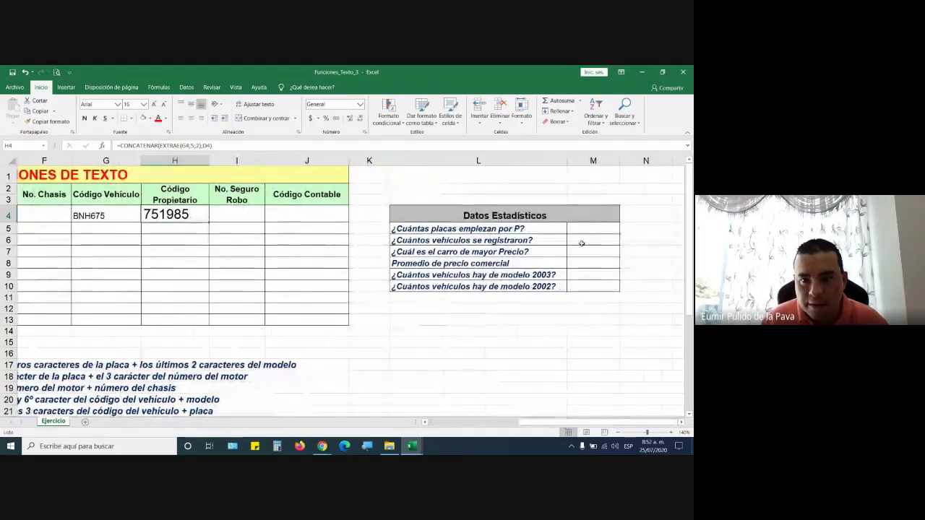
drag(588, 230, 584, 288)
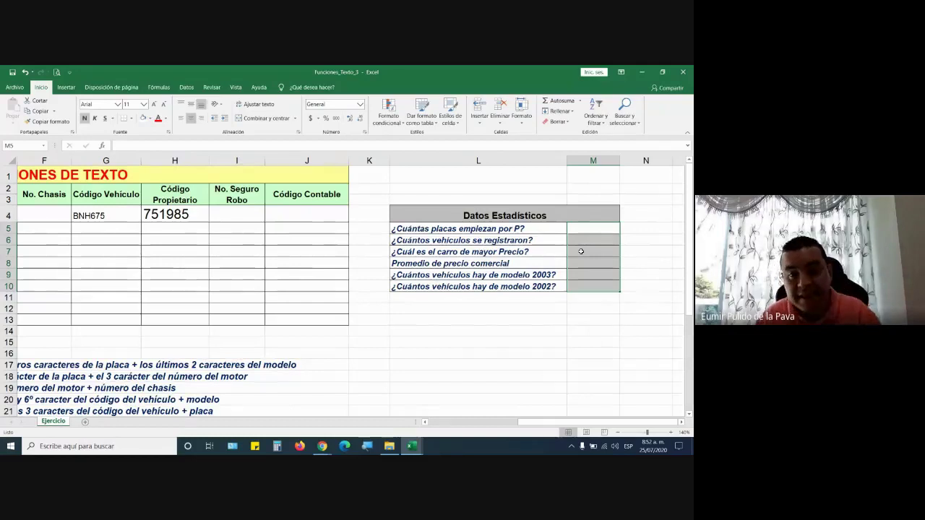
click(527, 228)
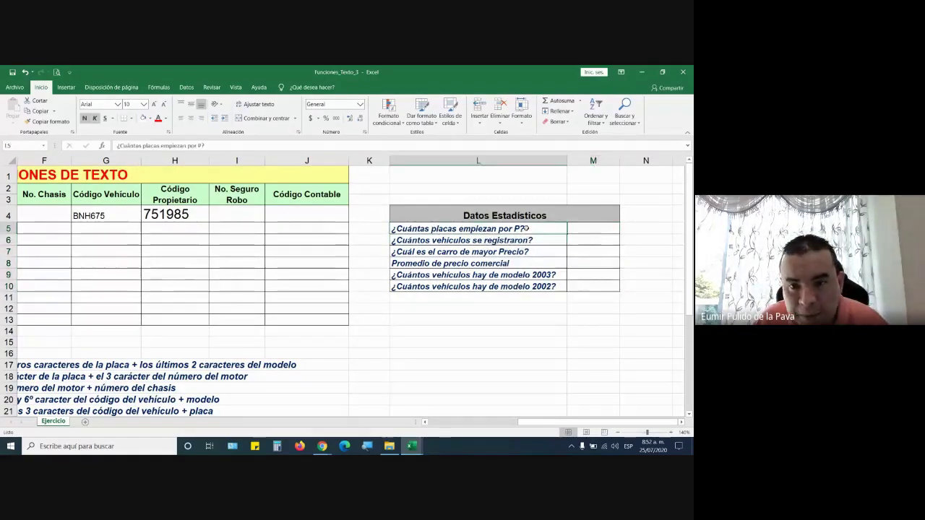
click(587, 229)
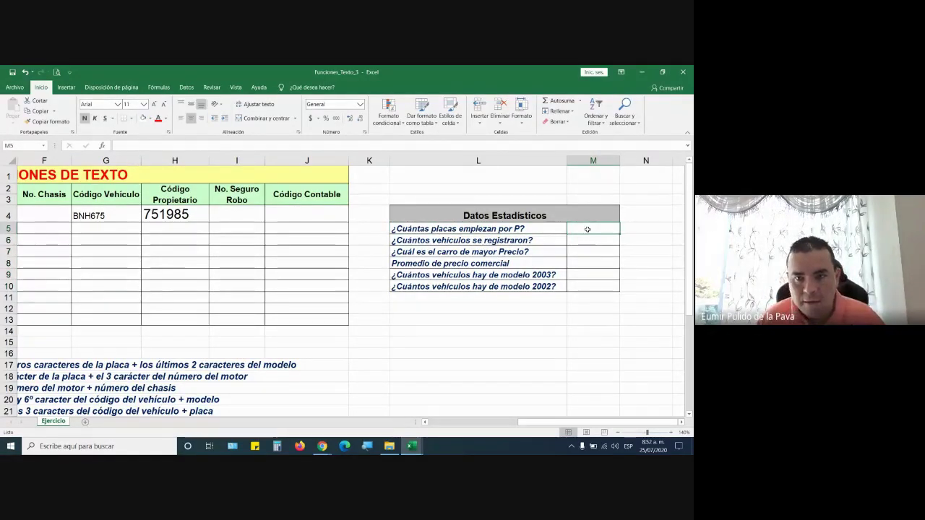
- Enter =CONTAR.SI(B4:B13;"P*") in M5 to count plates starting with P, giving 2
text(=)
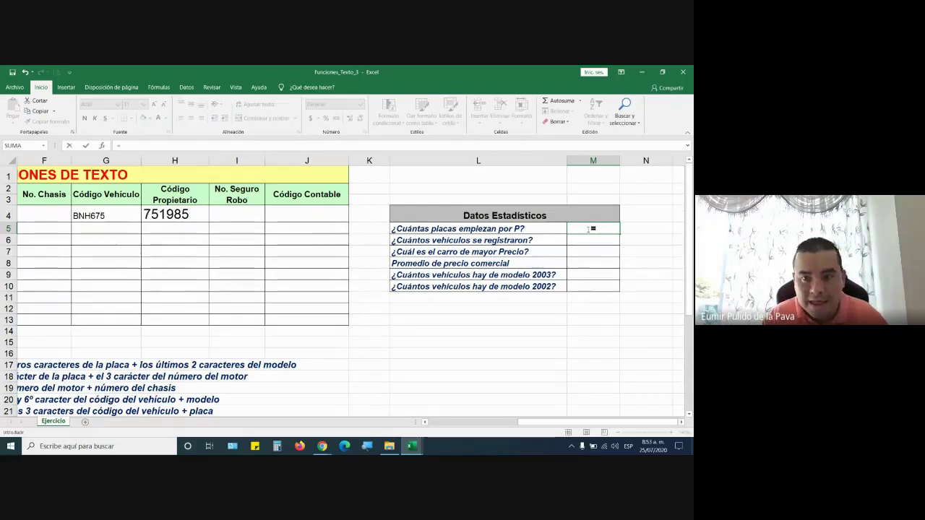
text(CON)
key(Down)
key(Down)
key(Down)
key(Down)
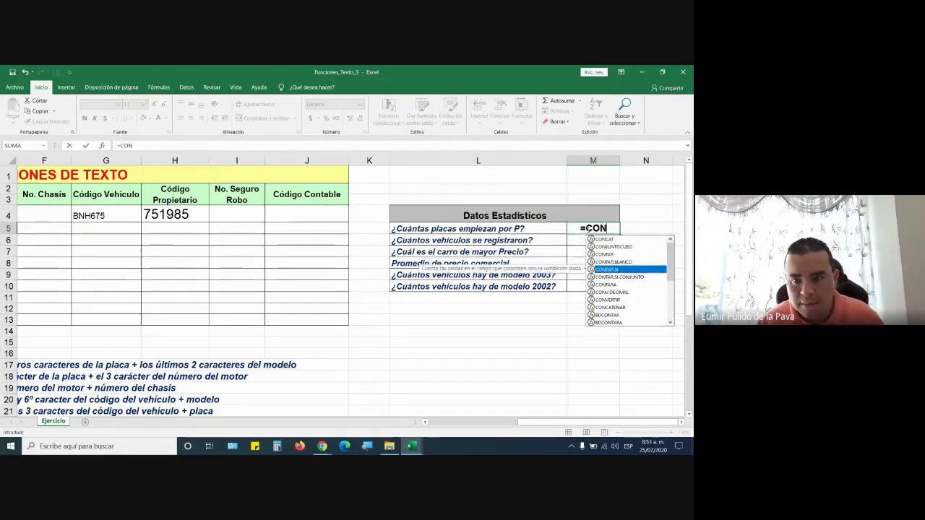
key(Tab)
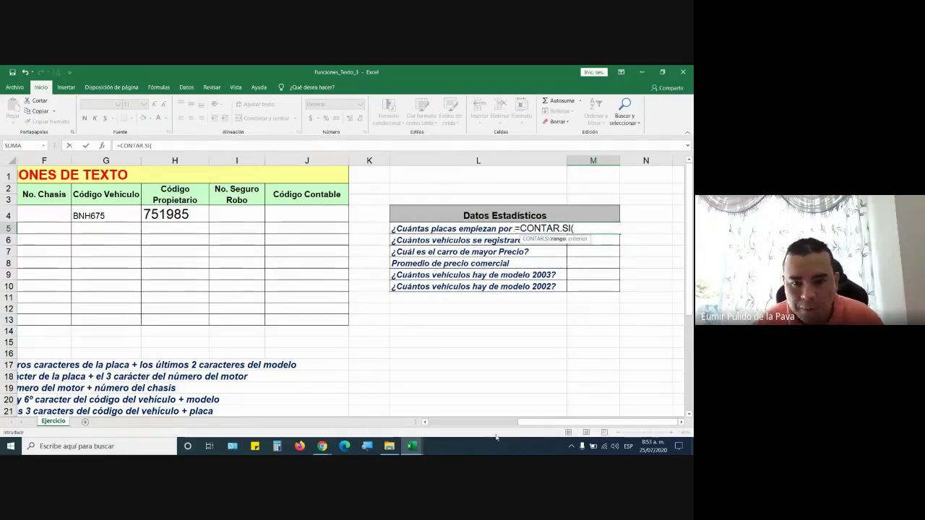
drag(530, 421, 444, 421)
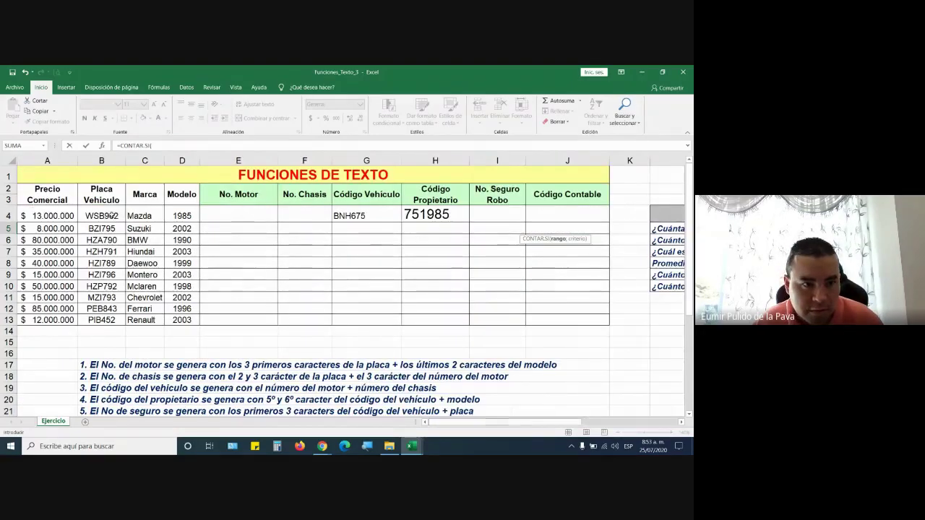
drag(112, 214, 108, 320)
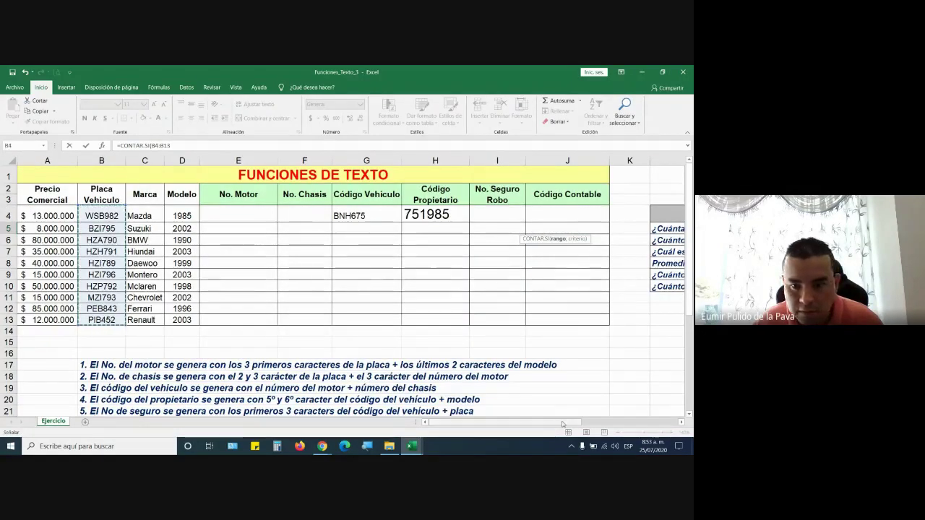
drag(563, 424, 650, 423)
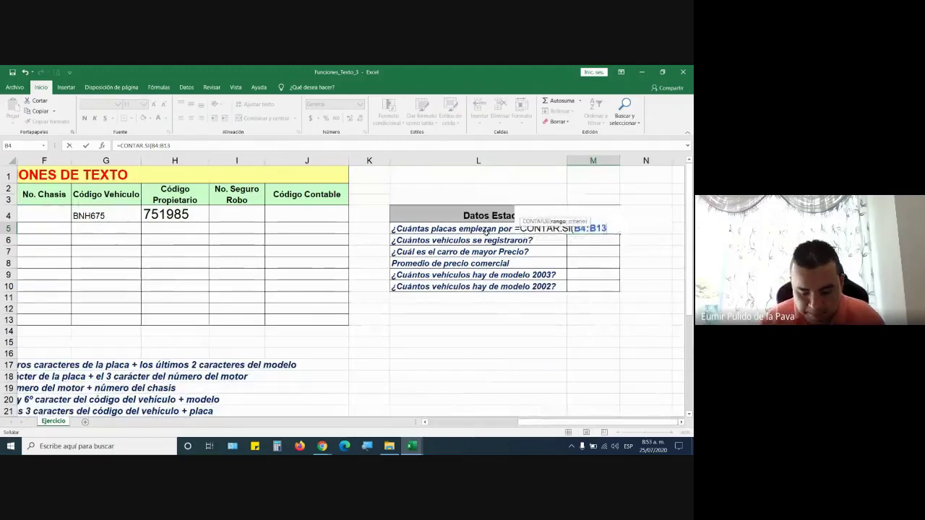
text(;"P*)
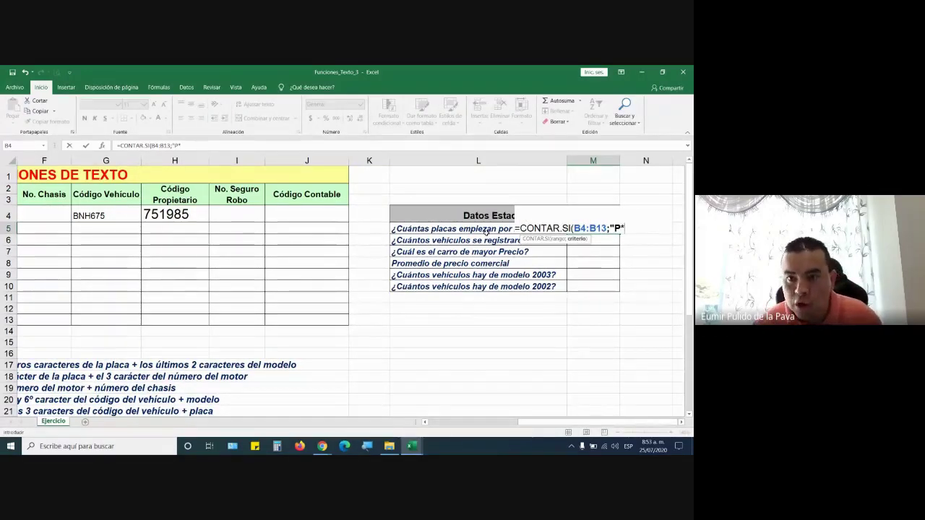
text(")
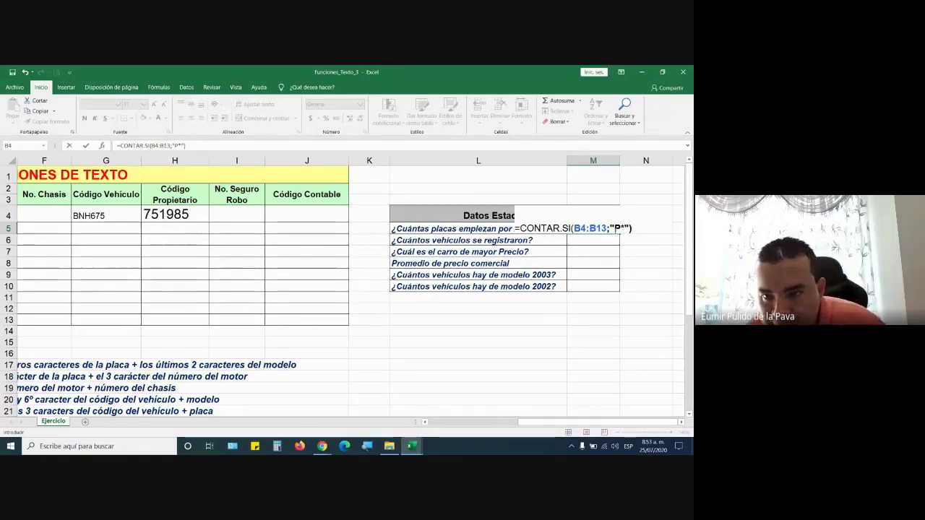
click(619, 228)
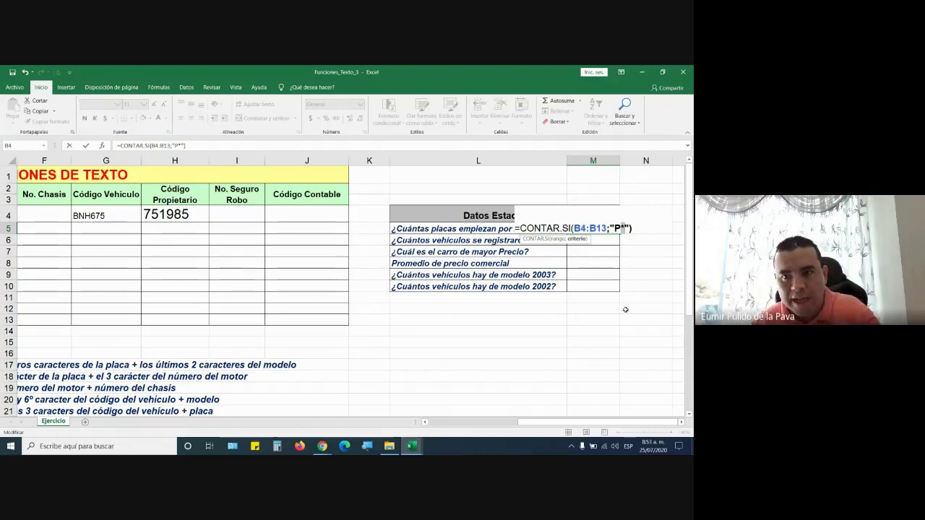
key(Return)
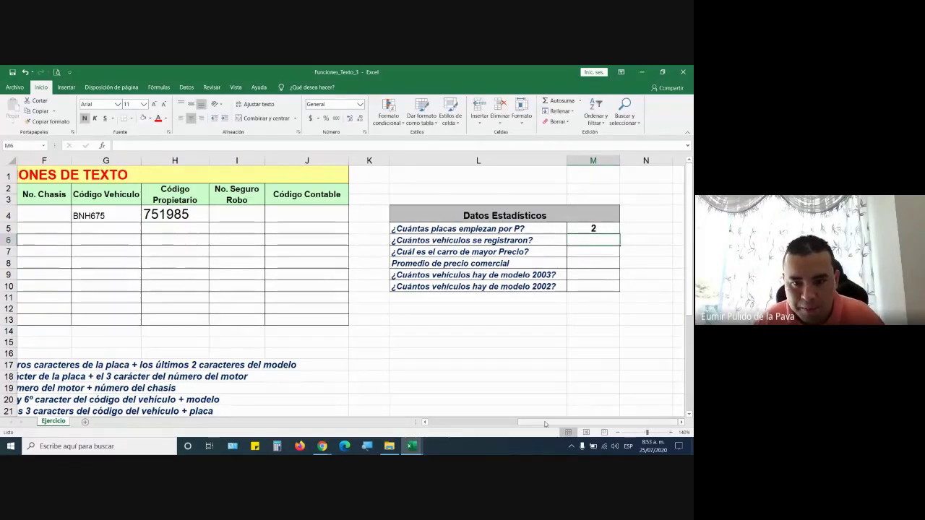
- Enter =CONTARA(B4:B13) in M6 to count the registered vehicles, giving 10
scroll(87, 311, left, 5)
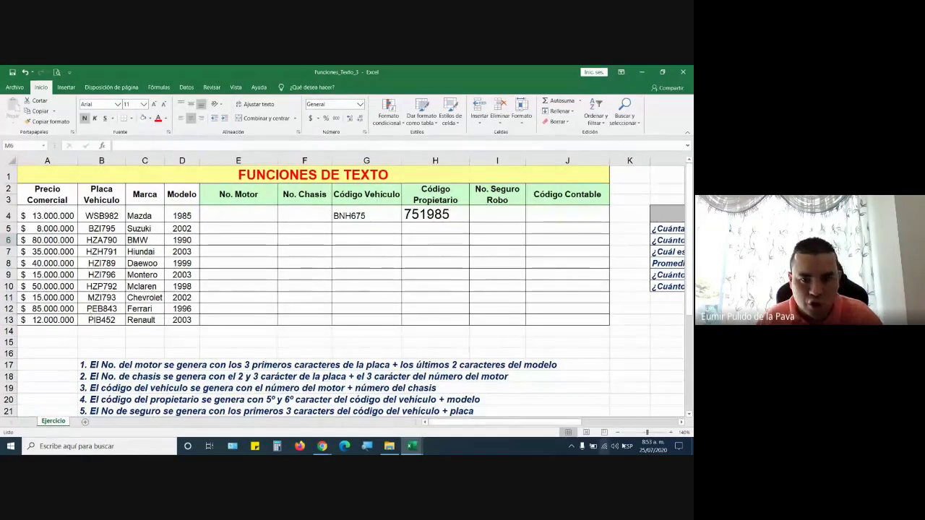
drag(505, 422, 553, 422)
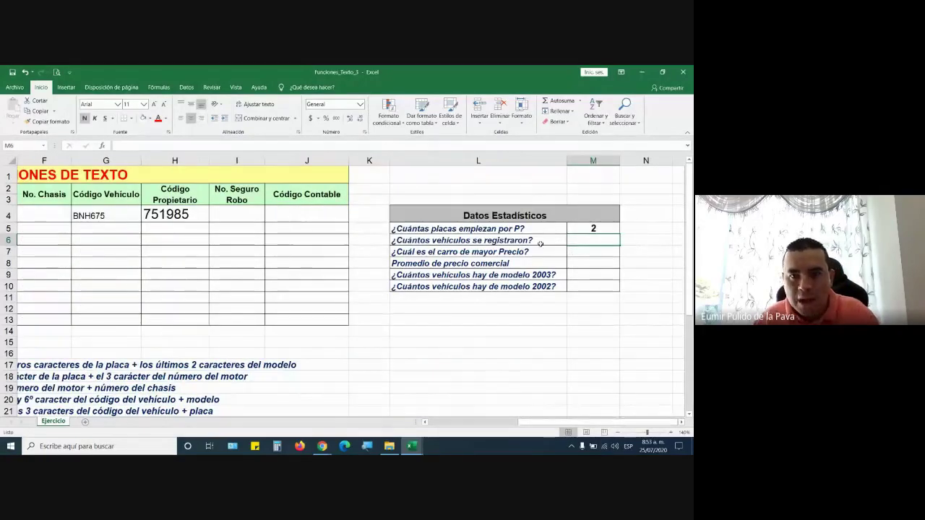
text(=)
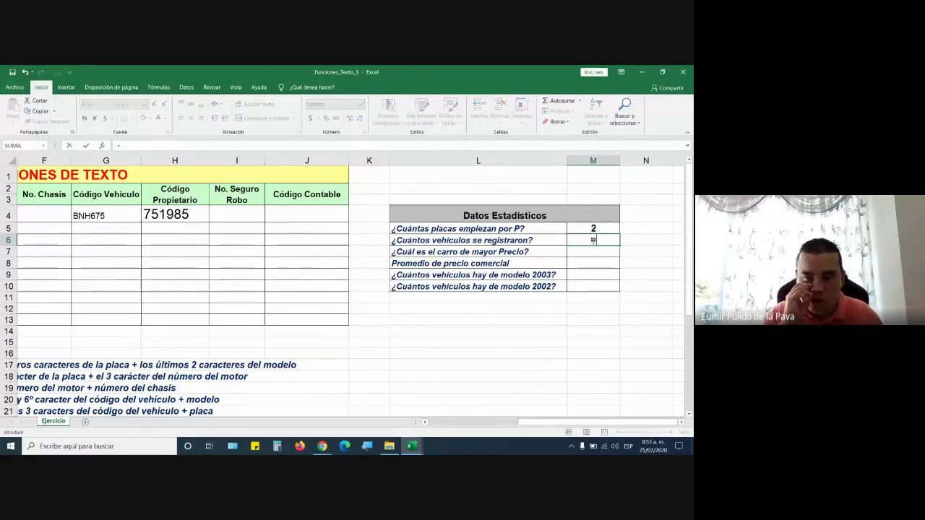
text(CO)
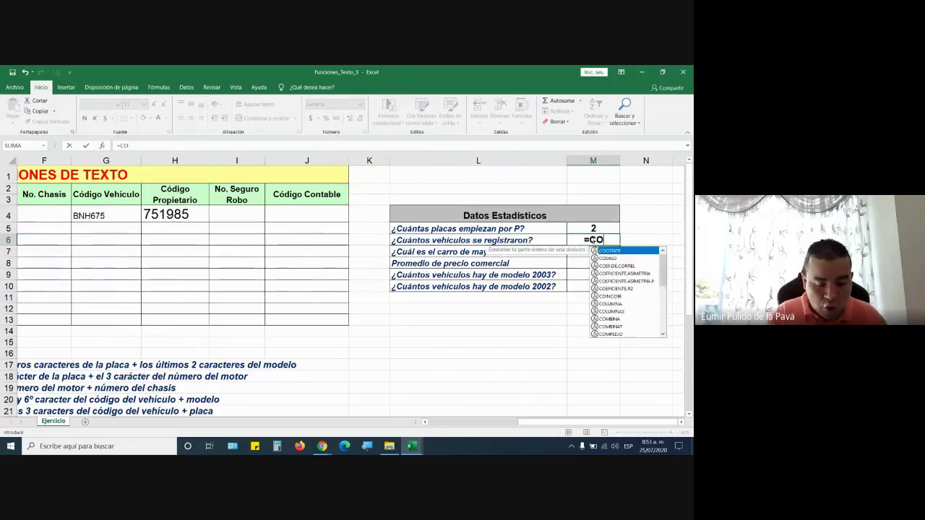
text(NTARA()
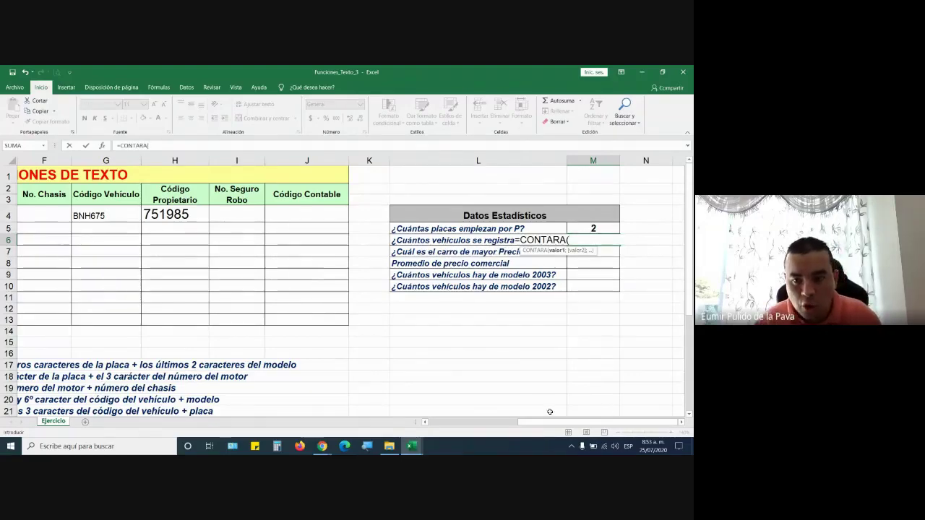
scroll(92, 298, left, 5)
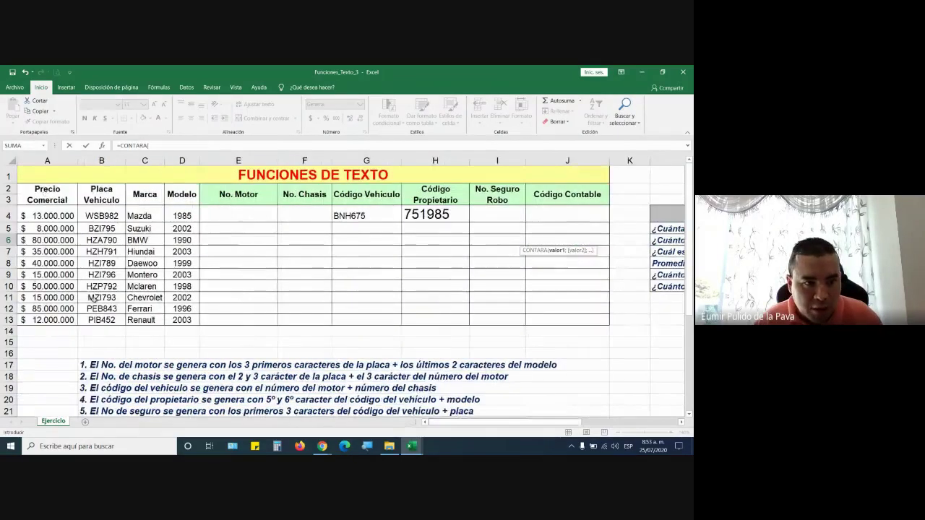
drag(97, 215, 98, 320)
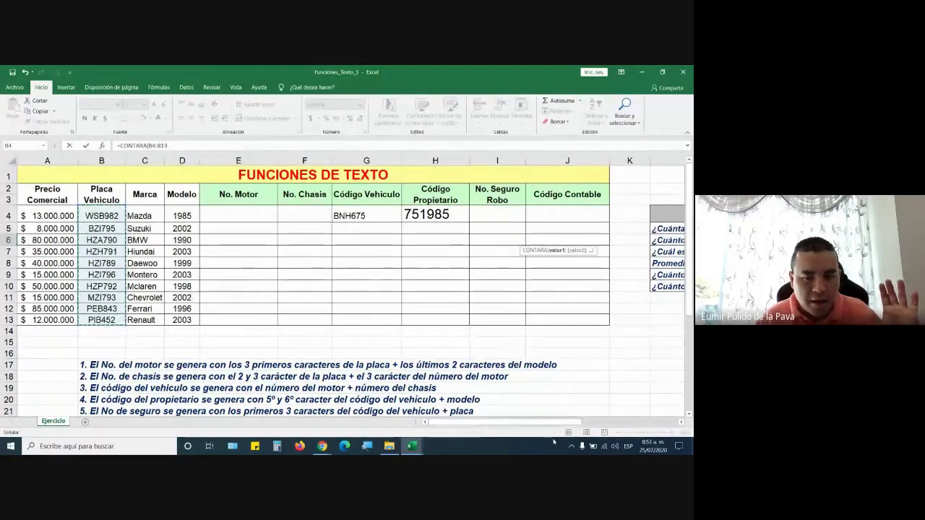
scroll(347, 261, right, 5)
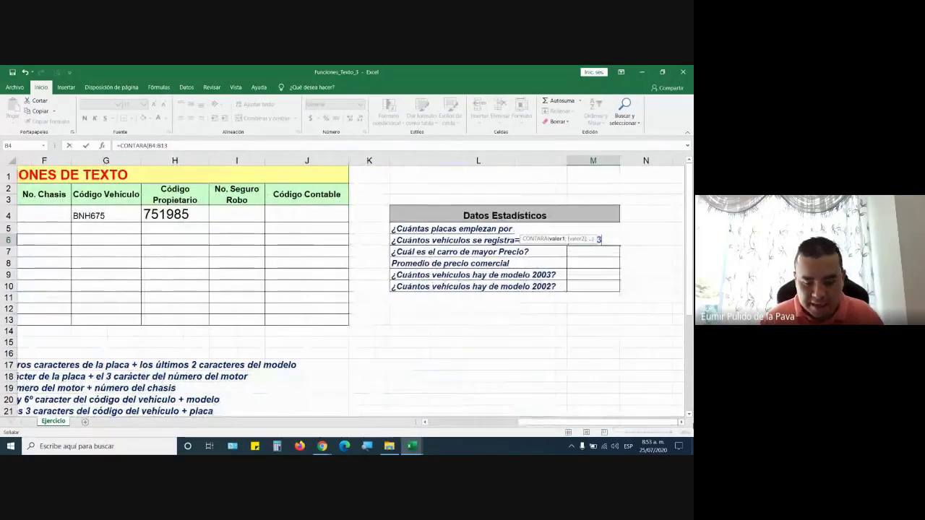
text())
key(Return)
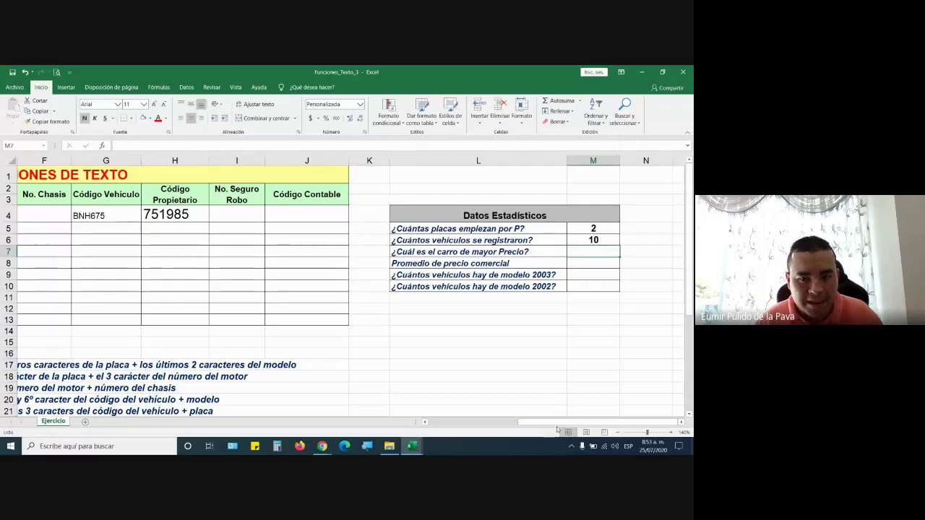
scroll(325, 318, left, 5)
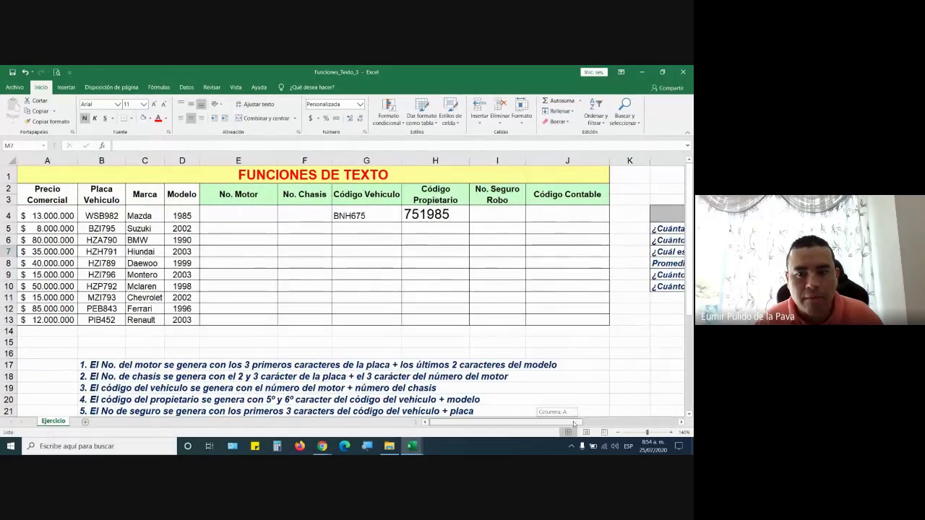
scroll(347, 289, right, 5)
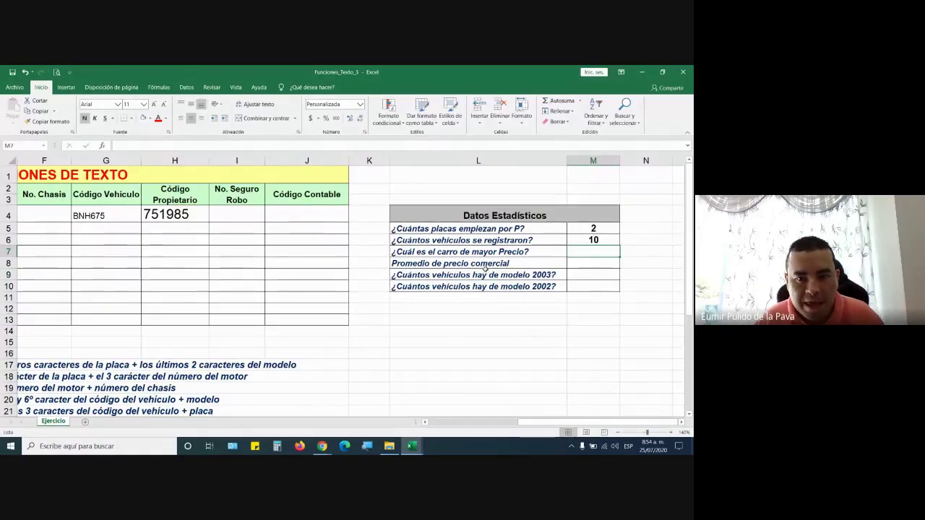
click(590, 264)
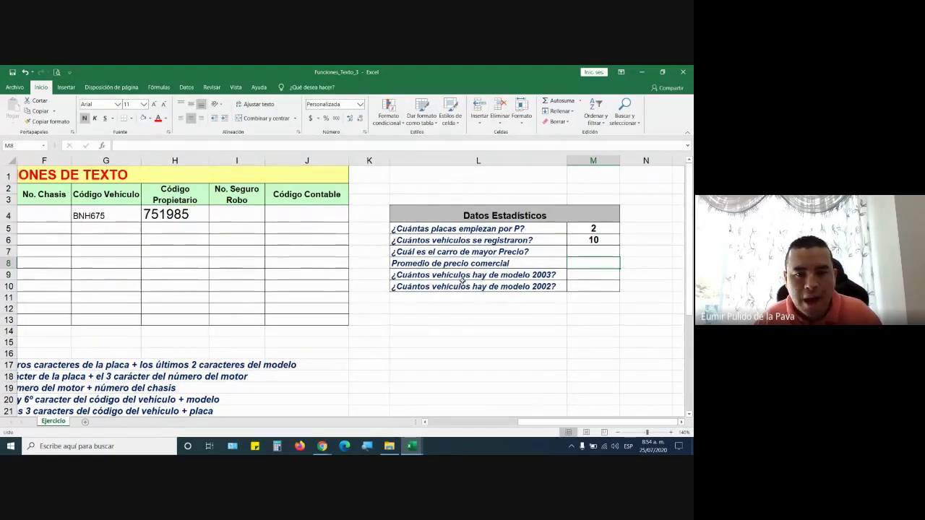
click(575, 275)
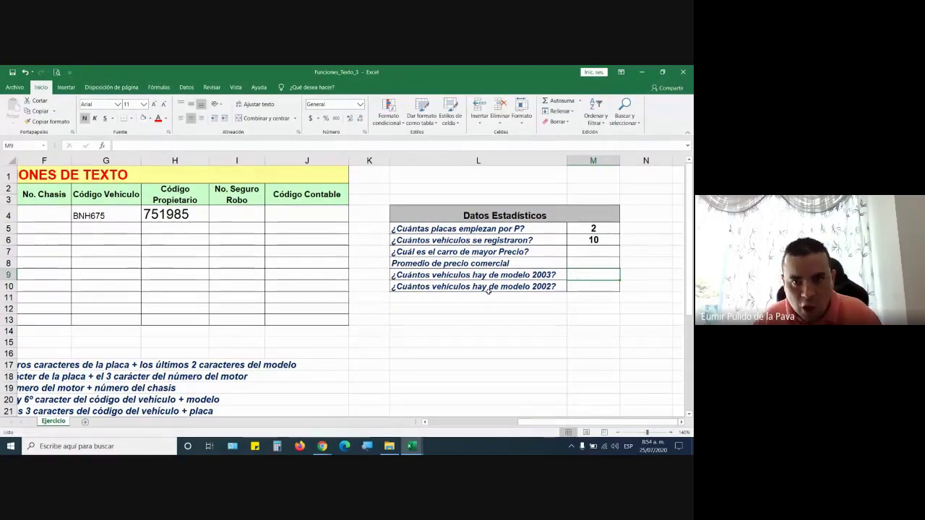
click(592, 286)
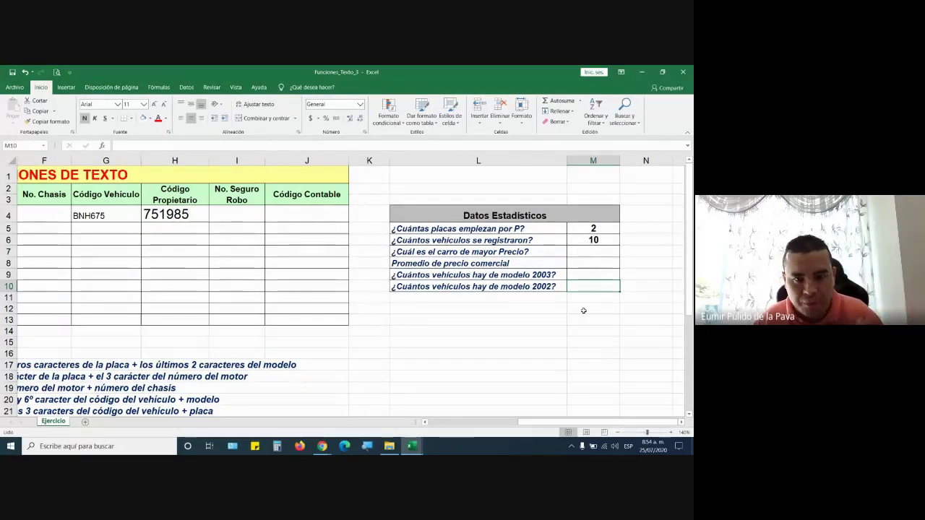
drag(570, 424, 479, 424)
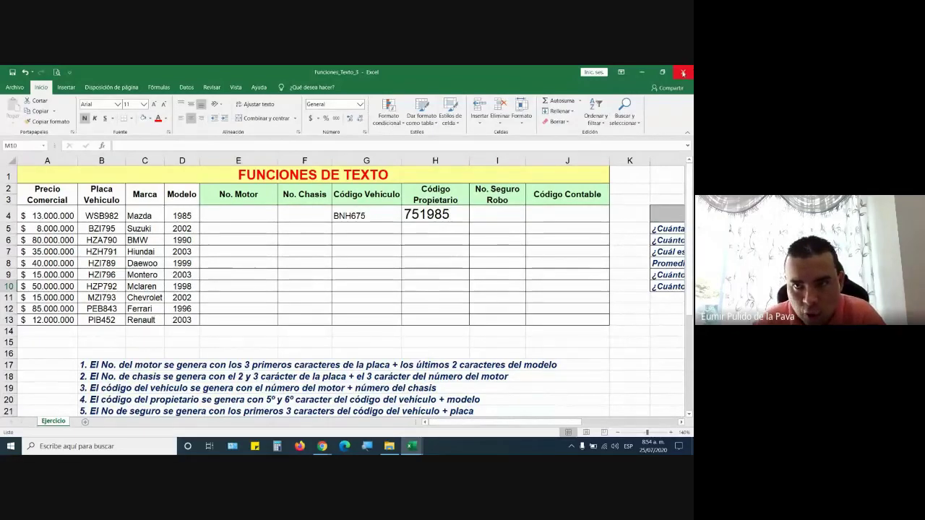
- Close Funciones_Texto_3 choosing No guardar, then bring the Google Meet call in Chrome forward
key(alt+F4)
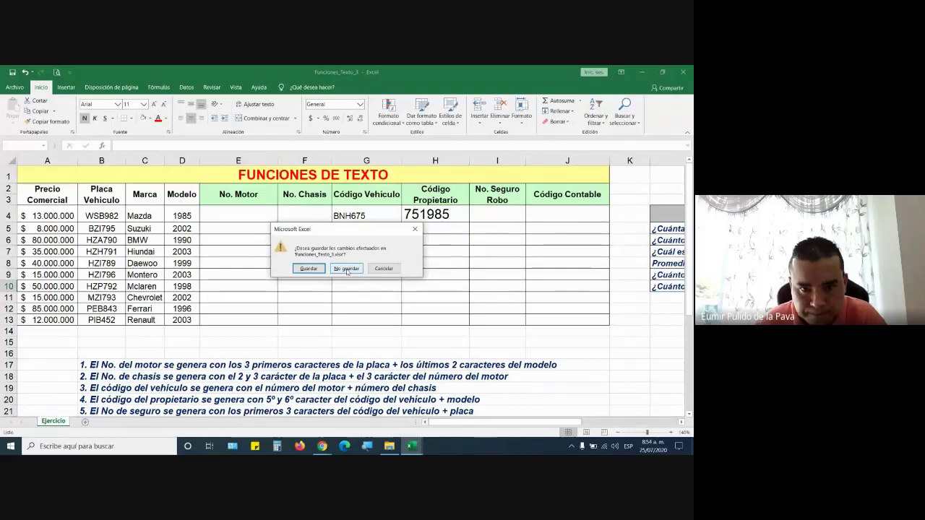
click(347, 269)
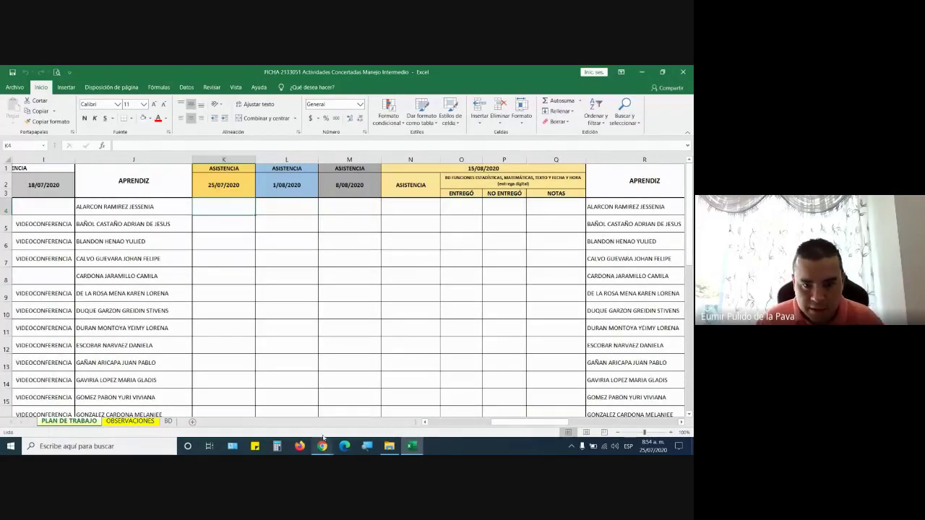
mouse_move(322, 447)
click(362, 415)
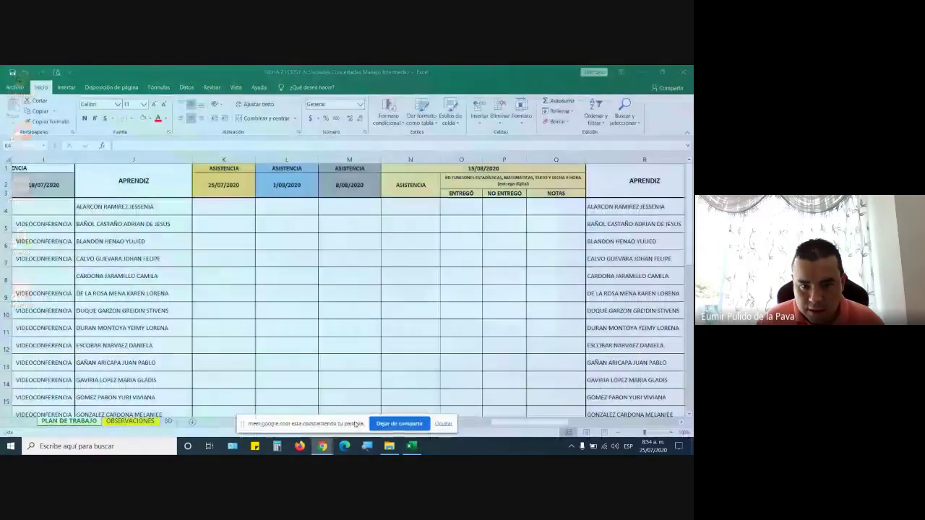
click(369, 397)
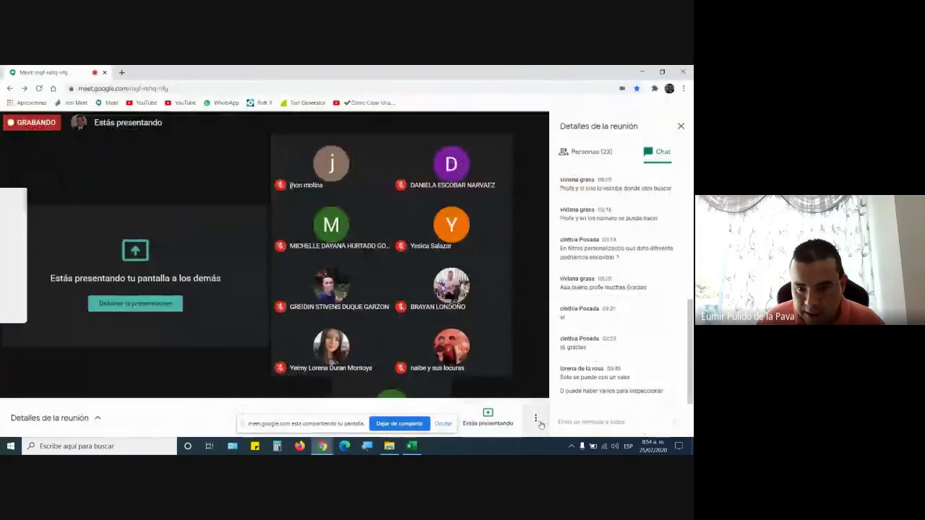